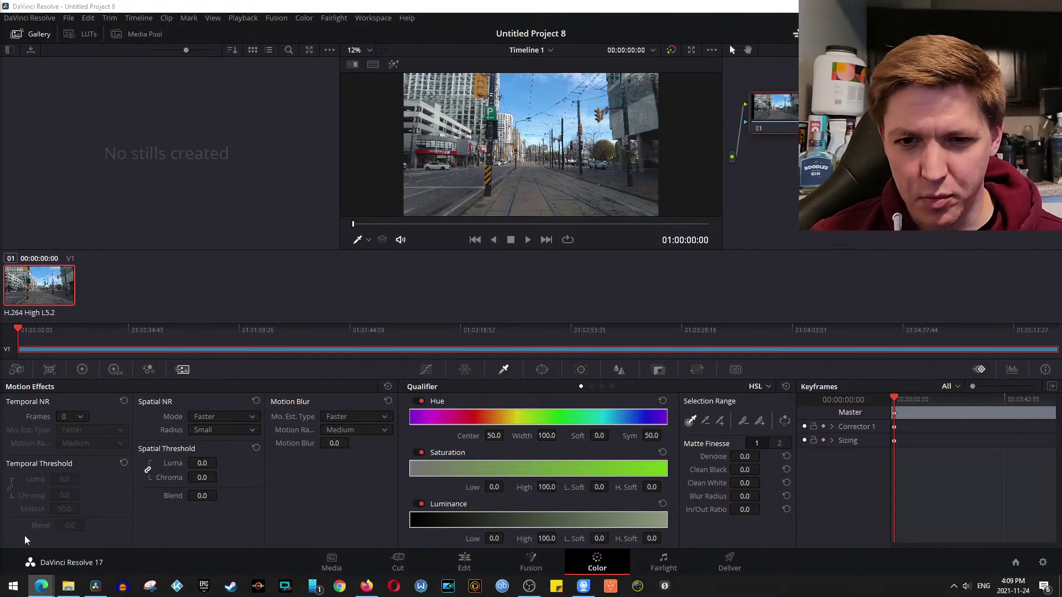
Open the Videos folder of "1065 - Spadina & College" in File Explorer, then enlarge and reposition its window
click(68, 588)
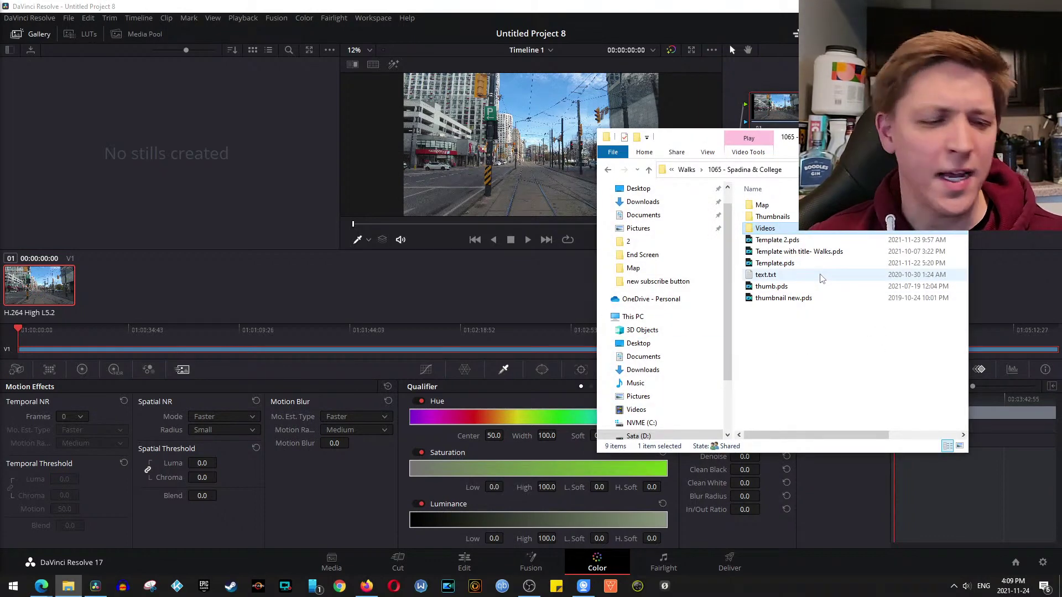
double_click(814, 229)
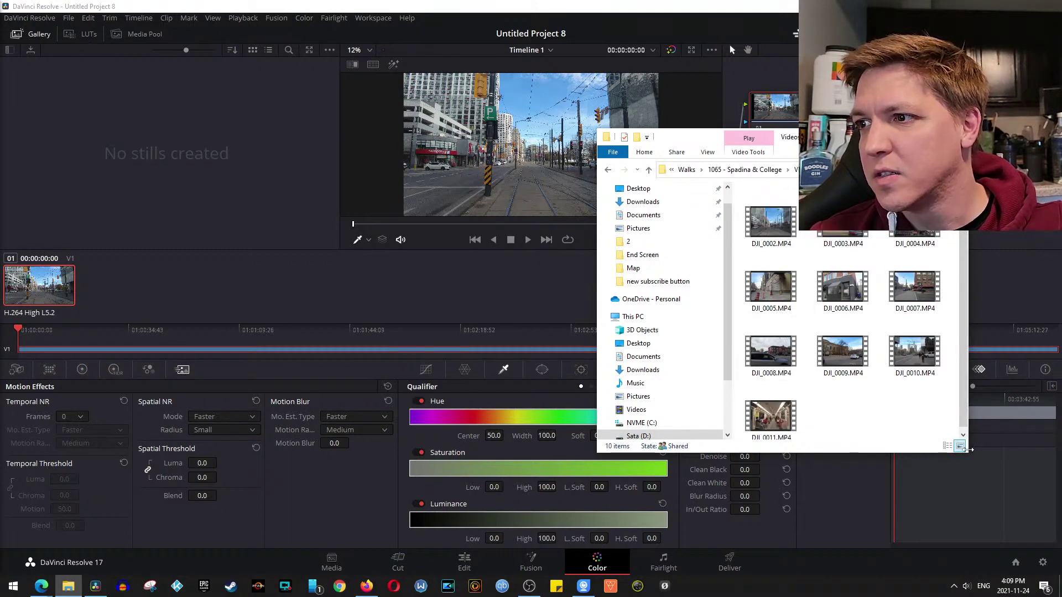
drag(965, 454, 1059, 540)
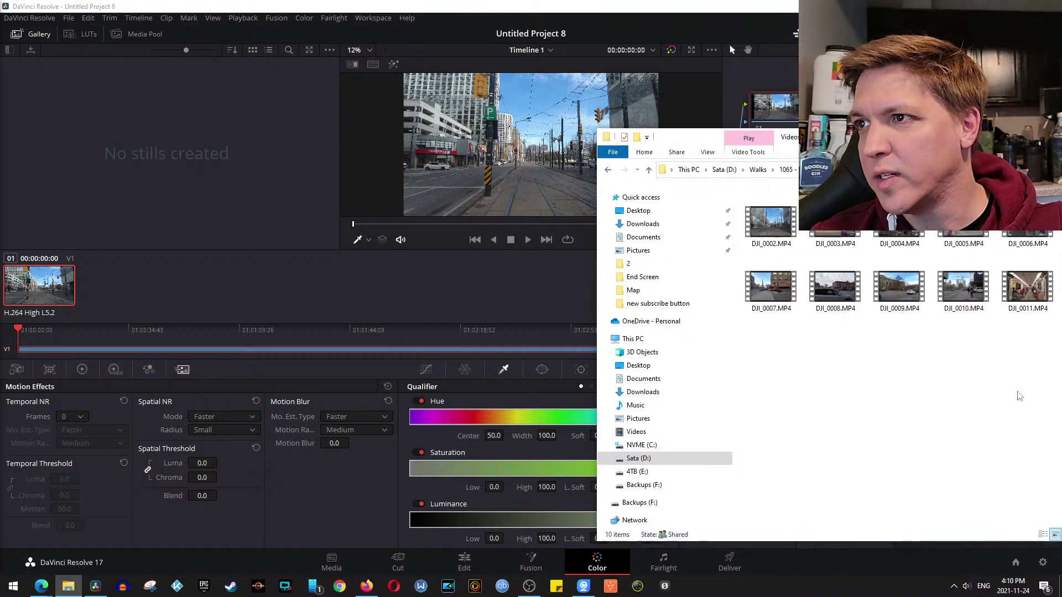
drag(945, 149, 788, 119)
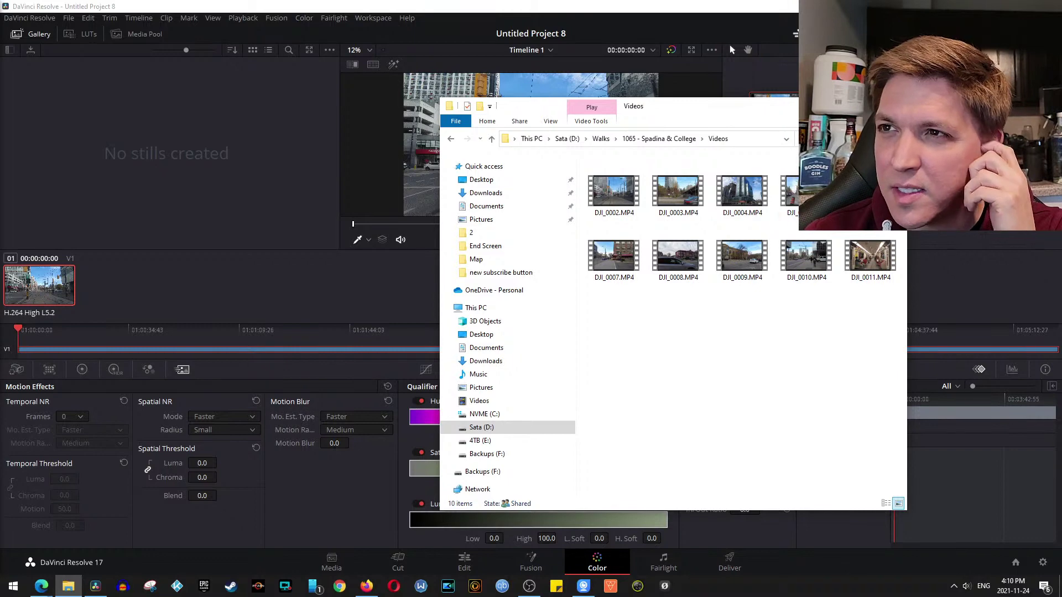
Switch to RØDE Central, load the Wireless GO II recordings and name the export of REC00006 "L1"
click(664, 586)
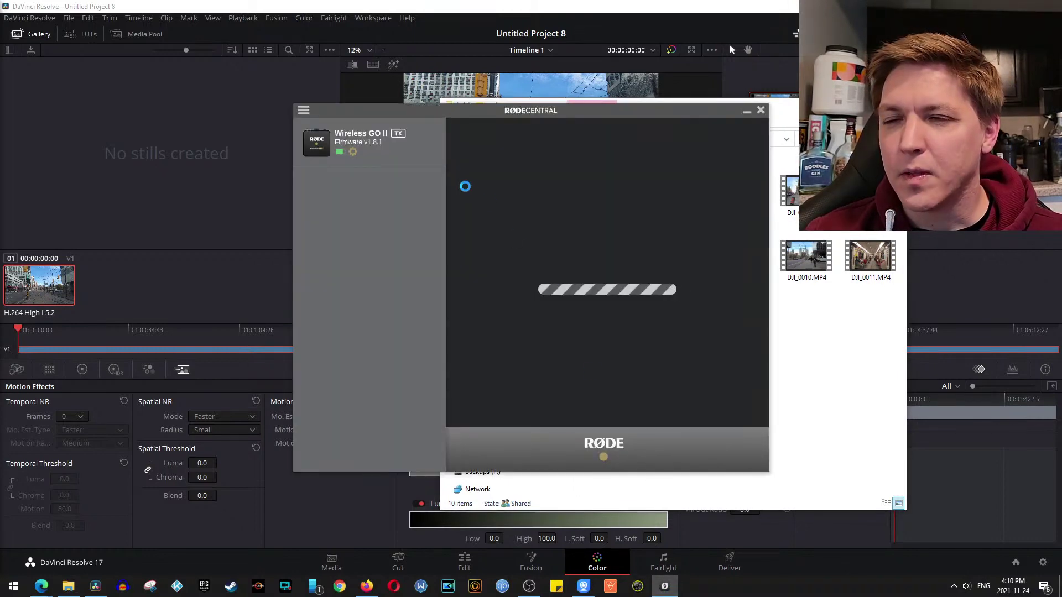
click(353, 152)
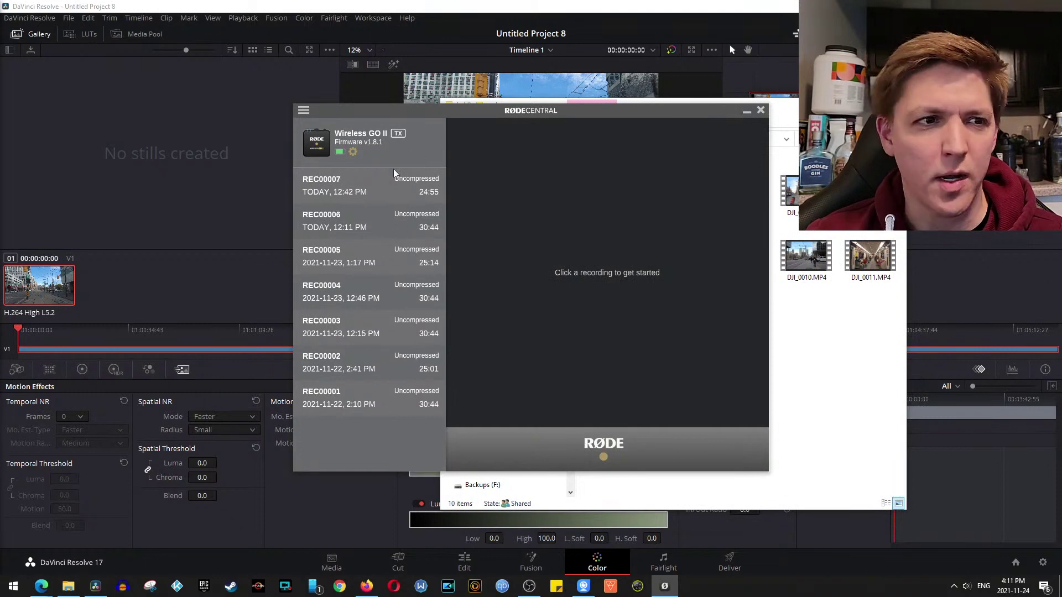
click(390, 220)
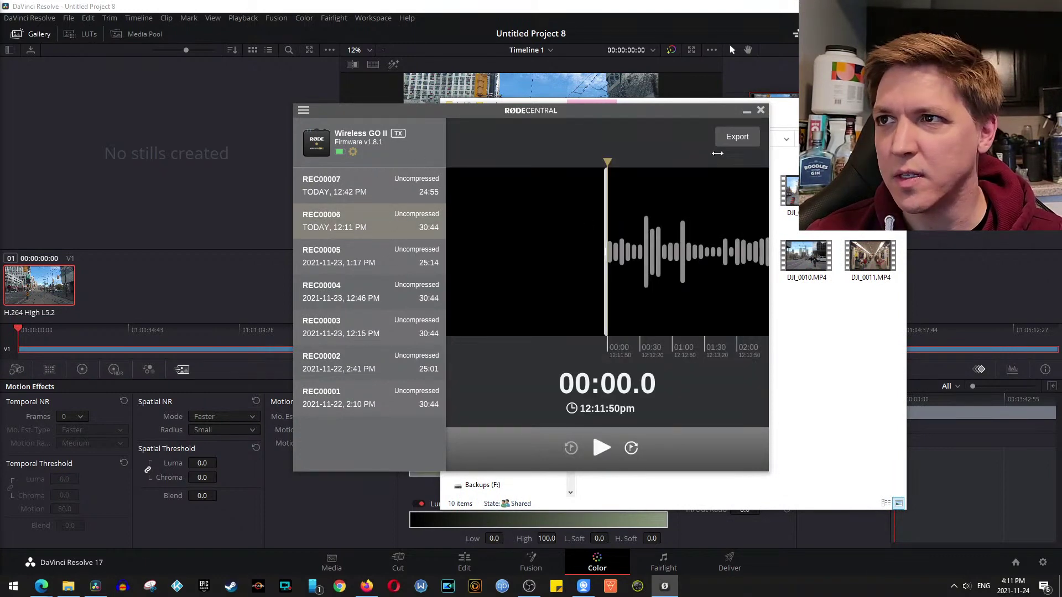
click(731, 139)
double_click(736, 185)
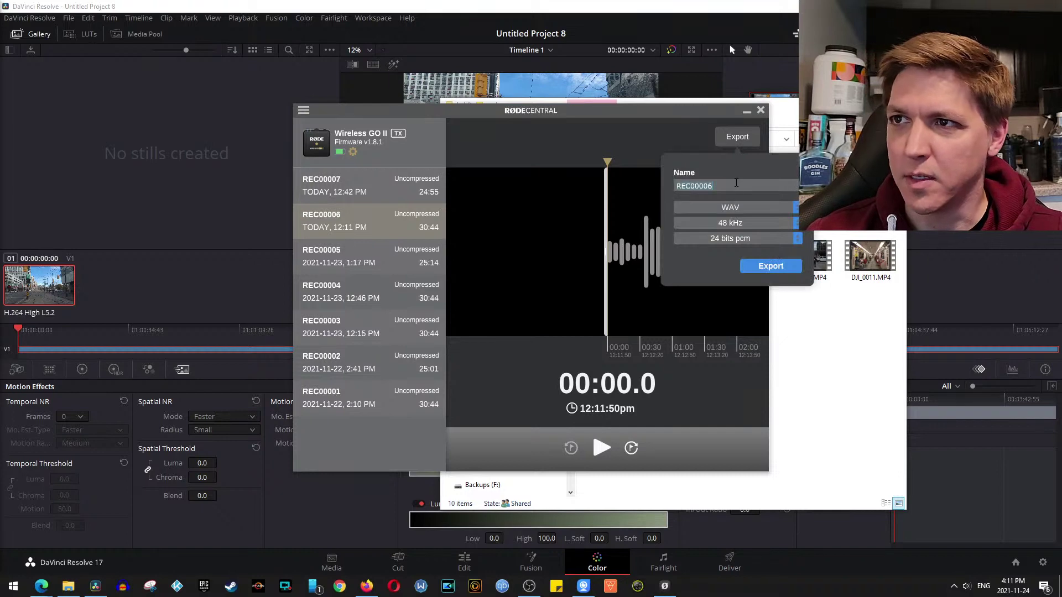
text(L1)
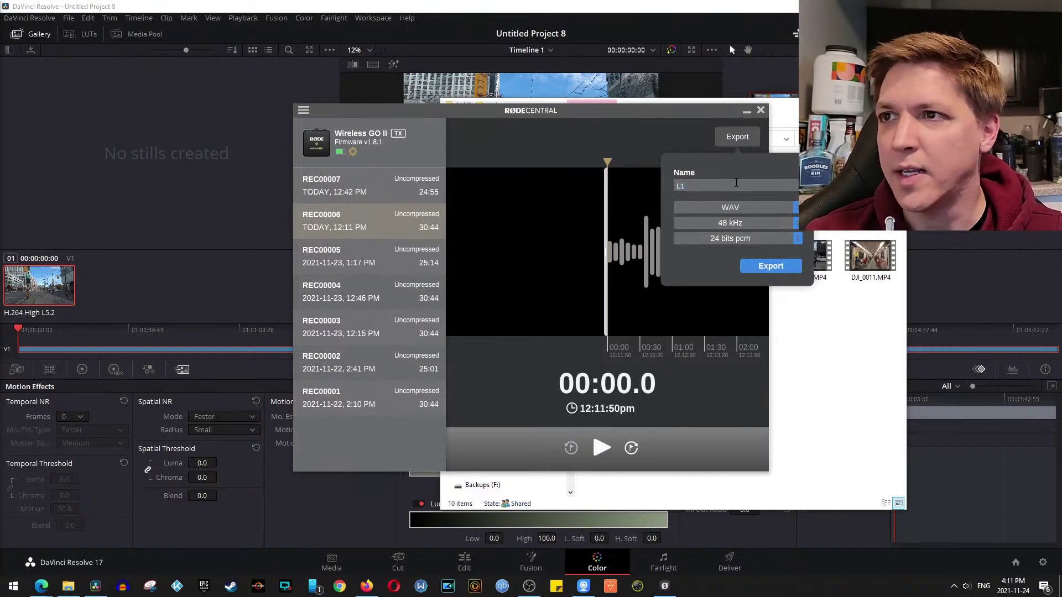
Export the L1 recording as a 48 kHz, 24-bit WAV into D:\Walks\1065 - Spadina & College\Videos
click(770, 266)
click(628, 184)
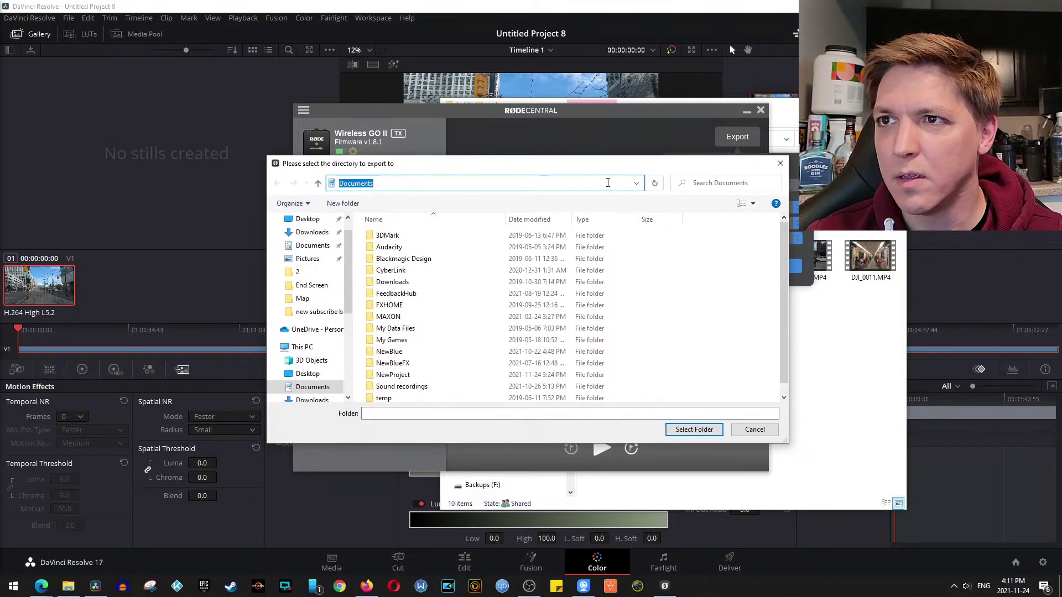
text(D:\Walks\1065 - Spadina & College\Videos)
key(Return)
click(699, 430)
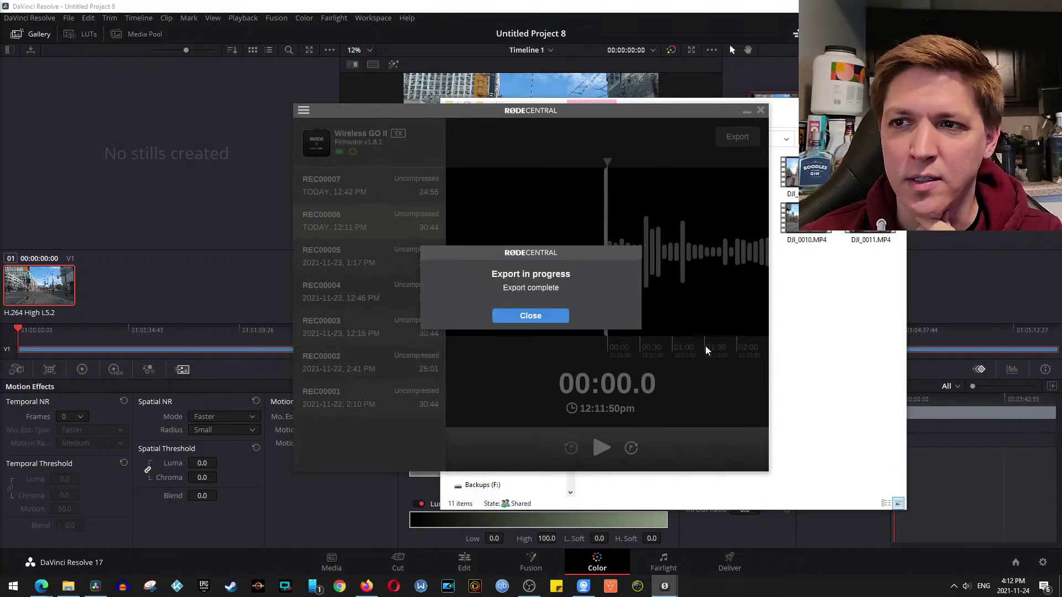
click(567, 318)
Export REC00007 as "L2" in WAV format to D:\Walks\1065 - Spadina & College\Videos and close RØDE Central
click(367, 184)
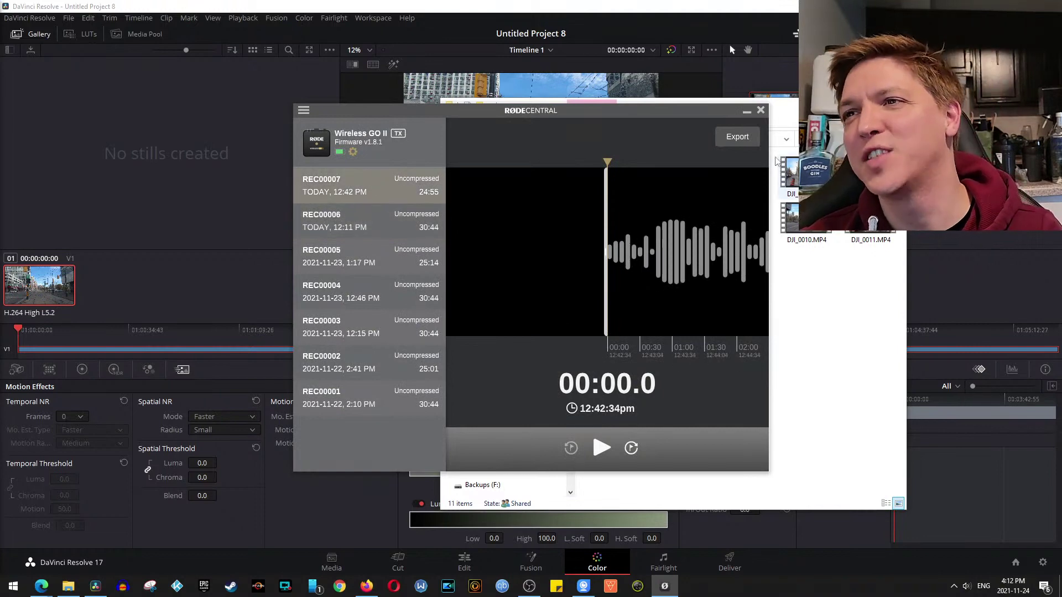
click(740, 138)
double_click(745, 185)
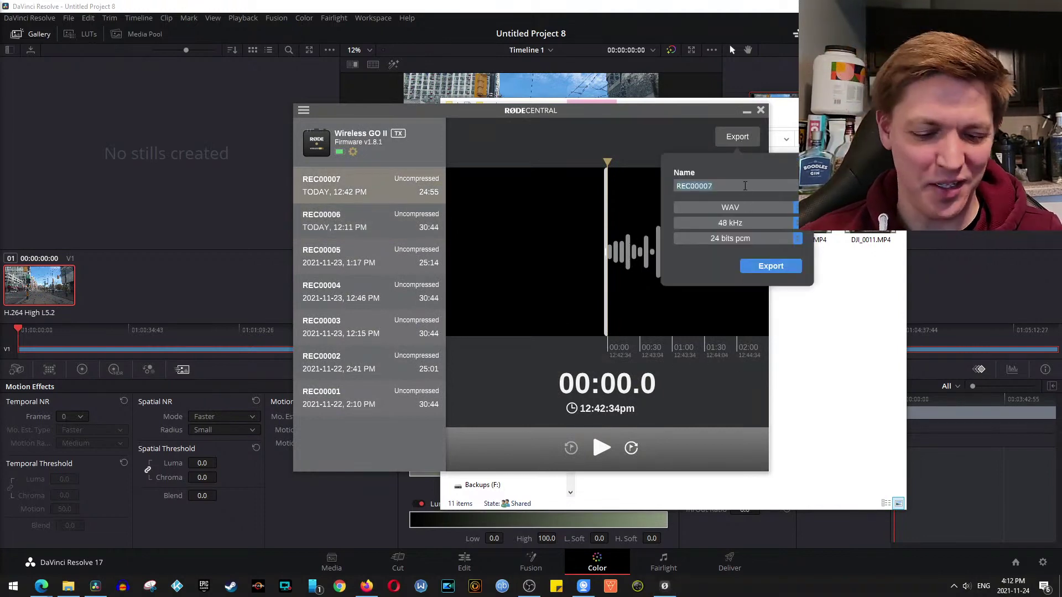
text(L2)
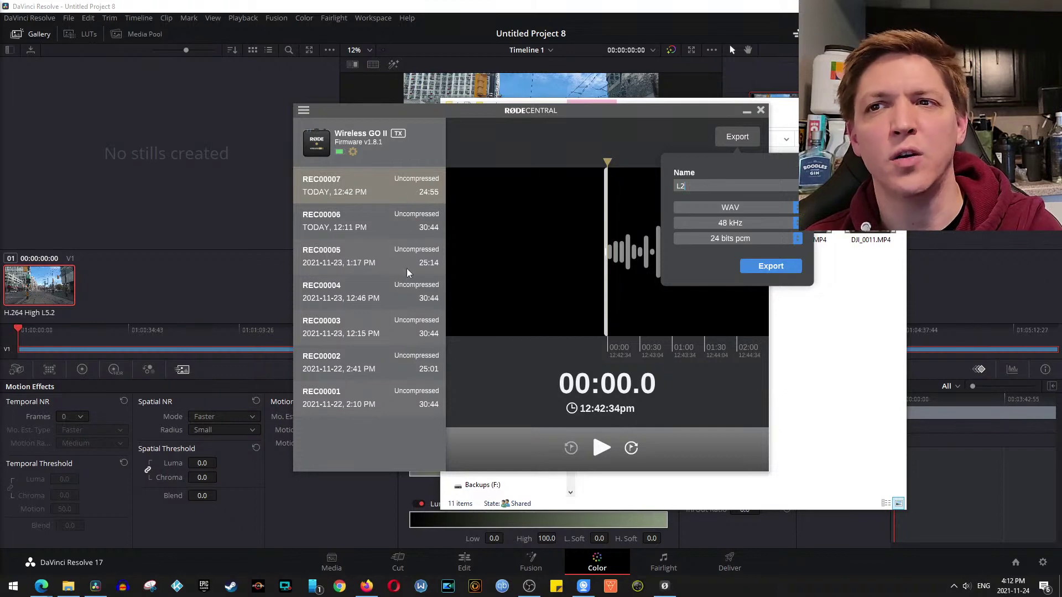
click(761, 268)
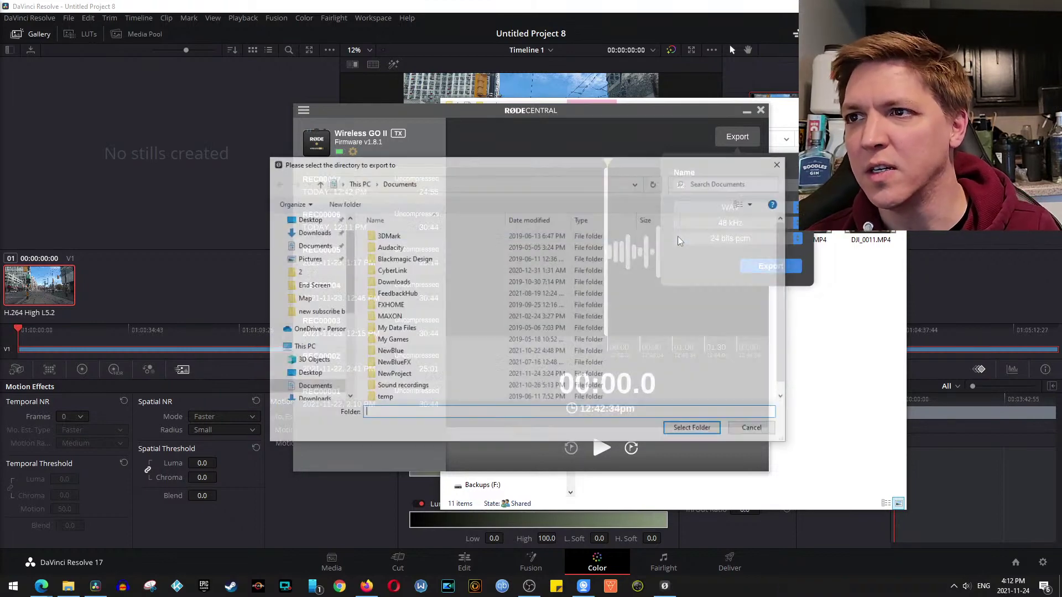
click(536, 184)
text(D:\Walks\1065 - Spadina & College\Videos)
key(Return)
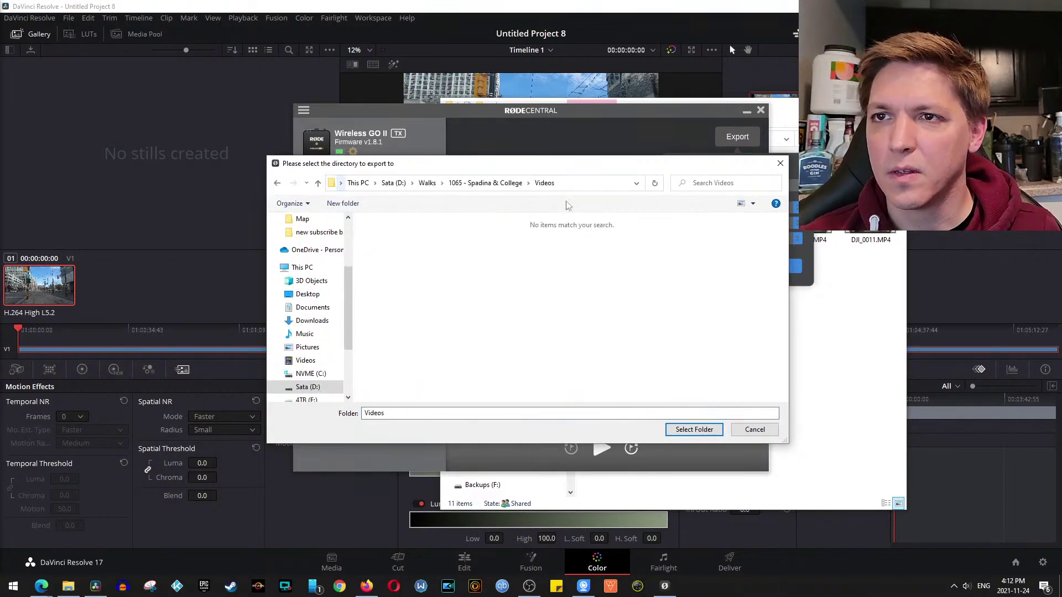
click(693, 430)
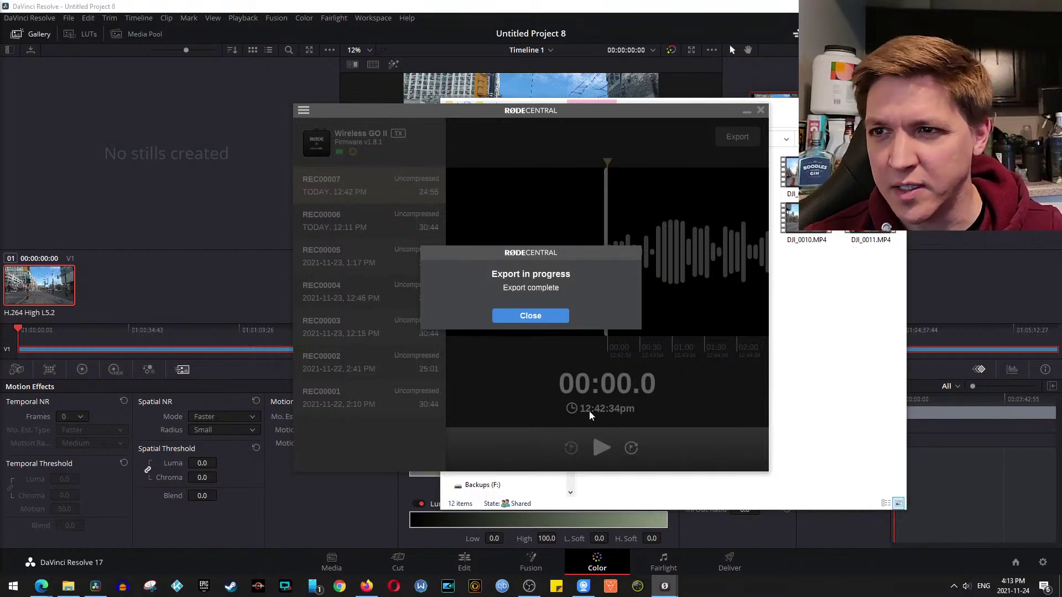
click(564, 320)
click(760, 110)
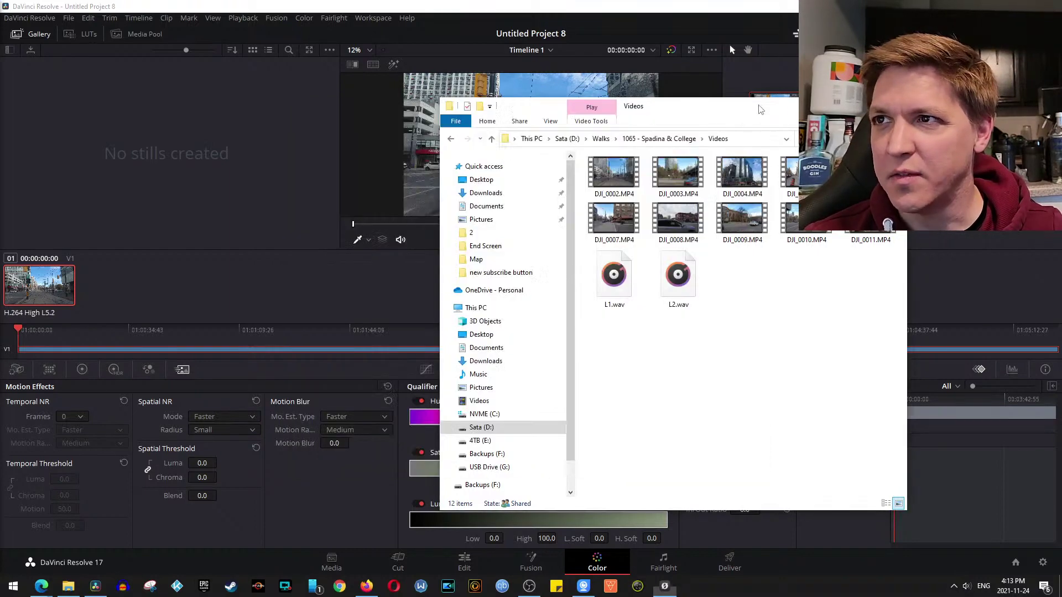
Play L1.wav in Groove Music, spot-check the audio in its middle and near its end, and close the player
double_click(619, 278)
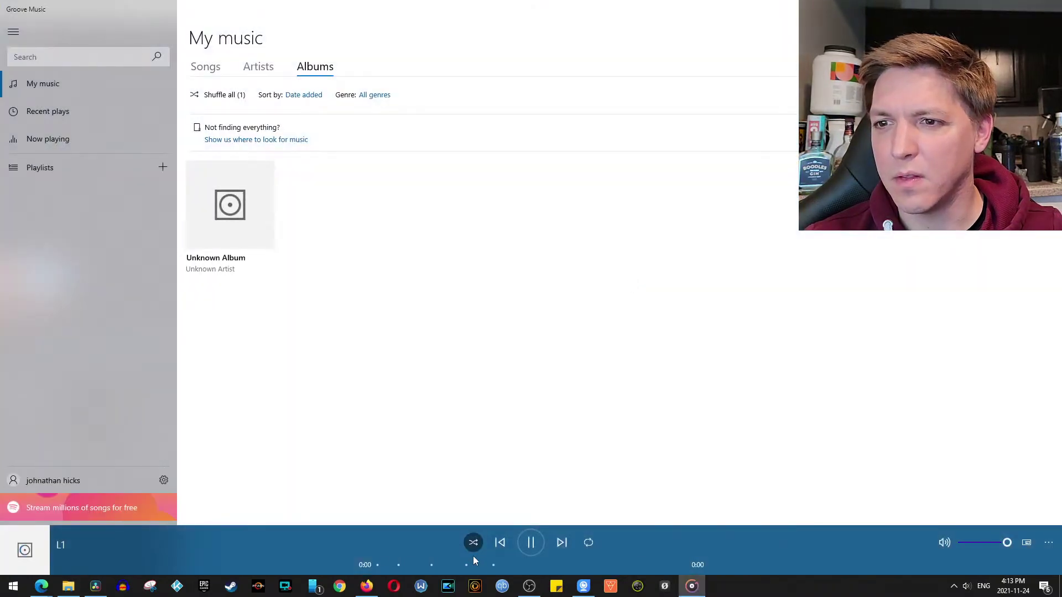
click(466, 564)
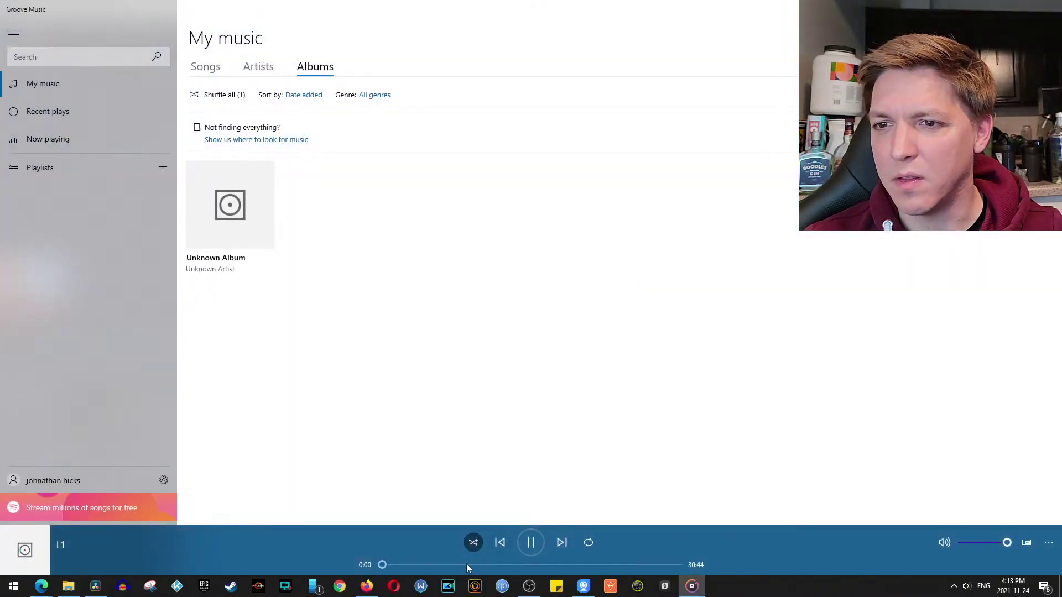
click(533, 564)
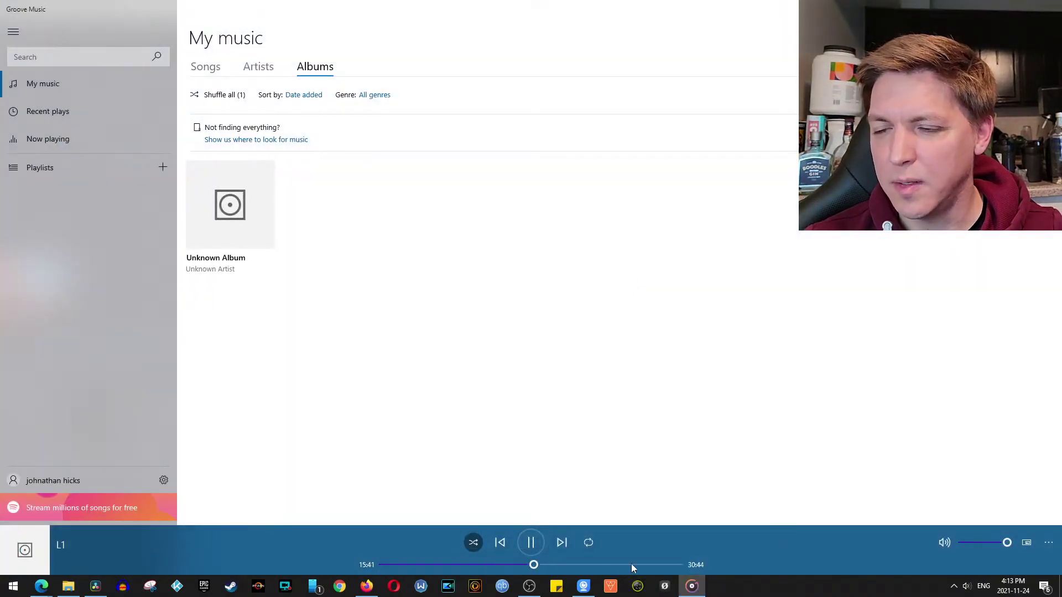
click(615, 564)
click(655, 564)
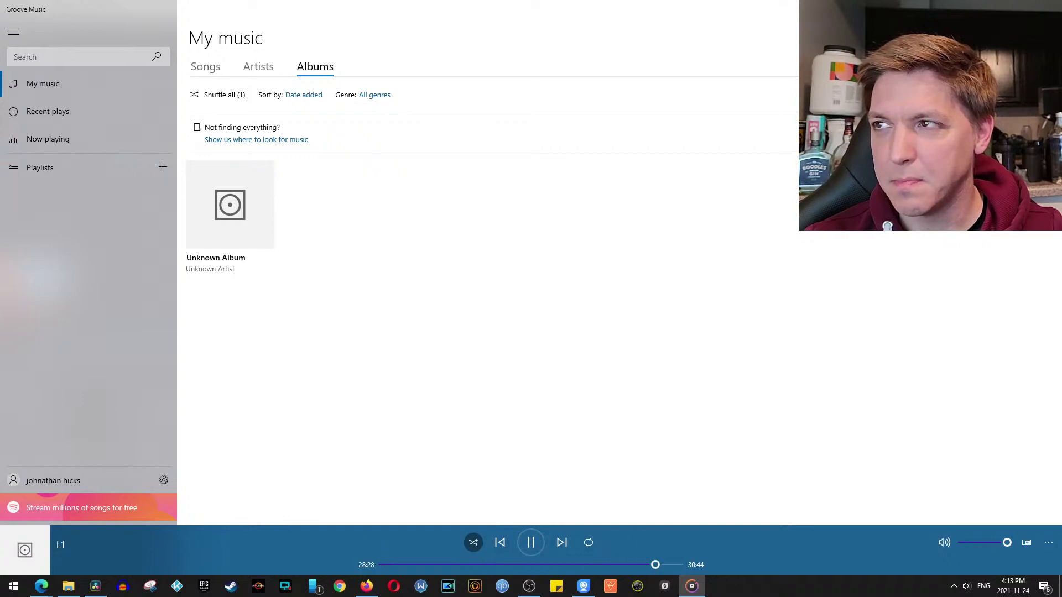
key(alt+F4)
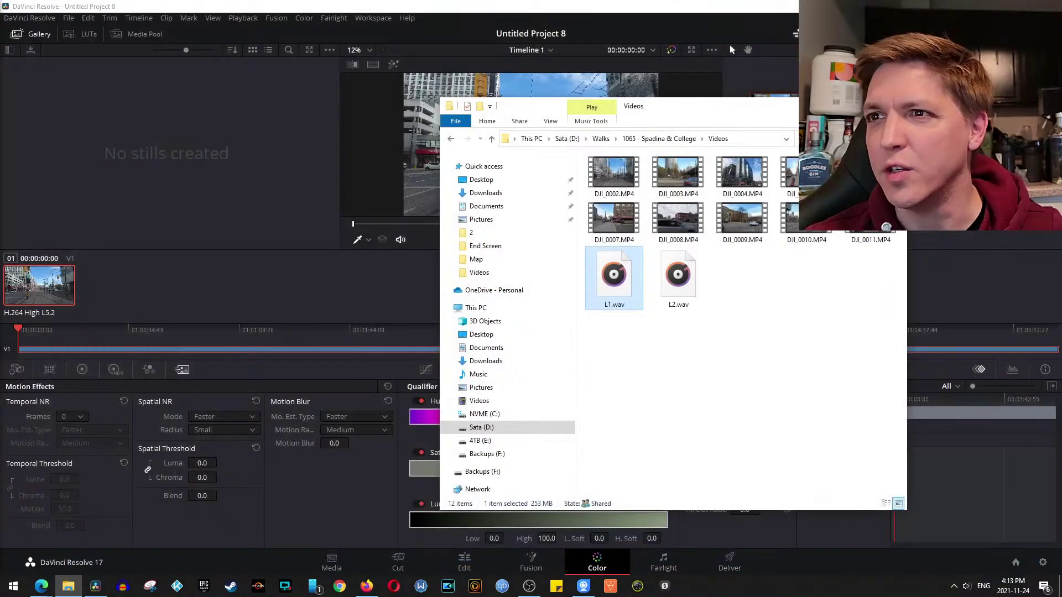
Open the Map folder of "1065 - Spadina & College" and view capturenew.PNG maximized in Photos
click(686, 139)
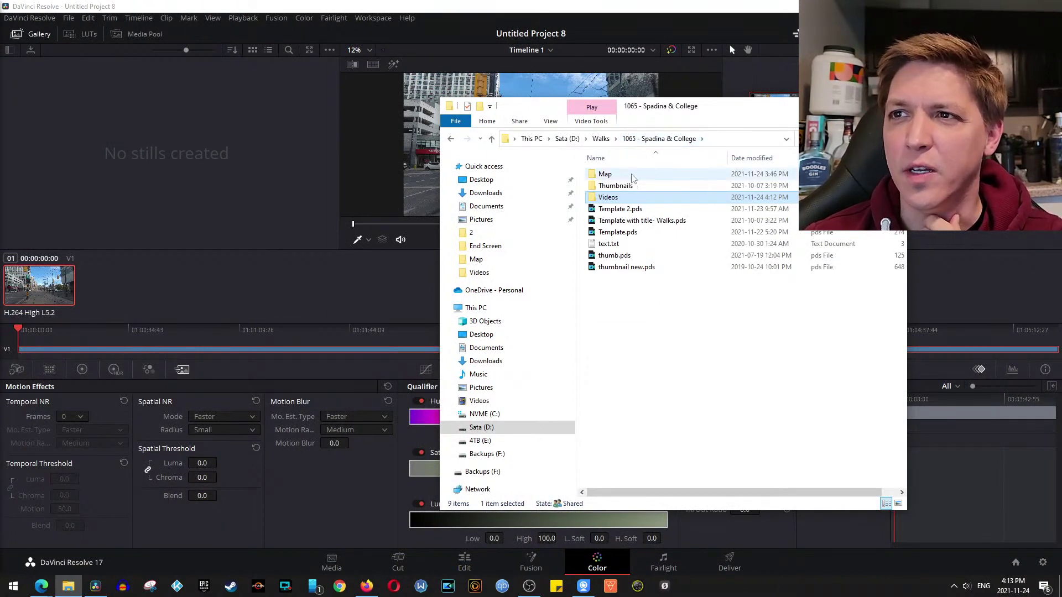
double_click(604, 174)
double_click(613, 186)
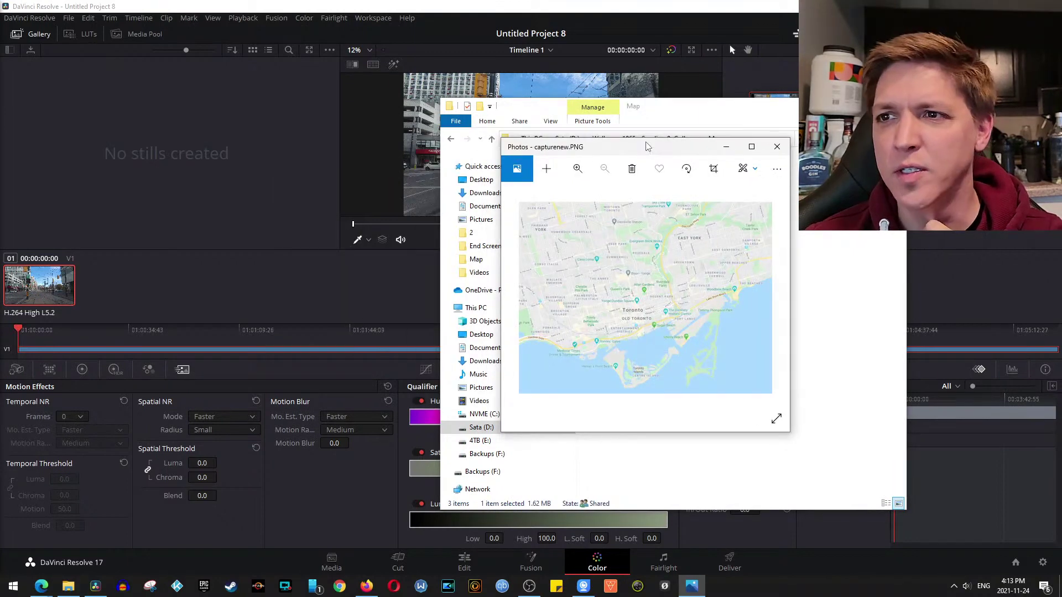
drag(647, 146, 713, 202)
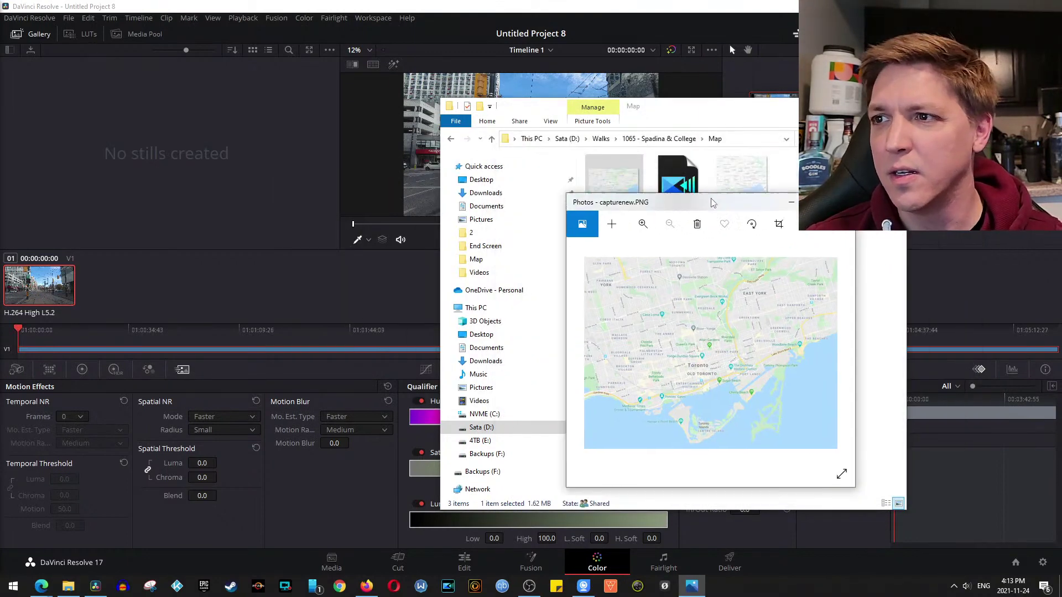
double_click(713, 201)
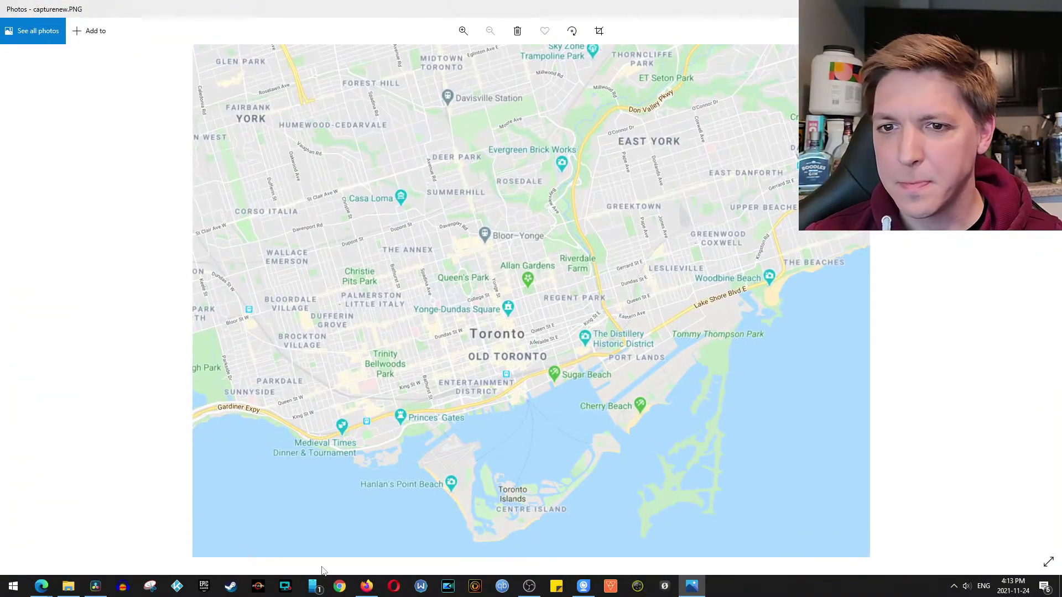
Open the Spadina.png map from the Map folder and view it maximized
click(68, 585)
click(844, 106)
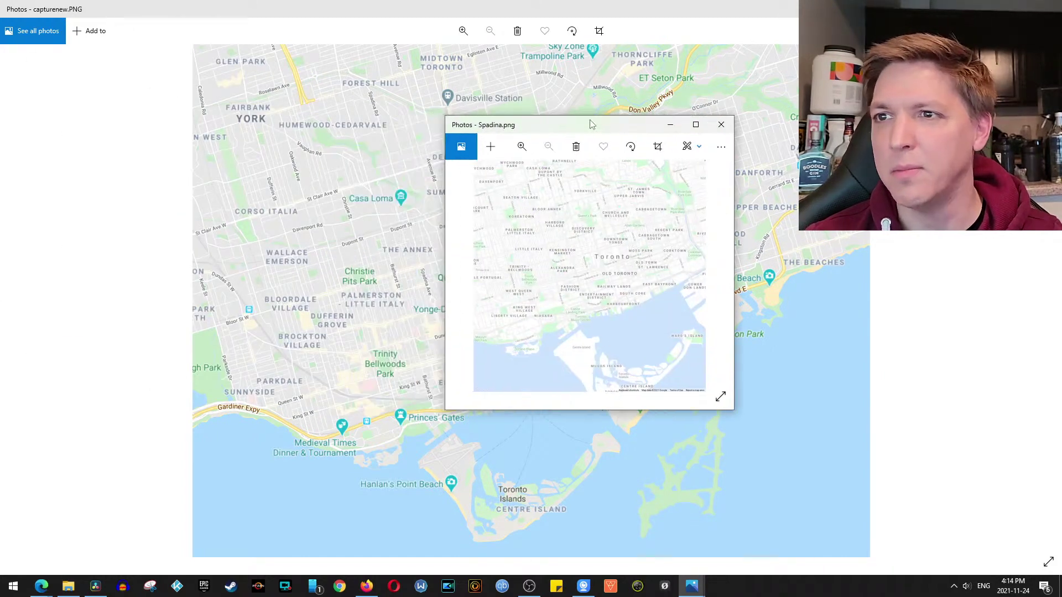
click(695, 121)
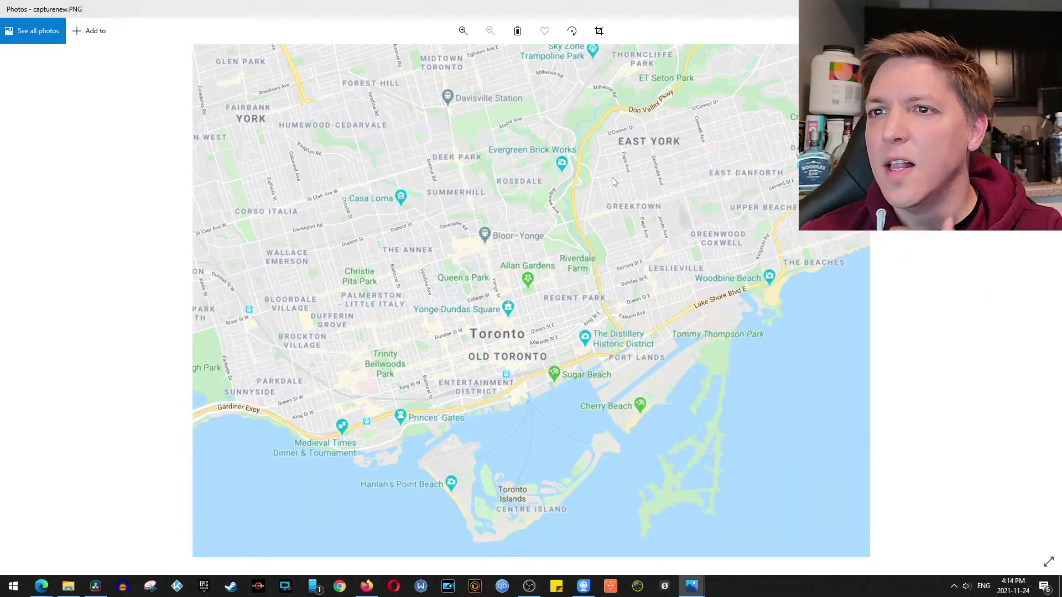
Compare capturenew.PNG with an enlarged Spadina.png, close both map images and return to File Explorer
key(super+Left)
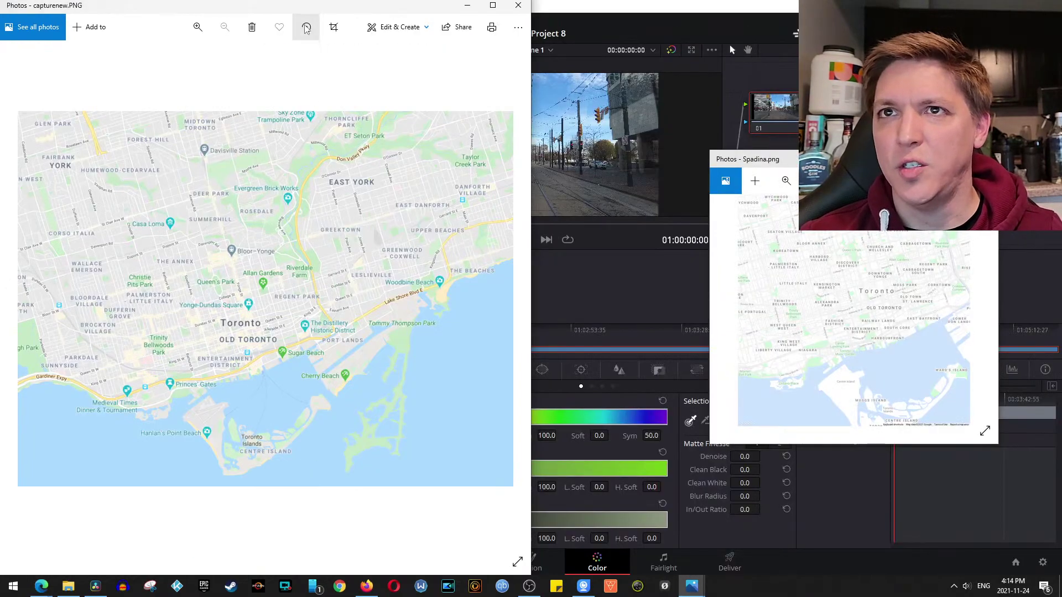
key(super+Down)
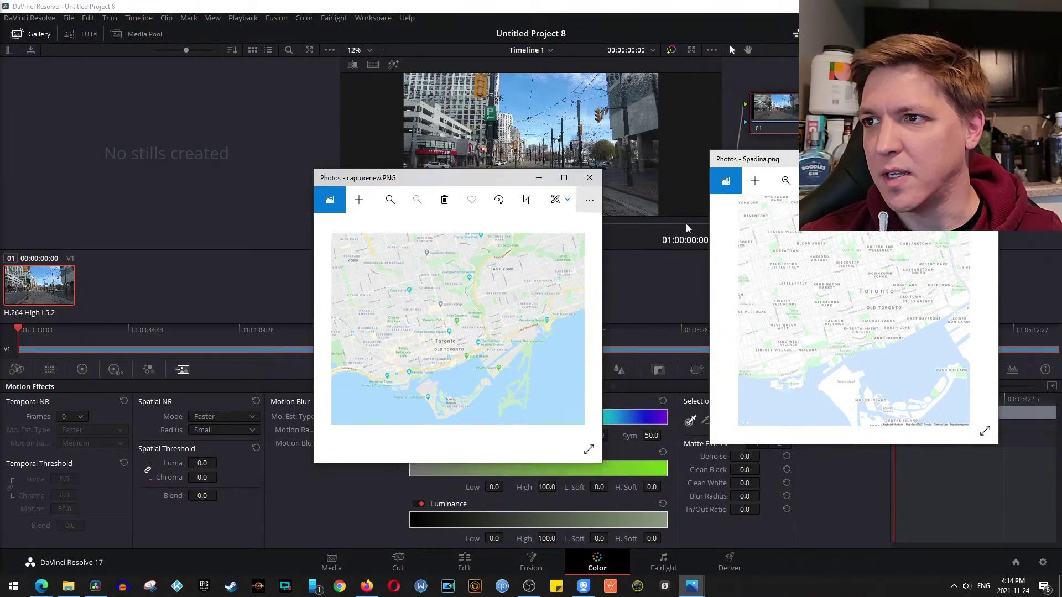
drag(713, 443, 324, 553)
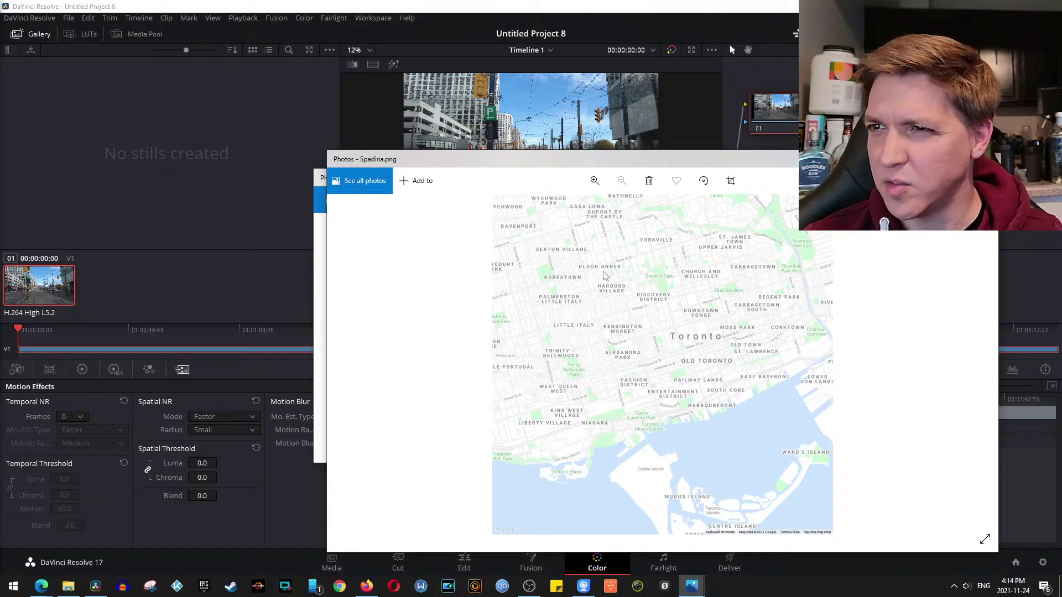
key(super+Up)
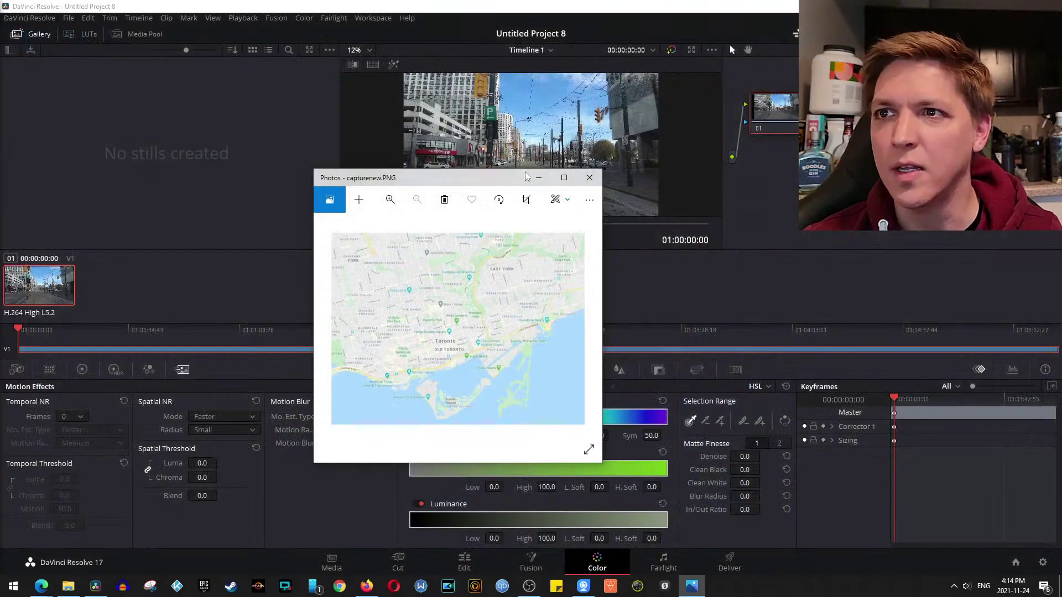
click(600, 183)
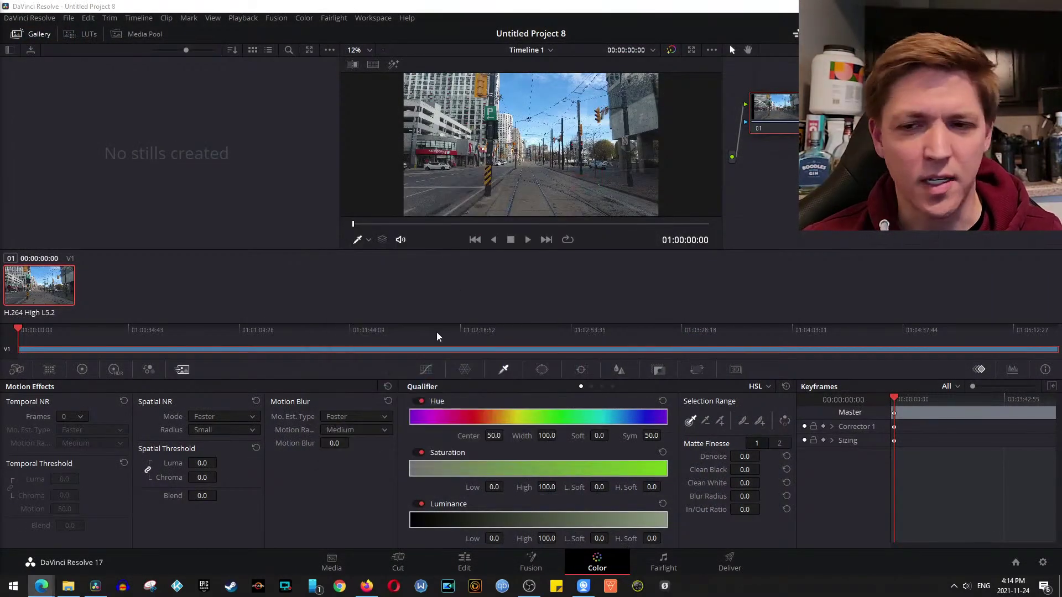
click(72, 589)
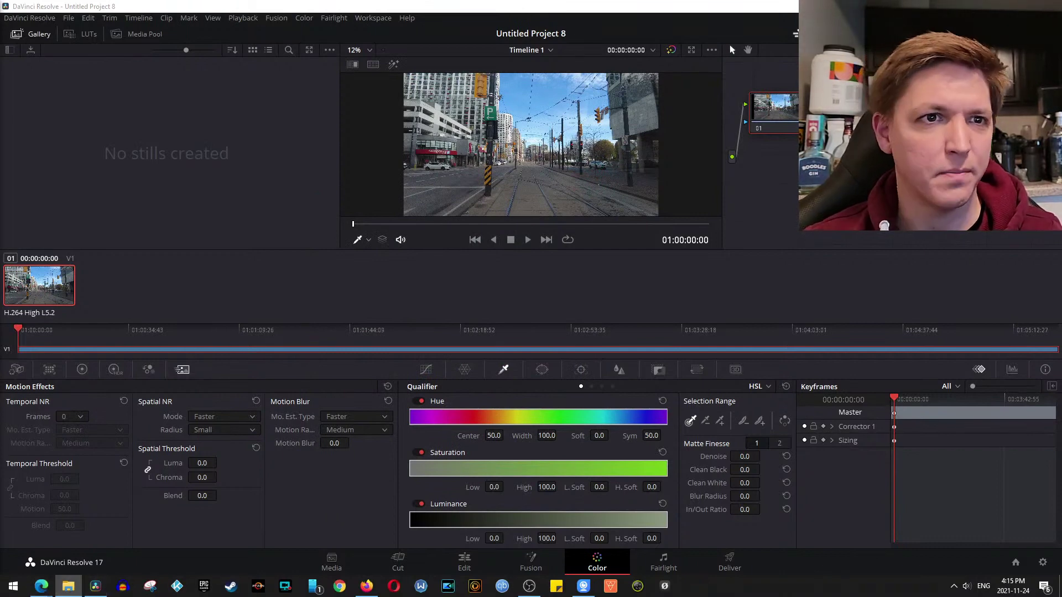
Inspect the image dimensions in the details of the Spadina.png file's properties and close them
drag(166, 249, 619, 148)
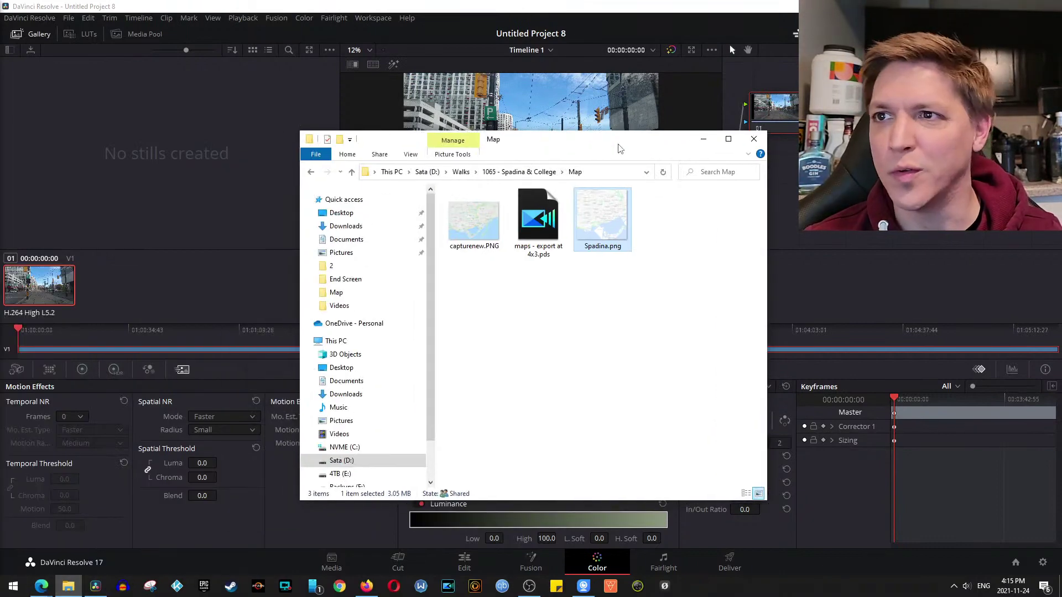
right_click(600, 219)
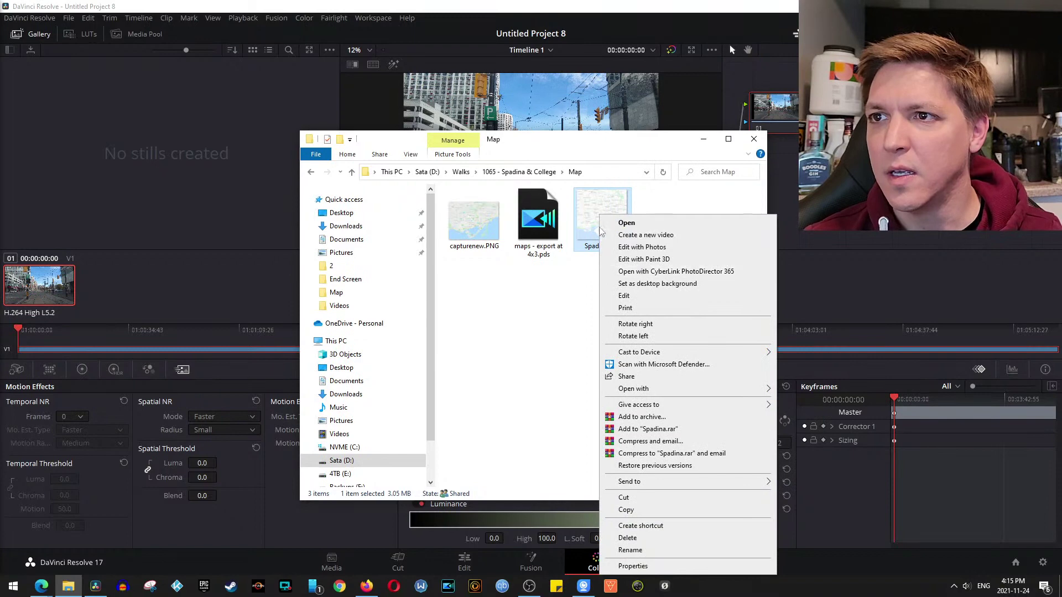
right_click(601, 206)
click(644, 559)
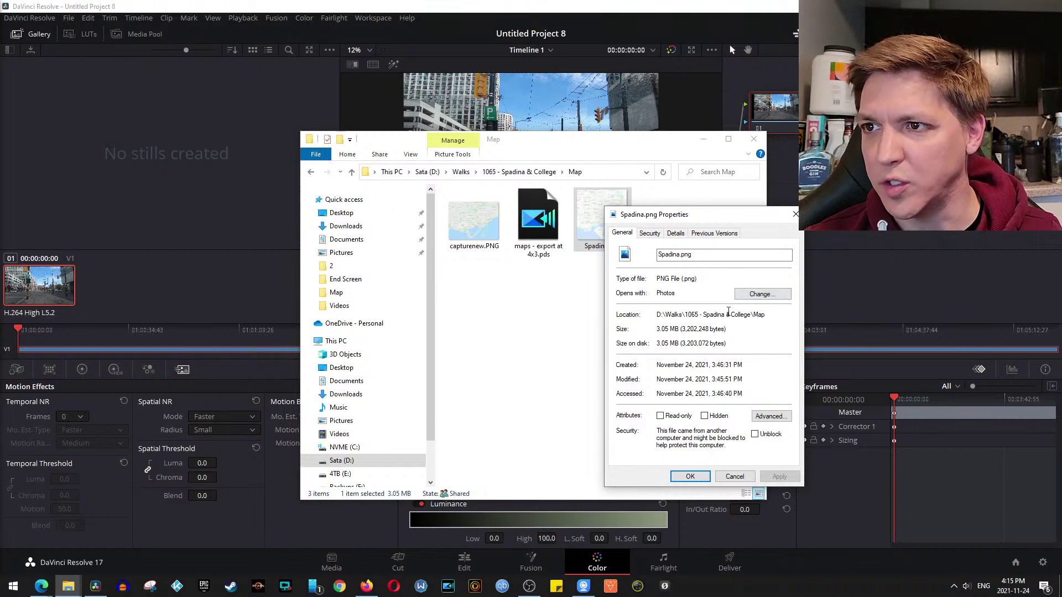
click(651, 234)
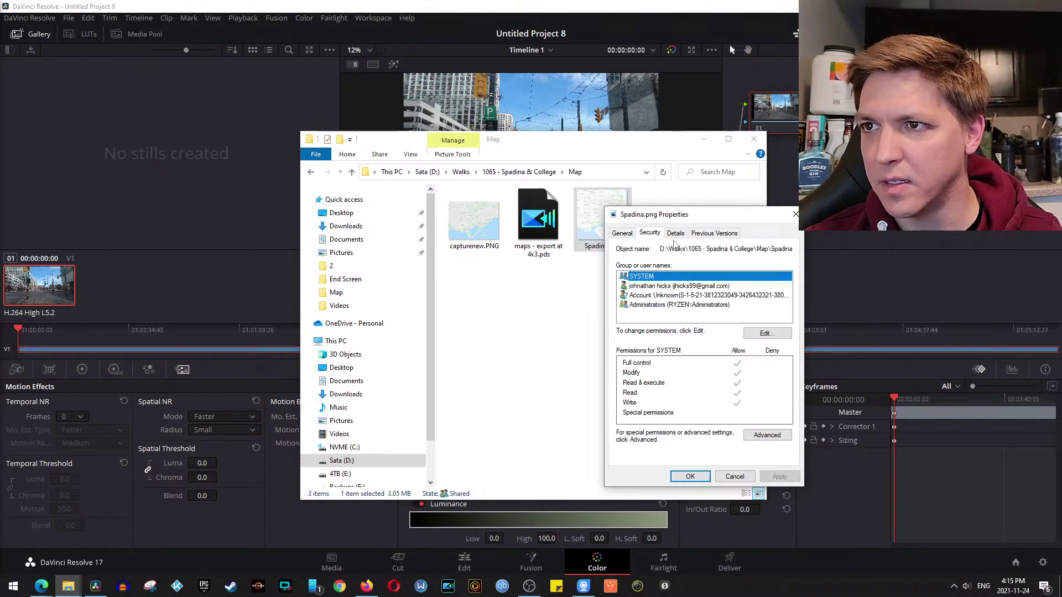
click(675, 233)
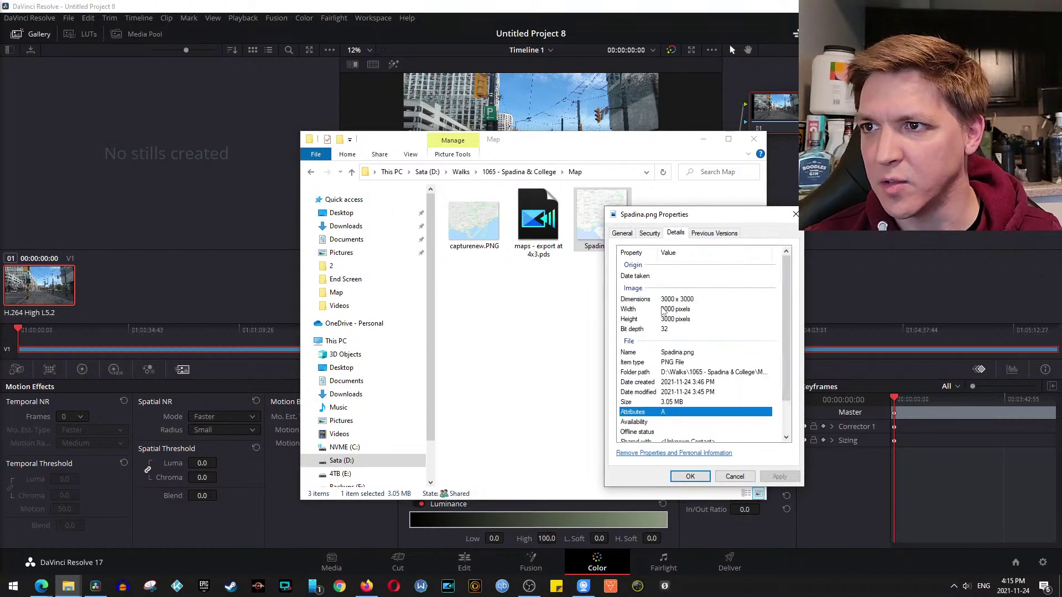
click(662, 309)
click(685, 319)
click(796, 214)
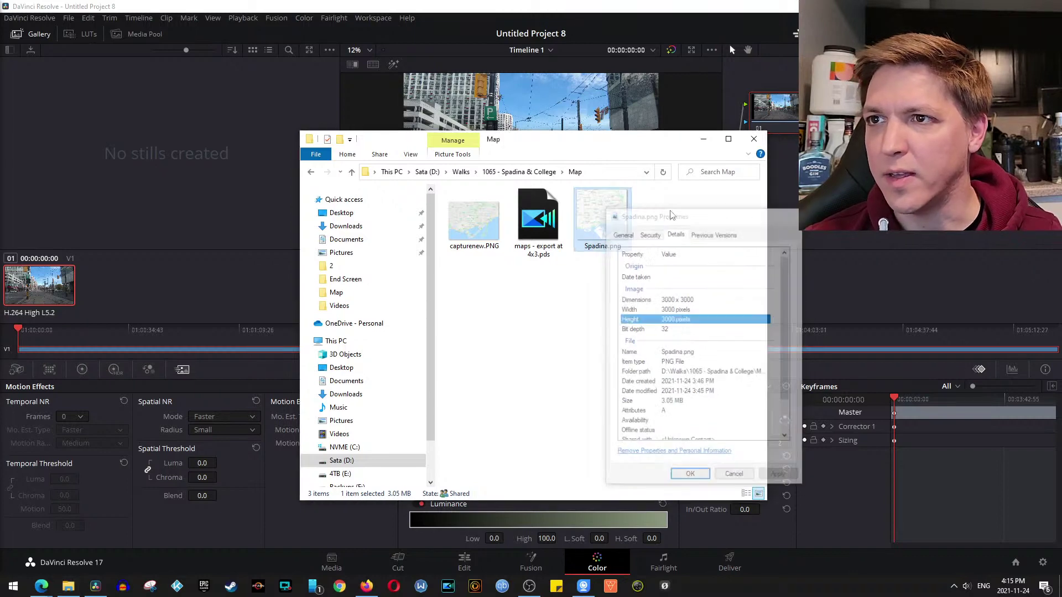
Open Spadina.png from the Map folder in CyberLink PhotoDirector 365 and maximize the editor window
right_click(592, 216)
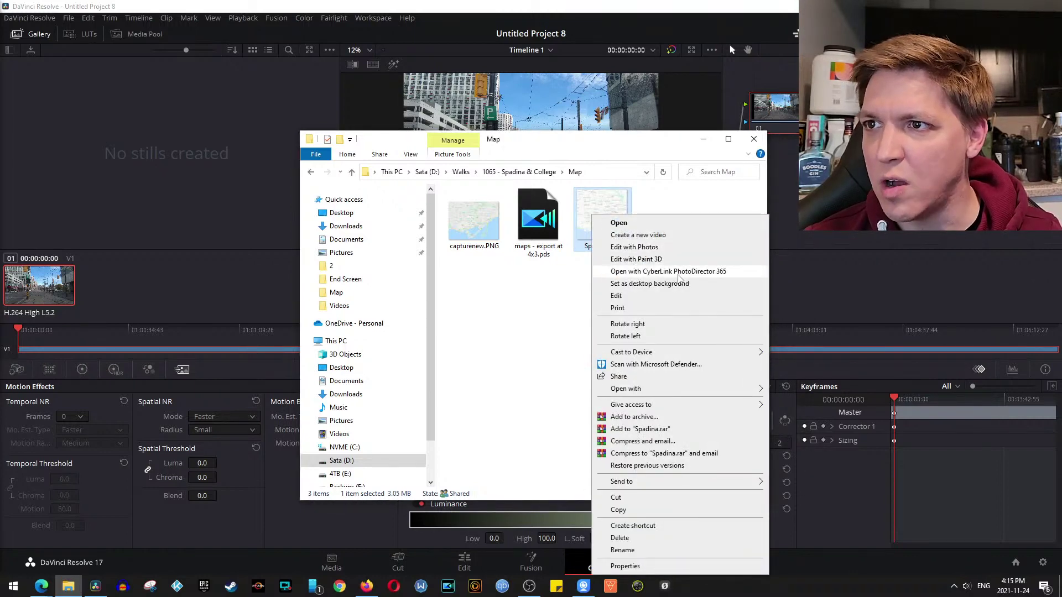
click(678, 272)
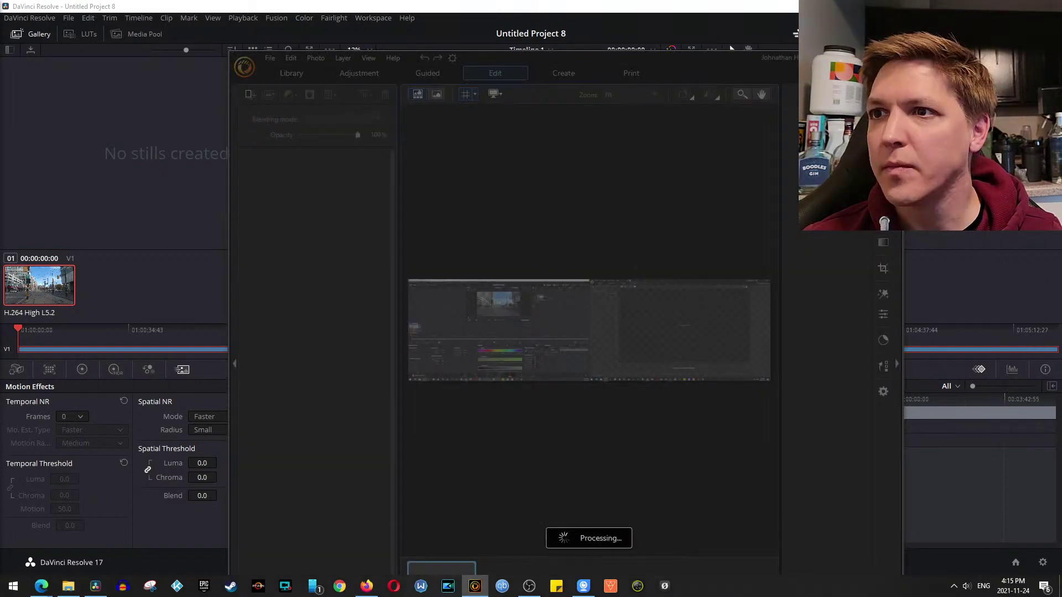
click(859, 57)
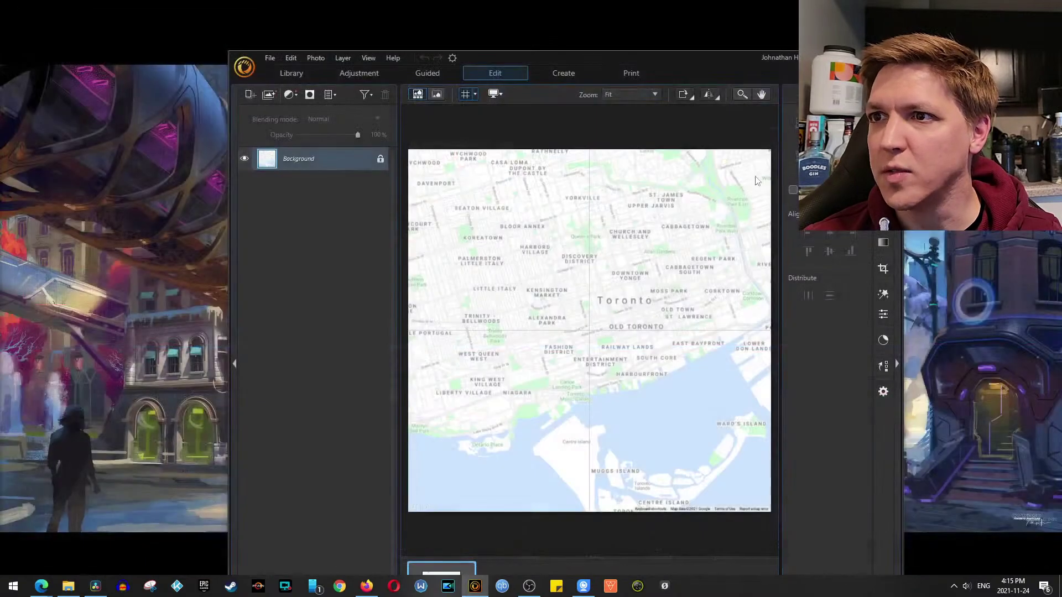
click(874, 58)
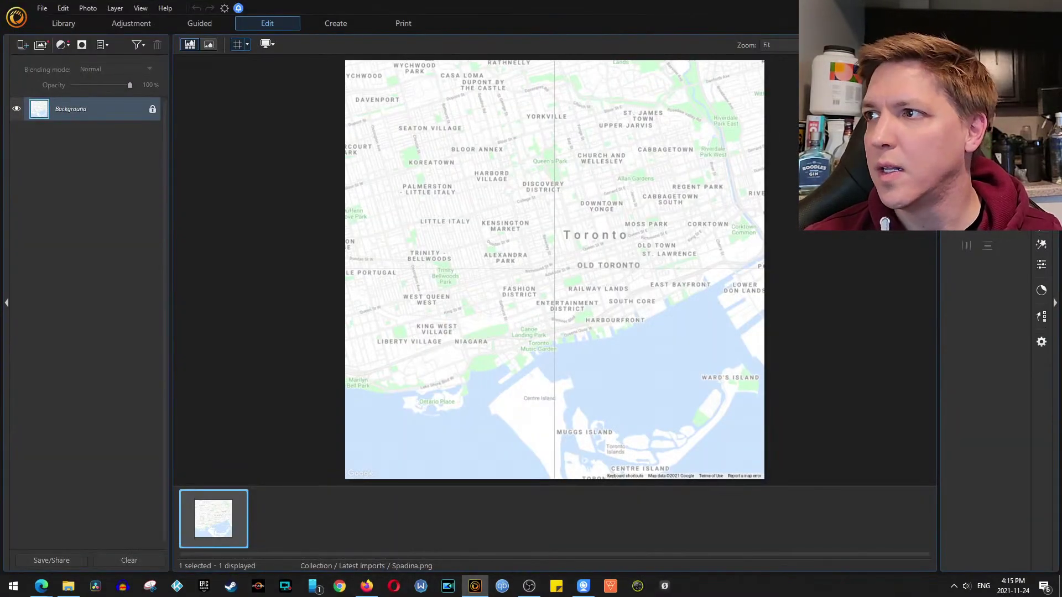
Crop the Spadina.png map to a 4x3 aspect ratio, shifting the crop area slightly upward before applying it
click(1041, 222)
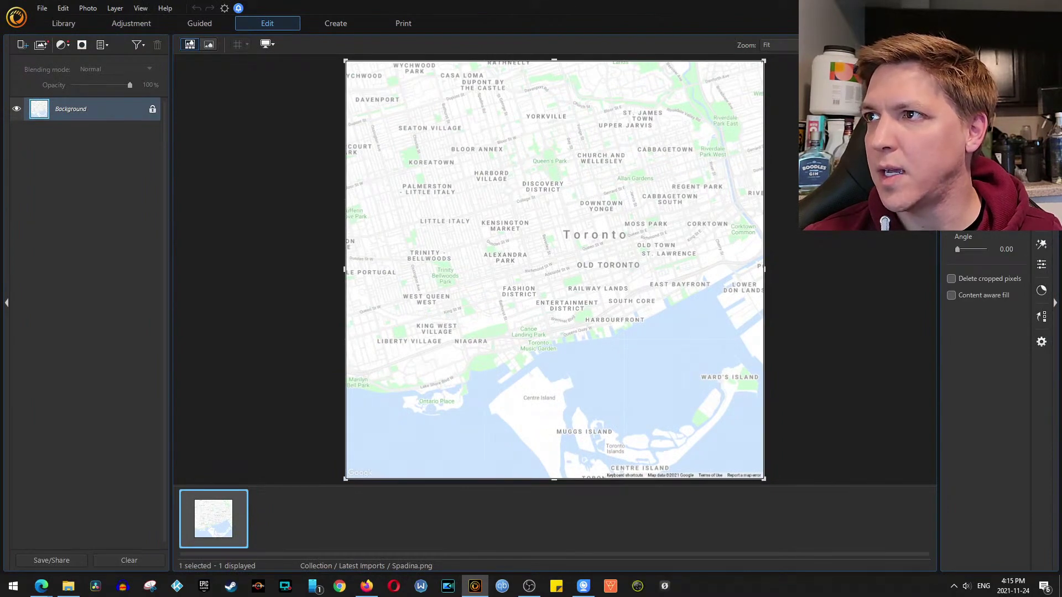
click(987, 154)
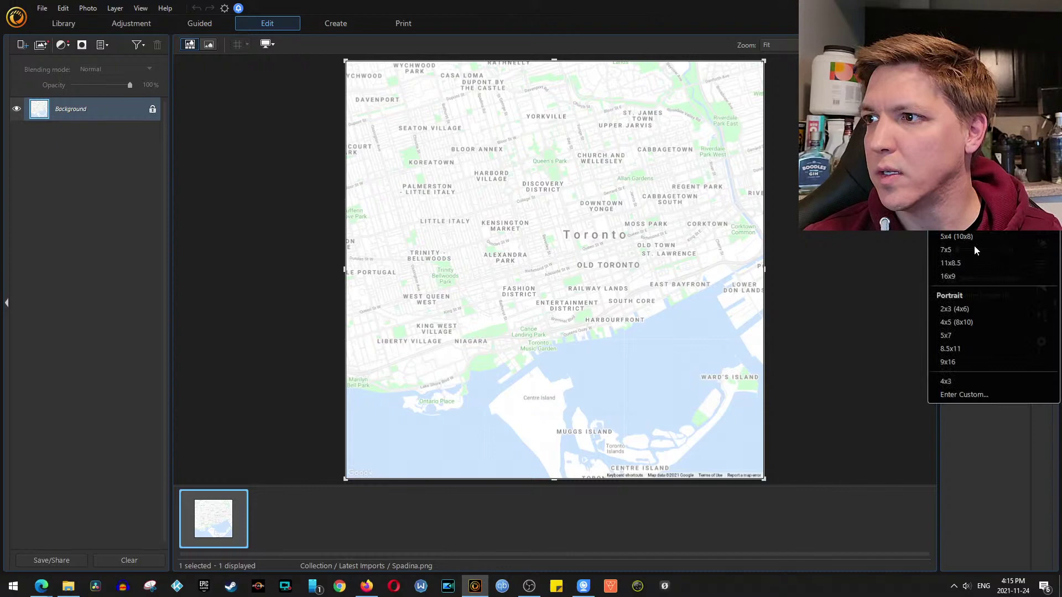
click(950, 381)
drag(622, 349, 623, 327)
click(771, 410)
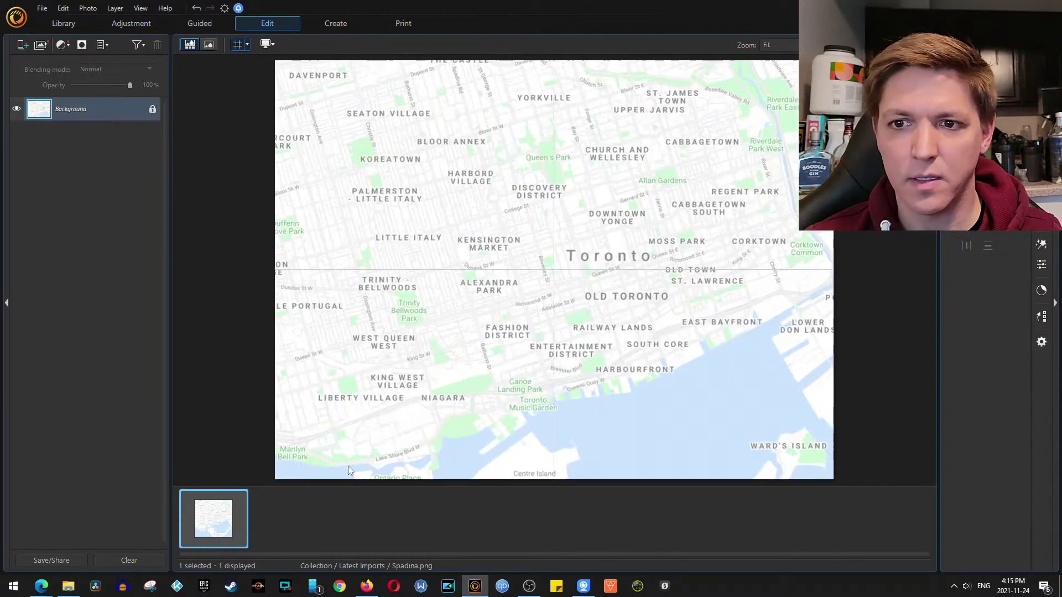
Save the cropped map as a new photo file, with D:\Walks\1065 - Spadina & College\Map as the export destination
click(44, 561)
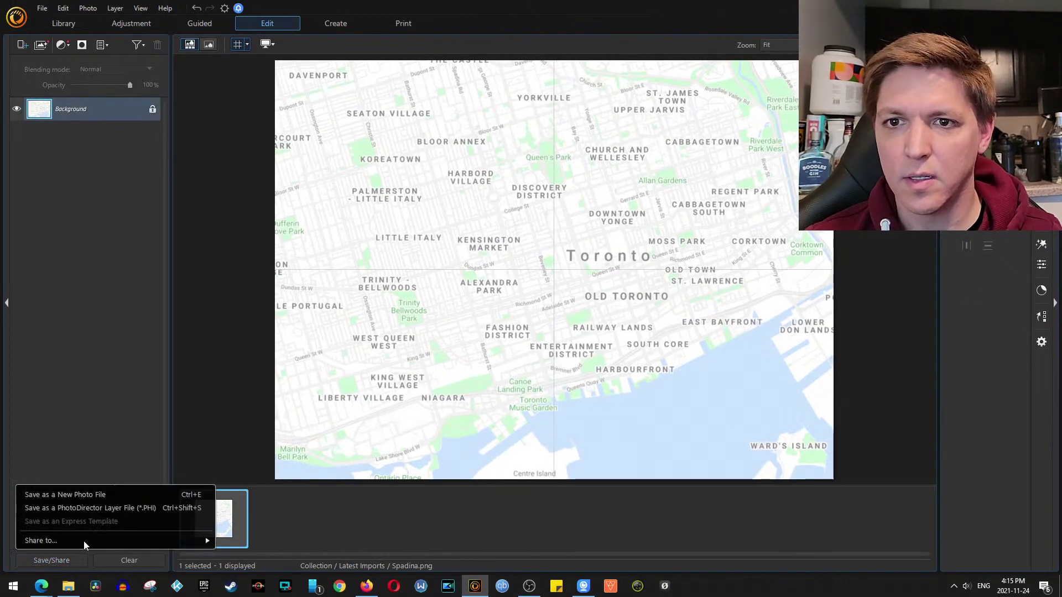
click(119, 495)
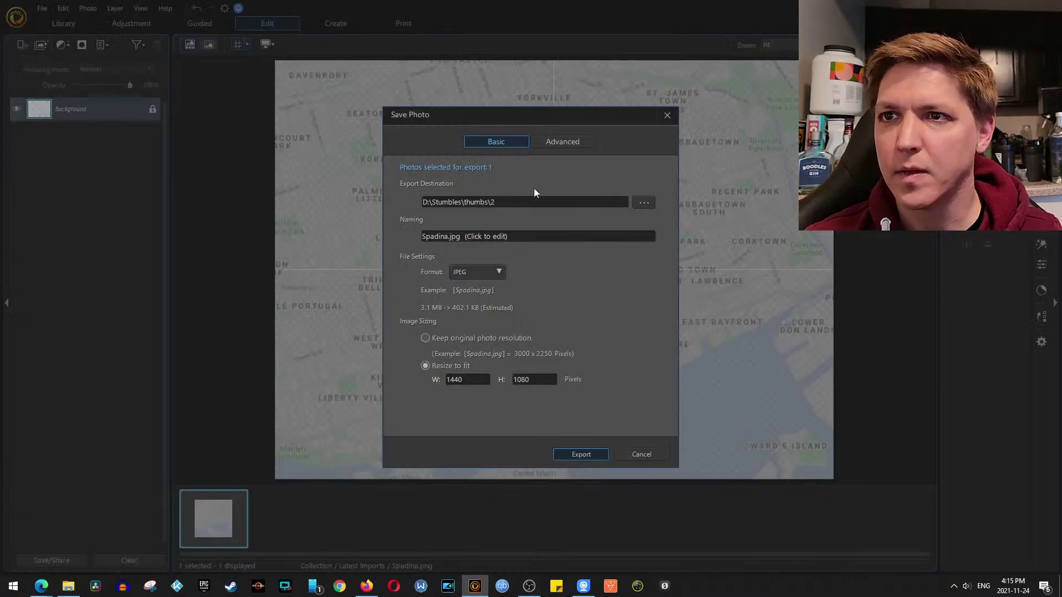
click(644, 203)
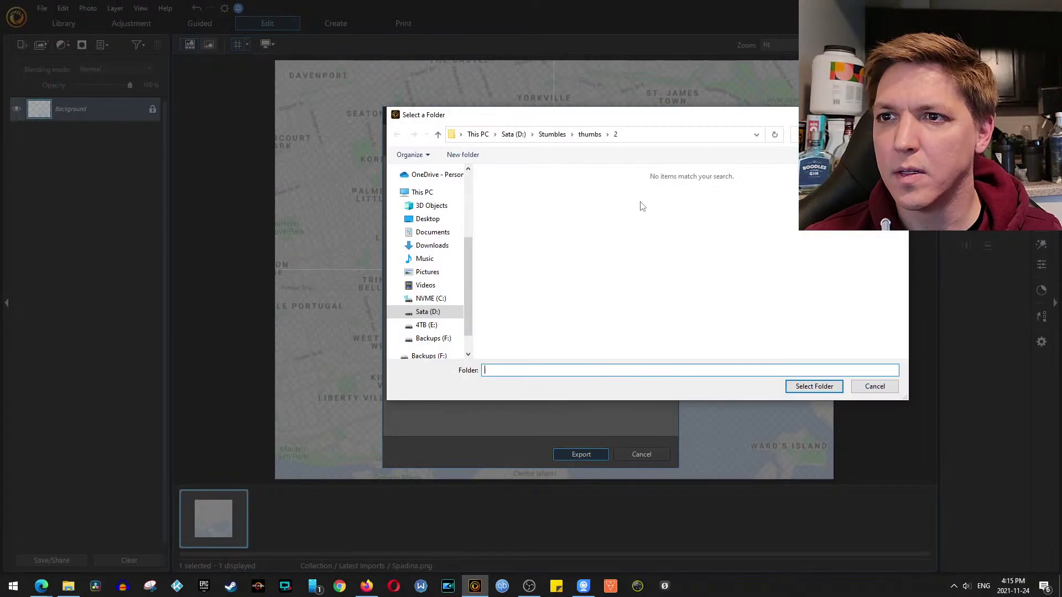
click(432, 314)
double_click(531, 268)
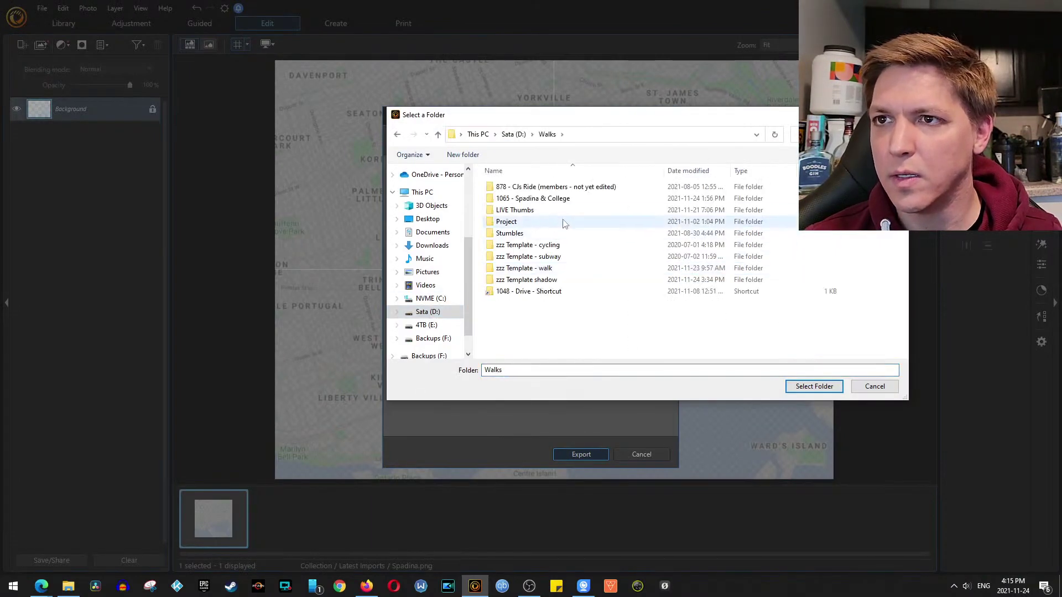
double_click(559, 199)
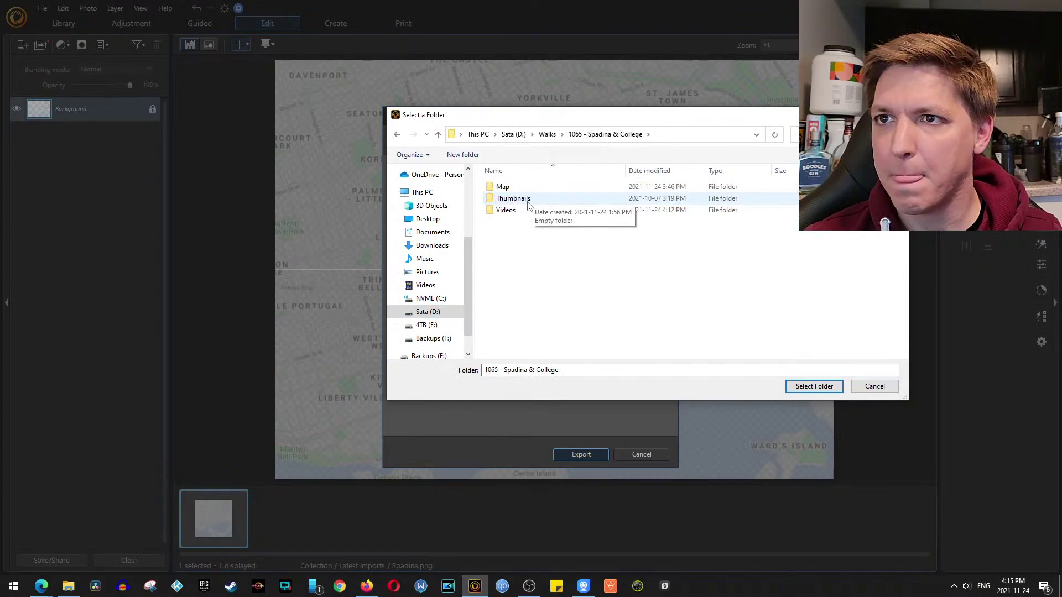
double_click(502, 187)
click(814, 387)
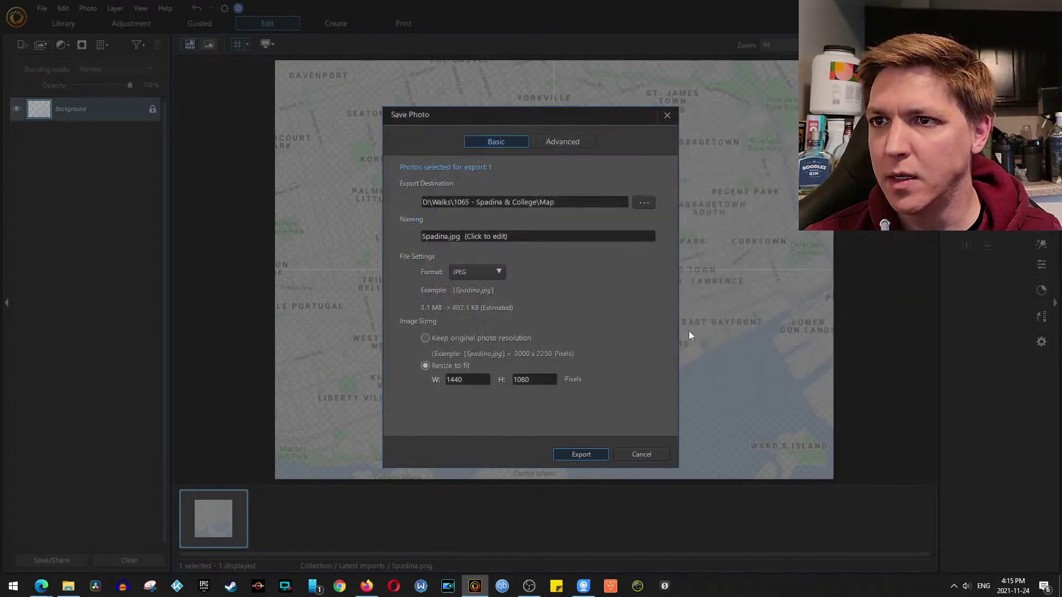
Export the map as Spadina.jpg resized to 3000 x 2250 pixels, and close PhotoDirector to return to the Map folder
double_click(546, 382)
text(2250)
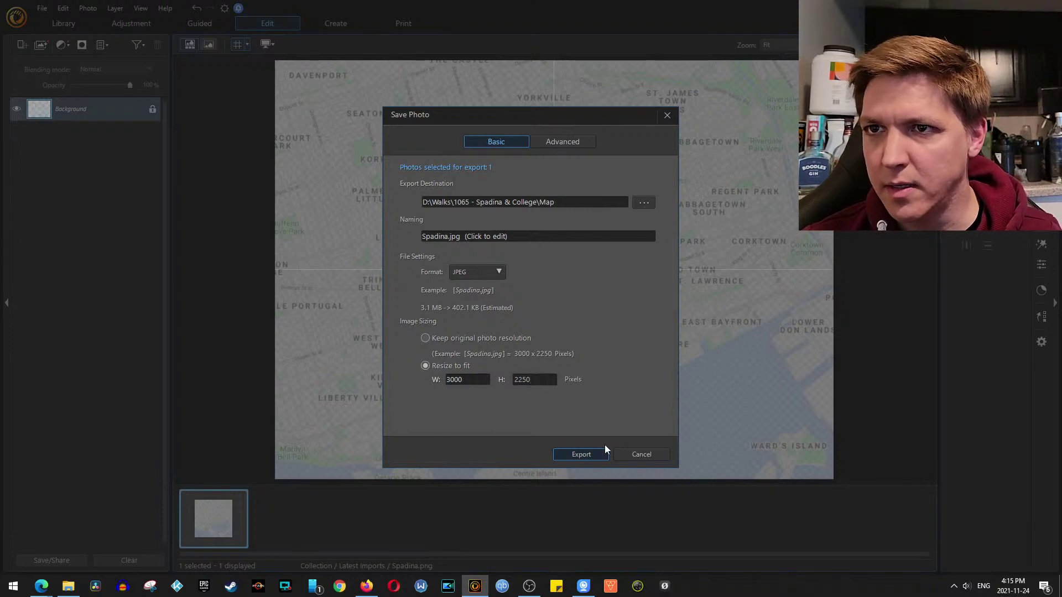
click(589, 459)
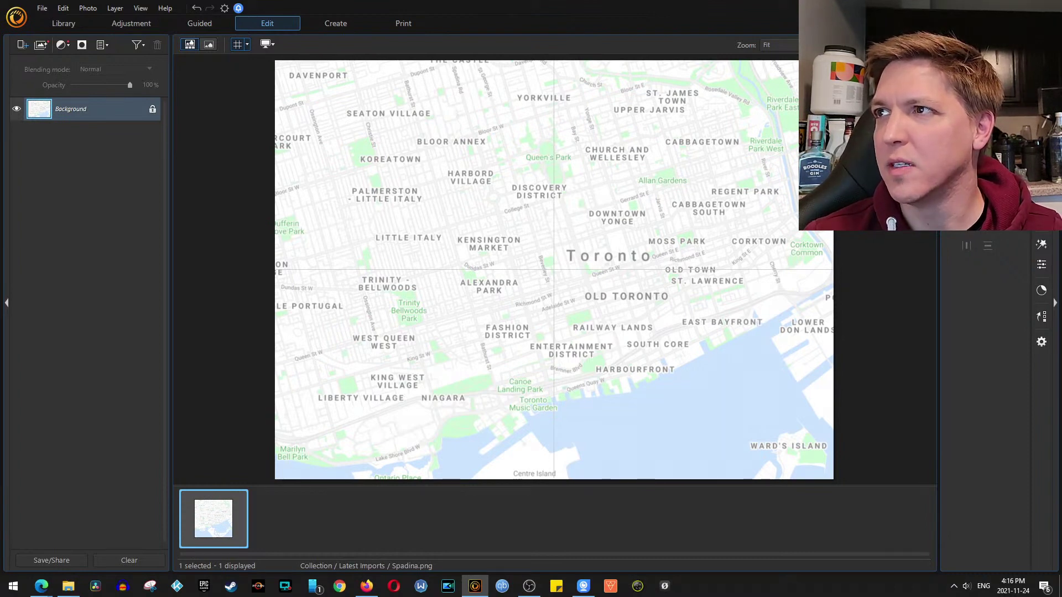
key(alt+F4)
click(567, 336)
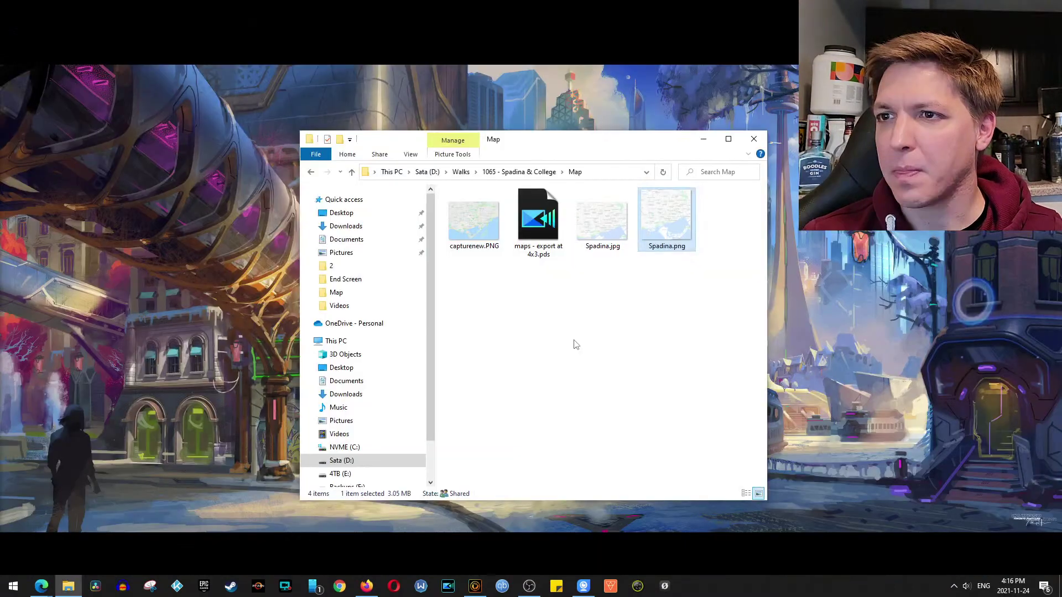
Open the "maps - export at 4x3.pds" project in PowerDirector and place Spadina.jpg from the Map folder at the start of video track 1
click(544, 233)
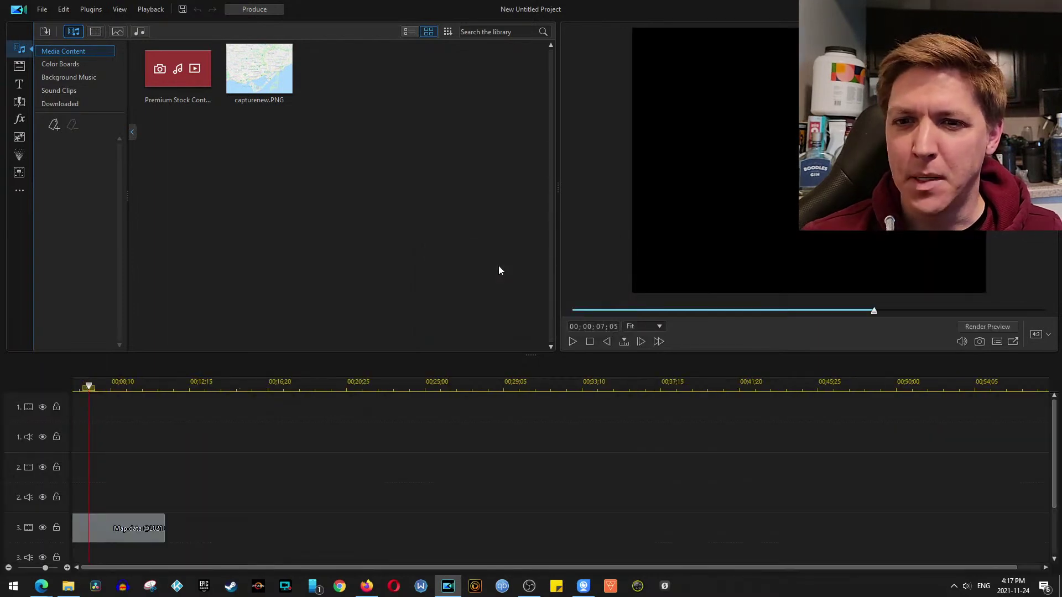
click(68, 585)
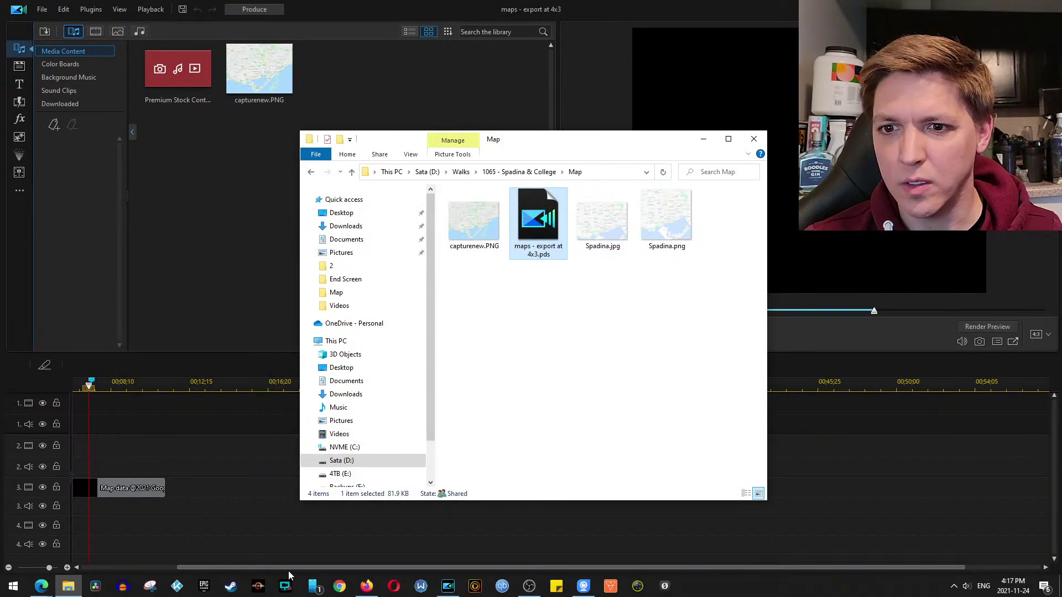
drag(287, 570, 191, 568)
click(68, 586)
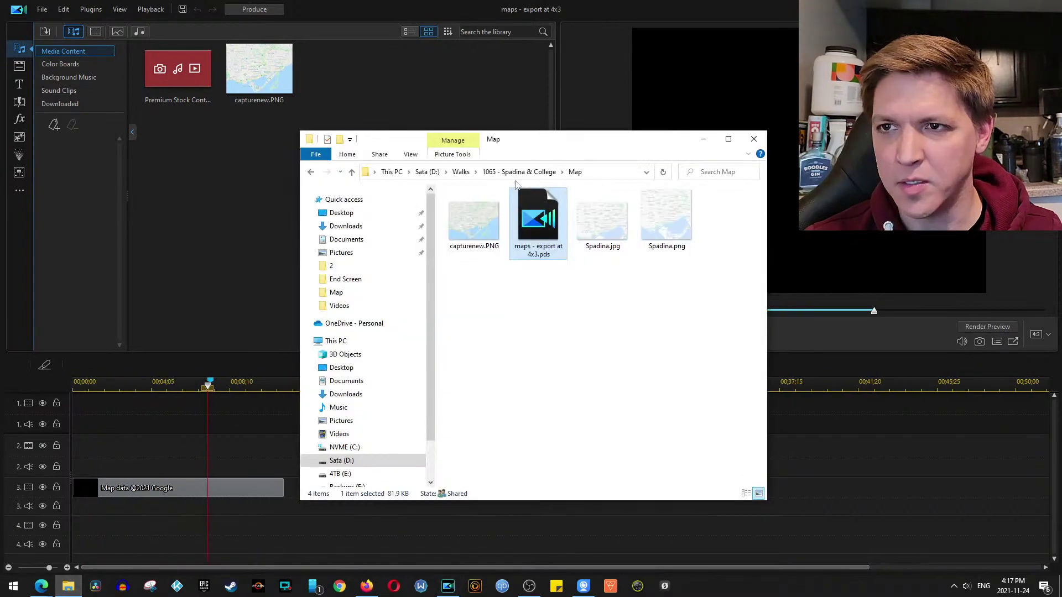
drag(602, 218, 155, 408)
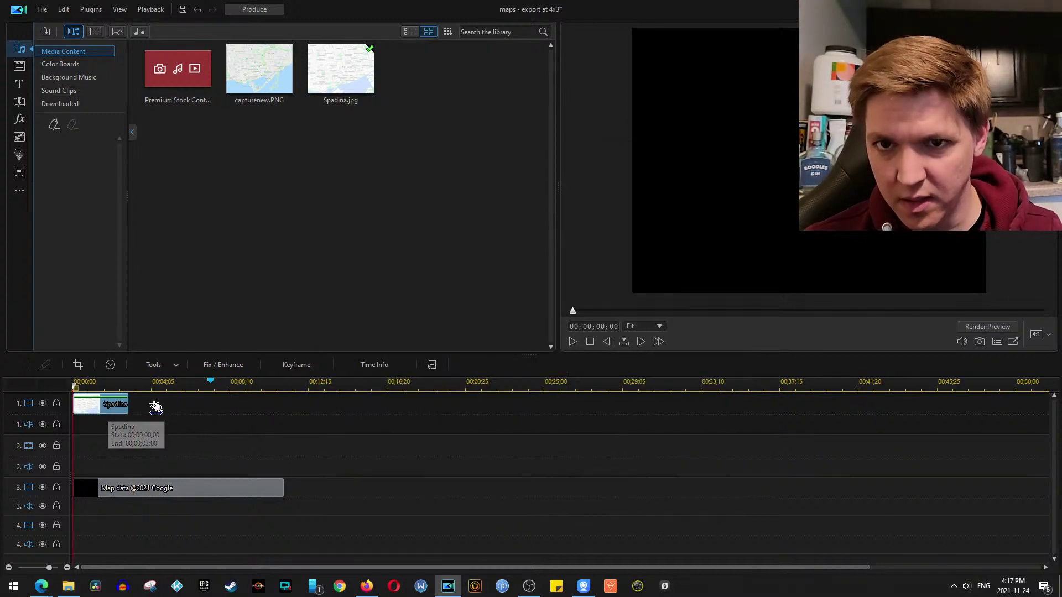
Set the preview quality to High Preview Resolution and extend the Spadina clip to the timeline marker at 00;00;07;09
right_click(775, 204)
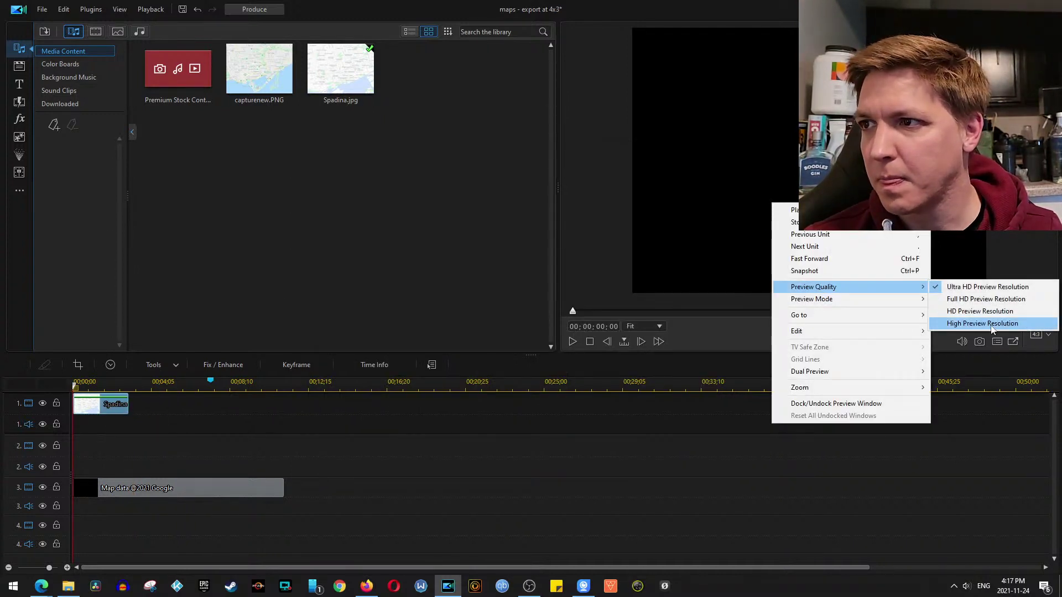
click(115, 415)
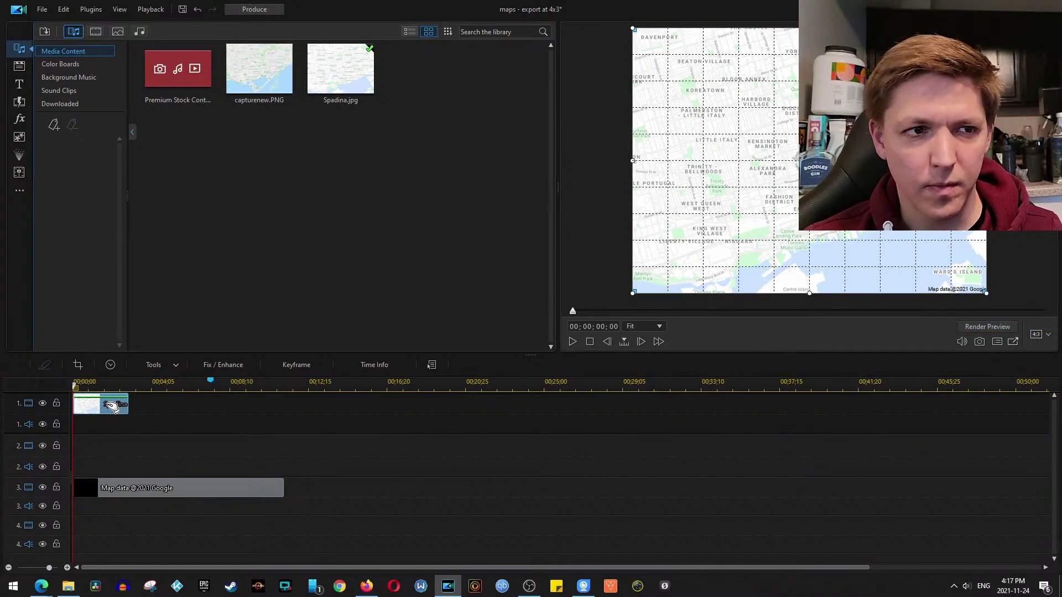
drag(129, 407, 211, 404)
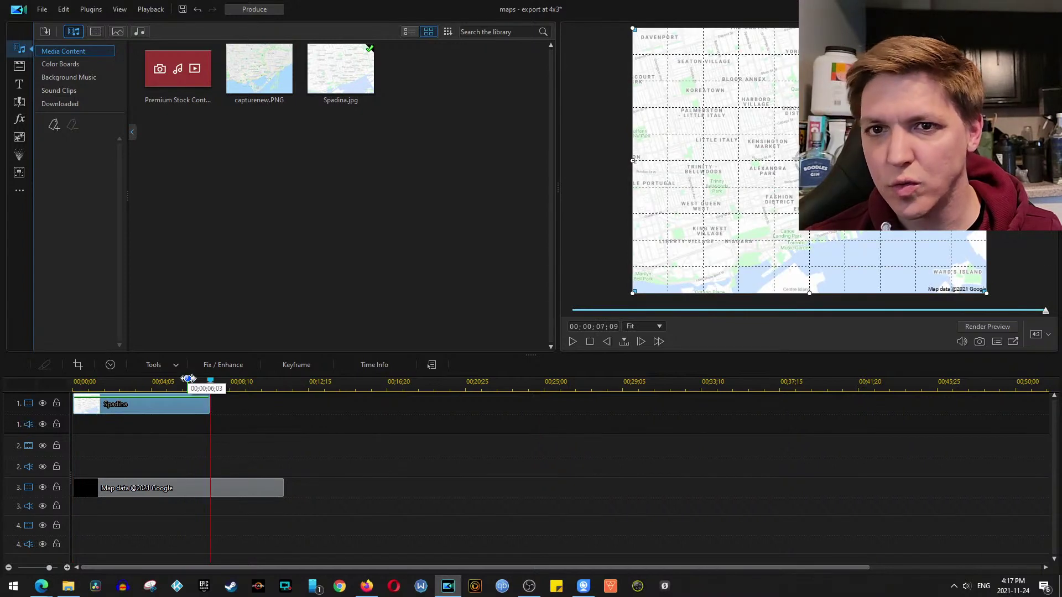
Open the Spadina clip's Pan & Zoom in Magic Motion Designer and add a keyframe at 00;00;01;16
click(177, 366)
click(166, 431)
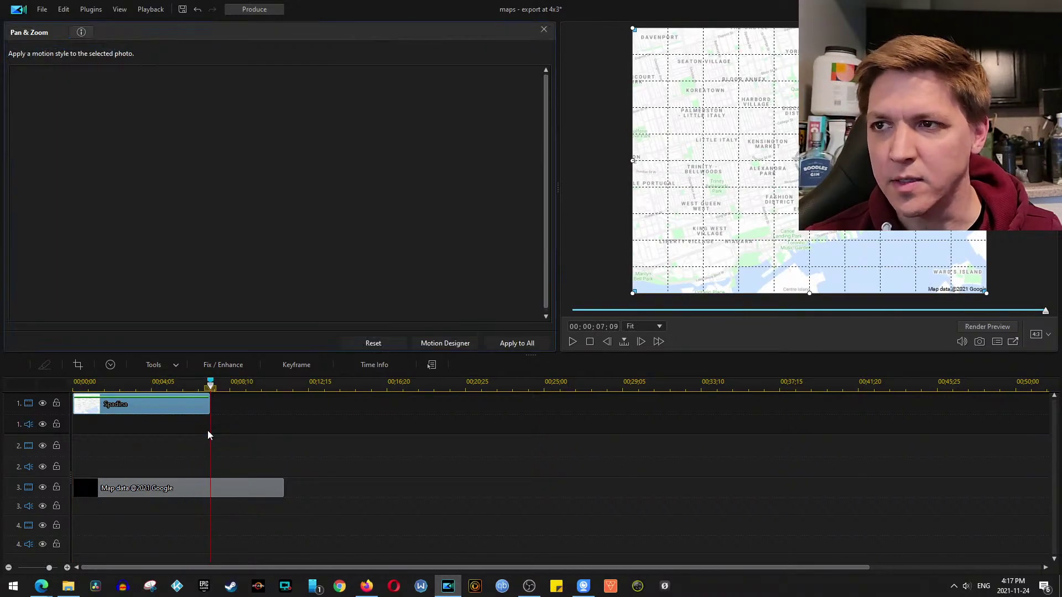
click(216, 202)
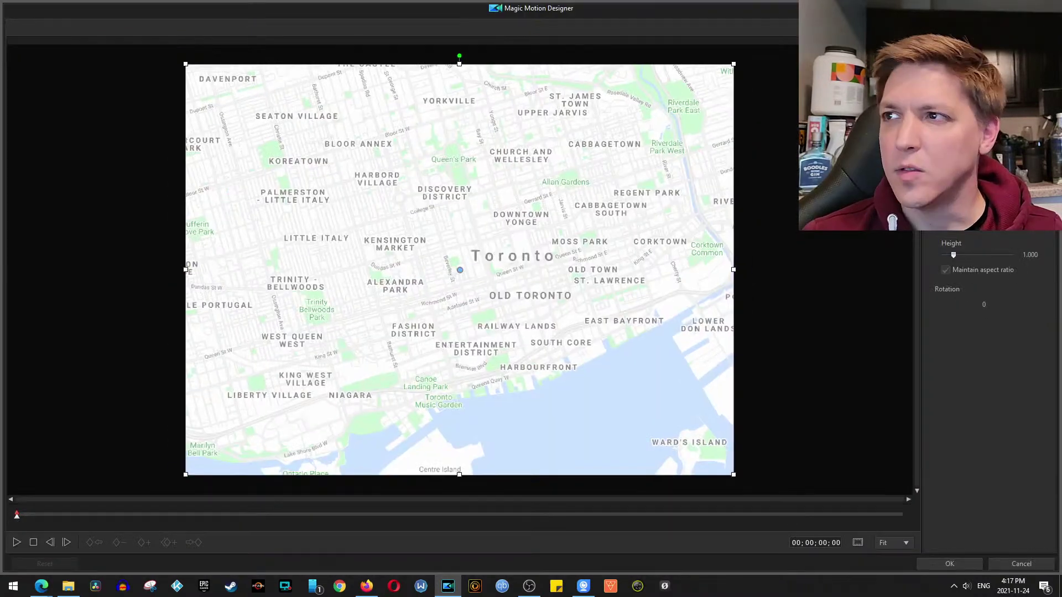
click(202, 515)
click(144, 543)
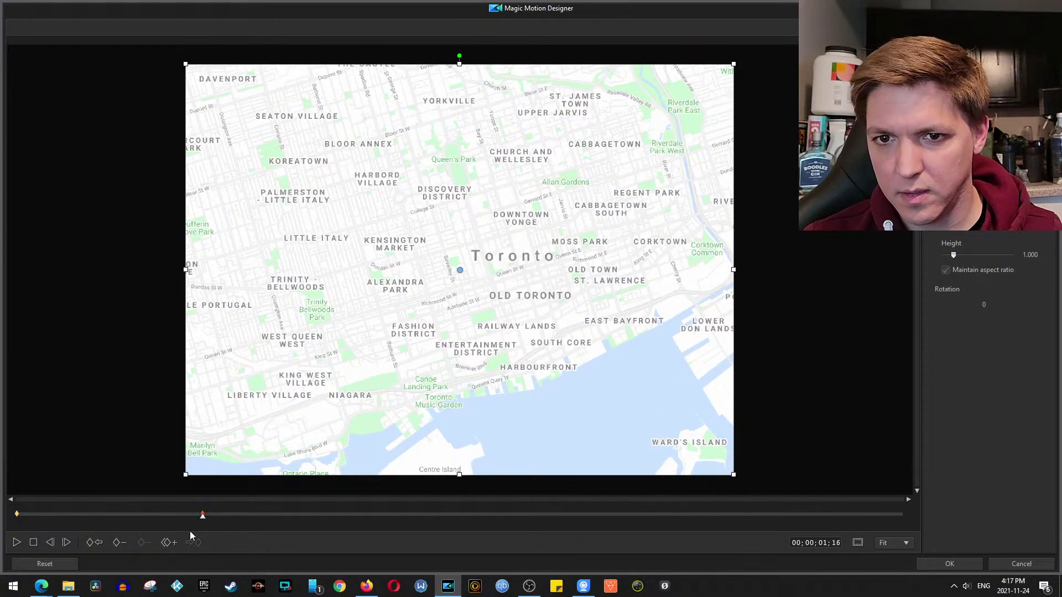
Add a keyframe at 00;00;03;03, shrink its motion frame to a height of about 0.526 and move it over downtown Toronto
click(393, 516)
click(145, 543)
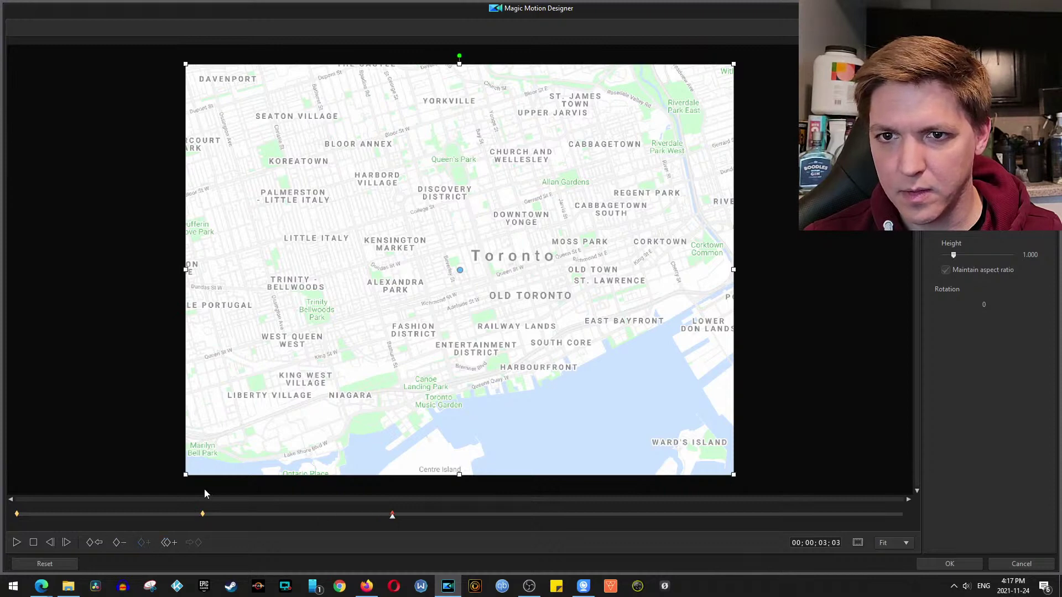
drag(186, 475, 315, 377)
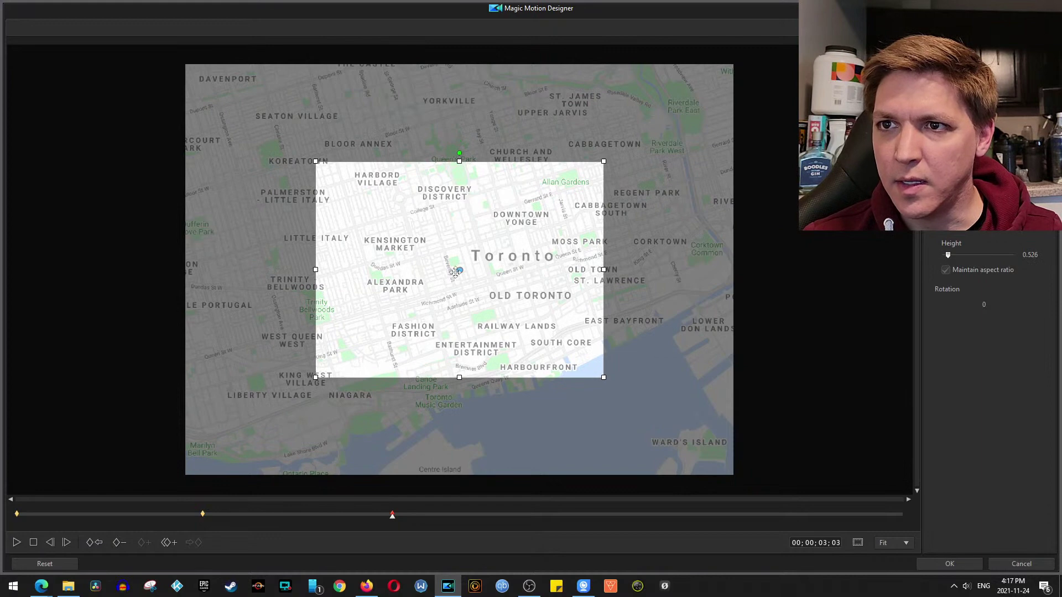
drag(461, 271, 510, 276)
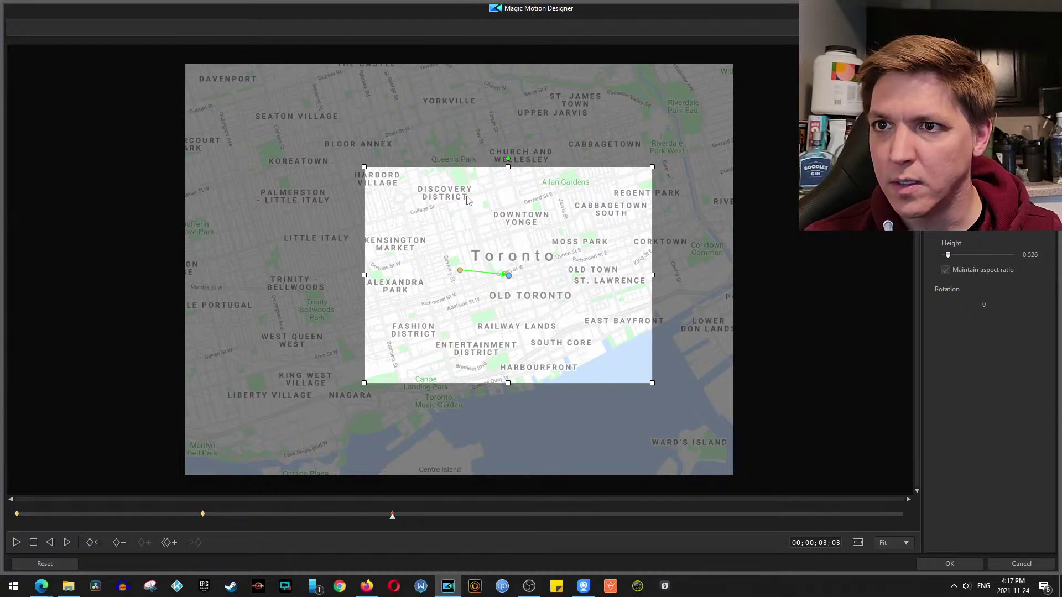
Enlarge the motion frame at 00;00;03;03 to a height of about 0.552, shift it southwest toward the waterfront, and apply the motion
drag(506, 273, 448, 286)
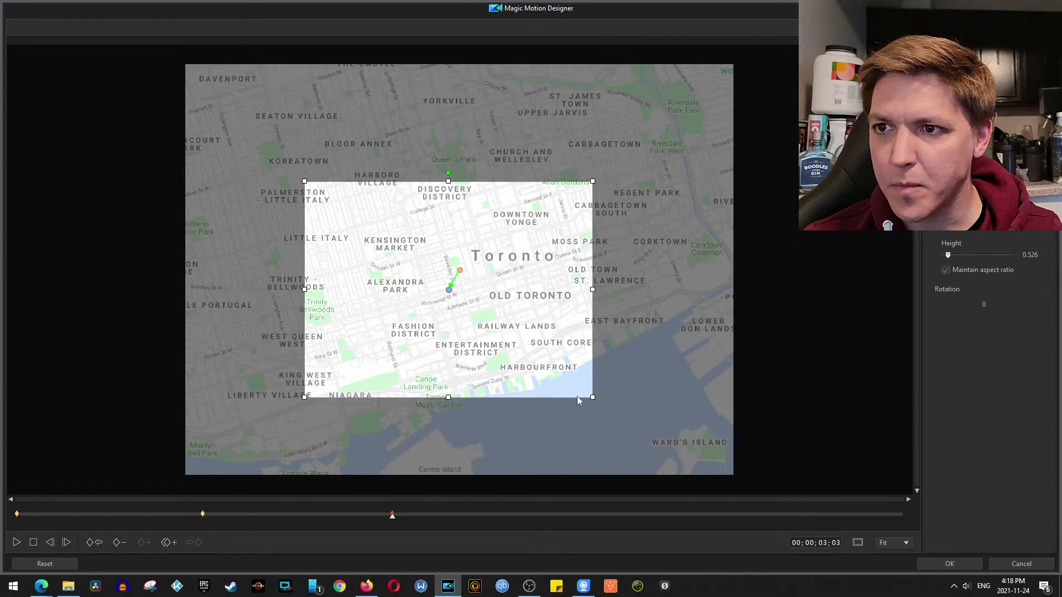
drag(592, 397, 603, 406)
drag(448, 293, 453, 293)
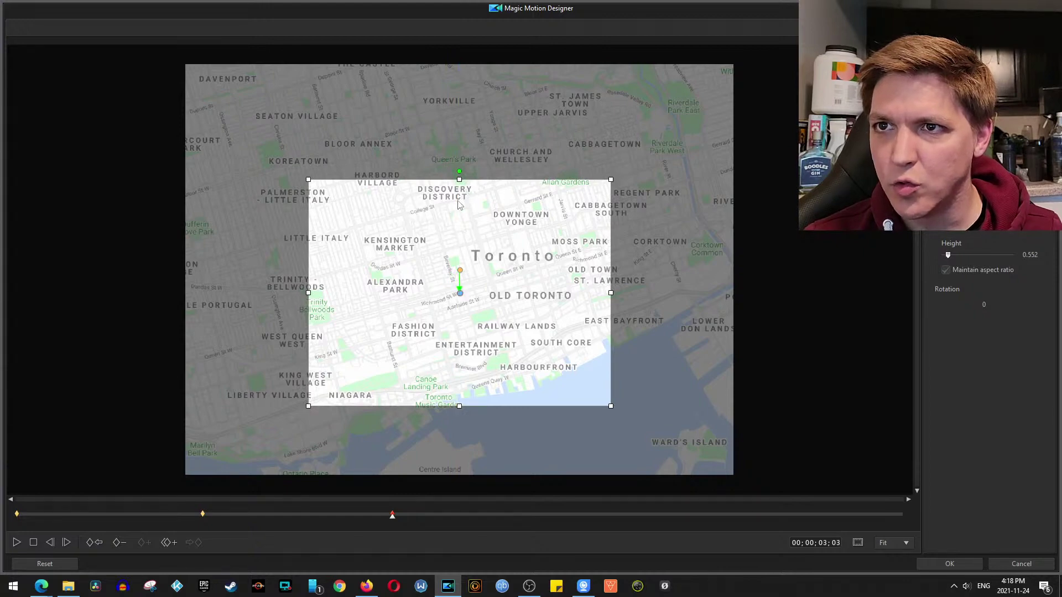
drag(459, 293, 452, 295)
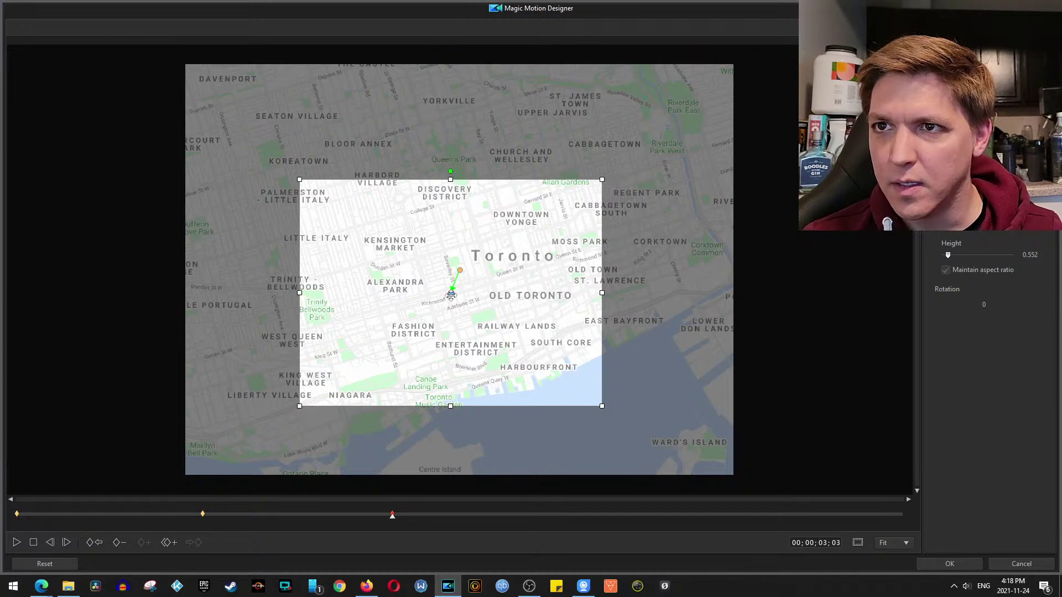
click(950, 564)
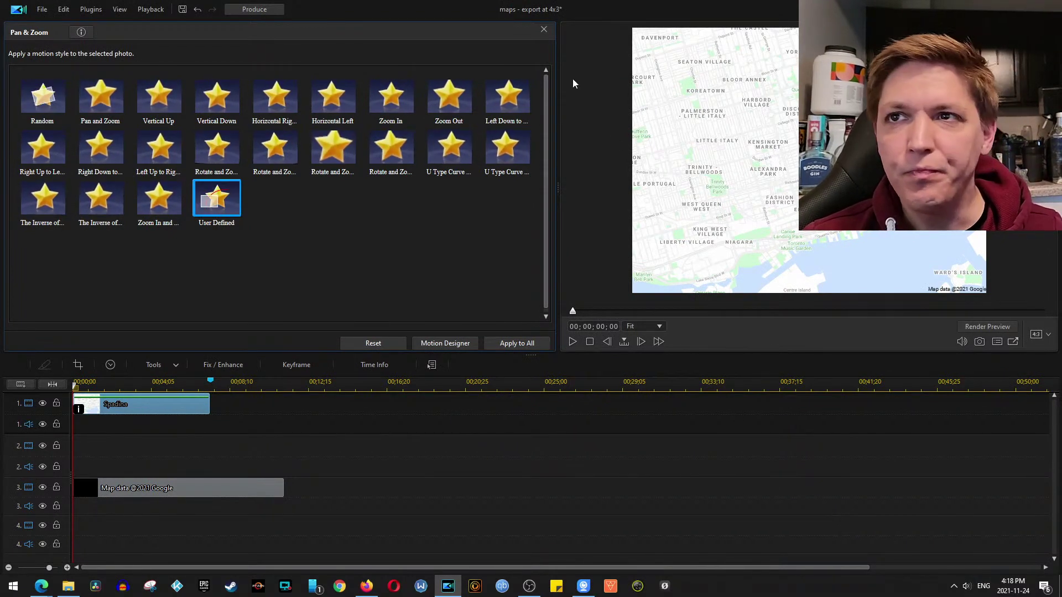
click(544, 29)
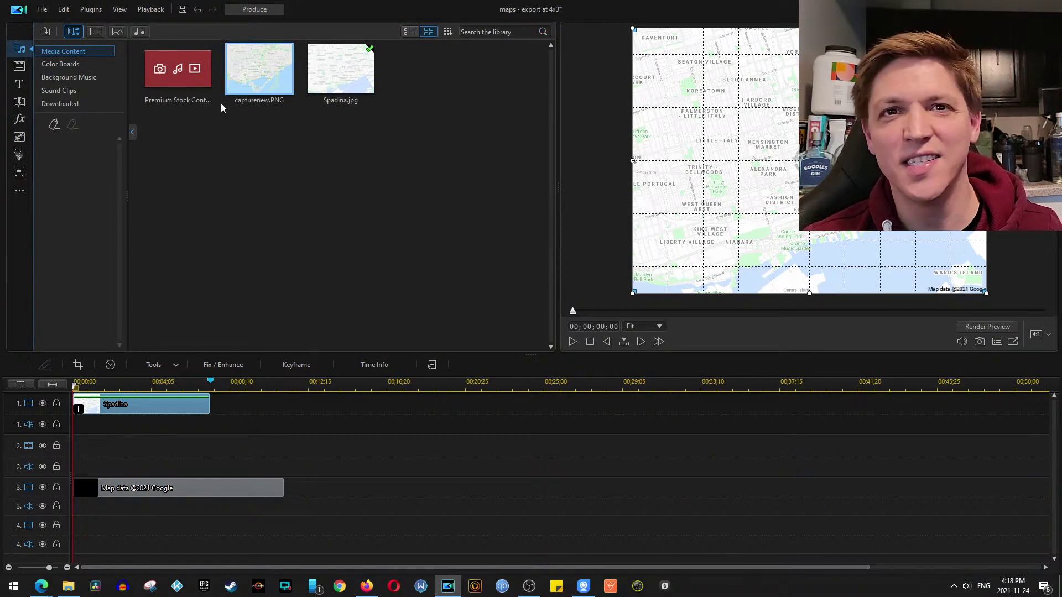
click(19, 138)
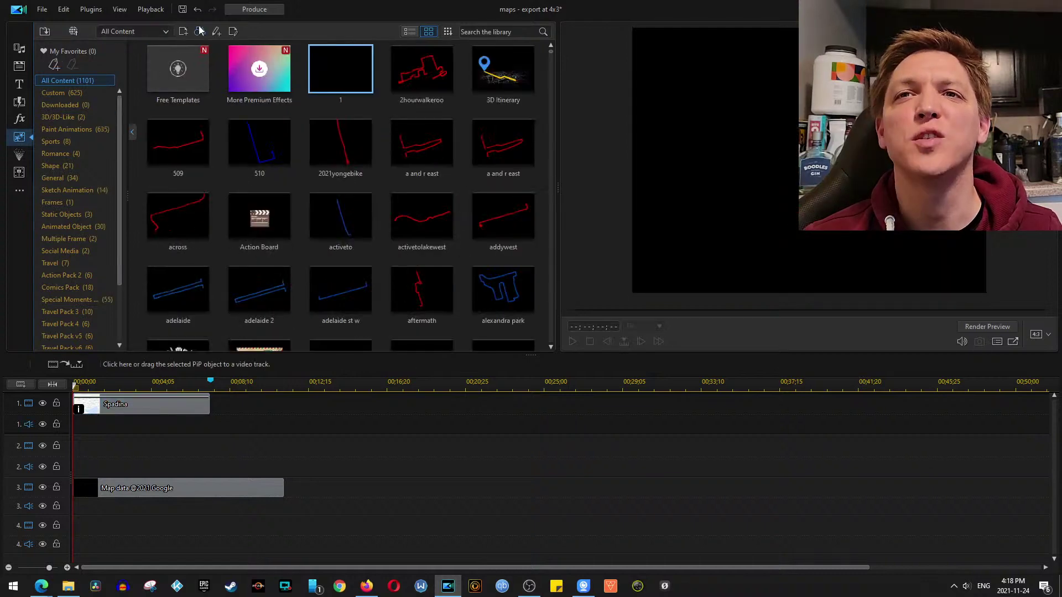
click(211, 35)
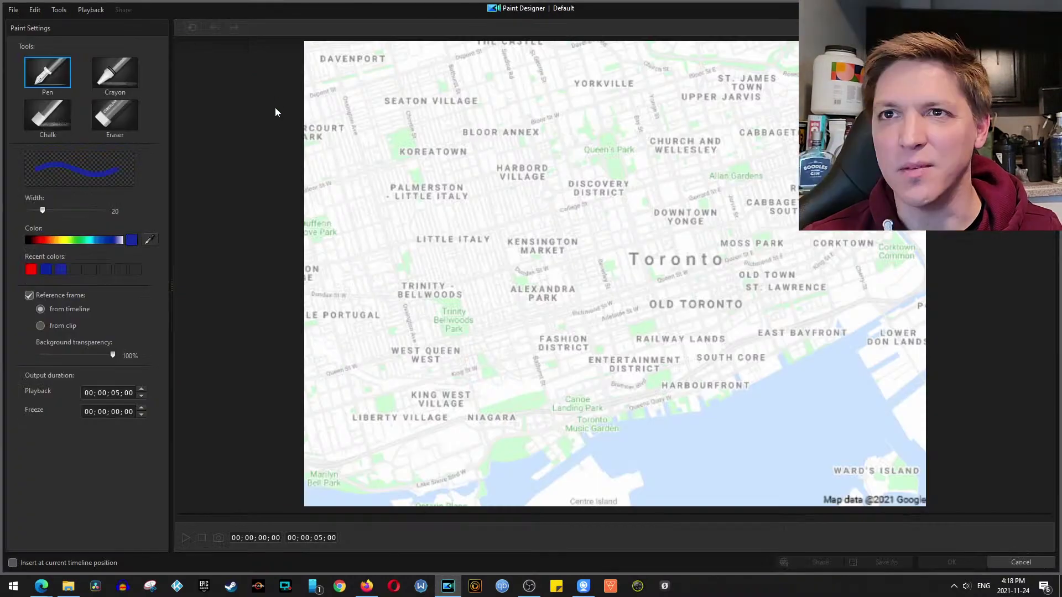
click(117, 73)
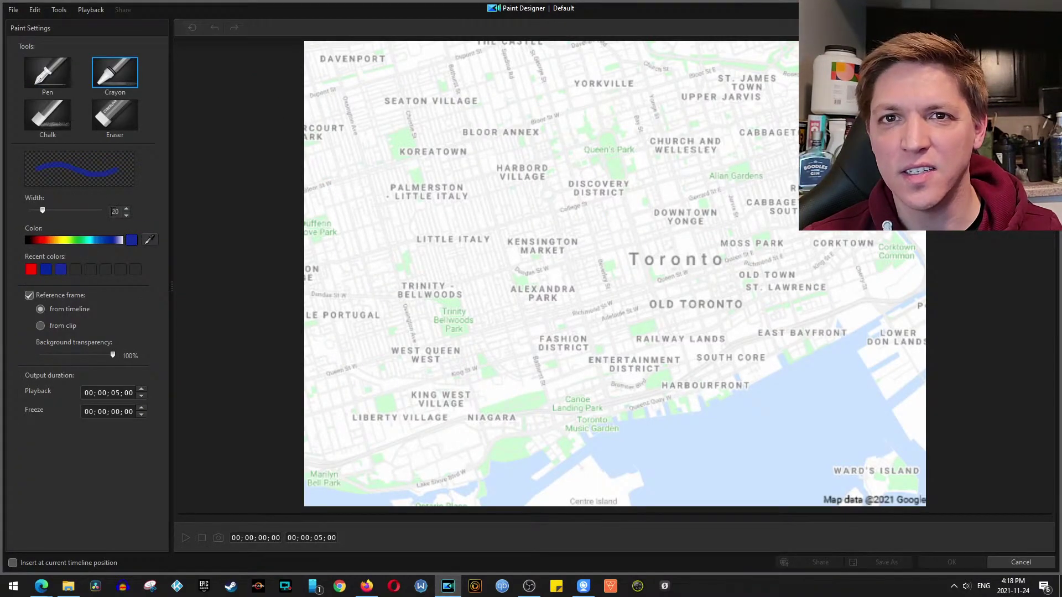
drag(112, 212, 167, 207)
text(11)
key(Return)
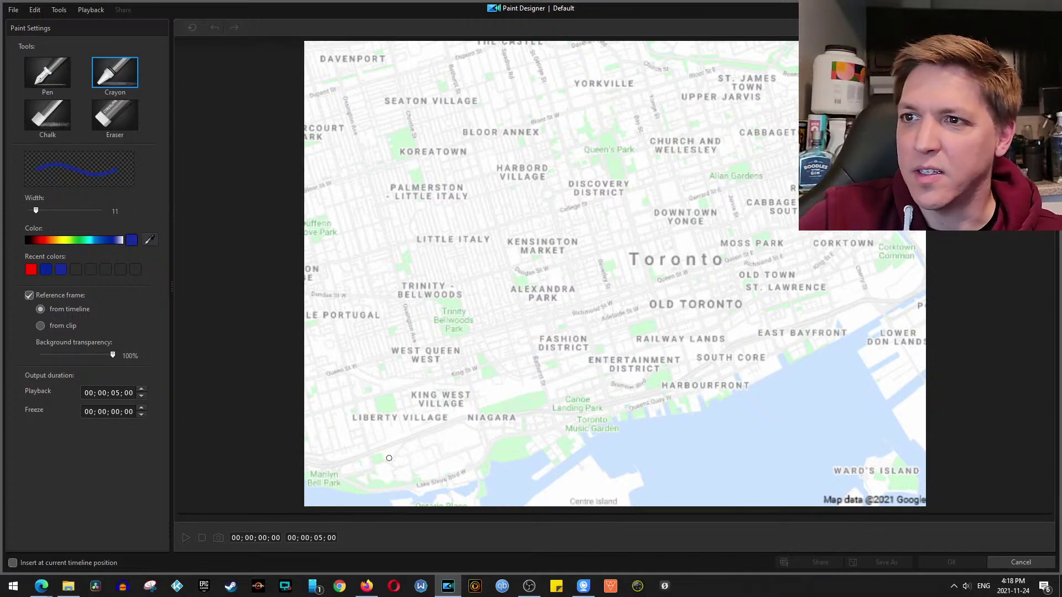
click(1021, 563)
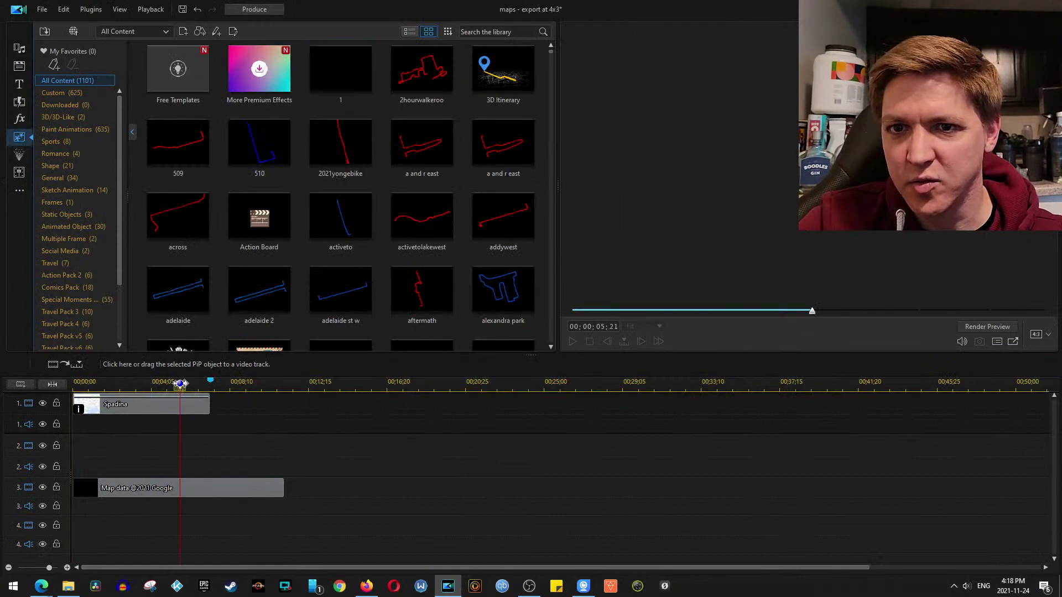
Open a new paint animation over the zoomed-in map frame at 00;00;05;21 and set the Crayon width to 11
click(216, 32)
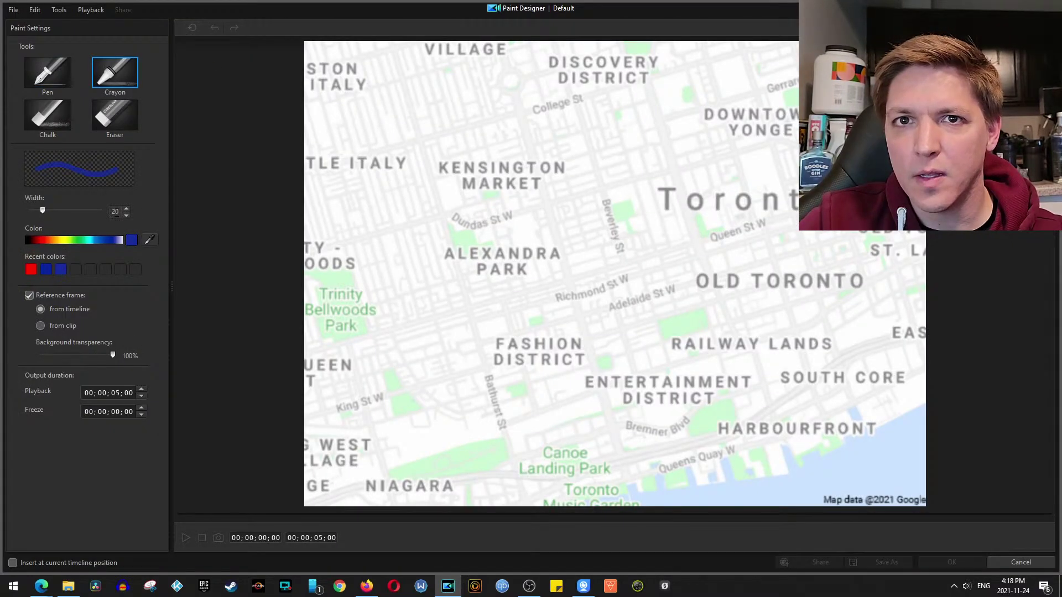
text(11)
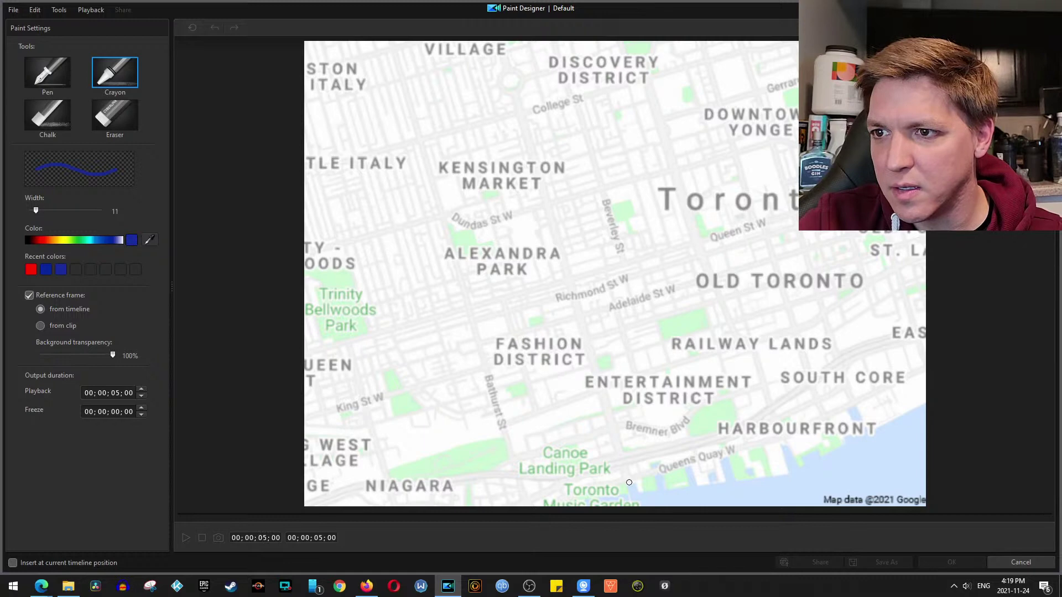
drag(629, 482, 577, 310)
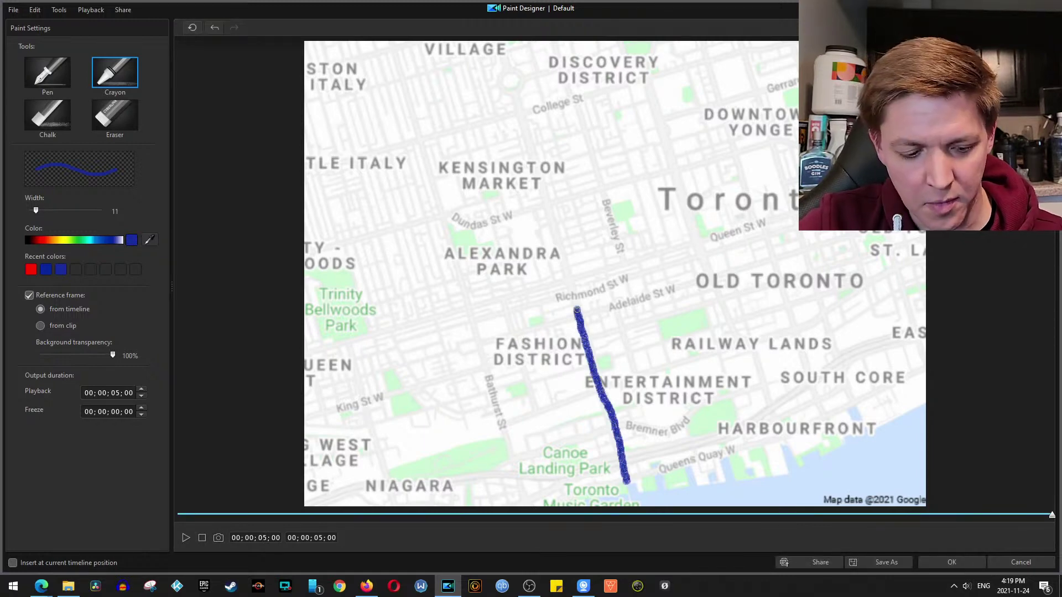
key(ctrl+z)
drag(627, 483, 609, 430)
key(ctrl+z)
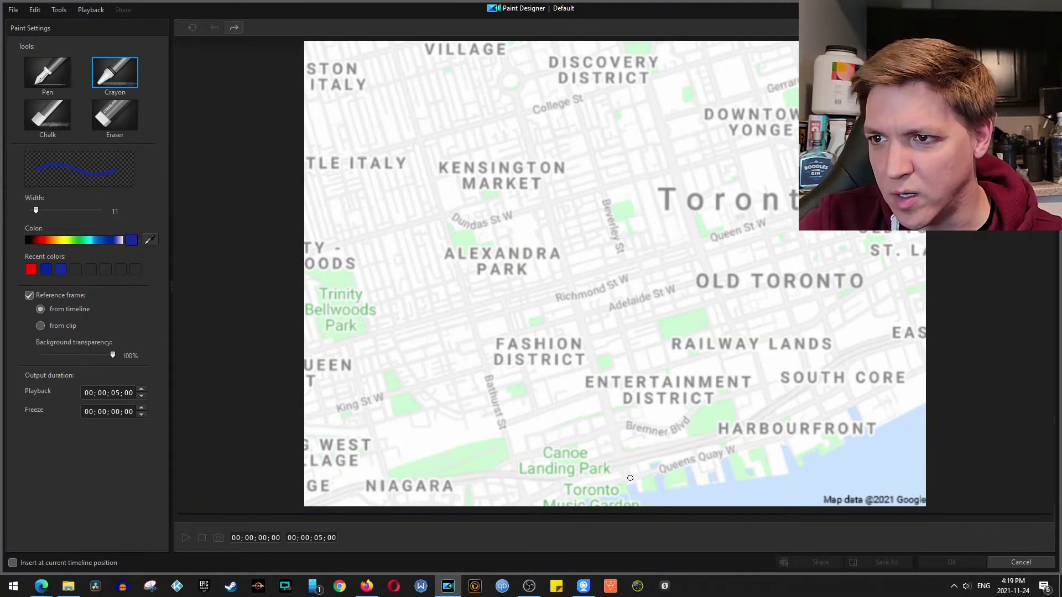
drag(630, 481, 586, 314)
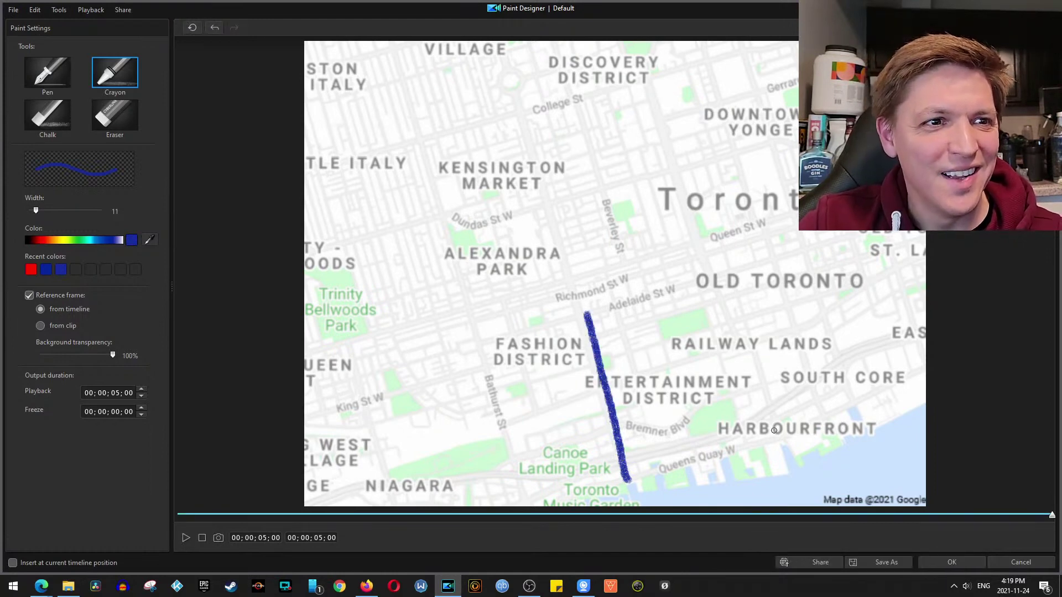
key(ctrl+z)
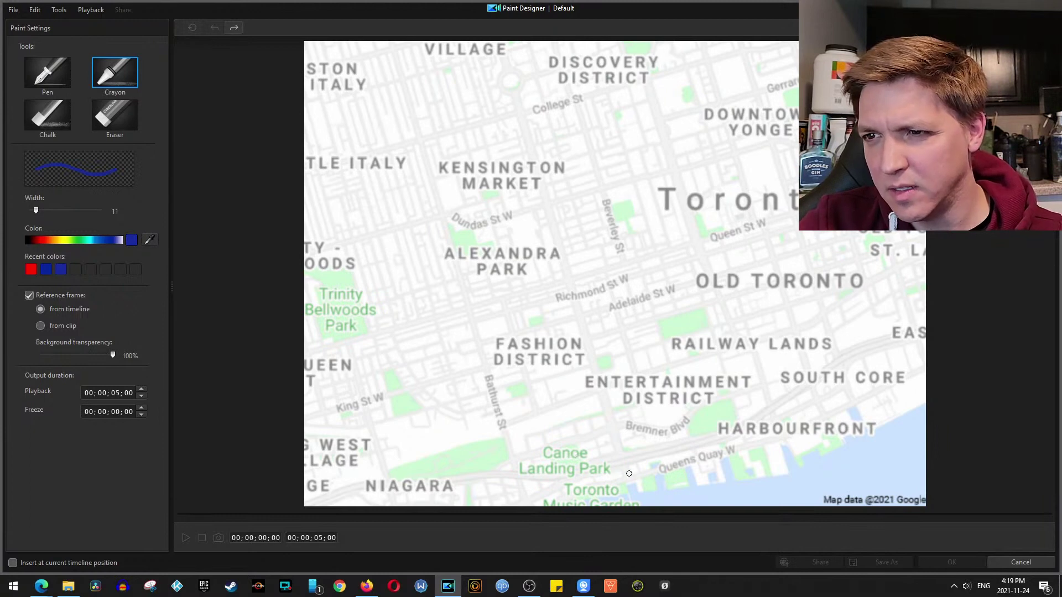
drag(627, 484, 539, 199)
key(ctrl+z)
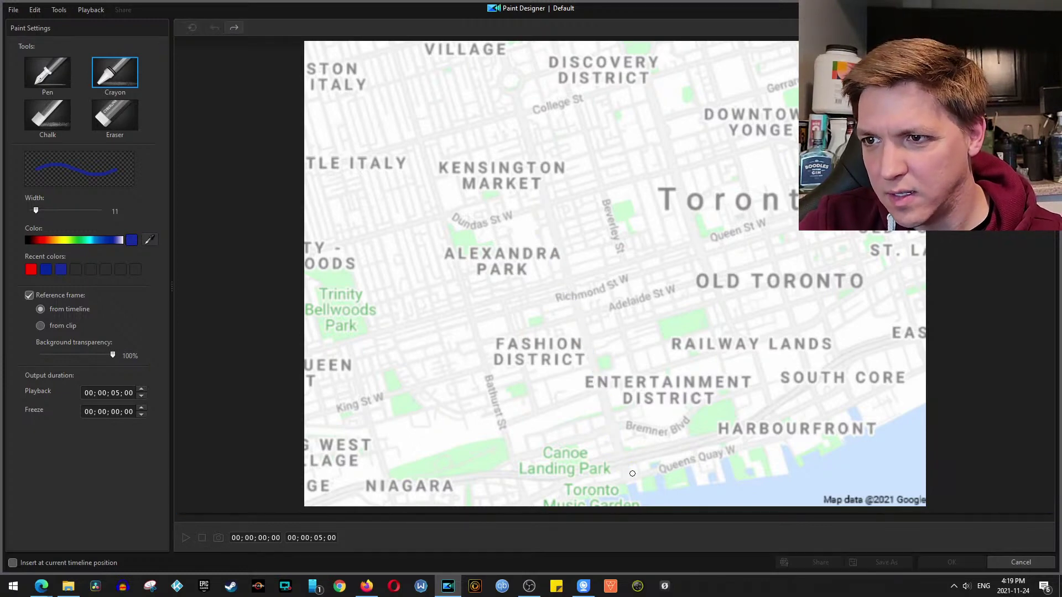
Draw the route from the Queens Quay waterfront up Spadina and east along College, and save it as the template spadinacollege21
mouse_move(628, 480)
mouse_down()
mouse_move(519, 112)
mouse_move(647, 71)
mouse_up()
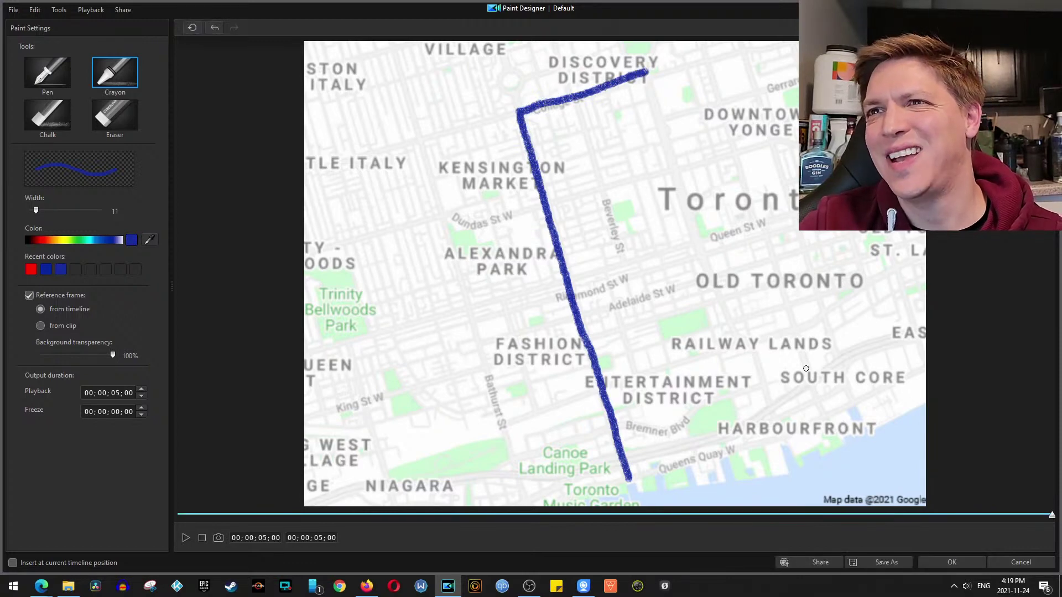
click(881, 556)
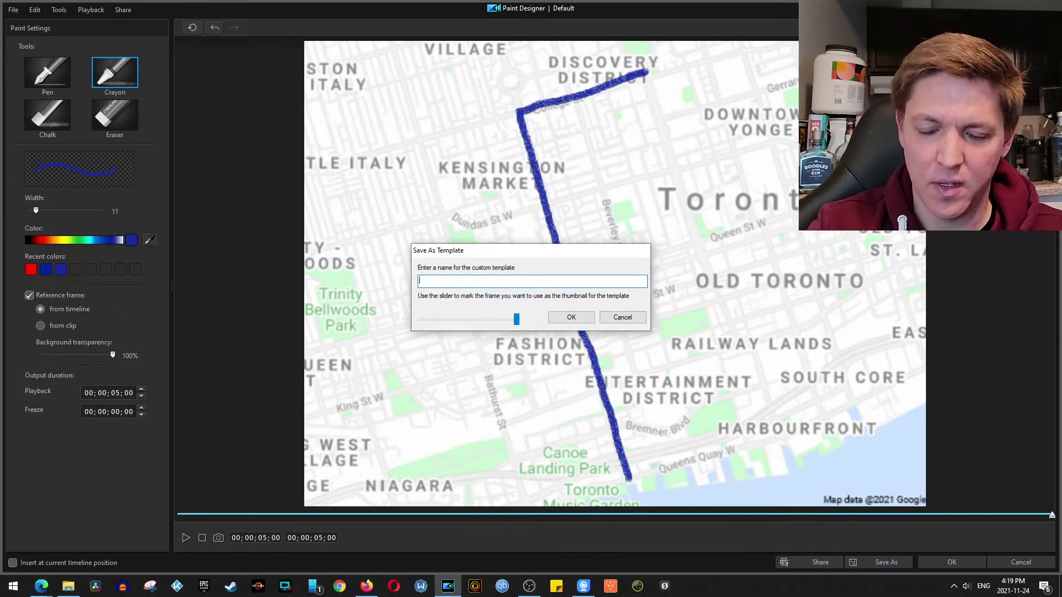
text(spadinacollege21)
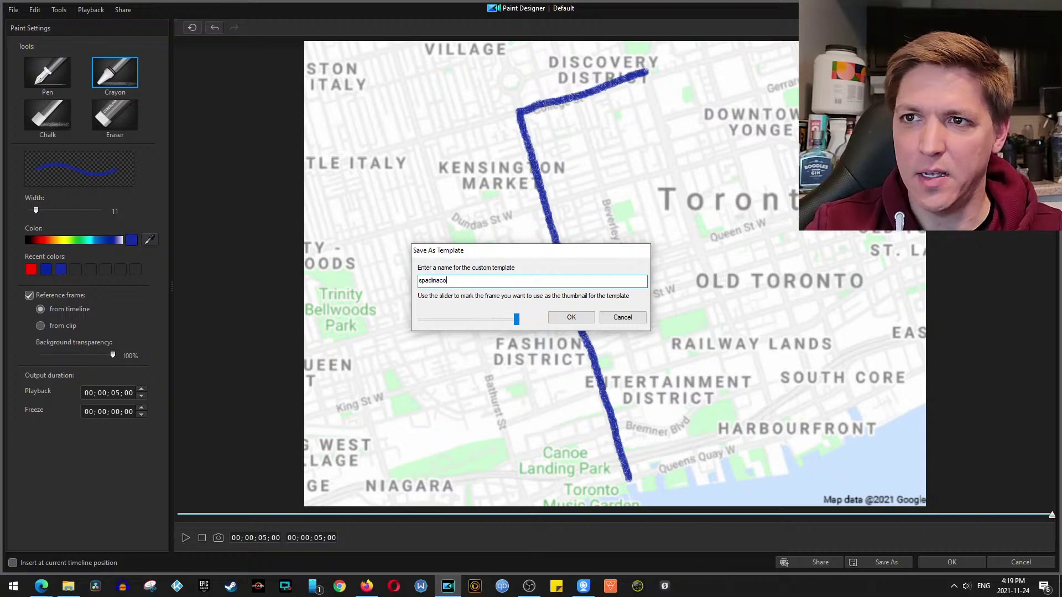
click(571, 317)
click(960, 563)
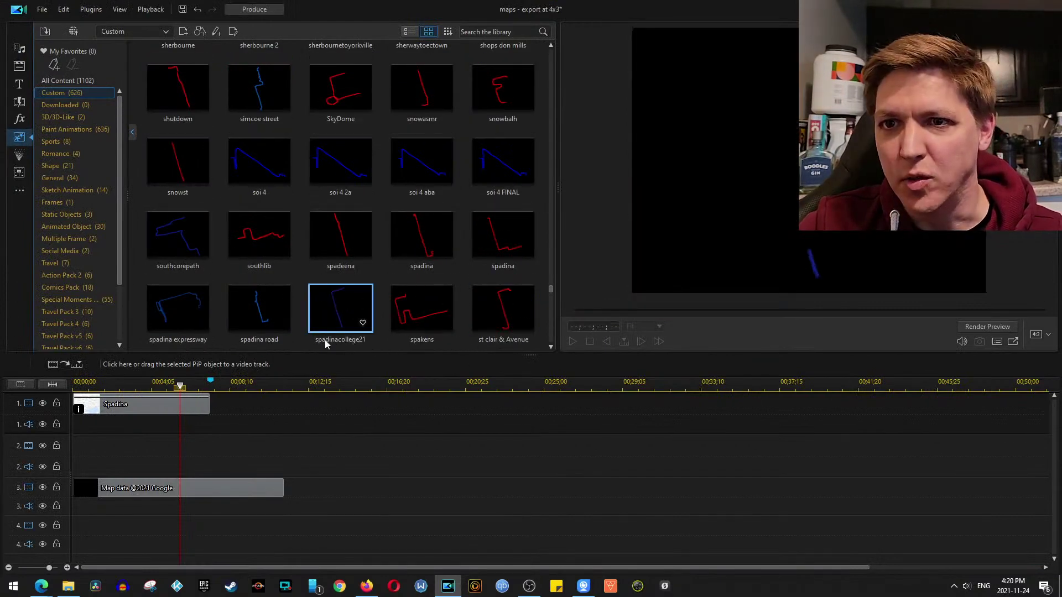
Place spadinacollege21 on video track 2 and trim its start so the route drawing begins after the map zoom, ending with the Spadina clip
drag(334, 317, 123, 457)
drag(118, 451, 126, 451)
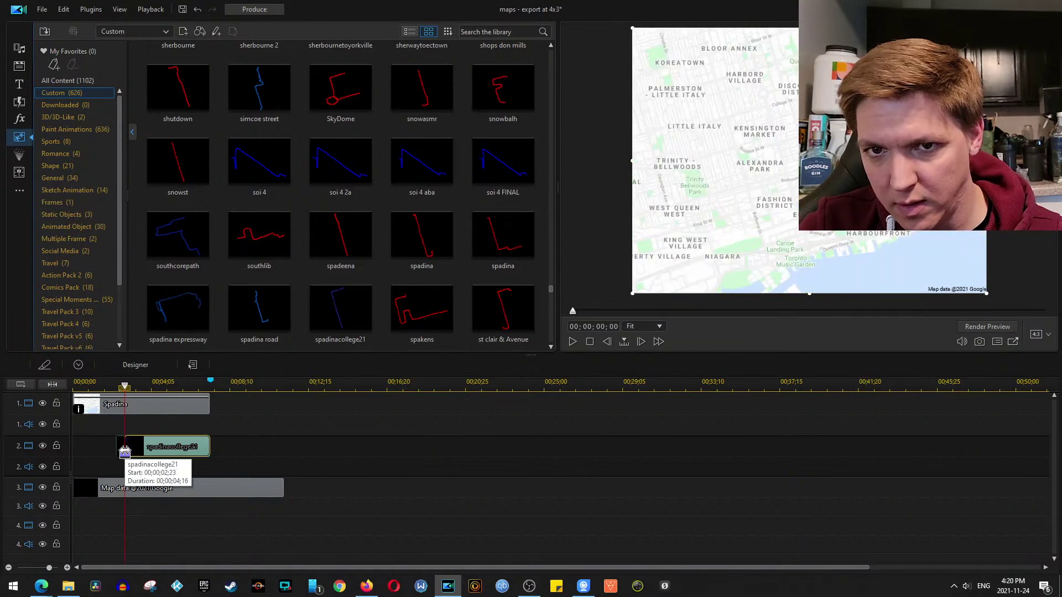
key(space)
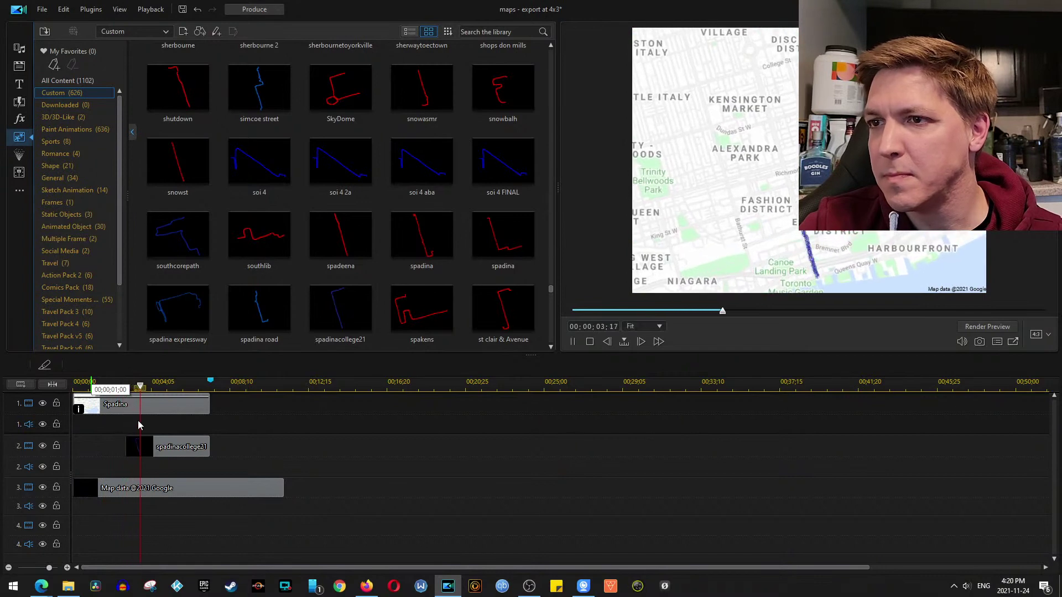
click(128, 451)
drag(127, 451, 137, 451)
click(119, 382)
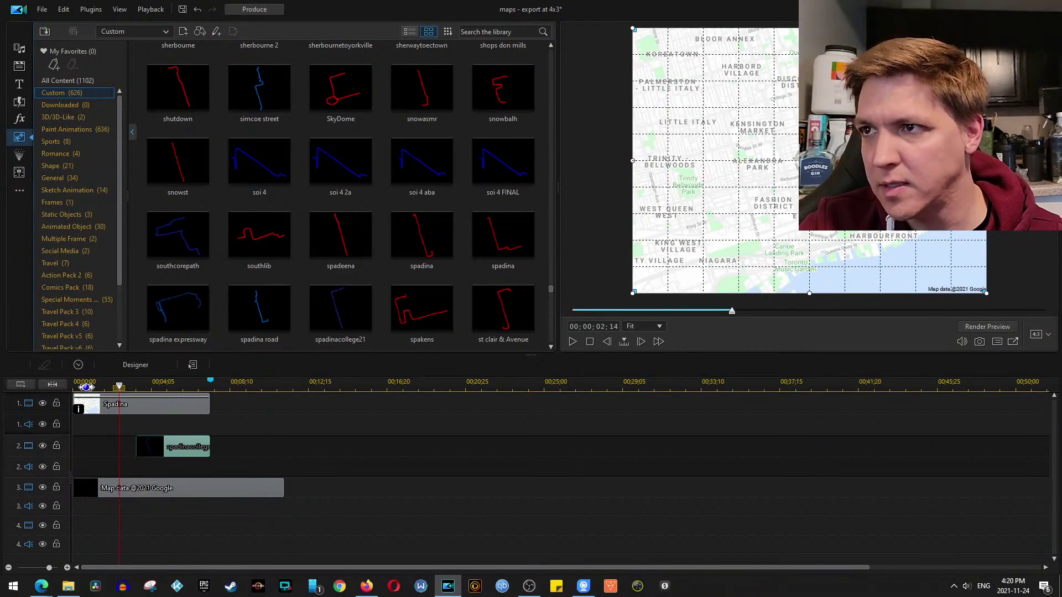
key(space)
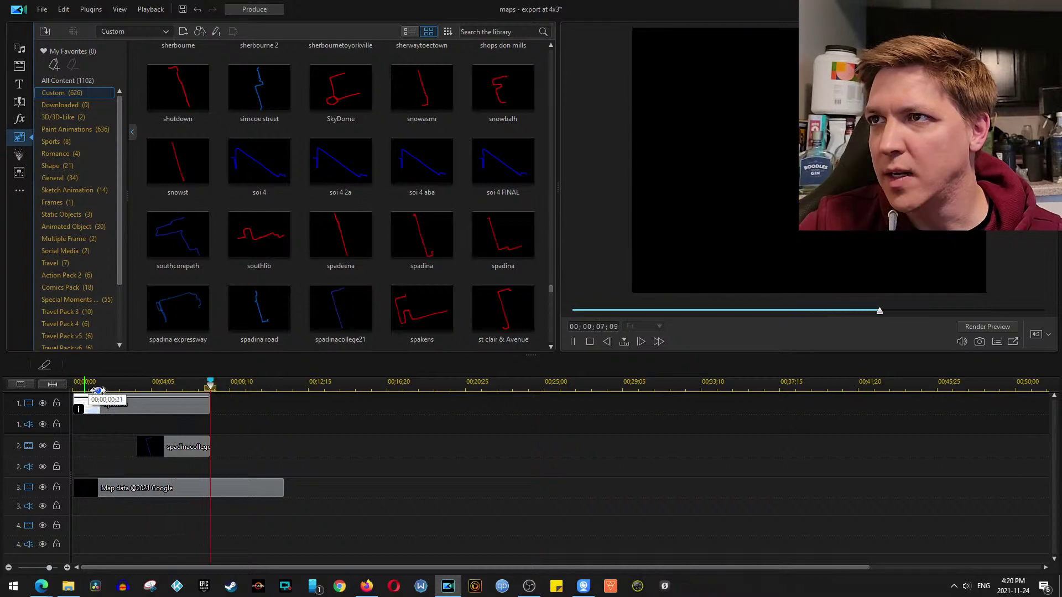
Move the playhead to the Spadina clip's last frame at 00;00;07;09 and set the preview quality to Ultra HD Preview Resolution
click(206, 386)
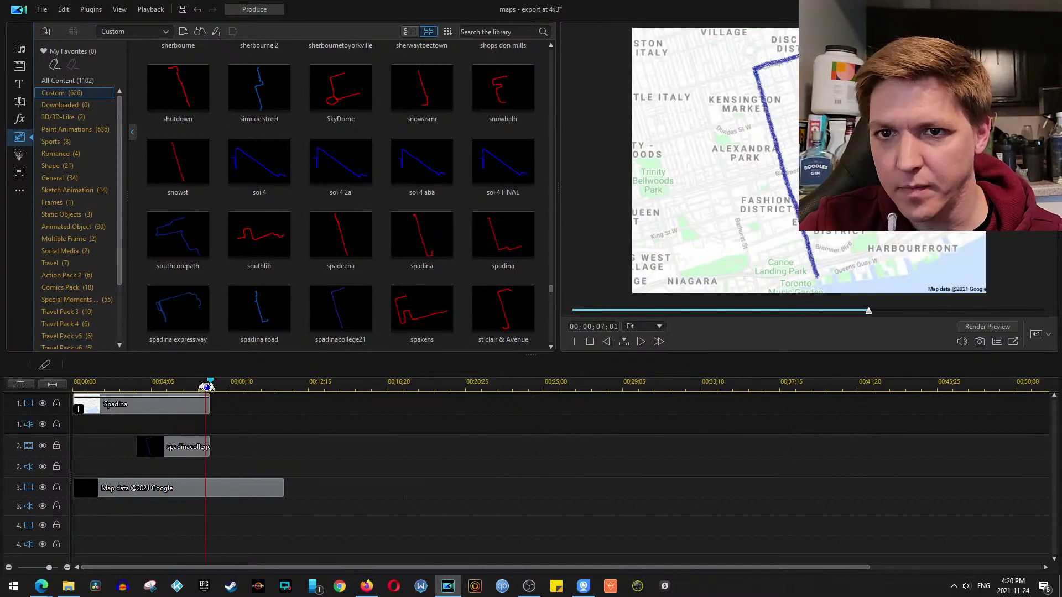
drag(209, 392, 213, 394)
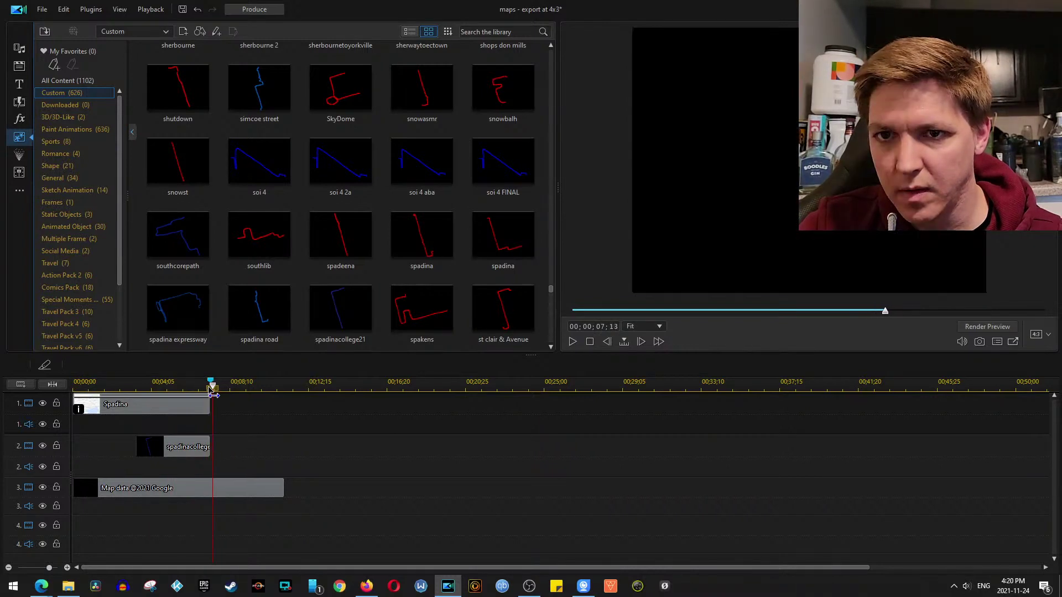
scroll(194, 433, up, 5)
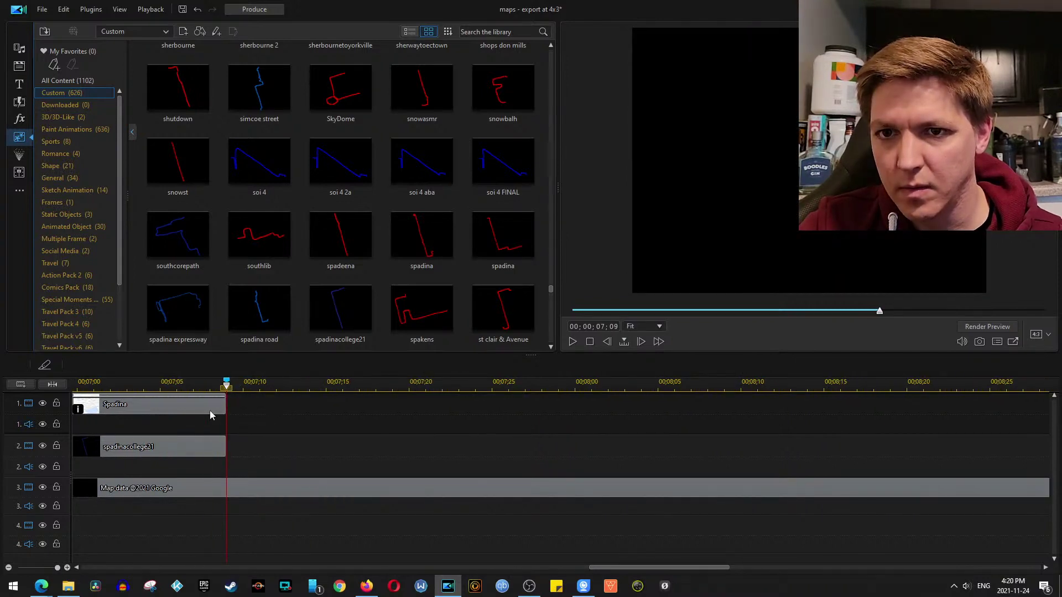
click(225, 399)
click(226, 386)
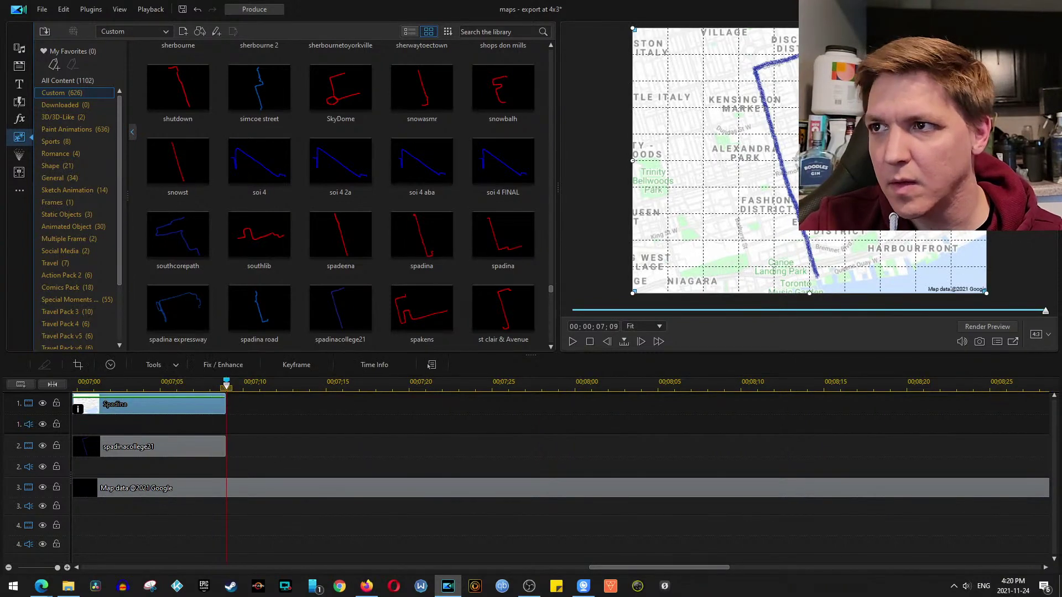
right_click(832, 222)
mouse_move(911, 251)
click(799, 249)
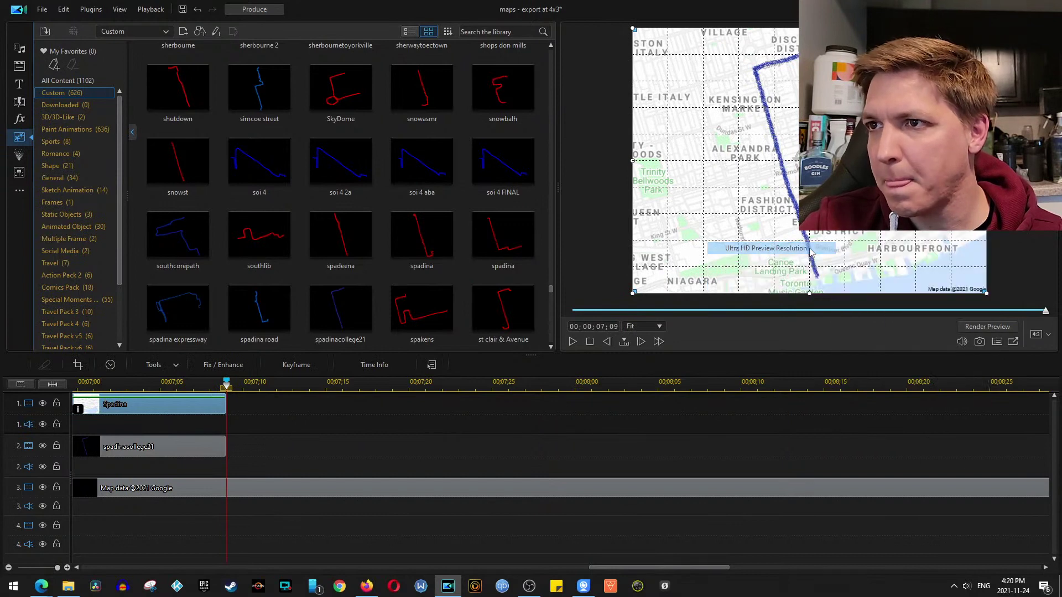
Take a snapshot of the current frame and save it as 1 in the Map folder of the 1065 Spadina walk
click(979, 342)
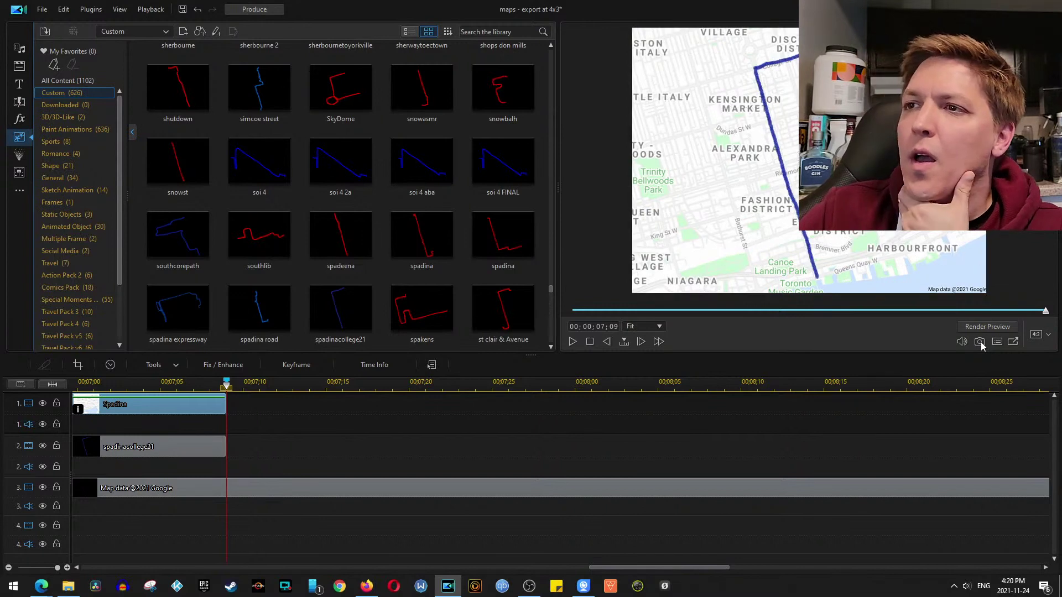
click(531, 175)
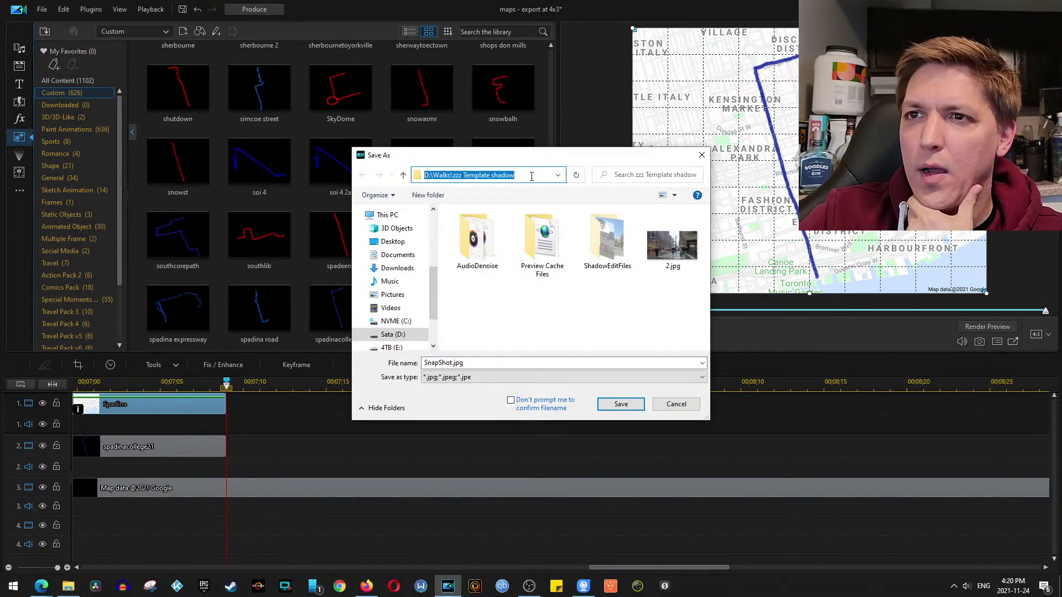
key(Return)
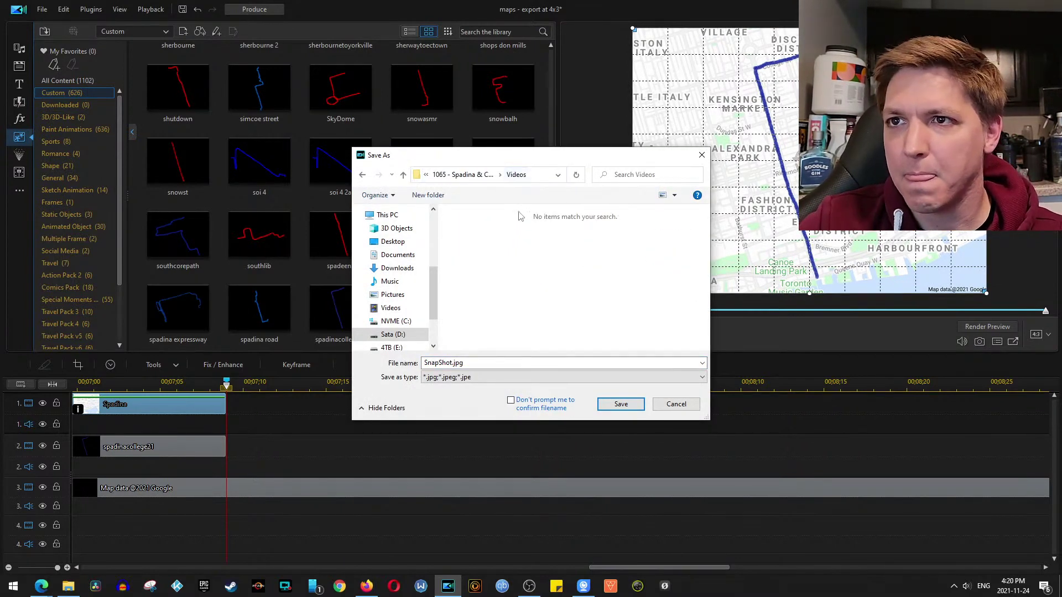
click(463, 175)
double_click(469, 226)
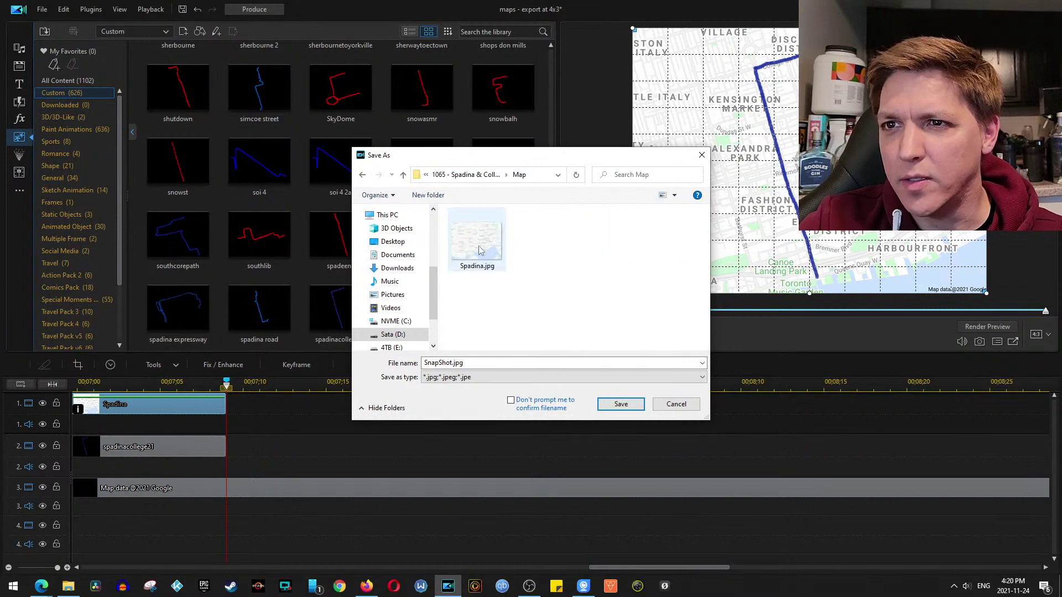
click(575, 363)
text(1)
click(621, 404)
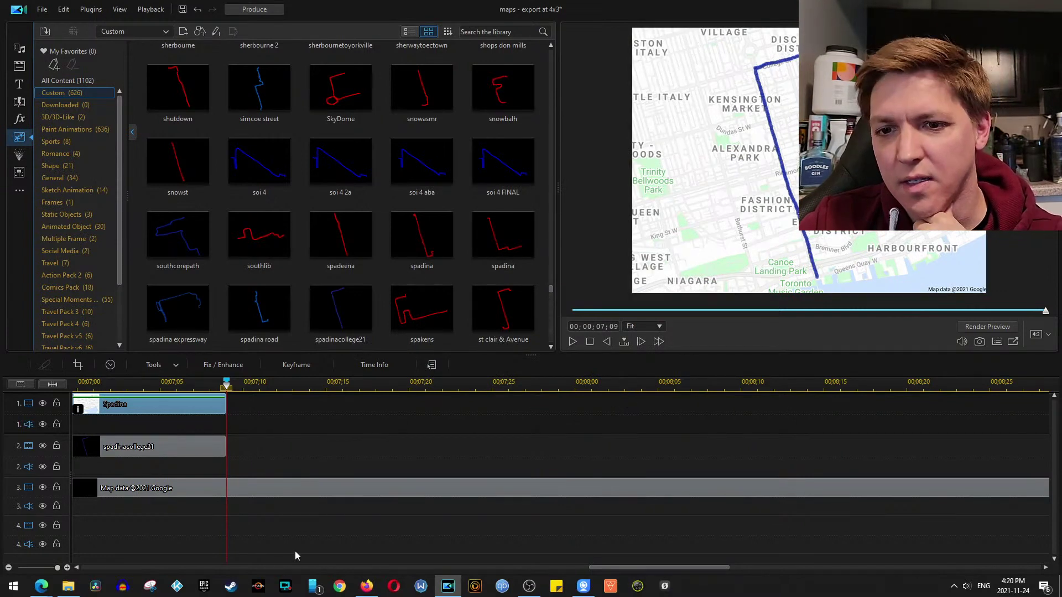
Place the snapshot 1.jpg from the walk's Map folder on video track 1 after the Spadina clip
click(68, 586)
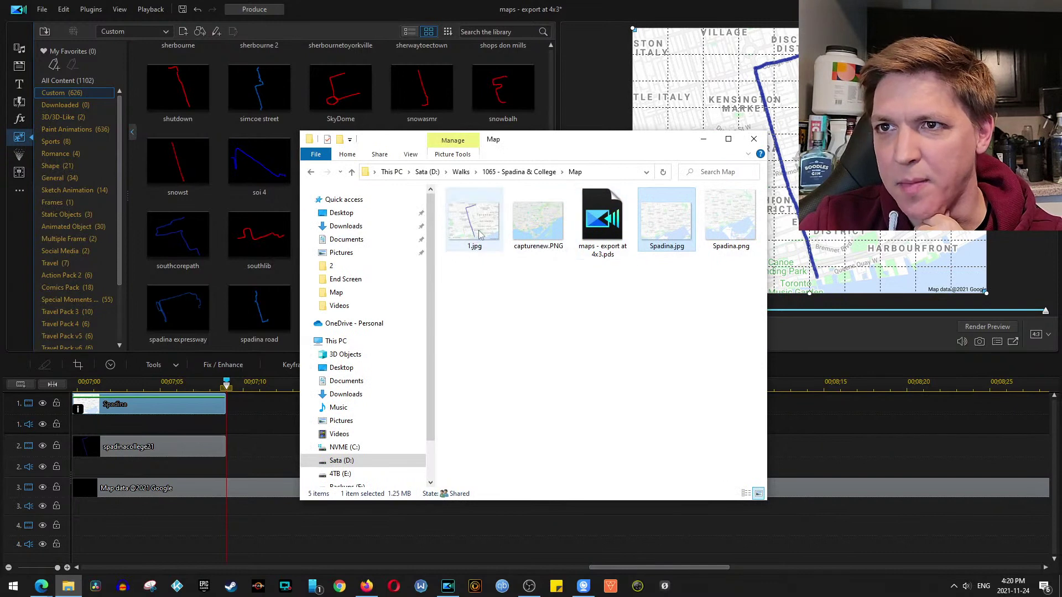
key(alt+Tab)
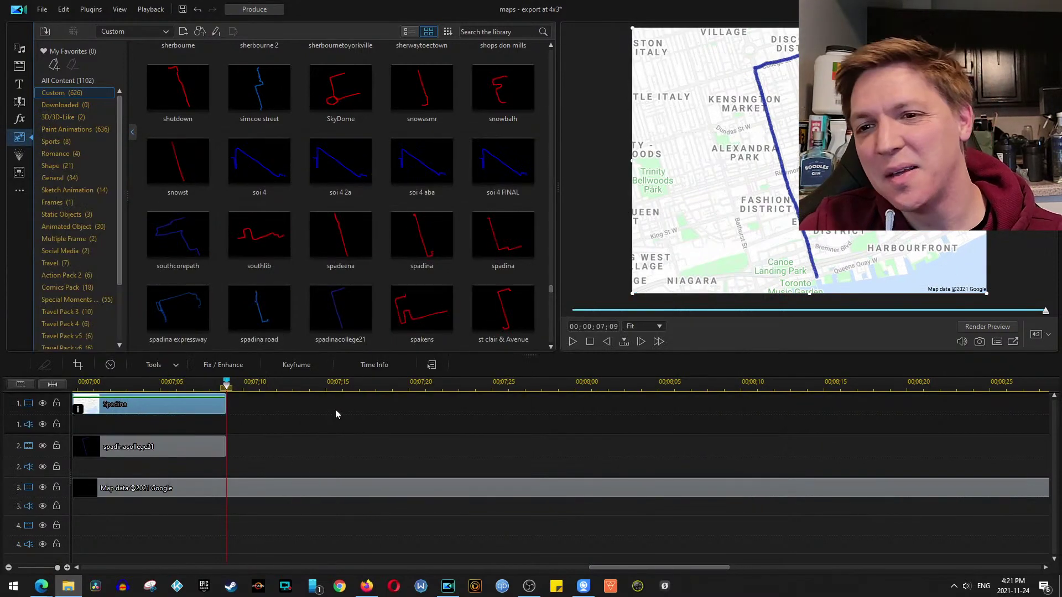
key(ctrl+v)
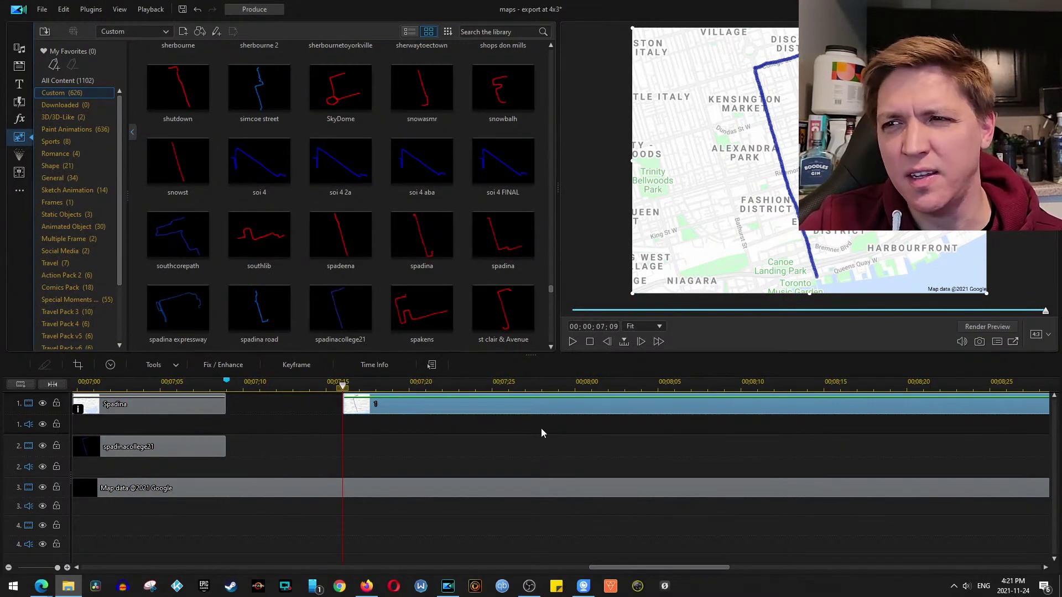
Set the preview quality to High Preview Resolution
right_click(795, 214)
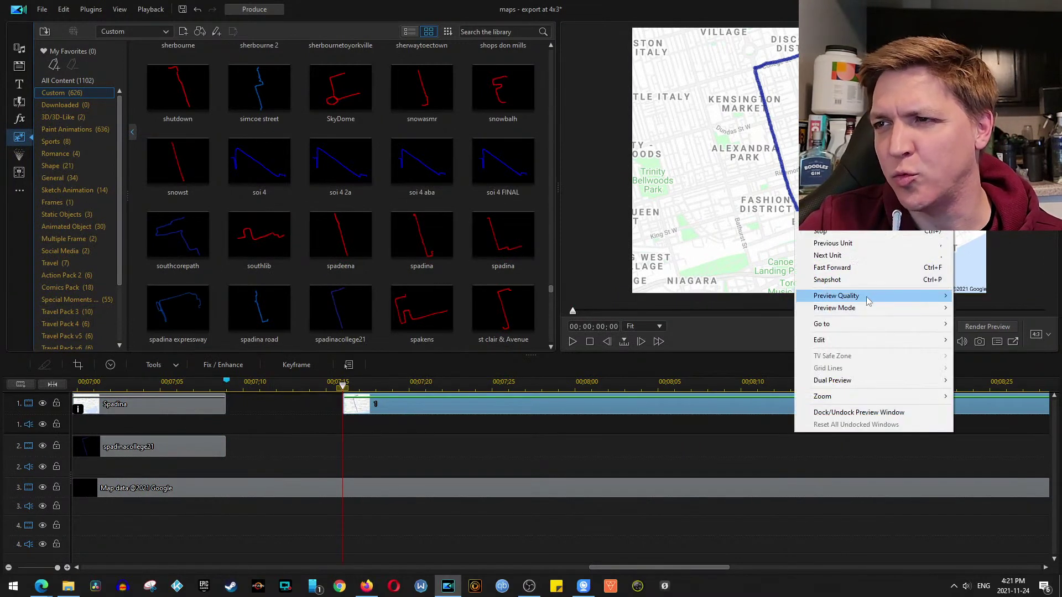
mouse_move(840, 296)
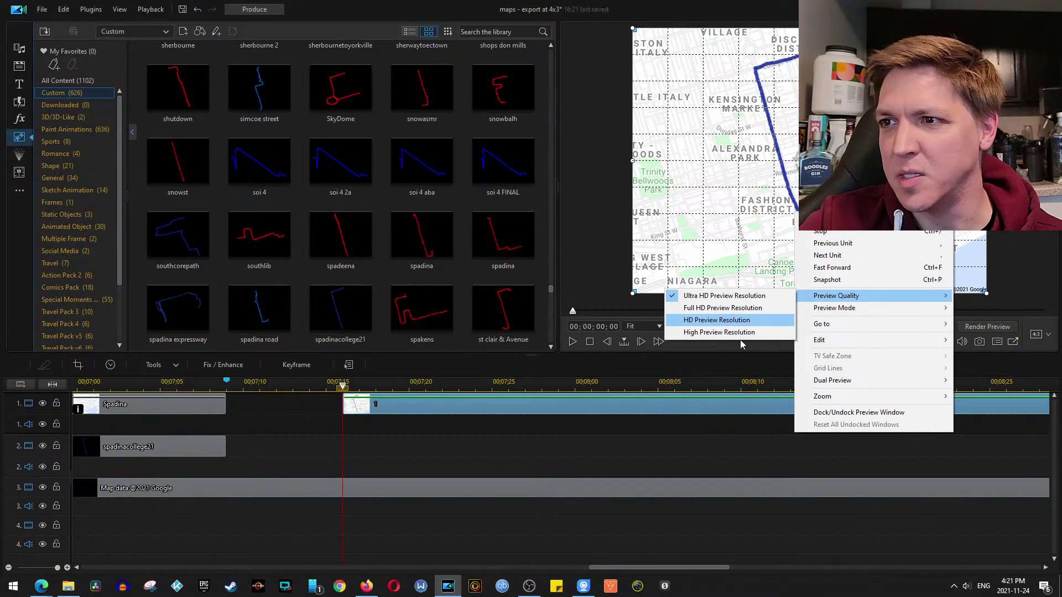
click(735, 332)
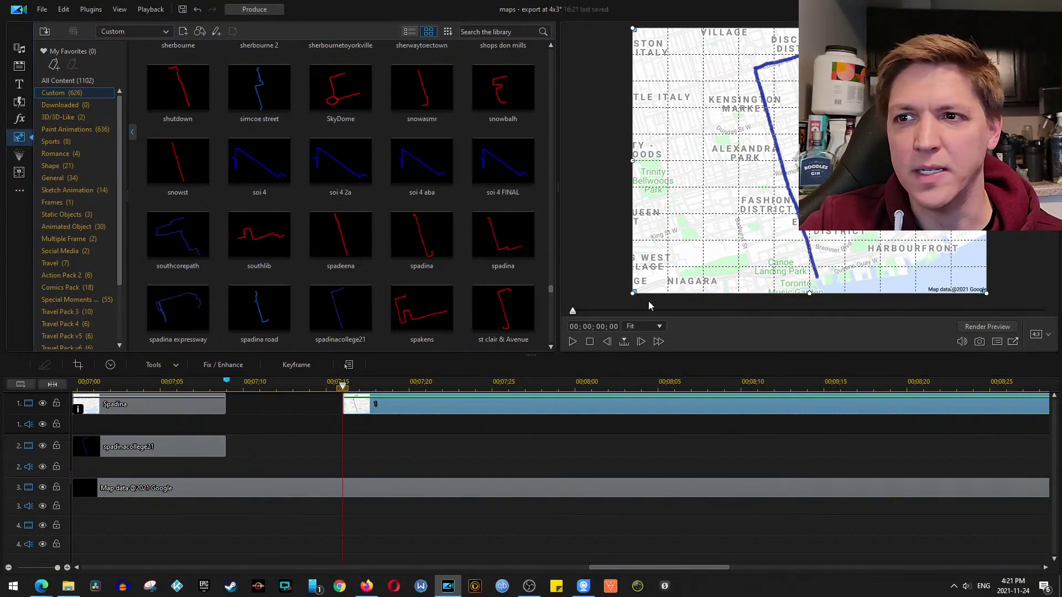
Move the snapshot clip against the end of the Spadina clip and extend it to end with the Map data text clip
click(647, 441)
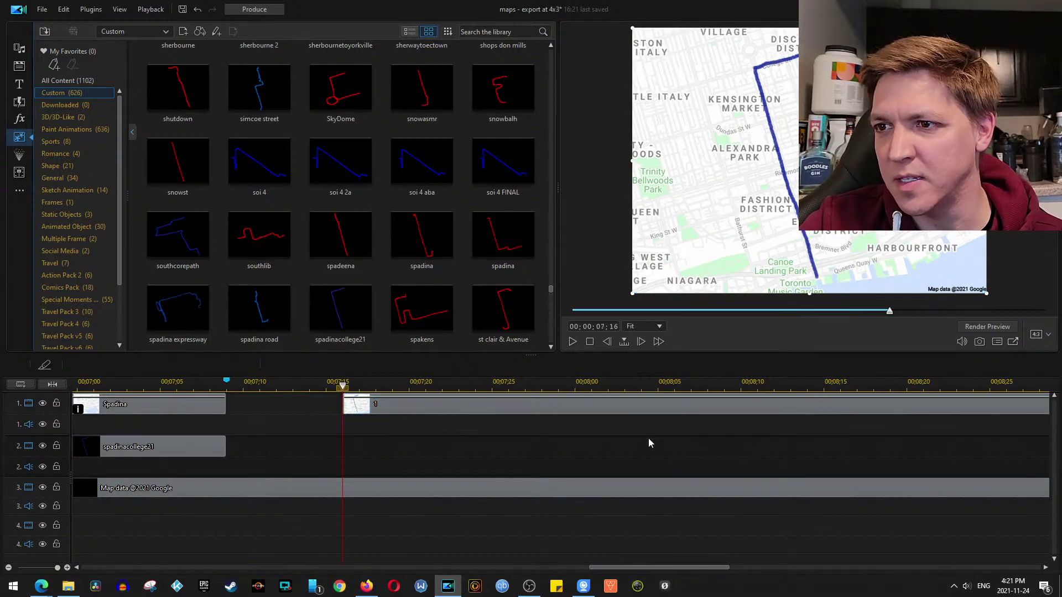
scroll(635, 451, down, 2)
drag(617, 407, 578, 407)
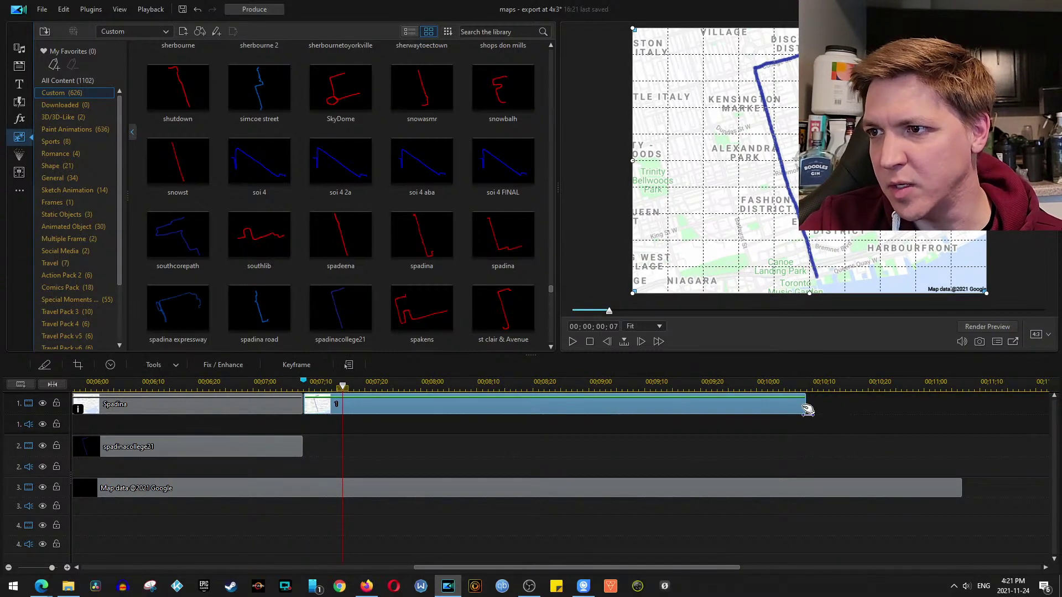
click(818, 410)
drag(793, 412, 965, 422)
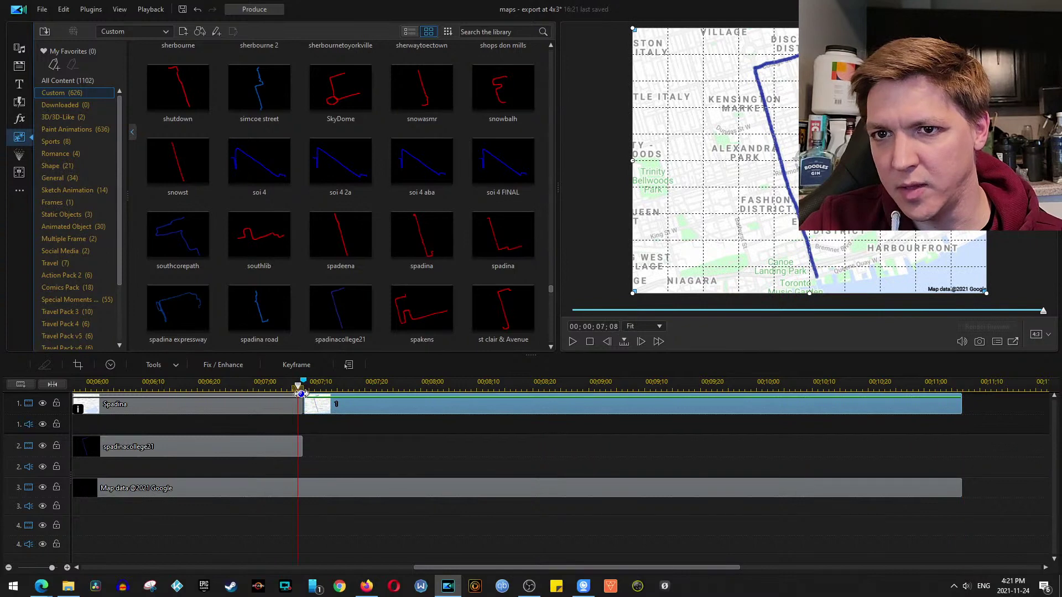
Return the playhead to the start of the timeline and play the map sequence through
click(300, 387)
drag(300, 387, 73, 389)
scroll(284, 501, down, 6)
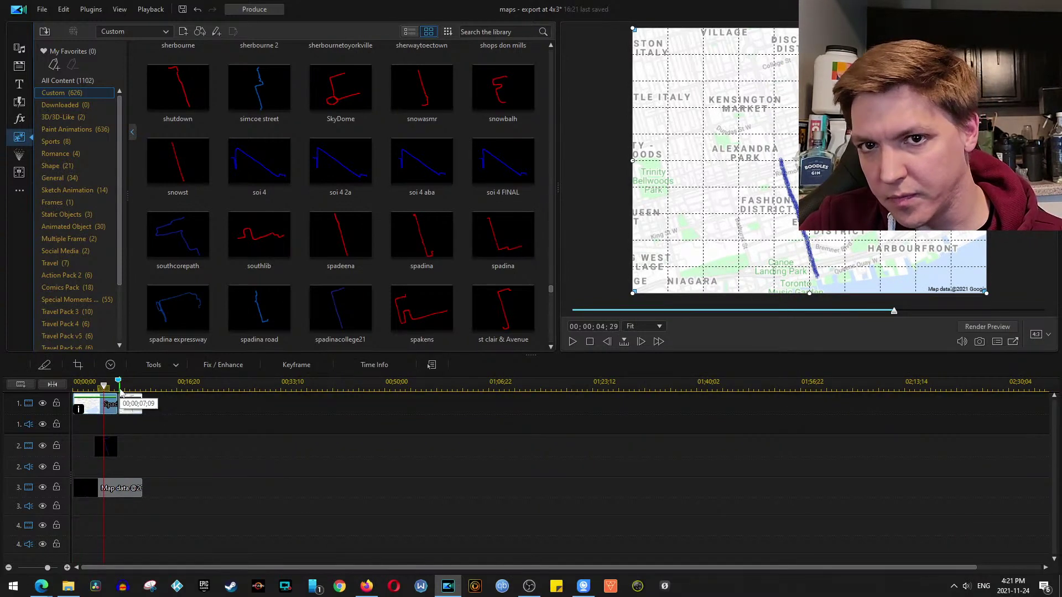
drag(103, 387, 15, 394)
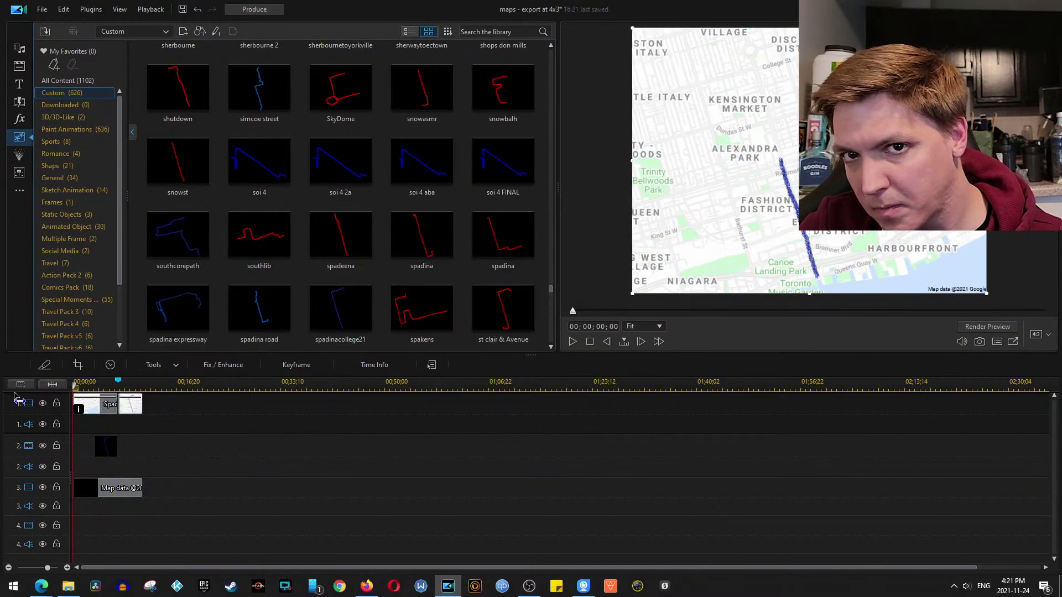
key(space)
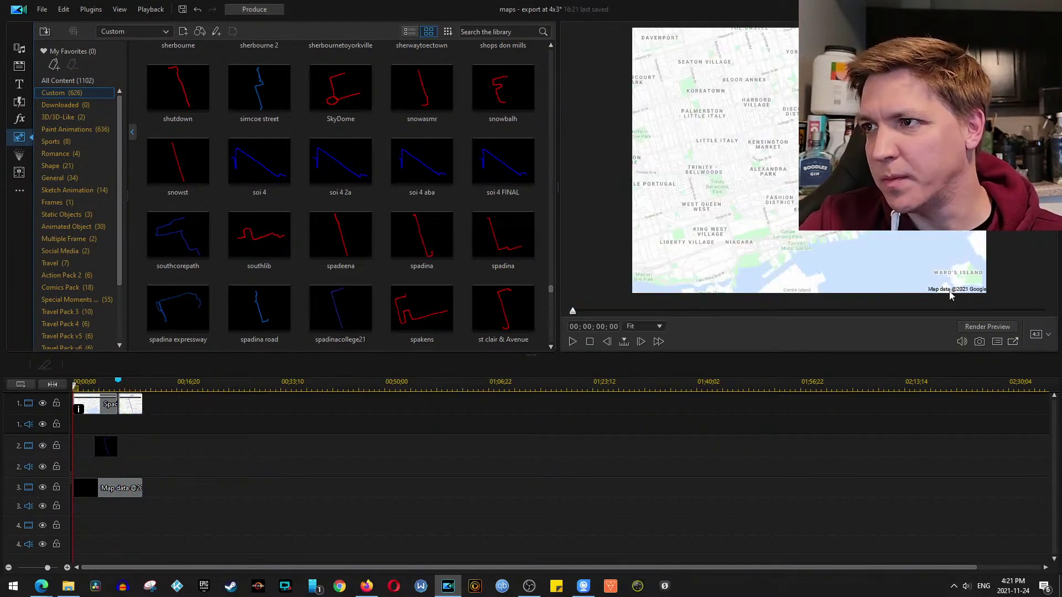
key(alt+Tab)
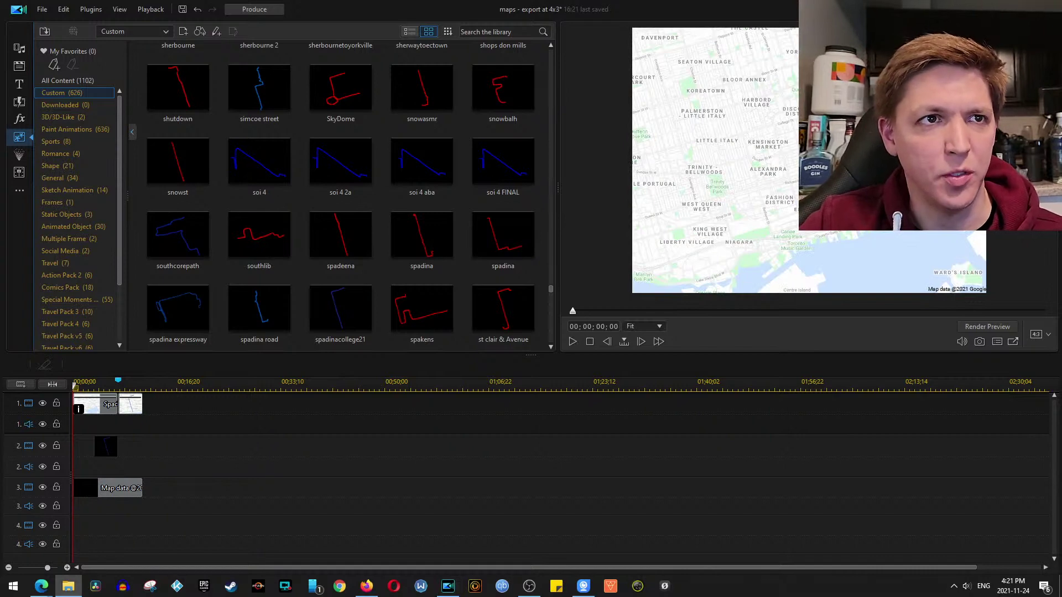
click(43, 9)
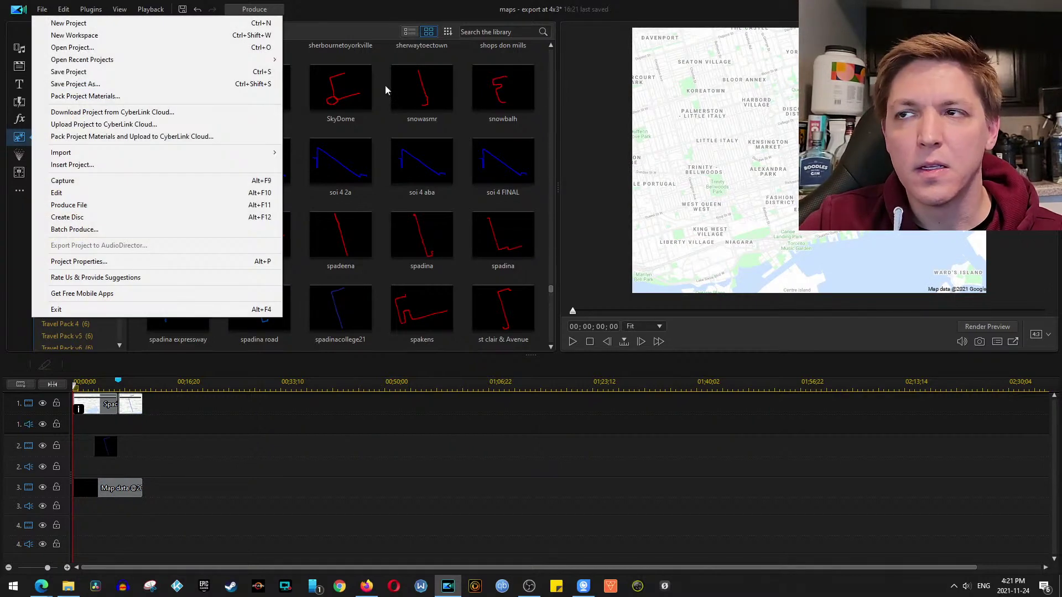
right_click(838, 234)
mouse_move(915, 262)
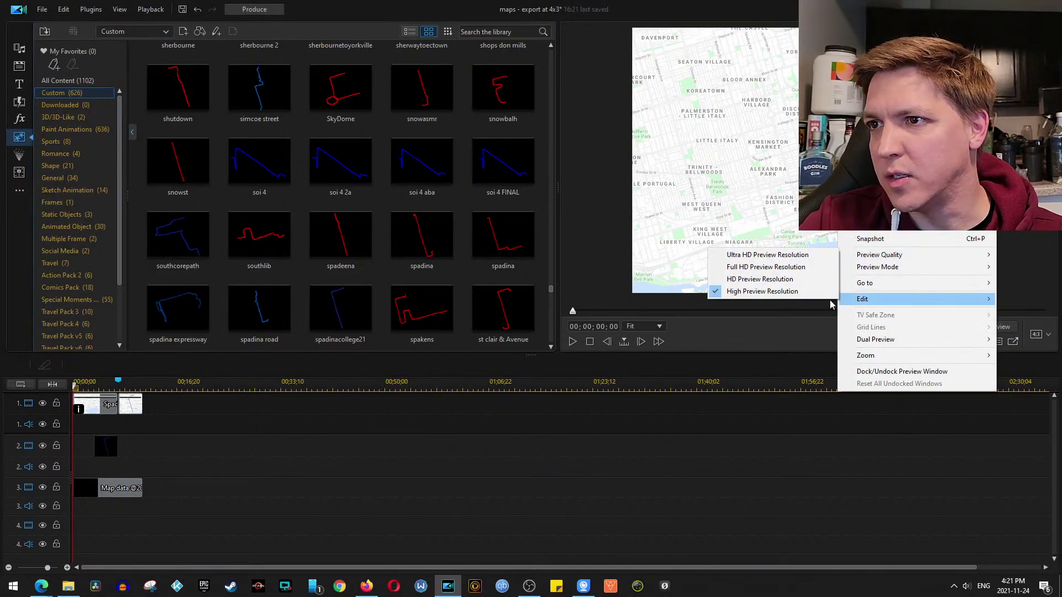
Prepare an H.264 AVC MP4 file production with the Default profile type and the quality MPEG-4 4K 4096 x 3072/30p (50 Mbps)
click(42, 10)
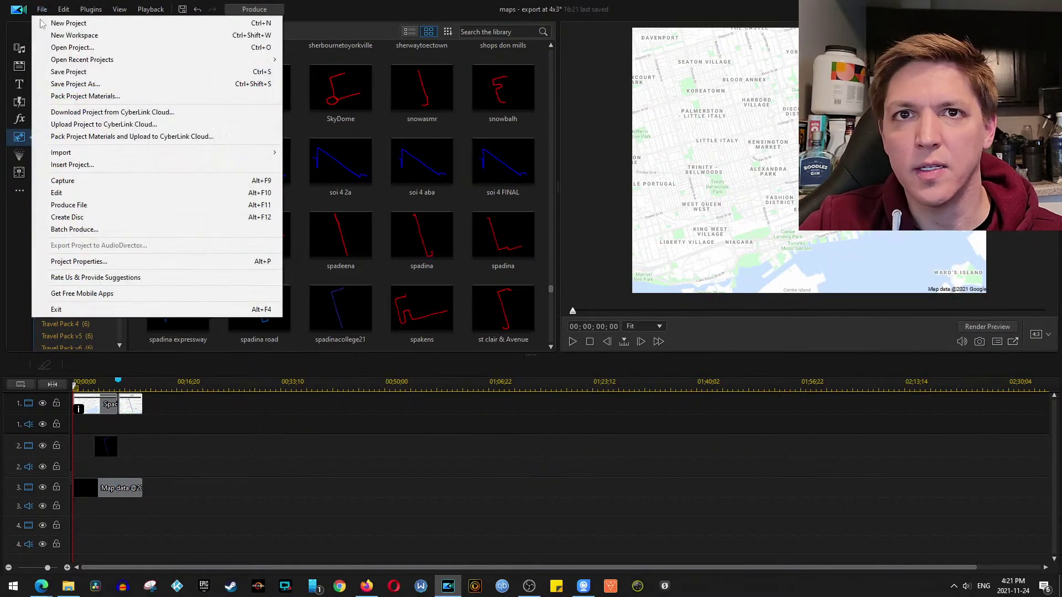
click(106, 206)
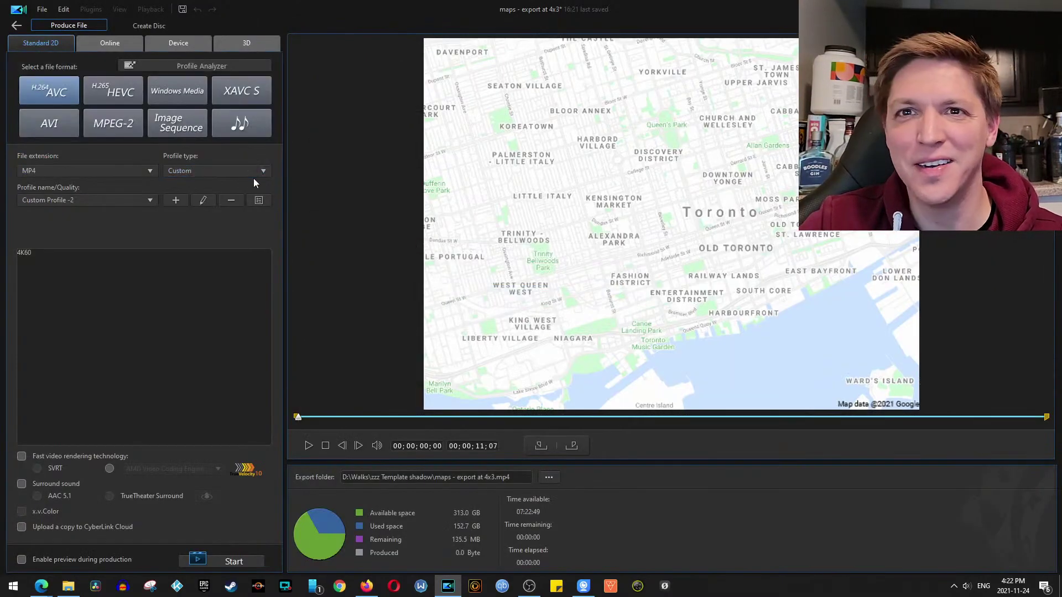
click(254, 176)
click(215, 183)
click(138, 200)
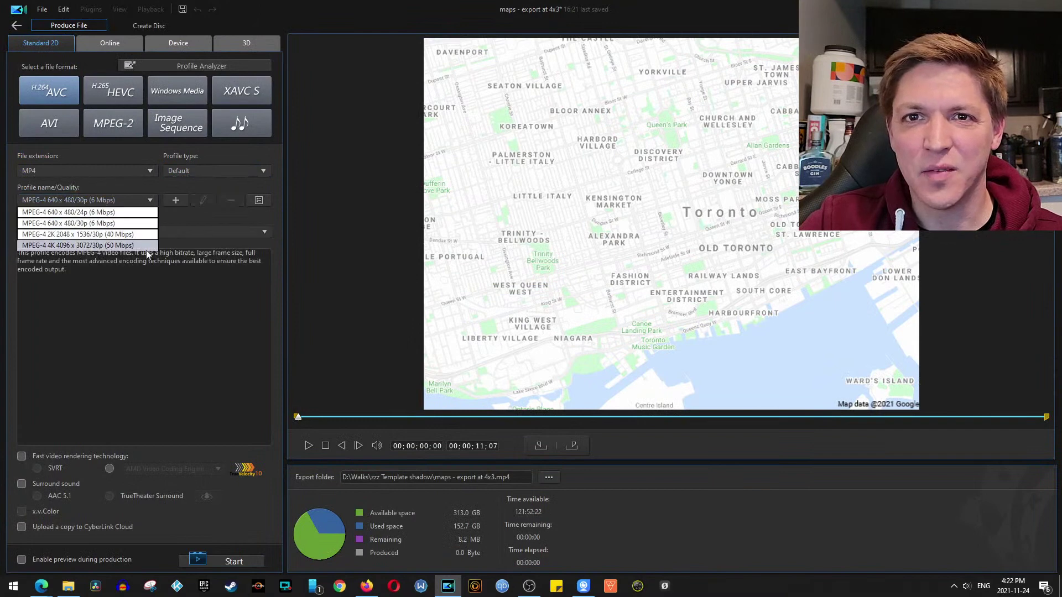
click(118, 245)
Set the export location to D:\Walks\1065 - Spadina & College\Map with the file name maps - export at 4x3, and start producing the video
click(548, 477)
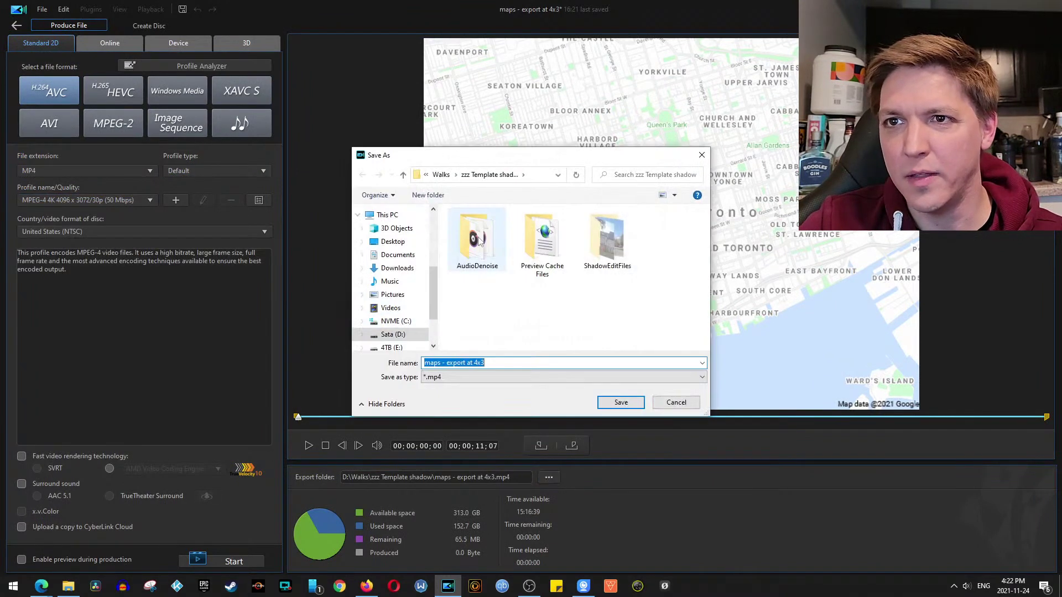
click(541, 175)
text(D:\Walks\1065 - Spadina & College\Map)
key(Return)
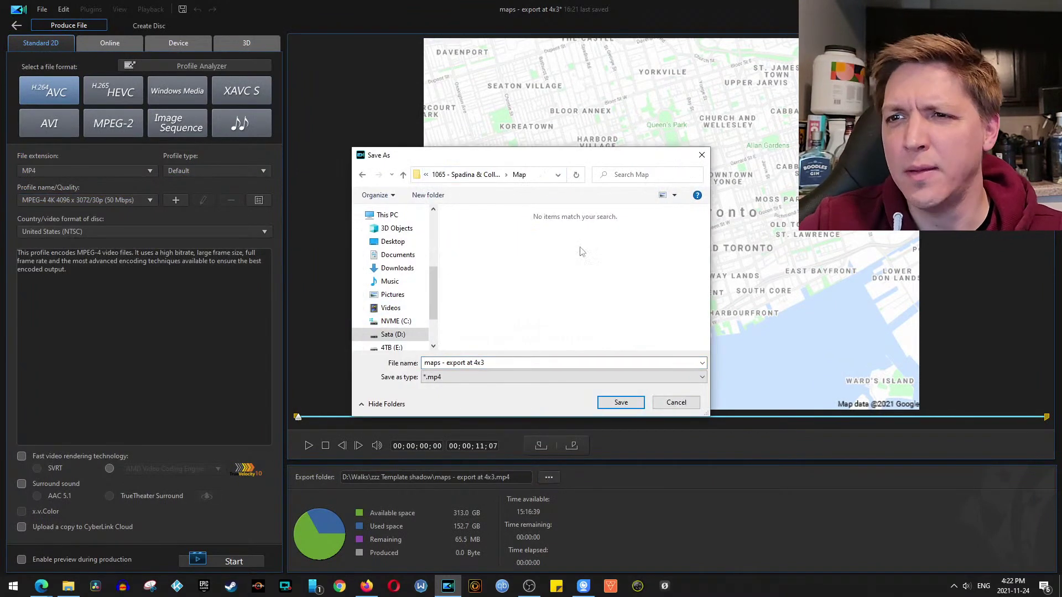
click(636, 401)
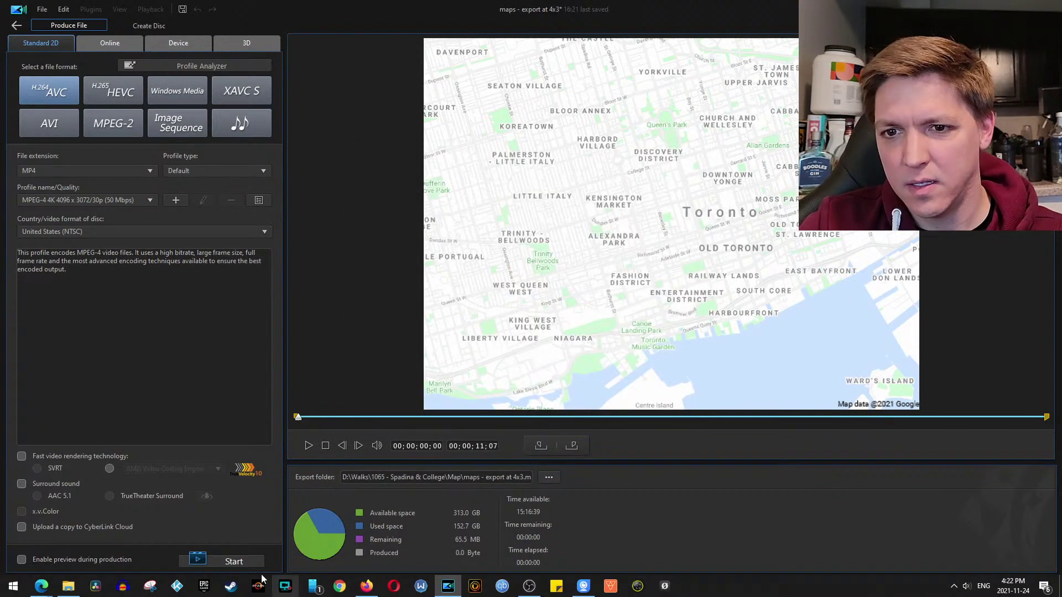
click(235, 562)
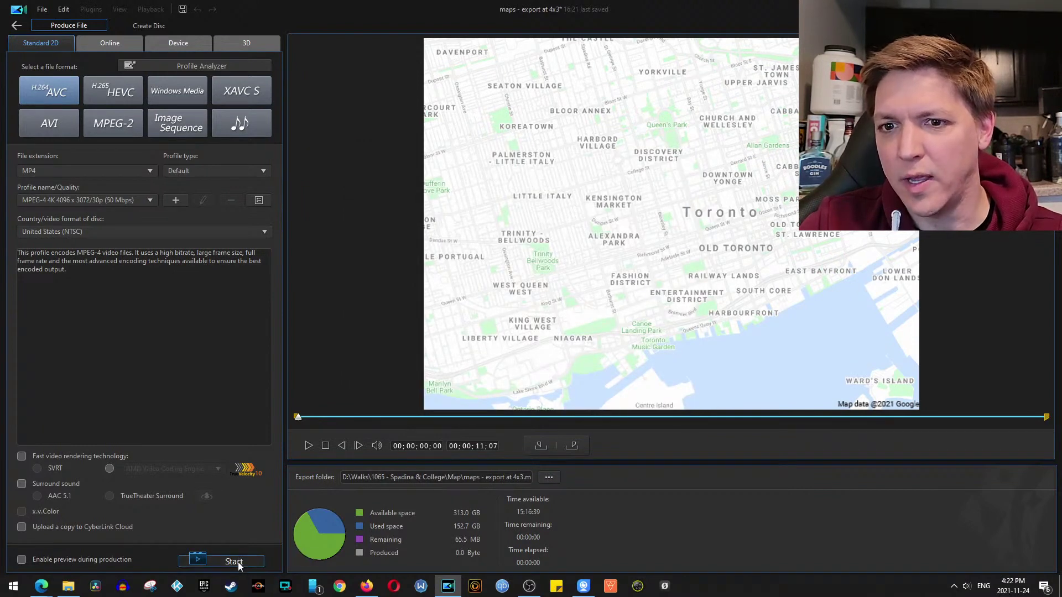
Play the produced maps - export at 4x3.mp4 from the Map folder to review the zoom and route animation, and close the player
click(68, 586)
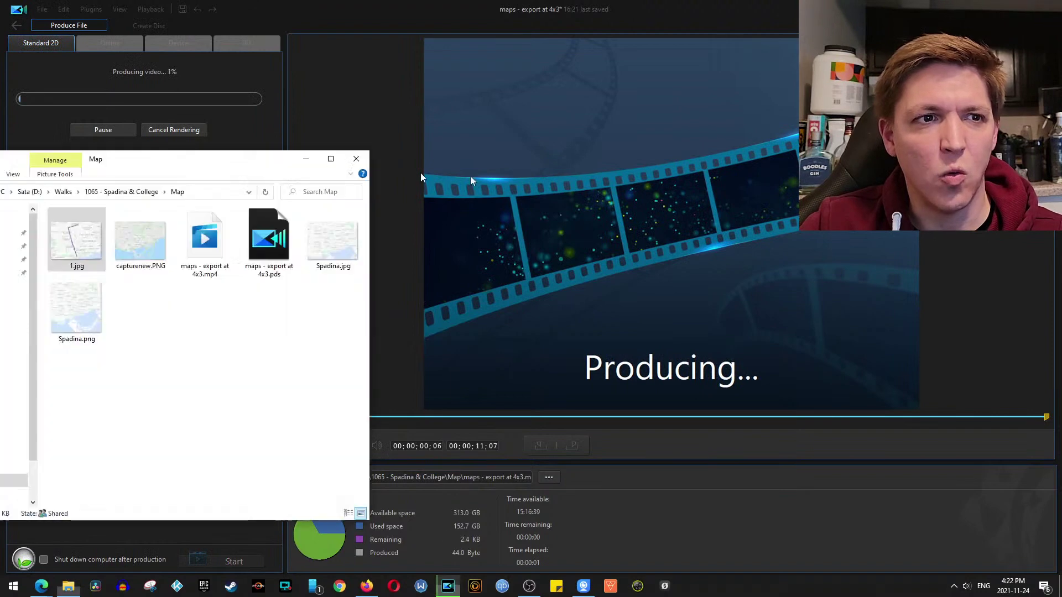
drag(220, 164, 505, 169)
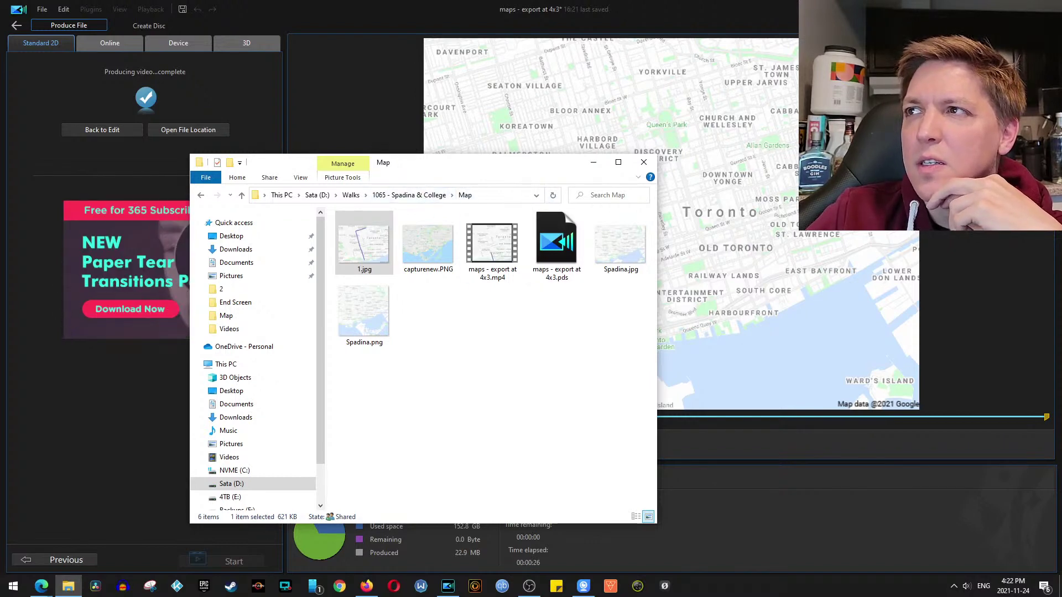
click(1018, 9)
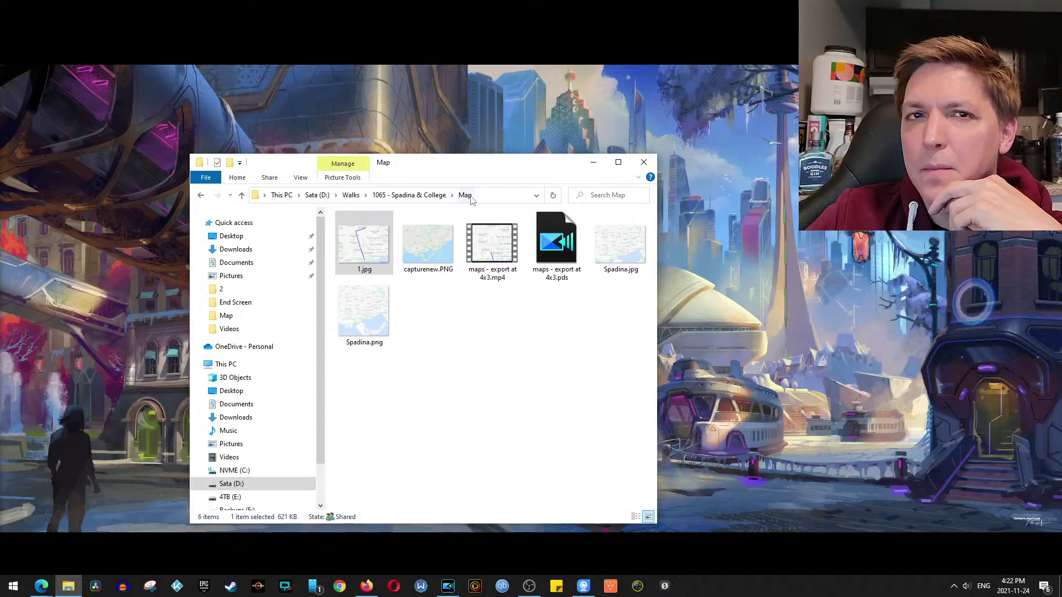
double_click(517, 265)
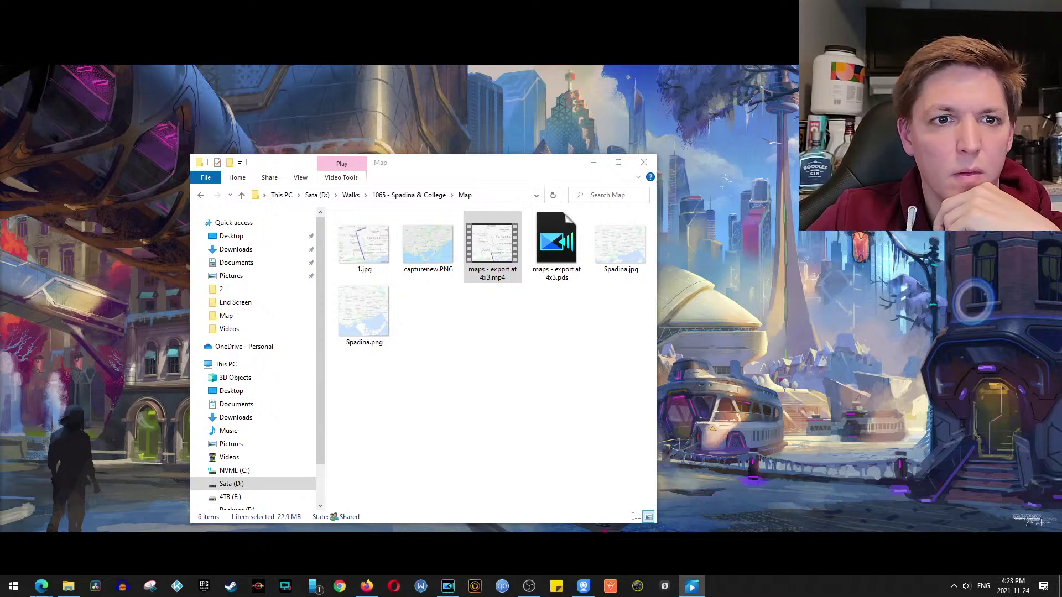
drag(0, 142, 680, 26)
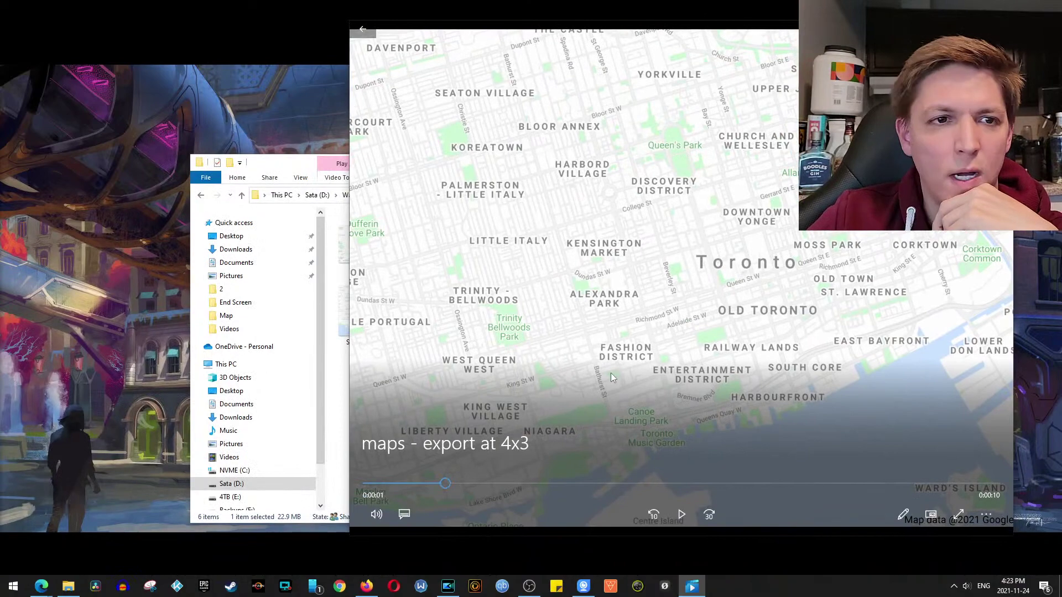
click(684, 515)
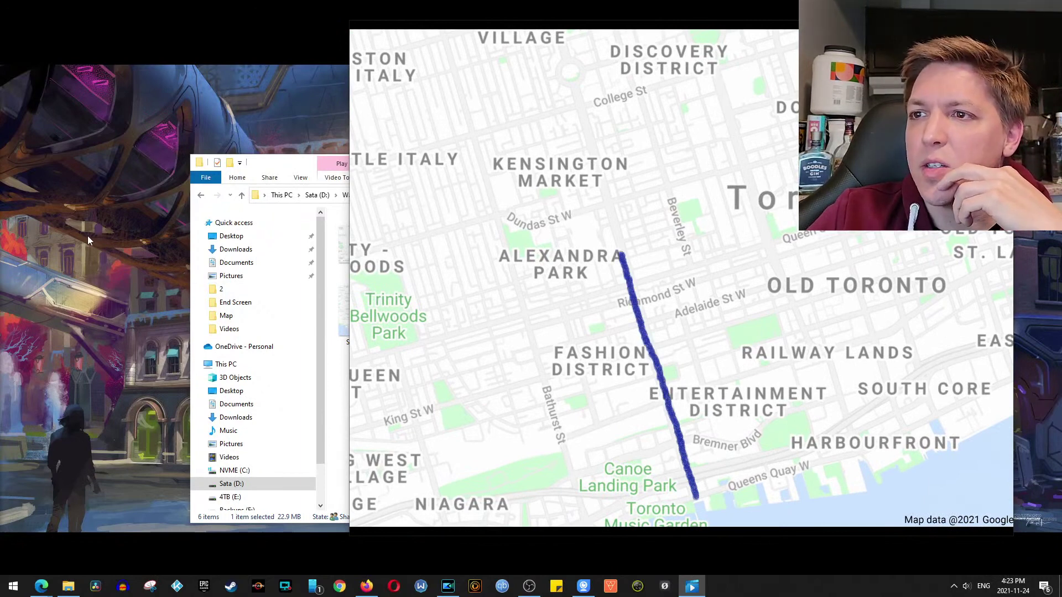
mouse_move(621, 395)
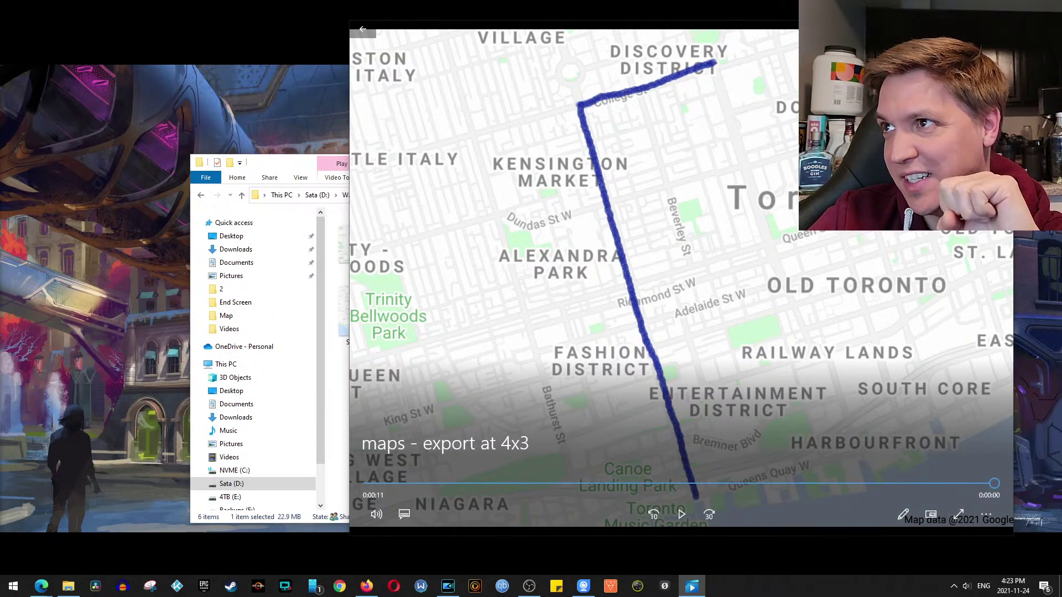
key(alt+F4)
Try to open Template 2.pds from the 1065 - Spadina & College folder, and save the current maps project
click(419, 196)
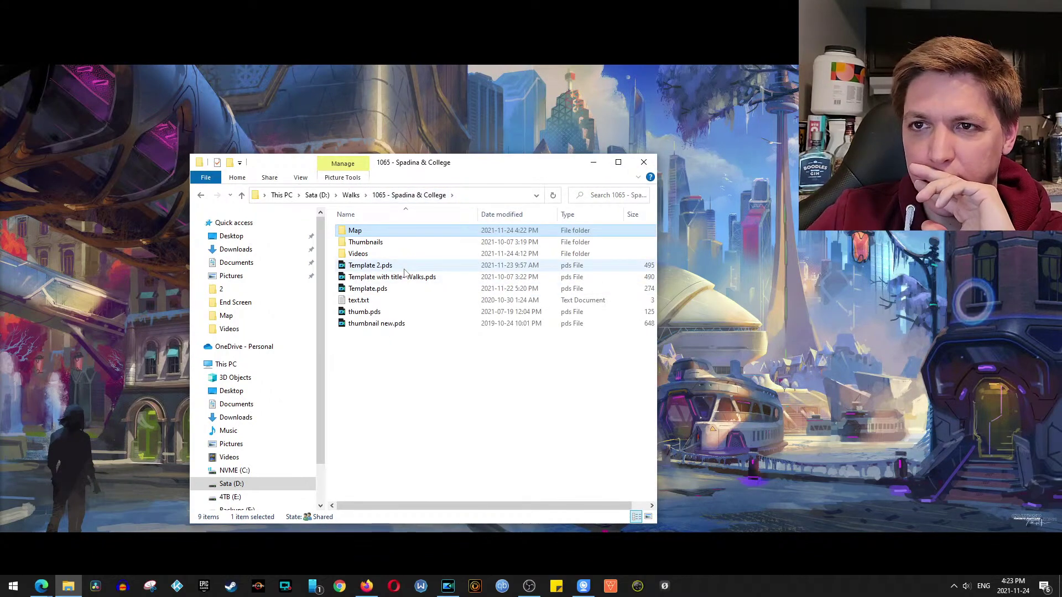
double_click(404, 269)
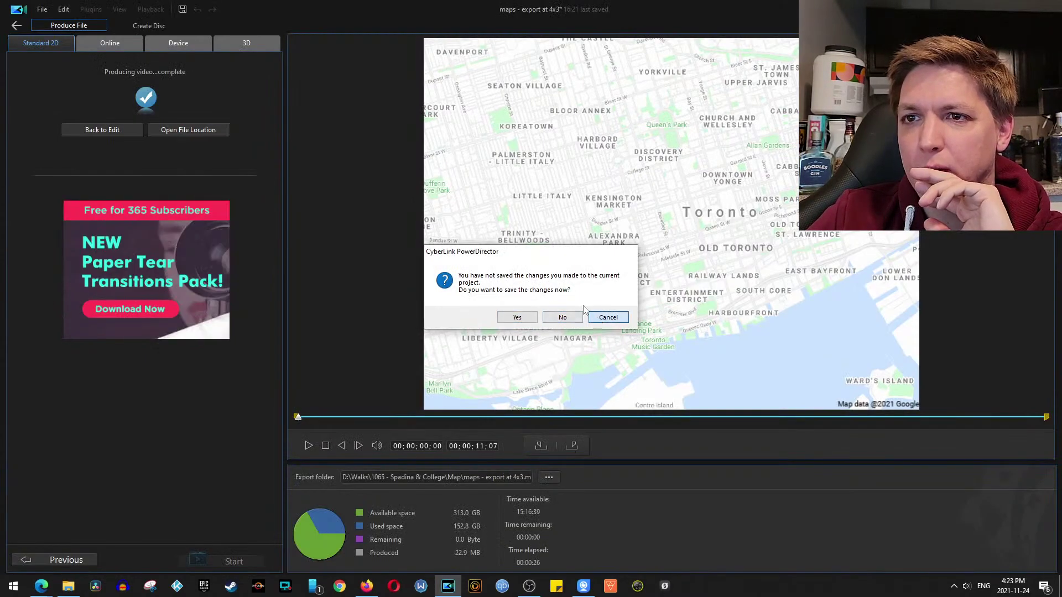
click(607, 317)
click(42, 9)
click(83, 76)
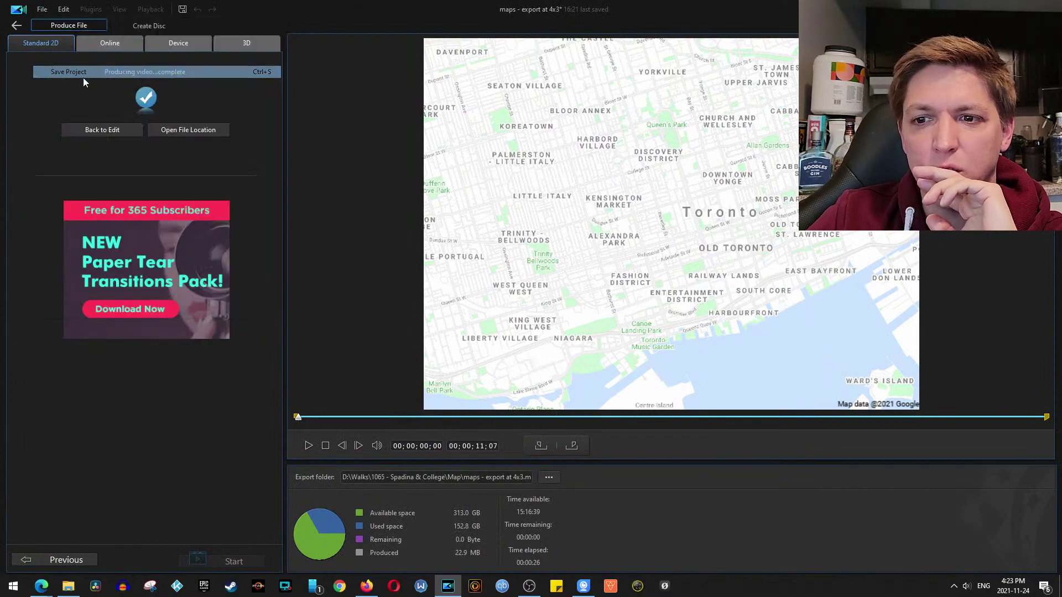
Open the project Template 2.pds from the 1065 - Spadina & College folder
click(71, 588)
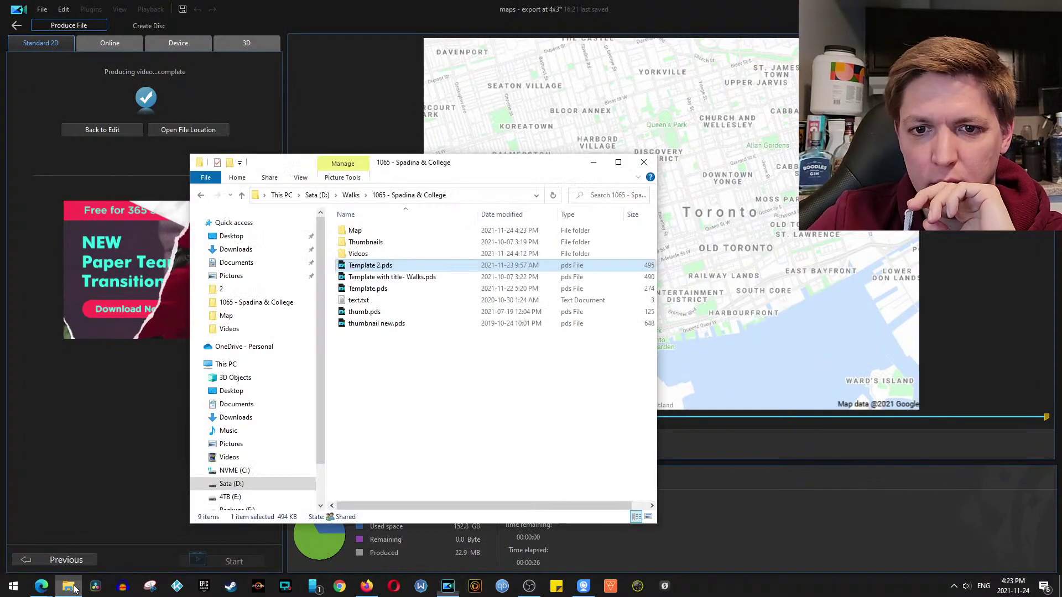
double_click(432, 268)
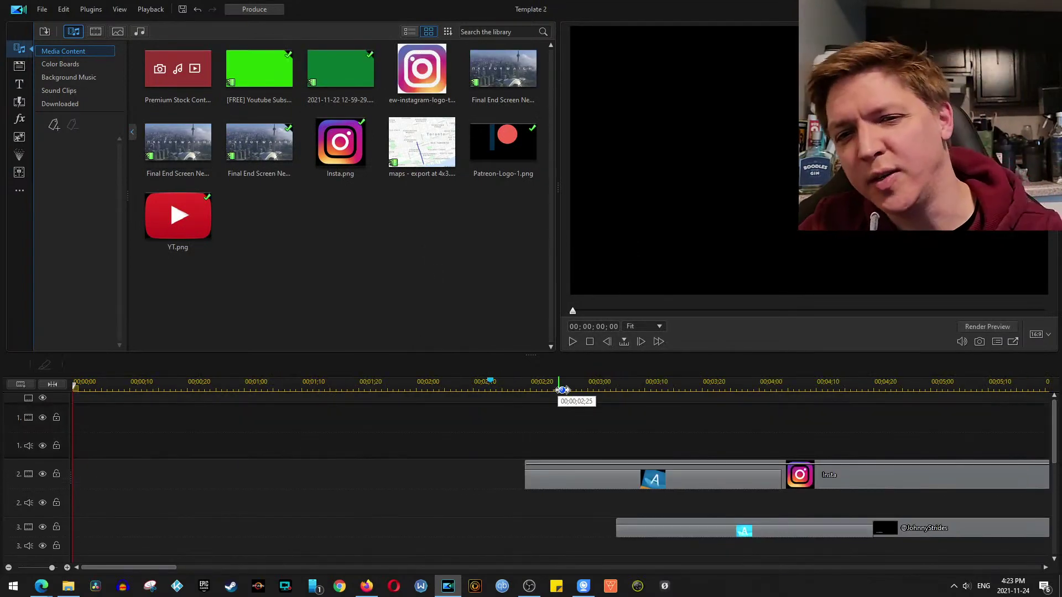
scroll(488, 506, down, 5)
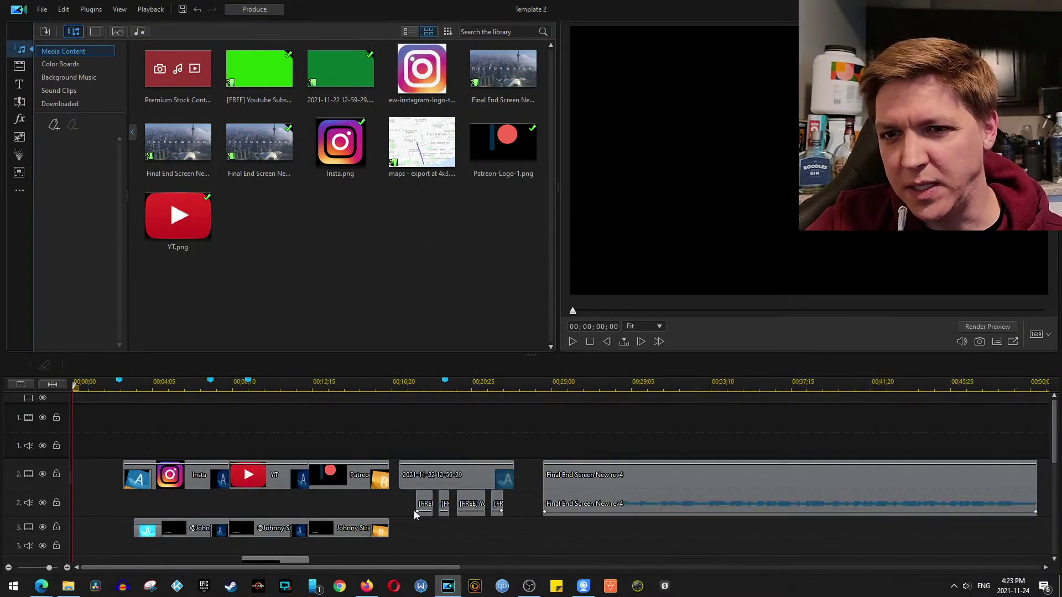
Move all the template clips further along the timeline, leaving empty space in front of the Insta clip
key(ctrl+a)
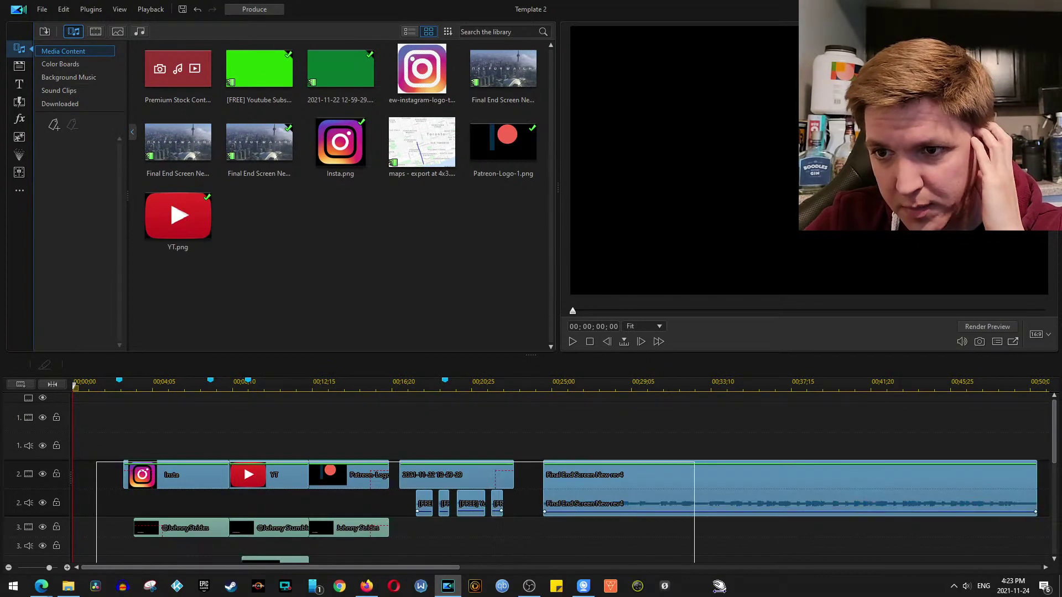
drag(642, 502, 1009, 487)
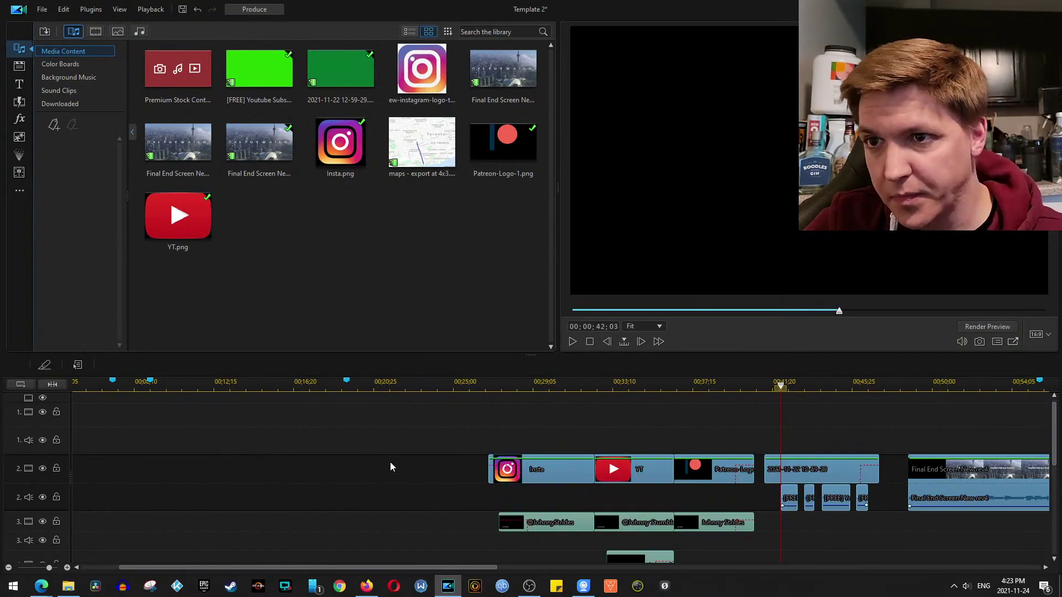
scroll(288, 464, down, 3)
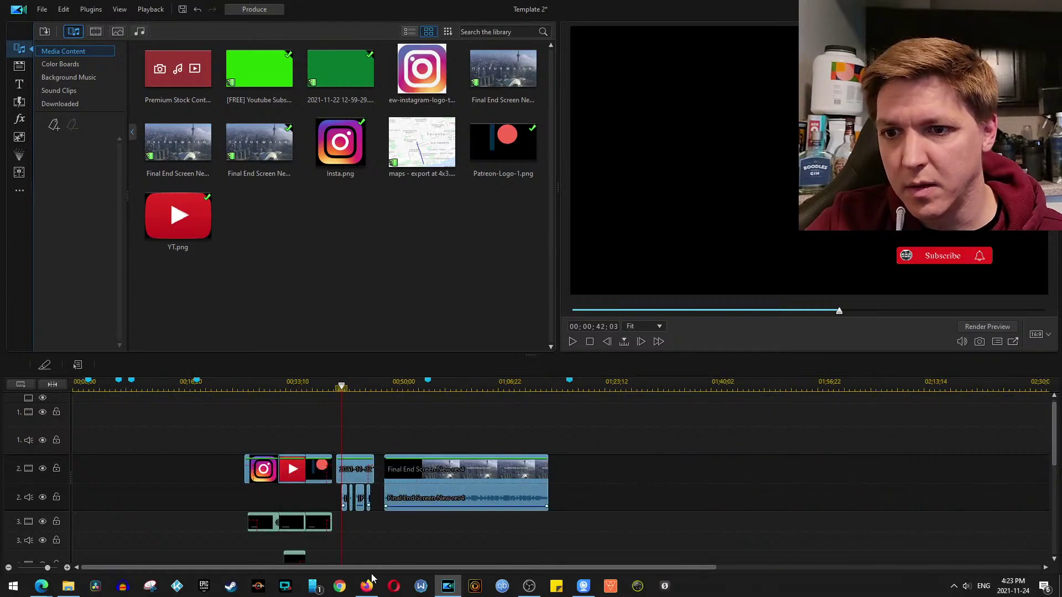
click(163, 480)
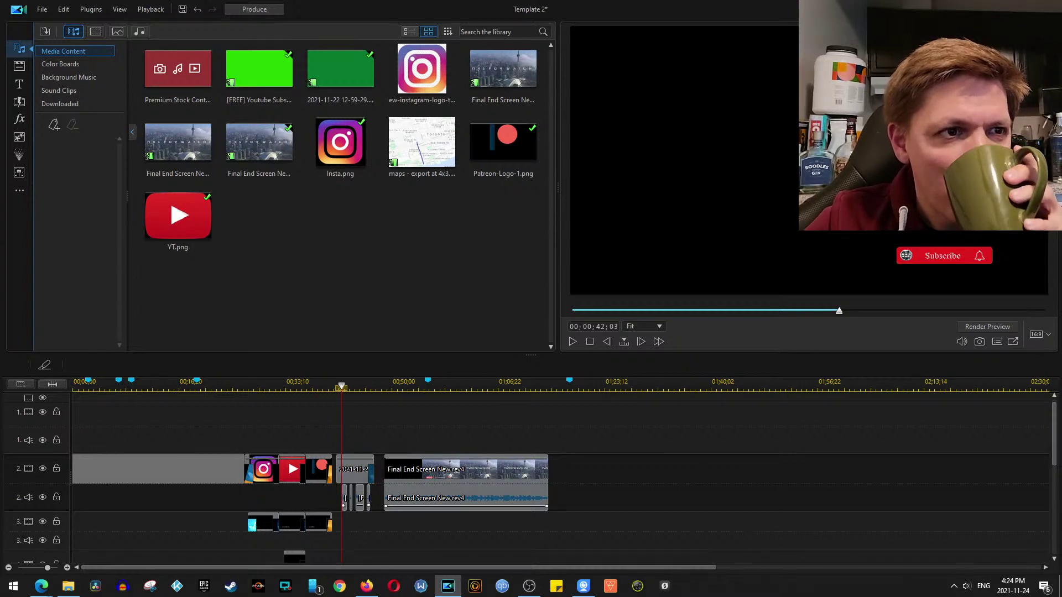
Add DJI_0002.MP4 from the walk's Videos folder to video track 1 at about 1:42, beyond the end screen clip
click(68, 585)
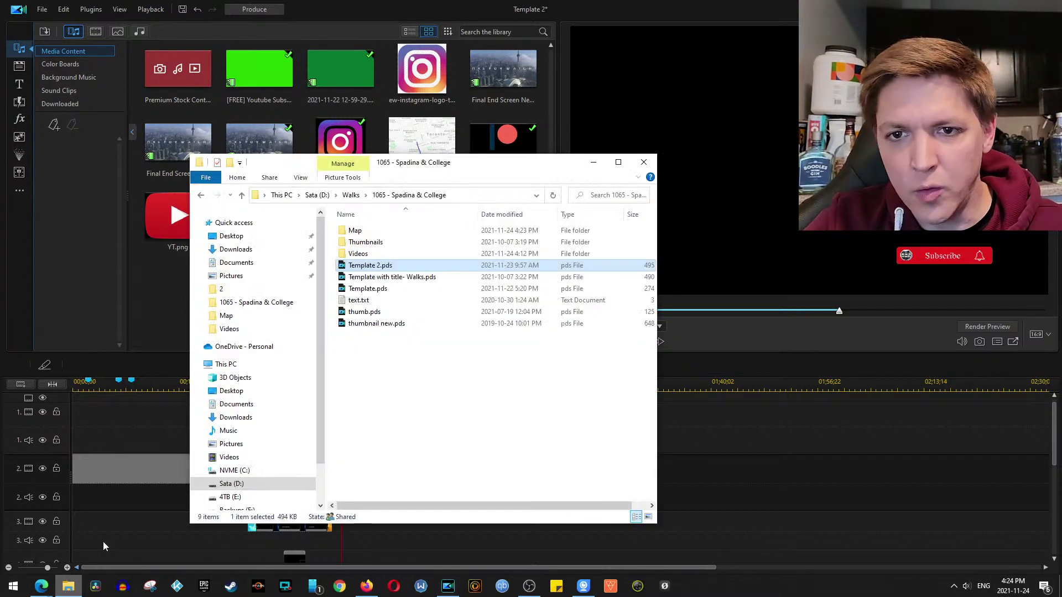
double_click(387, 253)
drag(363, 247, 719, 412)
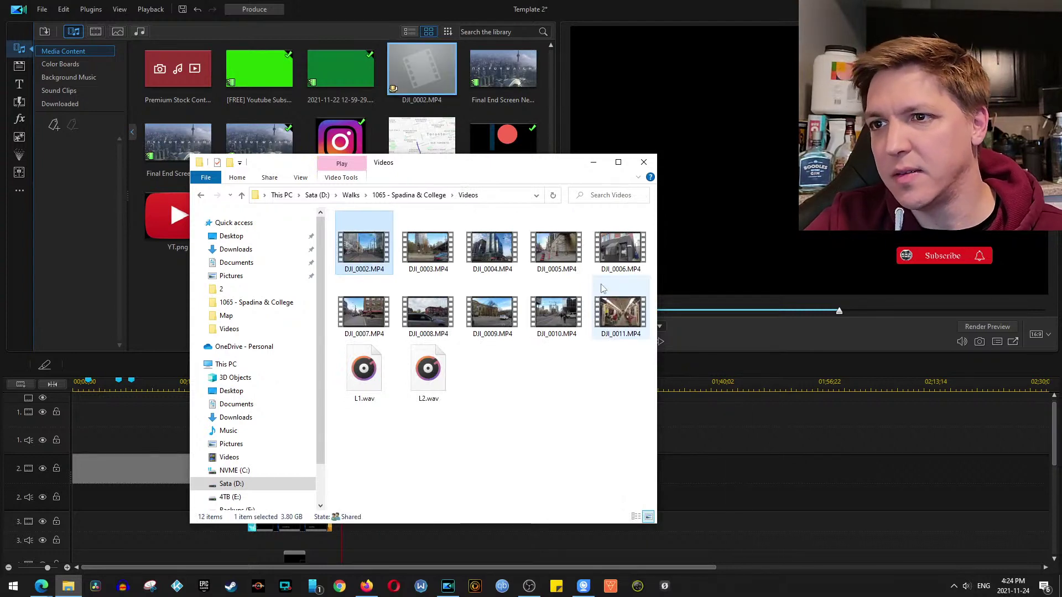
drag(535, 168, 409, 169)
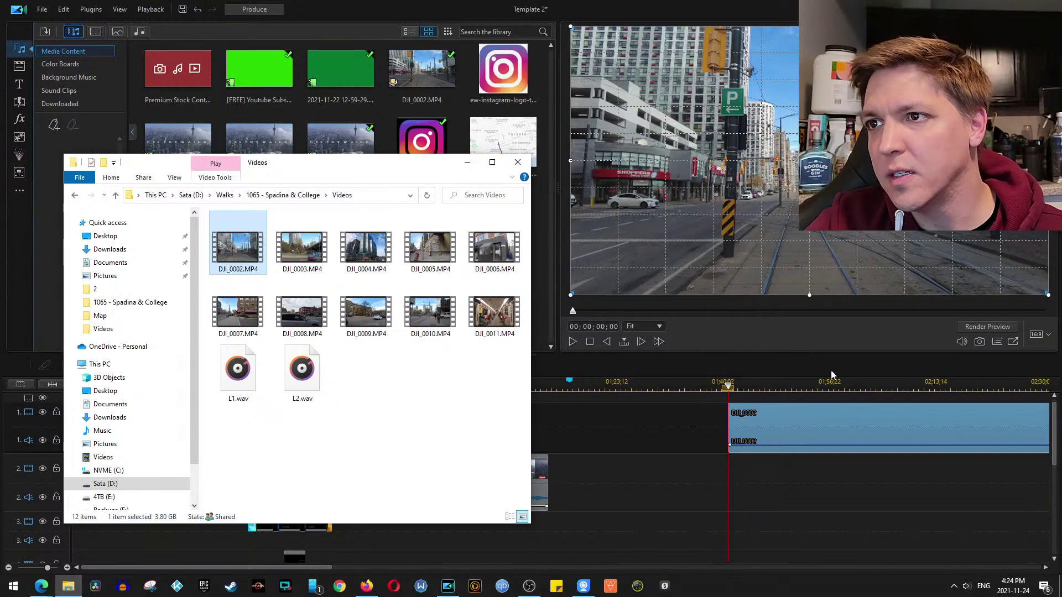
Play the start of DJI_0002 and reposition its shifted picture to fill the preview frame
click(785, 434)
right_click(785, 434)
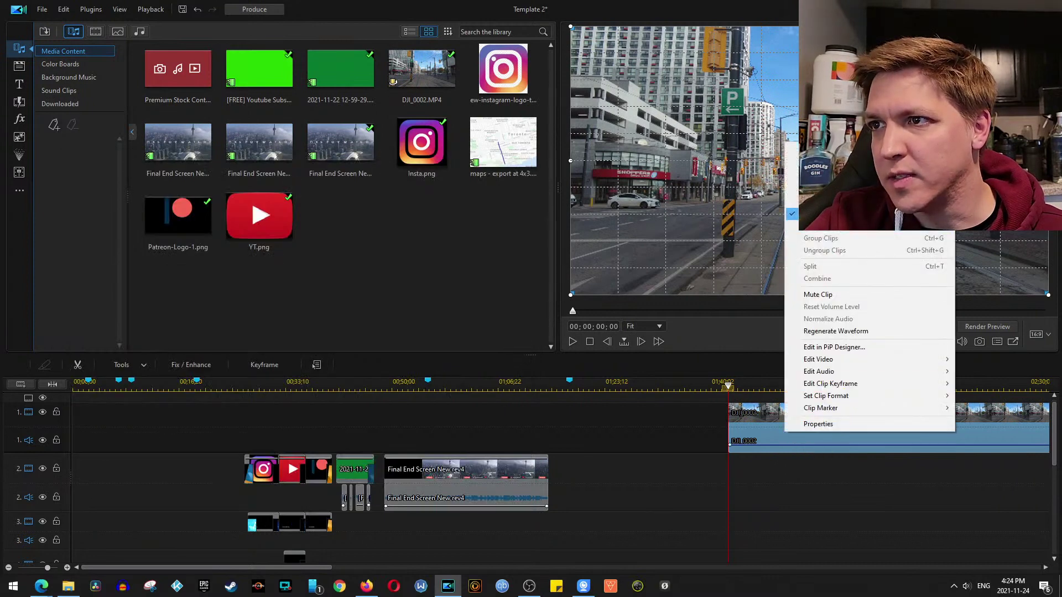
click(768, 414)
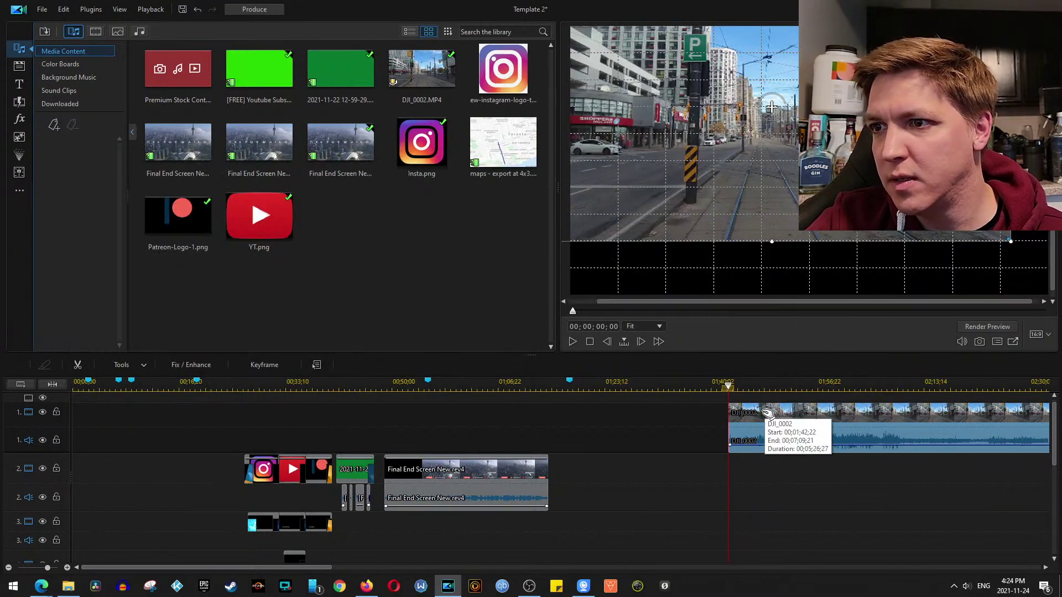
key(space)
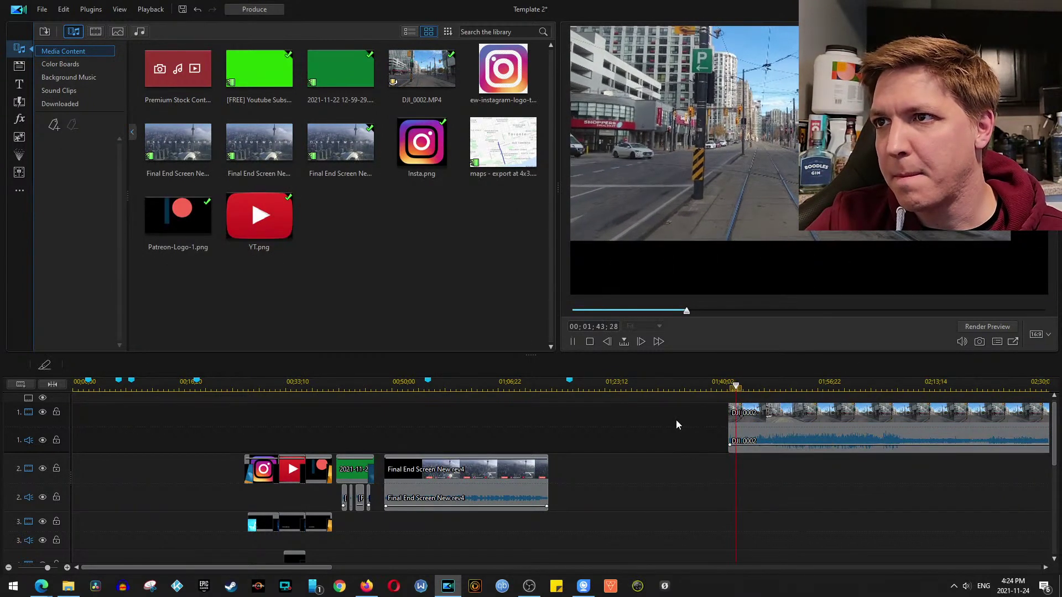
click(799, 434)
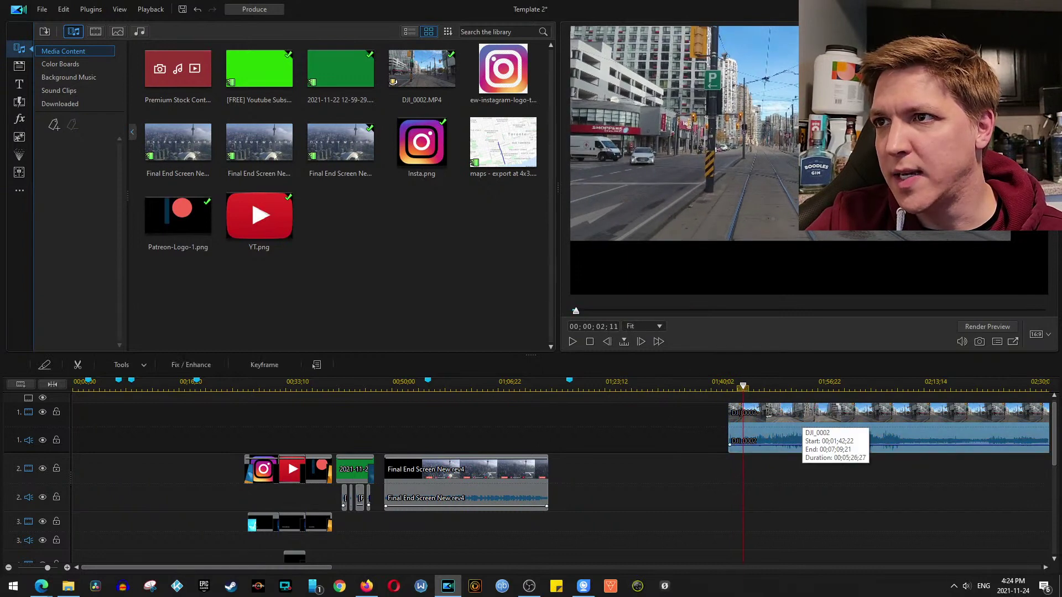
click(771, 106)
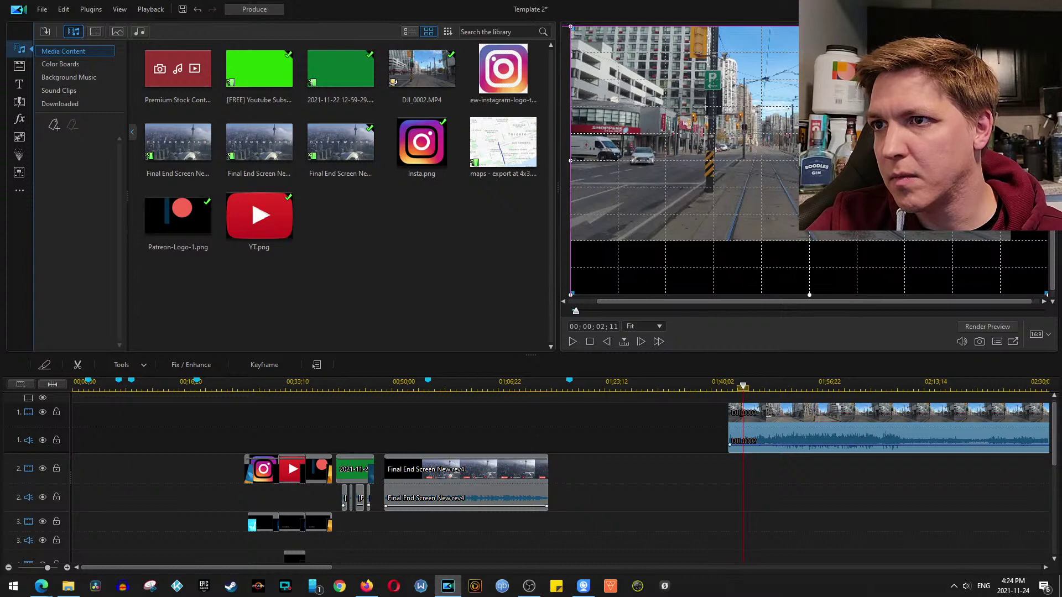
Try the preview zoom at 75% and return it to Fit
click(644, 327)
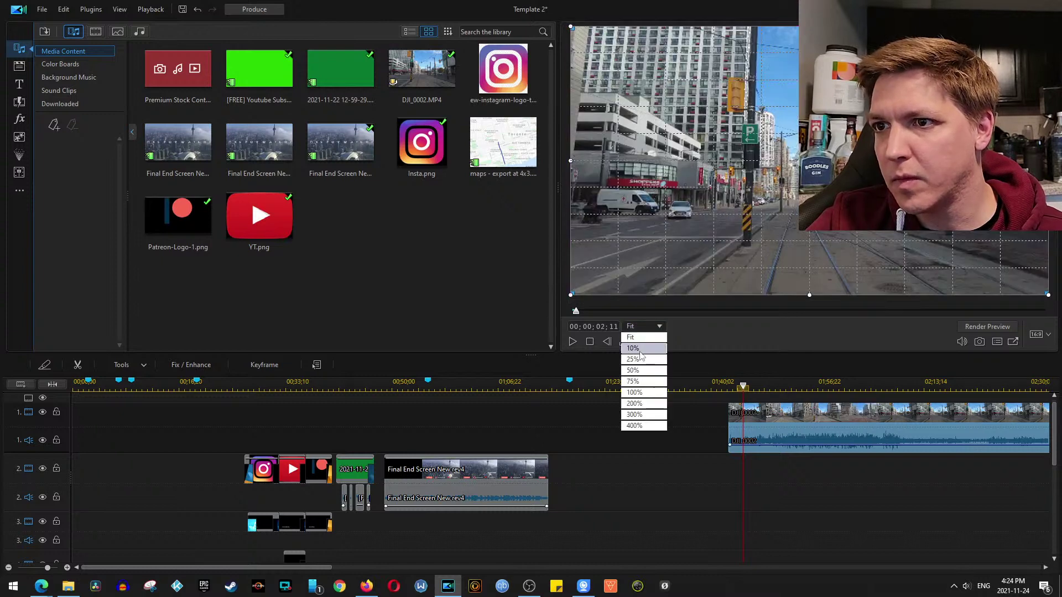
click(634, 381)
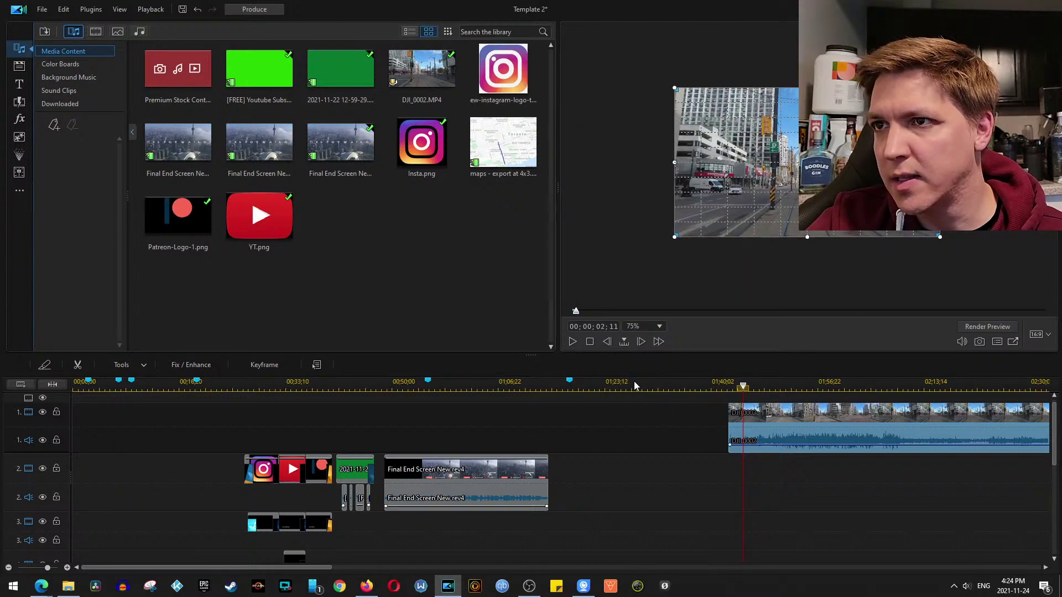
click(659, 327)
click(639, 339)
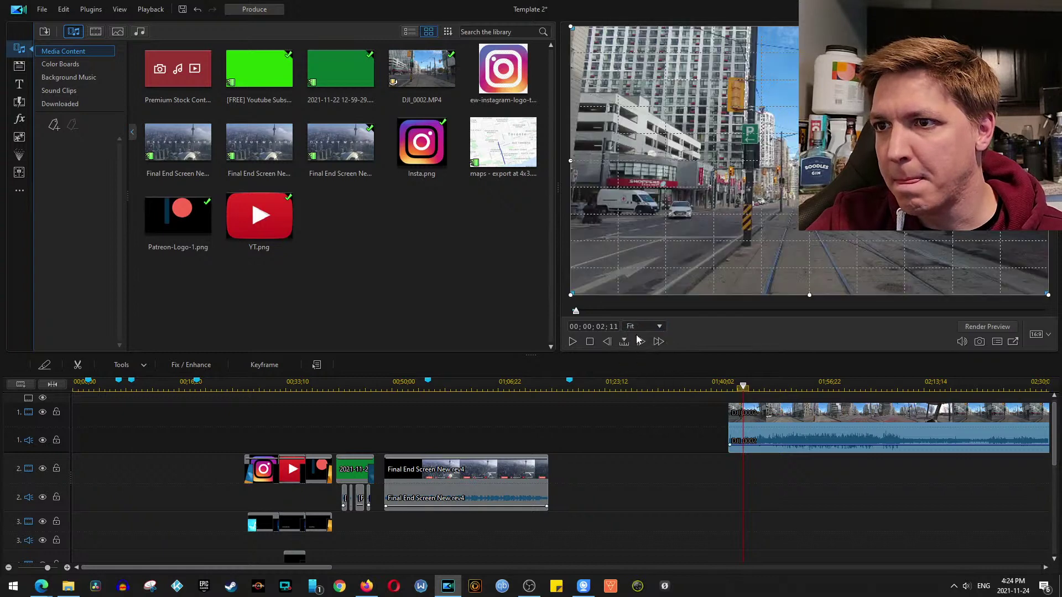
Play DJI_0002 up to about 2:16, and replay its first second to find where the clip should begin
click(705, 425)
key(space)
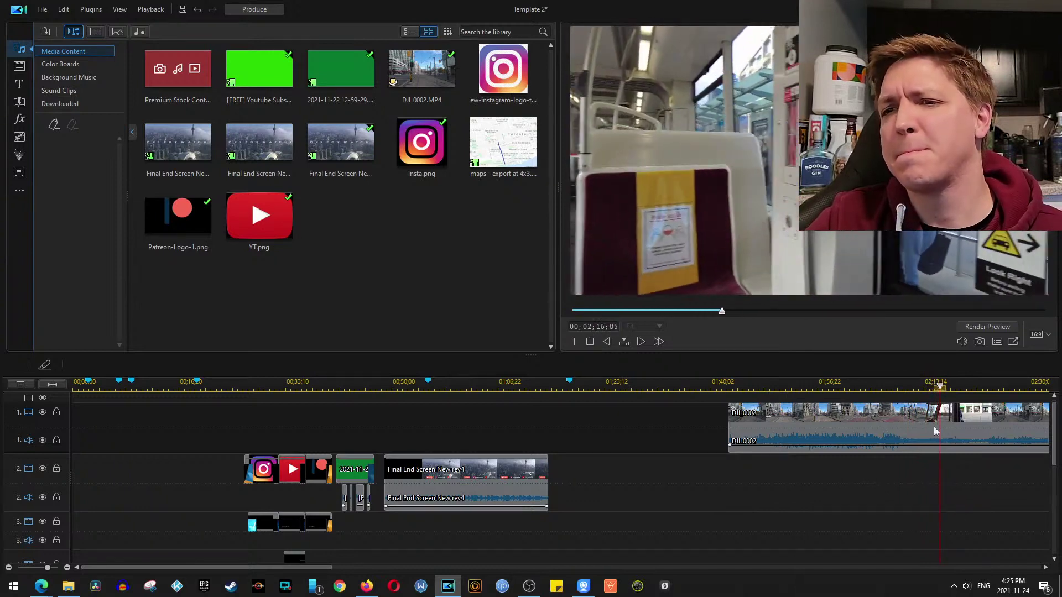
key(space)
click(729, 389)
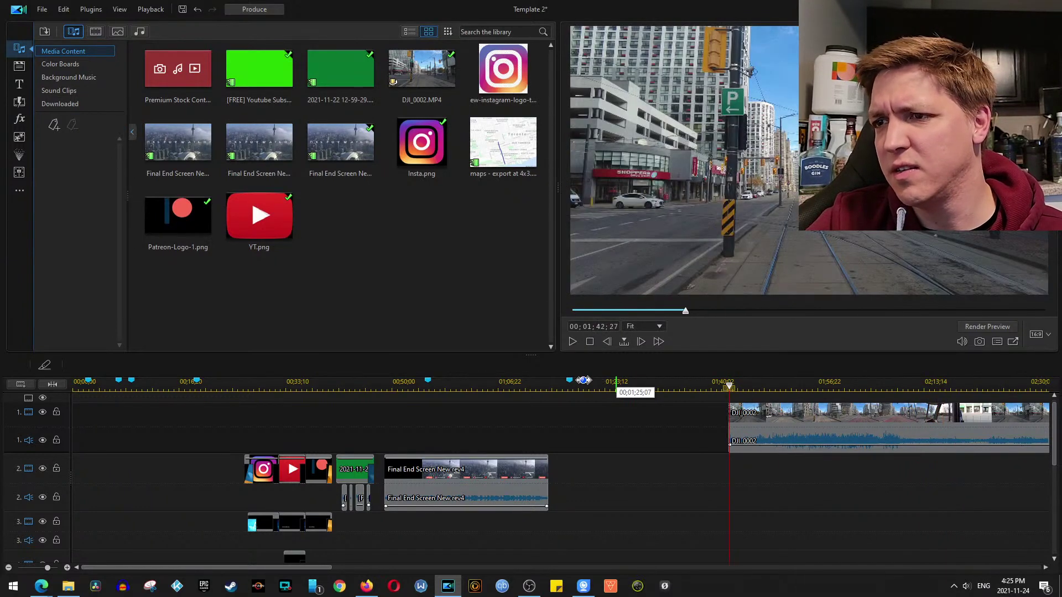
key(space)
key(space)
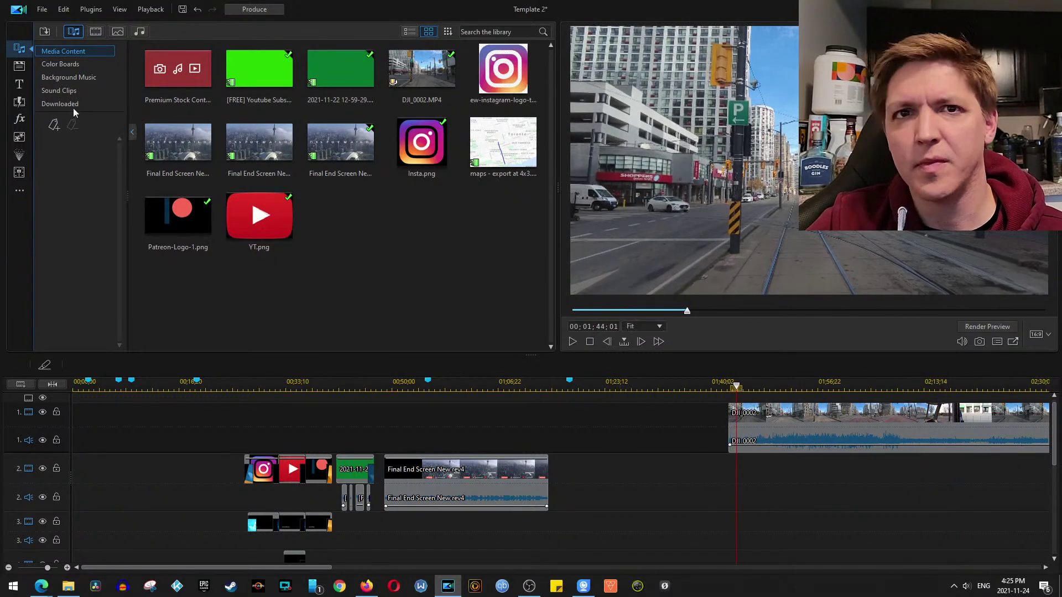
Add the Blackout transition to the start of DJI_0002 on video track 1 and preview it
click(20, 102)
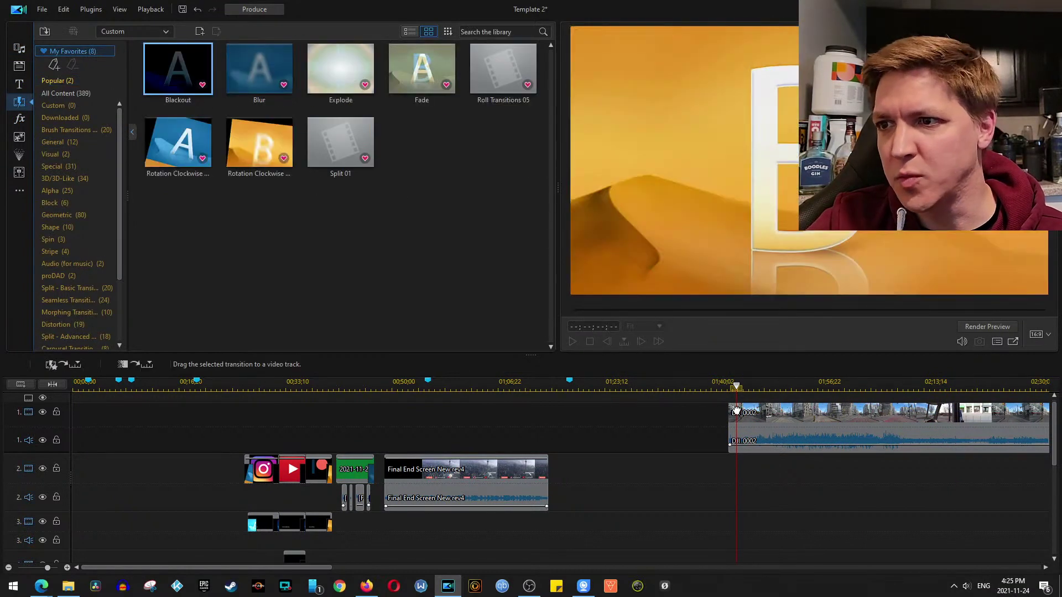
click(727, 506)
key(space)
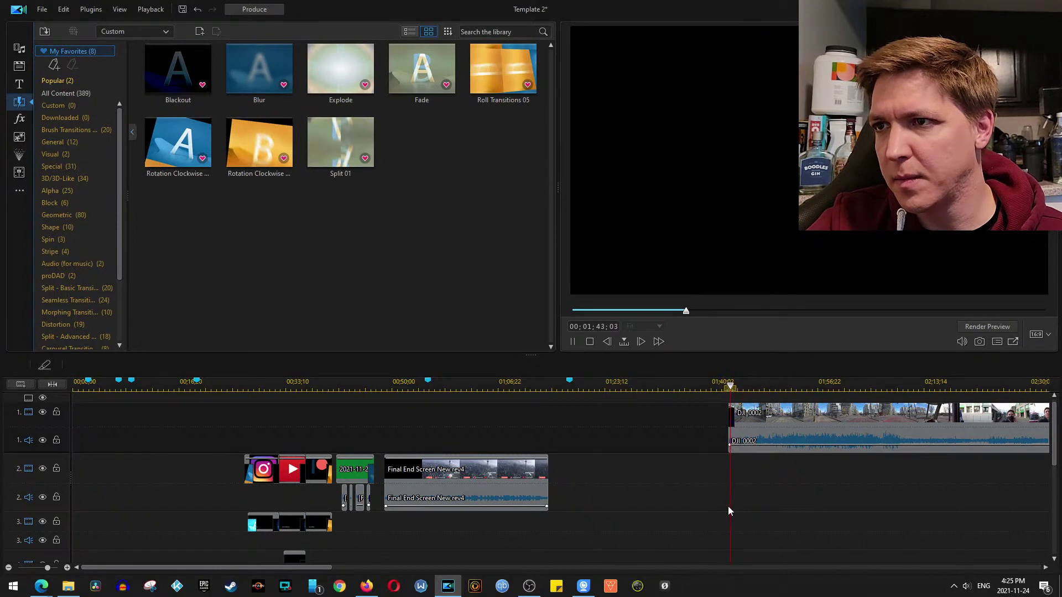
Trim the start of DJI_0002 to 00;01;45;10 and play the new opening
click(775, 441)
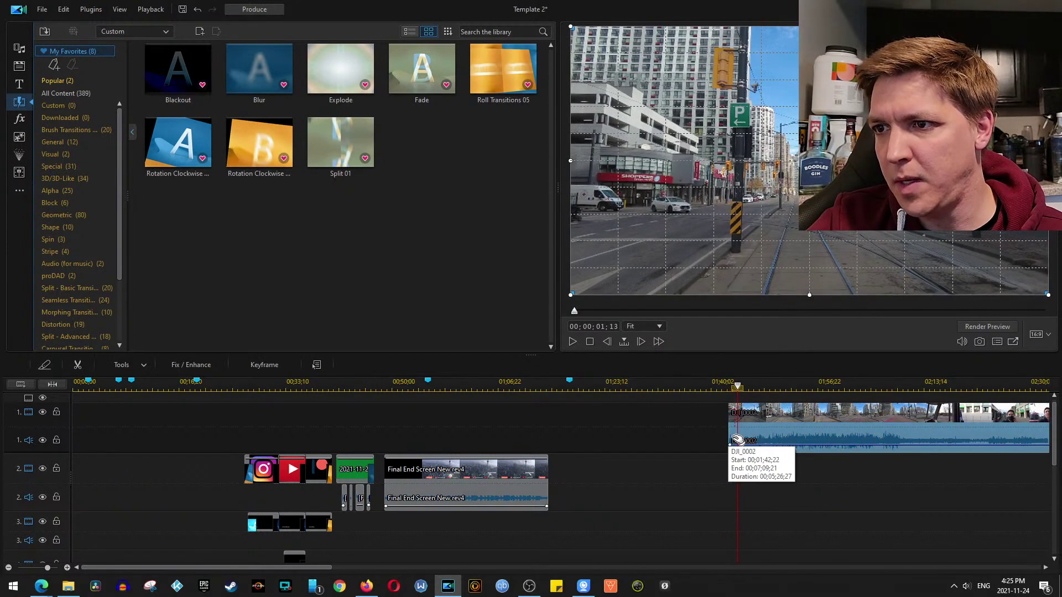
drag(729, 439, 745, 440)
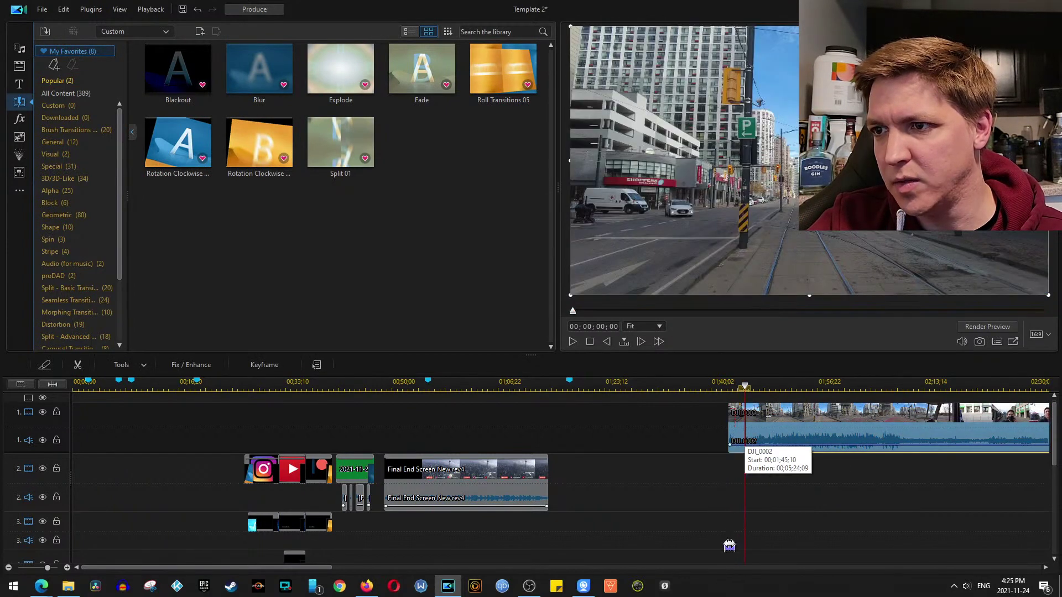
key(space)
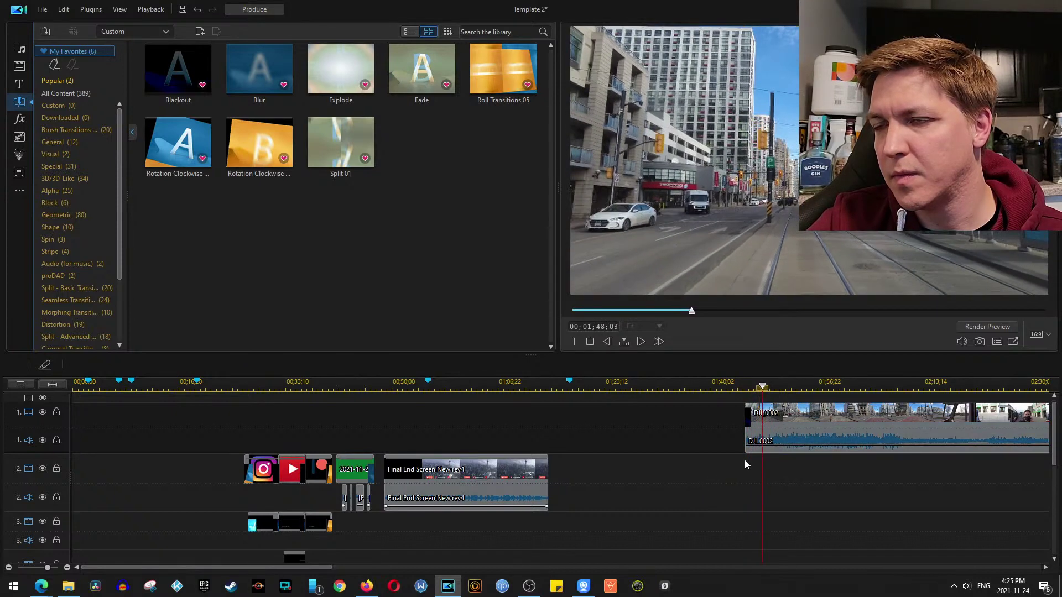
key(space)
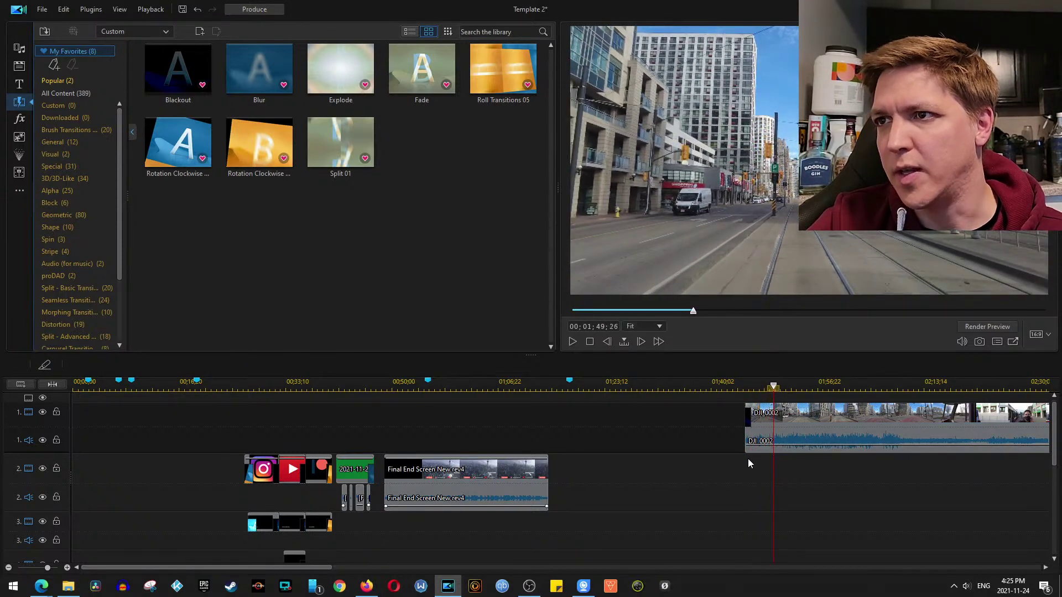
Add L1.wav from the walk's Videos folder to audio track 2, starting at about 2:09 beneath DJI_0002
scroll(720, 474, down, 3)
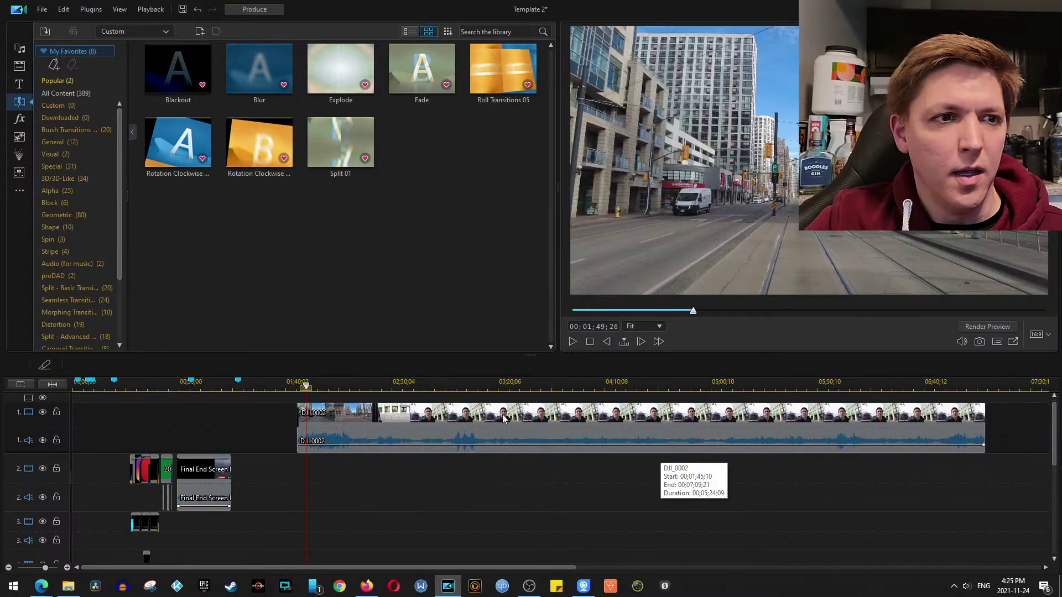
key(alt+Tab)
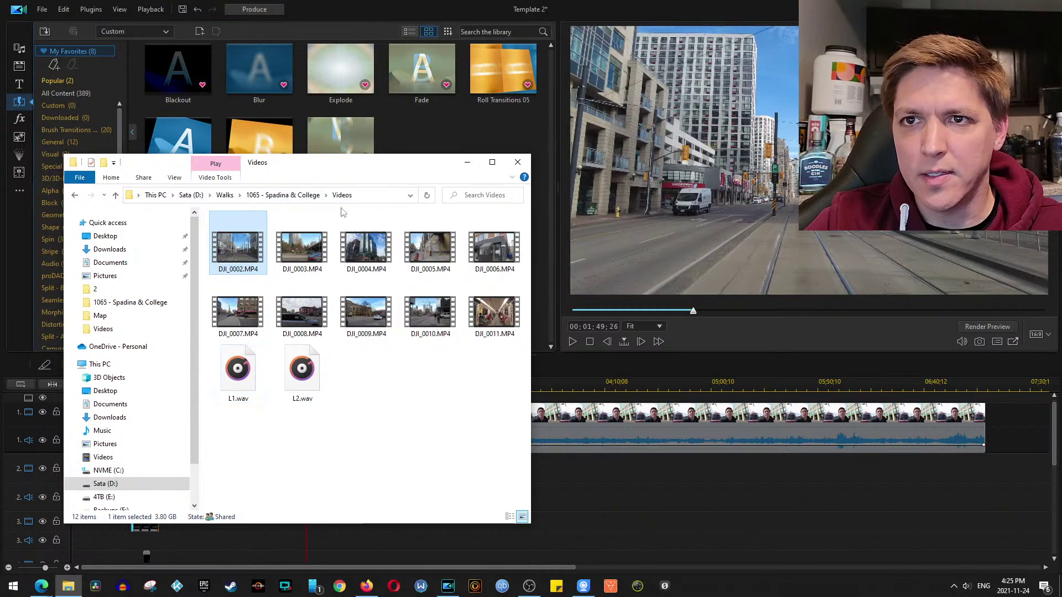
drag(365, 169, 341, 37)
drag(215, 238, 343, 497)
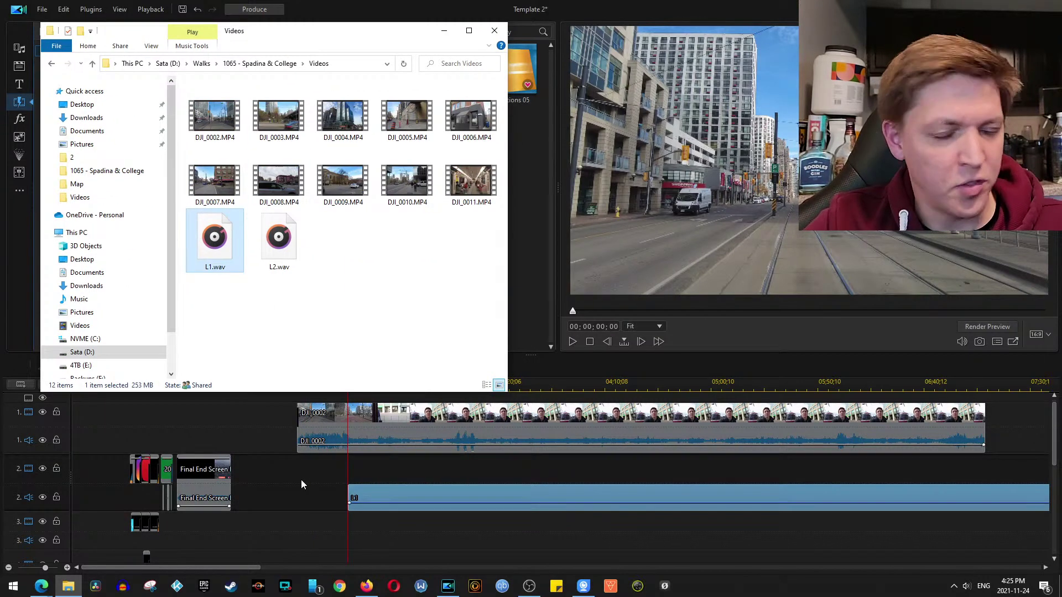
Synchronize DJI_0002 and L1.wav using Sync by Audio
click(589, 420)
ctrl+click(558, 498)
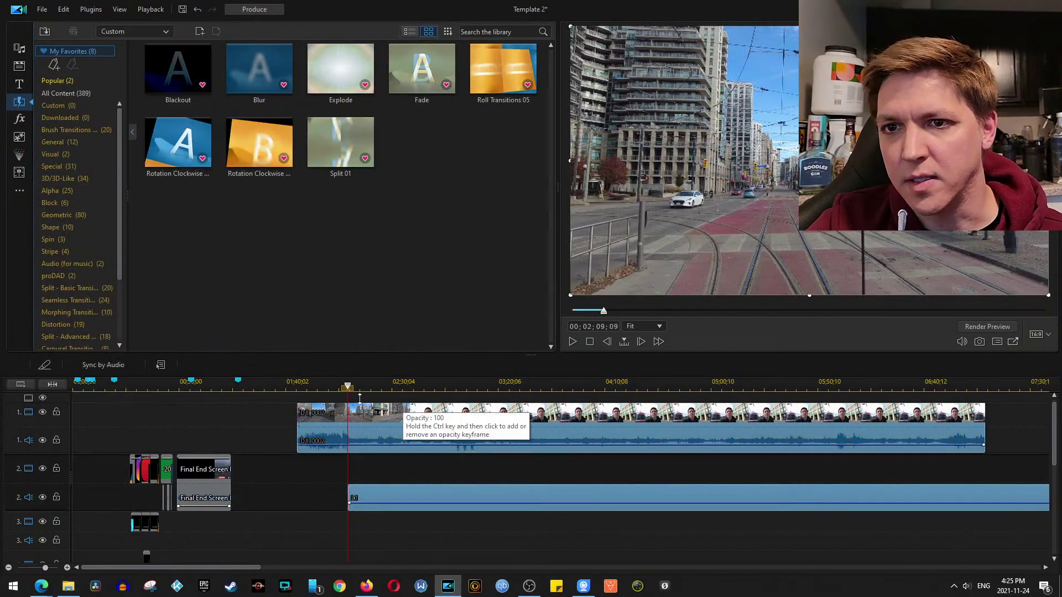
click(118, 366)
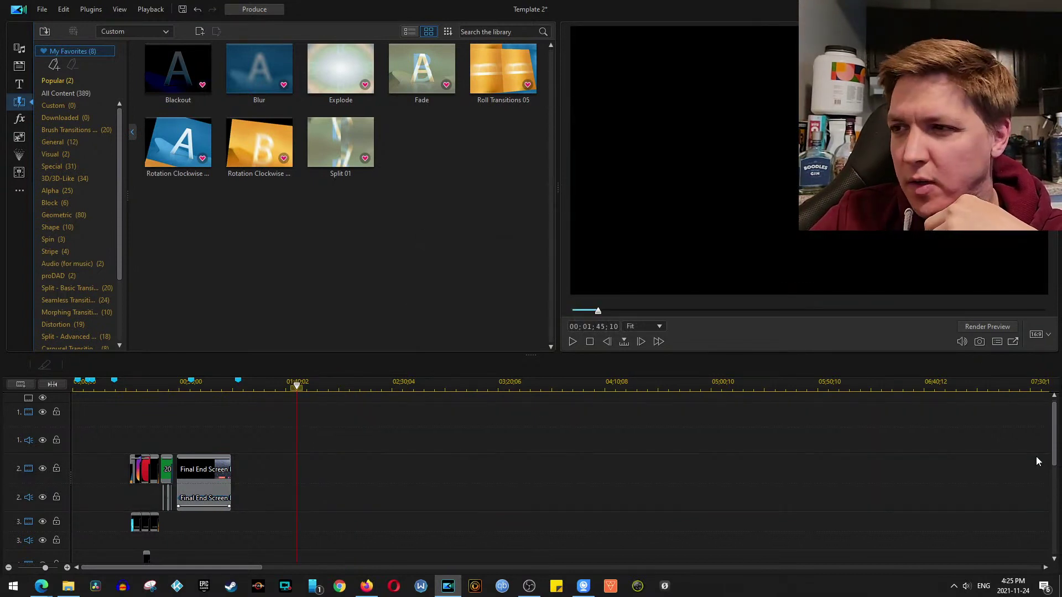
Move the synced DJI_0002 and L1 clips together from tracks 5 and 6 up to tracks 1 and 2
mouse_move(1055, 436)
mouse_down()
mouse_move(1044, 495)
mouse_move(1050, 429)
mouse_up()
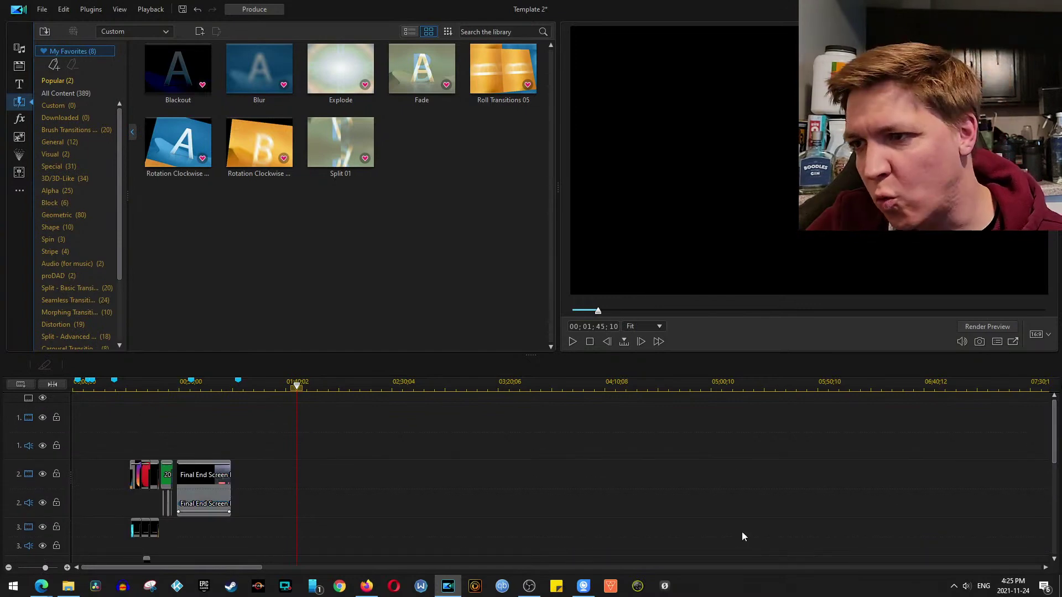
scroll(691, 462, down, 2)
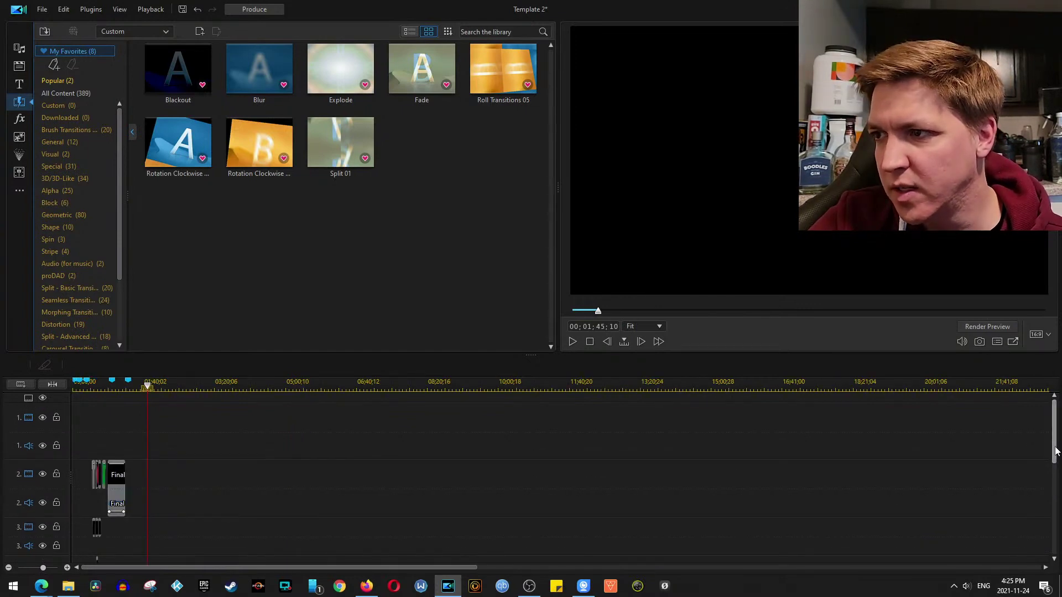
drag(1054, 451, 1043, 549)
drag(333, 422, 464, 495)
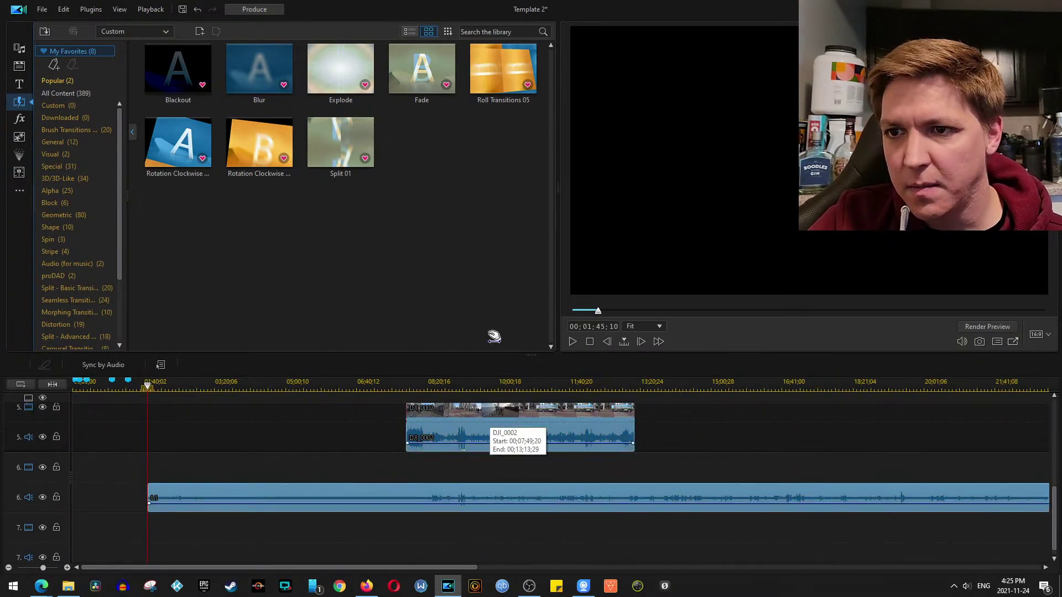
drag(494, 336, 495, 436)
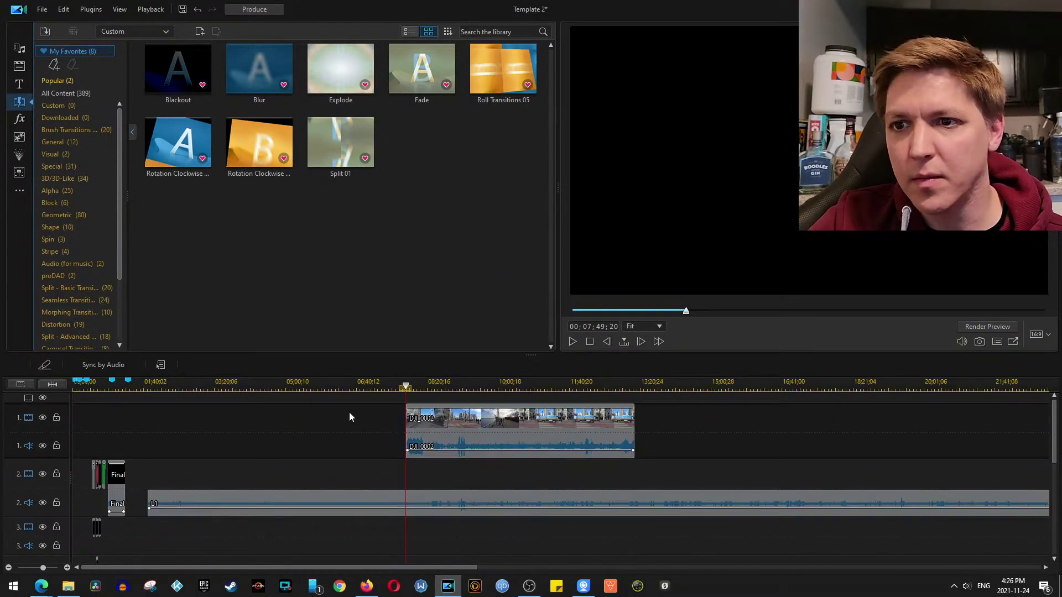
Split L1 at the start of DJI_0002 and remove the part before it, leaving the gap
key(space)
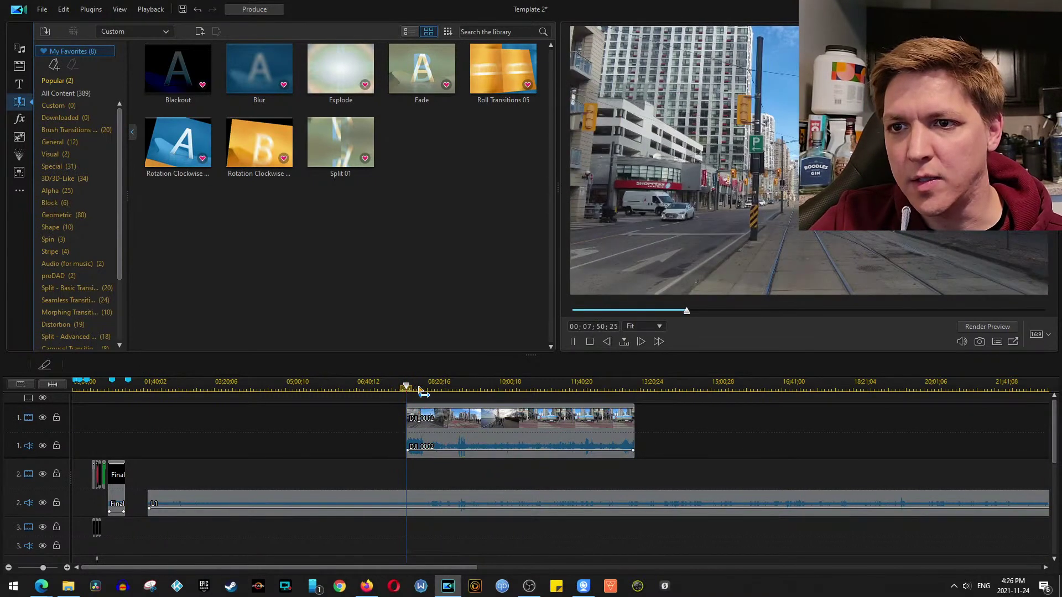
key(space)
scroll(423, 446, up, 6)
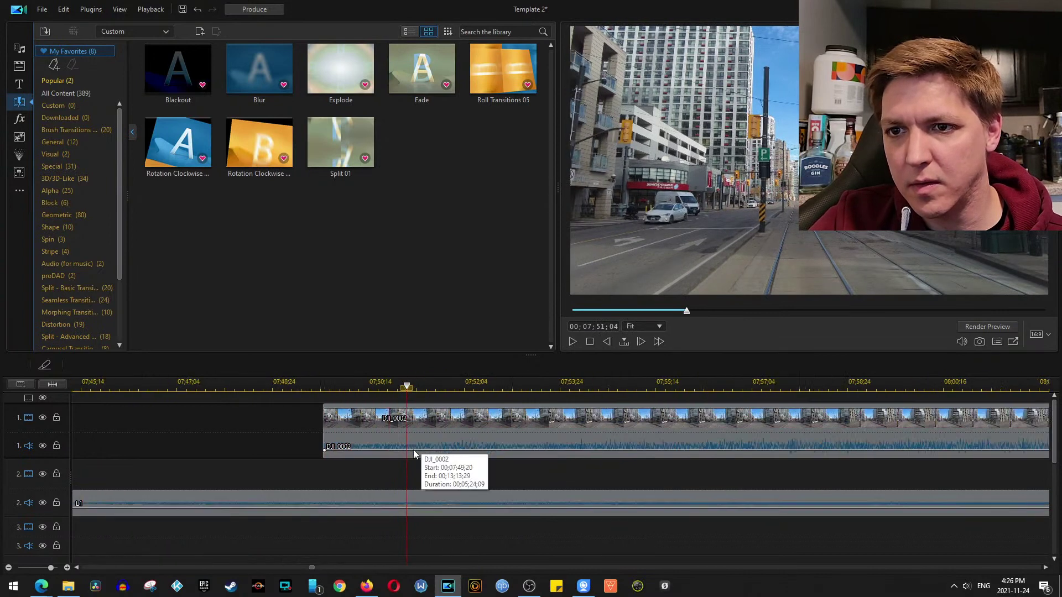
scroll(416, 453, up, 3)
click(364, 497)
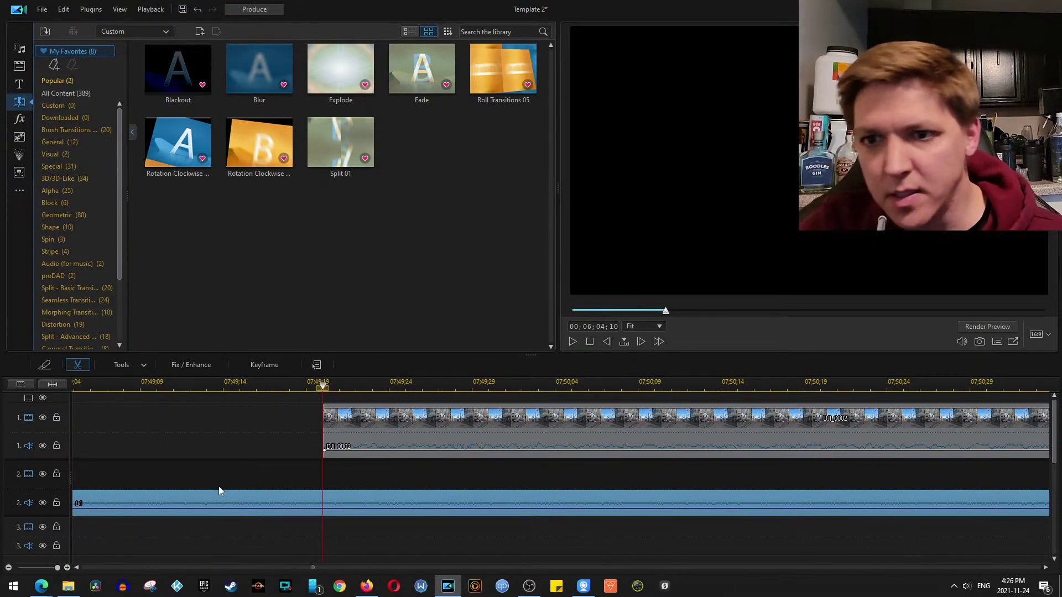
double_click(357, 502)
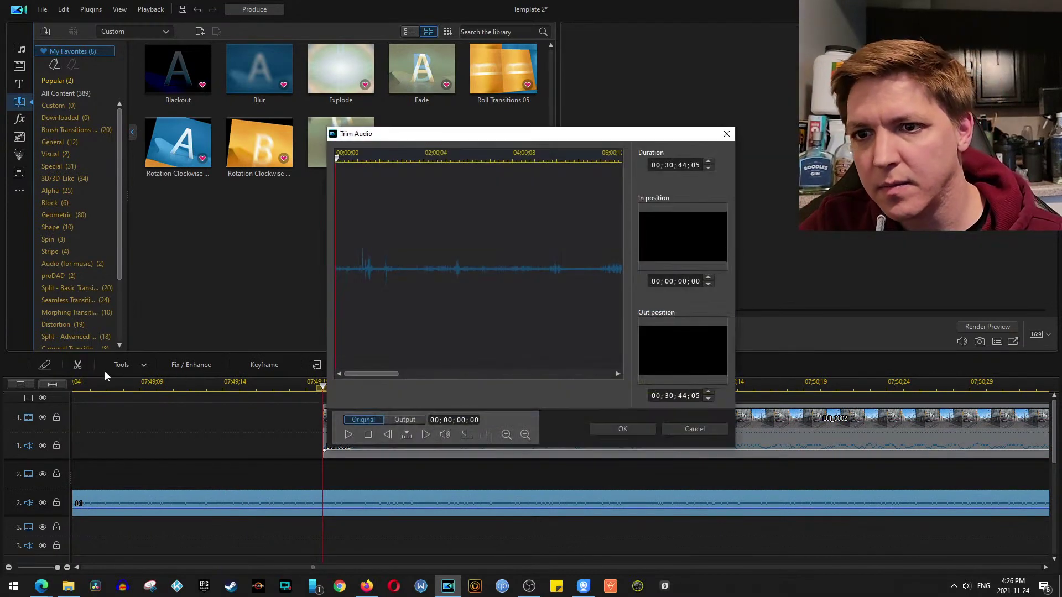
click(708, 434)
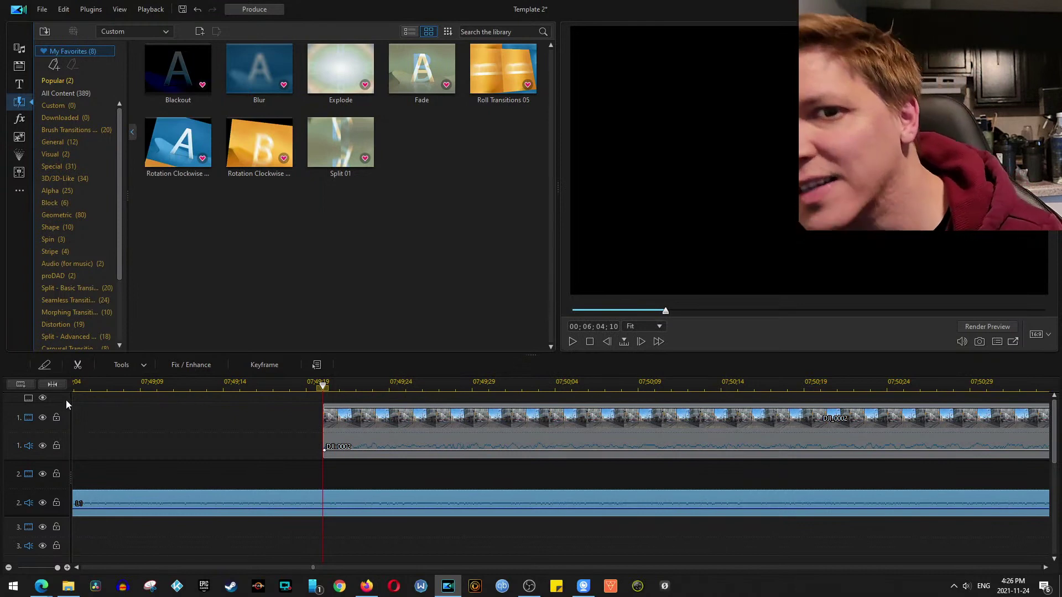
click(78, 365)
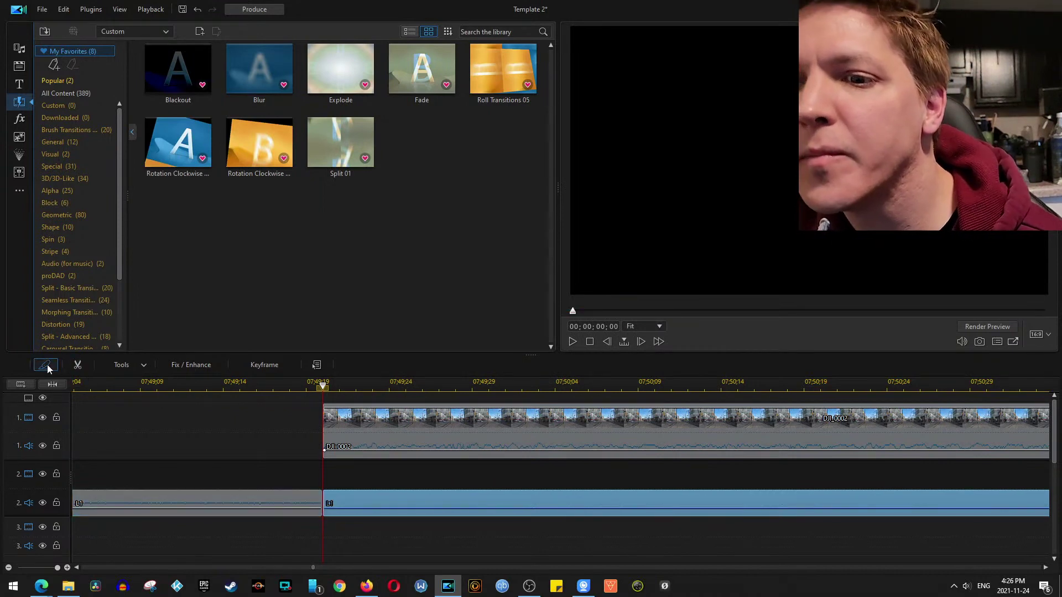
click(256, 494)
key(Delete)
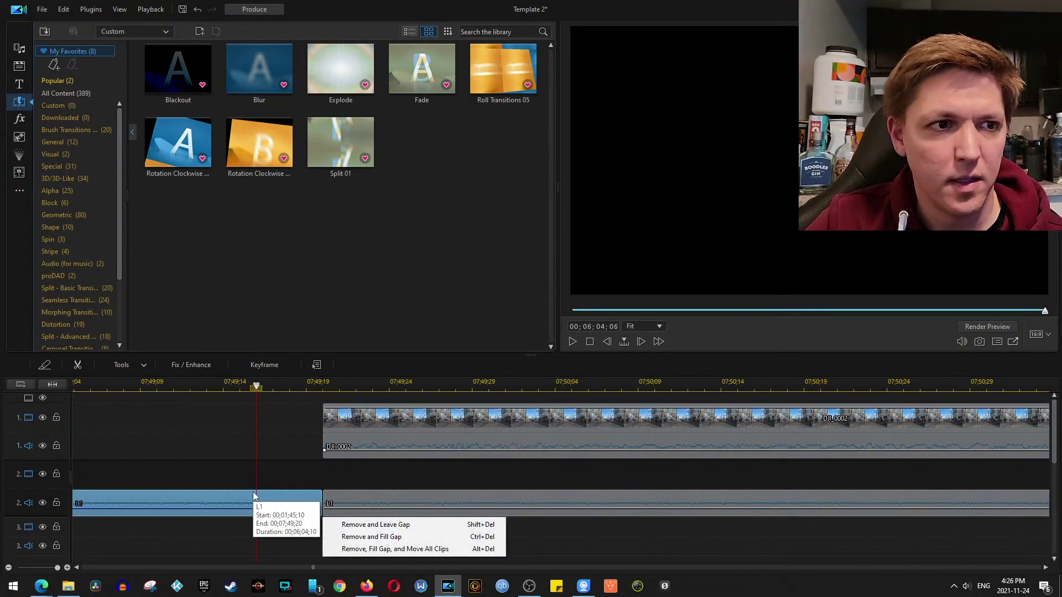
click(378, 525)
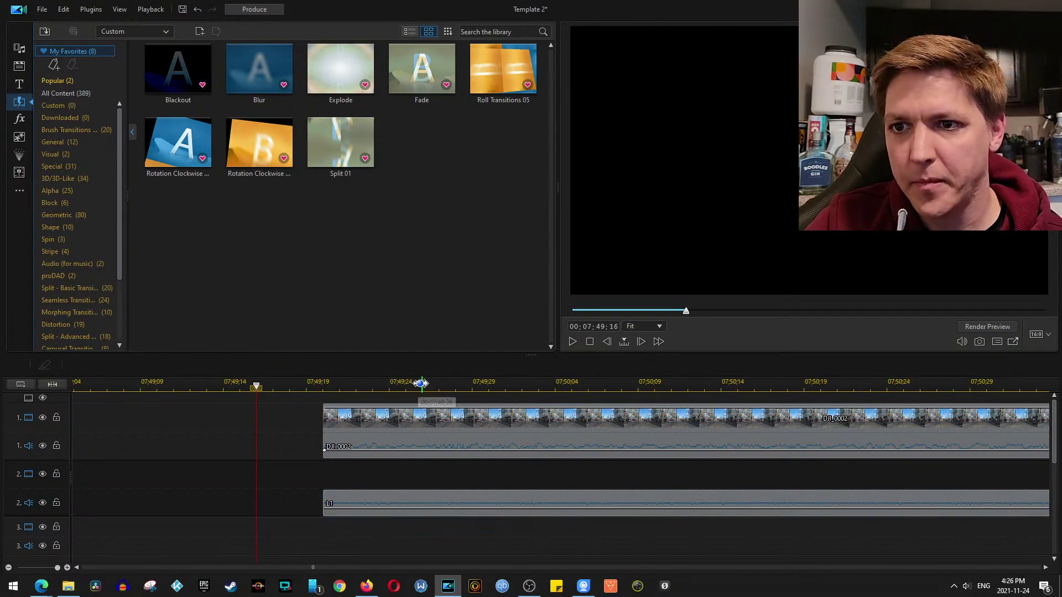
Play the aligned start of DJI_0002 and L1 through about 08;09 to check the sync
click(405, 386)
key(space)
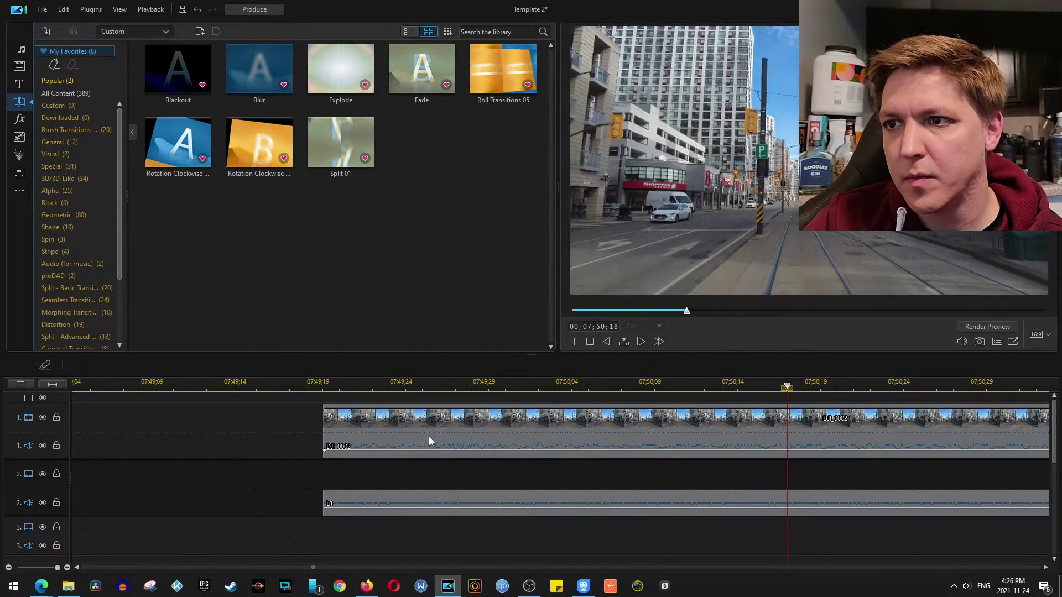
scroll(547, 450, down, 1)
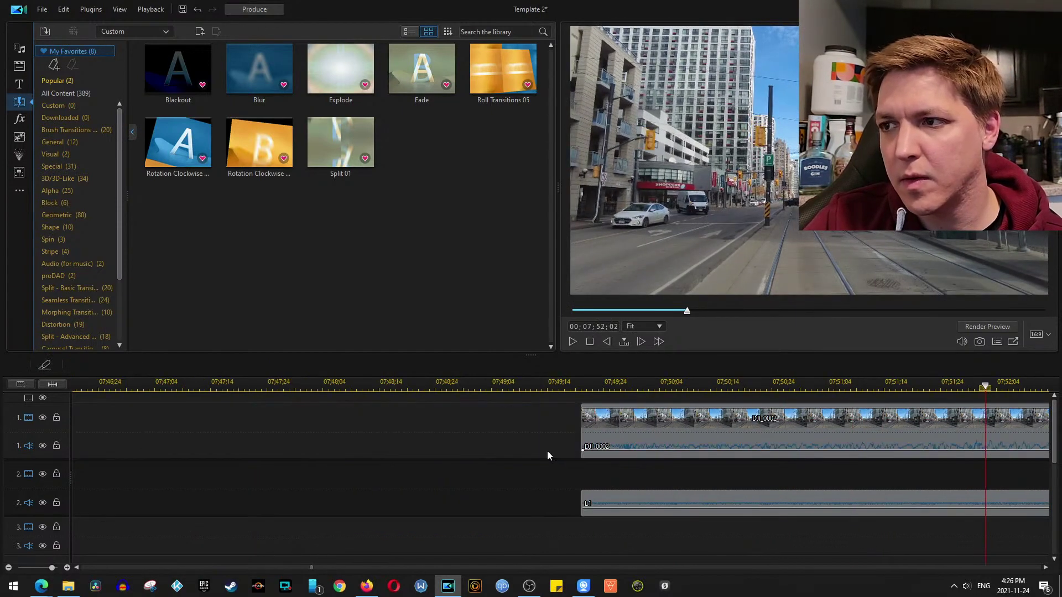
key(space)
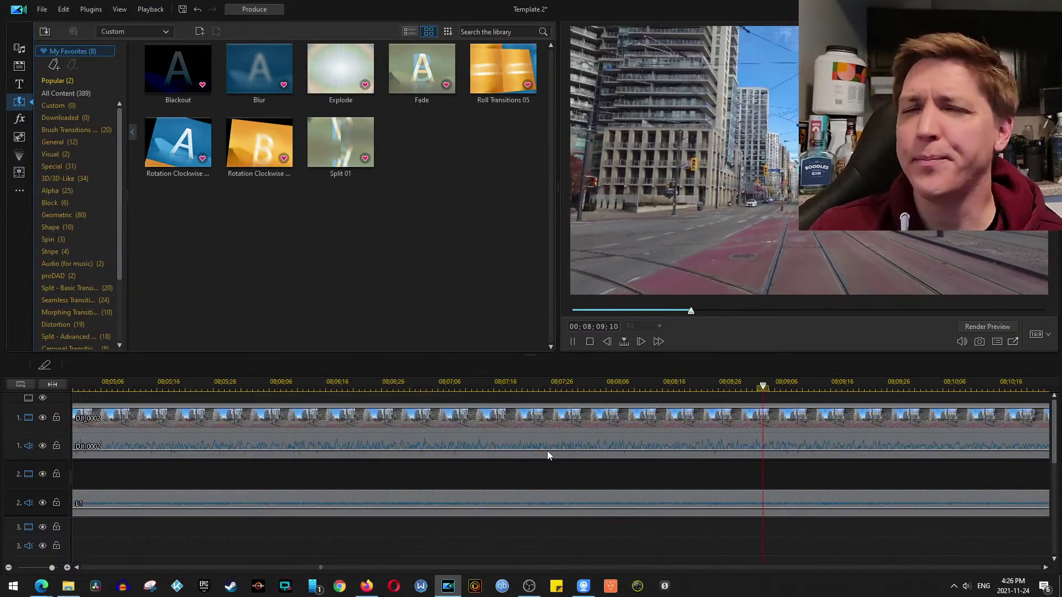
key(space)
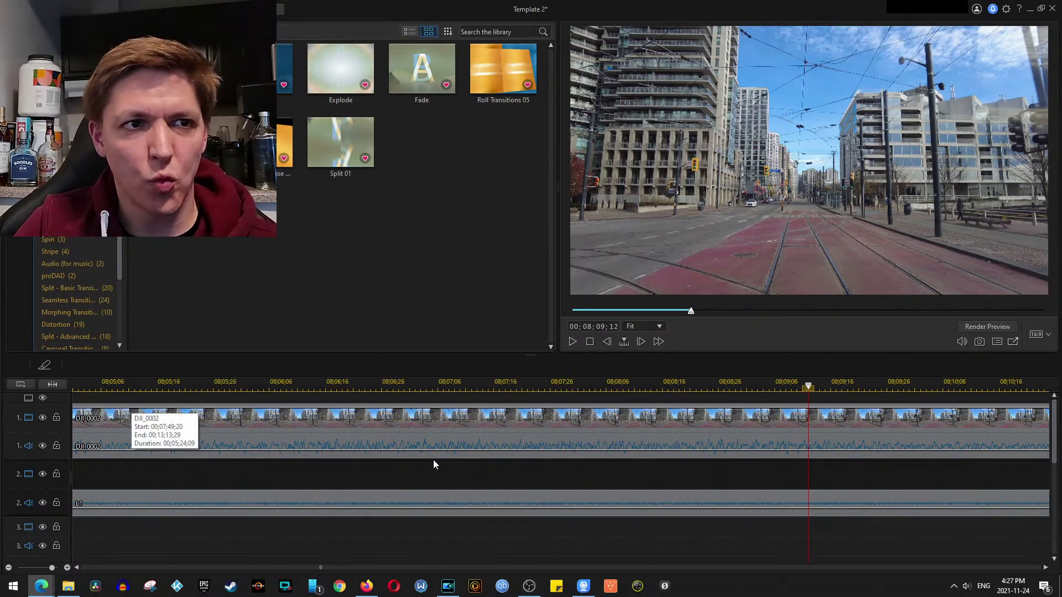
Play DJI_0002 and L1 from about 08;10 into the talking segment near 08;31 to compare both audio tracks
scroll(410, 455, down, 5)
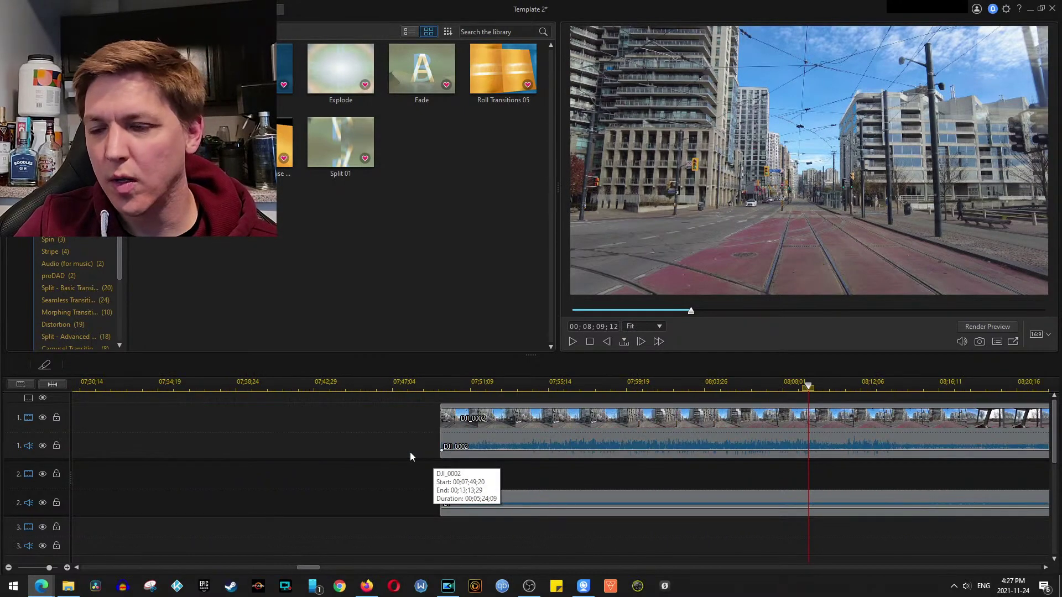
click(844, 386)
key(space)
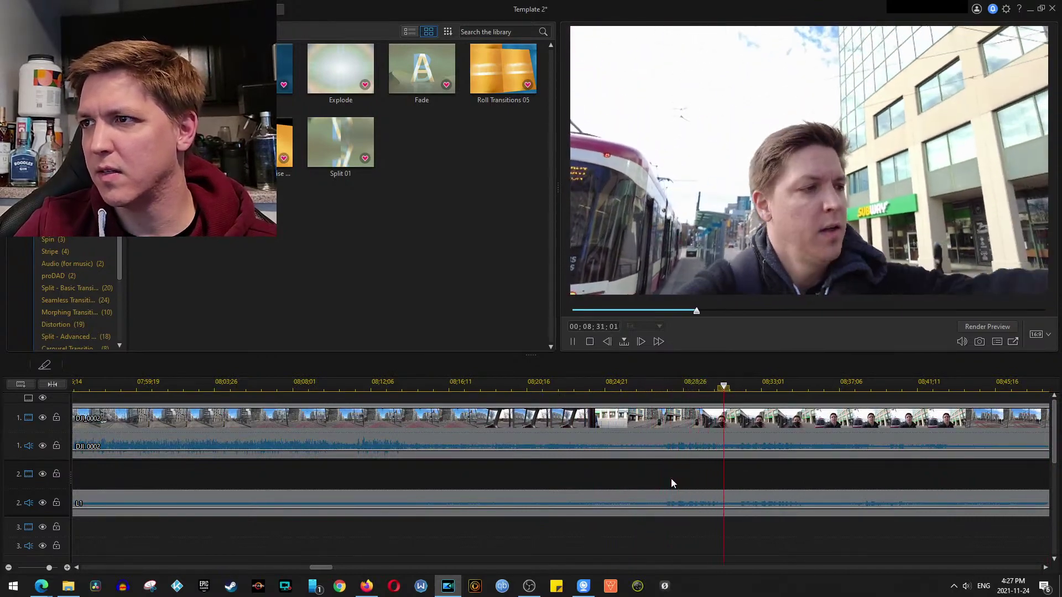
key(space)
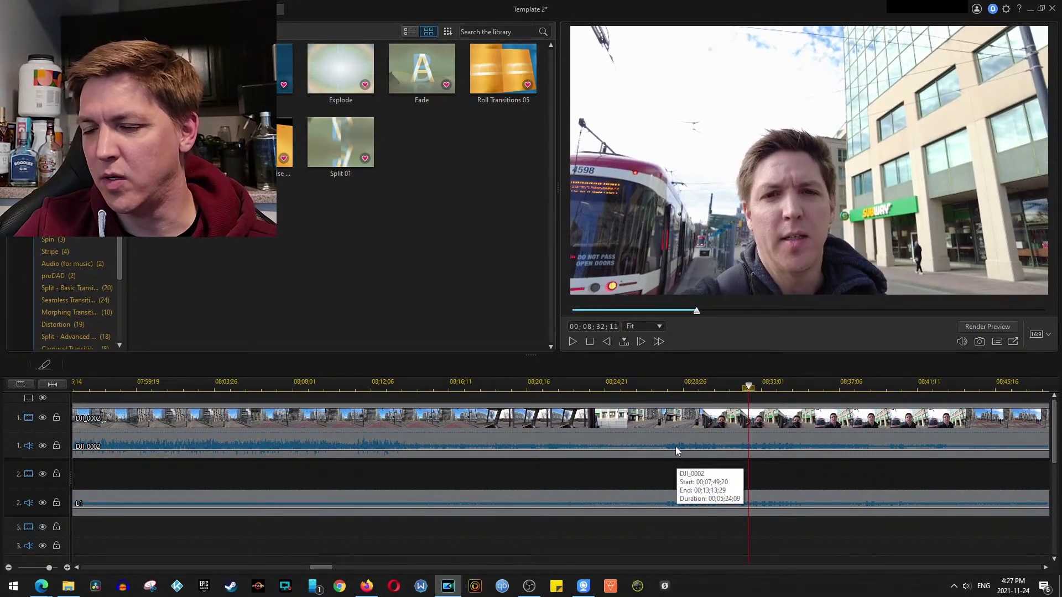
scroll(656, 469, down, 3)
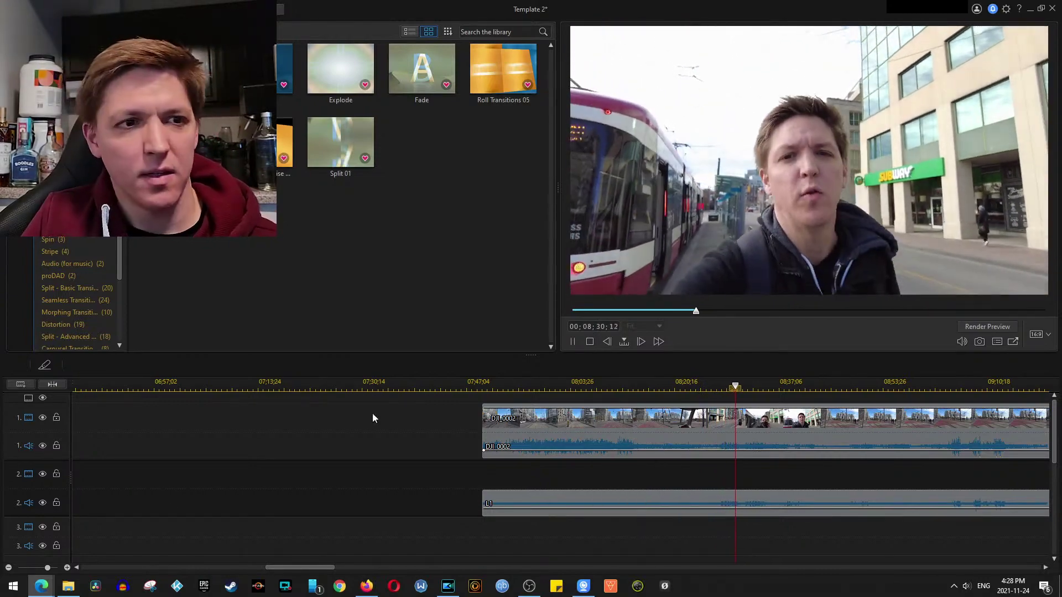
click(576, 337)
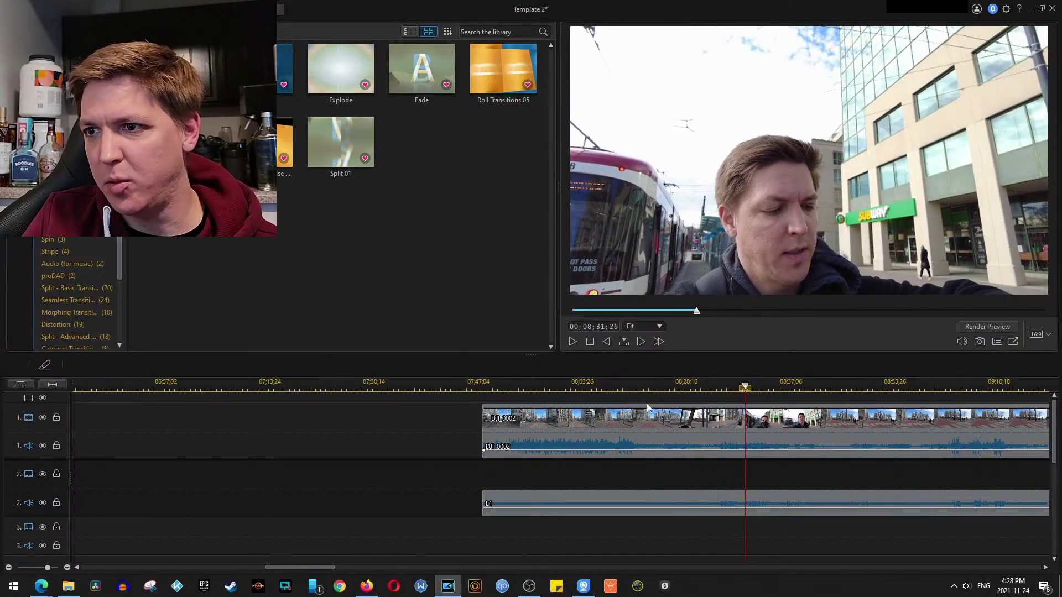
Unlink DJI_0002's video and audio, delete its camera audio, and move L1 up to audio track 1 in its place
click(651, 430)
right_click(651, 430)
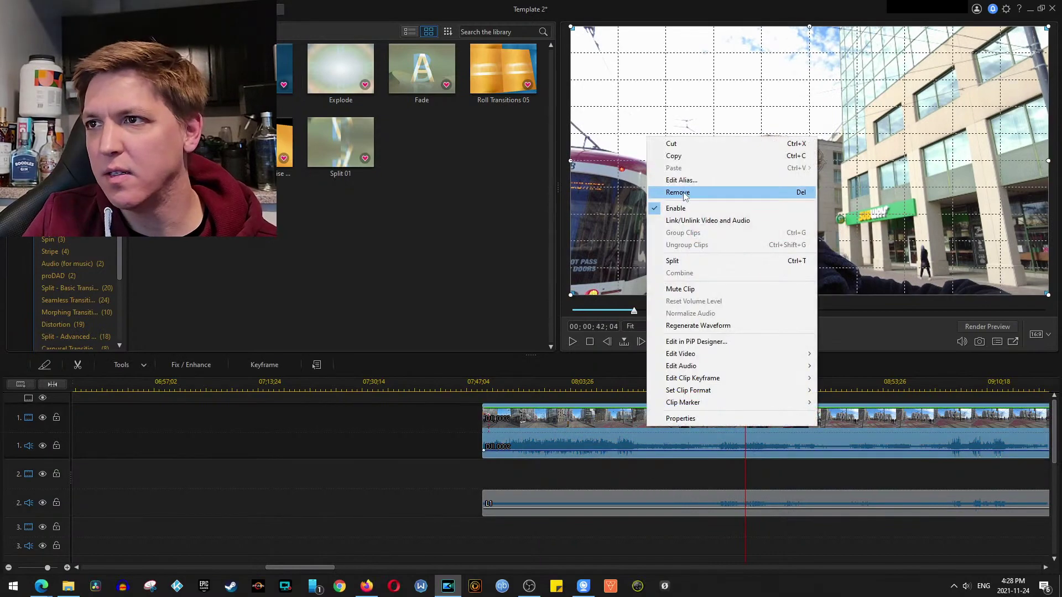
click(631, 323)
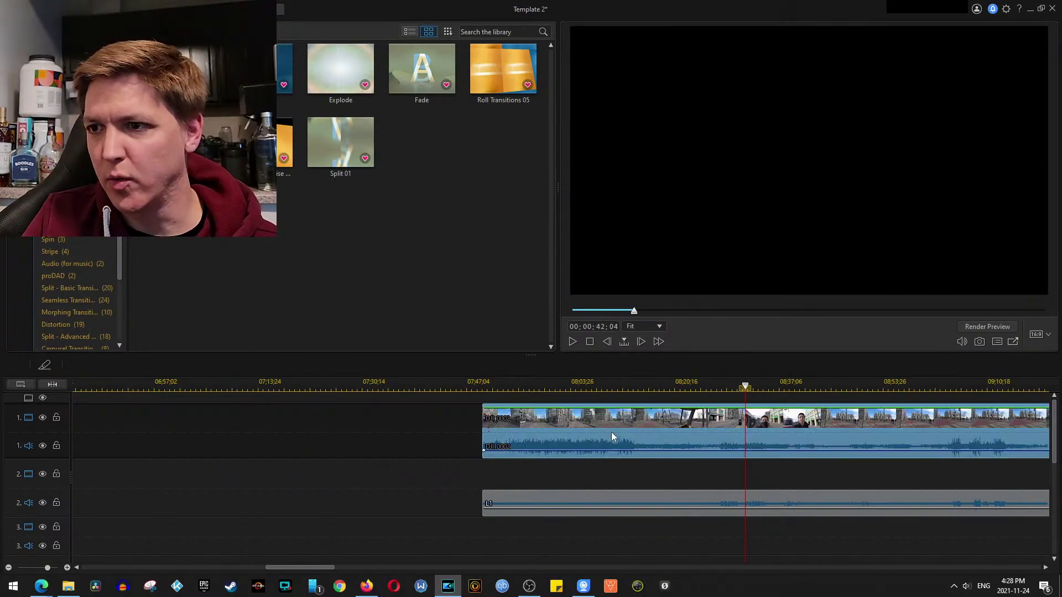
right_click(619, 426)
click(689, 220)
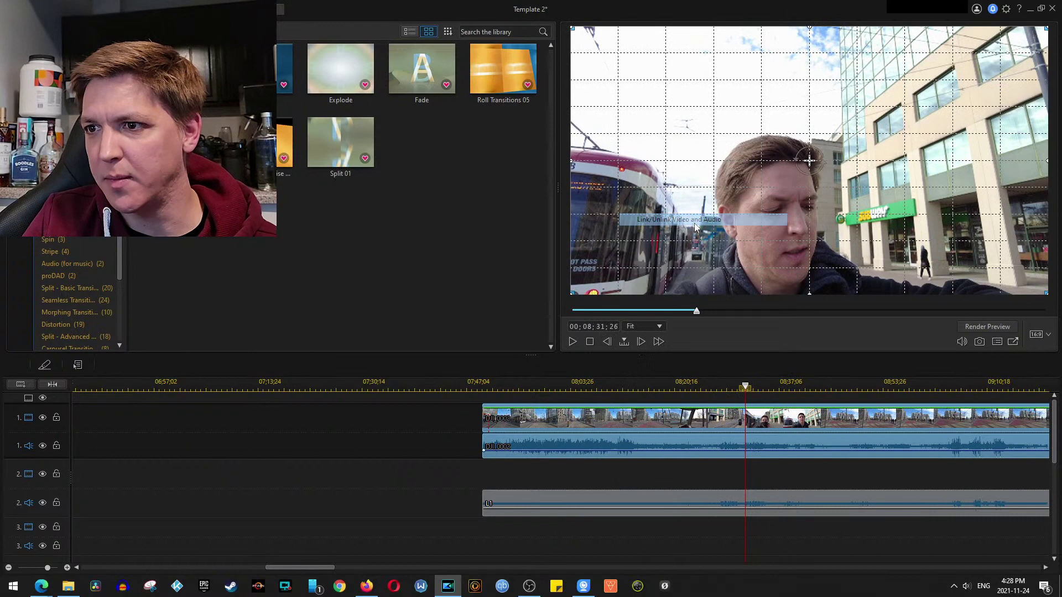
click(632, 441)
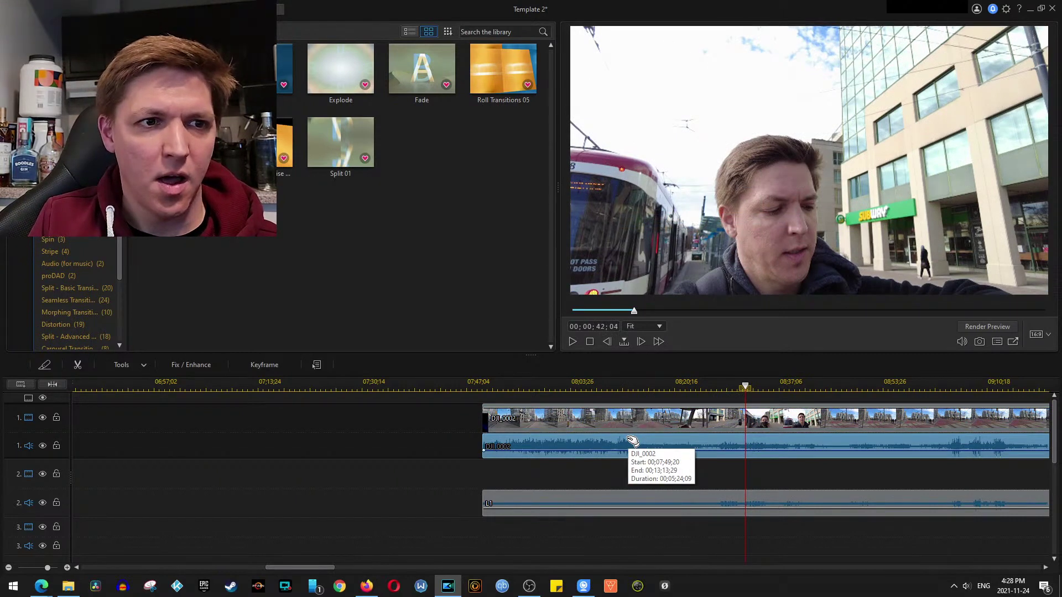
key(Delete)
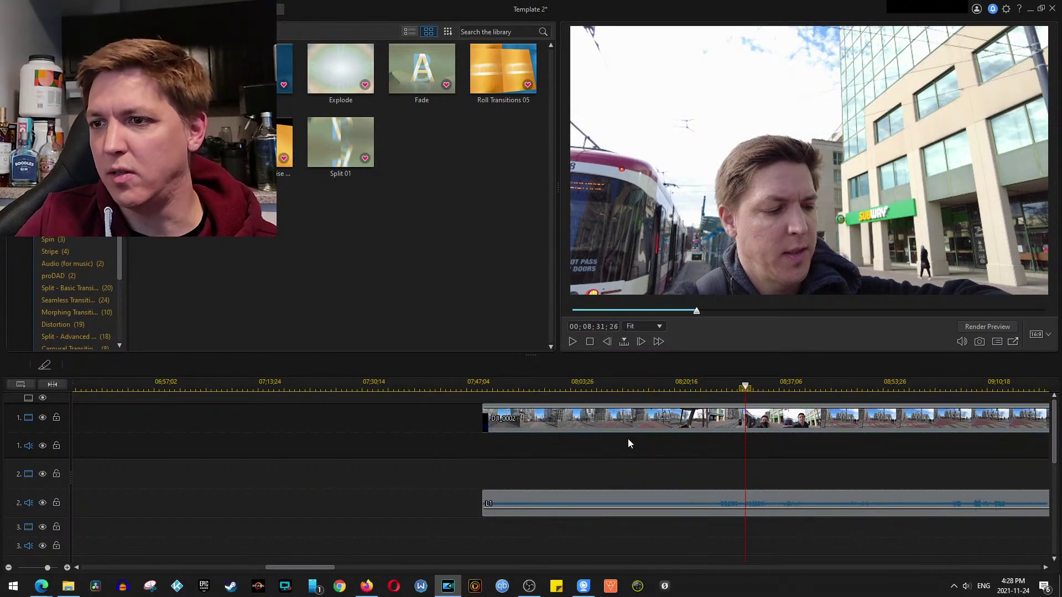
drag(632, 495, 635, 443)
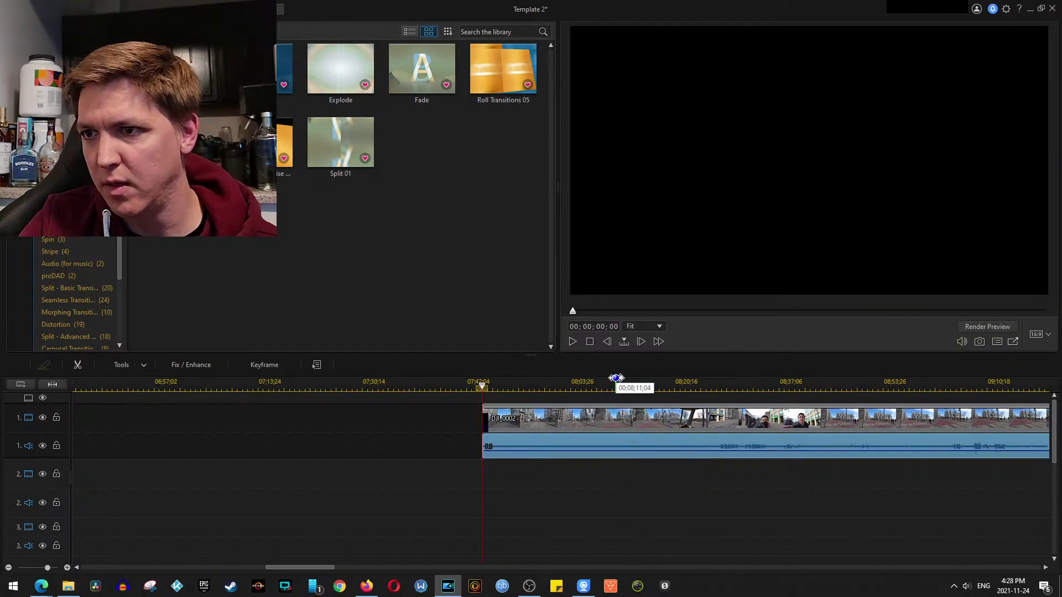
Play DJI_0002 with only the L1 audio near 08;11 and in the talking segment up to about 08;31
click(616, 380)
key(space)
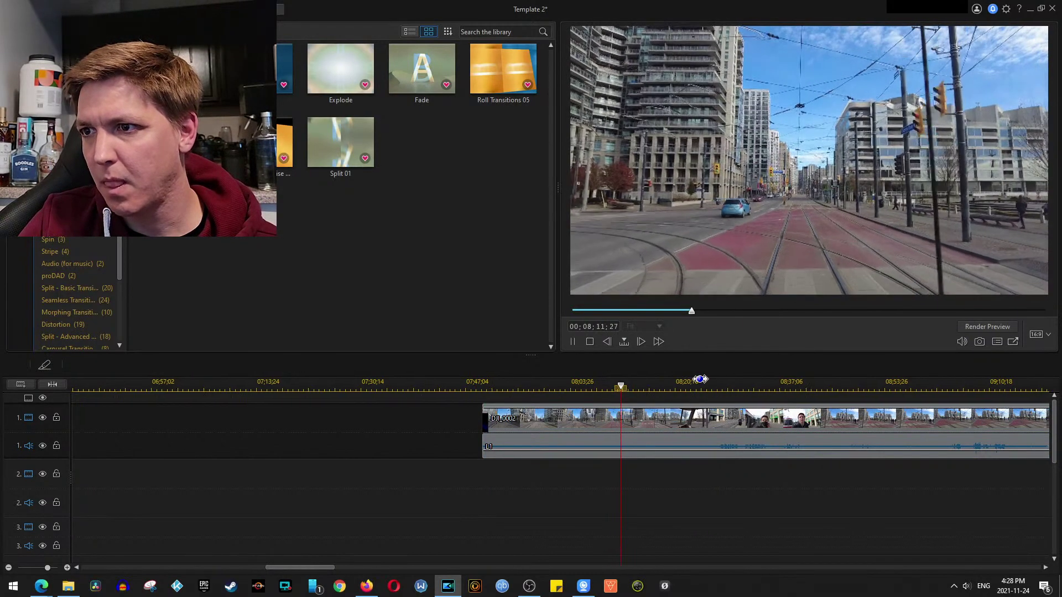
click(714, 385)
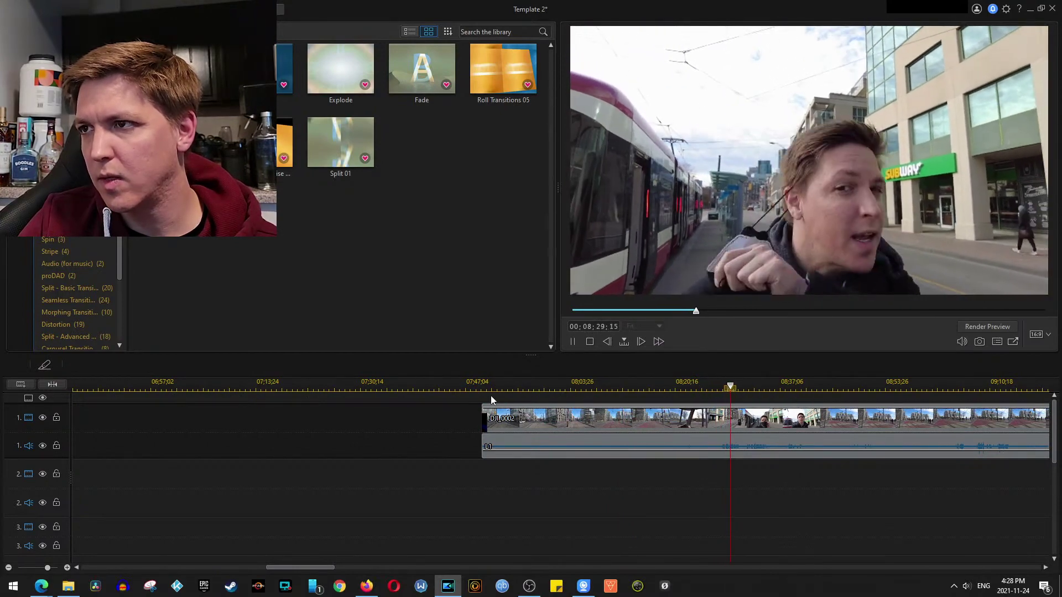
key(space)
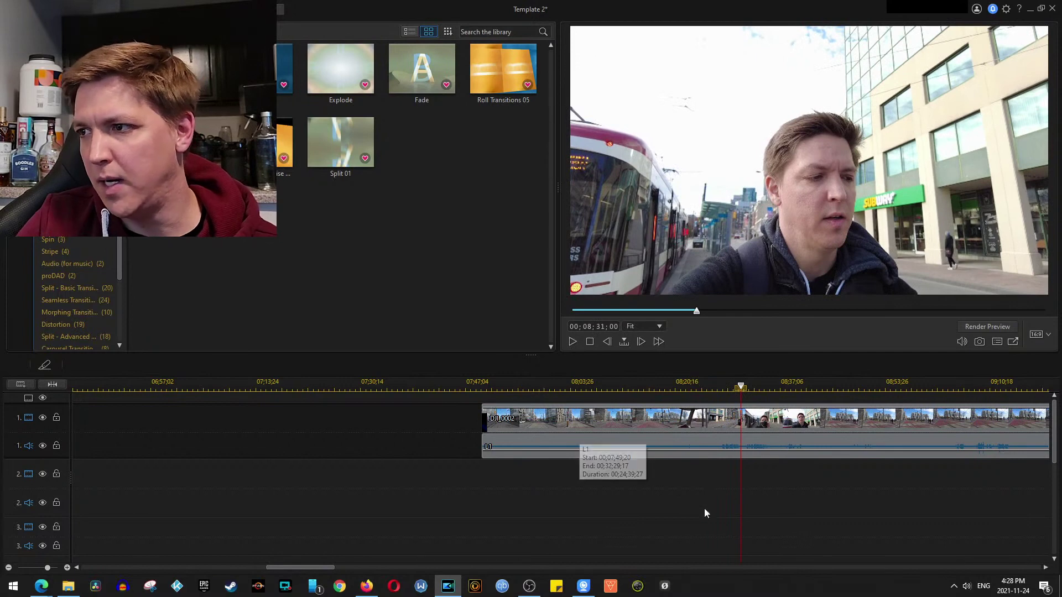
Move DJI_0002 and L1 together on track 1 to start at 00;02;42;07
drag(438, 416, 314, 439)
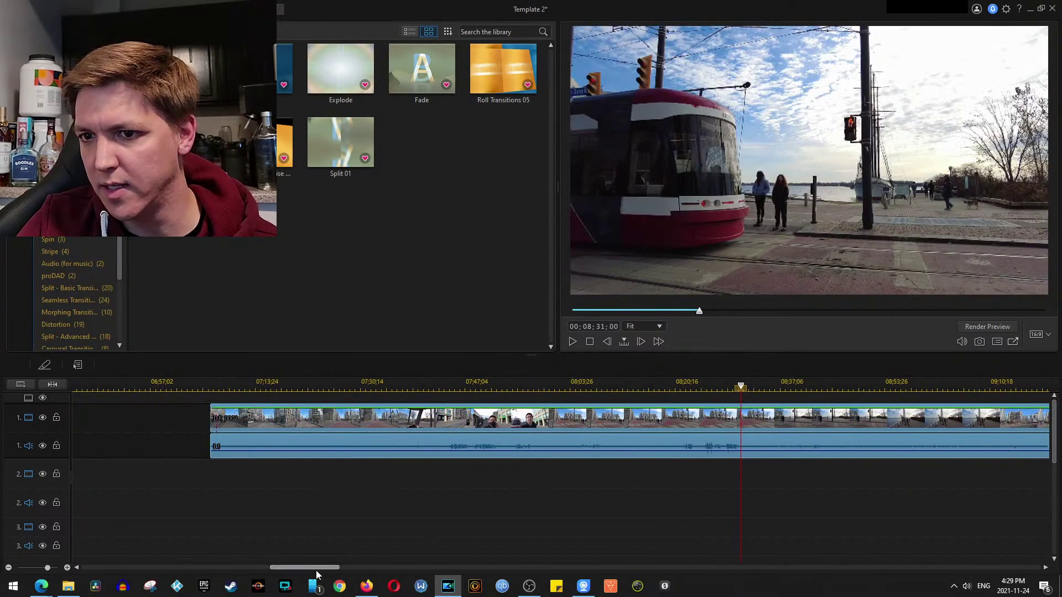
mouse_move(316, 570)
mouse_down()
mouse_move(516, 559)
mouse_move(297, 562)
mouse_move(310, 562)
mouse_up()
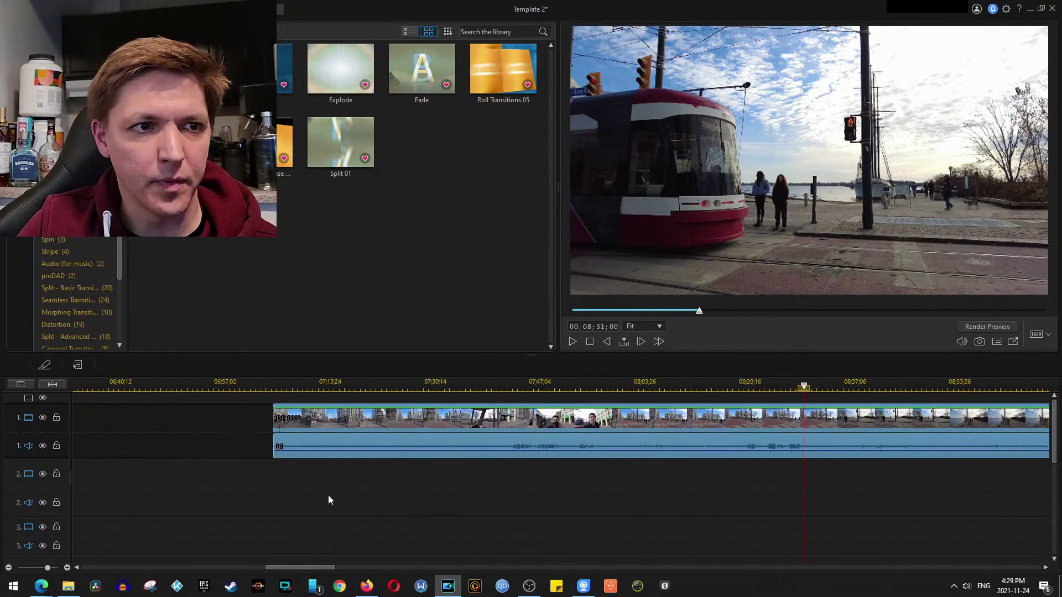
scroll(329, 500, down, 2)
scroll(320, 500, down, 2)
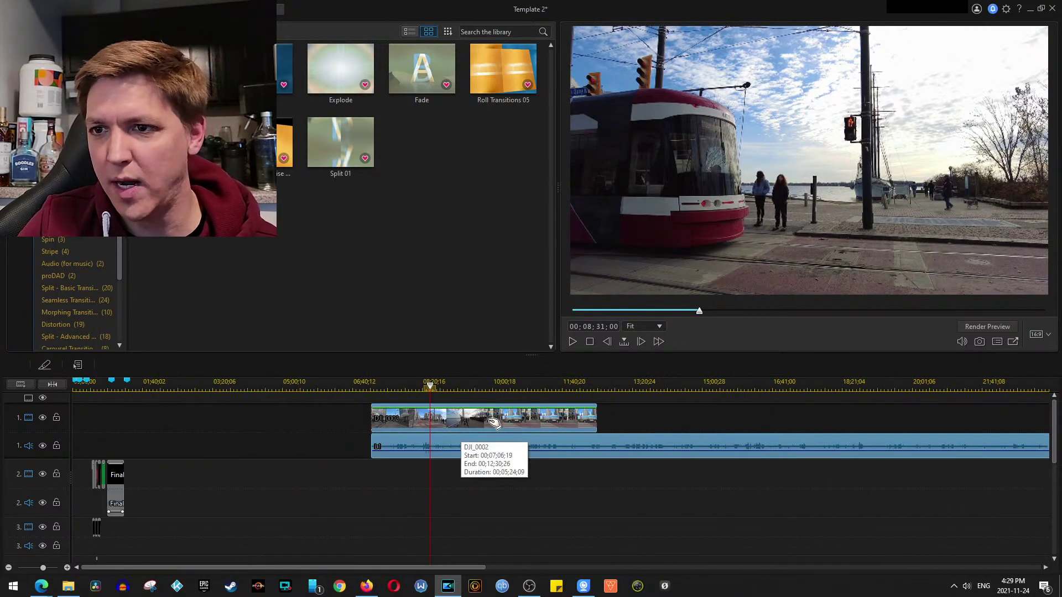
drag(466, 432, 311, 440)
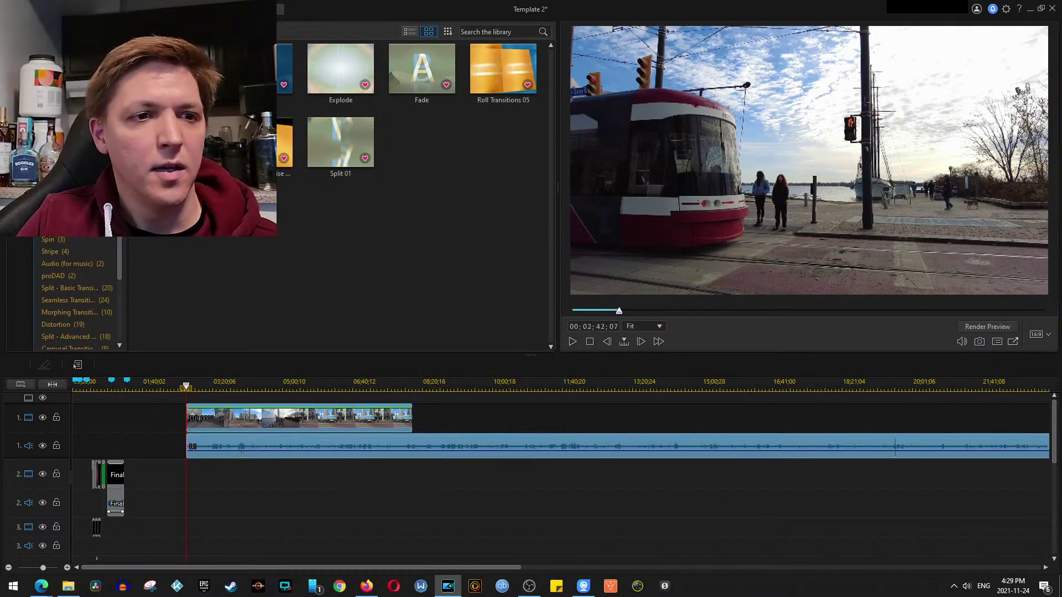
Add DJI_0003.MP4 through DJI_0011.MP4 from the walk's Videos folder to track 2, starting where DJI_0002 ends
key(alt+Tab)
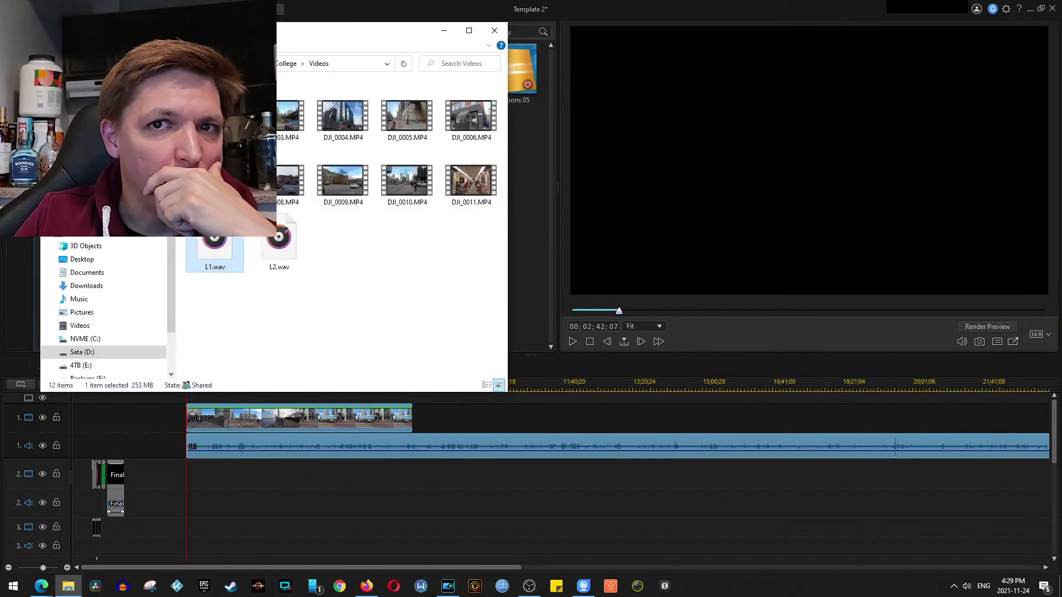
click(292, 117)
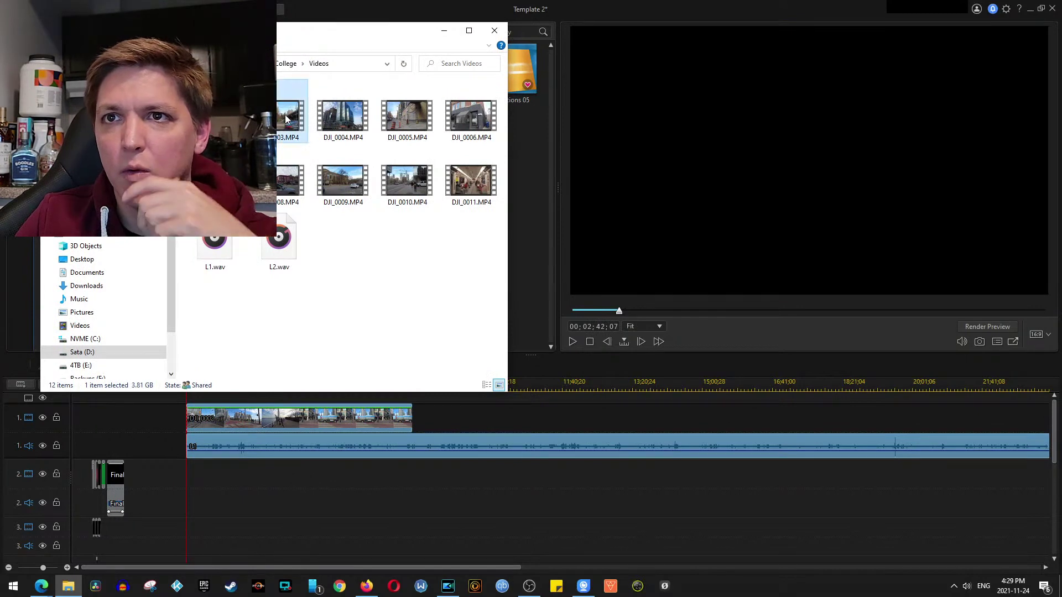
shift+click(466, 184)
drag(467, 184, 464, 479)
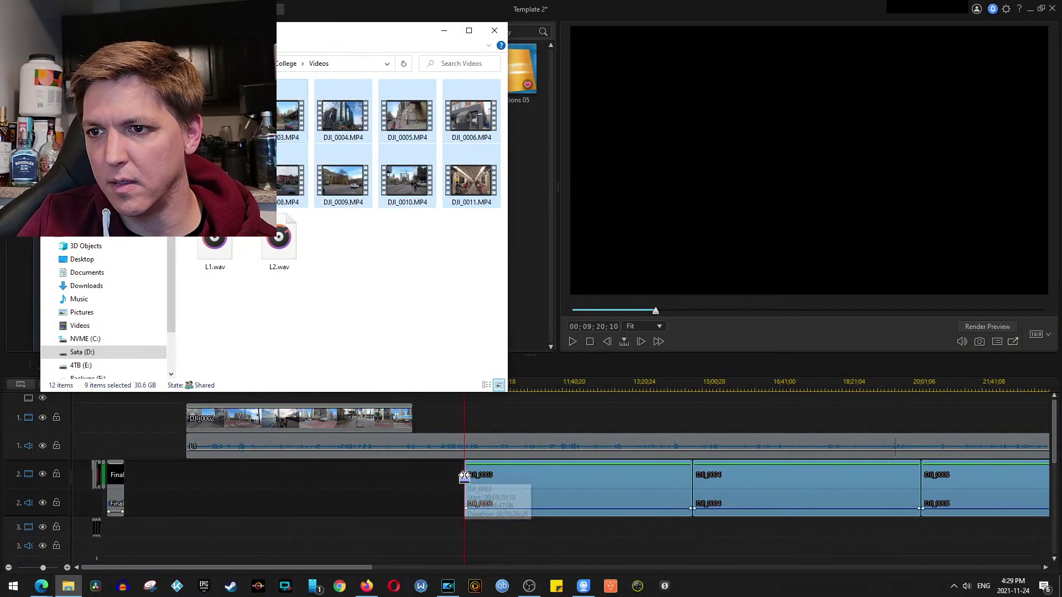
click(678, 4)
drag(498, 480, 448, 480)
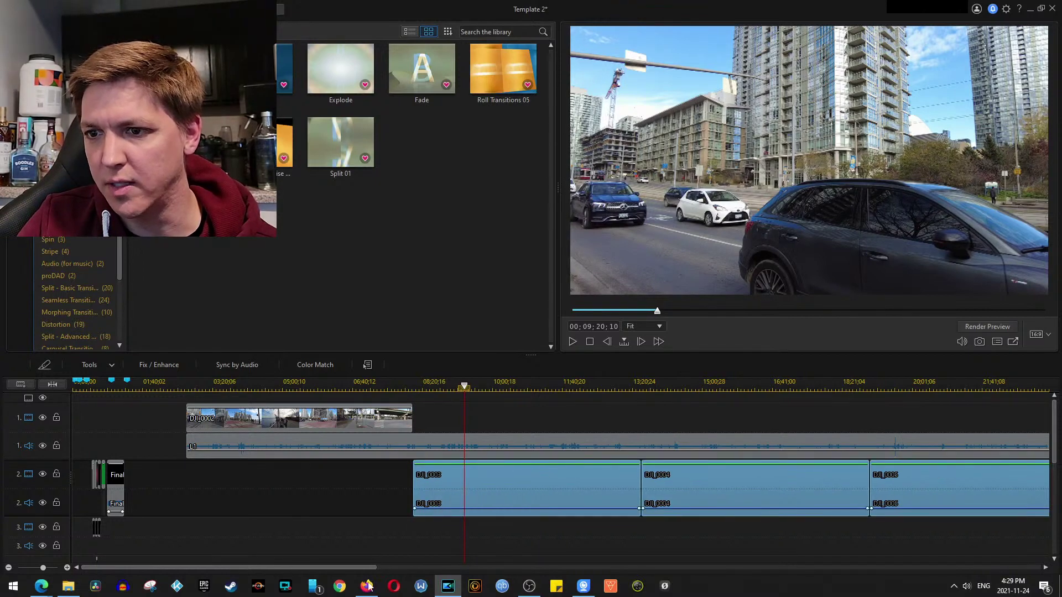
click(403, 565)
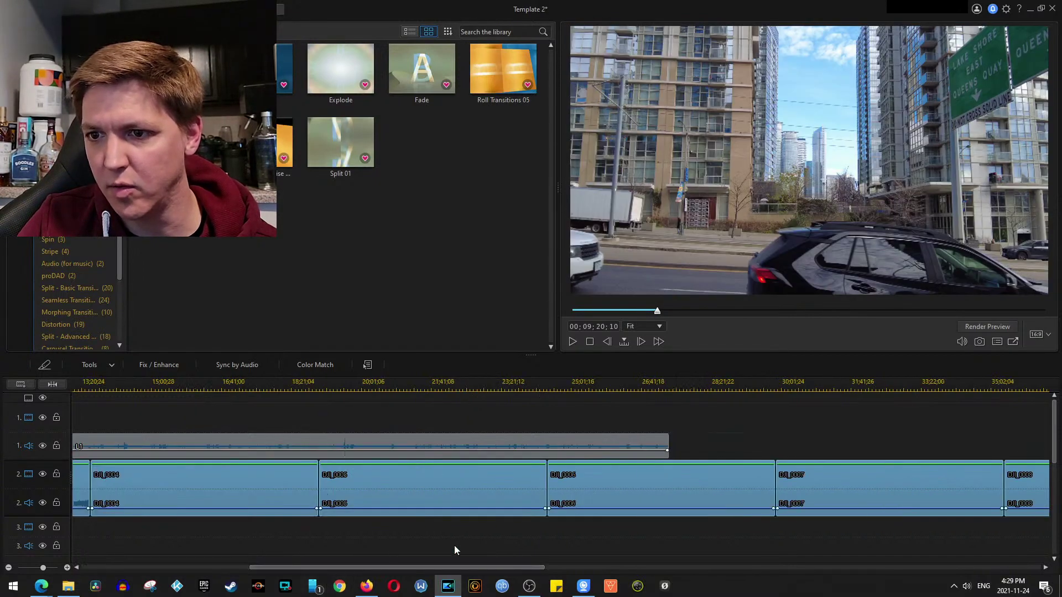
Add the L2 recording to audio track 1 directly after L1, and play the walk footage with it around 00;48;42
click(499, 567)
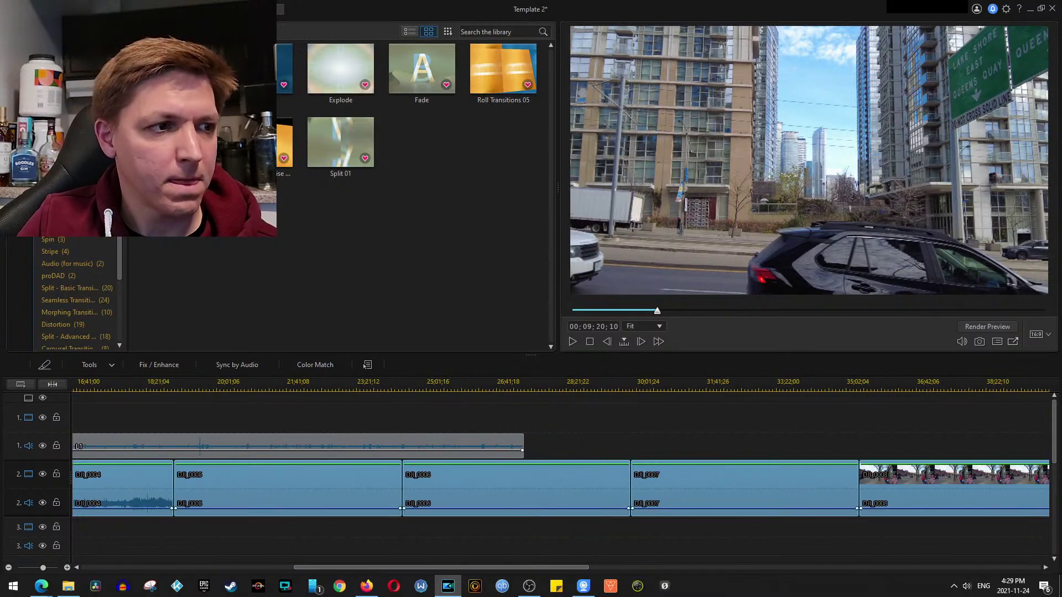
key(alt+Tab)
drag(279, 244, 562, 446)
drag(569, 568, 791, 567)
click(703, 392)
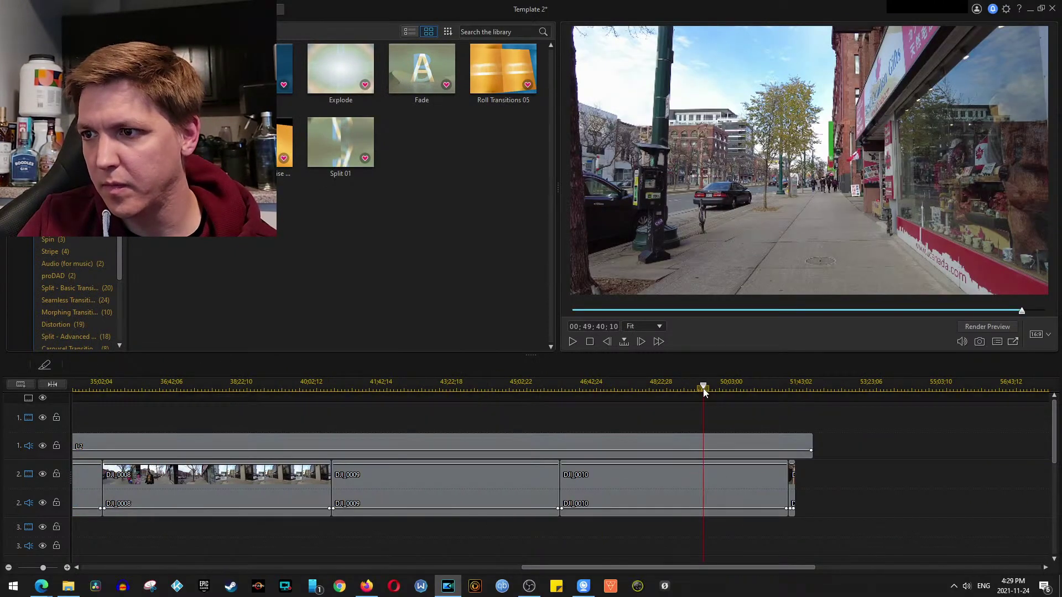
key(space)
click(791, 386)
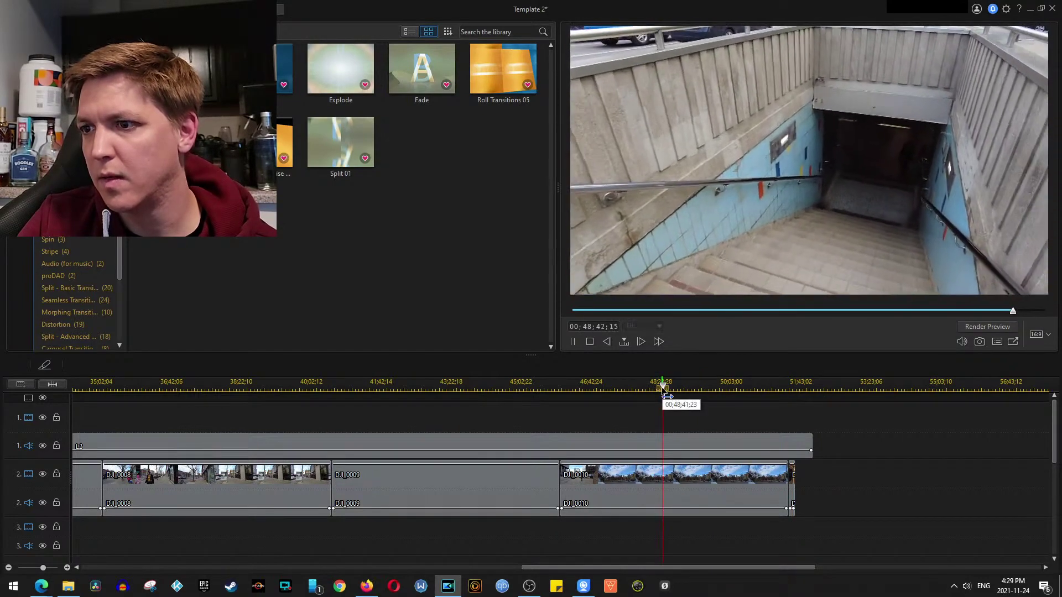
key(space)
Unlink the video and audio of DJI_0003 through DJI_0011 on track 2
key(minus)
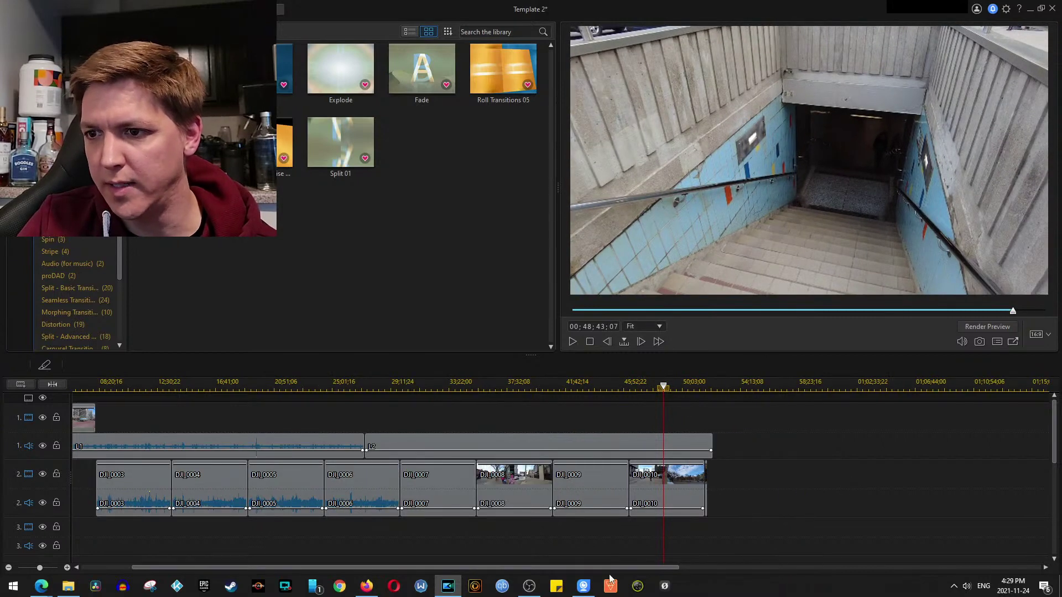
drag(610, 568, 560, 568)
drag(891, 484, 215, 487)
right_click(219, 483)
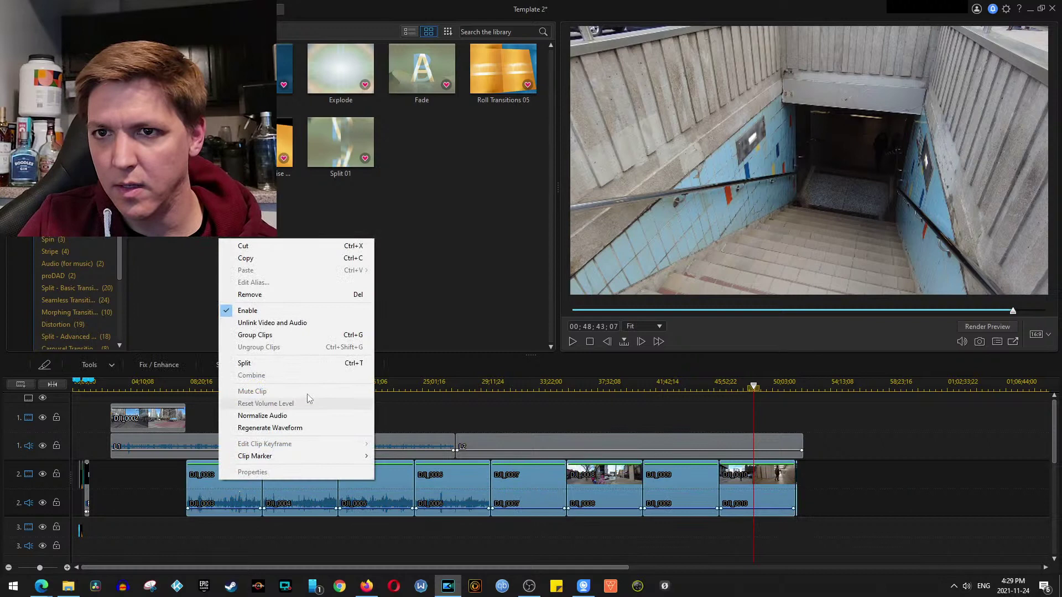
click(319, 323)
Delete the camera audio of DJI_0003 through DJI_0011, leaving the gap, and move their videos to track 1 directly after DJI_0002
drag(857, 494, 238, 505)
key(Delete)
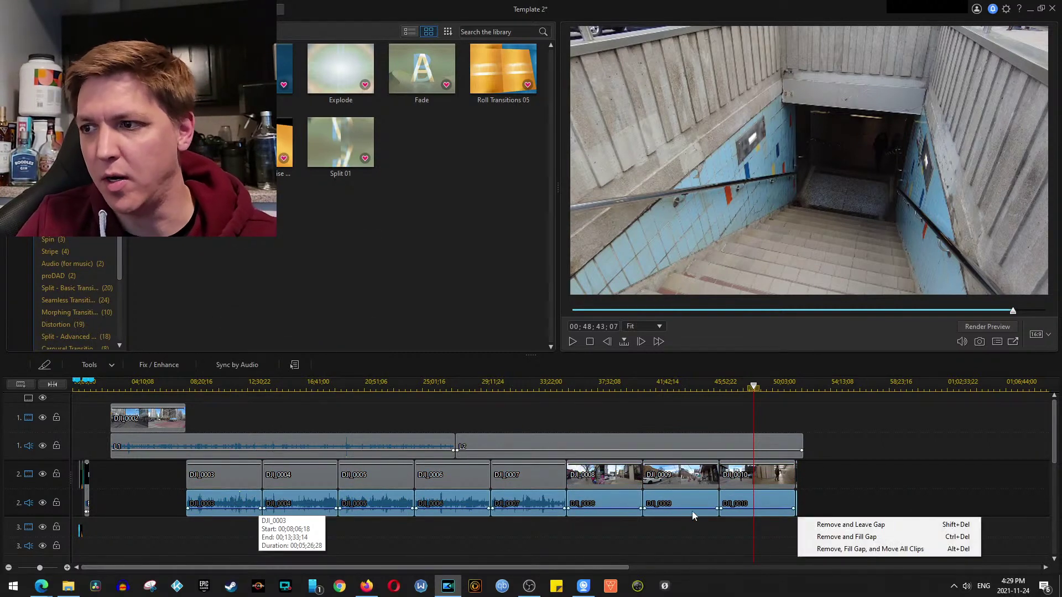
click(830, 526)
drag(467, 477, 236, 441)
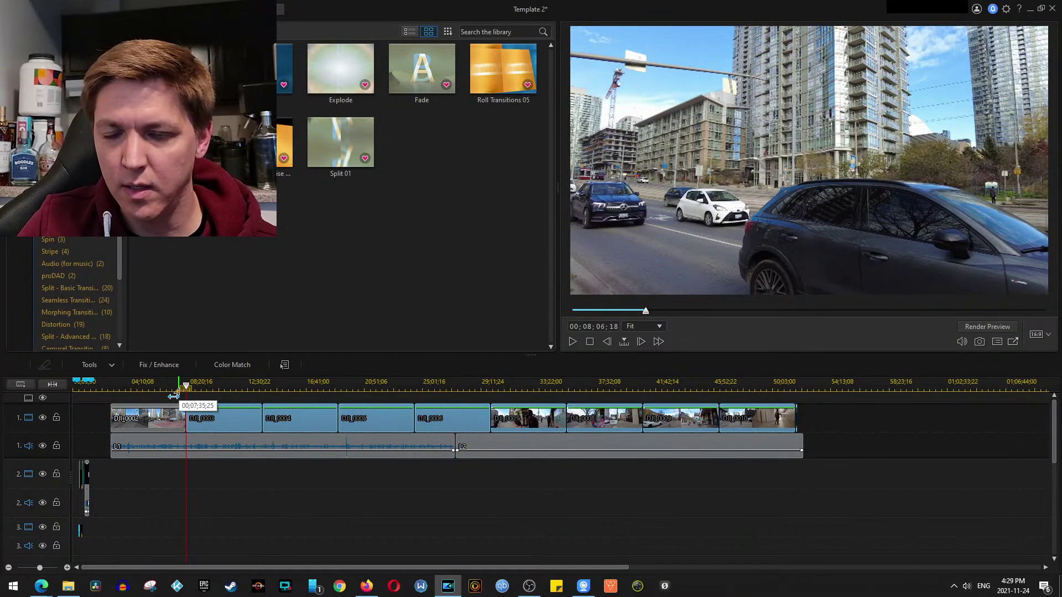
Place the playhead at the end of DJI_0011, at 00;51;52;15
scroll(220, 416, up, 2)
scroll(219, 416, down, 2)
drag(346, 571, 767, 560)
click(645, 393)
scroll(656, 437, up, 3)
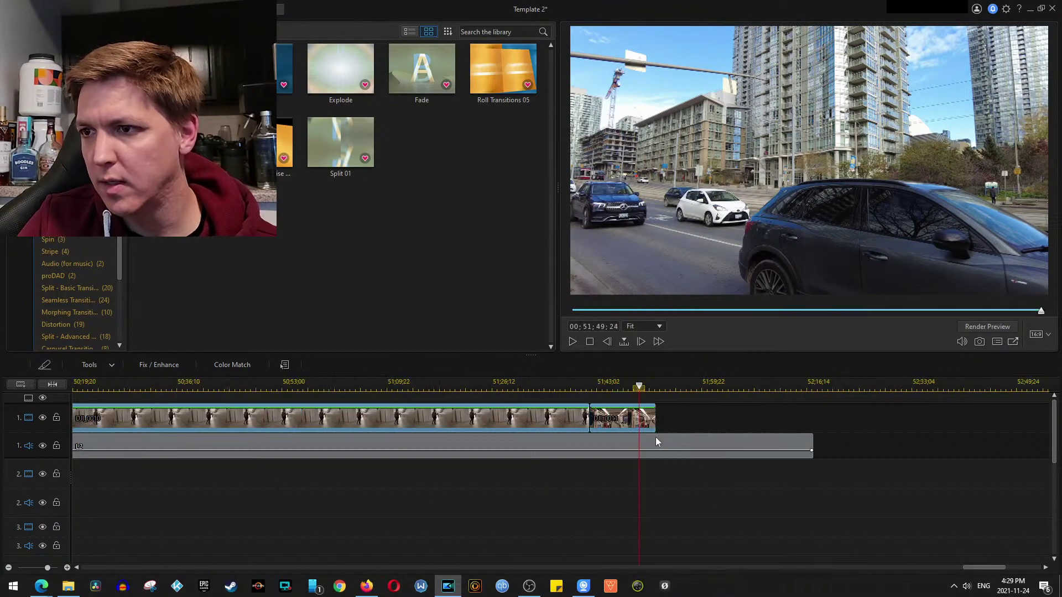
click(792, 387)
scroll(805, 430, up, 4)
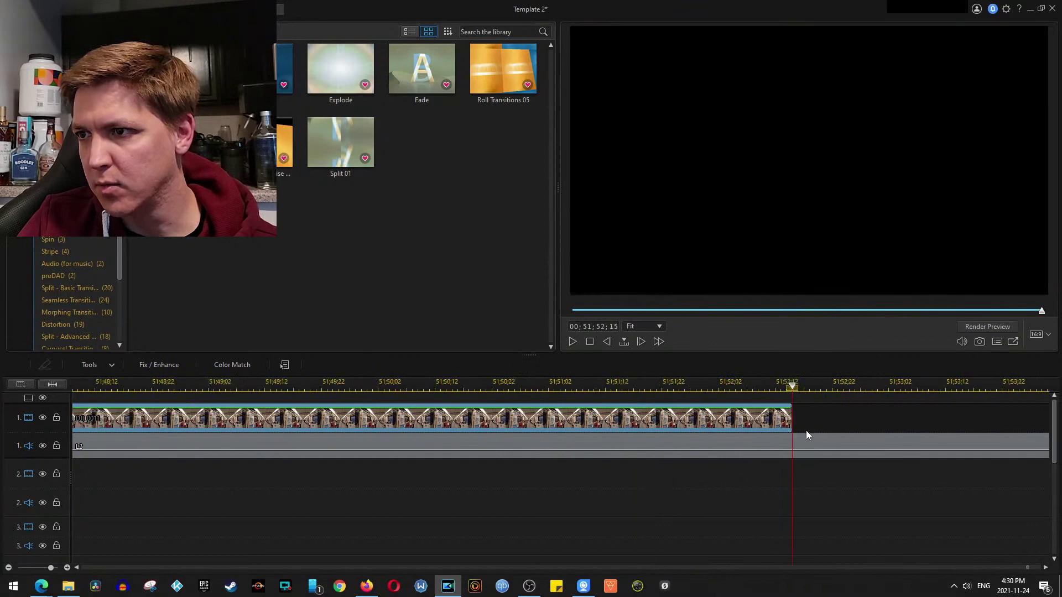
Split the L2 audio at 00;51;53;14, about one second past the end of DJI_0011
click(838, 442)
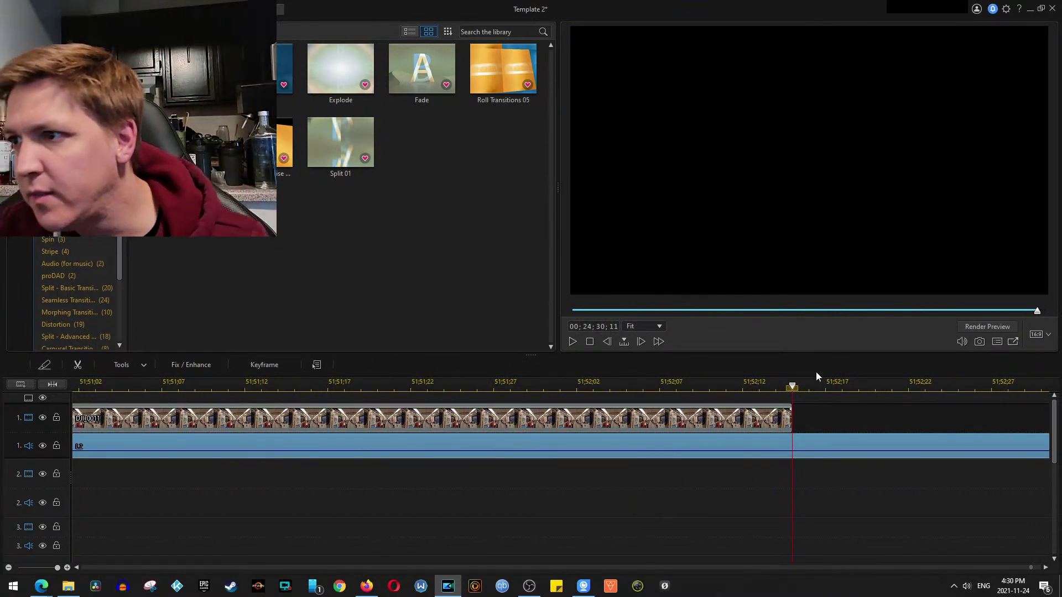
key(space)
key(space)
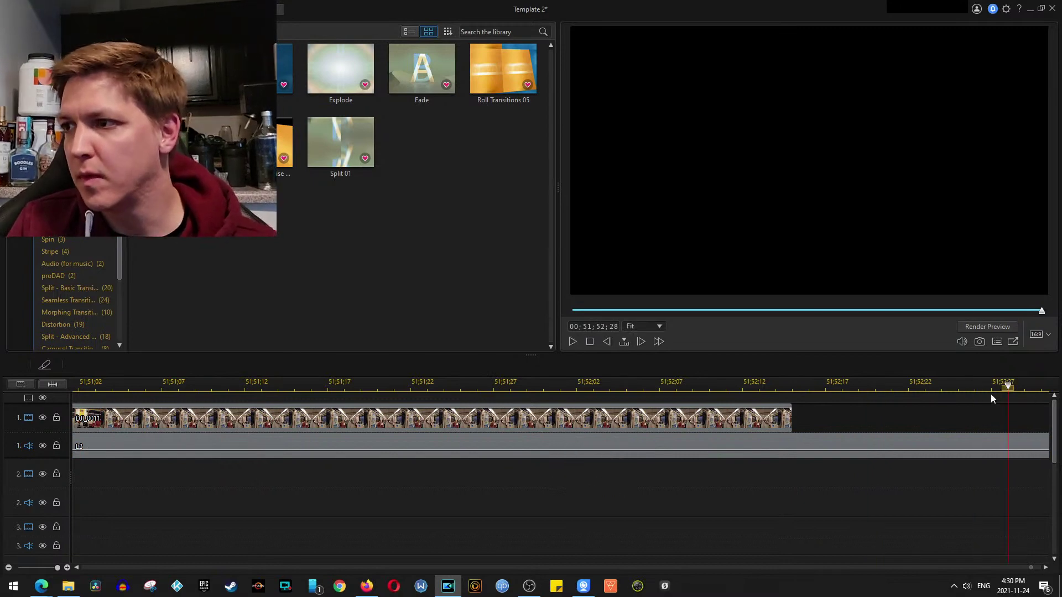
click(974, 445)
key(space)
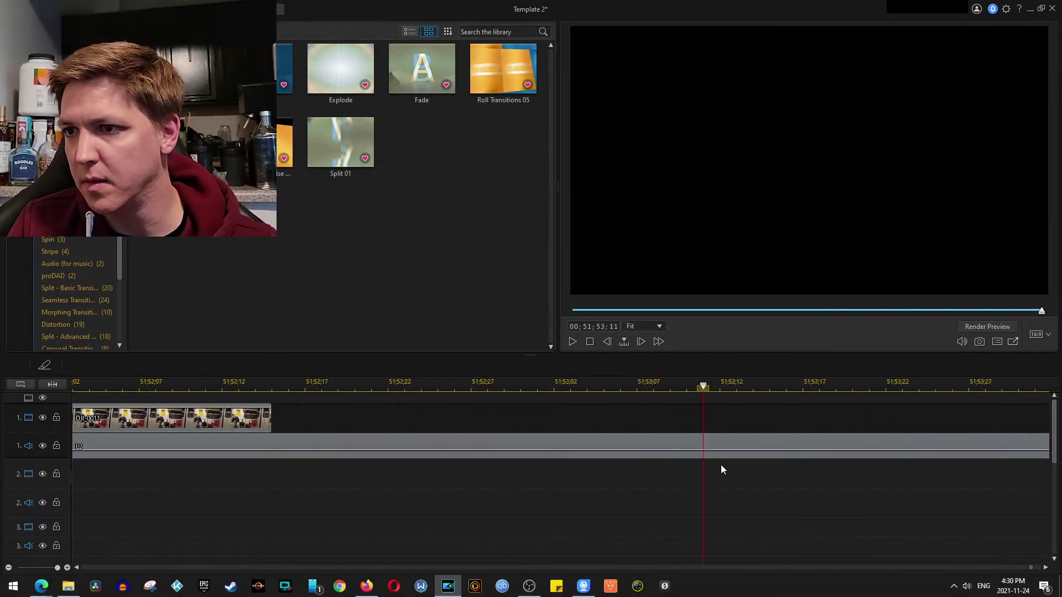
click(783, 441)
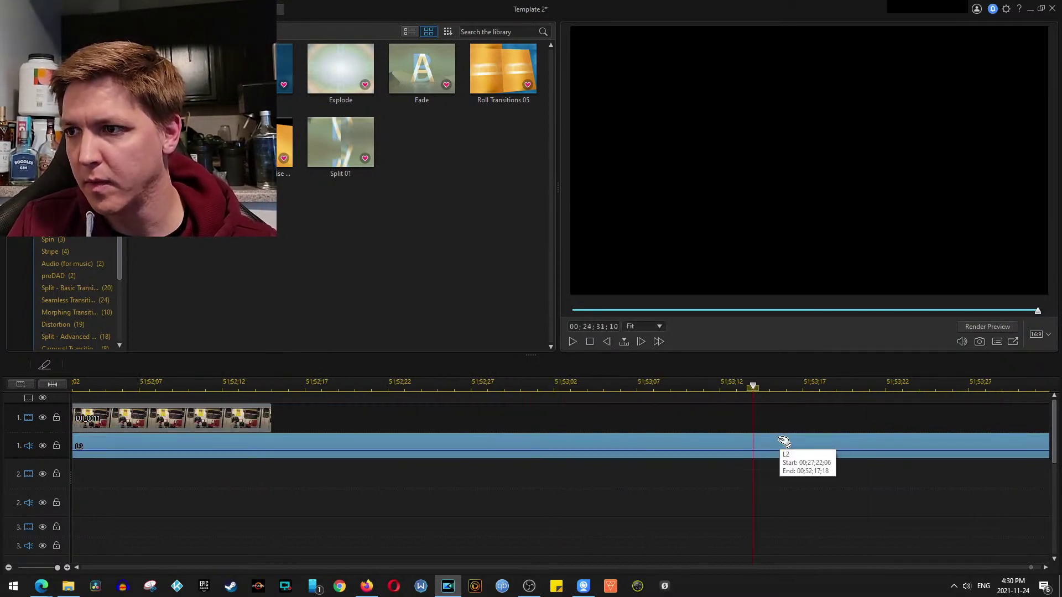
scroll(315, 442, down, 3)
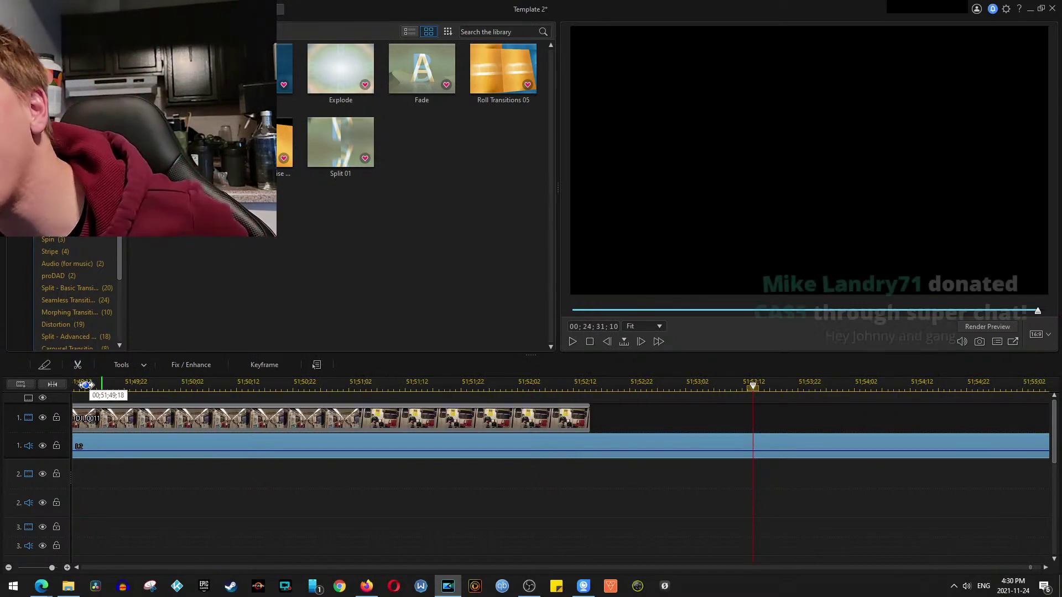
click(53, 363)
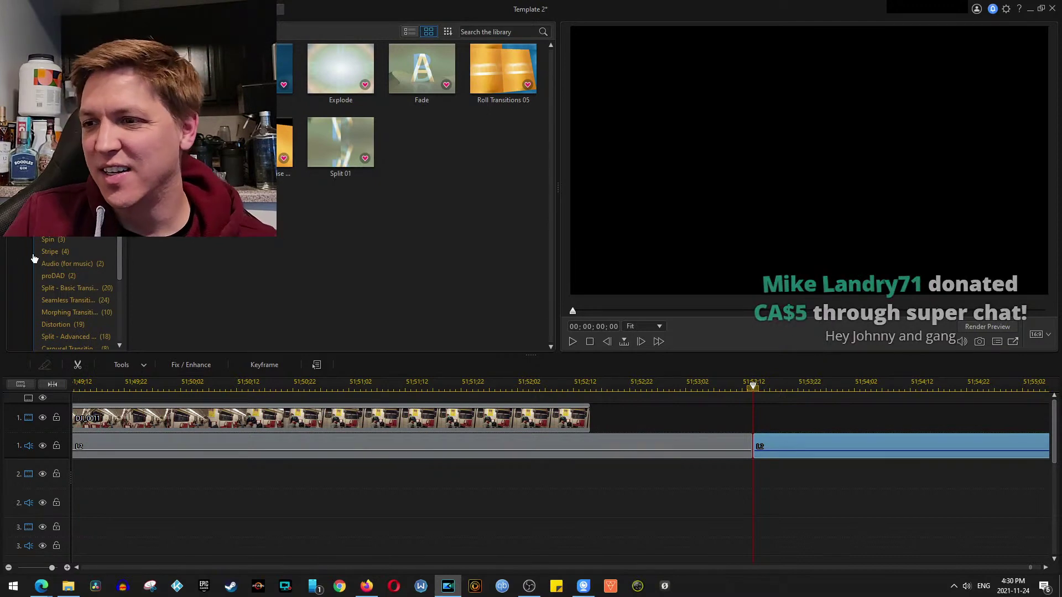
Remove the leftover piece of L2 after the split
scroll(592, 427, down, 4)
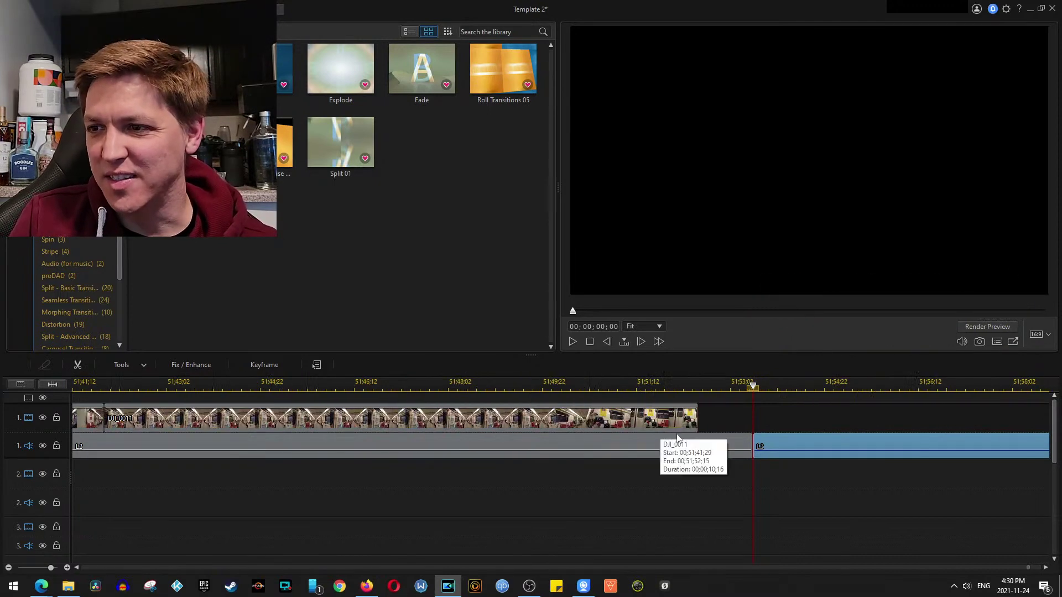
right_click(831, 449)
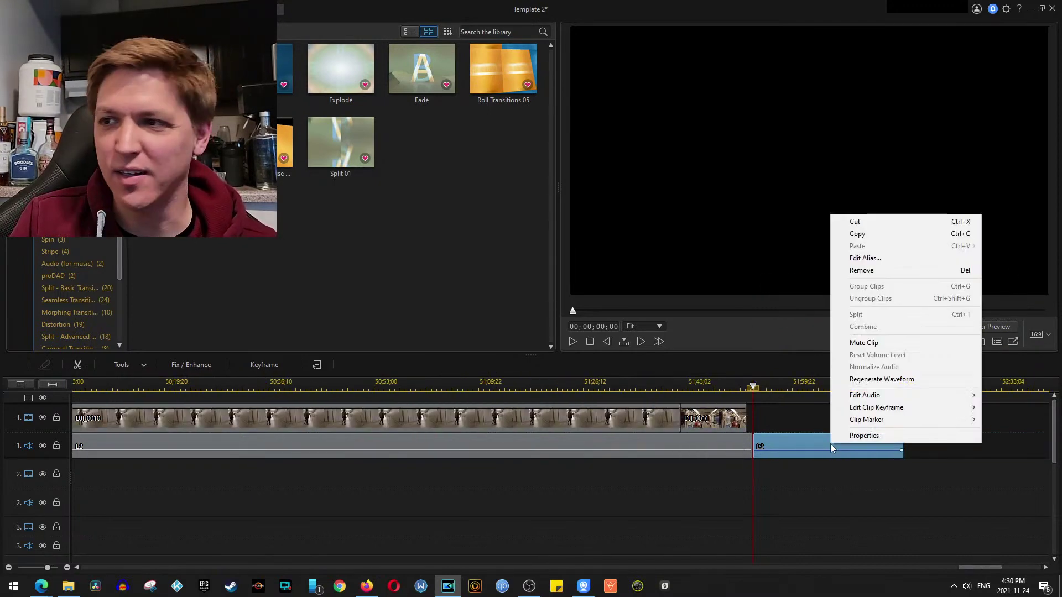
click(914, 272)
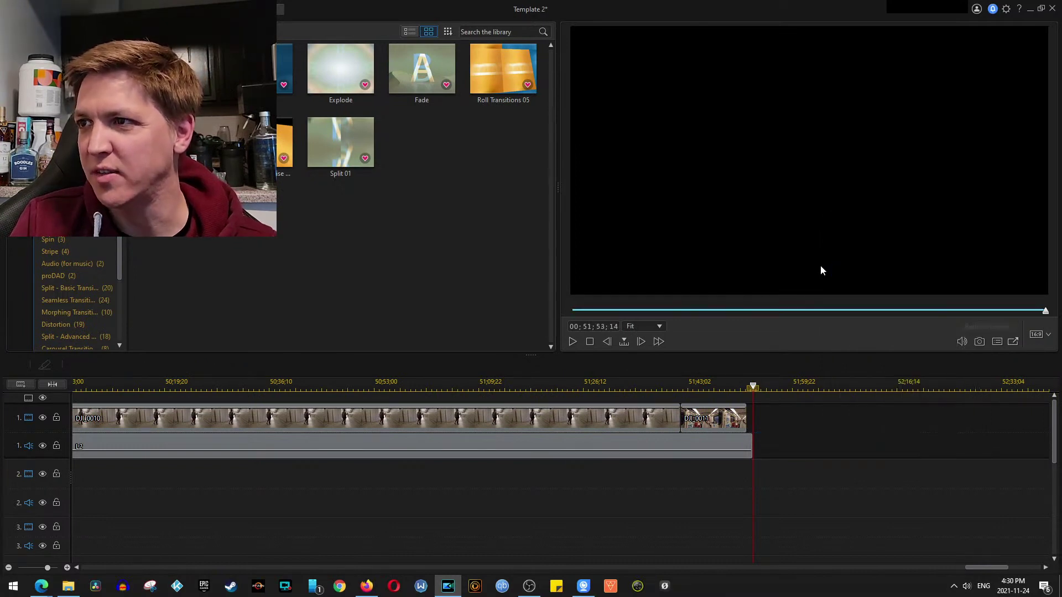
Move all walk videos and the L1 and L2 audio on track 1 together to start at 00;00;00;00
scroll(718, 510, down, 5)
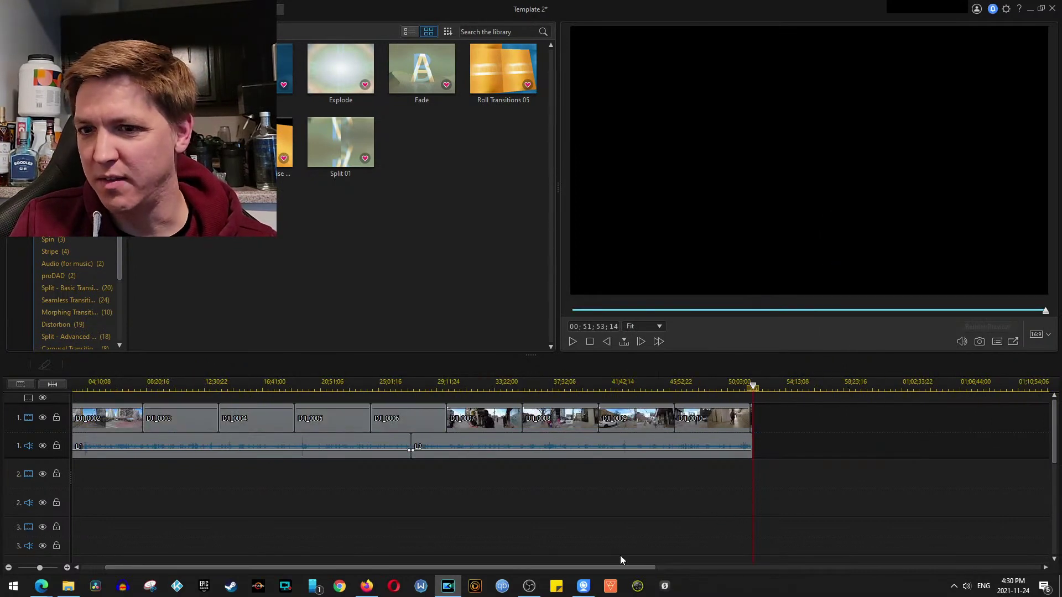
drag(545, 566, 403, 570)
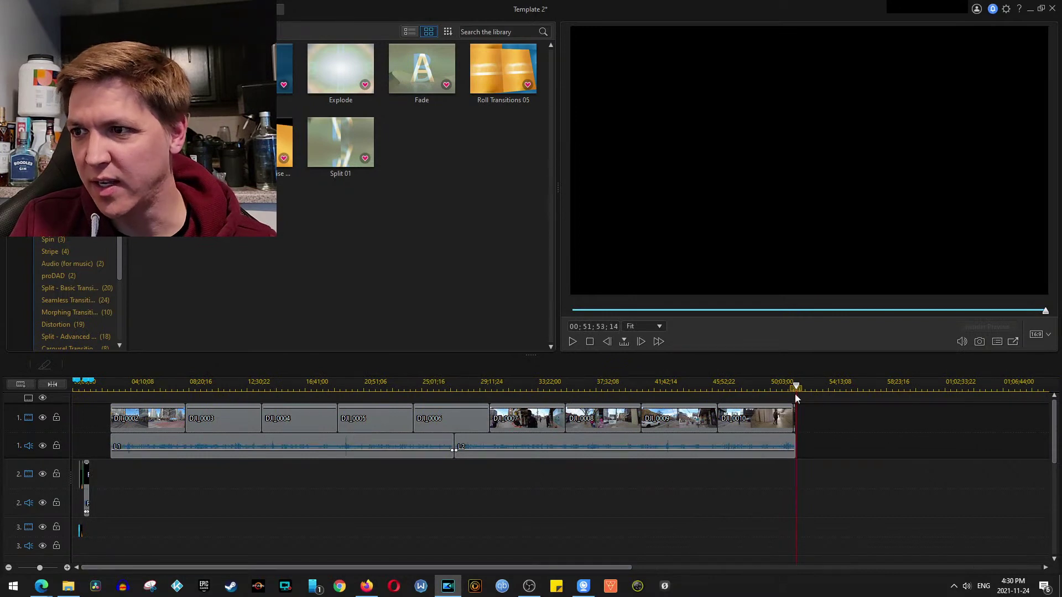
drag(829, 417, 148, 445)
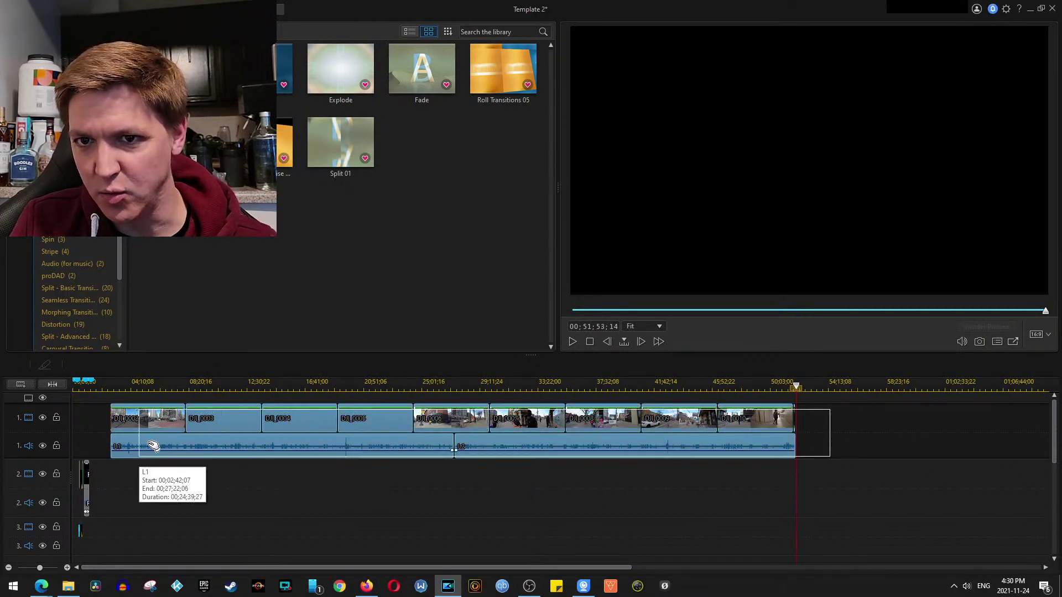
drag(211, 424, 174, 426)
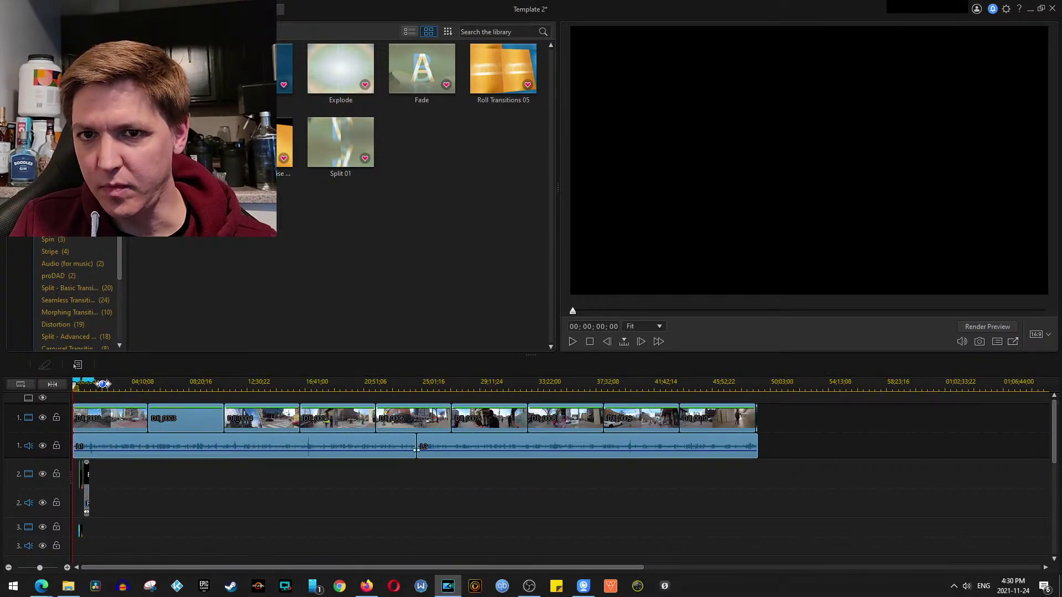
Add a Fade transition to the beginning of DJI_0002 and start playback from there
click(104, 383)
scroll(149, 465, up, 5)
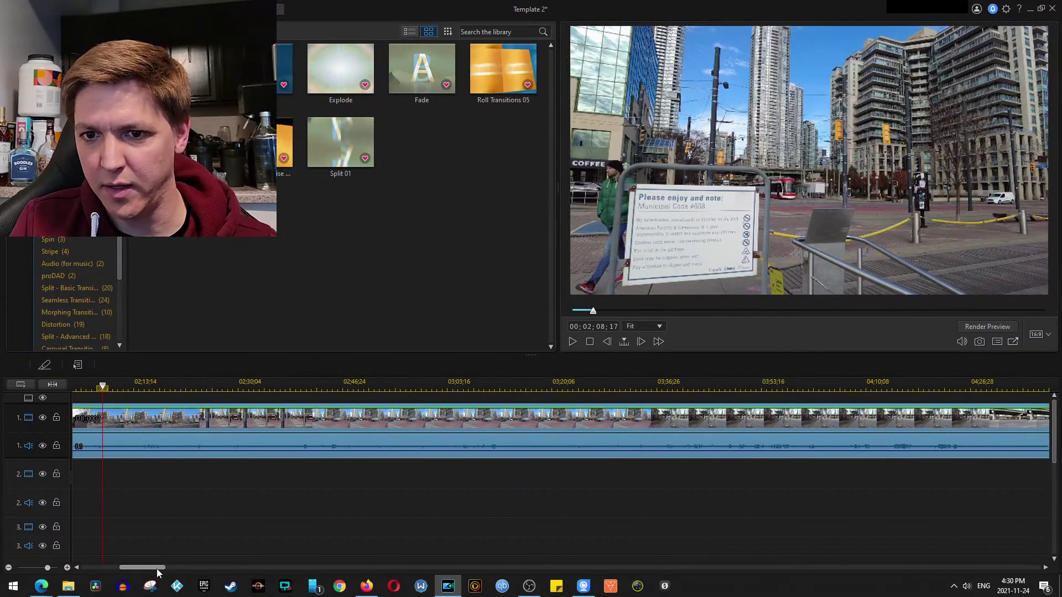
drag(157, 568, 118, 568)
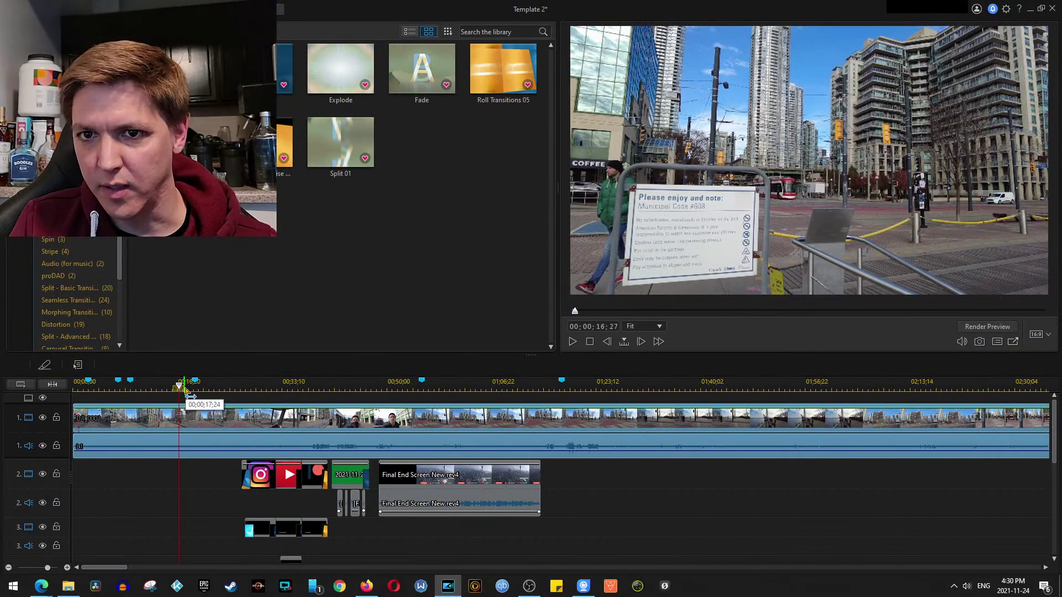
click(188, 393)
click(139, 429)
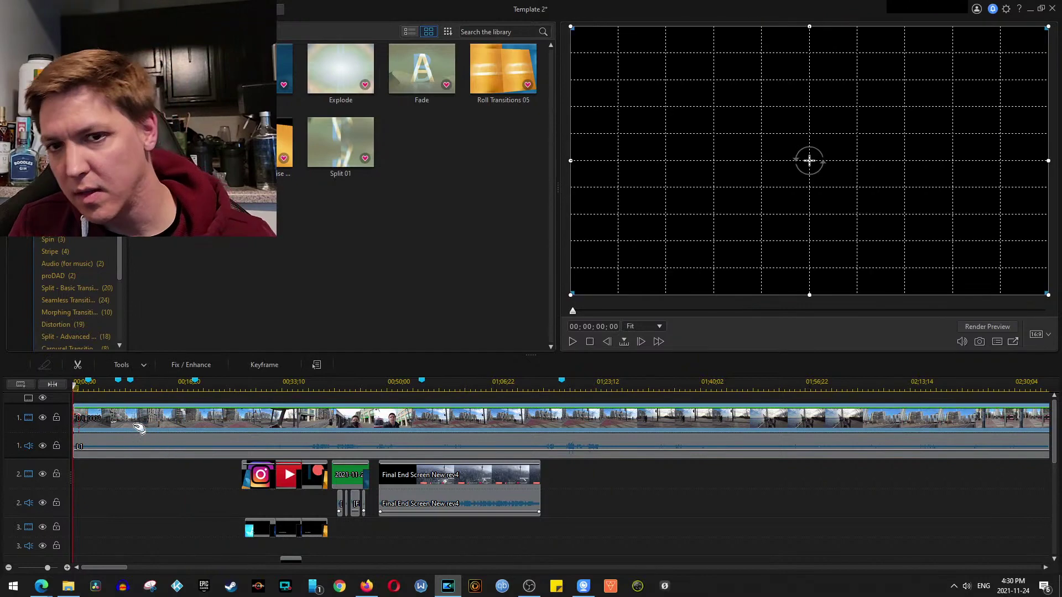
key(space)
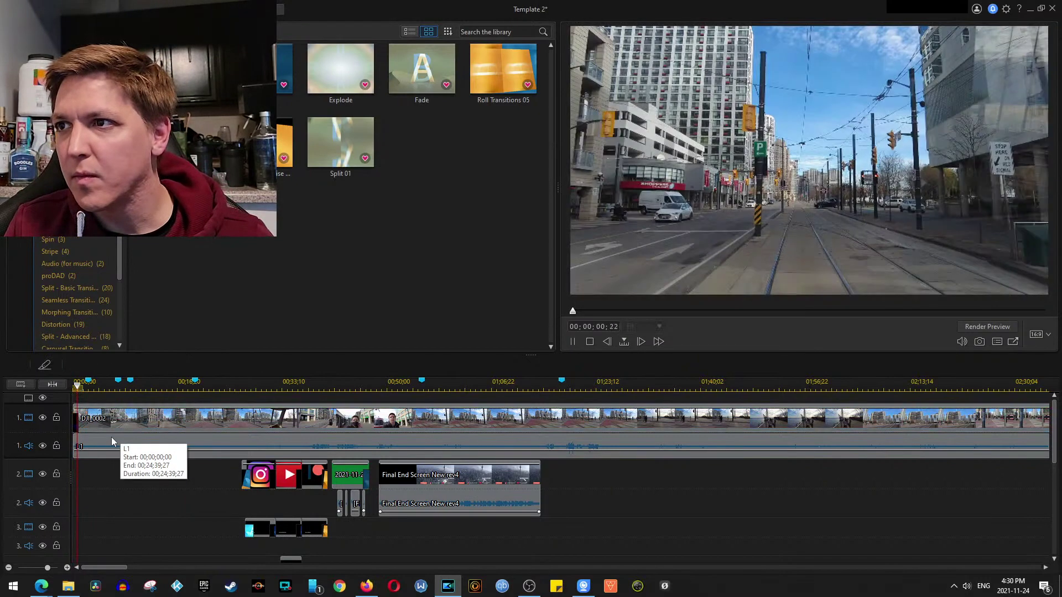
Fade in L1's volume over about the first second with two volume keyframes, and play the opening up to about 00;00;07
scroll(98, 456, up, 5)
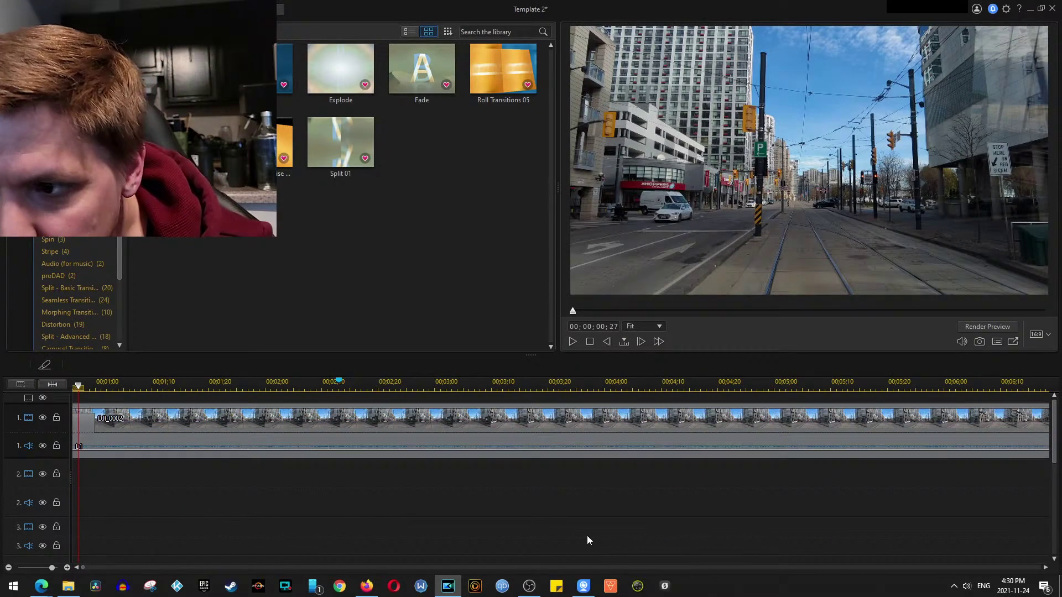
drag(84, 565, 78, 567)
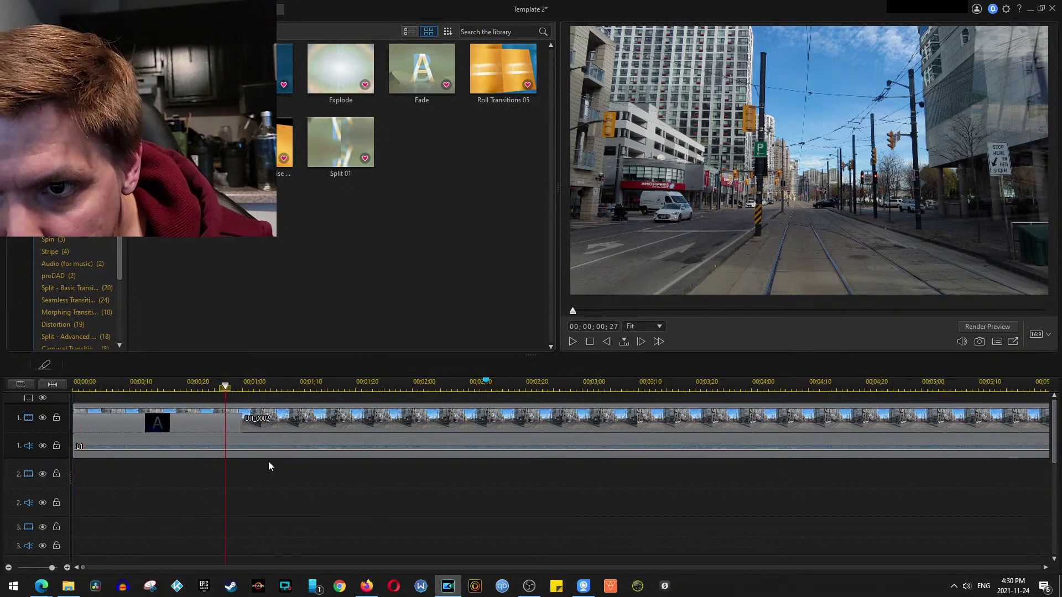
click(254, 447)
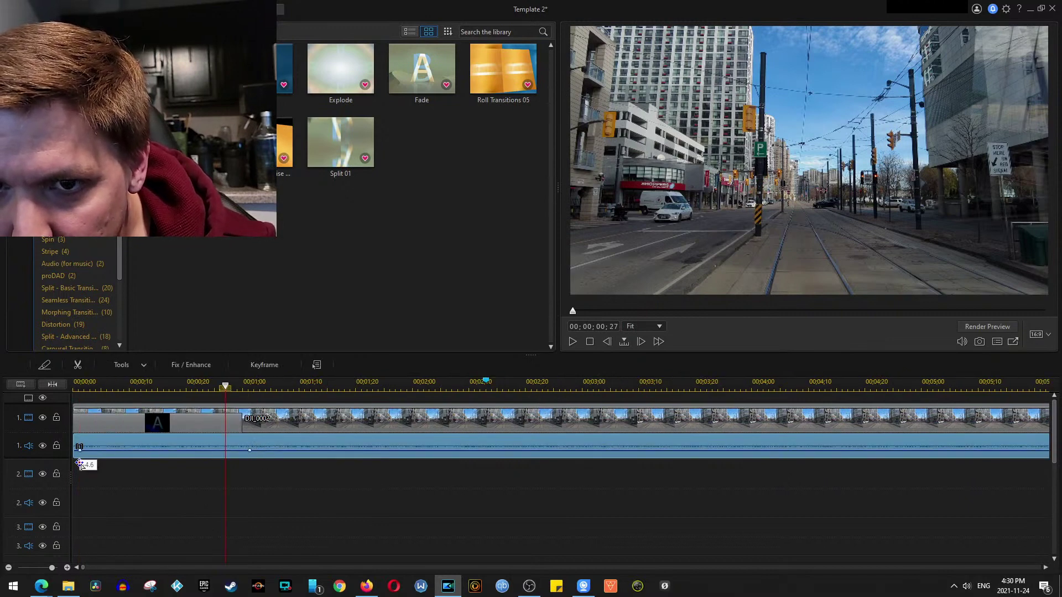
click(150, 495)
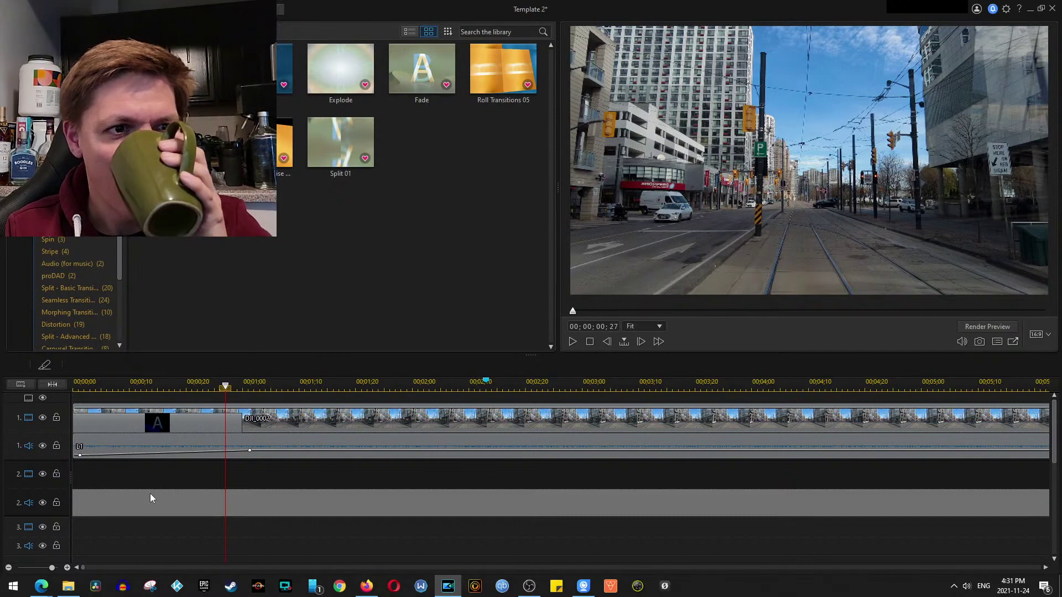
click(150, 494)
key(space)
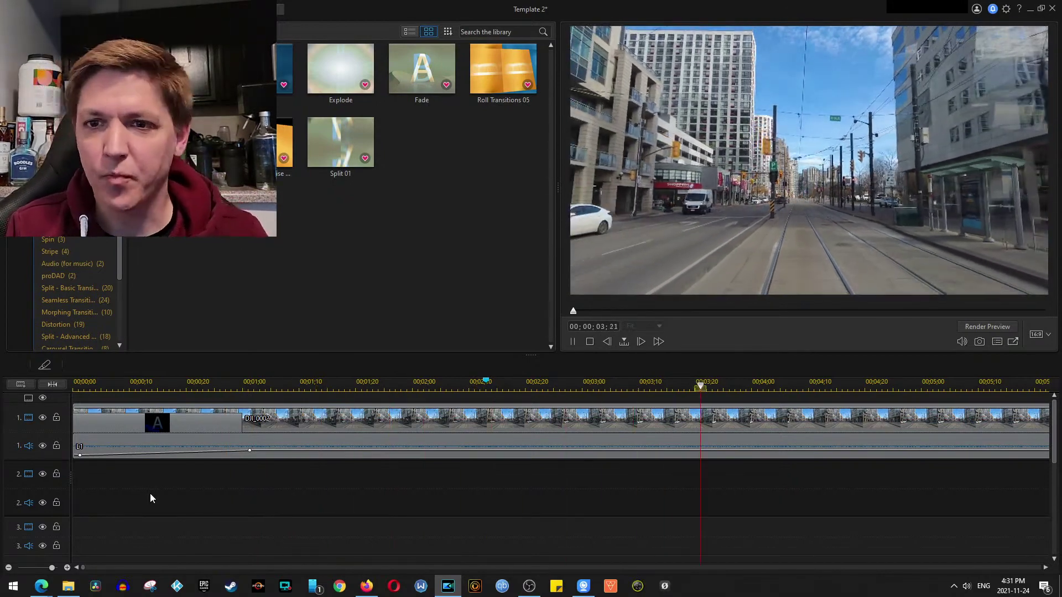
key(space)
scroll(280, 462, down, 5)
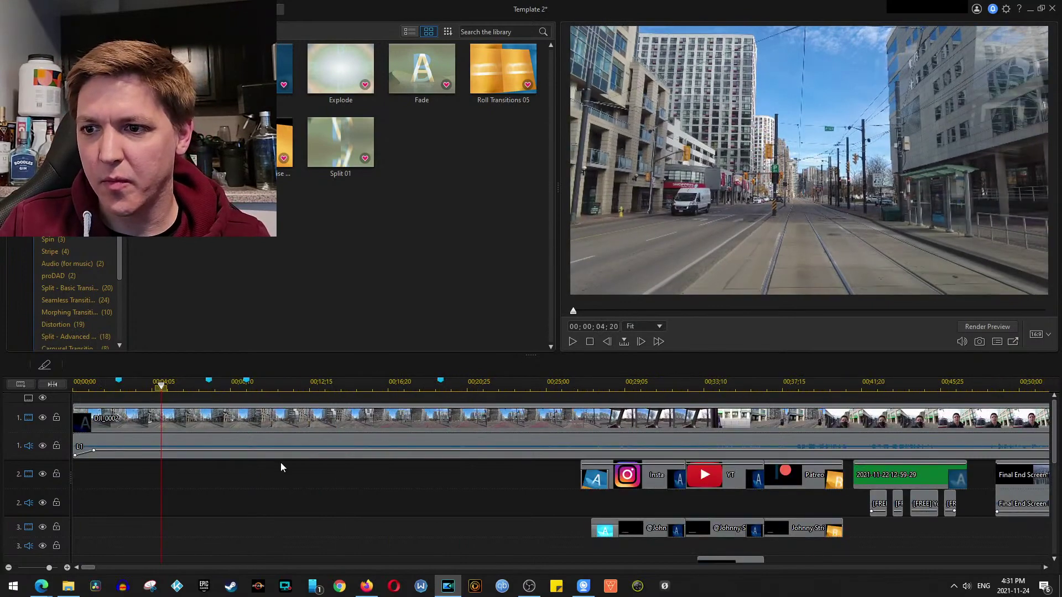
key(space)
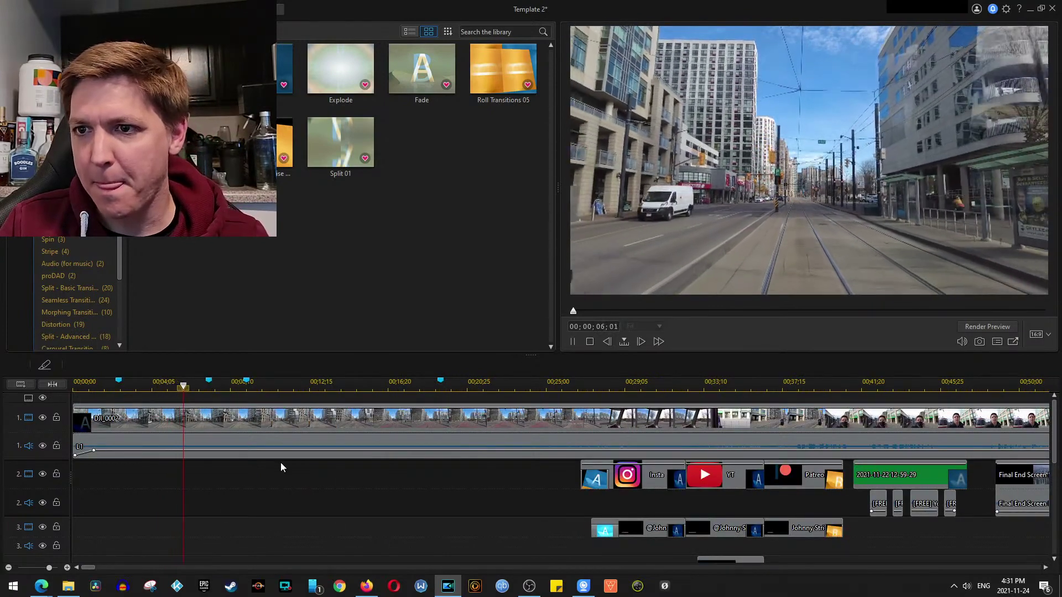
key(space)
Move the overlays, sound effects and end screen on tracks 2 to 4 together so they start around 00;01;40
scroll(402, 491, down, 3)
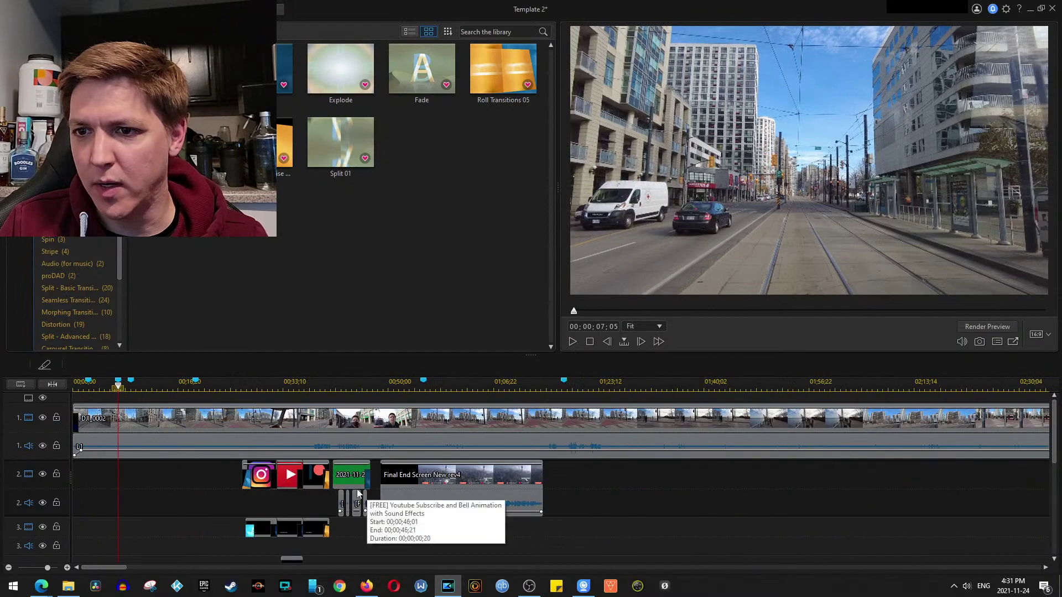
click(536, 498)
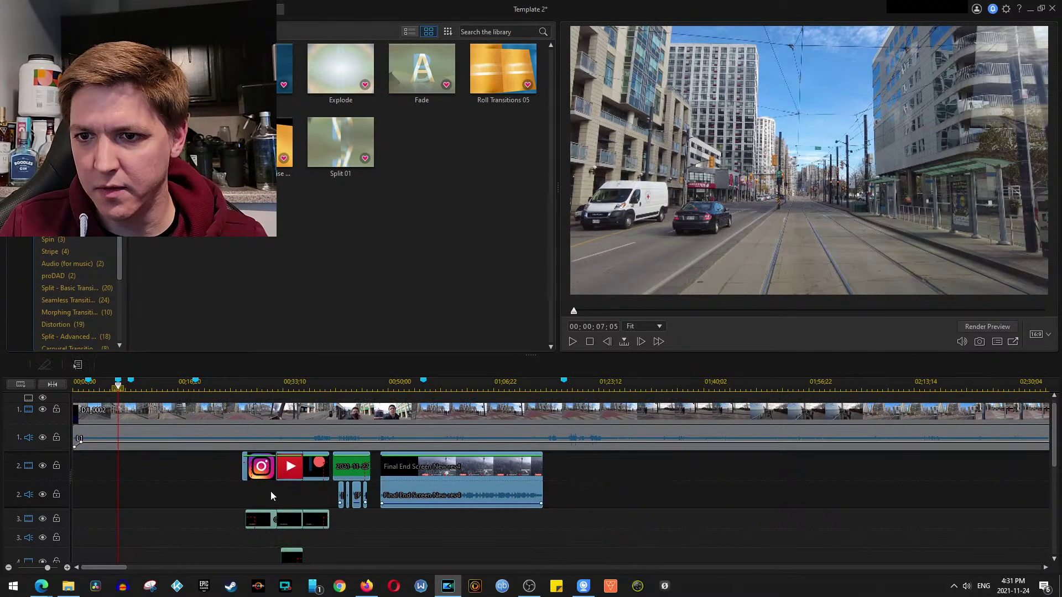
scroll(271, 475, down, 1)
drag(575, 464, 269, 566)
drag(290, 461, 751, 458)
Review the footage from the marker at 00;00;19;13 and skim ahead to the talking segment near 00;00;38
click(195, 382)
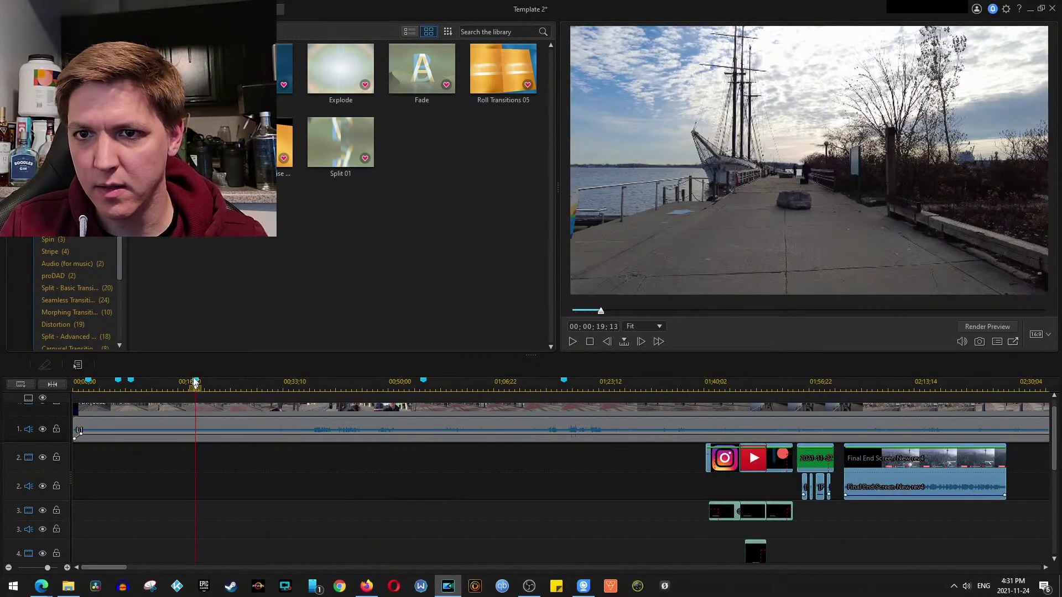
key(space)
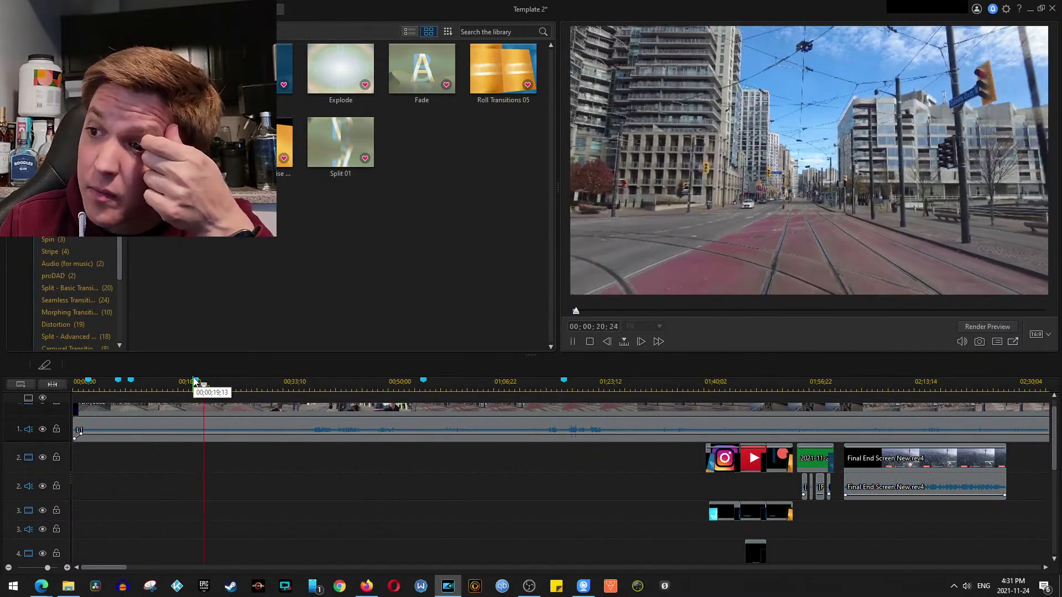
click(391, 380)
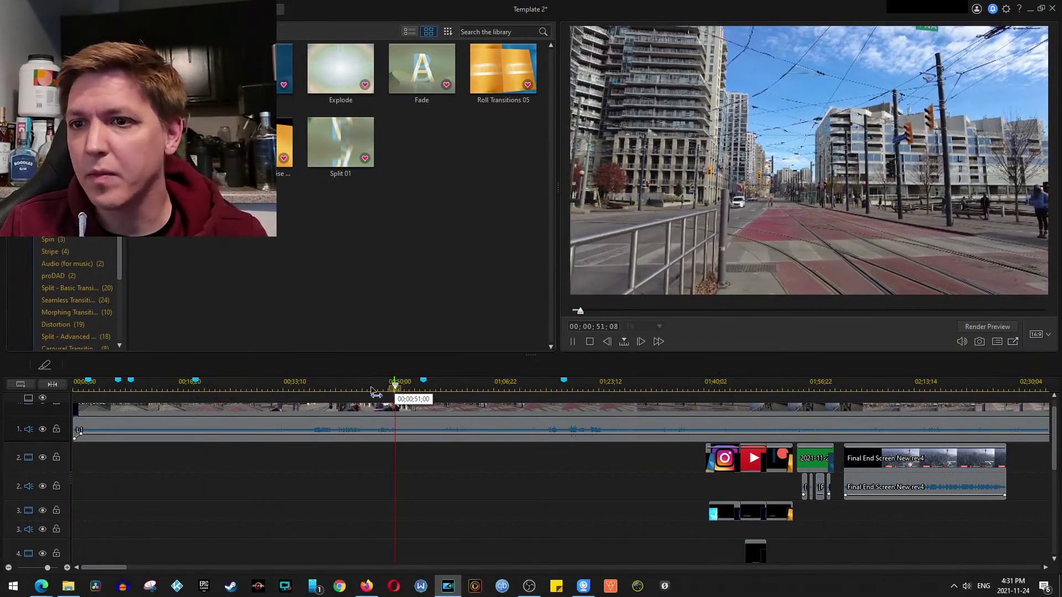
click(270, 381)
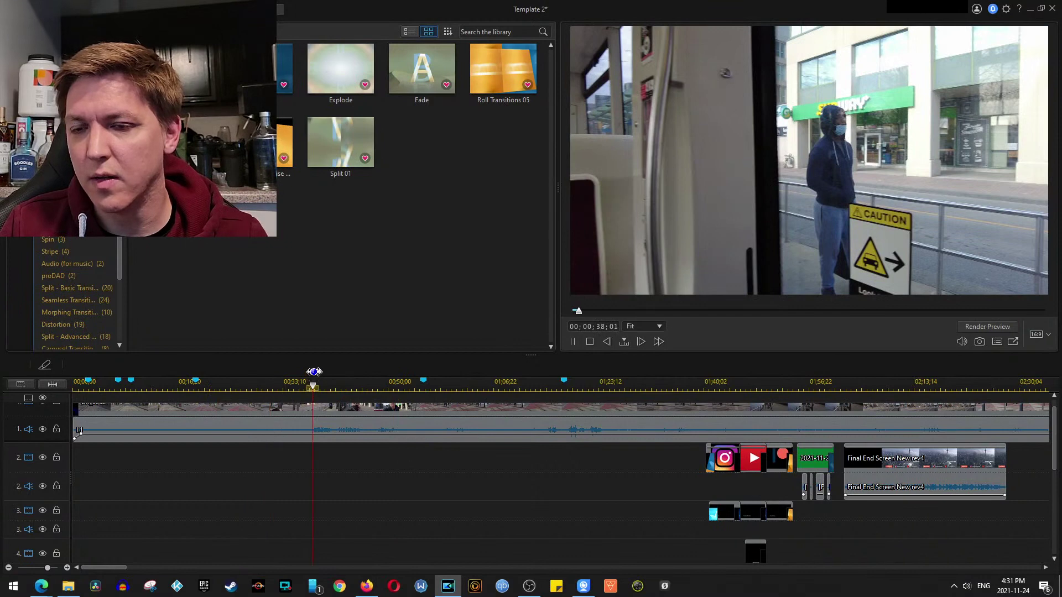
key(space)
Raise the volume of the L1 audio clip to about +4.9 and bring the following L2 clip to a matching level
click(365, 438)
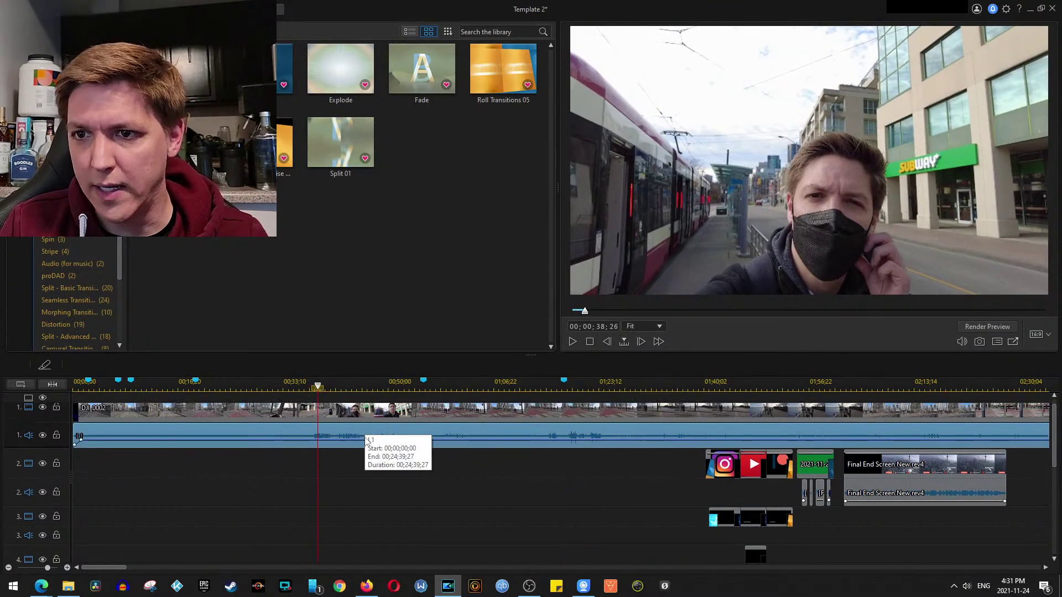
drag(365, 438, 365, 435)
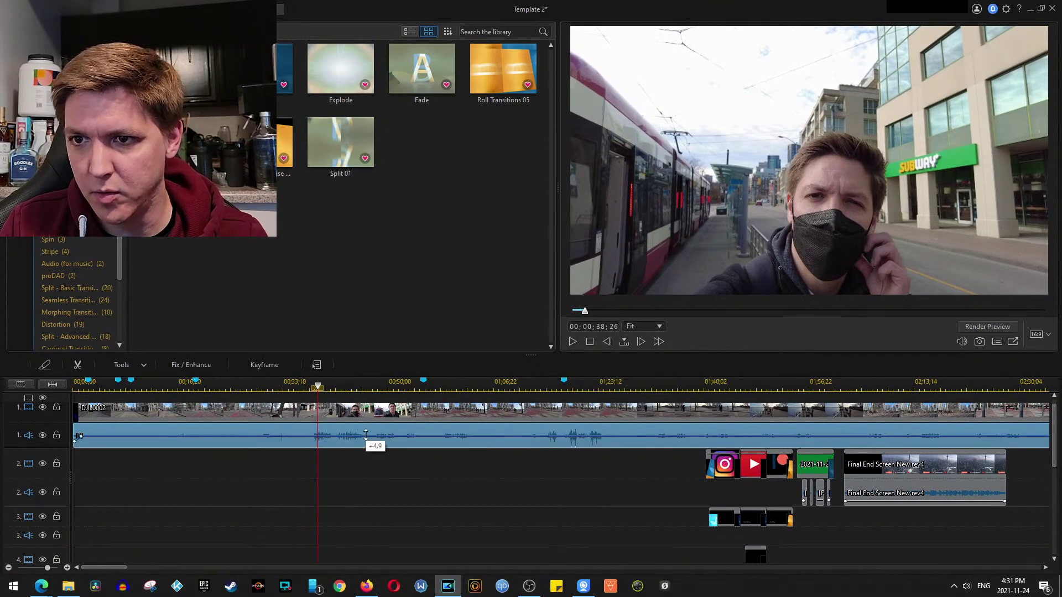
drag(111, 568, 529, 588)
click(817, 438)
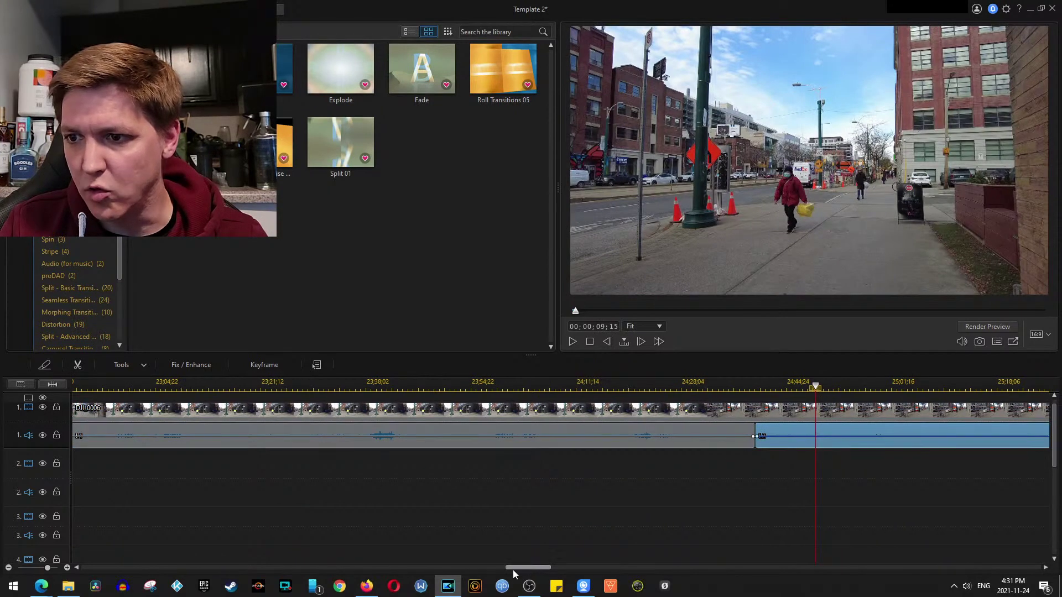
Play the talking segment from 00;00;39;03 to check the audio level, pausing at 00;00;46;19
drag(529, 568, 71, 562)
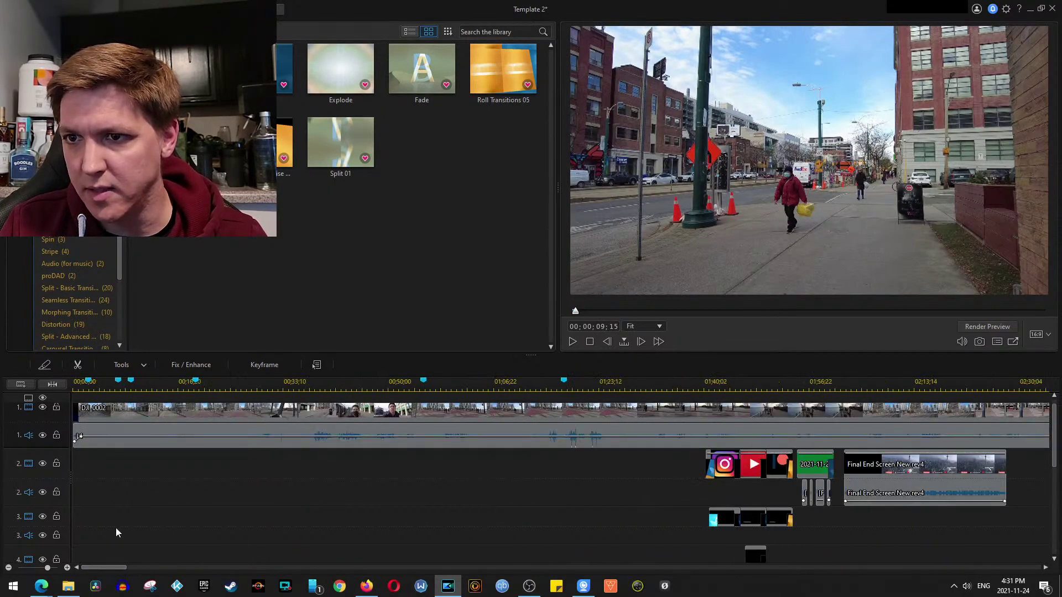
click(319, 384)
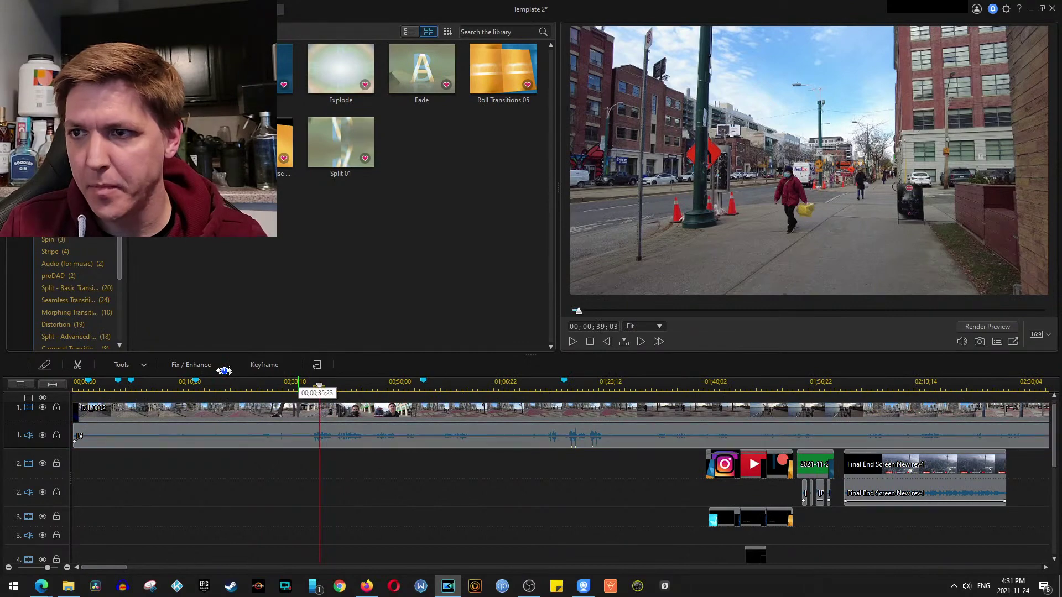
key(space)
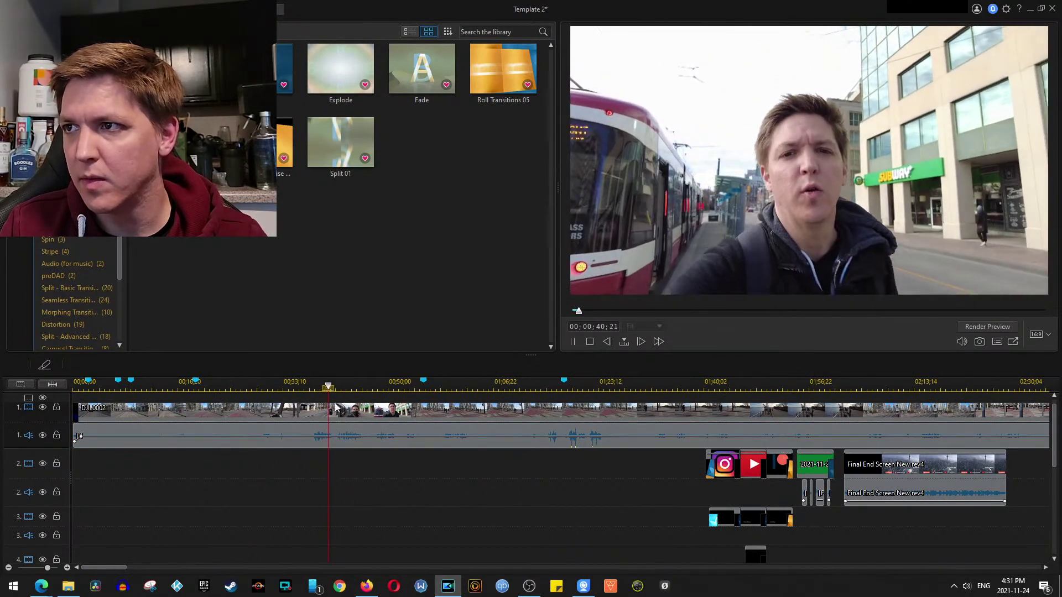
click(574, 342)
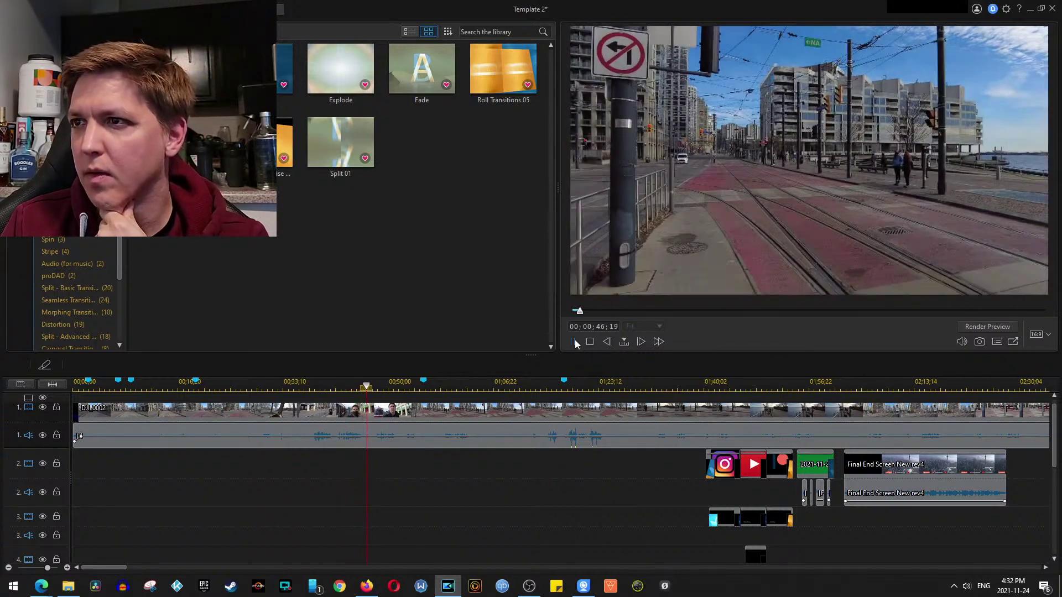
Switch to Firefox, search for "7 c to f" in a private window, and return to the video editor
click(374, 587)
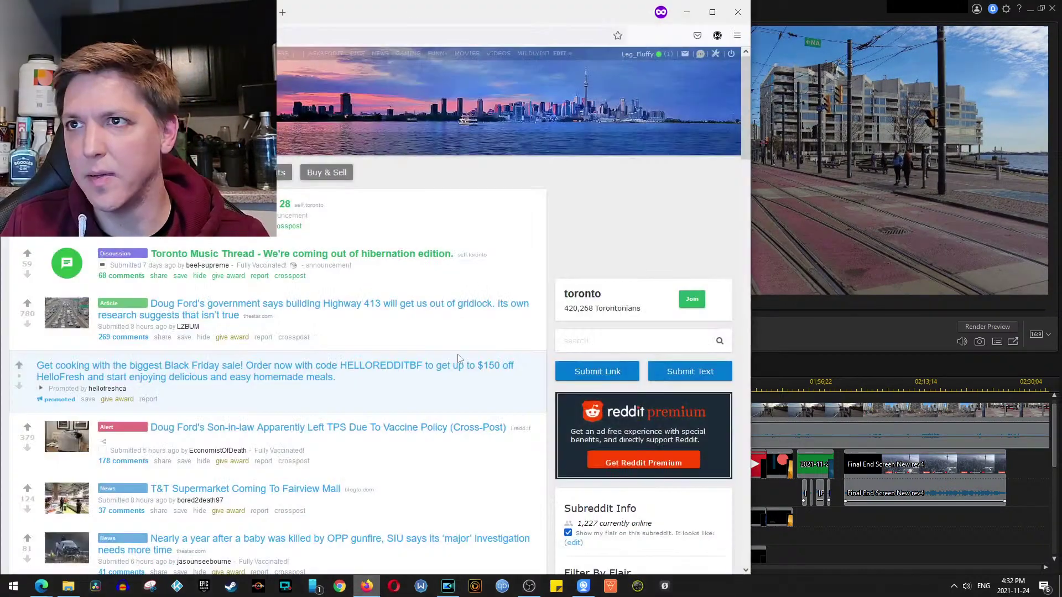
click(282, 16)
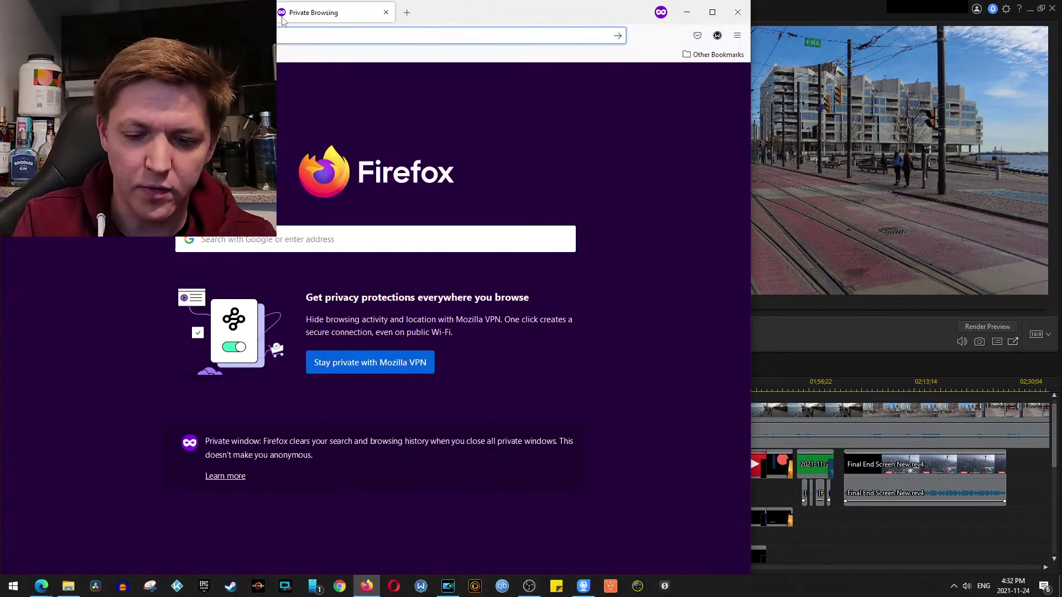
text(7 c to f)
key(Return)
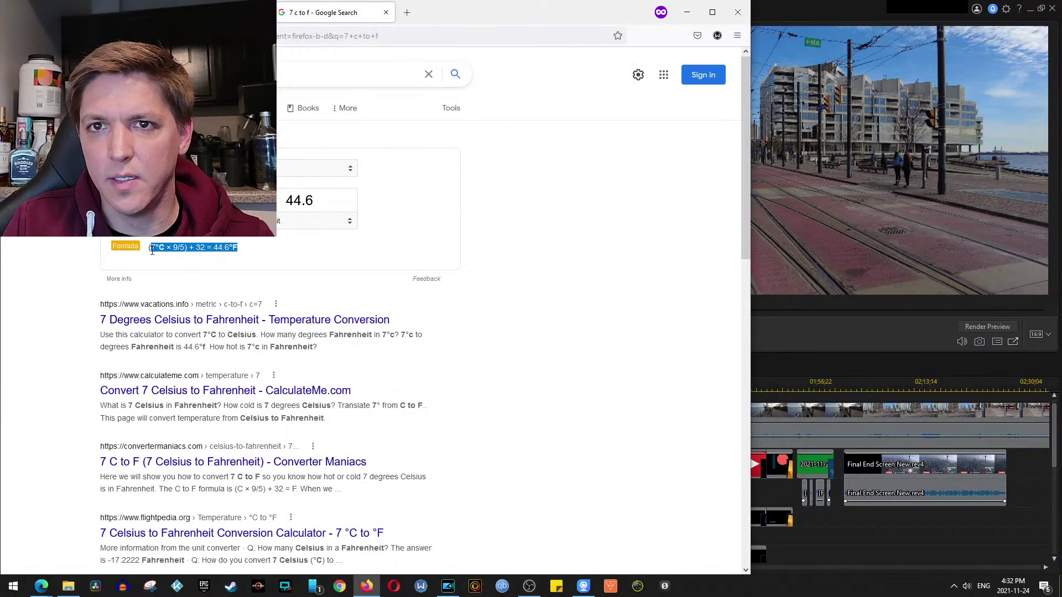
click(683, 22)
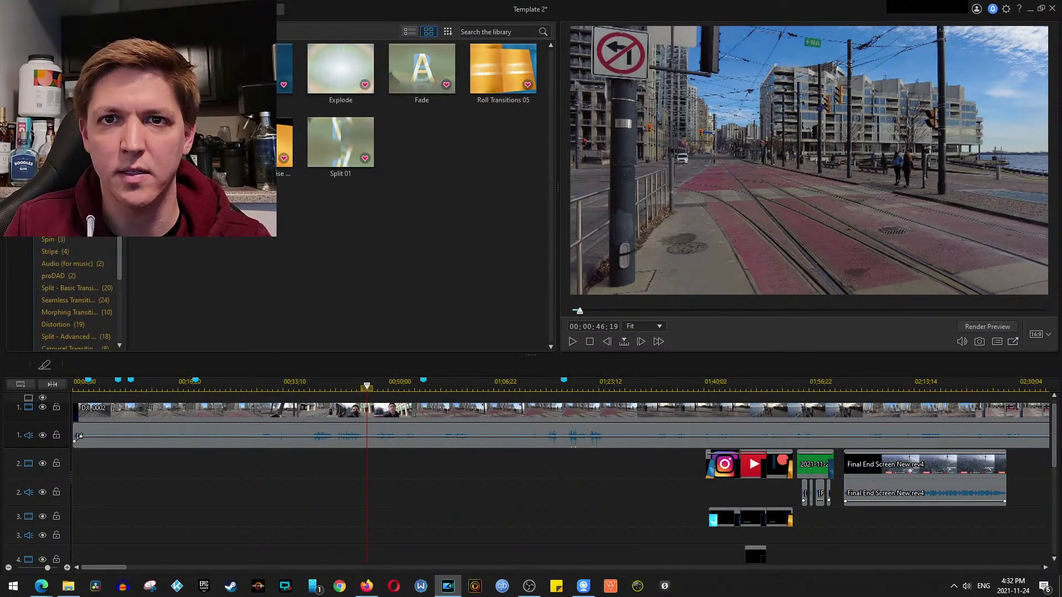
Add the subtitle "7° C = 45° F" at 00;00;46;19 and play back the passage around it
key(F12)
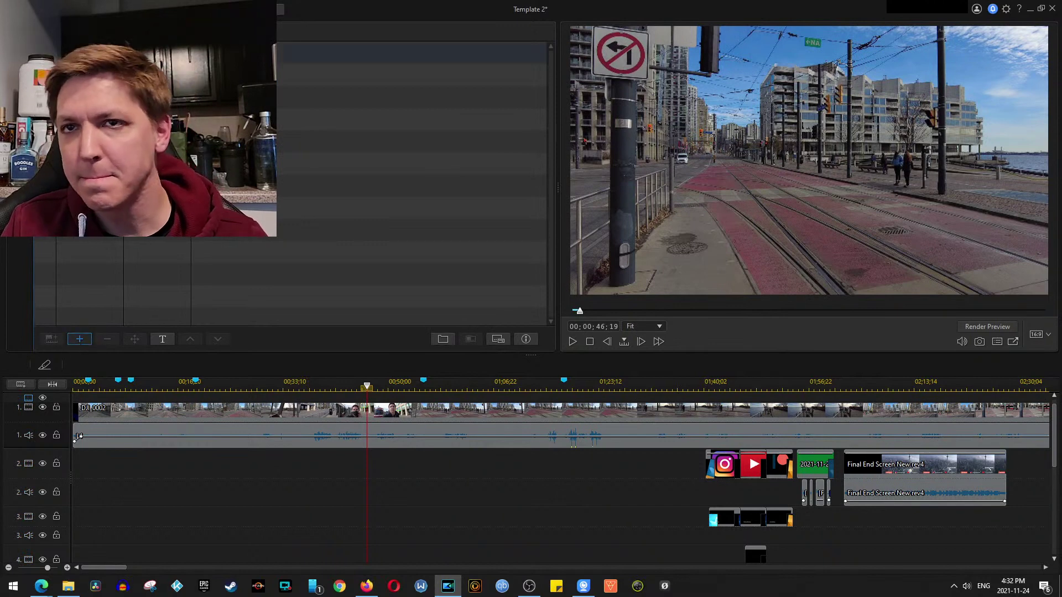
click(79, 339)
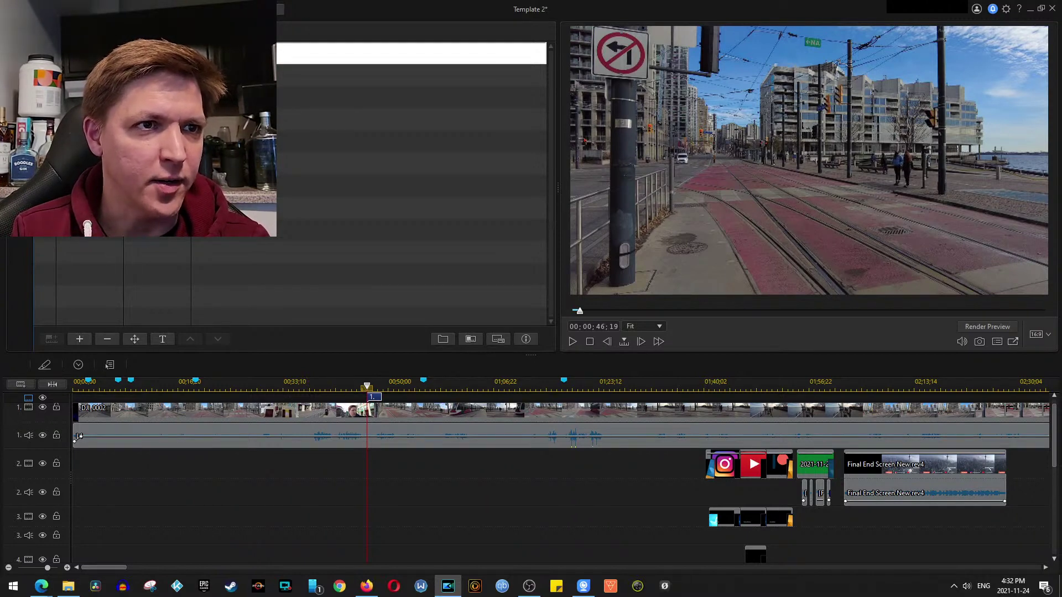
click(610, 521)
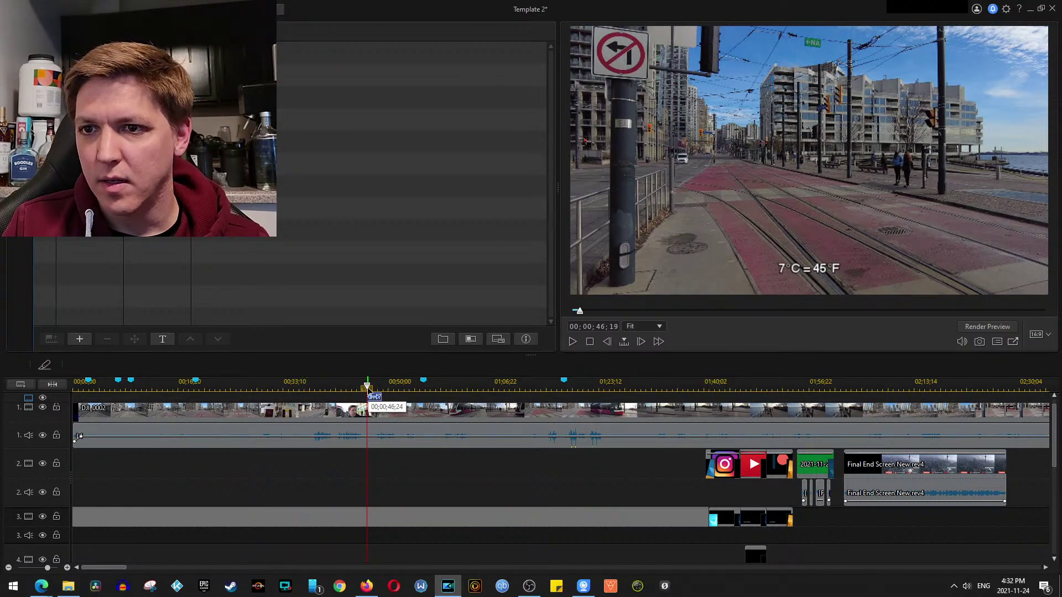
drag(364, 388, 362, 388)
key(space)
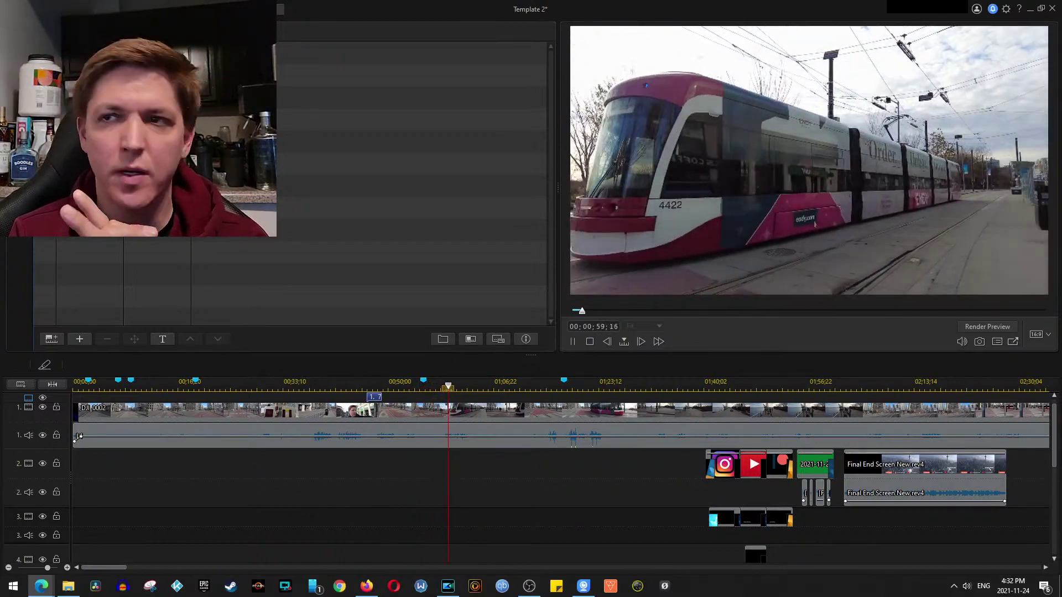
Review the waterfront footage from 00;00;52;13 to about 00;00;57, where the streetcar comes into frame
click(426, 410)
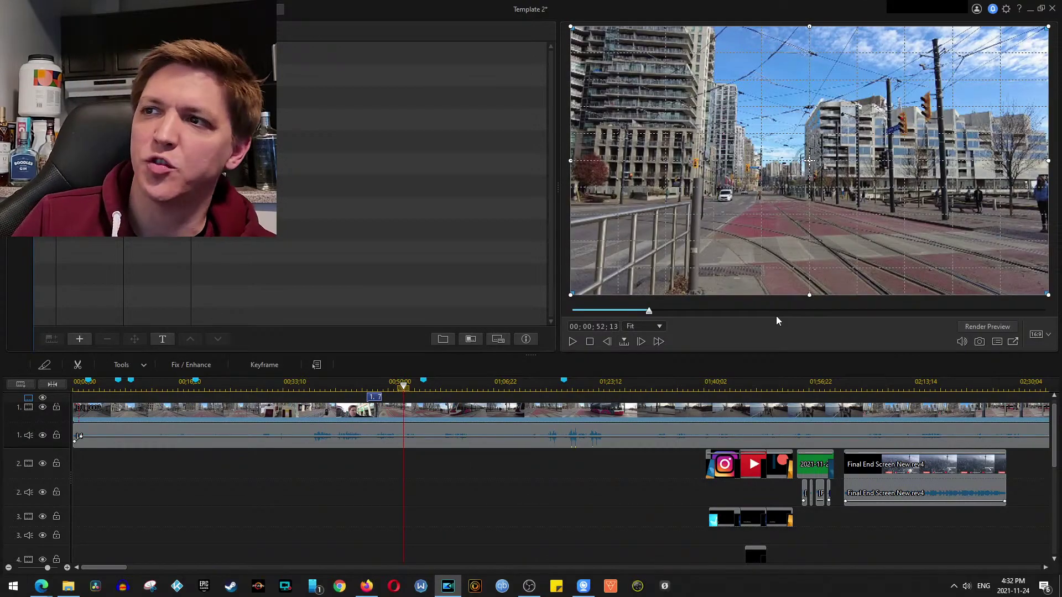
key(space)
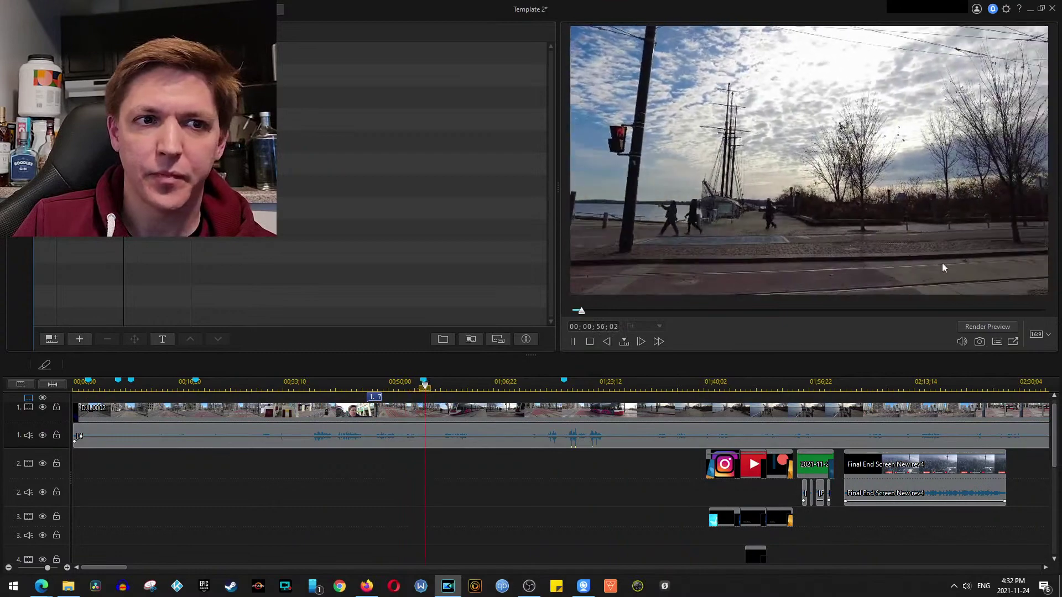
key(space)
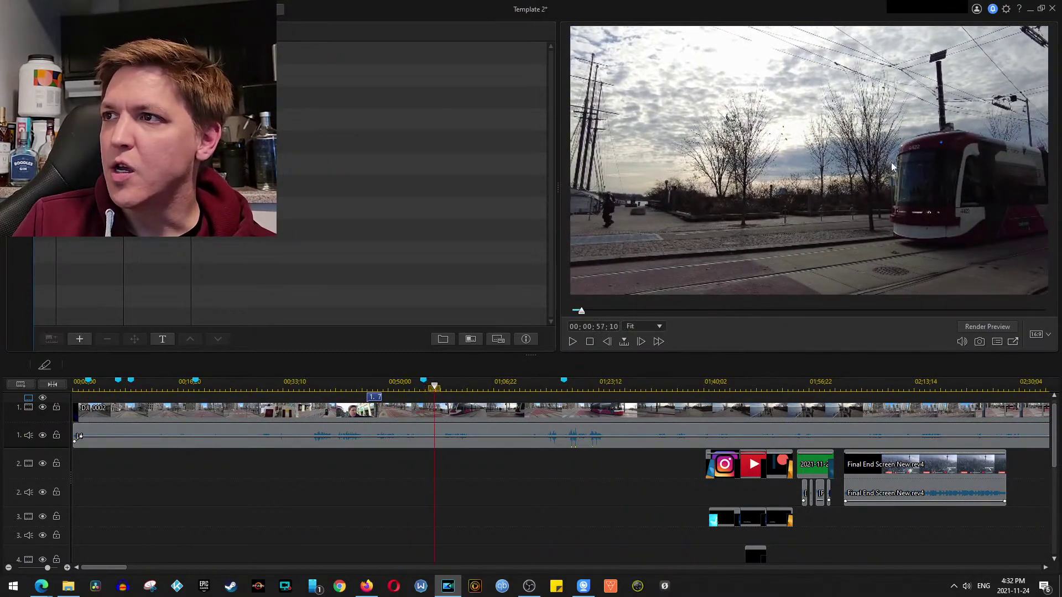
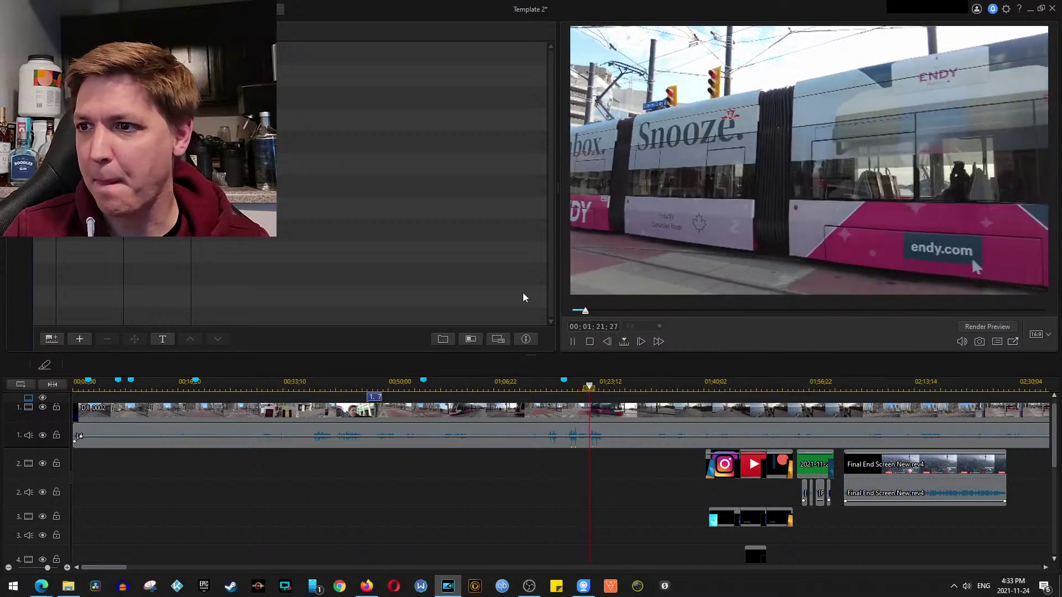
Replay the streetcar passage and add an unnamed timeline marker at 00;01;24;06
click(560, 381)
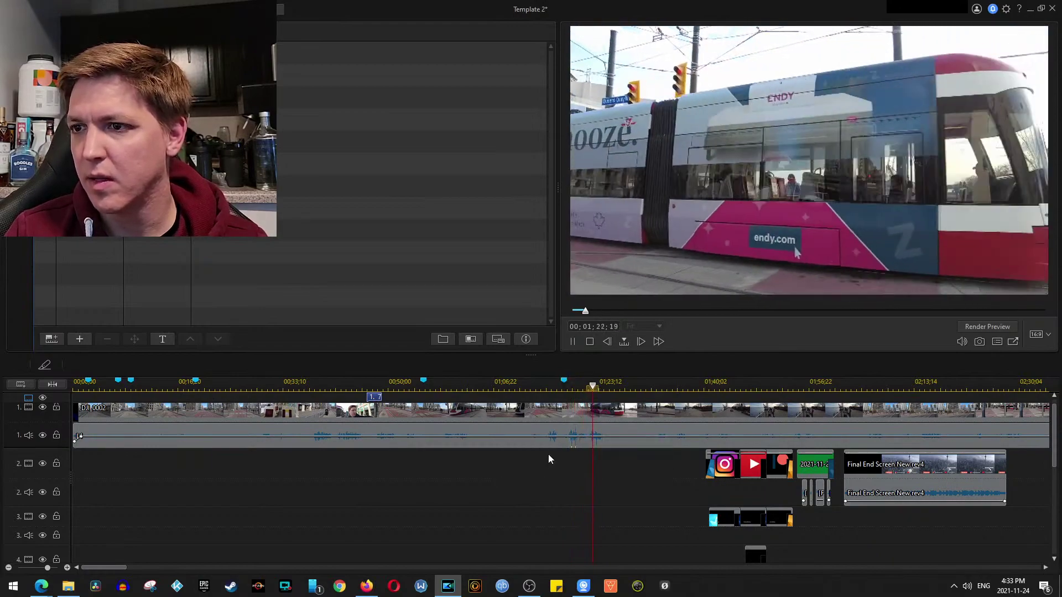
key(space)
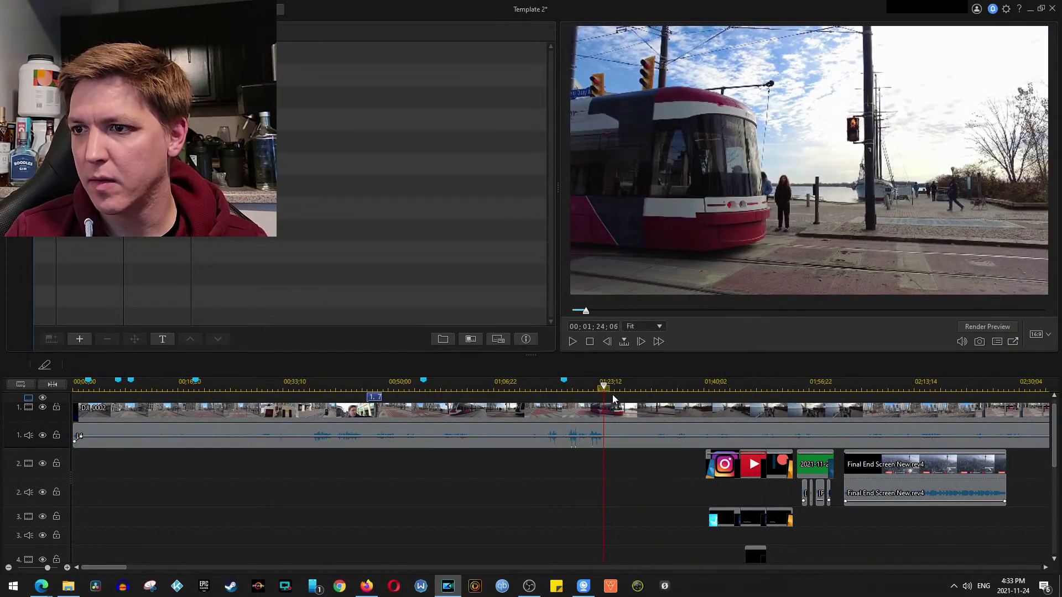
right_click(606, 385)
click(626, 391)
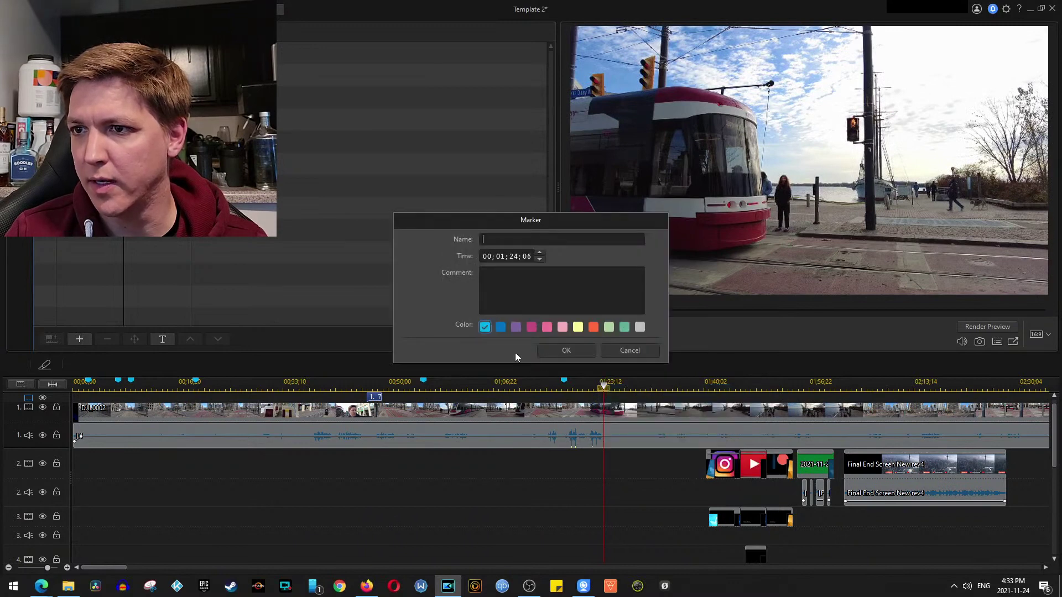
click(587, 350)
Place "maps - export at 4x3.mp4" from the Map folder on track 2 at 00;01;24;06 and shrink it to leave a margin around it
click(68, 585)
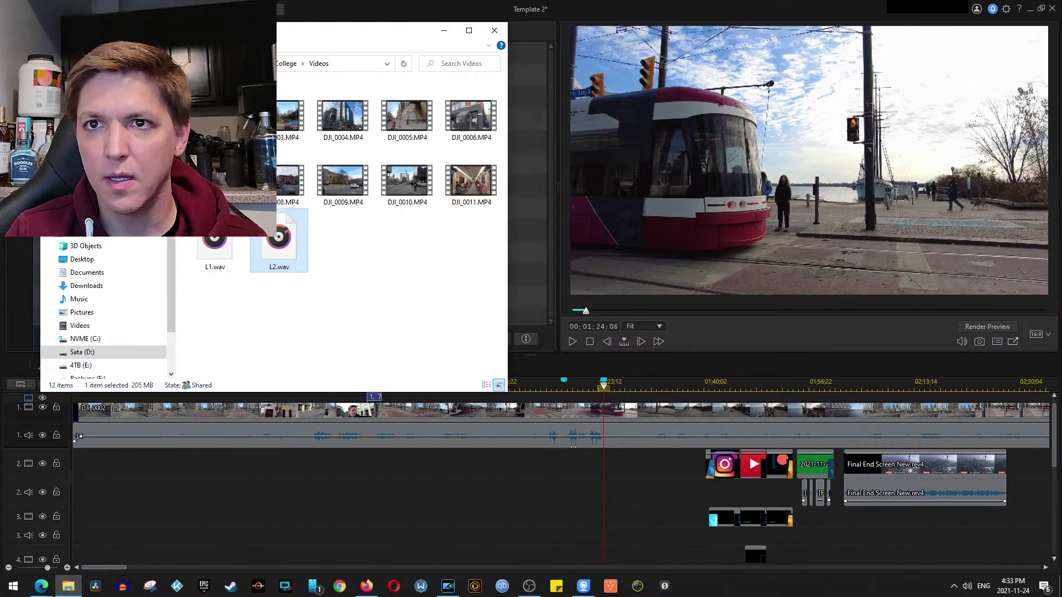
double_click(347, 122)
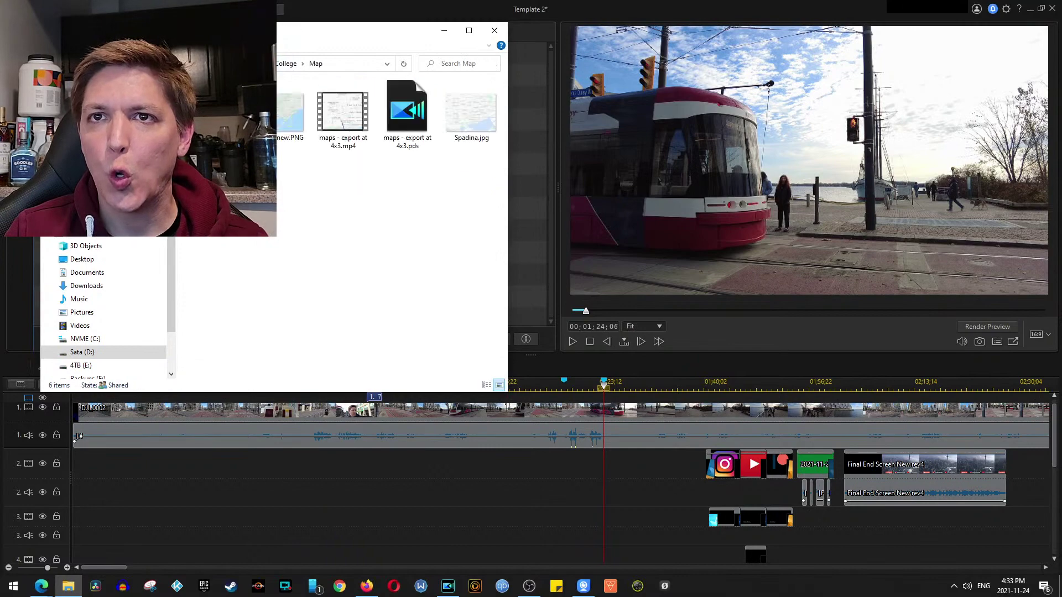
drag(347, 121, 630, 437)
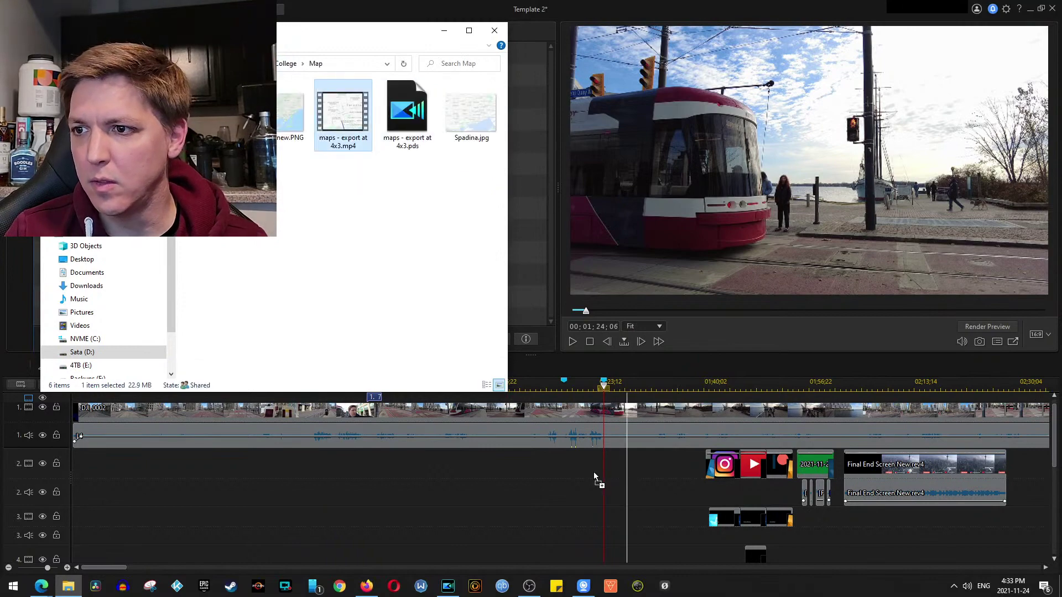
drag(594, 475, 633, 476)
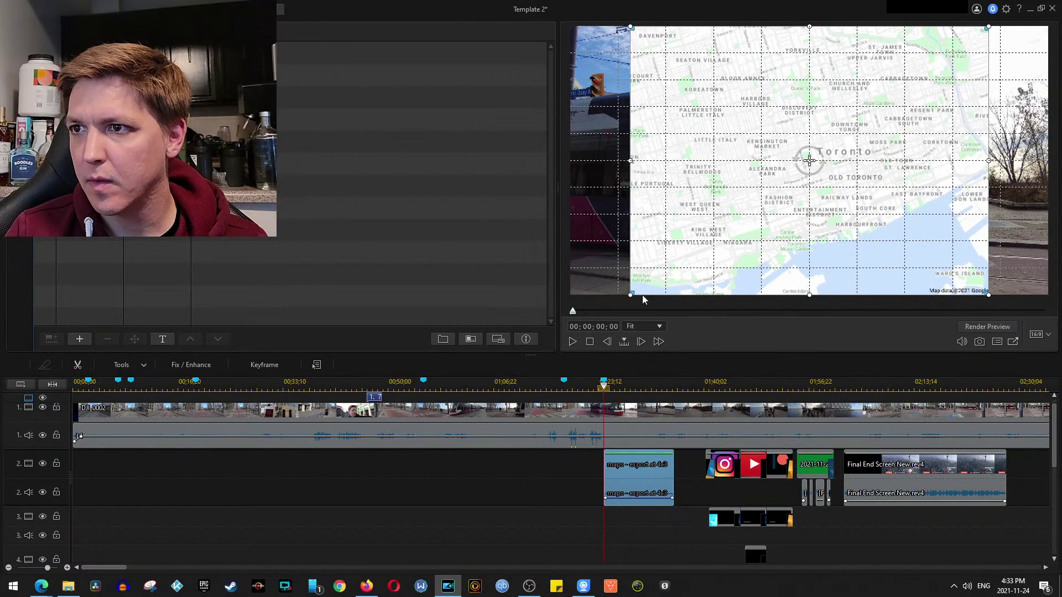
drag(632, 295, 666, 268)
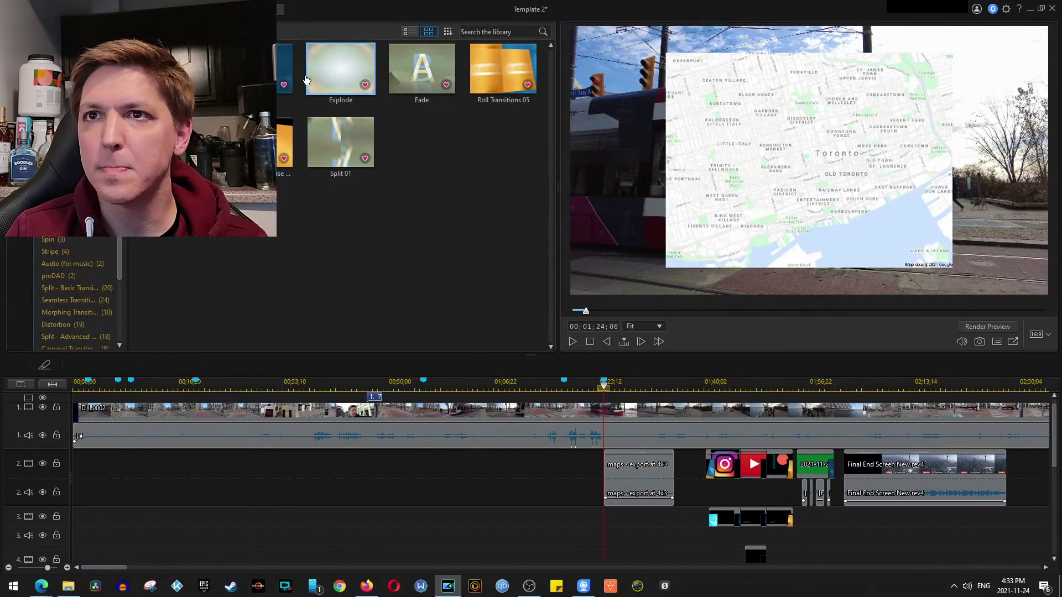
Check the map overlay near the end of its clip and bring up the YouTube live chat window
click(625, 476)
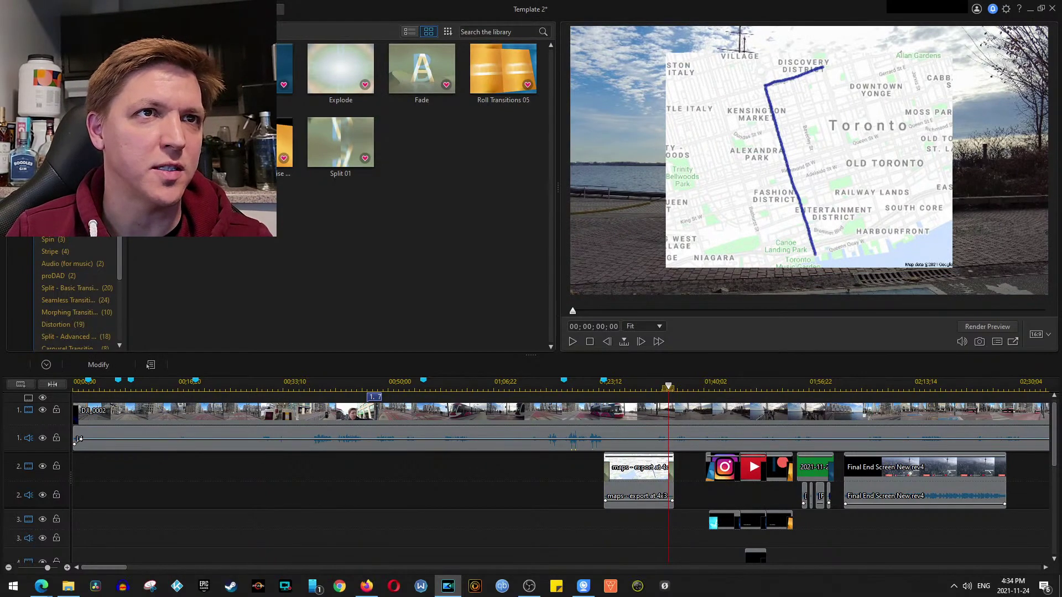
key(alt+Tab)
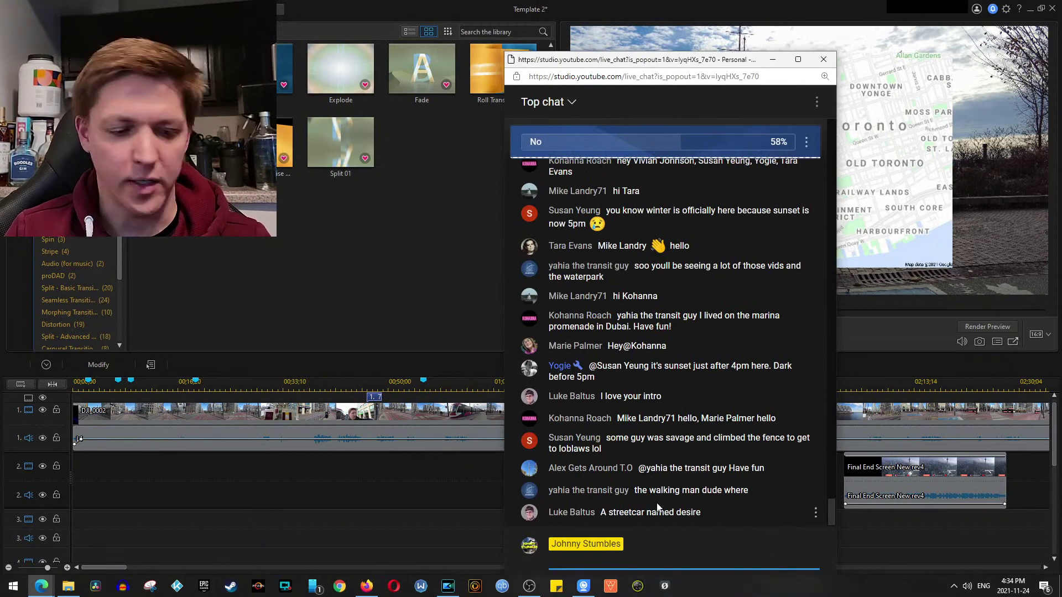
text(@the)
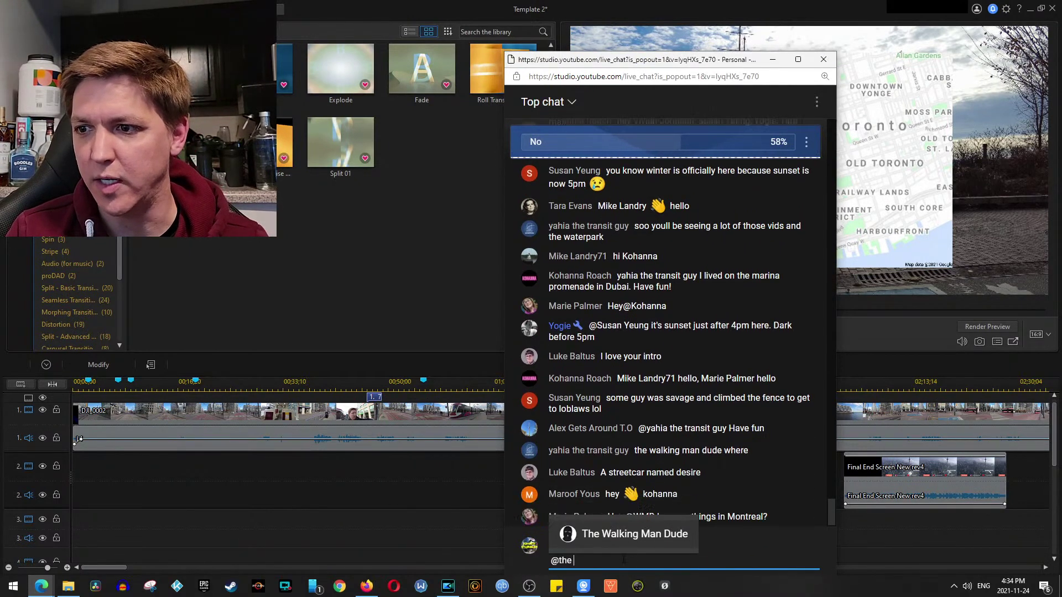
key(ctrl+a)
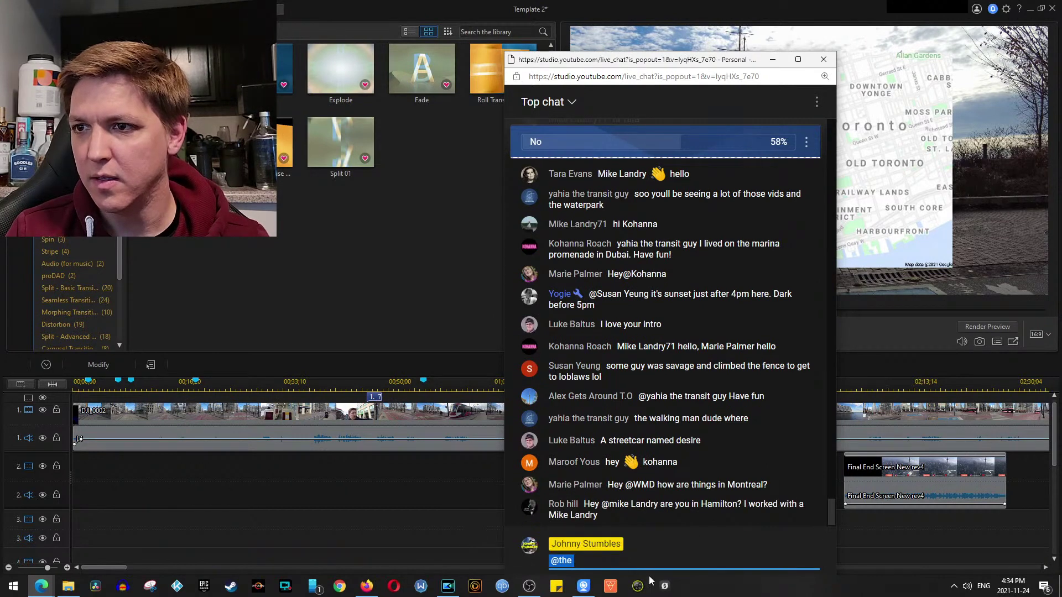
text(@viv)
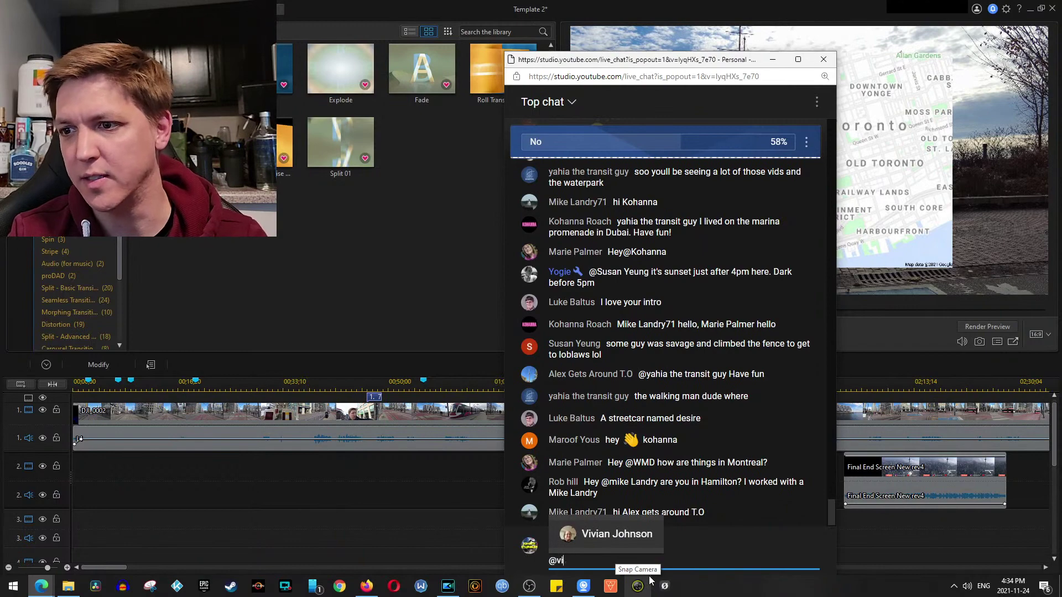
key(BackSpace)
key(BackSpace)
key(BackSpace)
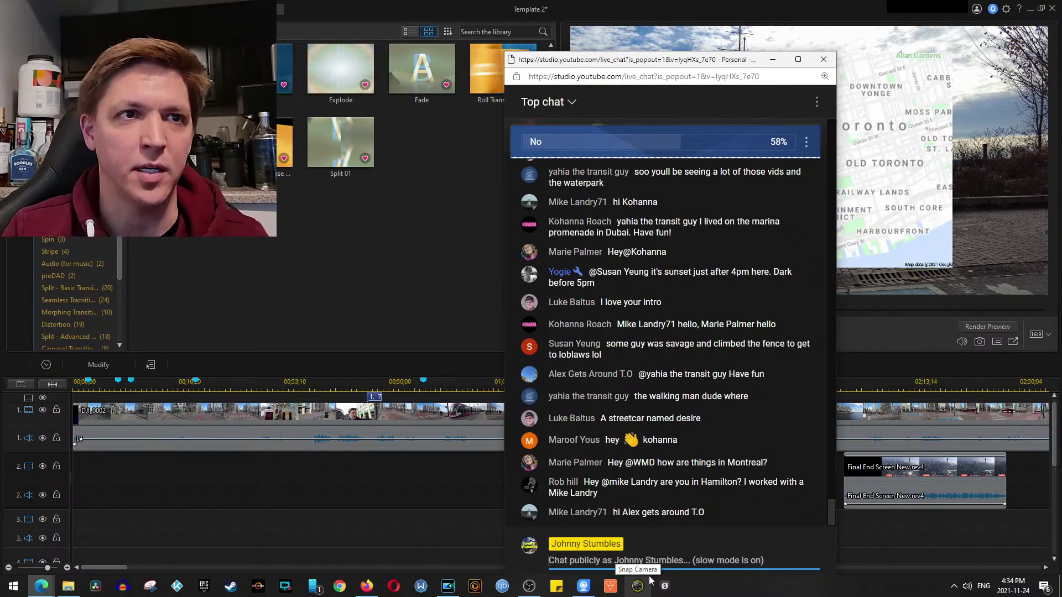
Put the chat window away and replay the footage from 00;01;23;10 through the map overlay to 00;01;37;11
click(772, 59)
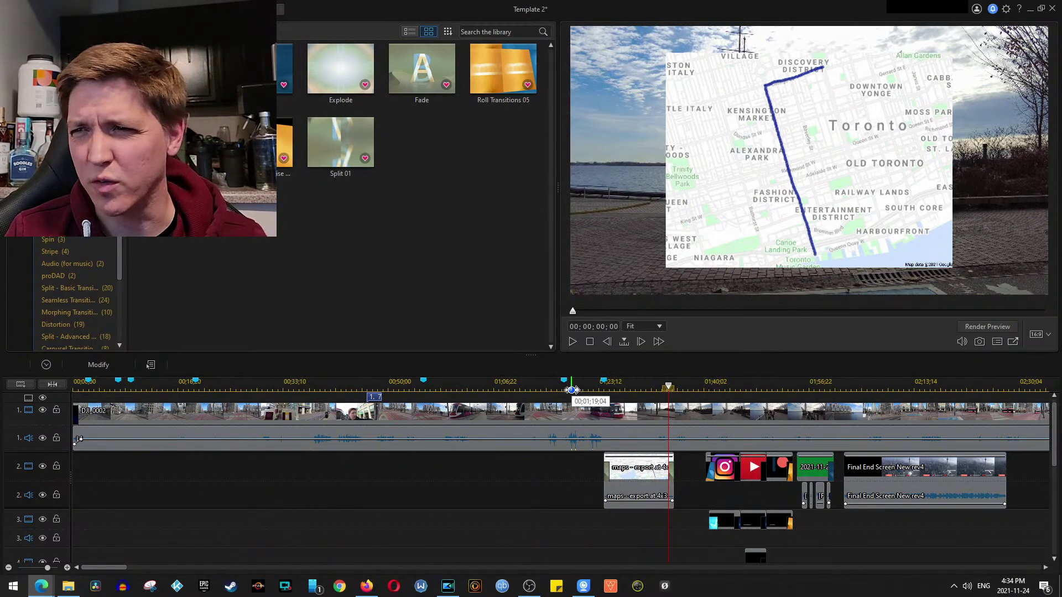
click(598, 390)
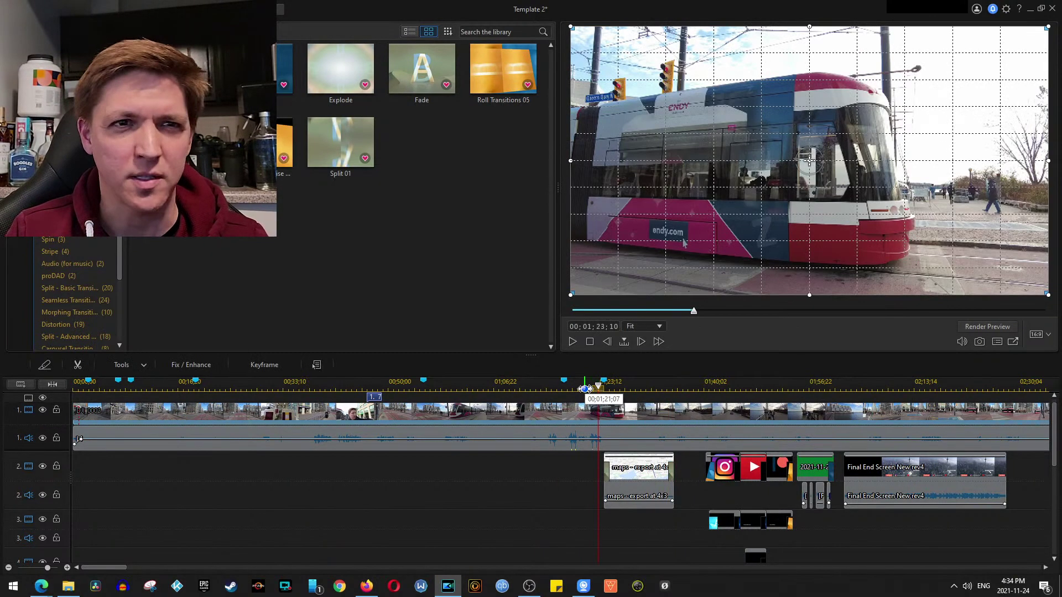
key(space)
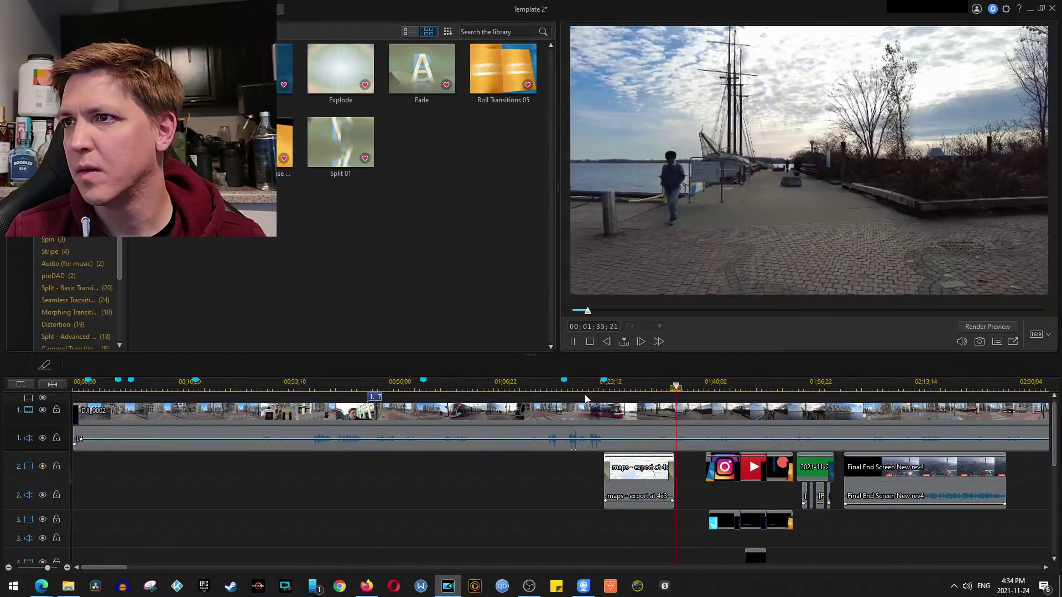
key(space)
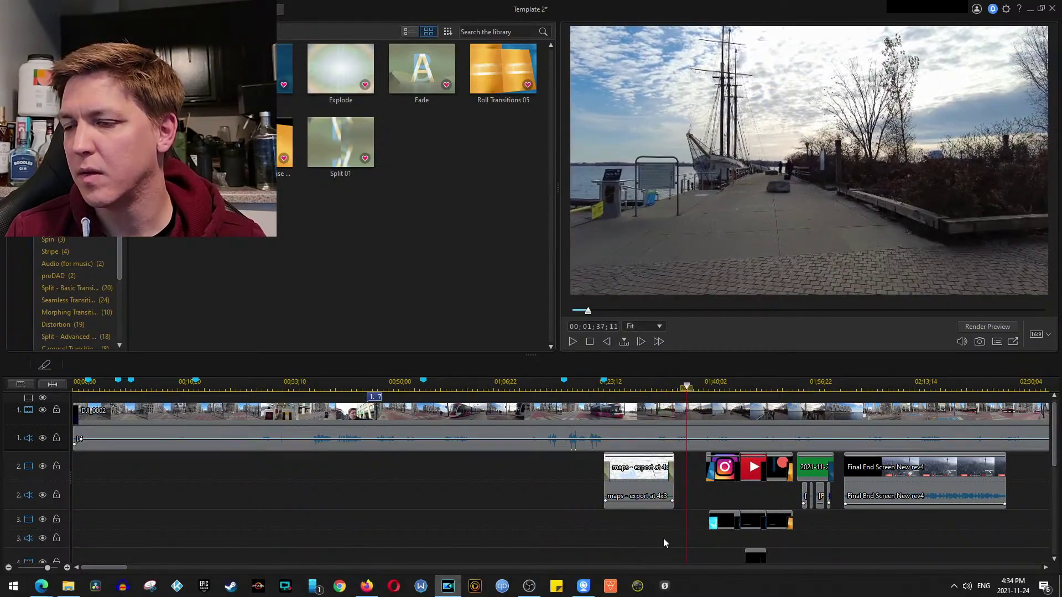
Shift the social callouts, subscribe overlay and end screen together along the timeline so Final End Screen New rev4 starts at 00;03;40;12
scroll(663, 538, down, 3)
scroll(540, 542, down, 2)
scroll(283, 516, up, 5)
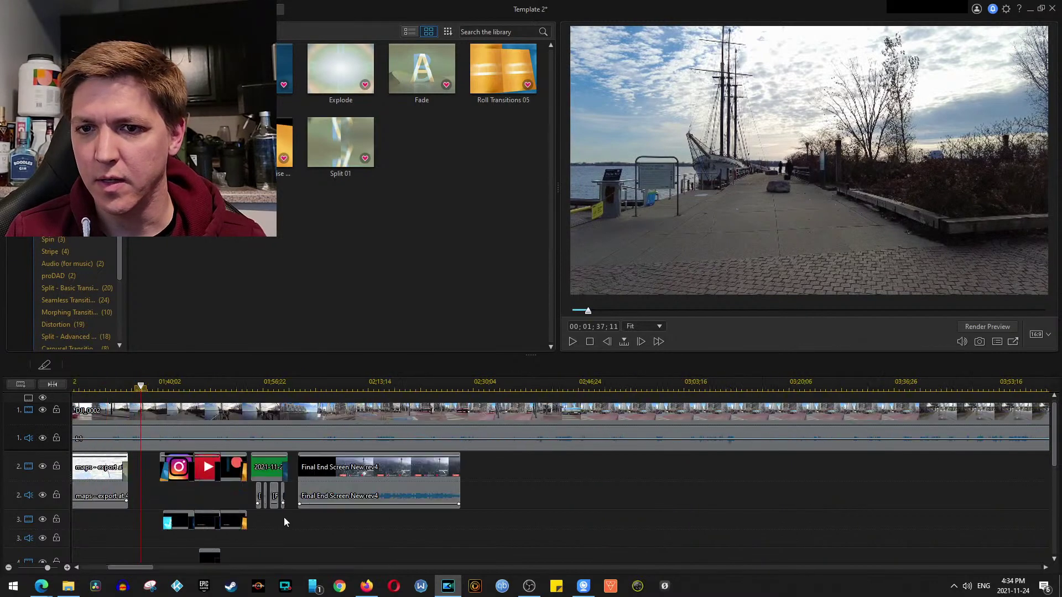
drag(151, 473, 379, 561)
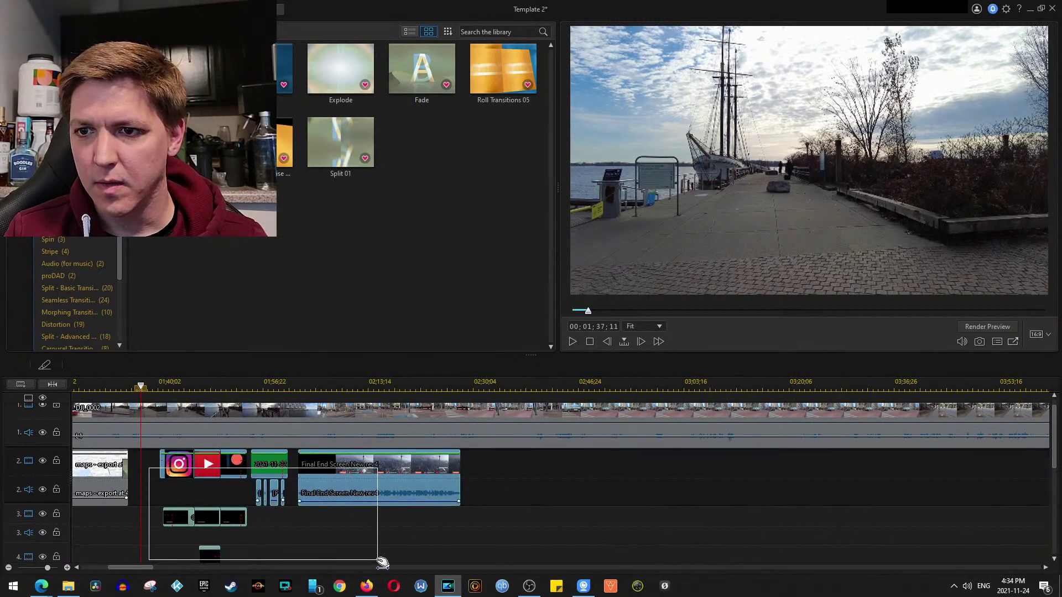
drag(381, 476, 1044, 490)
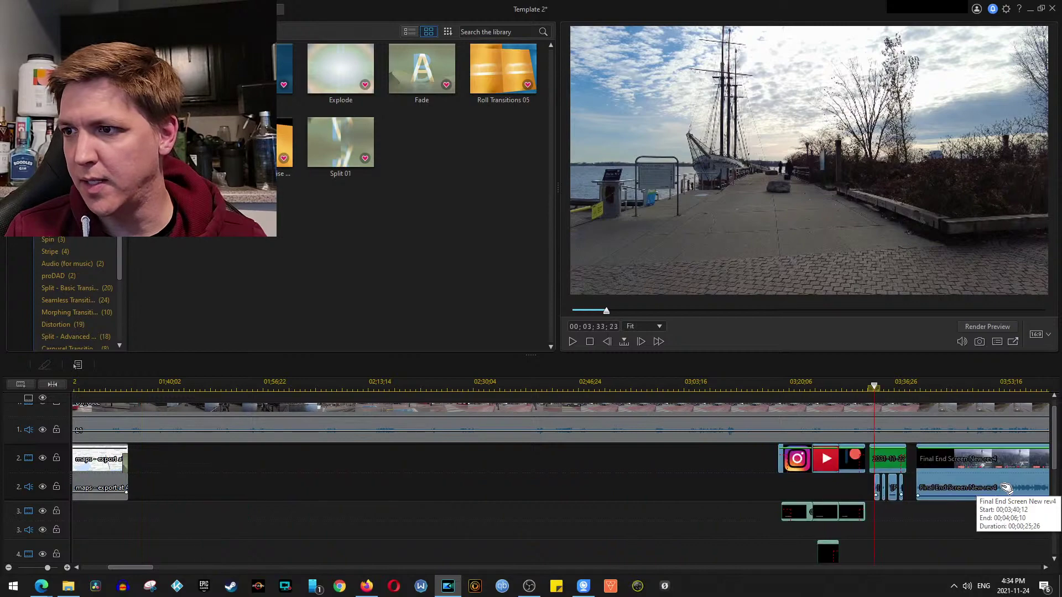
Go back to the start of the video, play the opening, and add an unnamed timeline marker at 00;00;01;23
click(142, 385)
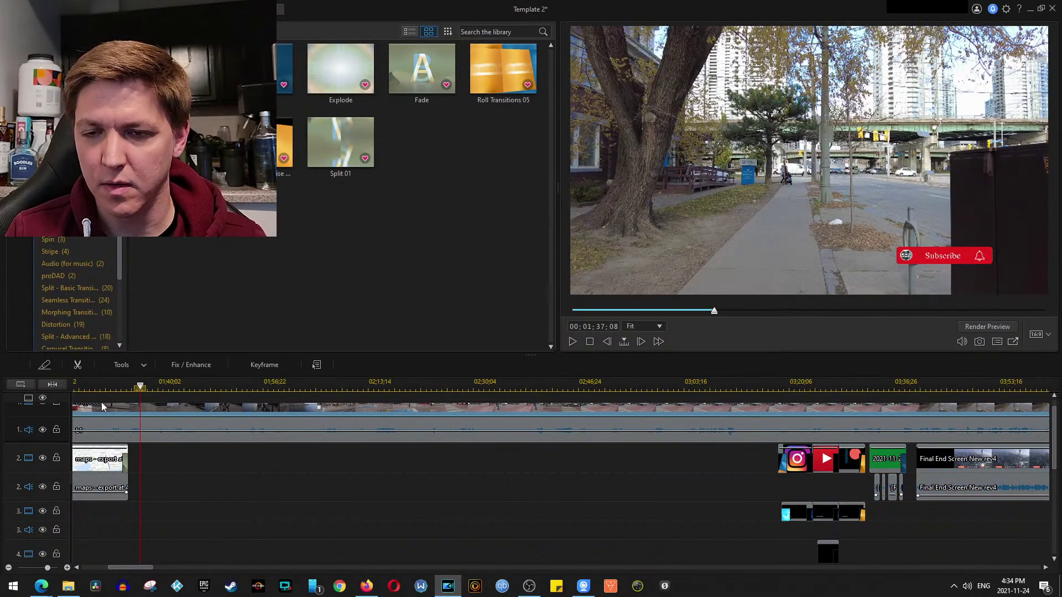
key(space)
key(space)
drag(142, 565, 113, 566)
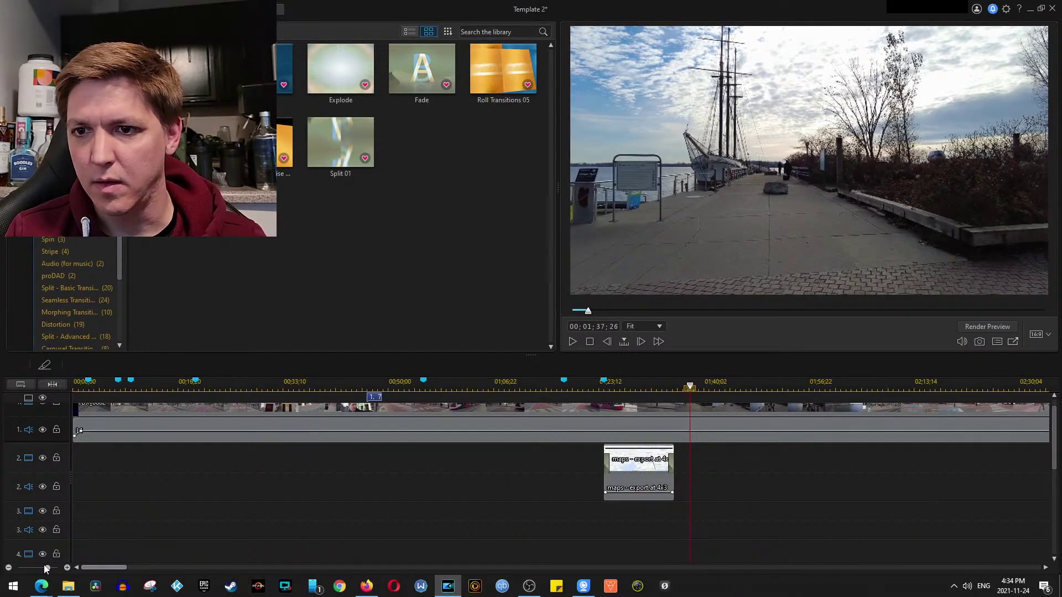
click(166, 388)
key(Home)
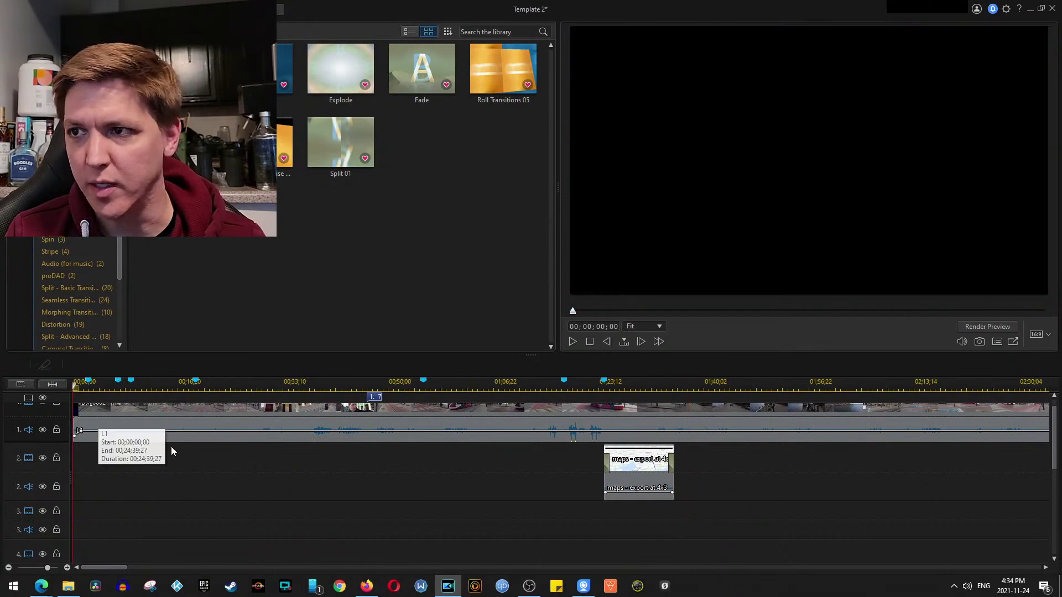
key(space)
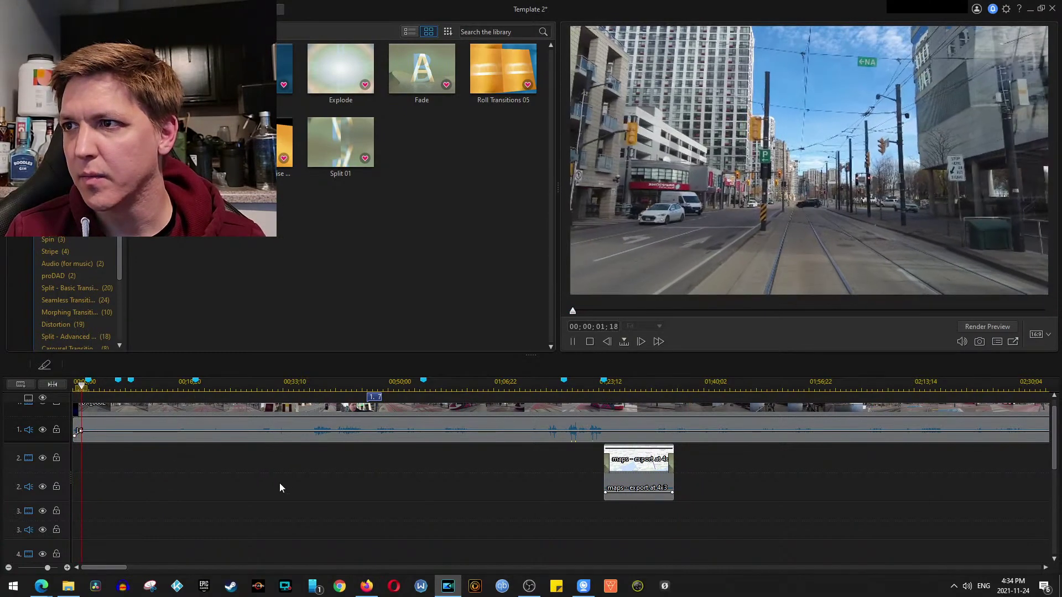
key(space)
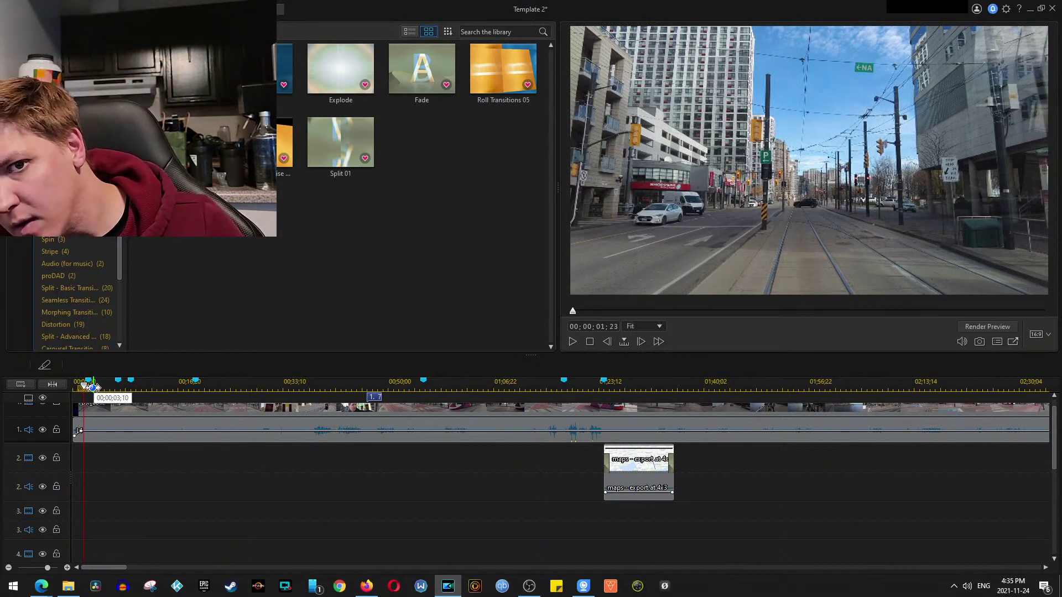
right_click(84, 388)
click(135, 394)
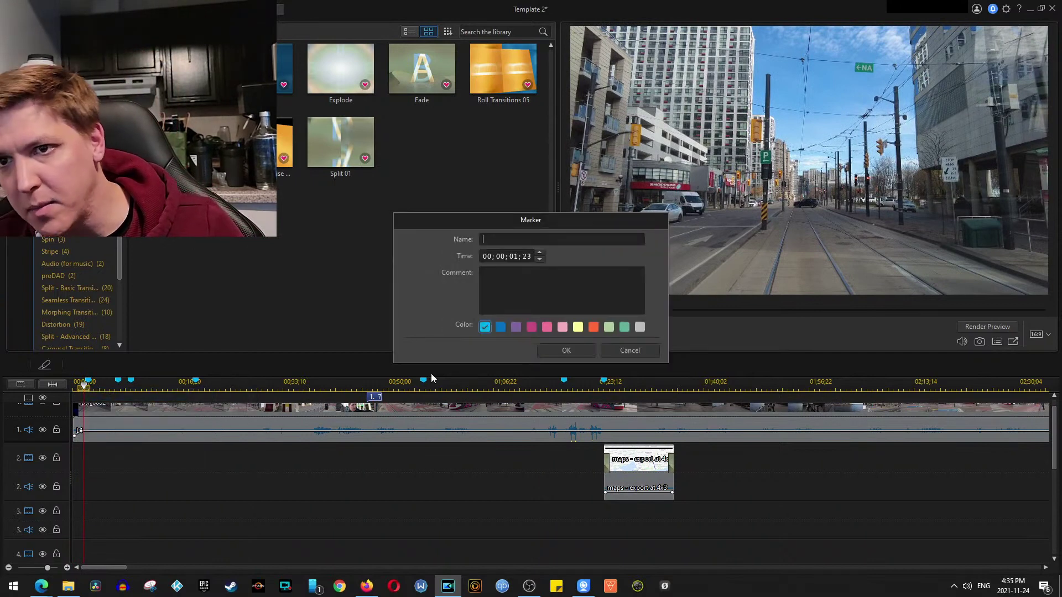
click(563, 349)
Group the social callout clips on tracks 2 to 4 and move the group to a marker in the video's opening
scroll(551, 493, down, 2)
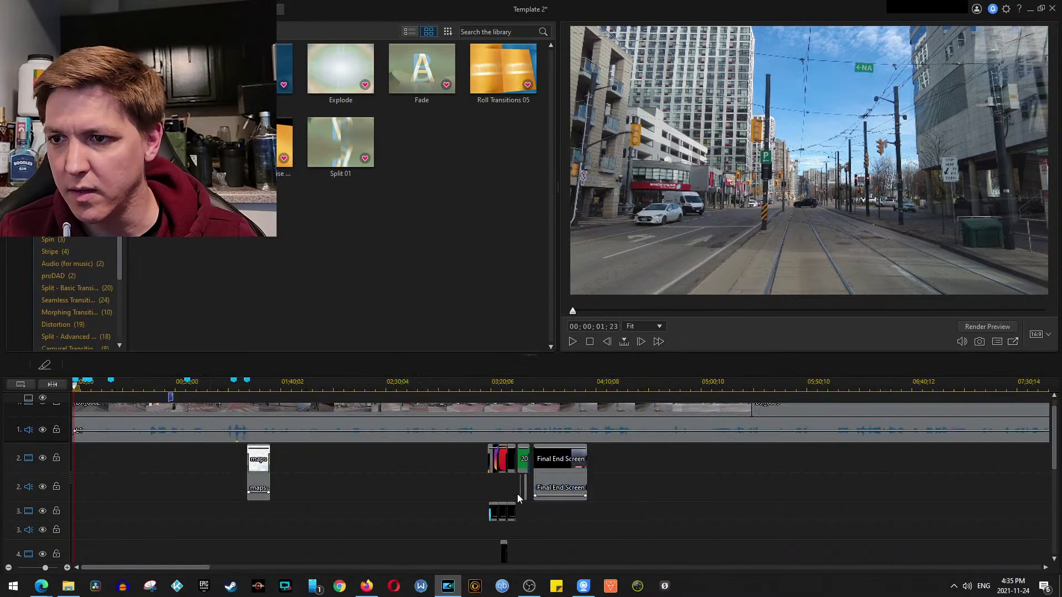
click(491, 455)
drag(491, 456, 513, 558)
key(ctrl+z)
right_click(506, 455)
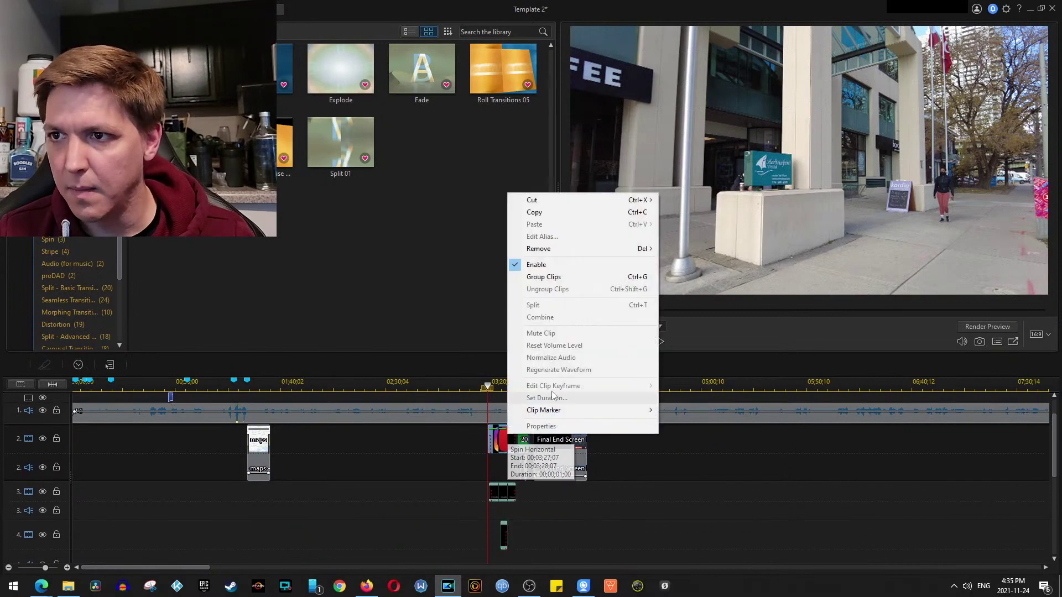
click(569, 276)
drag(504, 434, 122, 437)
Check the footage around 00;00;07 and move the grouped social callouts to start at about 00;00;06;02
click(110, 386)
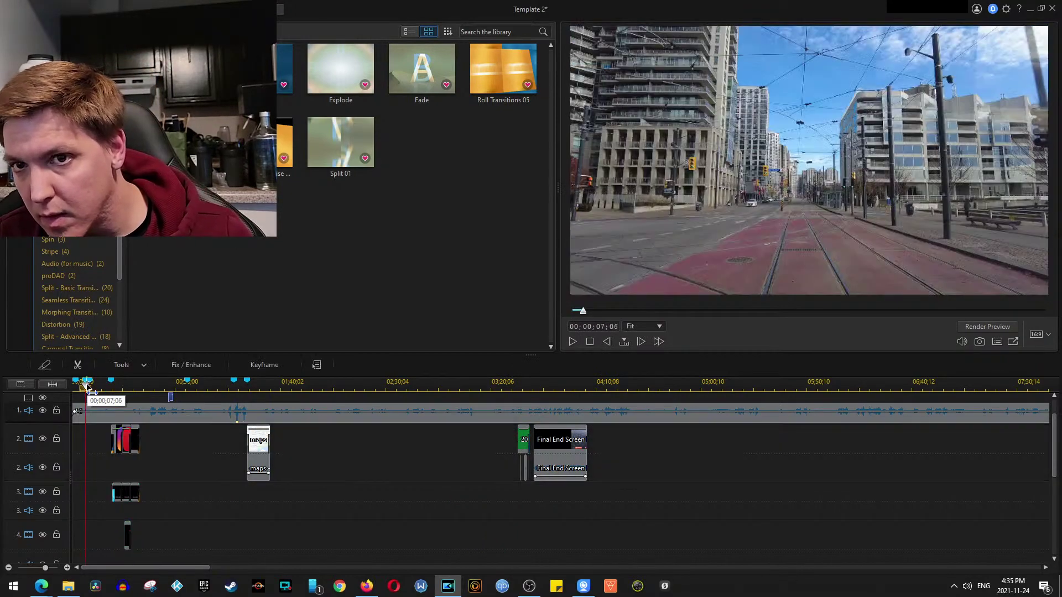
click(87, 387)
key(space)
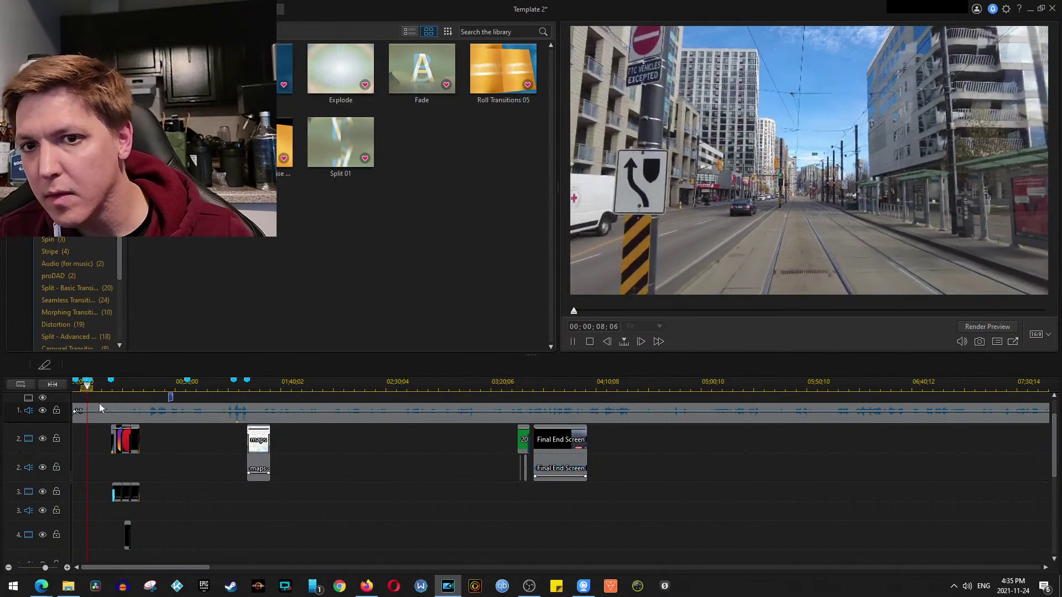
key(space)
drag(134, 443, 108, 442)
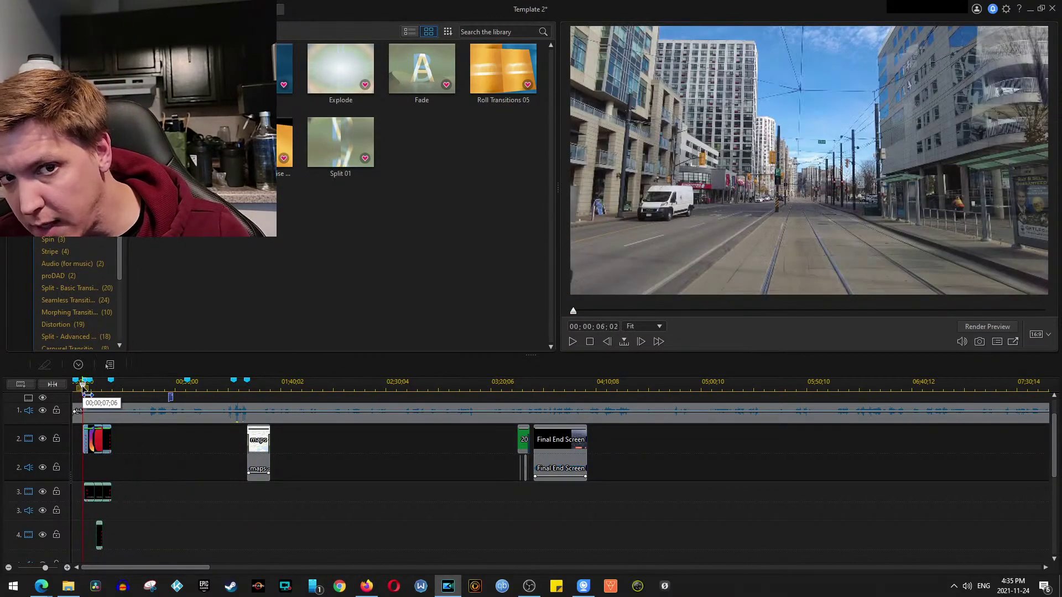
Play the video from the beginning to 00;00;21;18 to check the social callouts
drag(83, 389, 72, 390)
key(space)
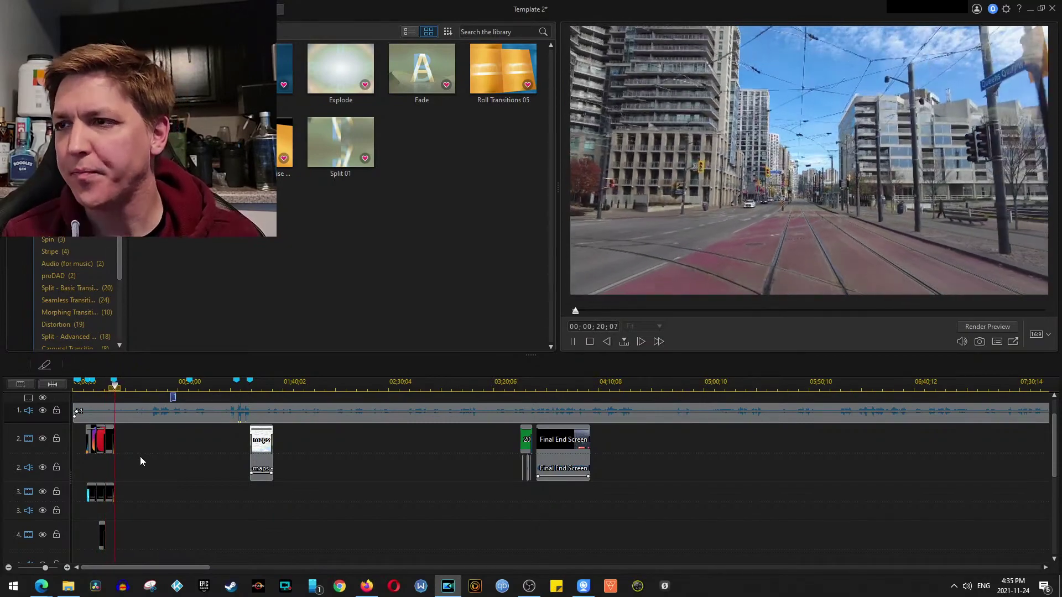
key(space)
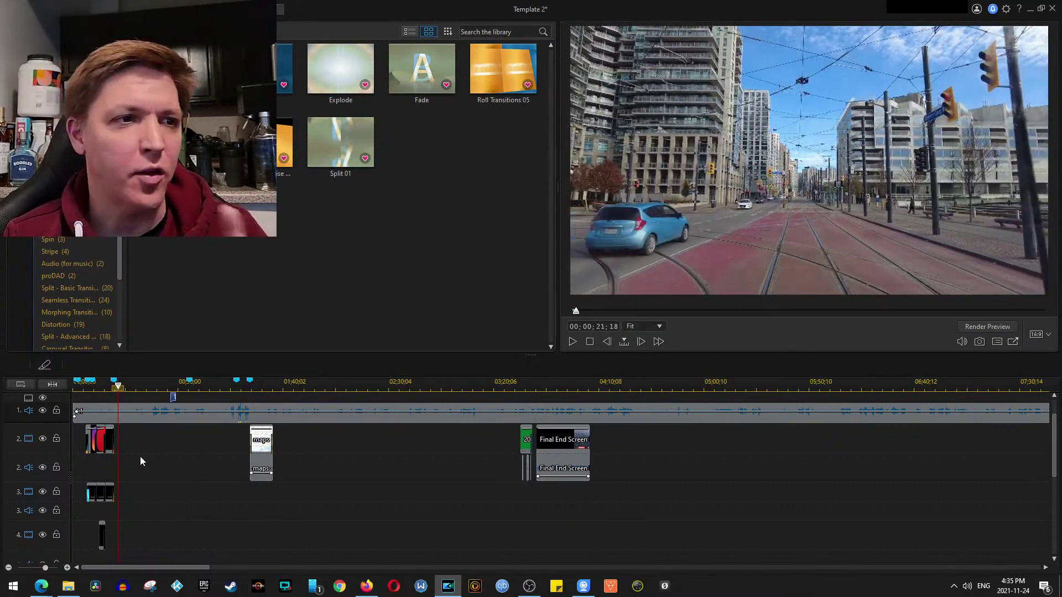
Switch to Firefox, search Fiverr for "social callout" in a new tab, and return to PowerDirector
click(365, 587)
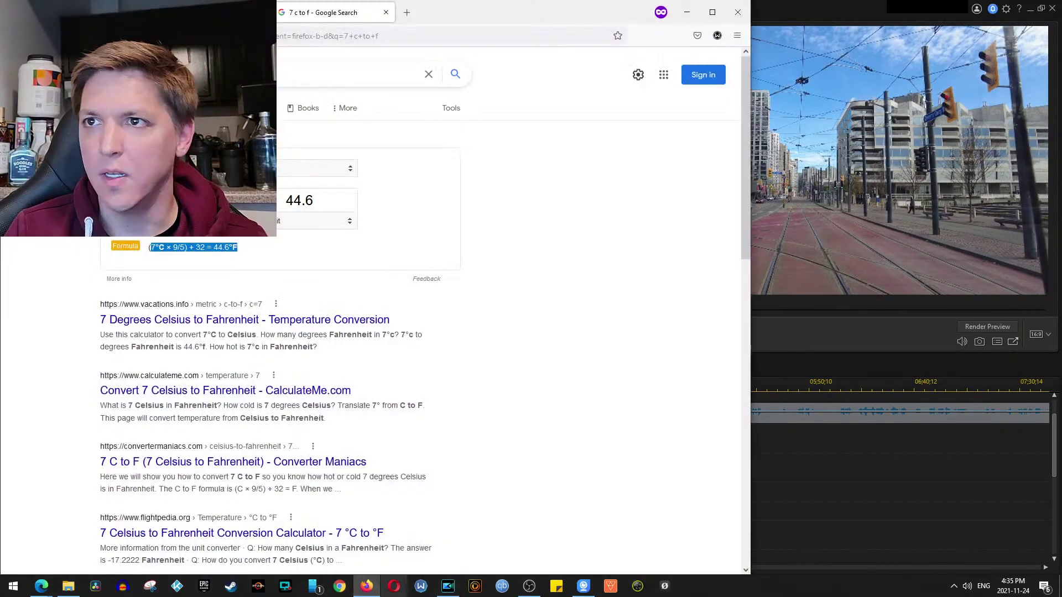
click(410, 12)
text(fr)
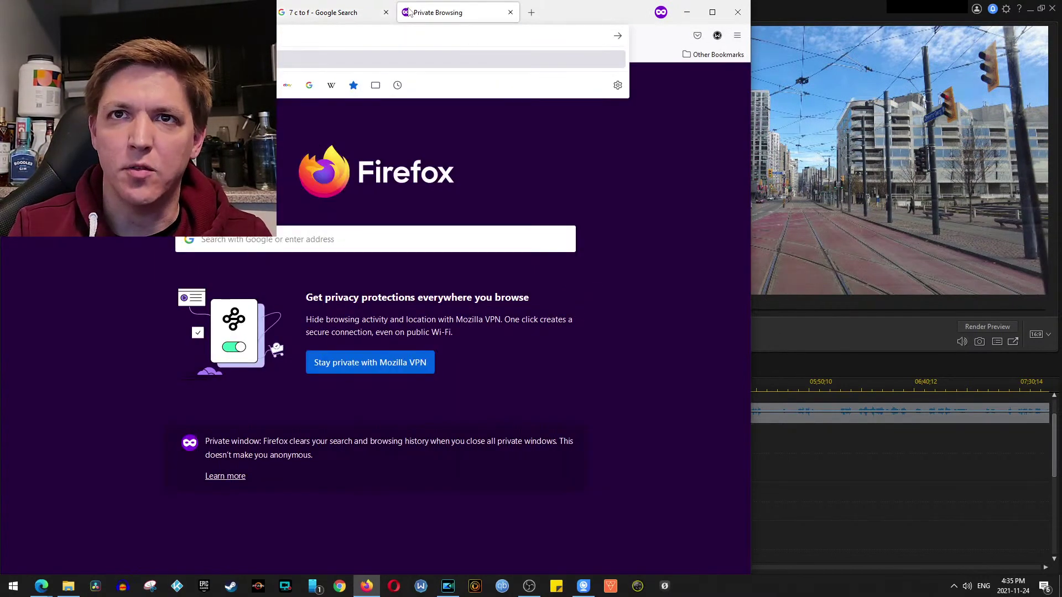
key(Return)
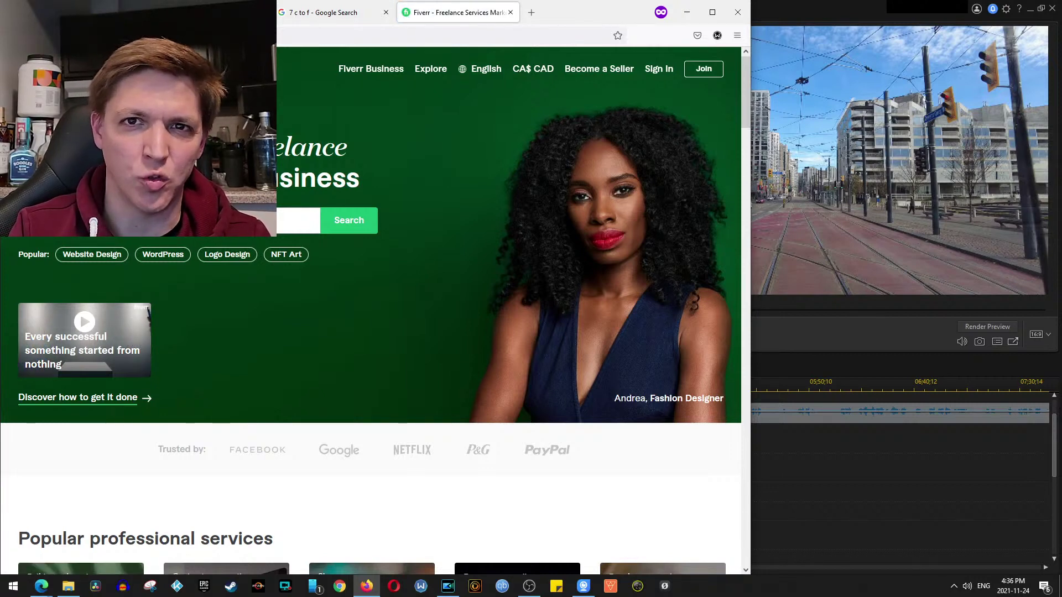
text(social callout)
key(Return)
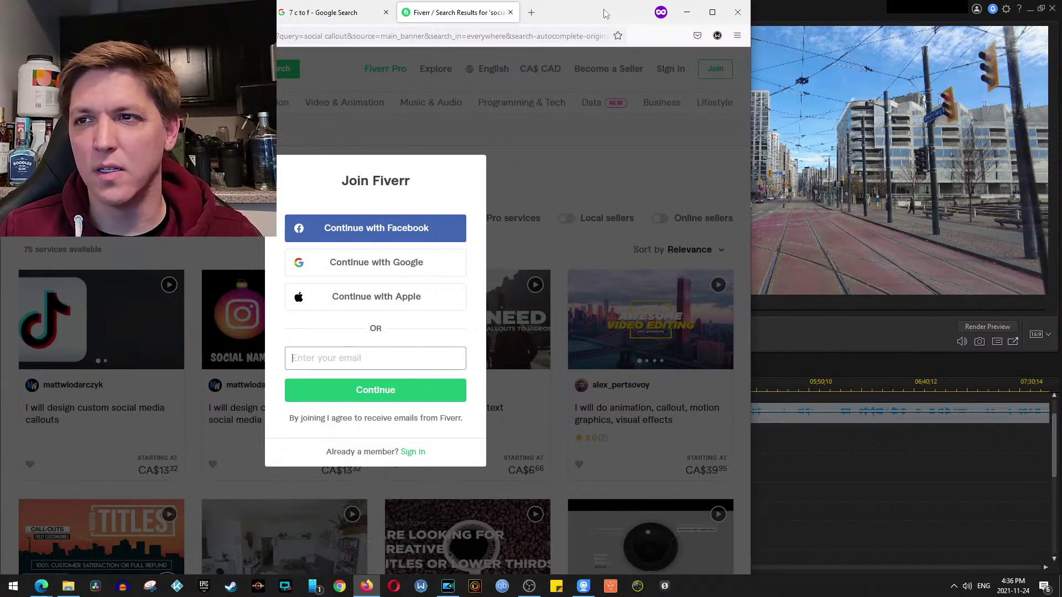
click(332, 12)
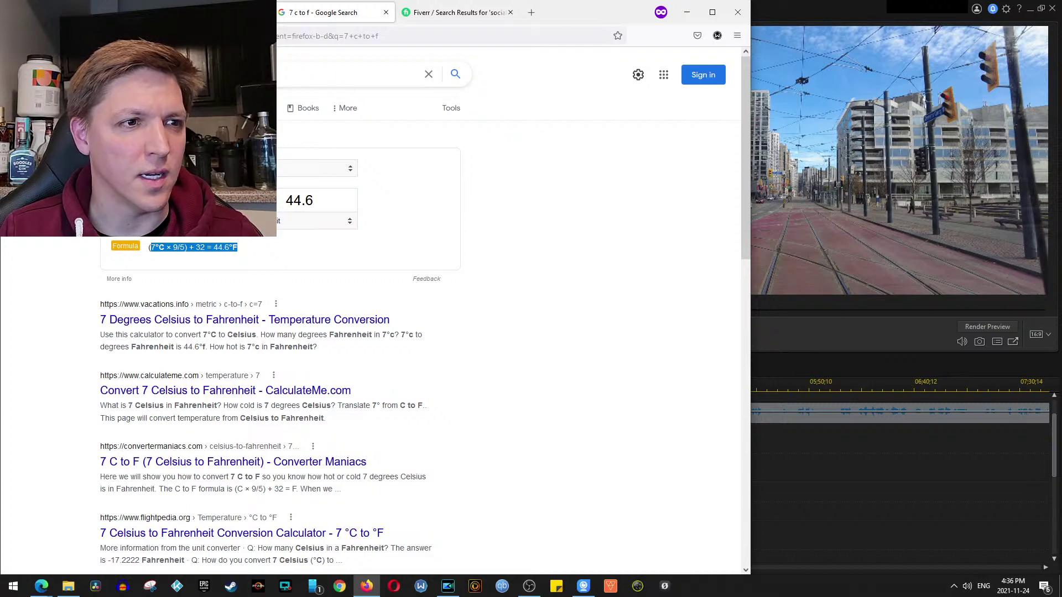
click(778, 67)
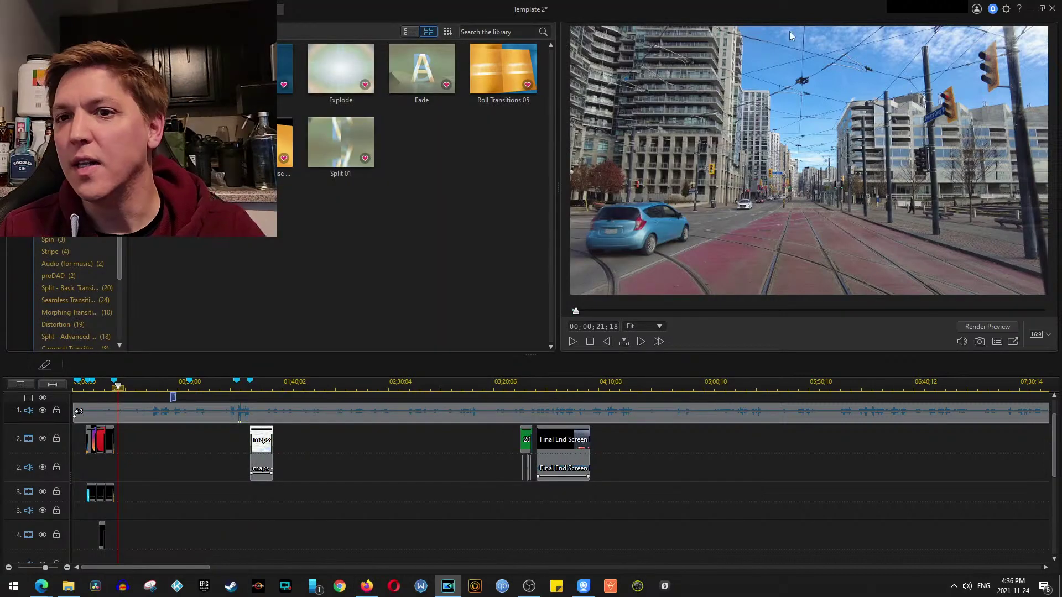
Replay the video from the start, then check the footage at 00;01;21;02 and 00;01;46;18
drag(117, 385, 74, 385)
key(space)
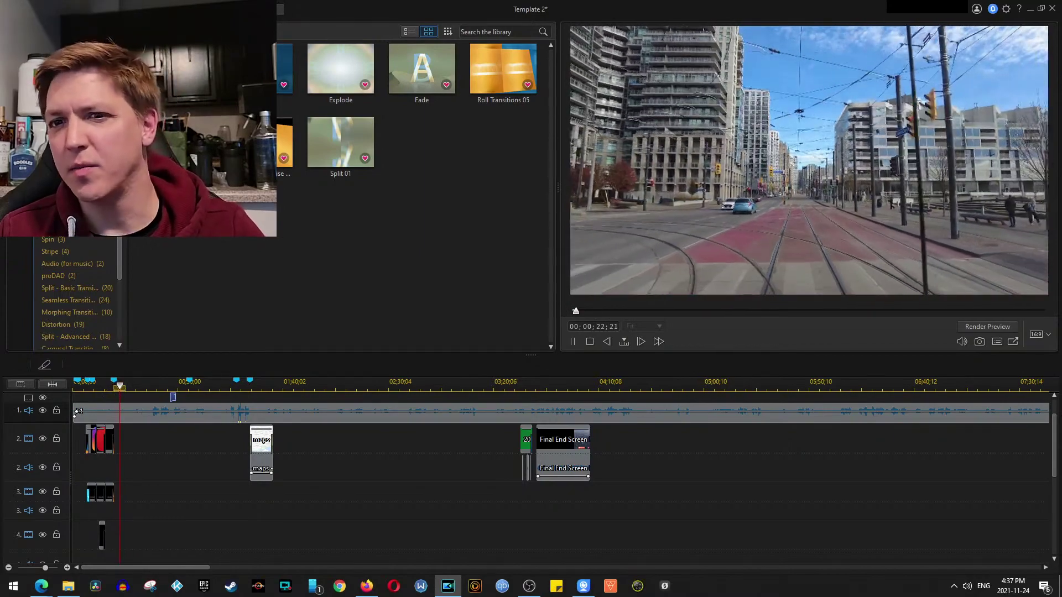
click(146, 383)
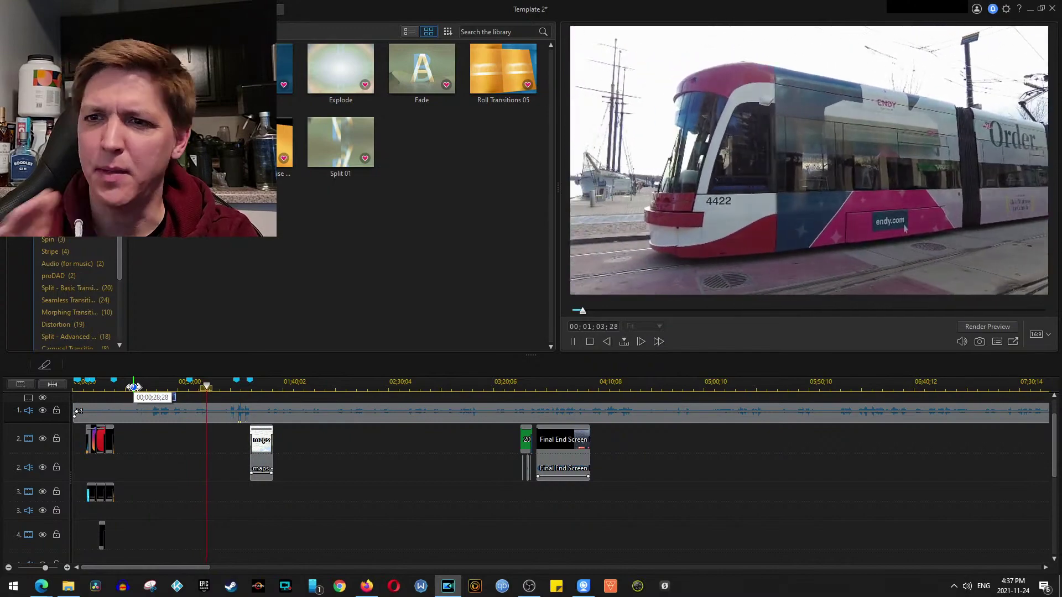
key(space)
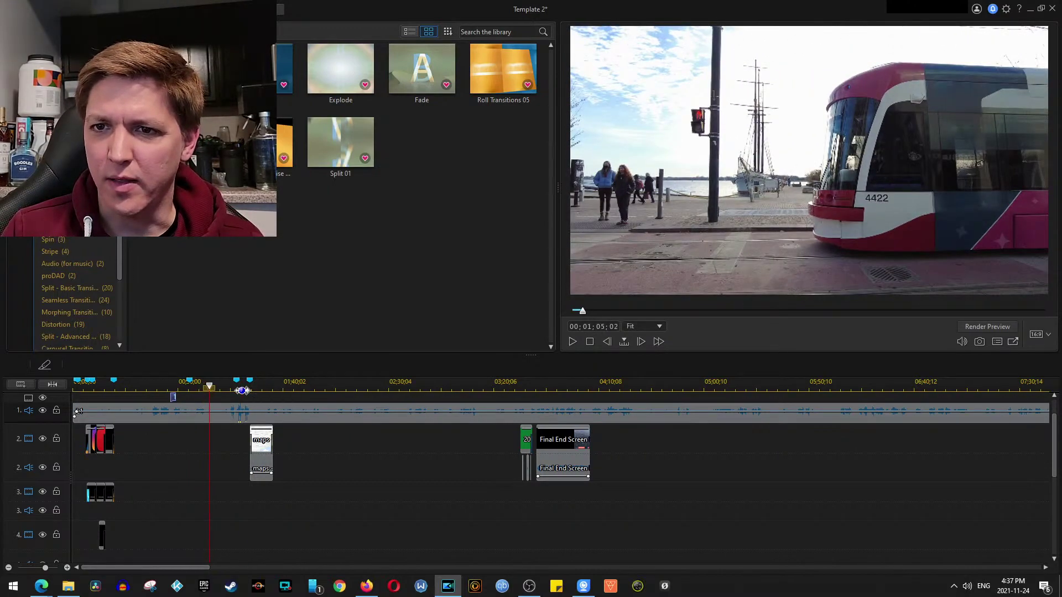
click(243, 385)
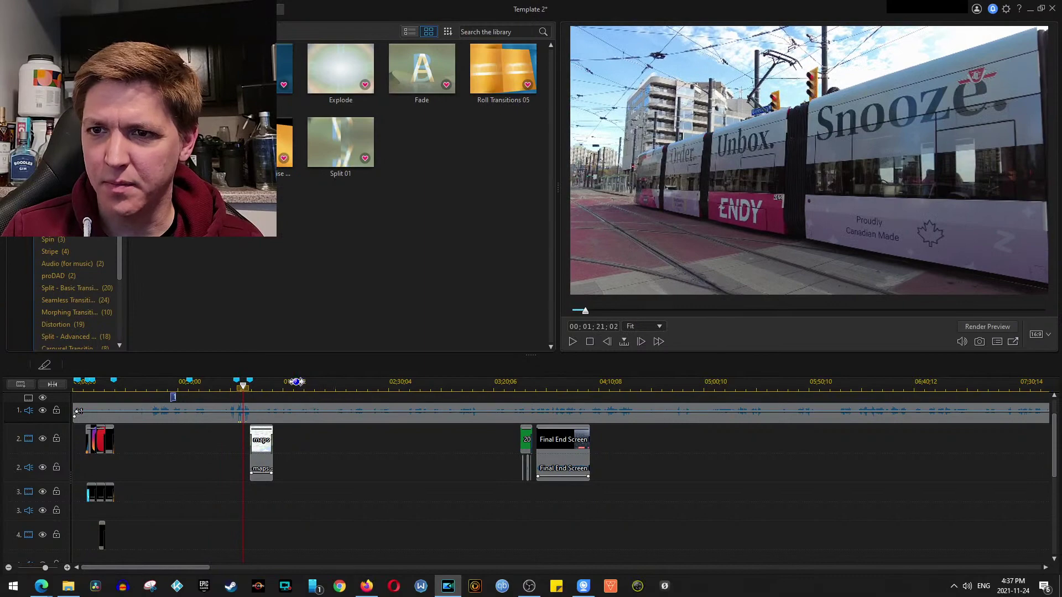
click(297, 385)
scroll(363, 525, up, 3)
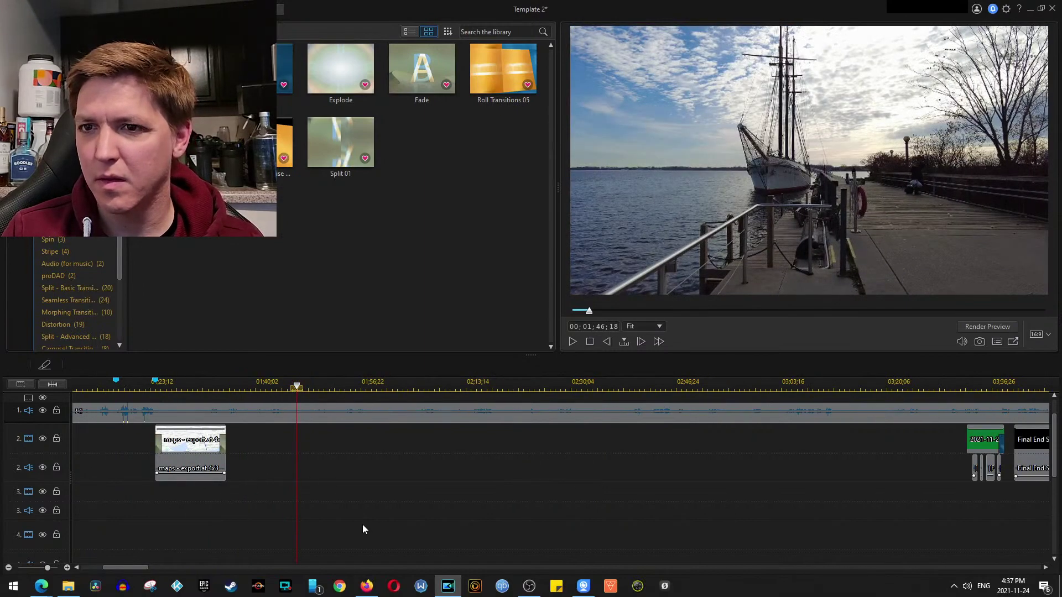
Play the waterfront footage up to 00;02;08;21 to look for a place for the subscribe callout
click(282, 386)
key(space)
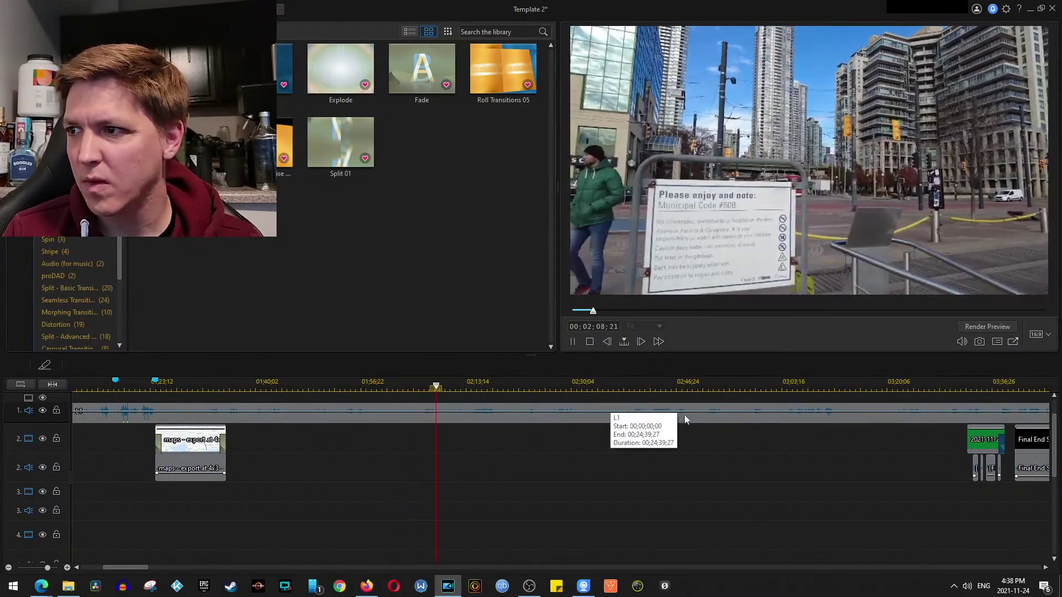
key(space)
Group the green-screen subscribe clip with its sound clips and move the group to start at 00;02;32;07
click(967, 442)
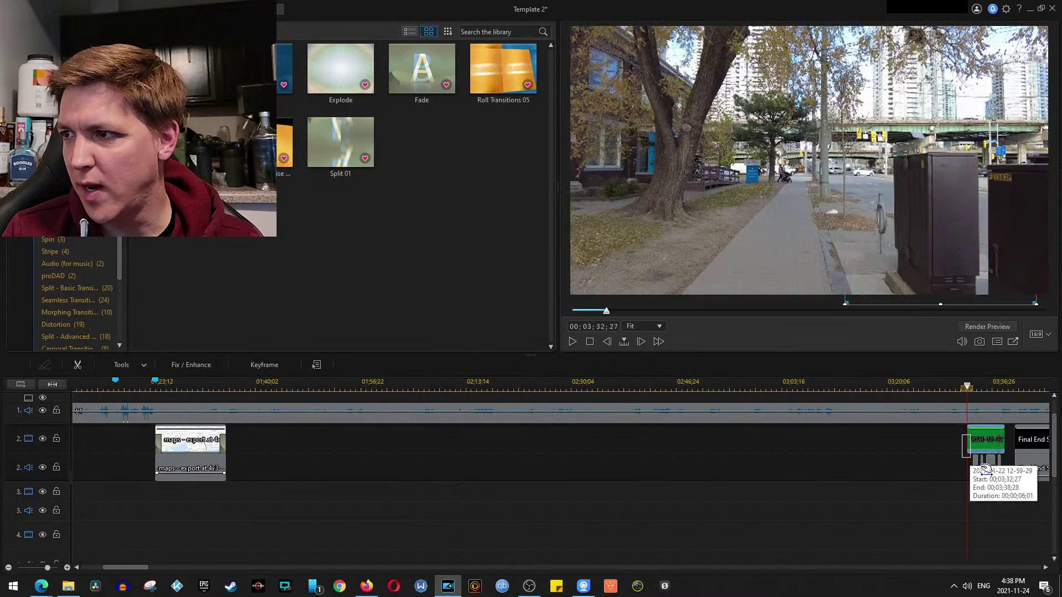
right_click(983, 432)
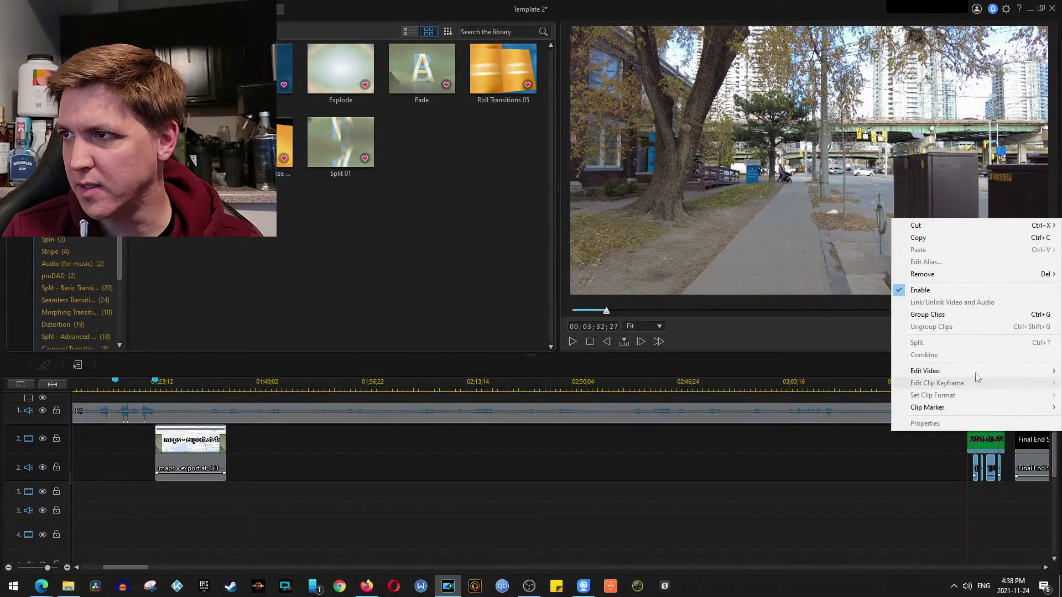
click(954, 315)
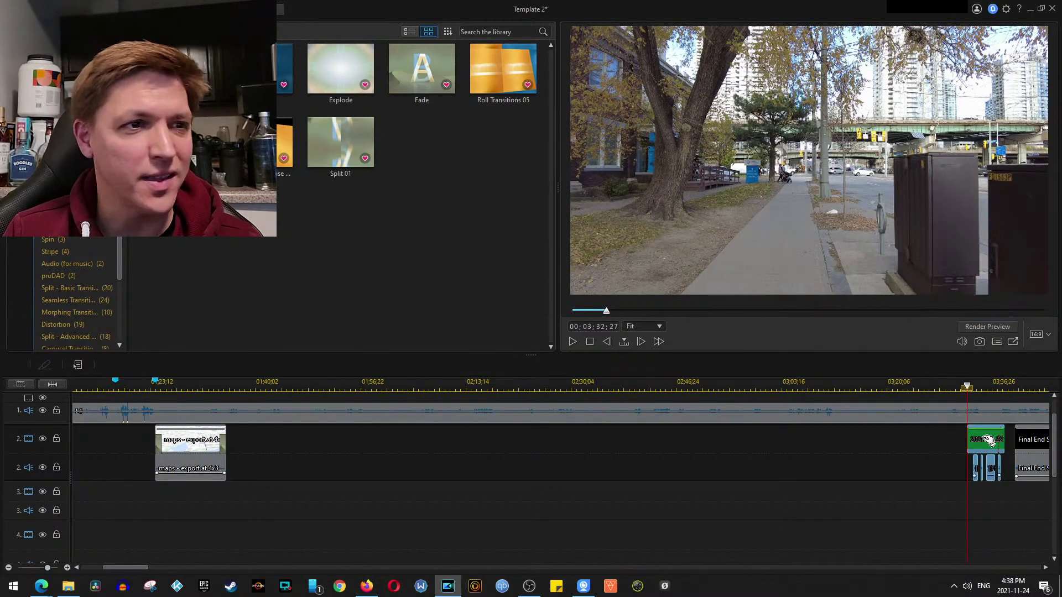
drag(989, 440, 604, 441)
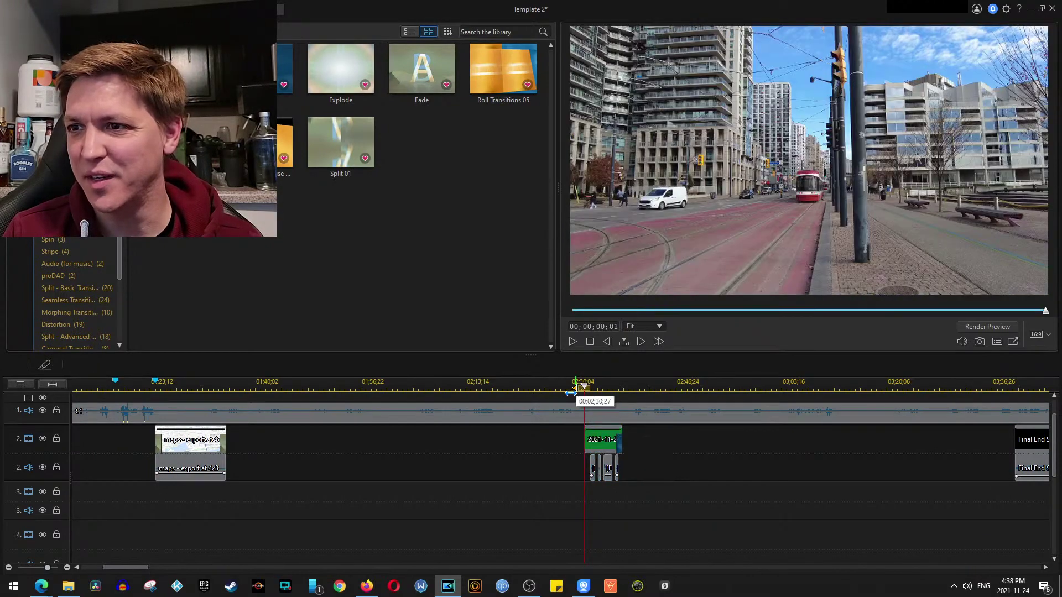
Play the video from about 00;02;30;27 to 00;02;38;10 to check the subscribe callout
click(572, 390)
key(space)
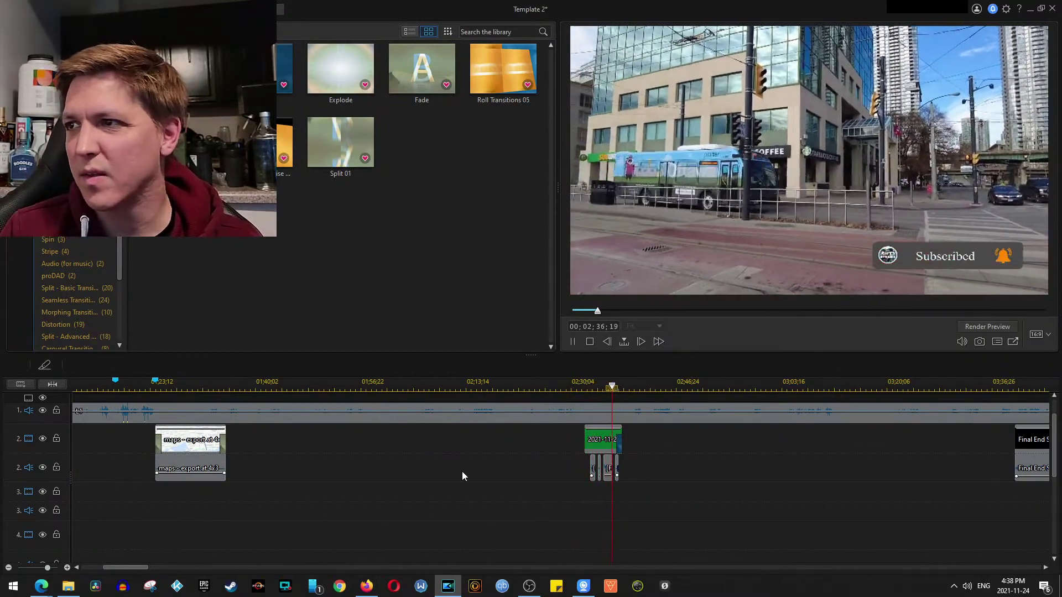
key(space)
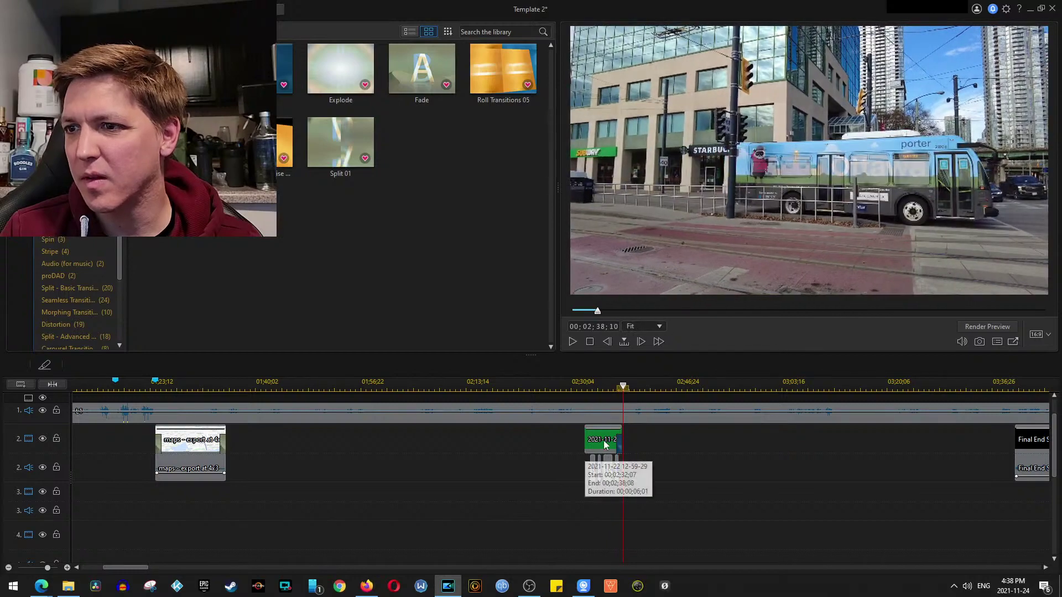
Try the subscribe callout at 00;03;13;04 and move it back to 00;02;32;07
right_click(765, 216)
mouse_move(818, 305)
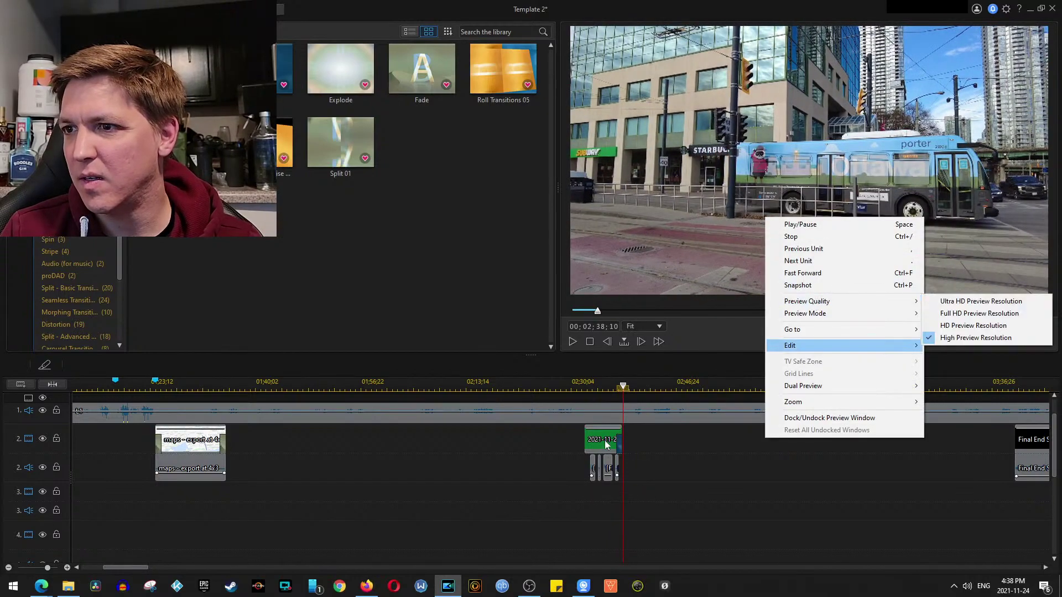
click(559, 454)
click(589, 444)
drag(666, 447, 857, 448)
key(space)
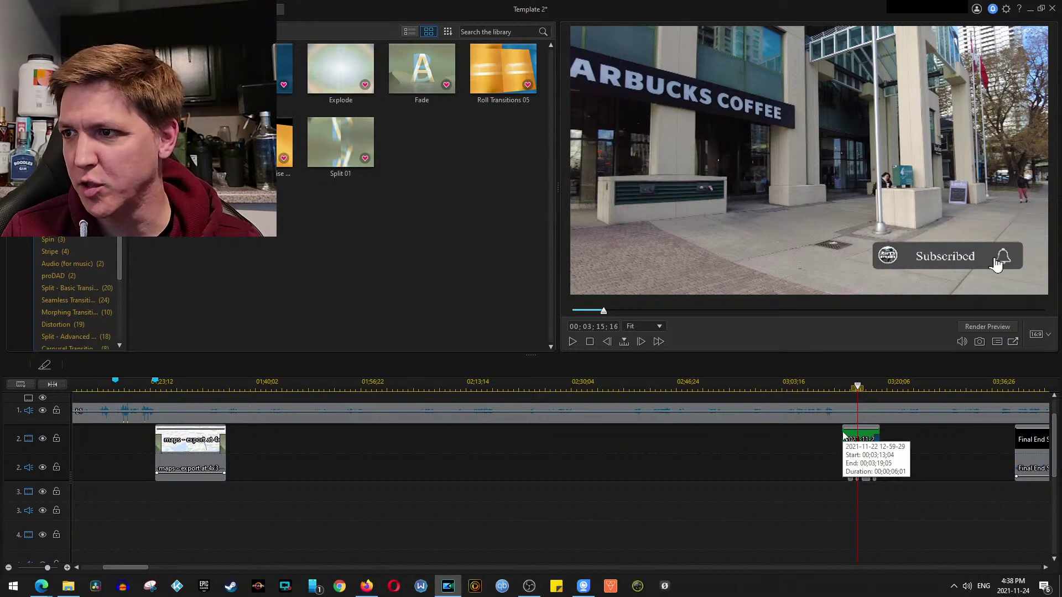
drag(855, 438, 600, 429)
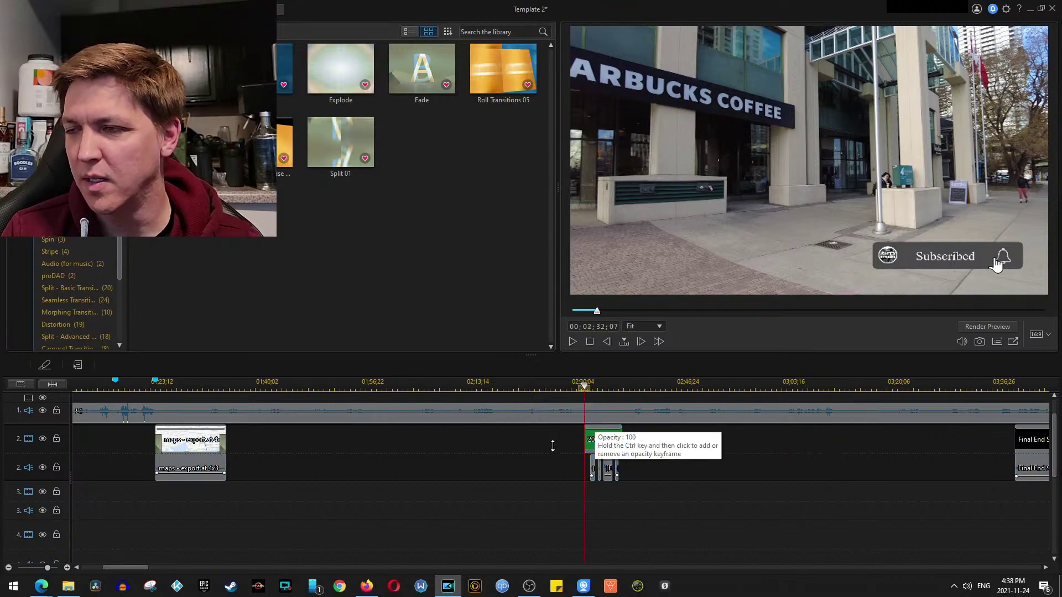
Replay the start of the subscribe callout and check the footage from 00;04;26;21 to 00;04;29;27
key(space)
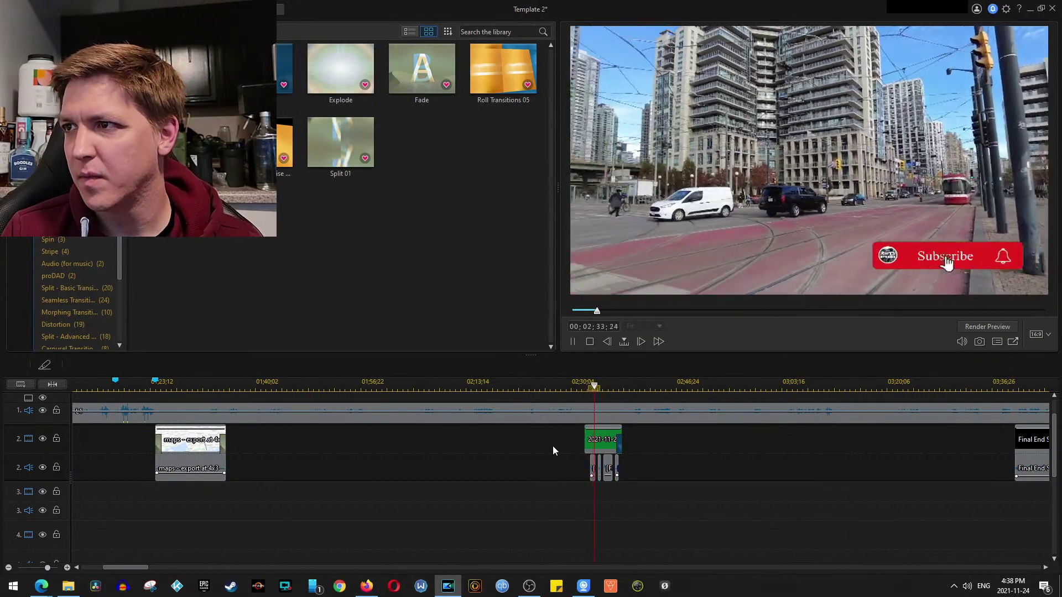
key(space)
scroll(476, 508, down, 3)
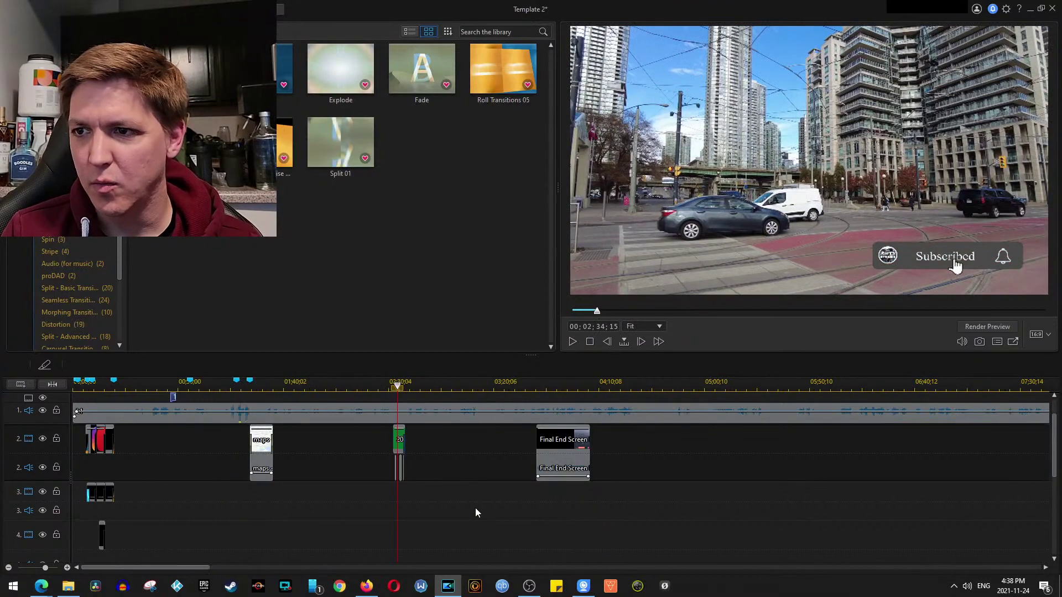
click(633, 384)
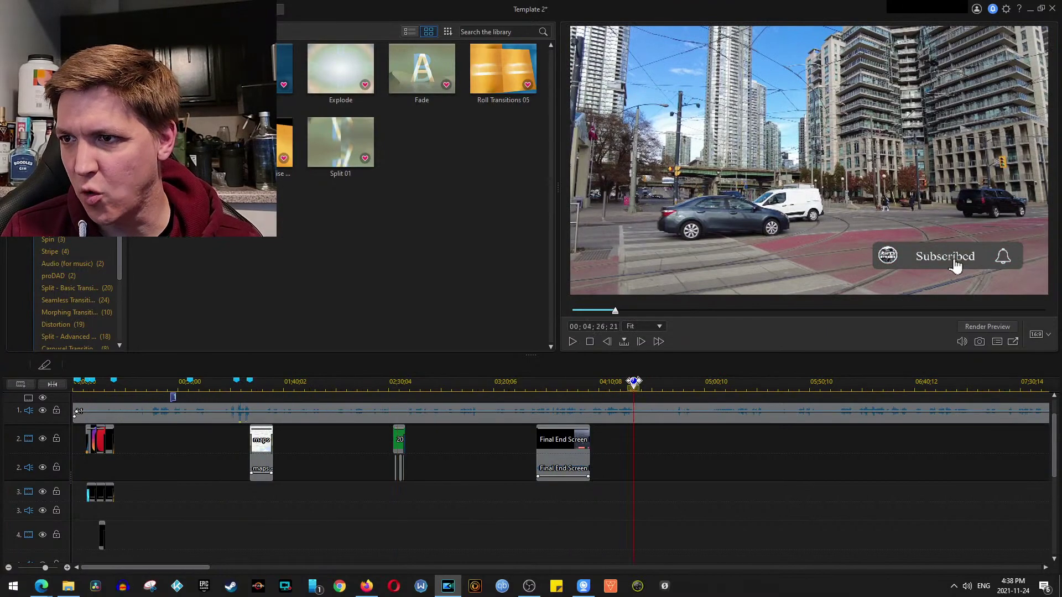
key(space)
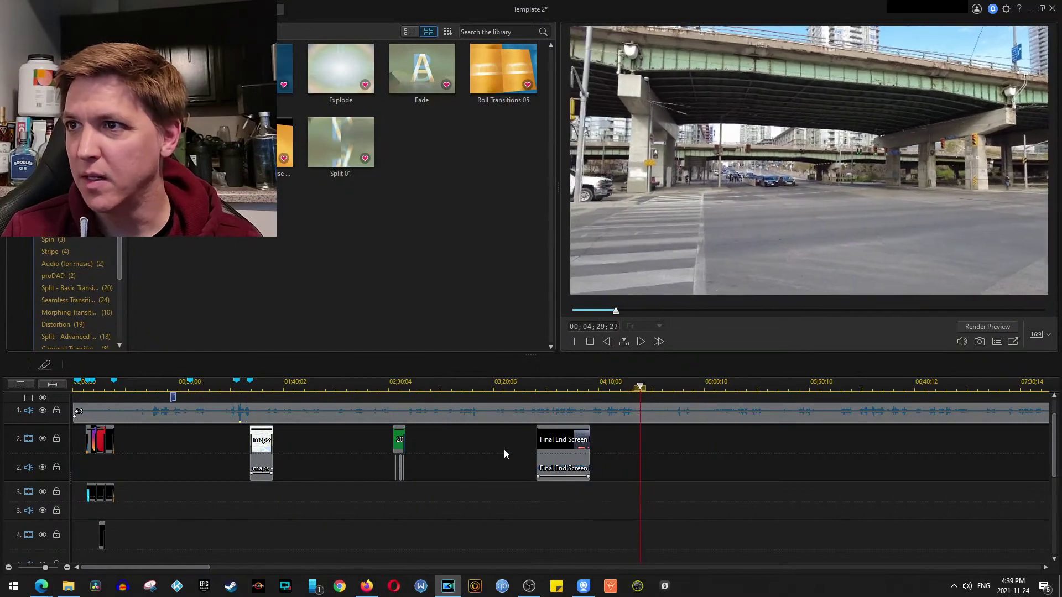
key(space)
Move the grouped subscribe callout past the end screen to start at about 00;04;30 and play it to 00;04;36;15
click(398, 439)
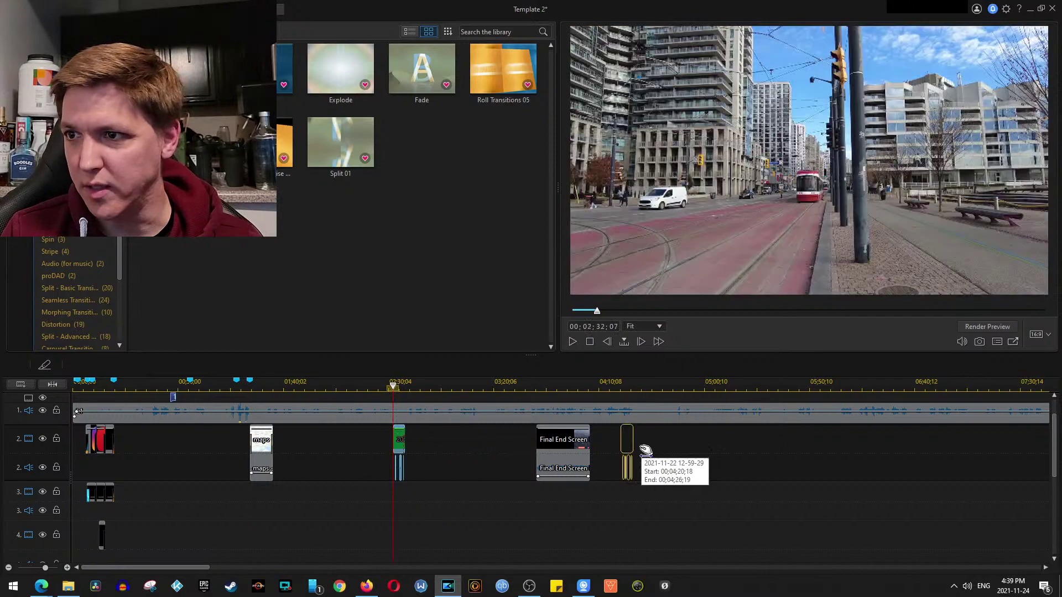
drag(655, 449, 650, 446)
key(space)
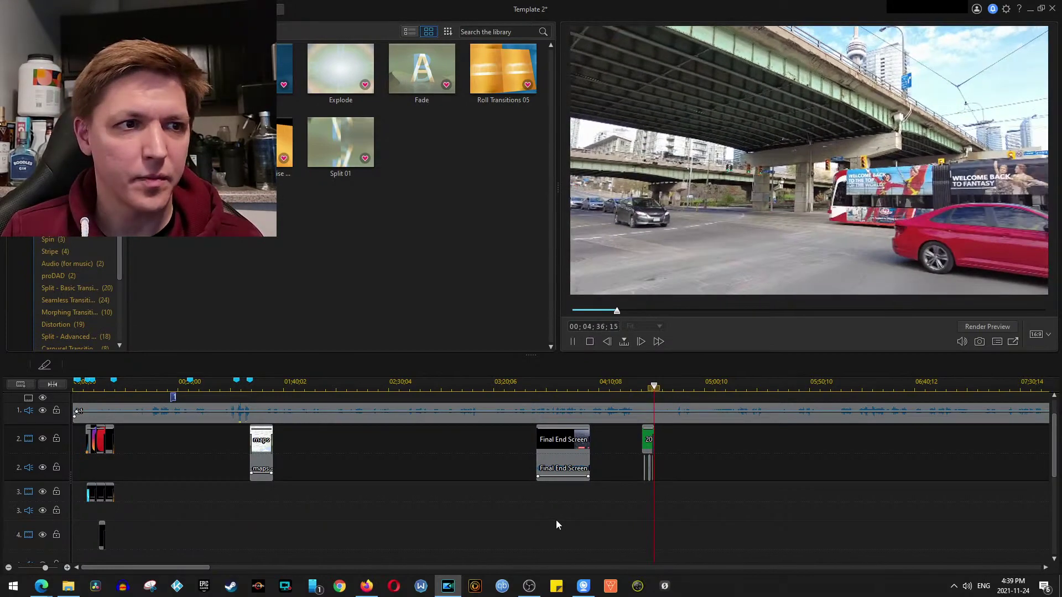
key(space)
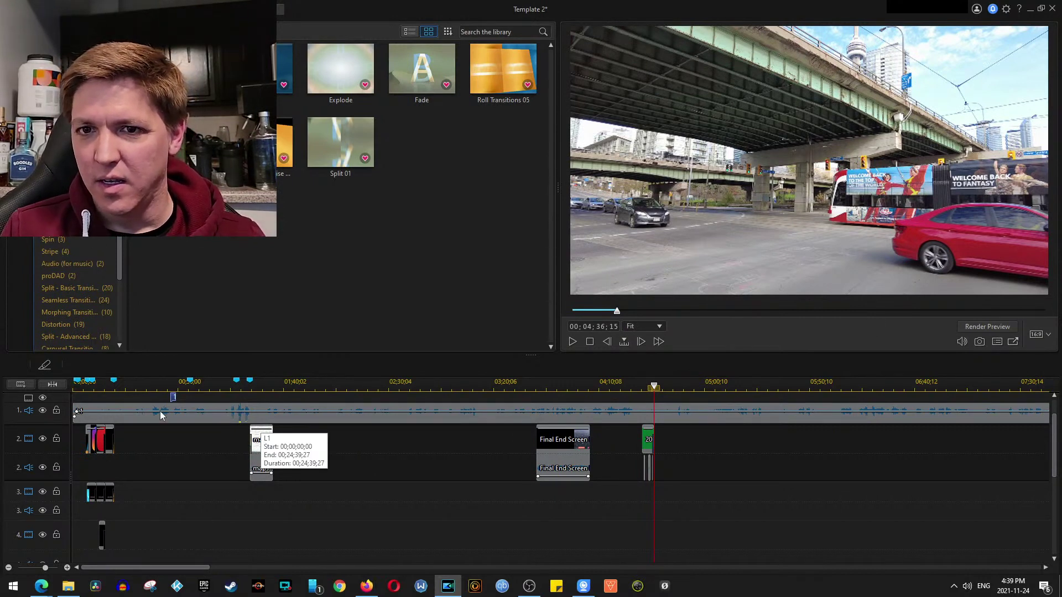
Move the grouped social callouts after the map overlay to start at 00;01;45;03 and play them through
click(92, 395)
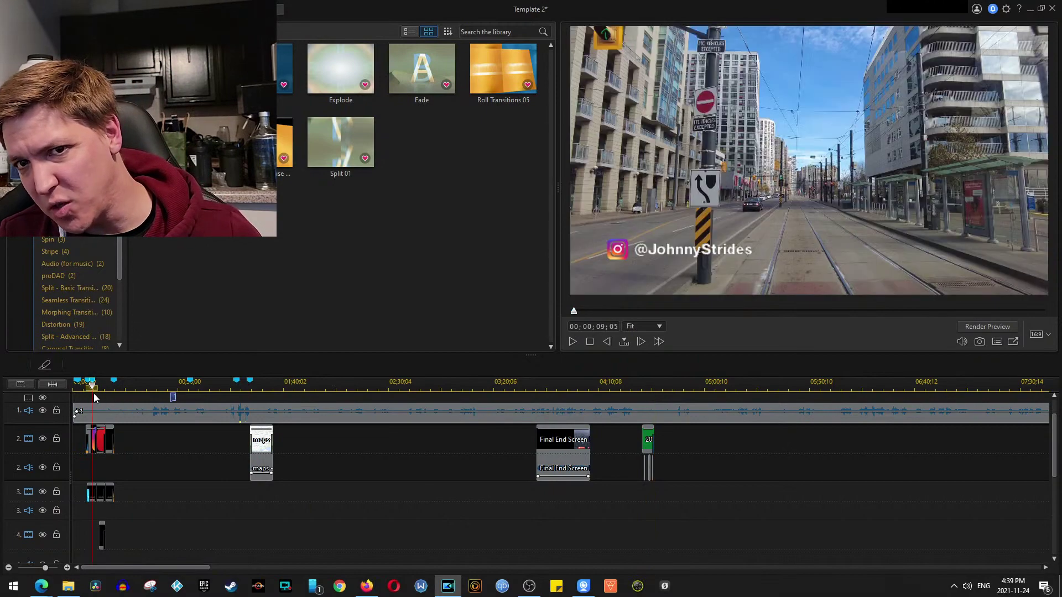
key(Home)
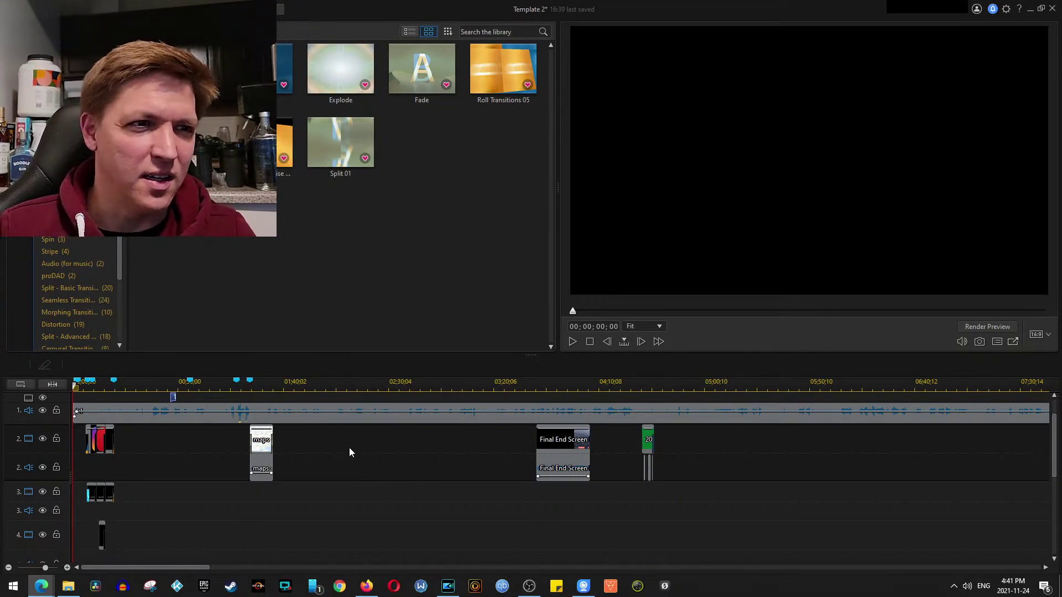
scroll(221, 496, up, 3)
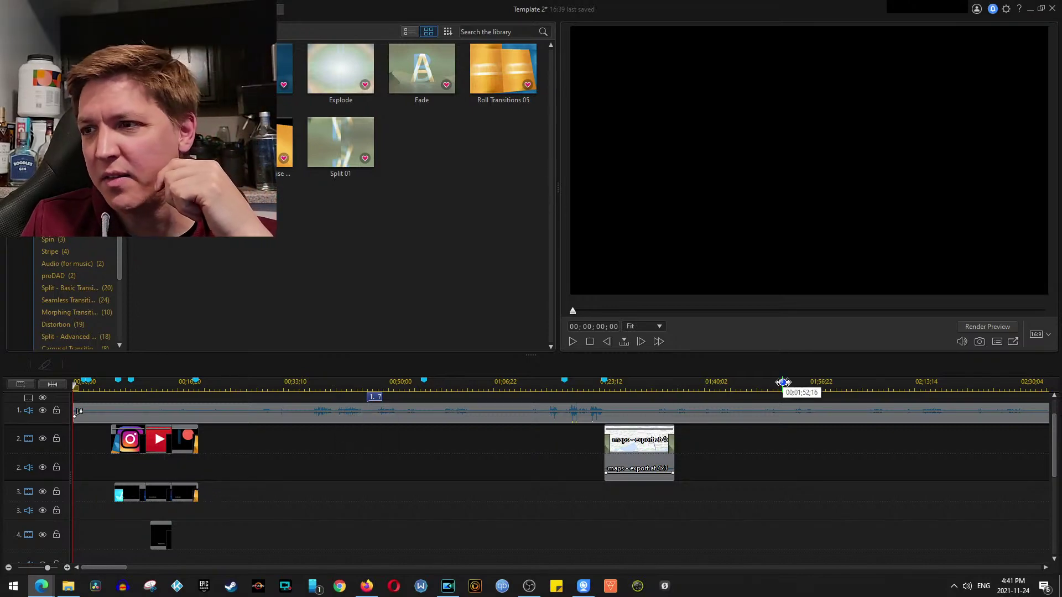
click(726, 383)
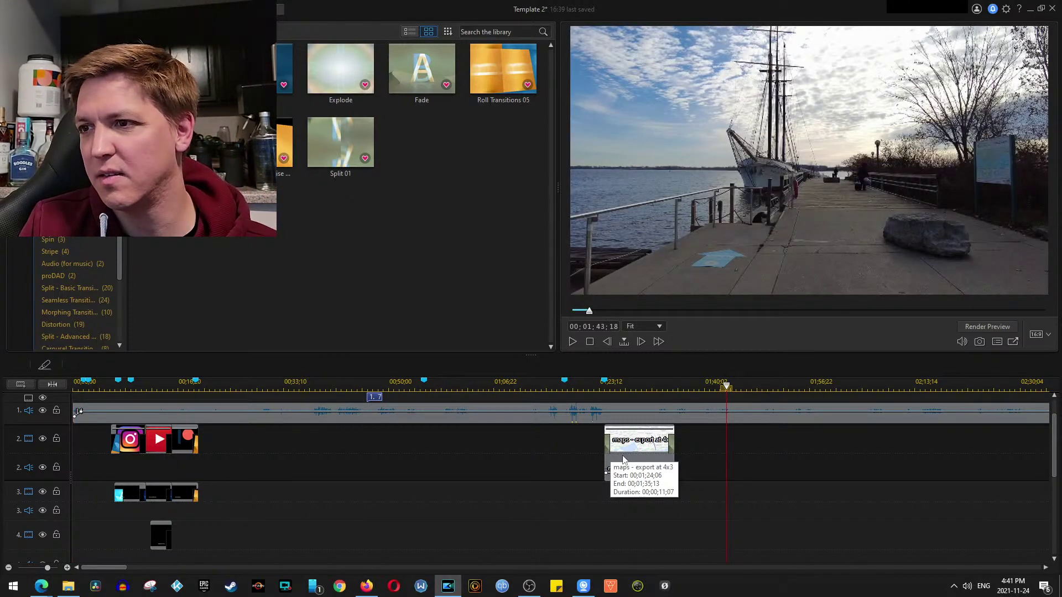
drag(136, 449, 755, 446)
key(space)
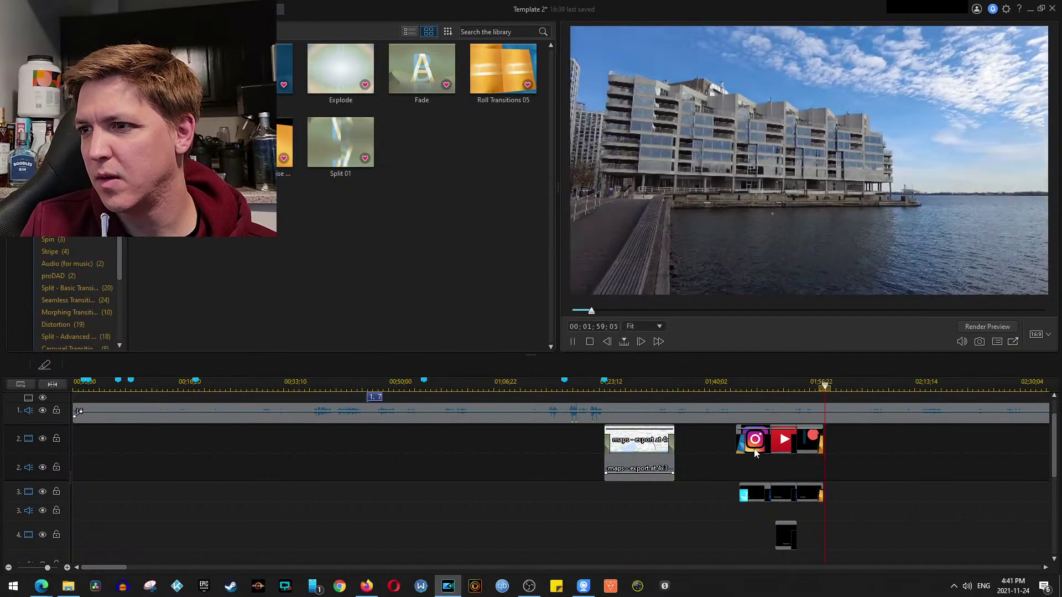
click(724, 398)
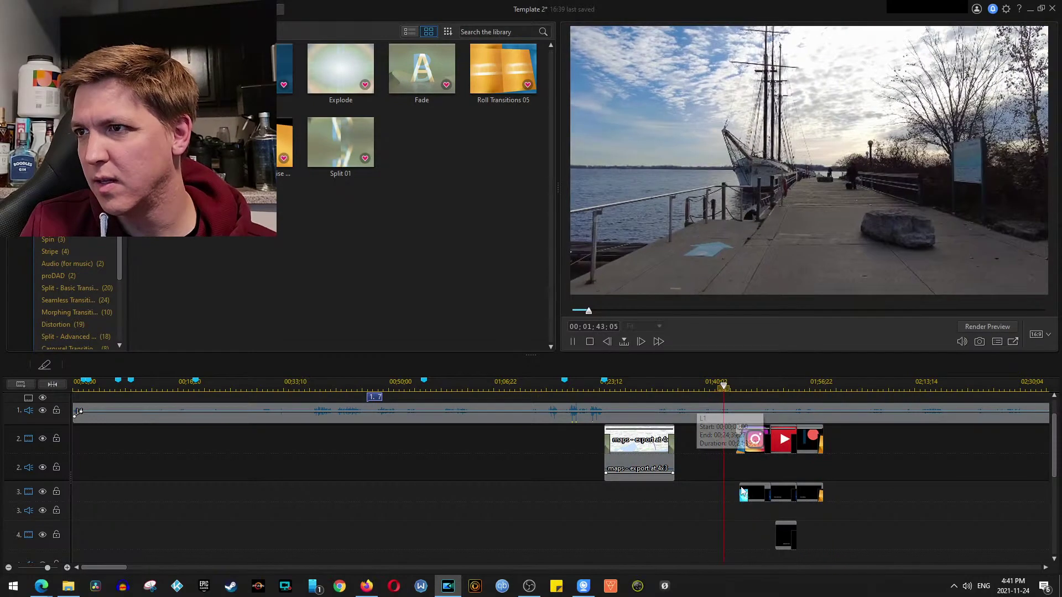
Try starting the social callouts about one second earlier, play them back, and undo the move
scroll(741, 486, up, 5)
click(845, 436)
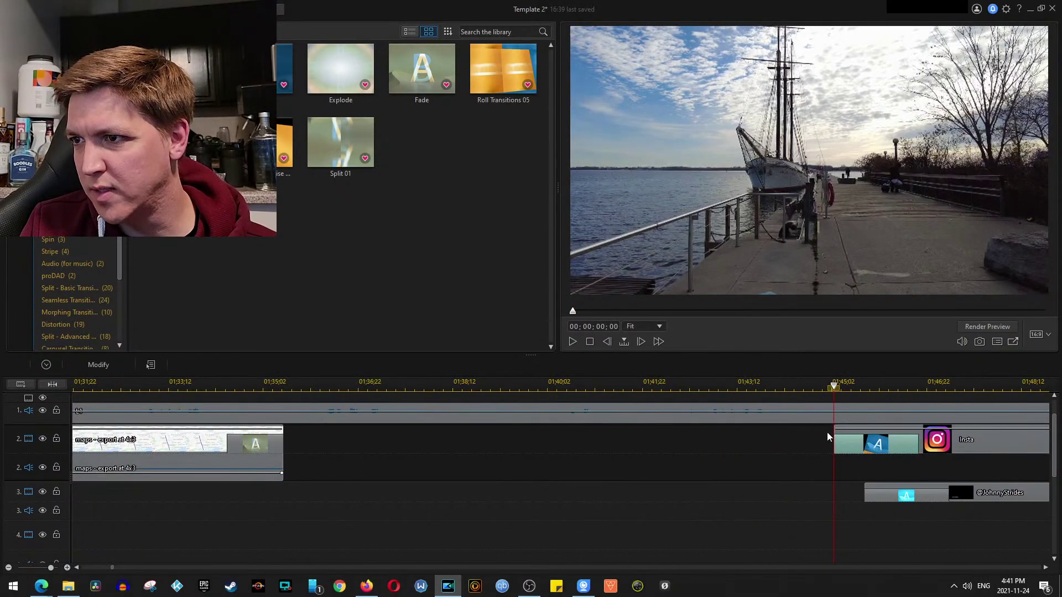
drag(862, 431, 805, 427)
click(754, 387)
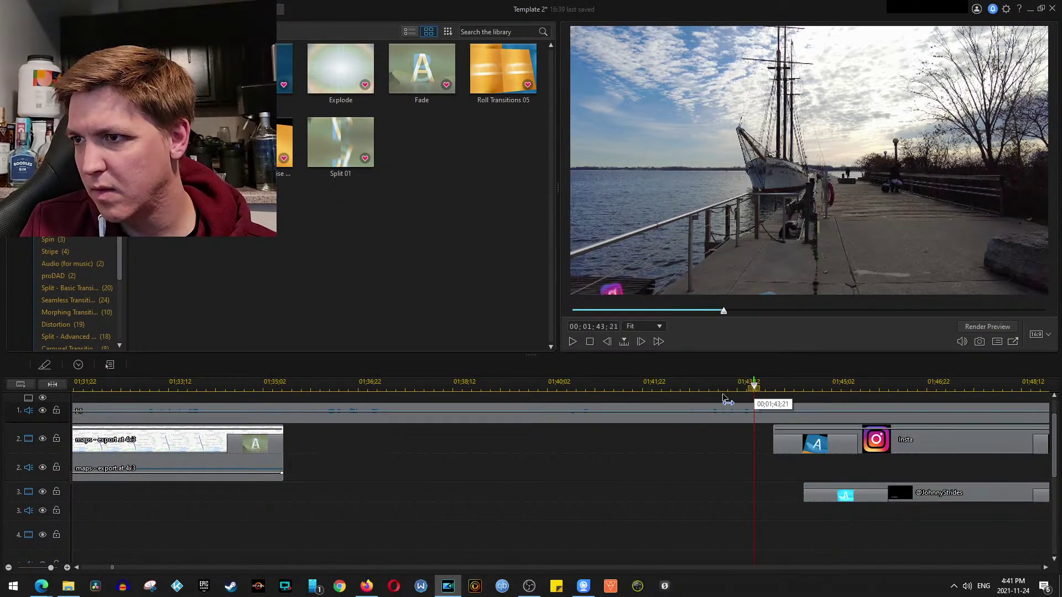
key(space)
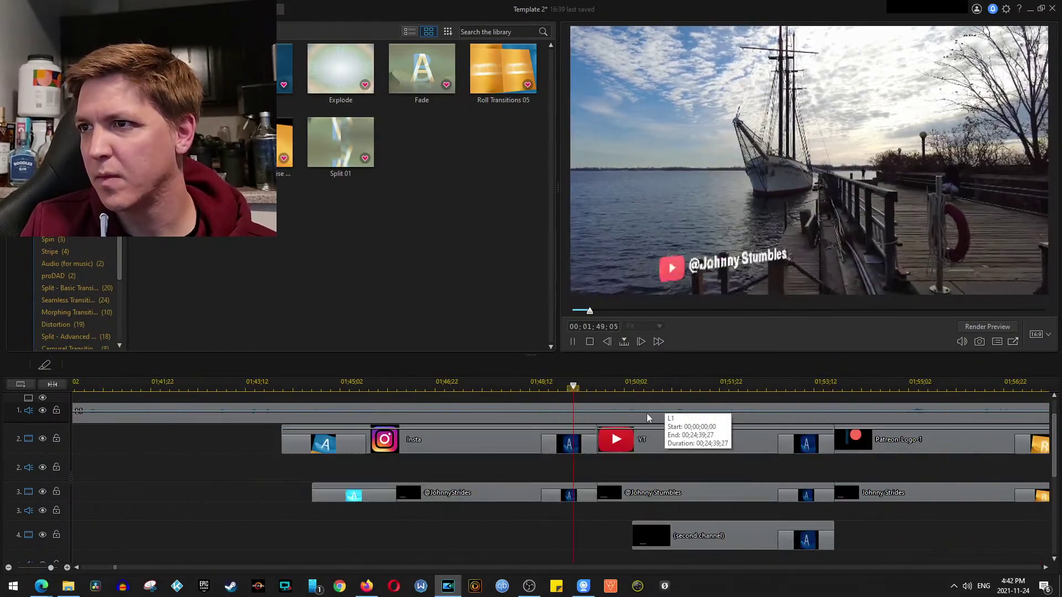
key(space)
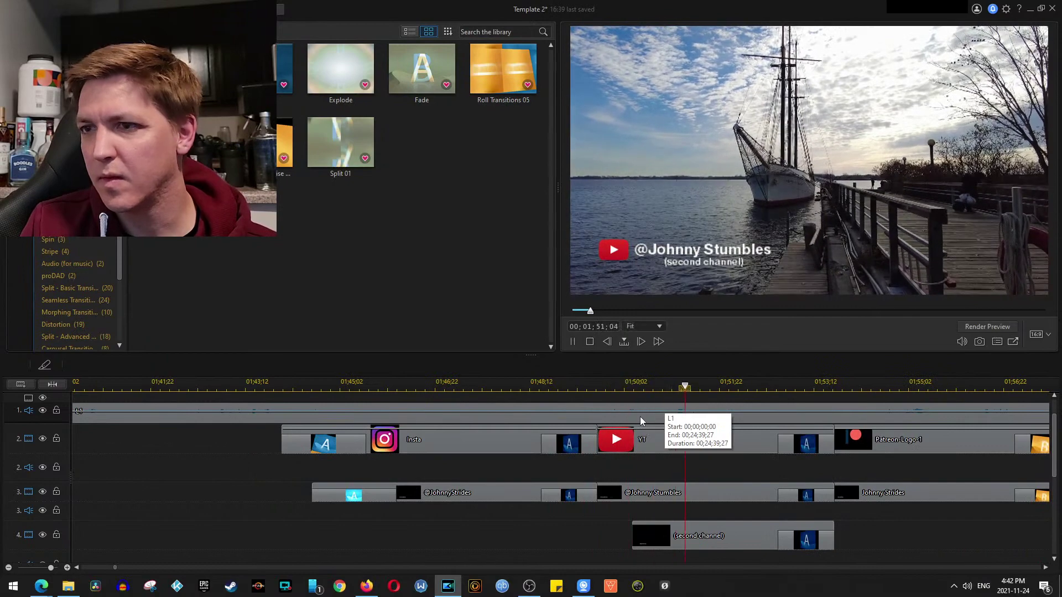
key(ctrl+z)
Continue playback to 00;02;08;24, and replay the subscribe callout under the overpass up to 00;04;33;27
key(space)
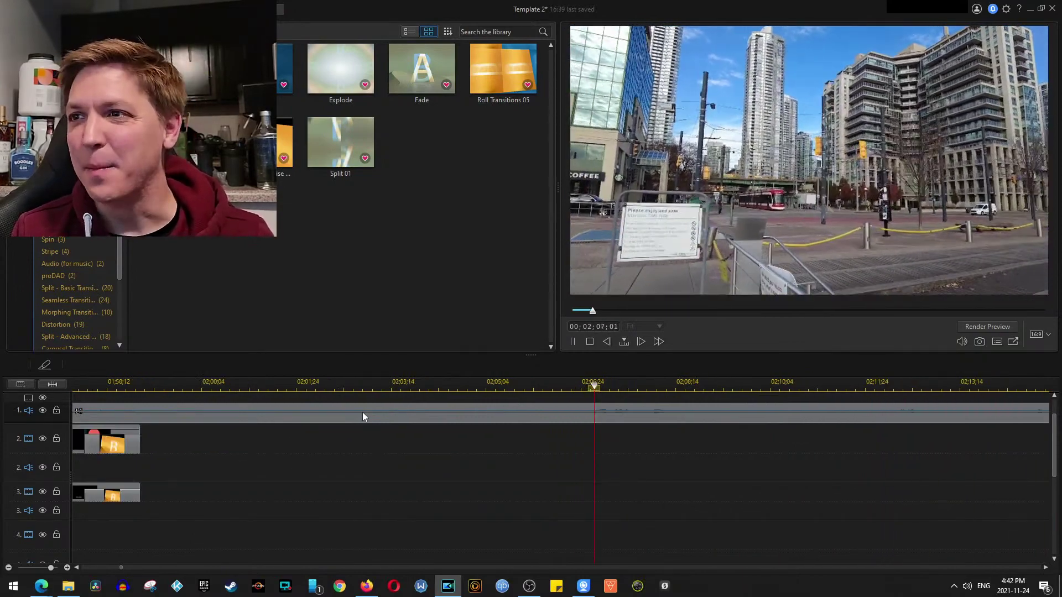
click(532, 496)
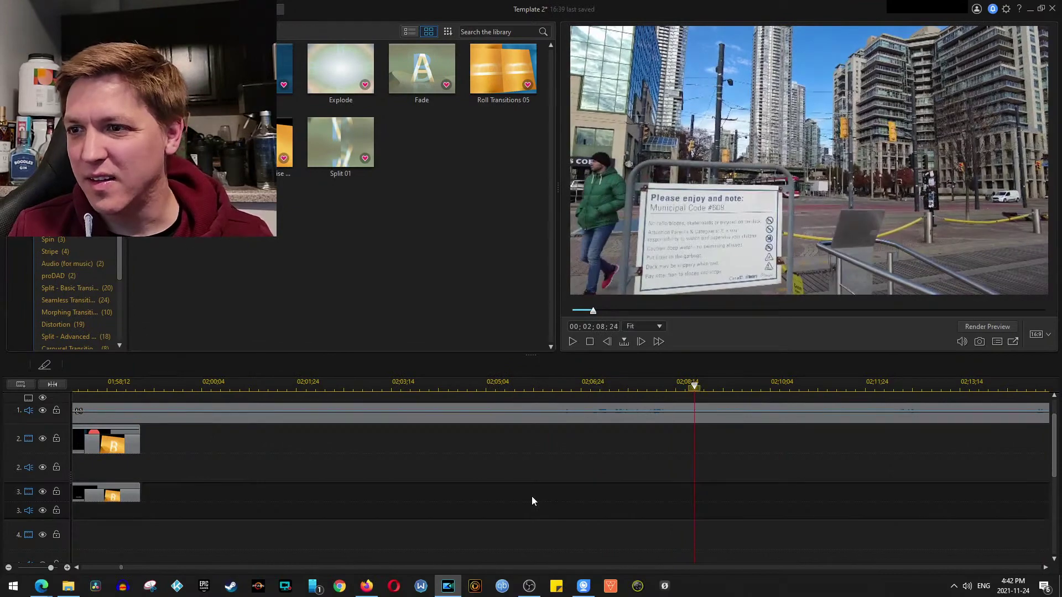
scroll(437, 536, down, 3)
scroll(483, 520, down, 3)
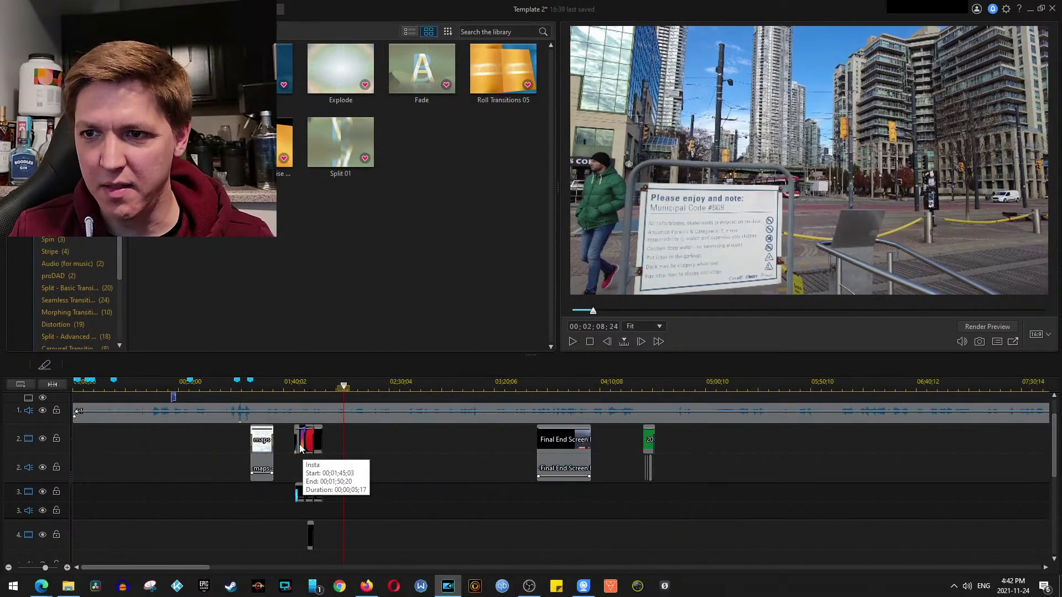
click(639, 388)
key(space)
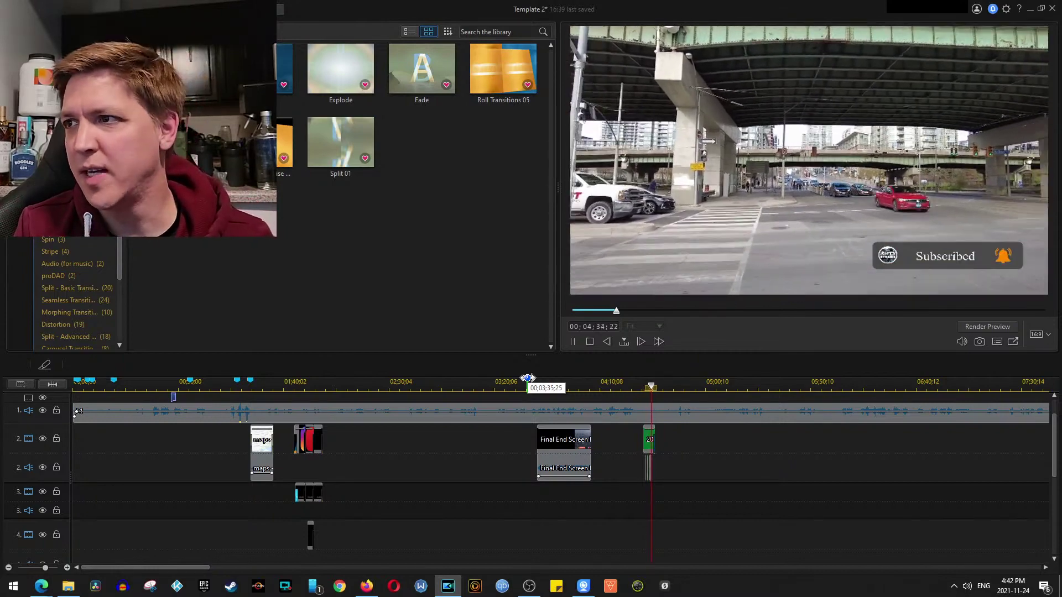
click(641, 386)
key(space)
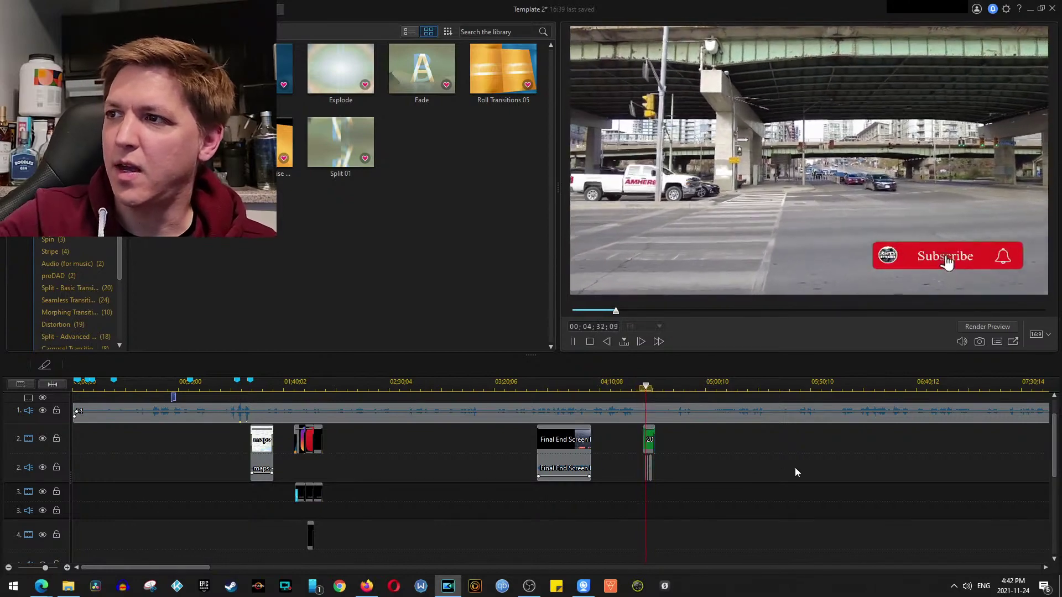
key(space)
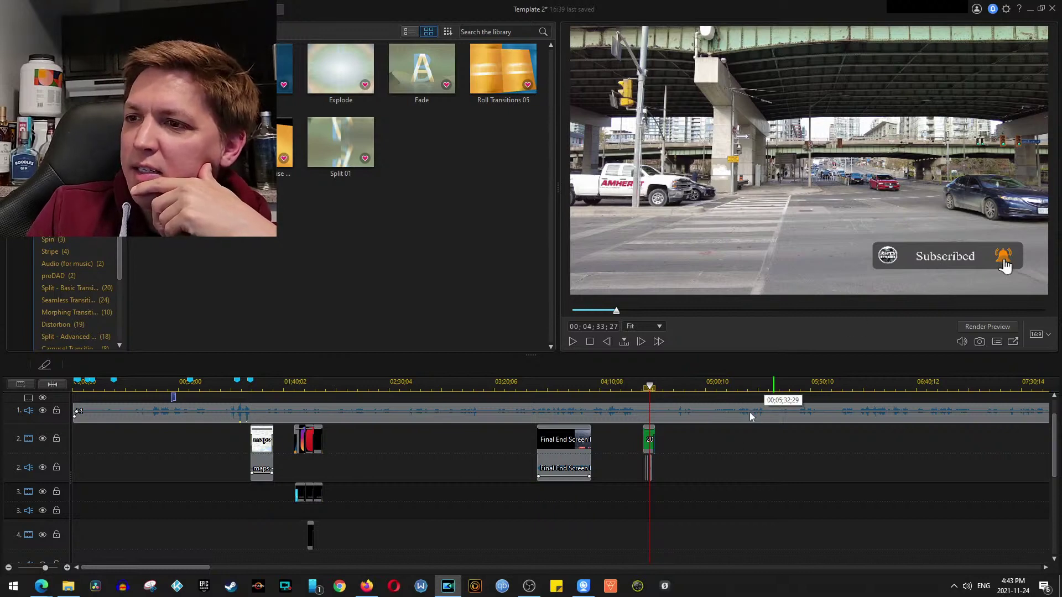
Replay the subscribe callout from its start, pausing at 00;04;32;09 and continuing past its end to 00;04;37;05
scroll(658, 500, up, 3)
scroll(658, 497, up, 3)
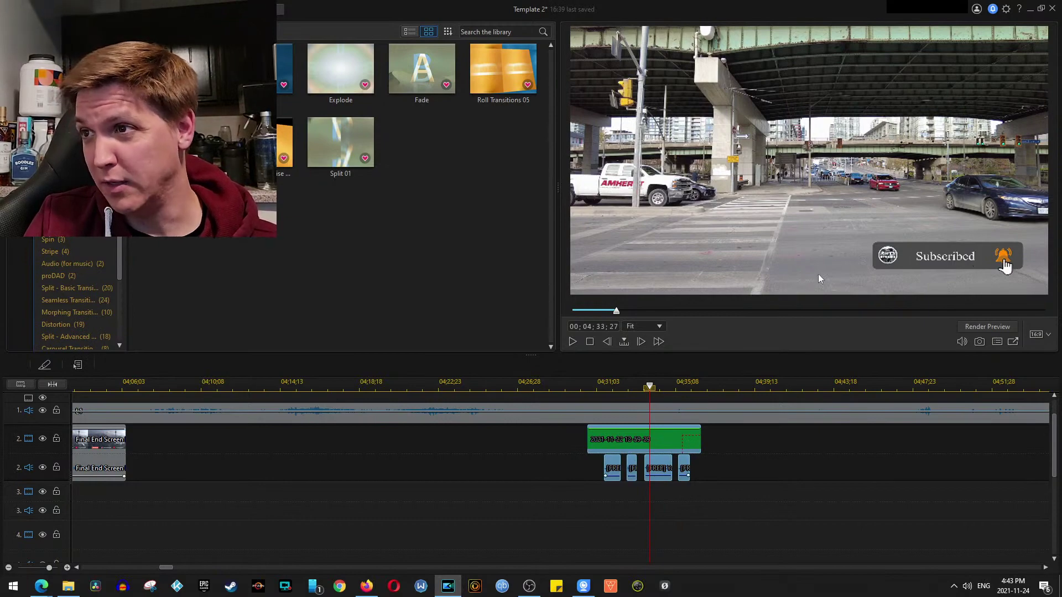
click(585, 388)
key(space)
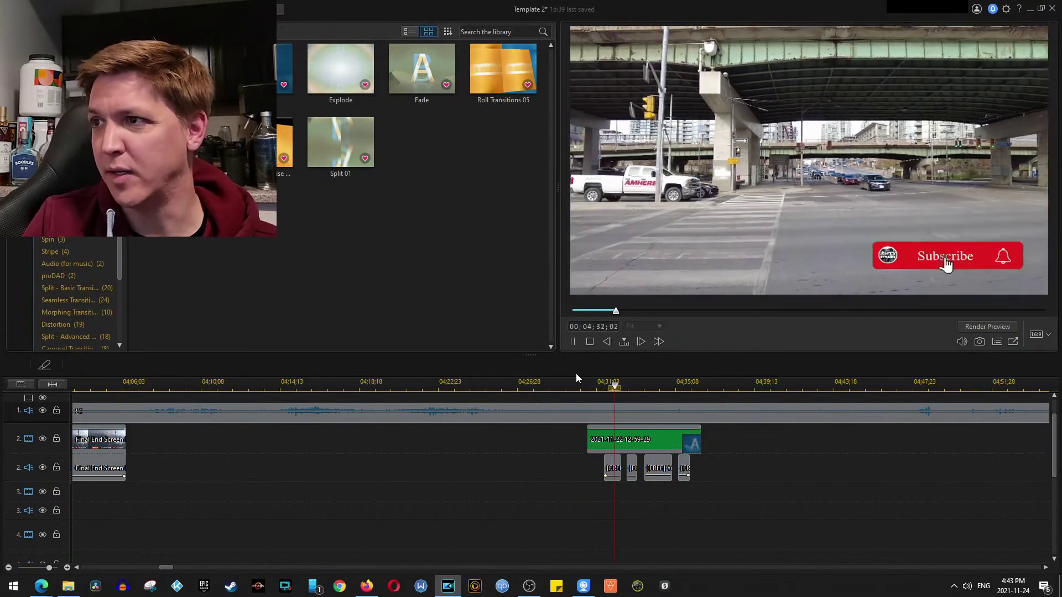
key(space)
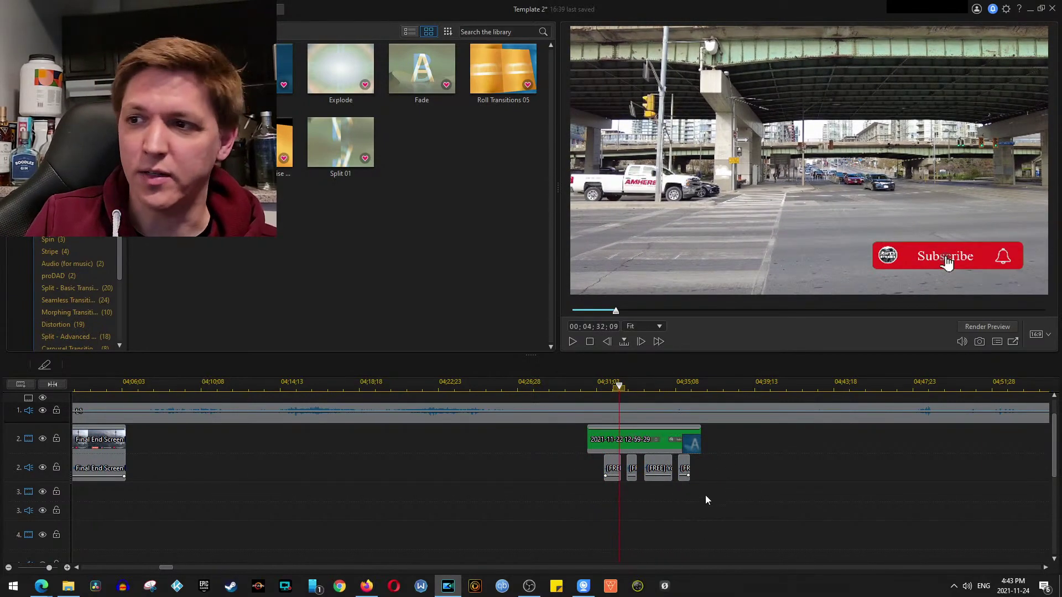
key(space)
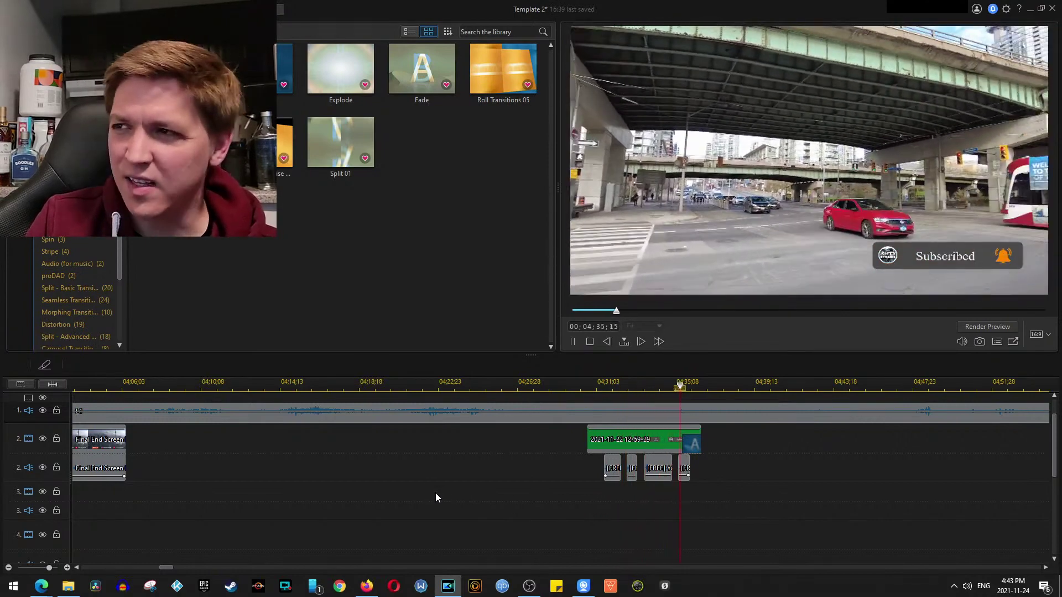
key(space)
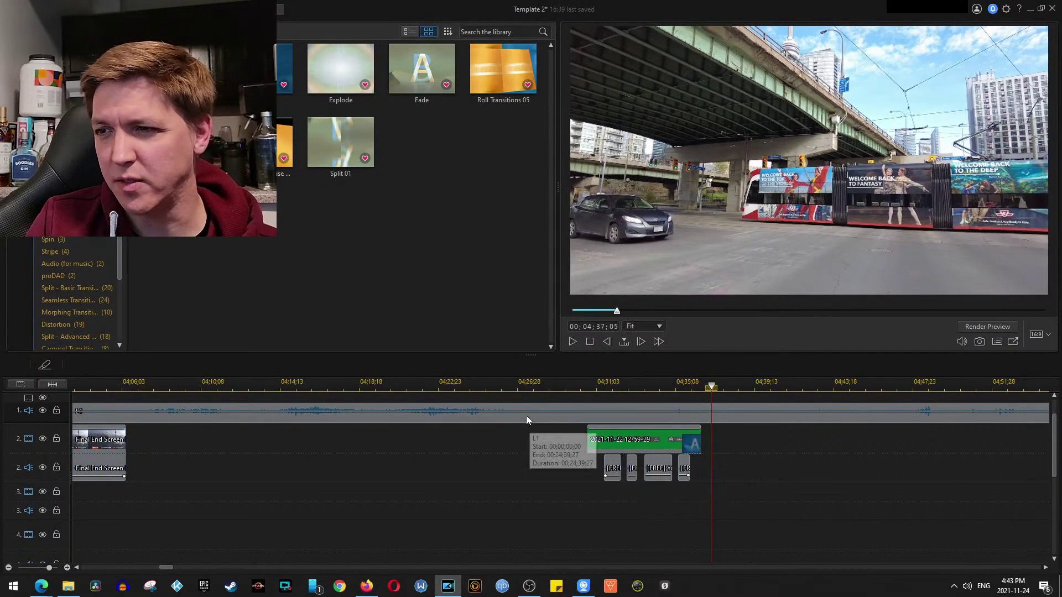
Copy the grouped social callouts near 00;01;45;03, paste the copy at 00;37;36;15, and play it to 00;37;50;24
scroll(517, 442, down, 2)
scroll(509, 464, down, 3)
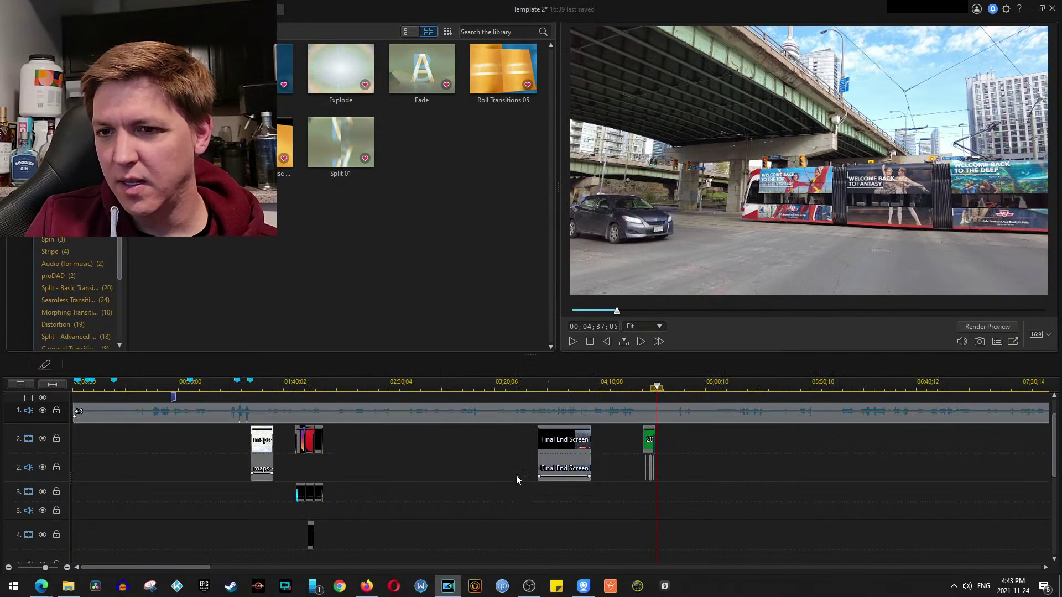
scroll(431, 498, down, 3)
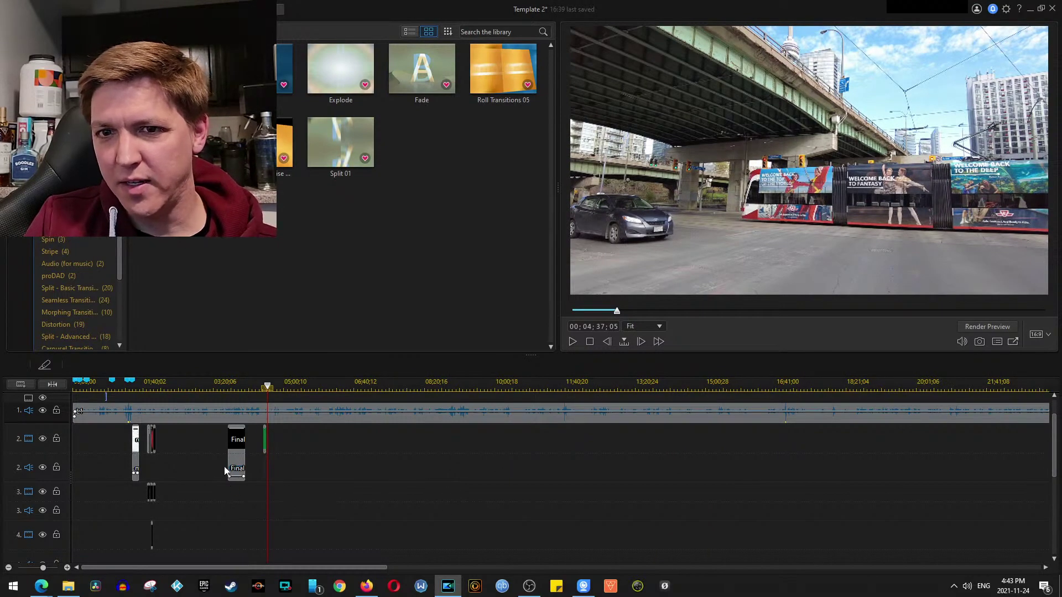
click(151, 440)
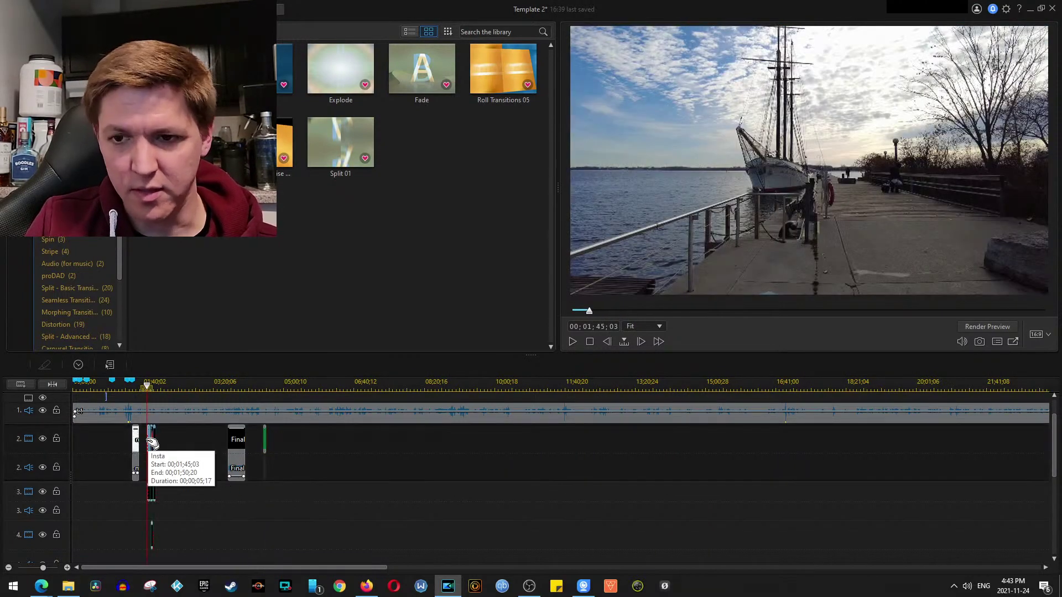
drag(357, 565, 633, 565)
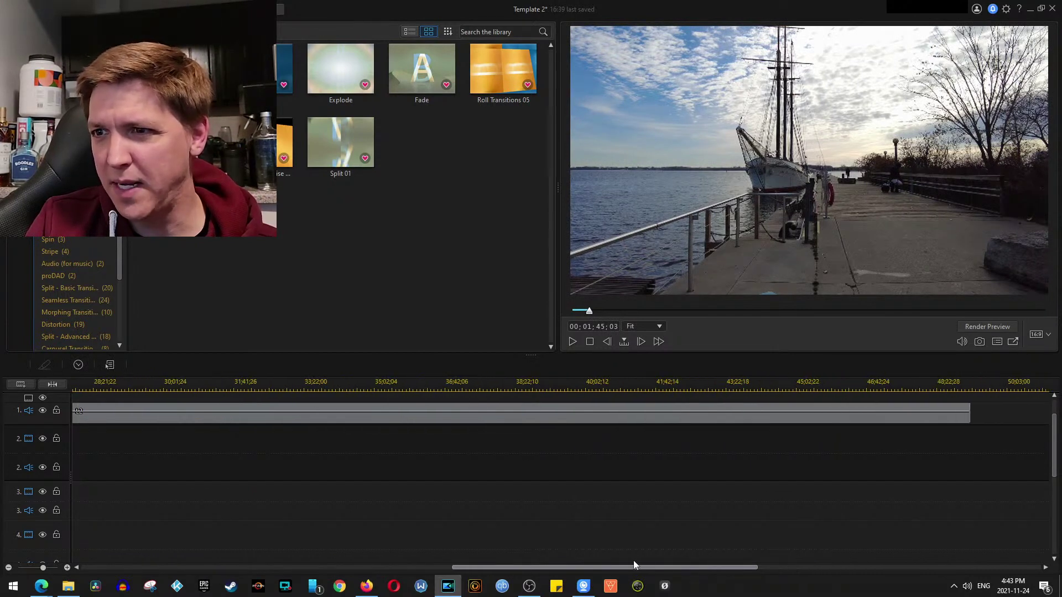
click(473, 386)
scroll(483, 480, up, 3)
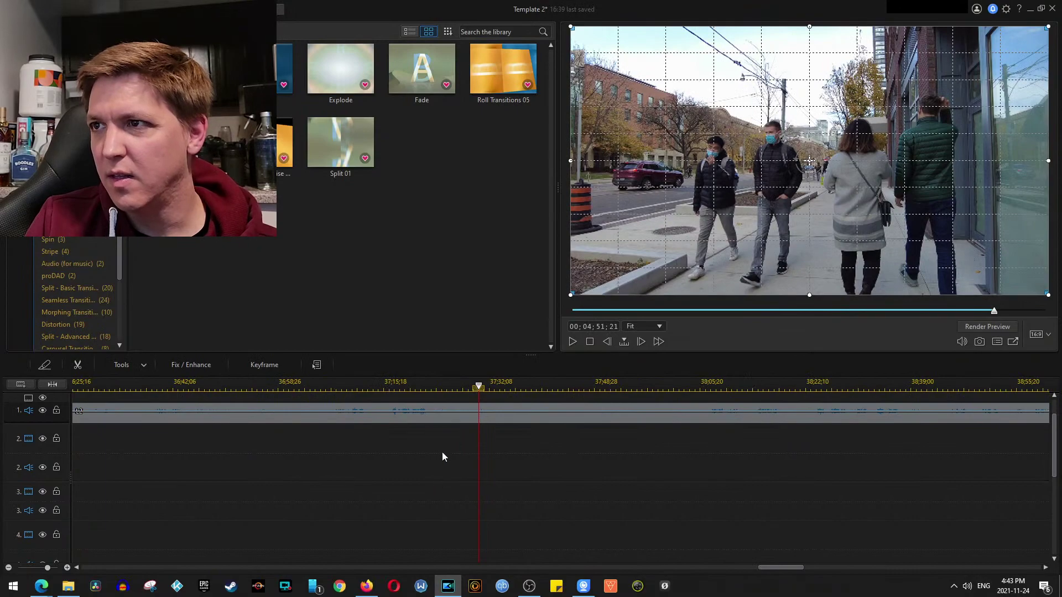
key(space)
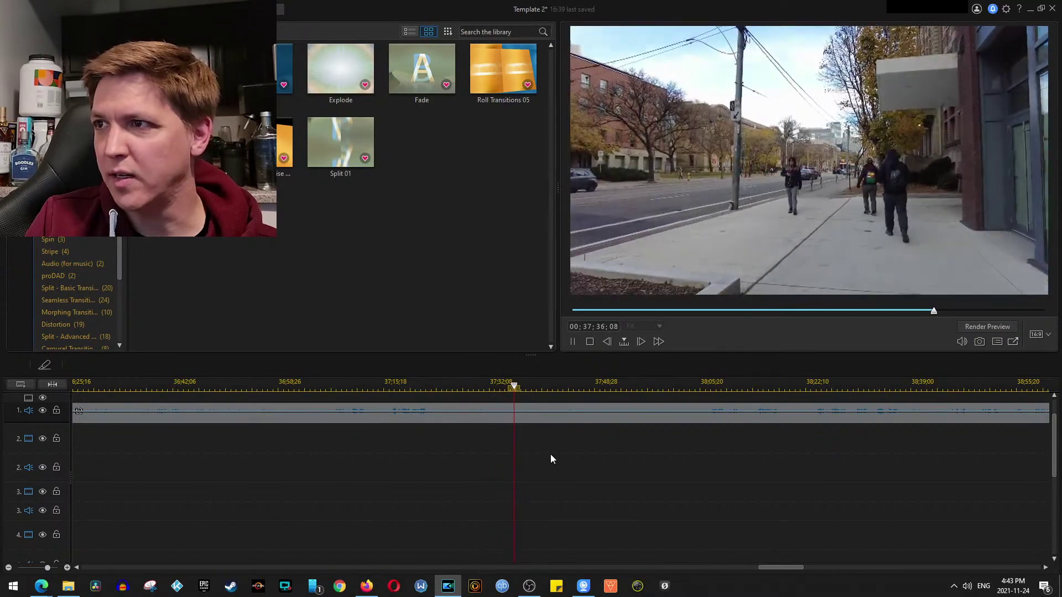
key(space)
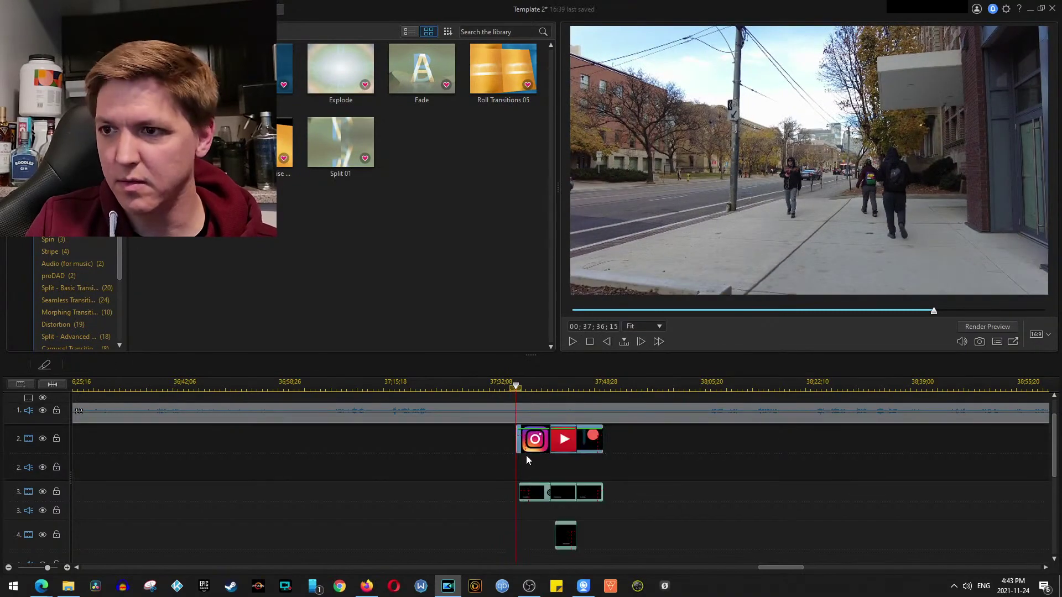
key(space)
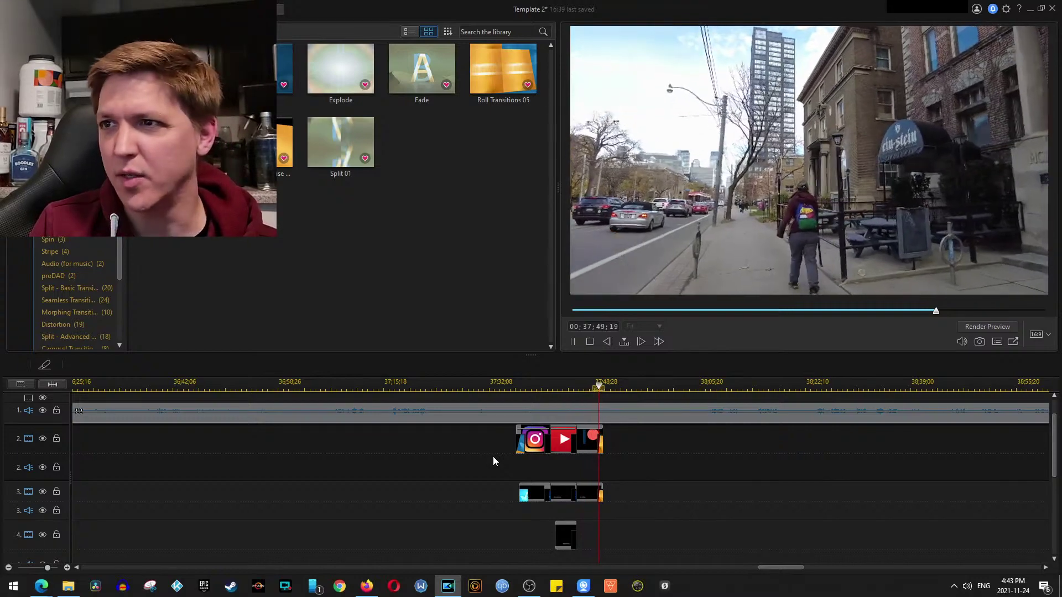
key(space)
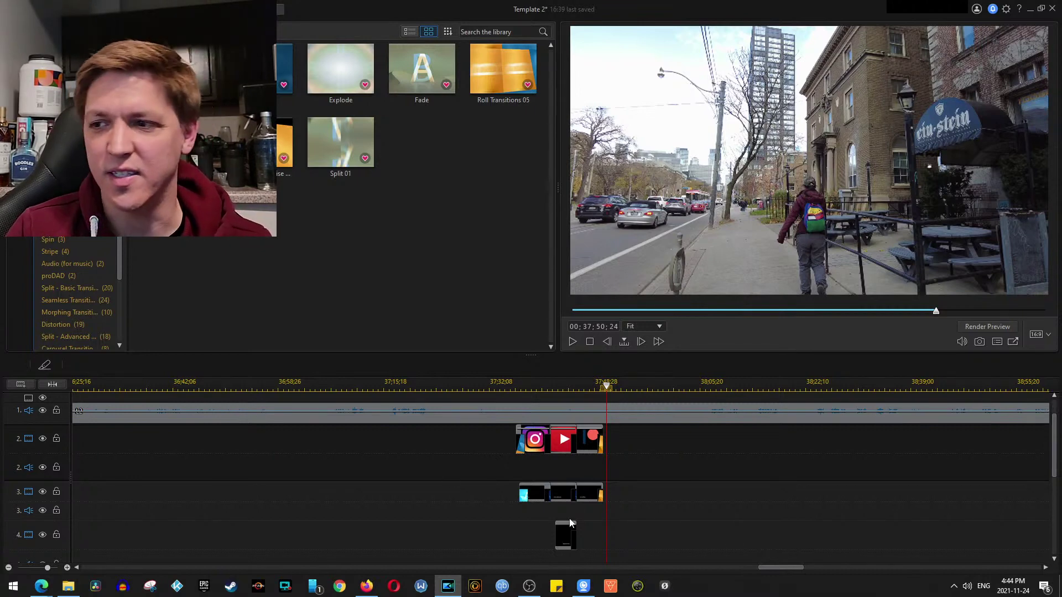
Move the Final End Screen clip from track 2 to the end of track 1, placing it after the last walk clip with the Crossfade option
drag(794, 569, 116, 520)
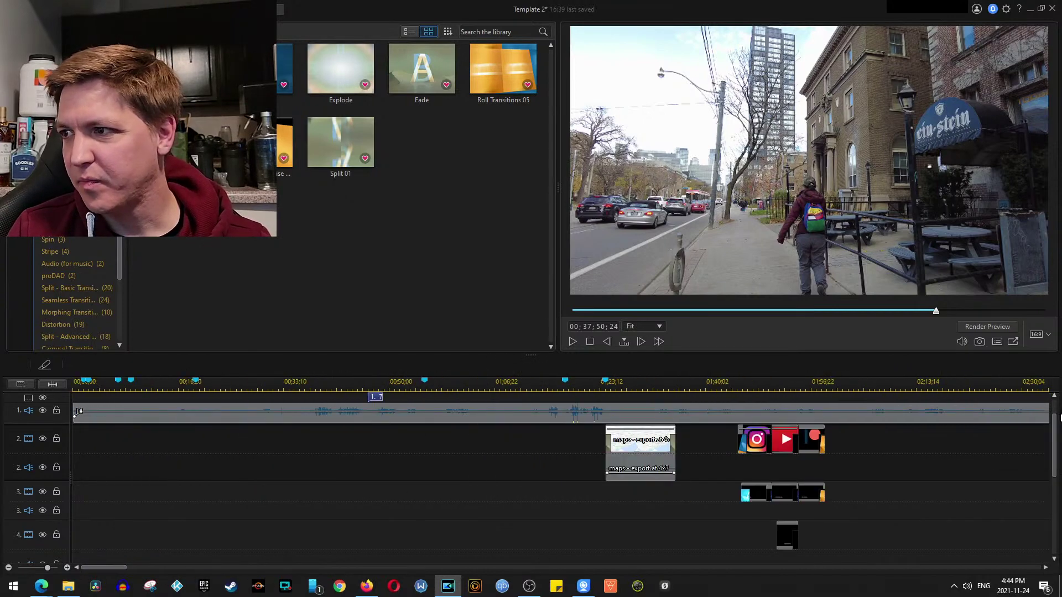
drag(1056, 427, 1057, 399)
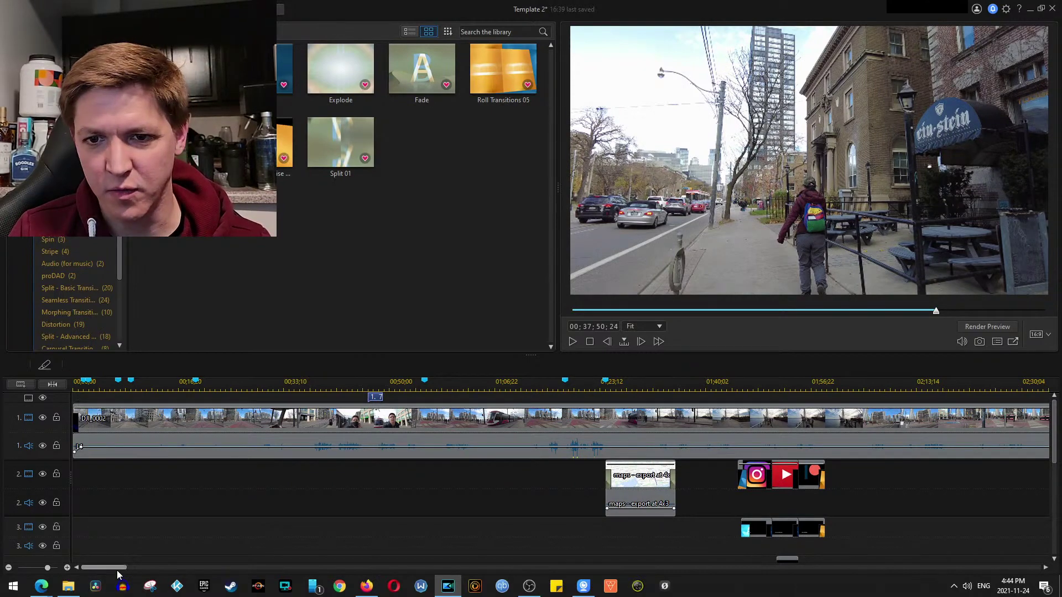
drag(117, 568, 790, 555)
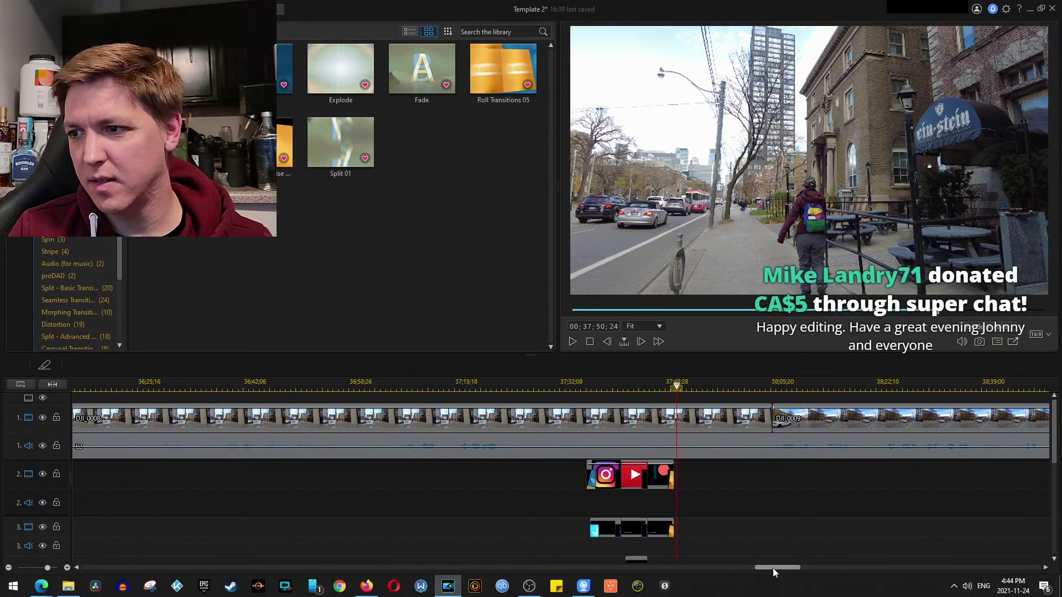
drag(773, 572, 106, 523)
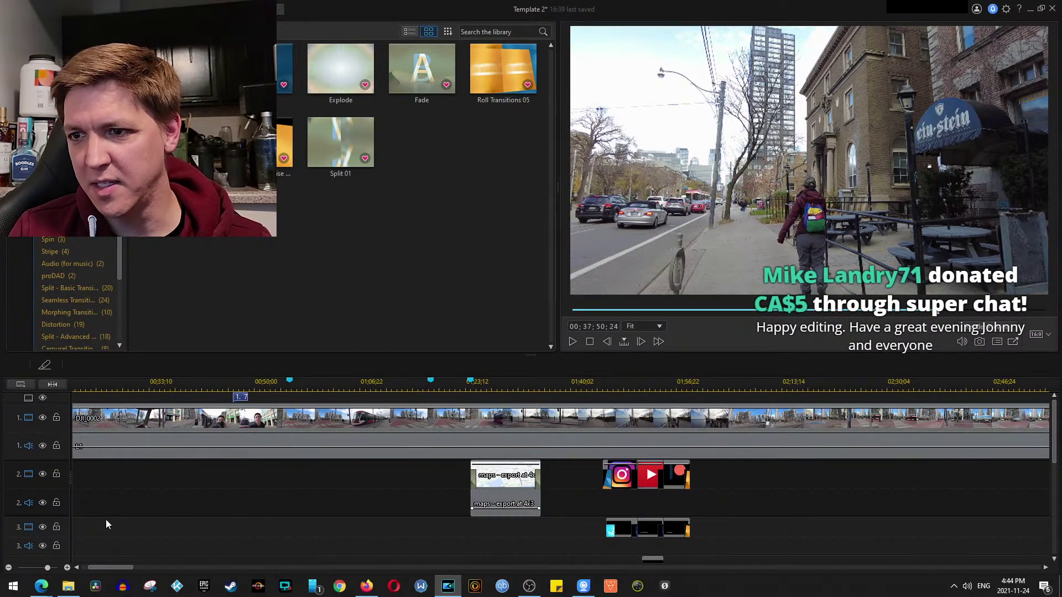
scroll(303, 498, down, 5)
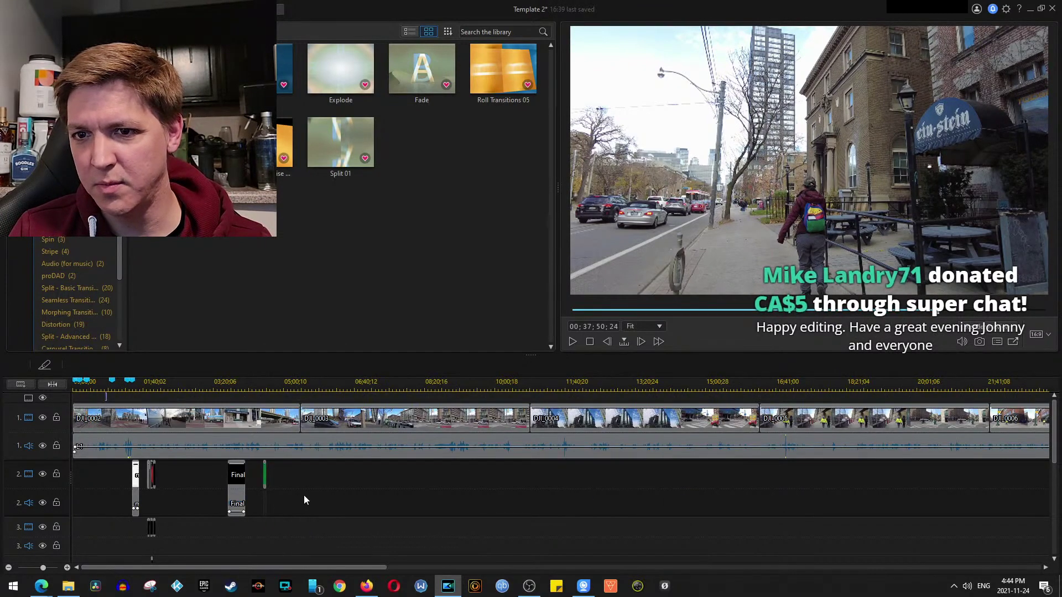
click(234, 479)
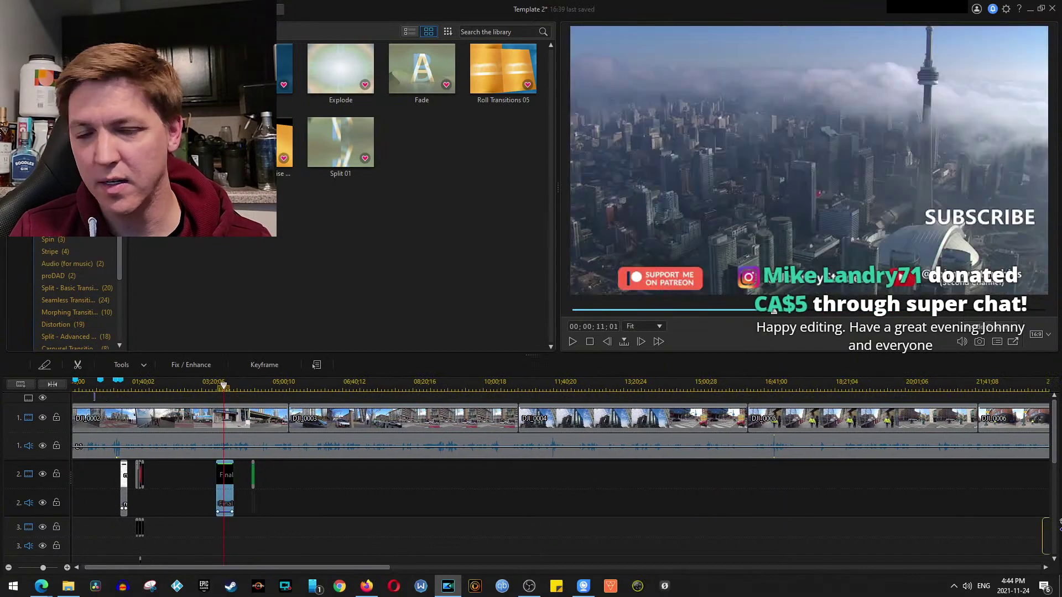
drag(1059, 525, 975, 514)
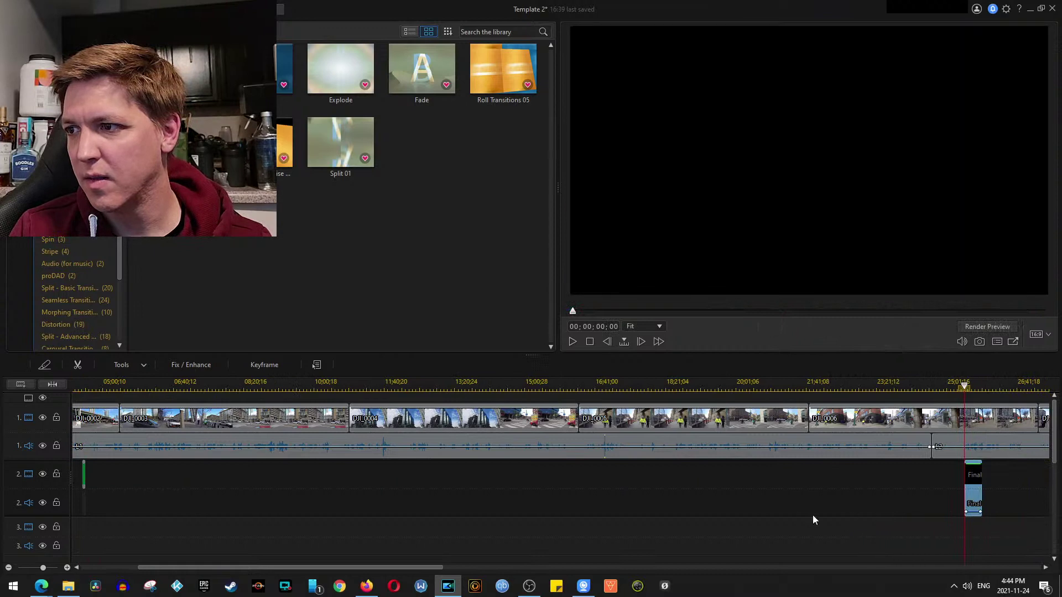
scroll(813, 519, down, 2)
click(433, 497)
drag(433, 484, 772, 437)
drag(828, 464, 299, 403)
scroll(791, 432, up, 4)
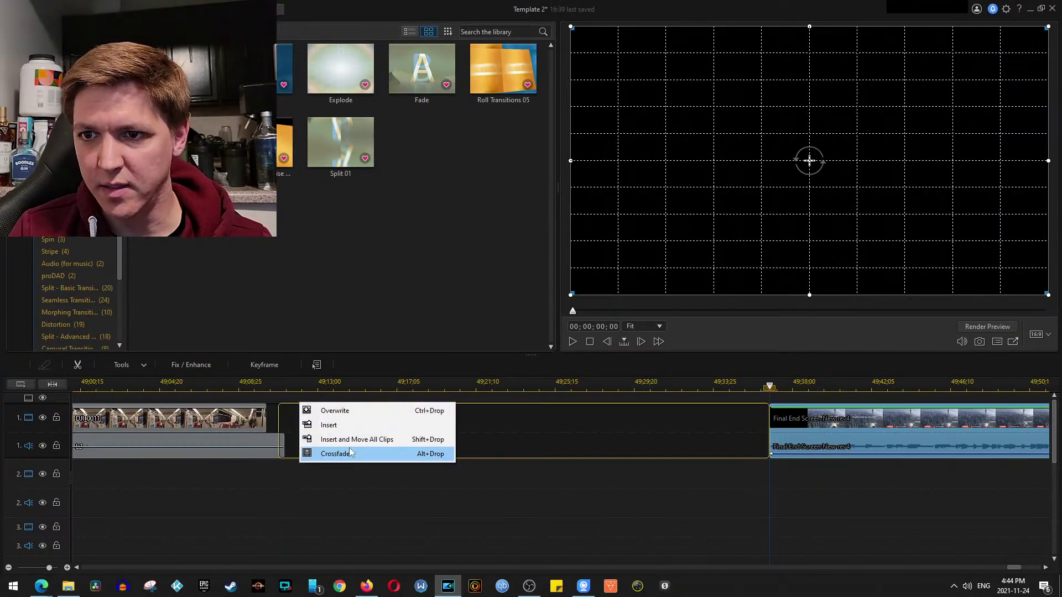
click(350, 452)
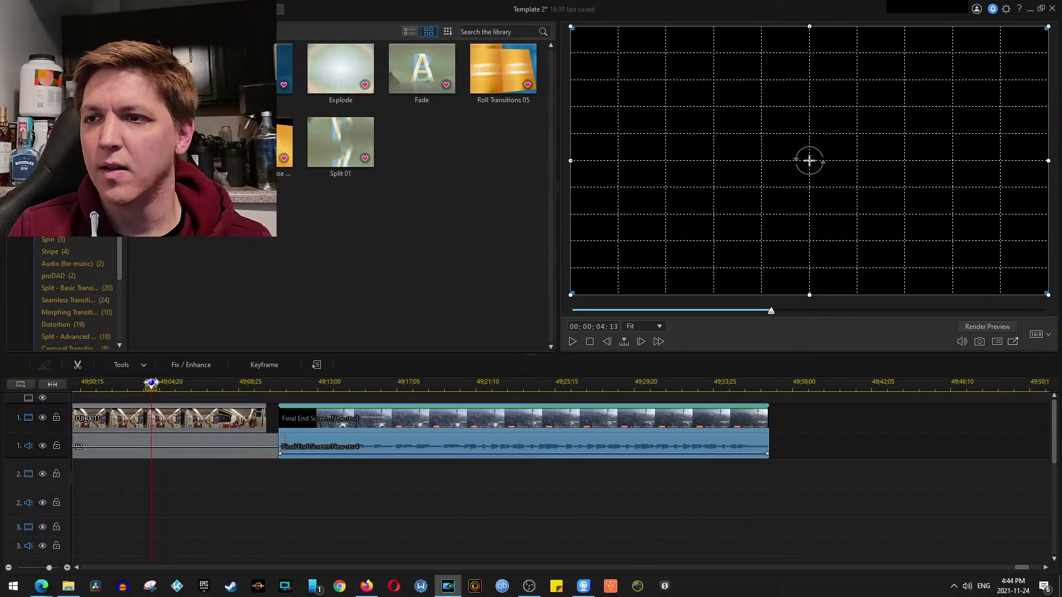
Play the last walk clip into the end screen from about 00;49;04;07, and replay the ending from 00;49;08;02
key(space)
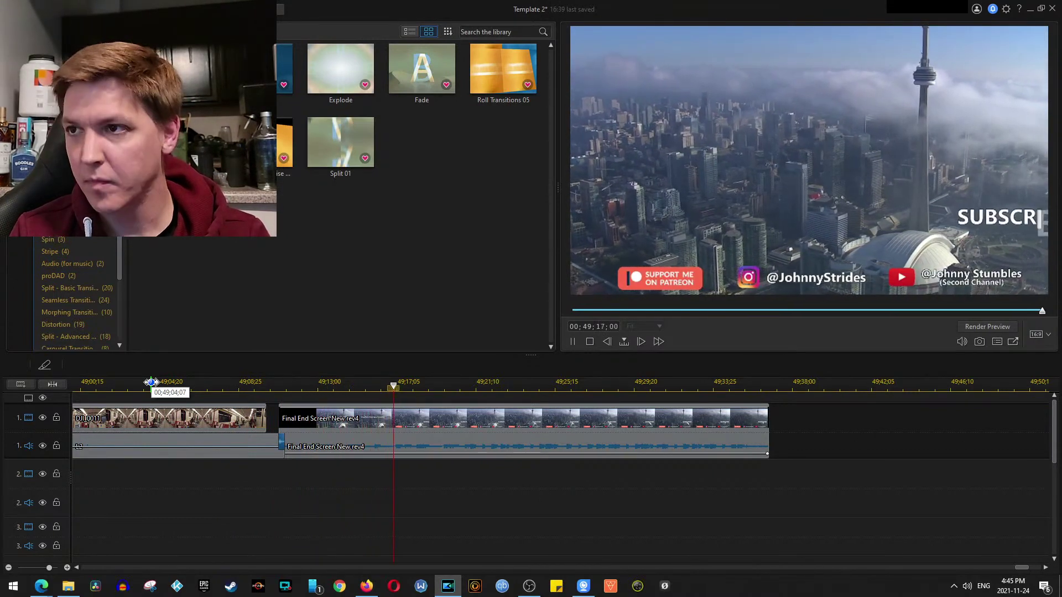
click(224, 387)
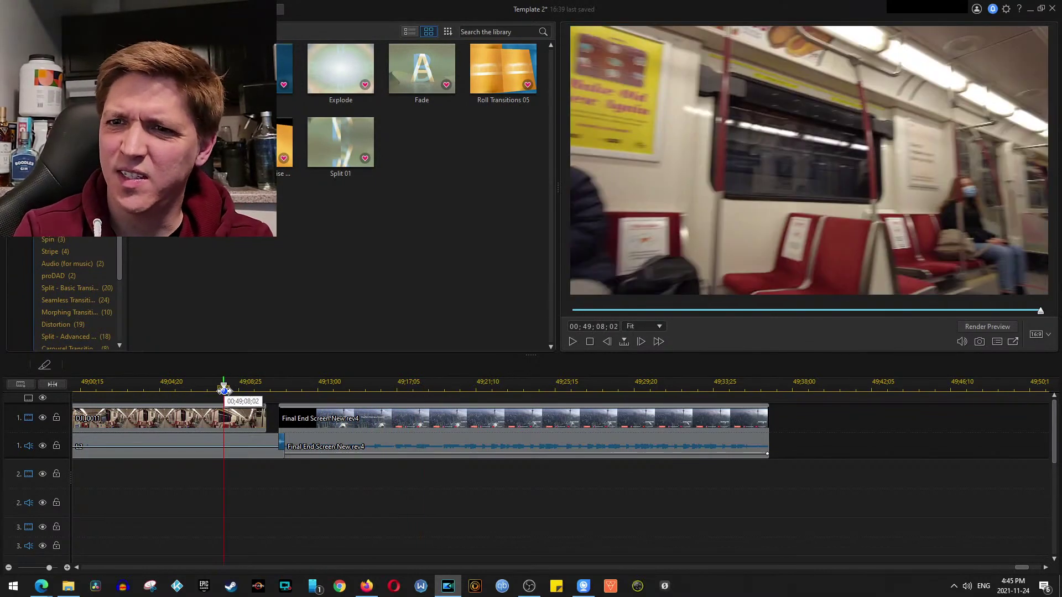
key(space)
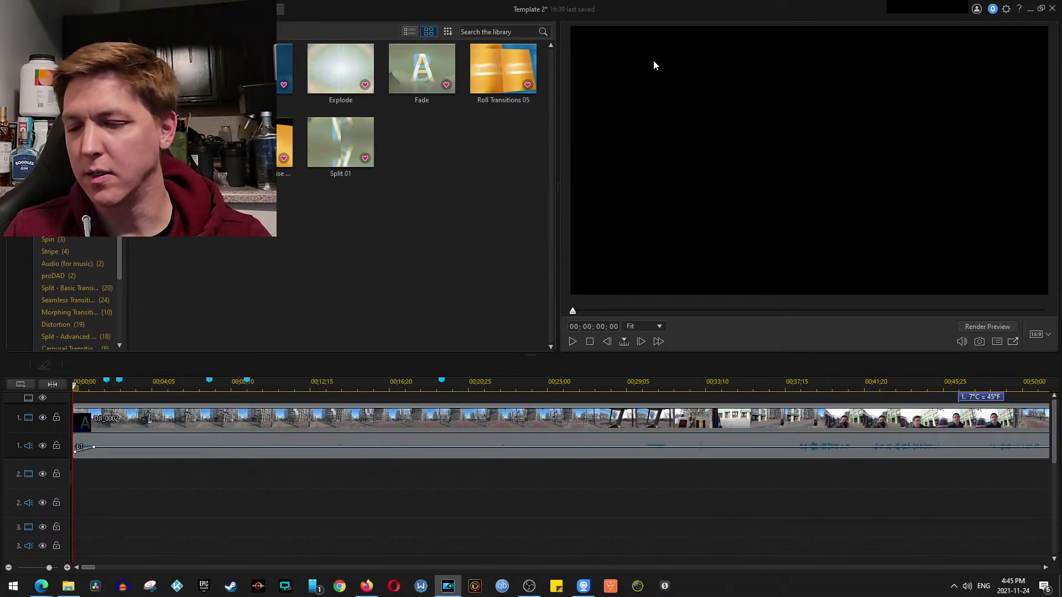
scroll(516, 501, down, 5)
scroll(516, 503, down, 3)
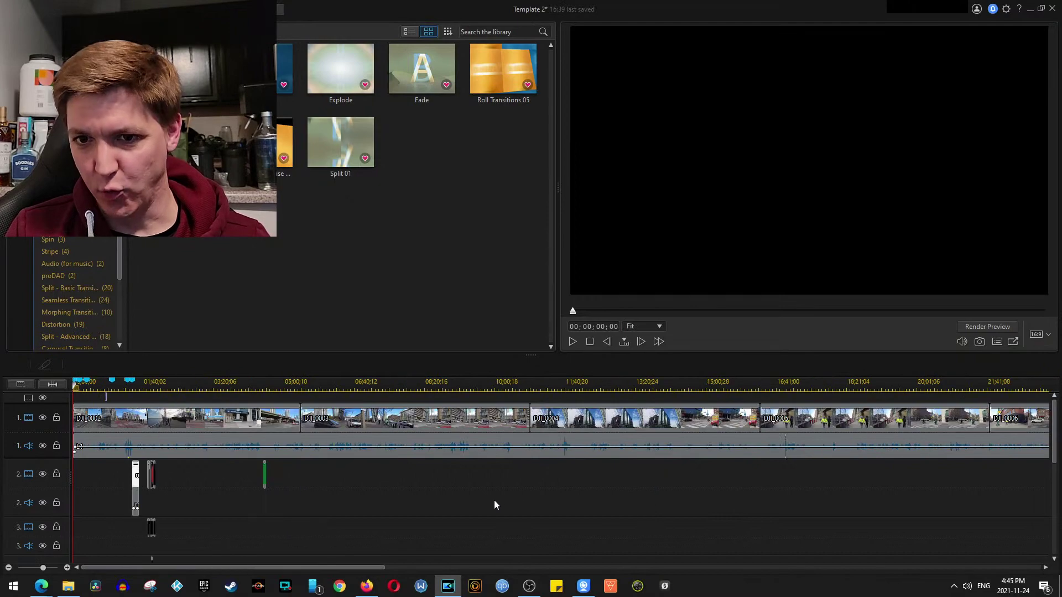
drag(344, 568, 184, 528)
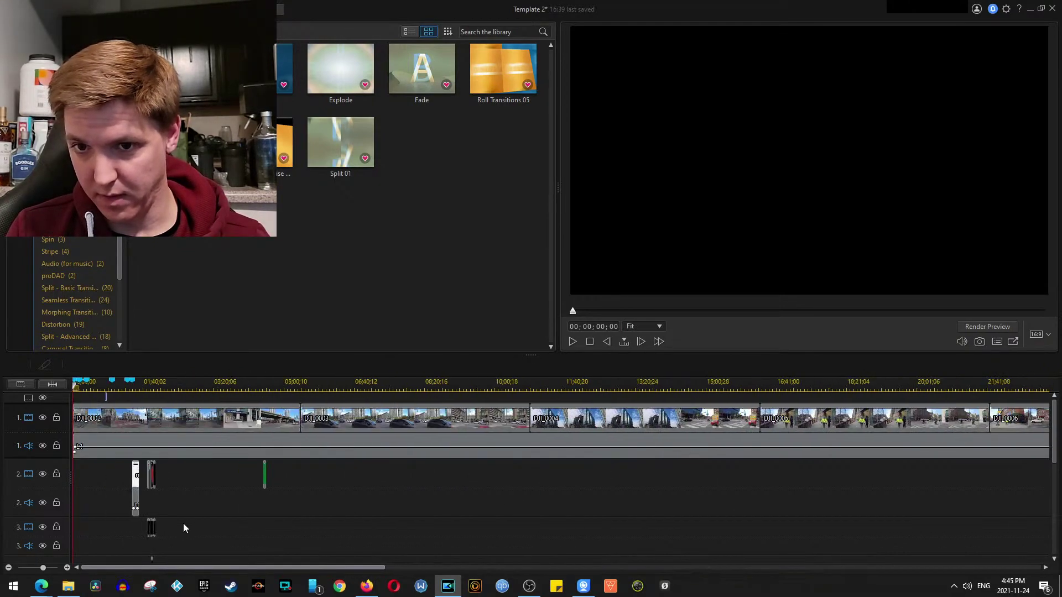
Switch to File Explorer, go up to the 1065 - Spadina & College folder, and copy its path
click(71, 583)
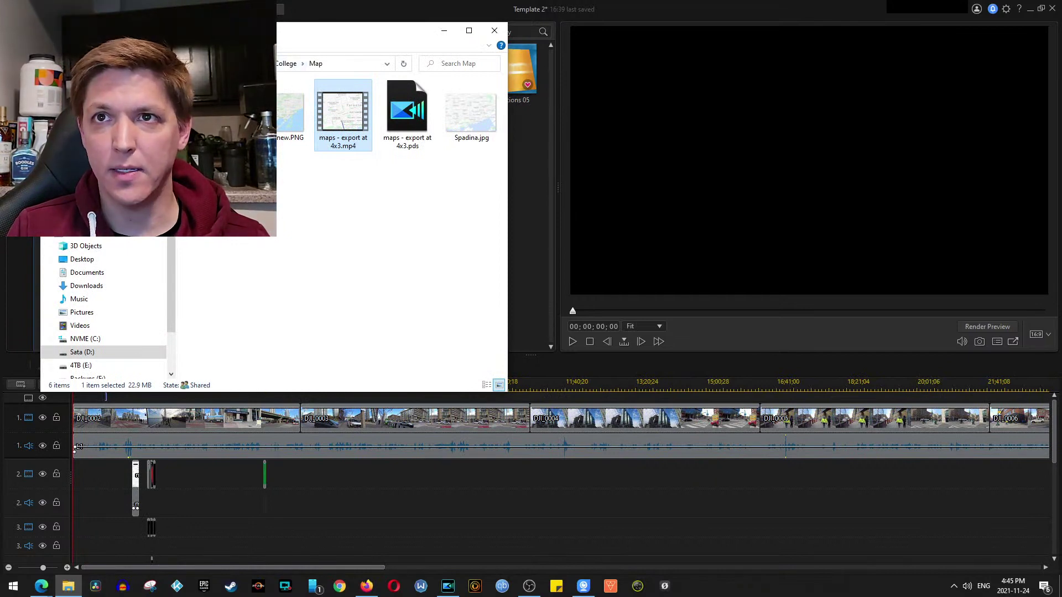
click(272, 64)
click(329, 63)
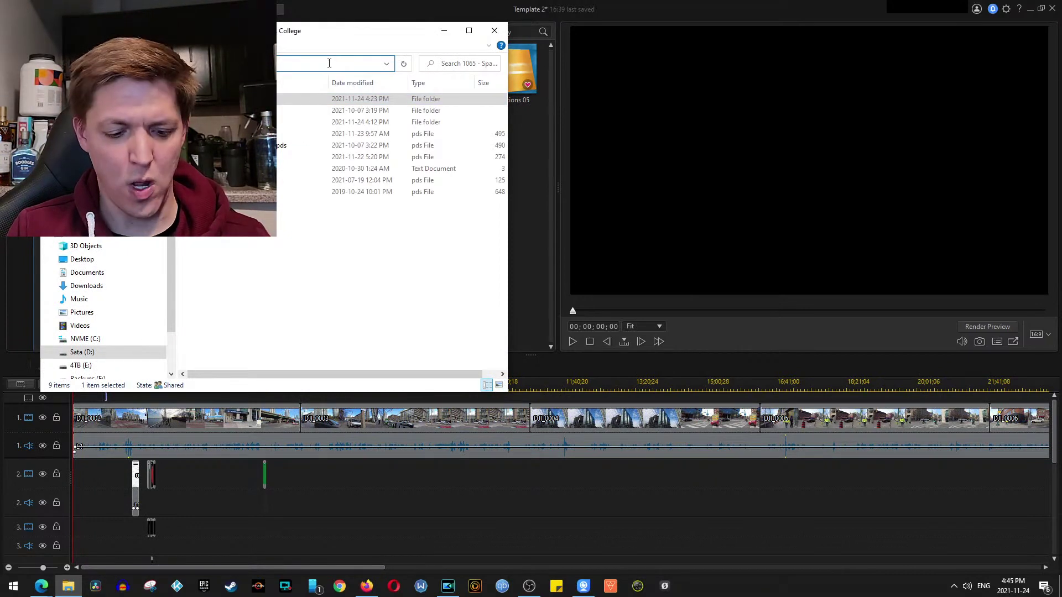
click(443, 31)
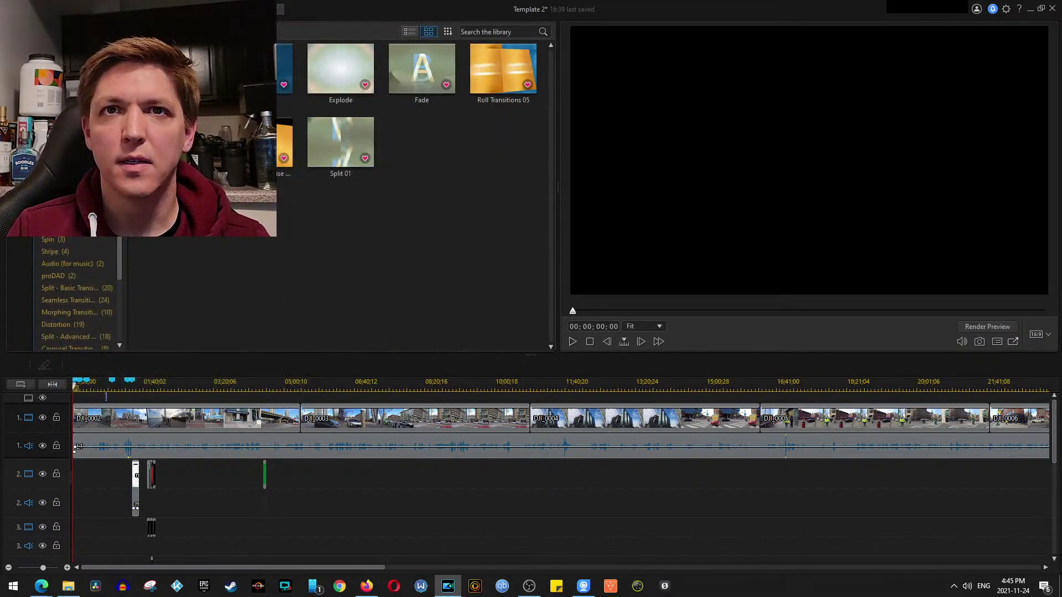
Open the video production page for the project and choose the 4K60 profile
click(40, 9)
click(99, 205)
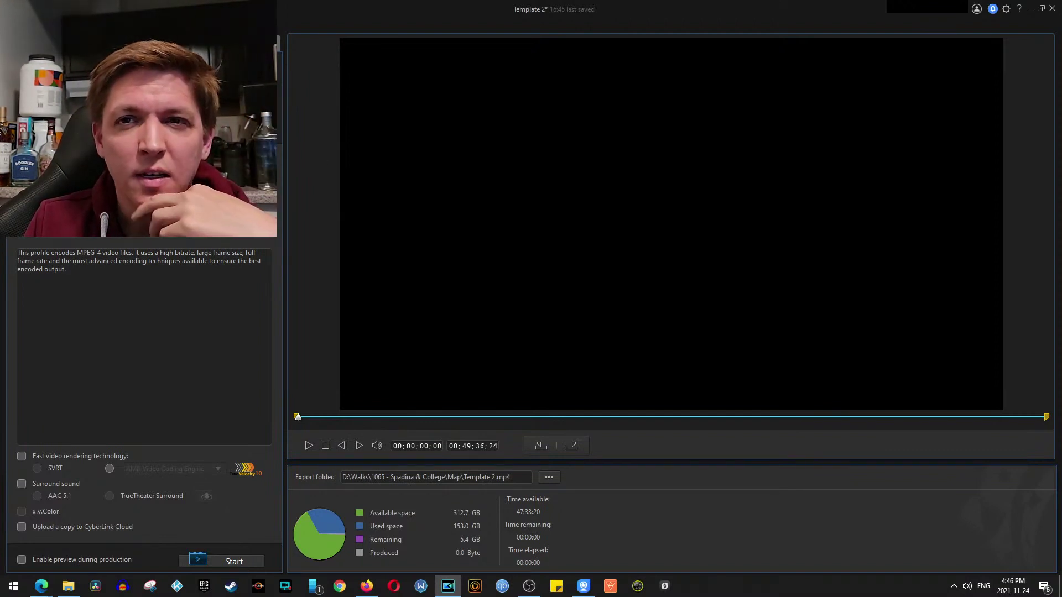
click(166, 208)
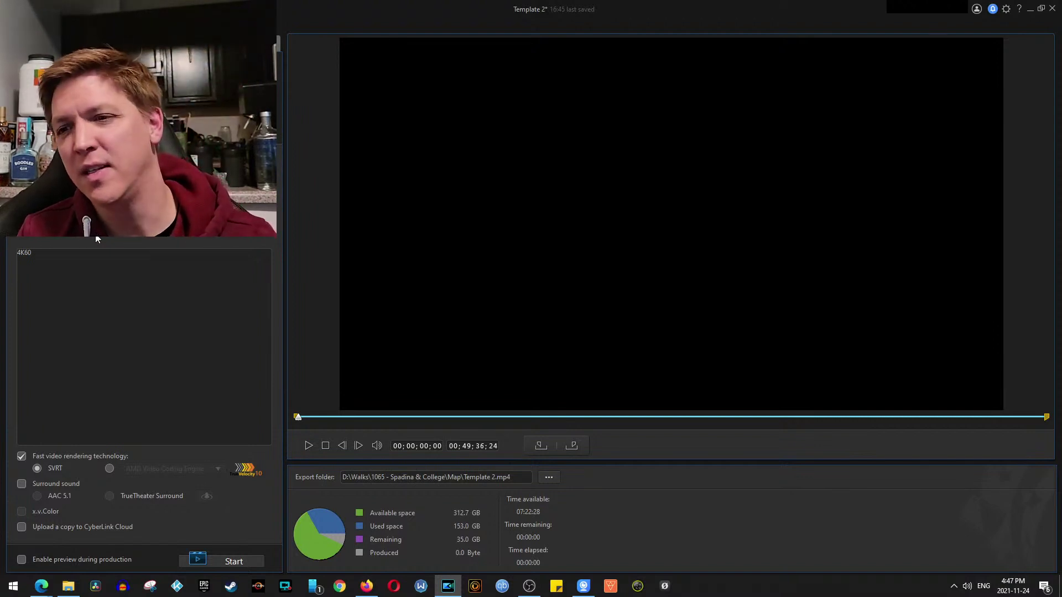
Browse for the export location and change the folder to D:\Walks\1065 - Spadina & College
click(549, 478)
click(540, 172)
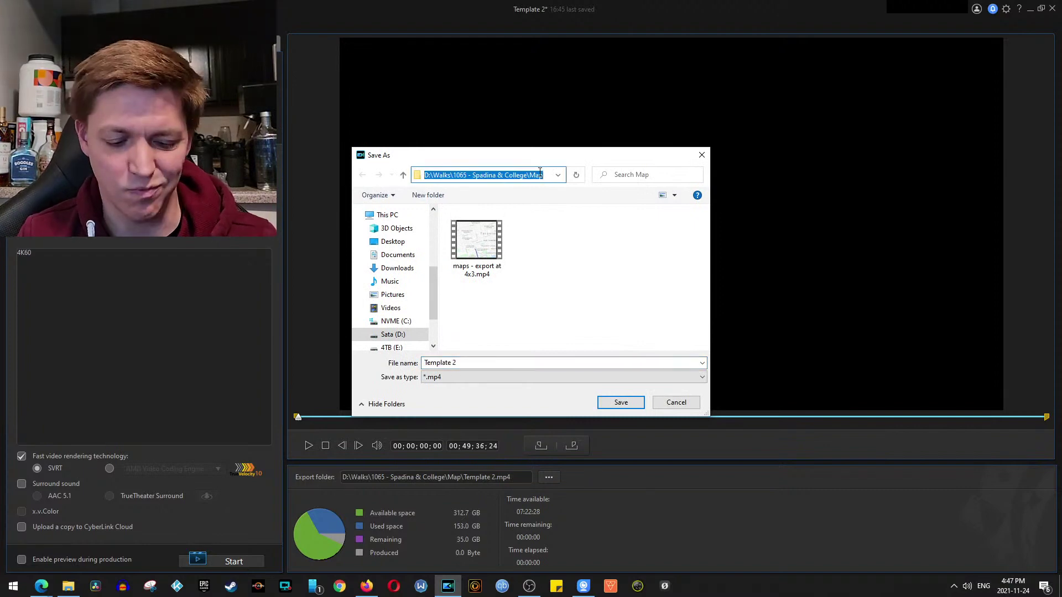
text(D:\Walks\1065 - Spadina & College)
key(Return)
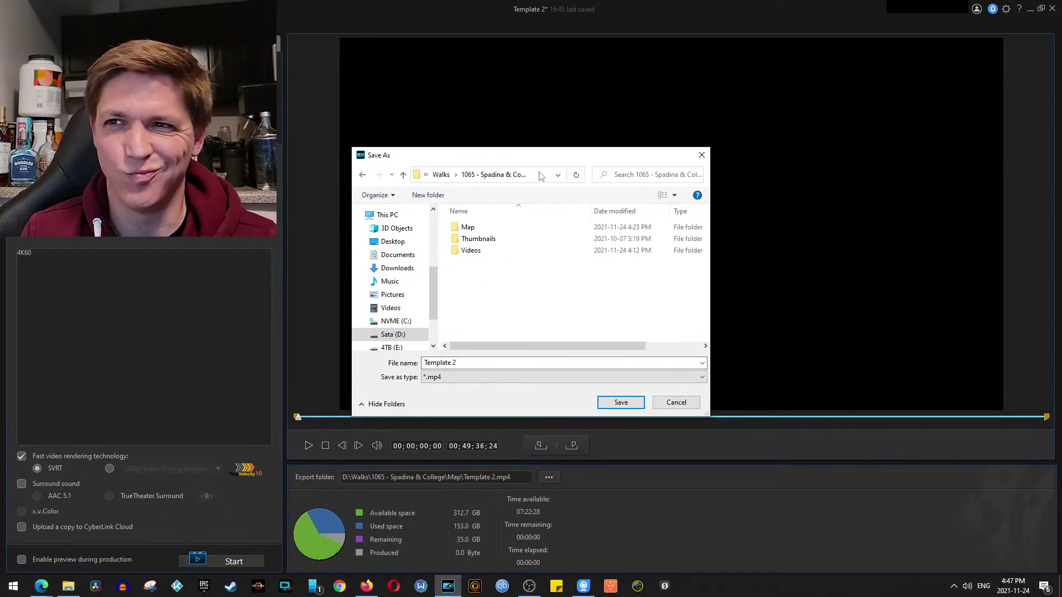
Name the exported MP4 file Produce, save that output location, and start producing the video
click(554, 361)
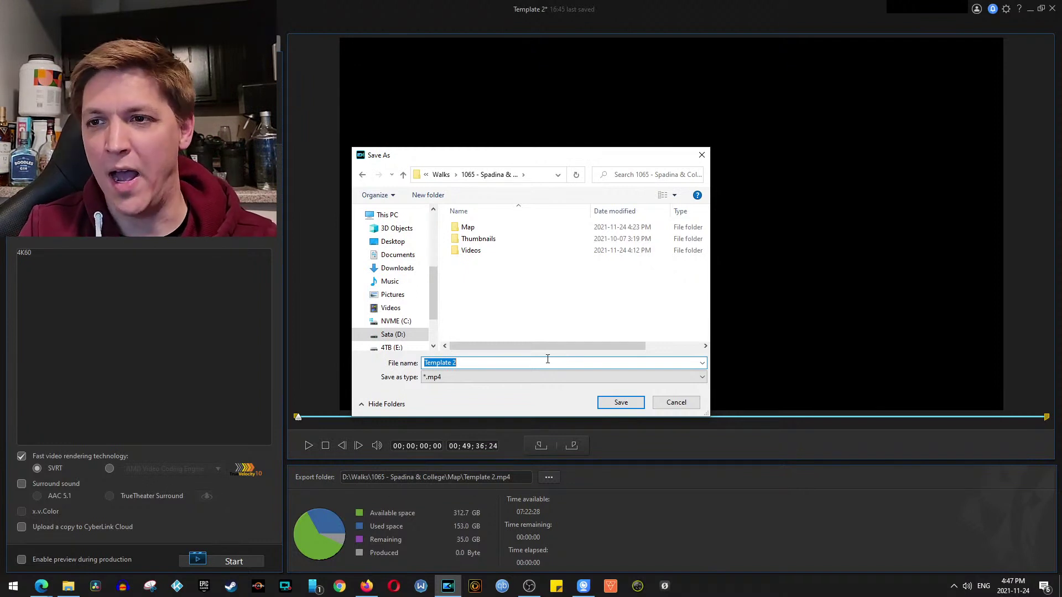
text(Prodce)
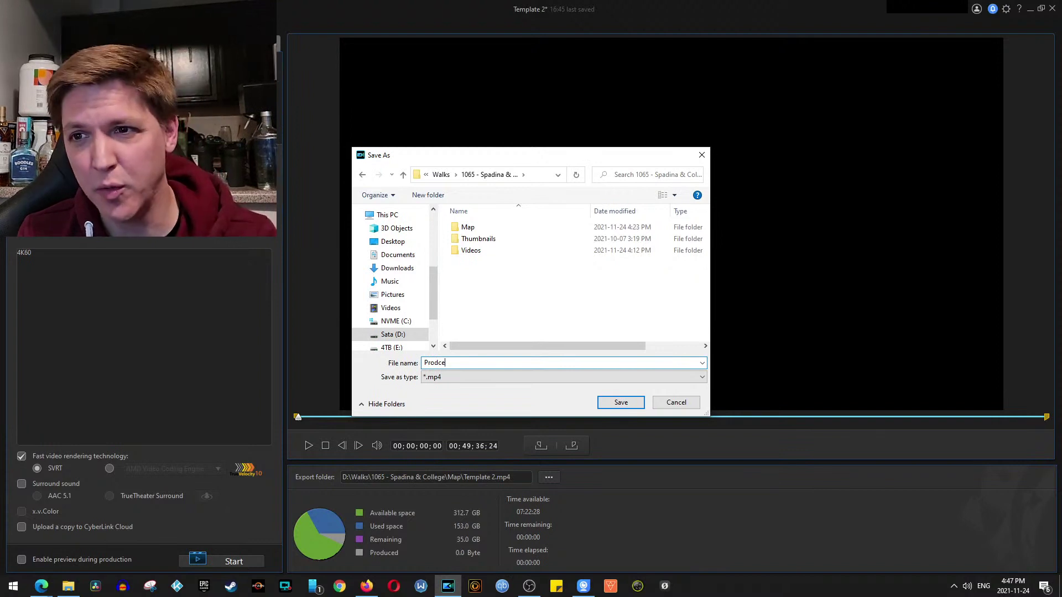
key(BackSpace)
key(BackSpace)
text(uce)
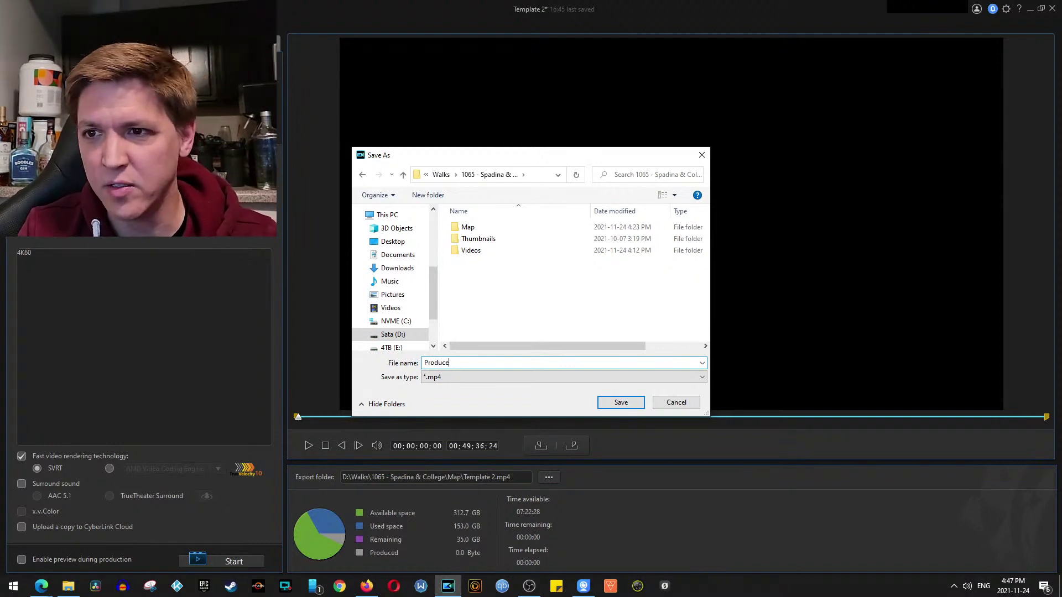
click(608, 402)
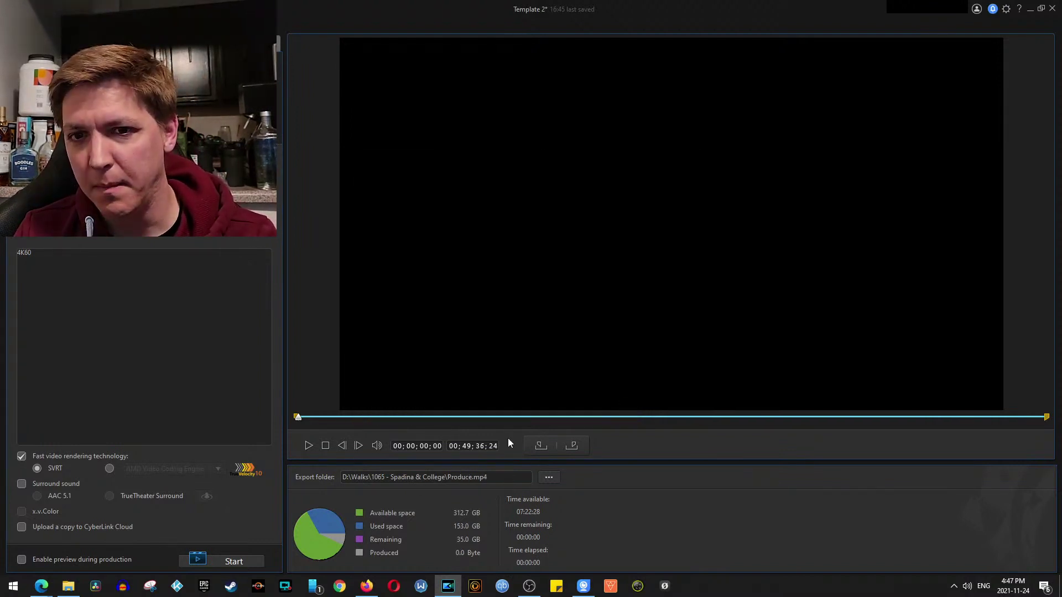
click(233, 561)
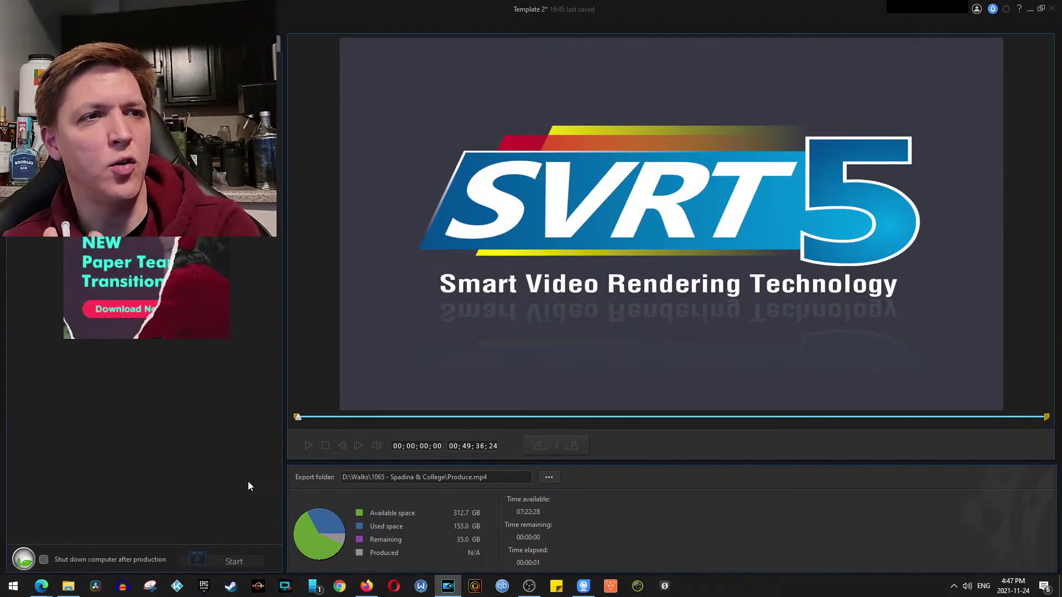
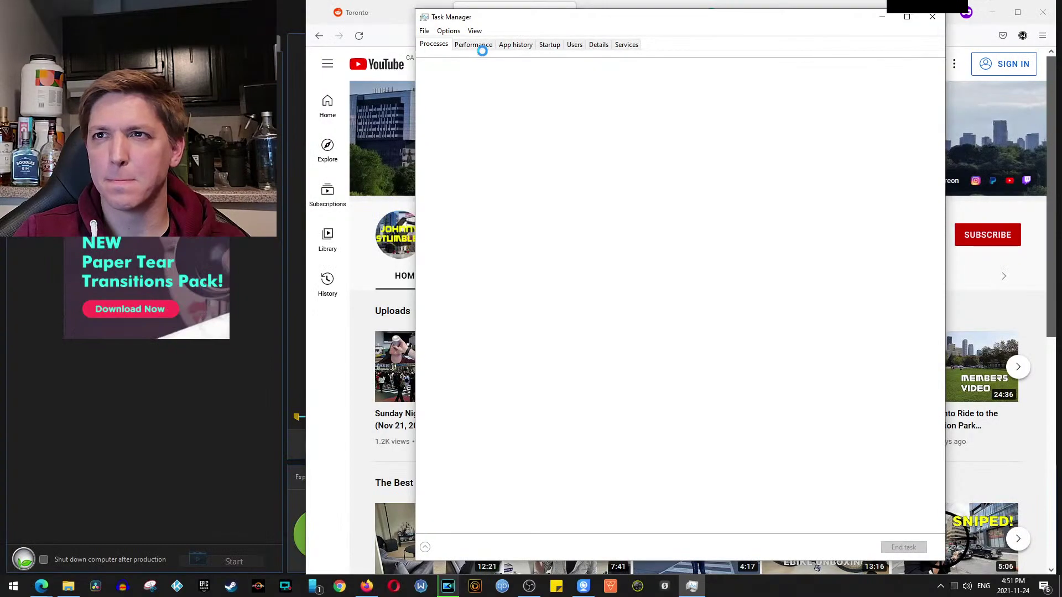
Examine the CPU and memory performance graphs in Task Manager during the render, and close it
click(482, 47)
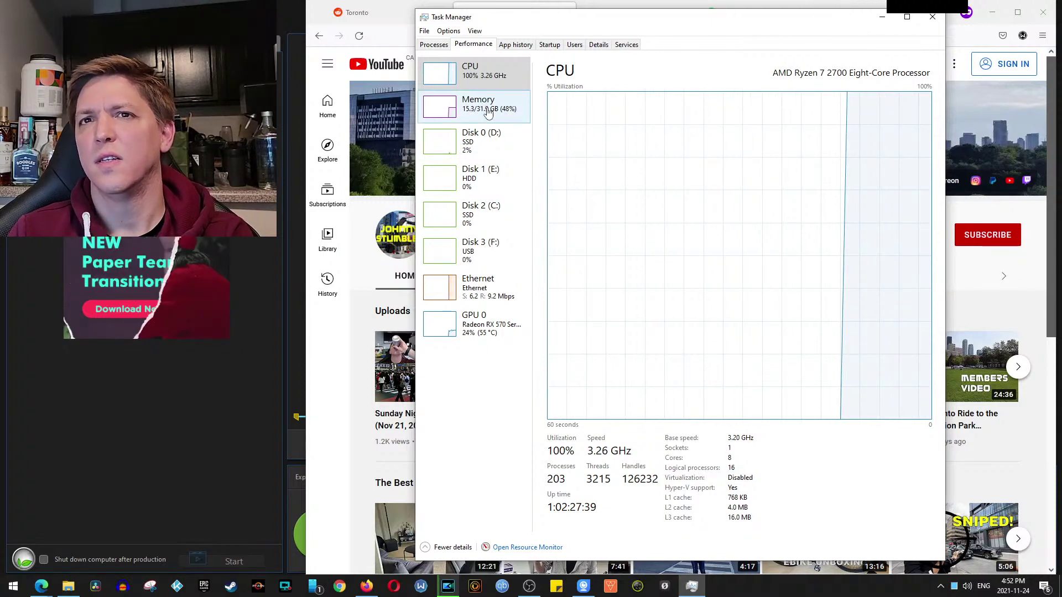
click(488, 112)
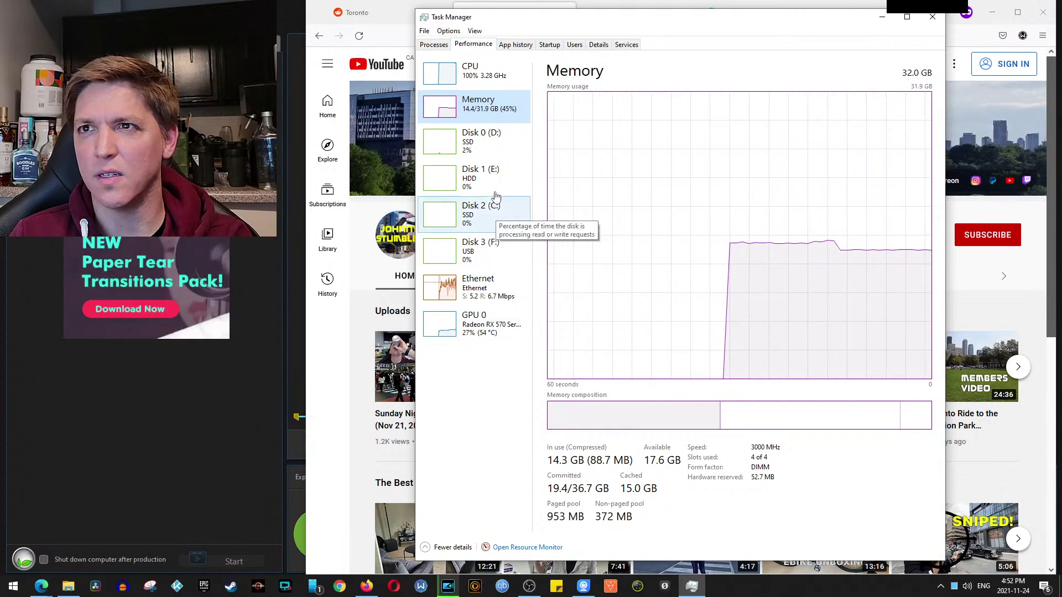
click(932, 17)
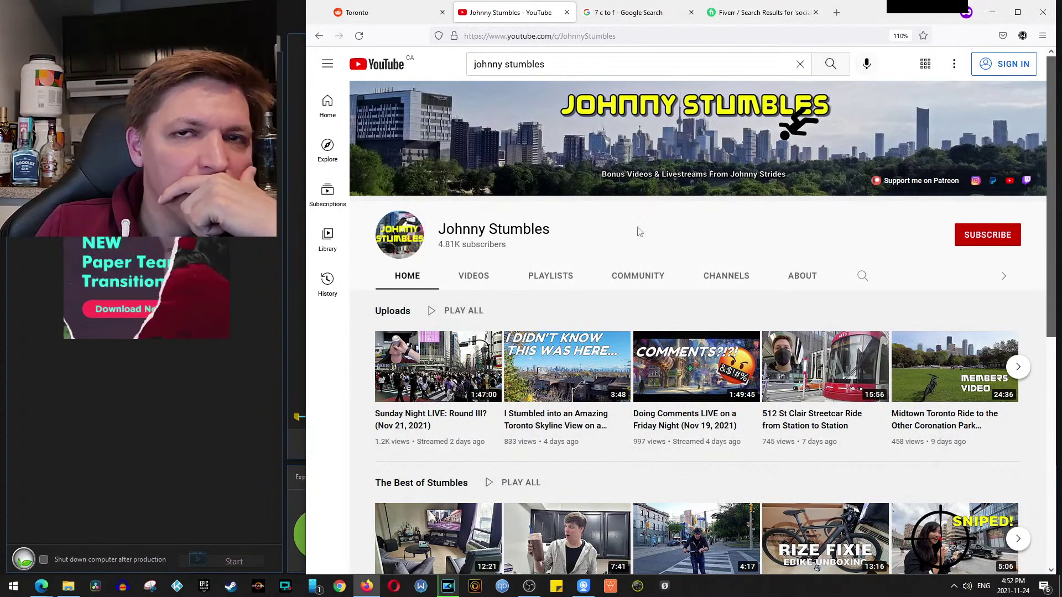
Switch to File Explorer and open the Videos folder inside 1065 - Spadina & College
click(76, 591)
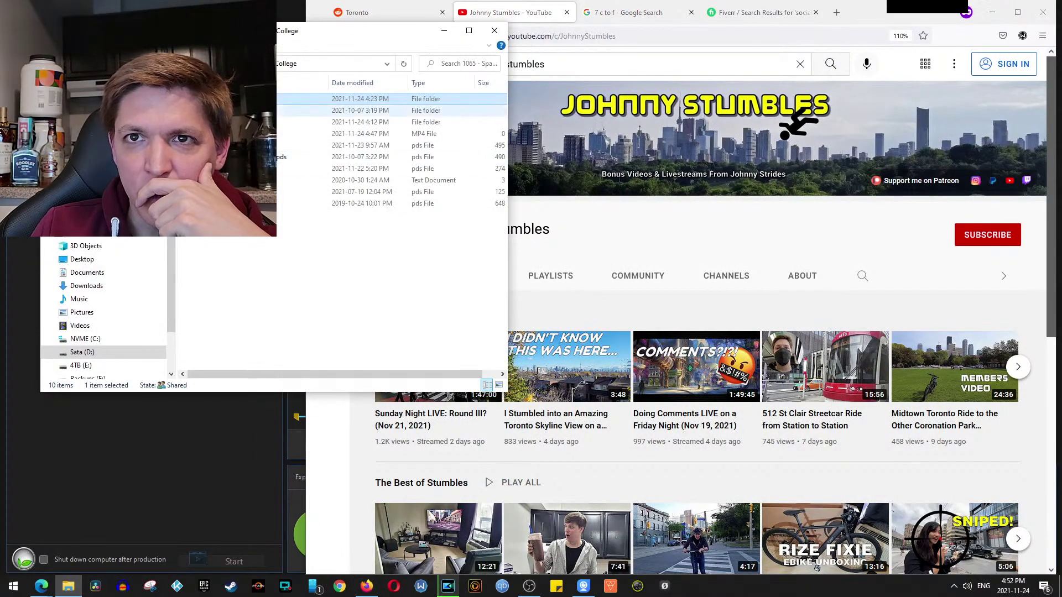
key(Return)
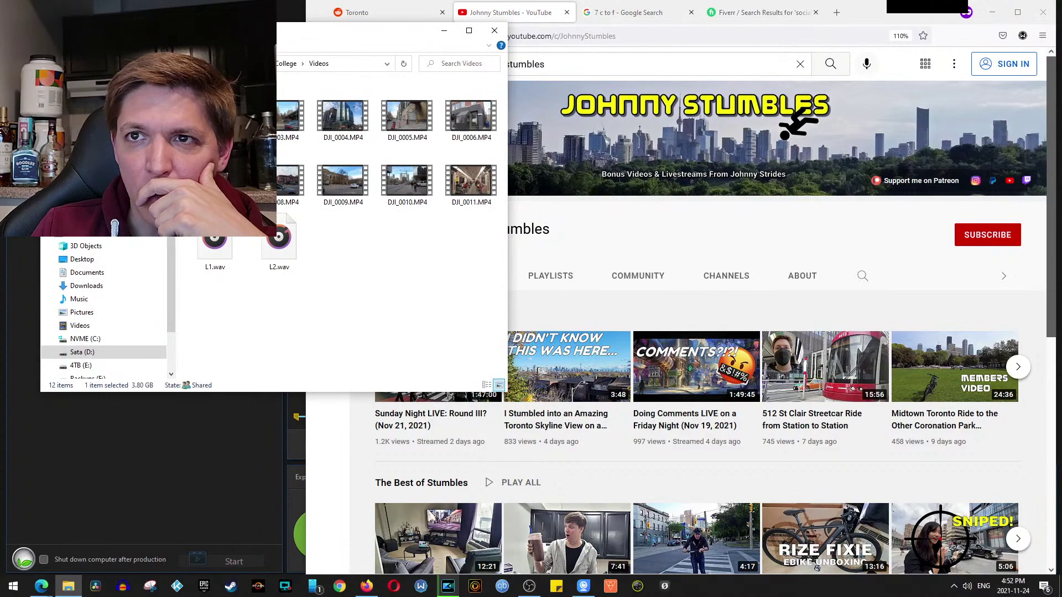
Open the selected video clip for playback and mute the player's sound
key(Return)
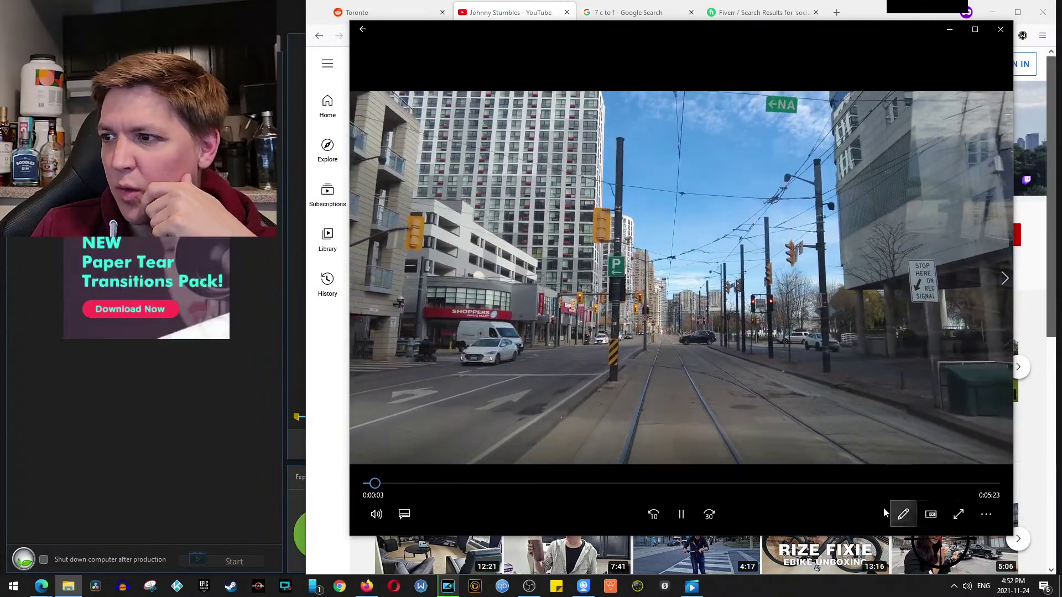
click(373, 514)
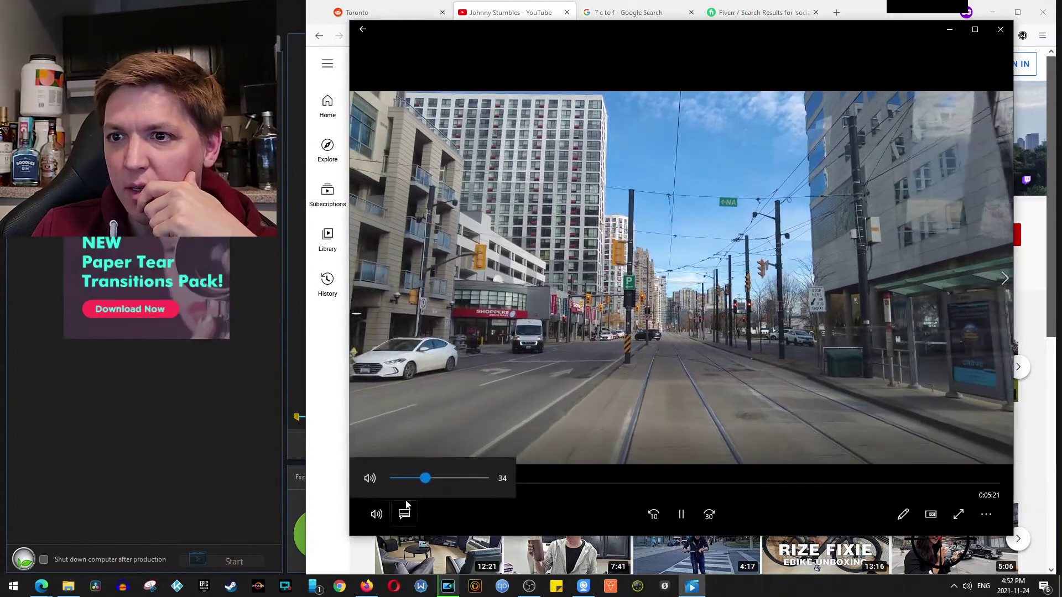
click(369, 478)
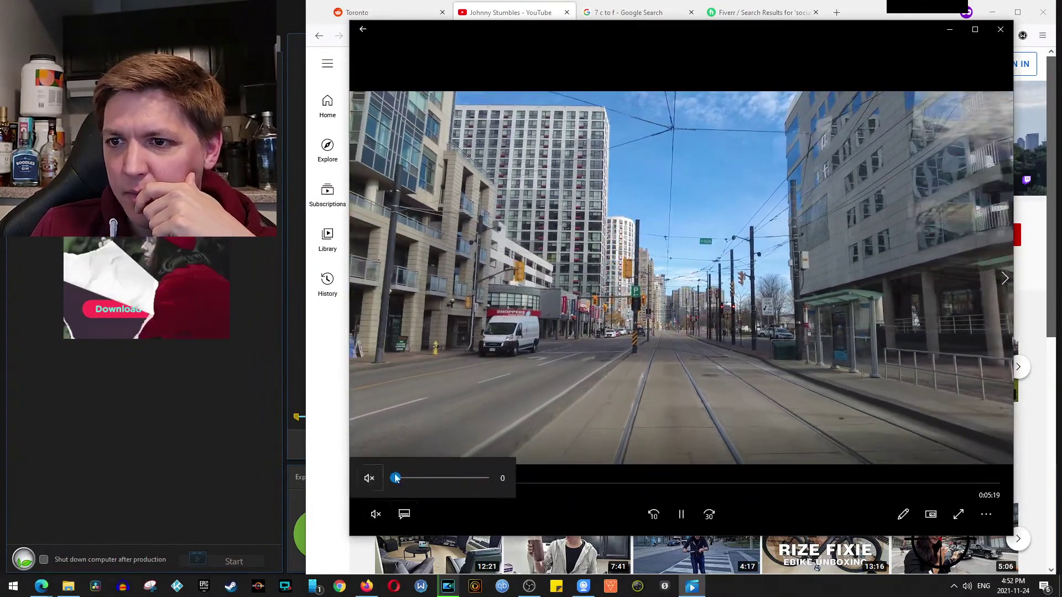
Skim through the opened clip and the DJI_0003 clip that follows, jumping ahead to near the end of each
drag(391, 488, 499, 493)
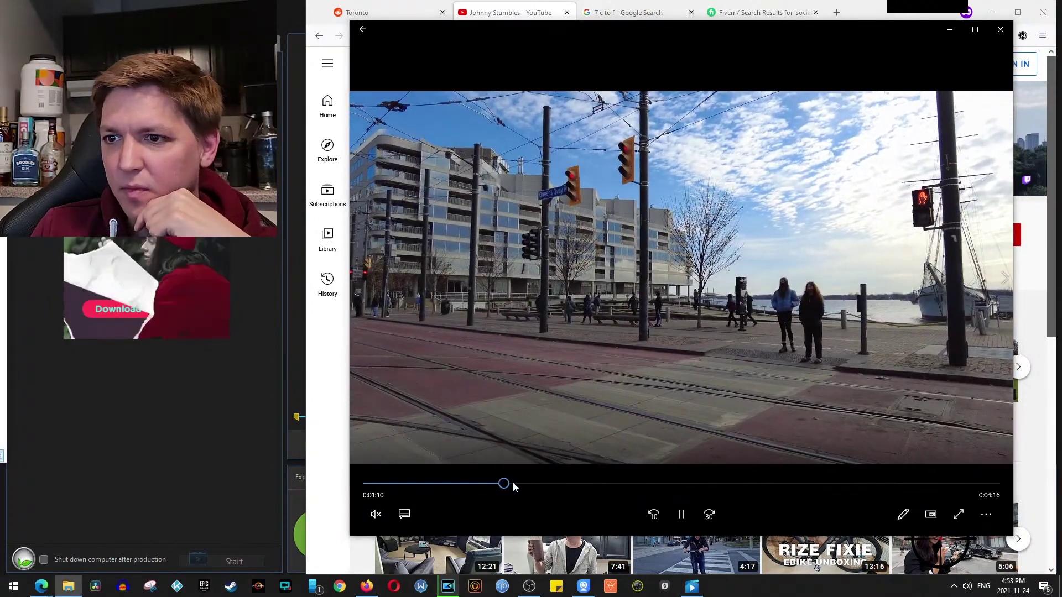
drag(513, 482, 987, 515)
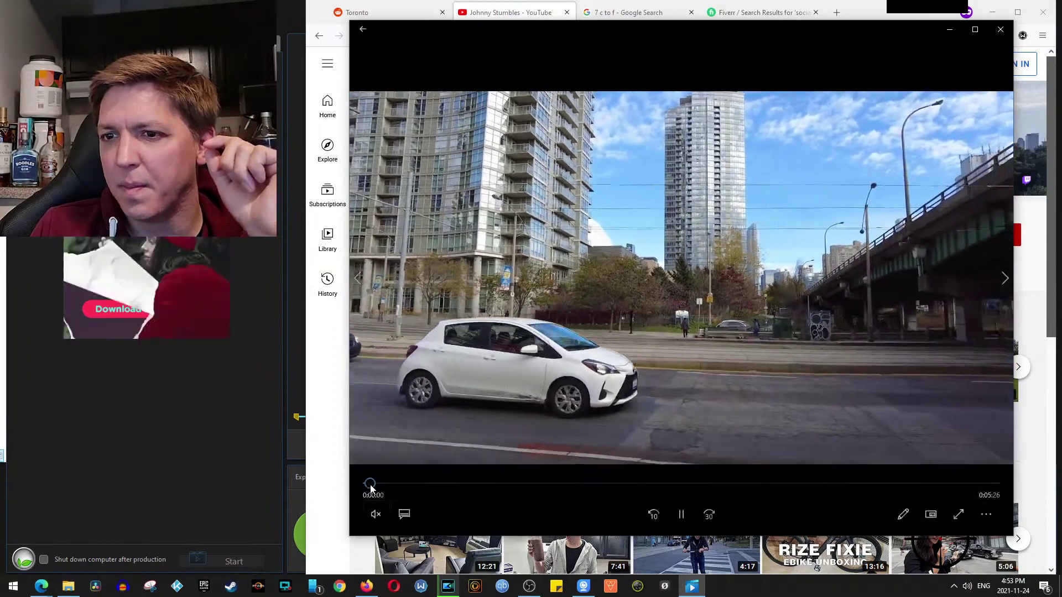
mouse_move(369, 484)
mouse_down()
mouse_move(652, 490)
mouse_move(619, 497)
mouse_move(742, 504)
mouse_move(913, 497)
mouse_move(901, 493)
mouse_up()
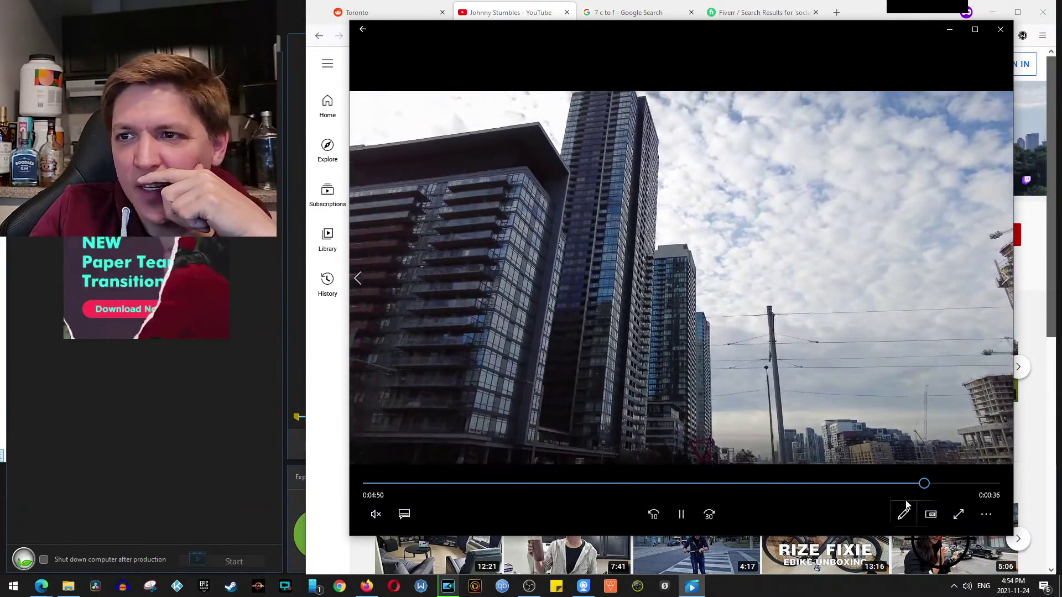
drag(927, 491, 979, 493)
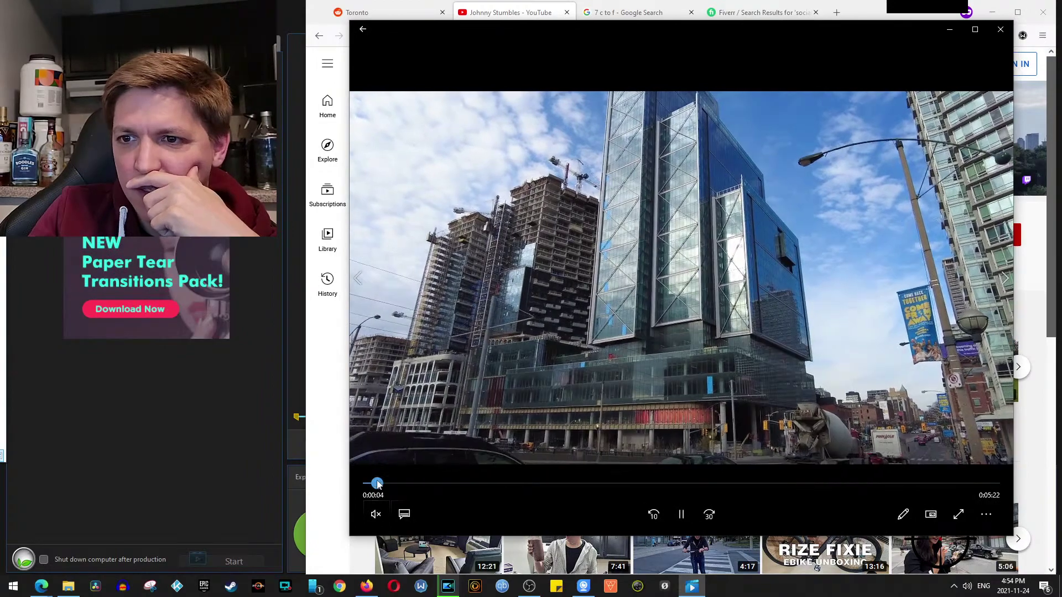
Skim through the DJI_0004 clip to its end and continue into the beginning of DJI_0005
drag(389, 484, 825, 493)
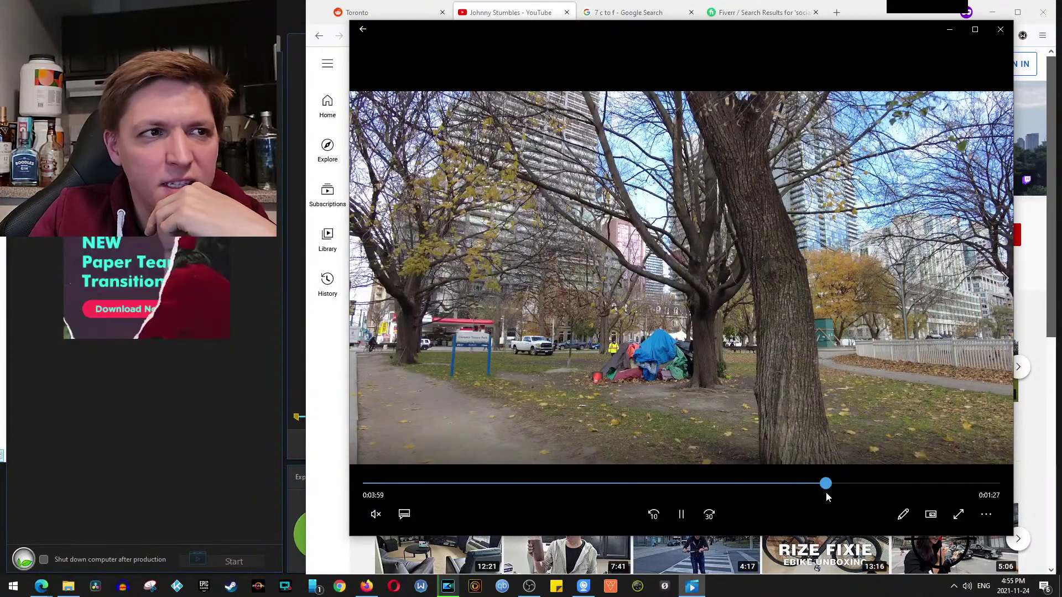
drag(825, 492, 838, 493)
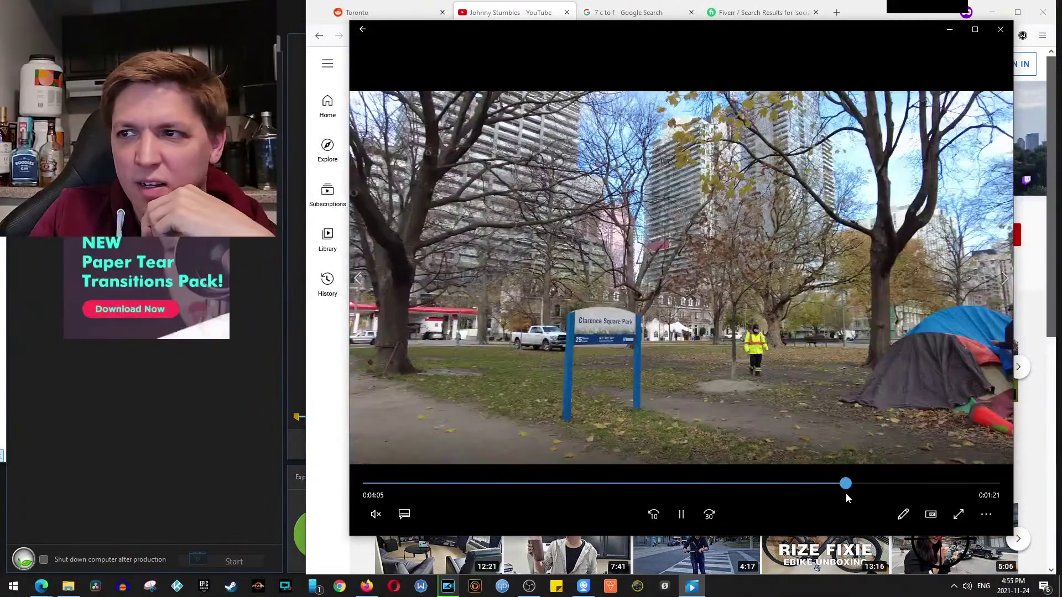
drag(845, 493, 933, 495)
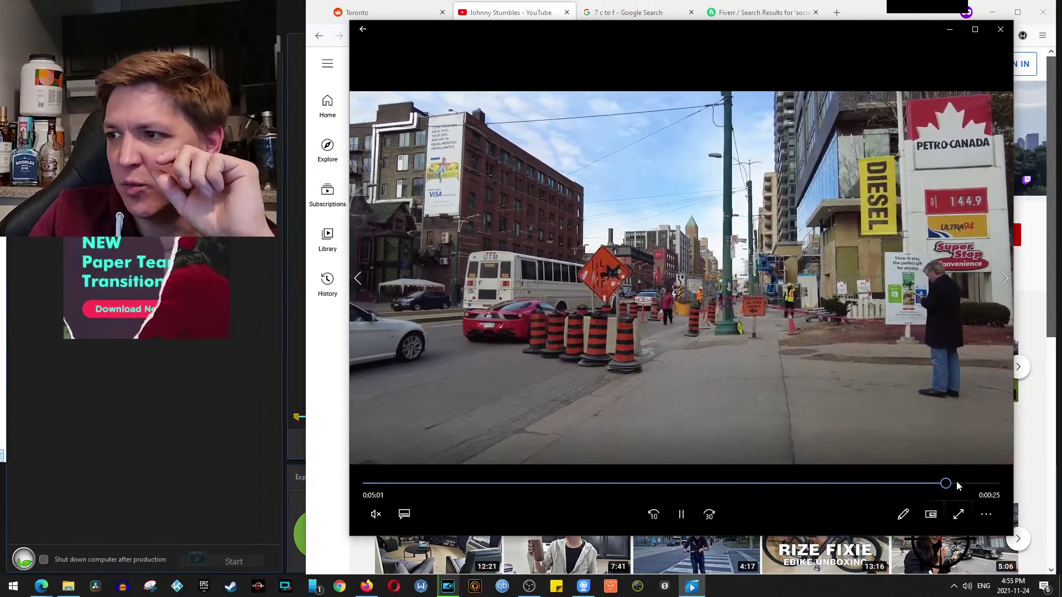
click(969, 484)
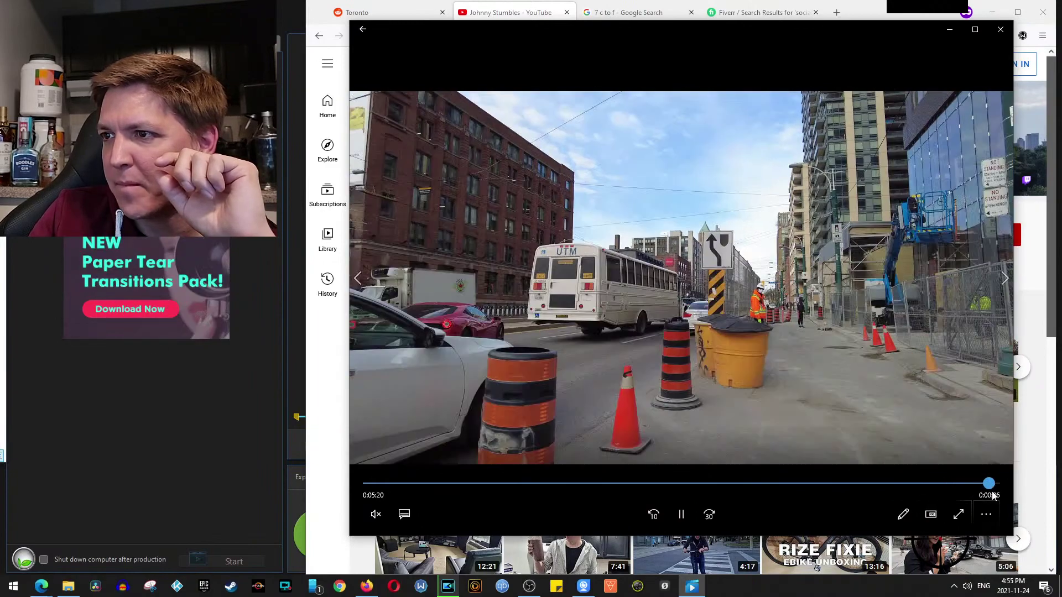
click(989, 484)
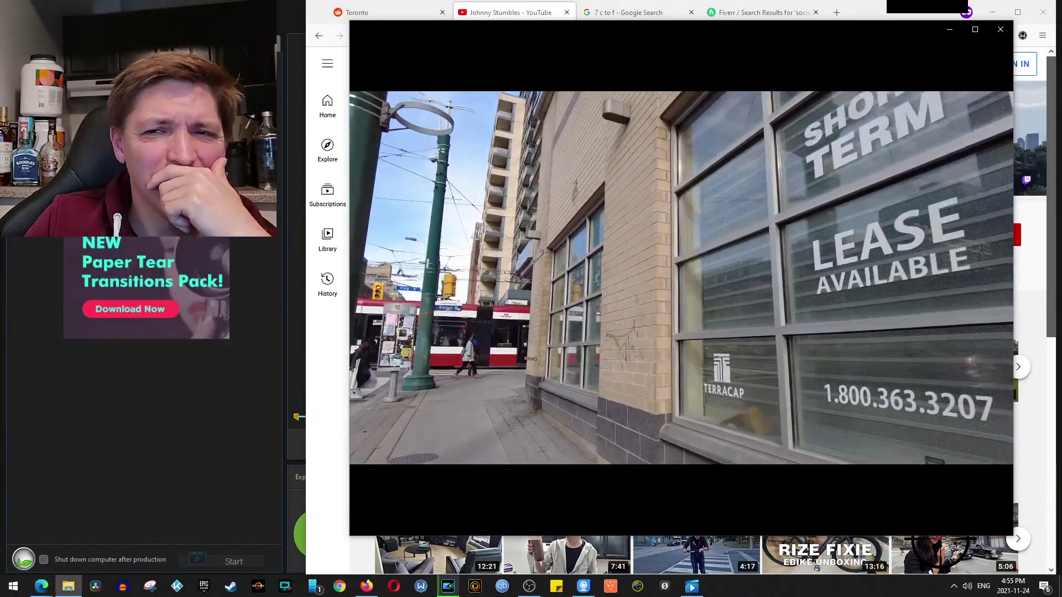
mouse_move(443, 316)
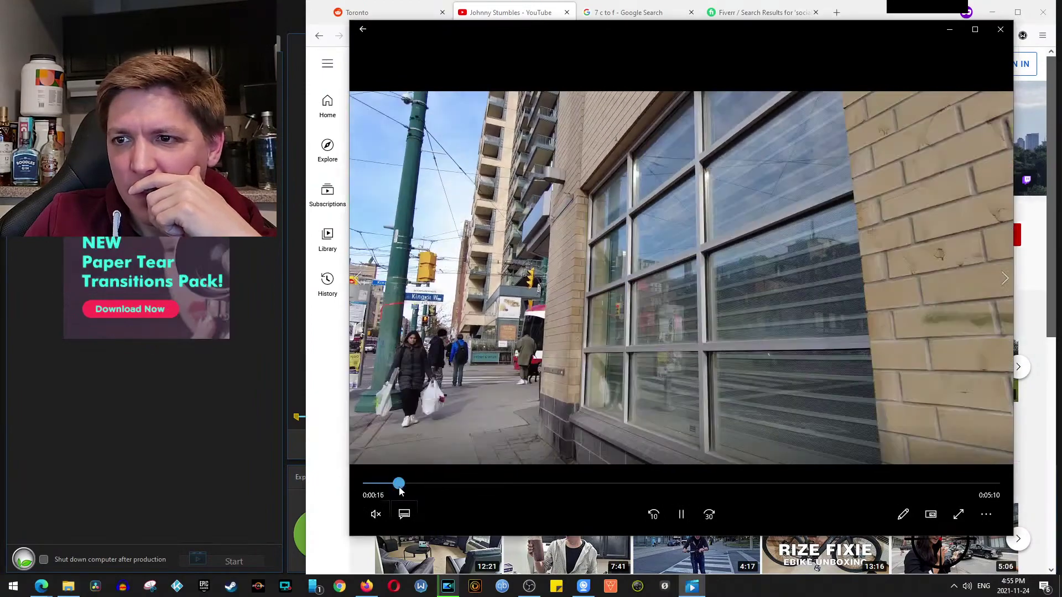
drag(400, 488, 458, 490)
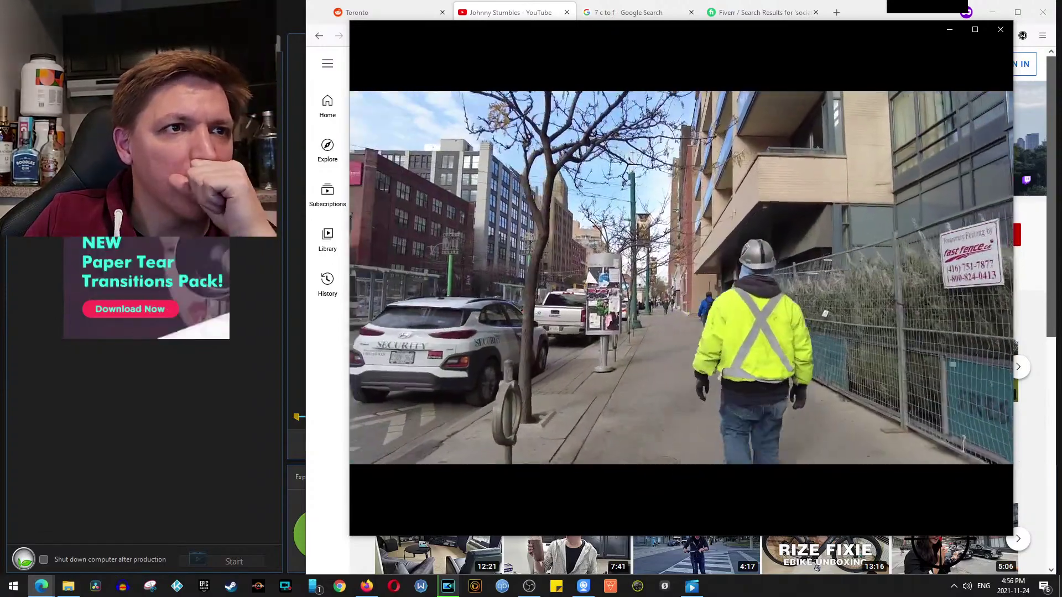
Switch to the YouTube Studio live-streaming window, check the stream's status, and return to the video player
key(alt+Tab)
drag(651, 101, 881, 100)
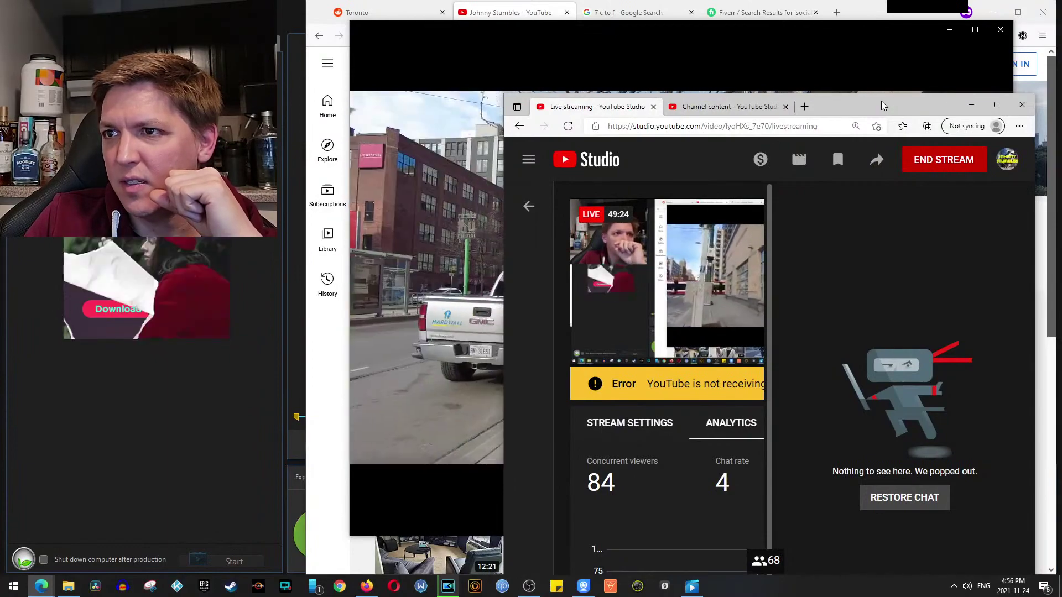
drag(881, 101, 847, 101)
key(alt+Tab)
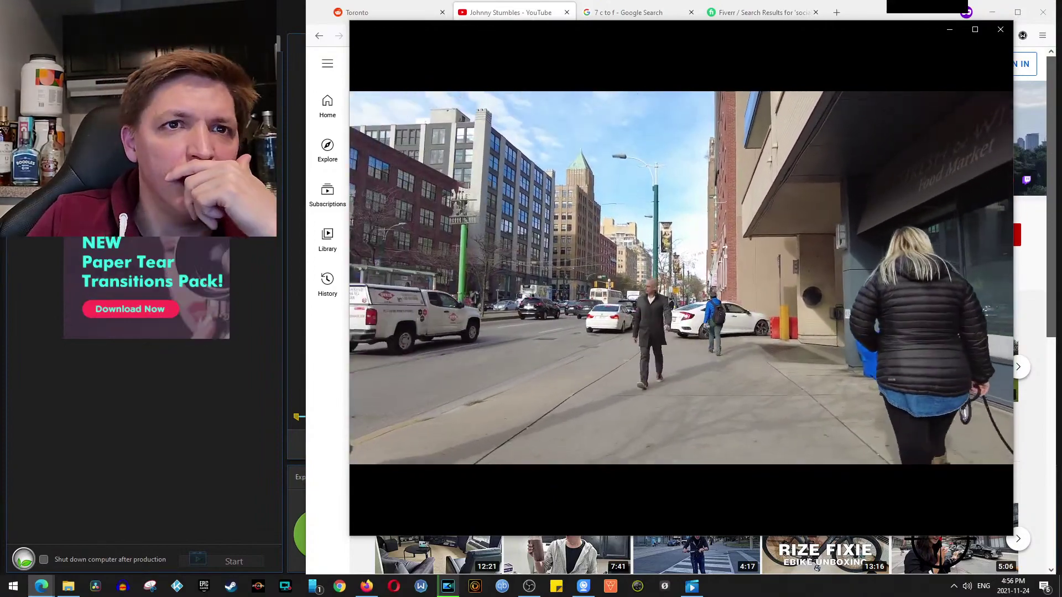
Pause and resume DJI_0005, and review its footage again from about 0:41
mouse_move(620, 398)
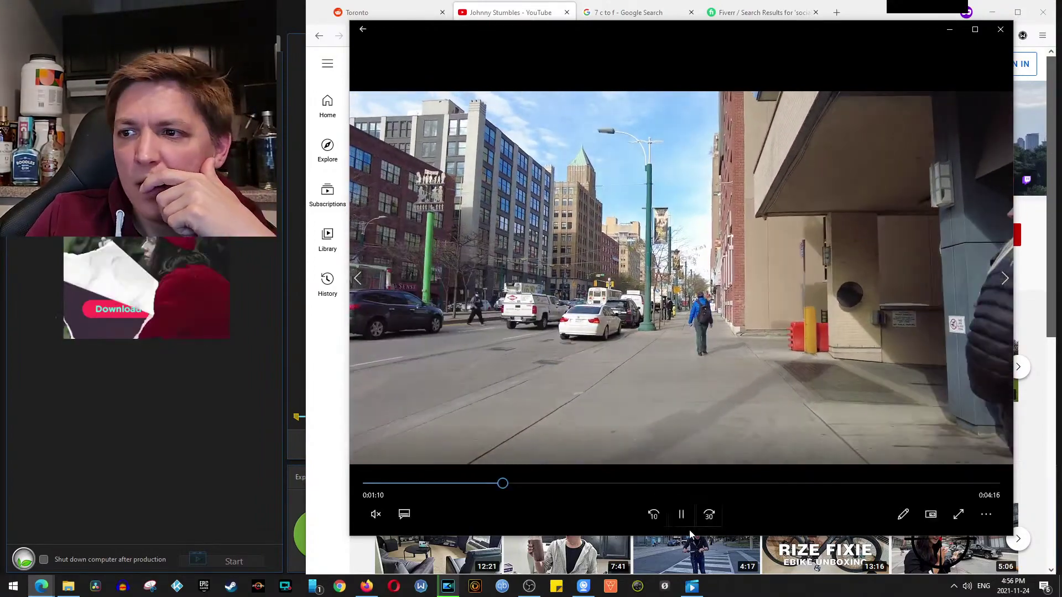
click(683, 517)
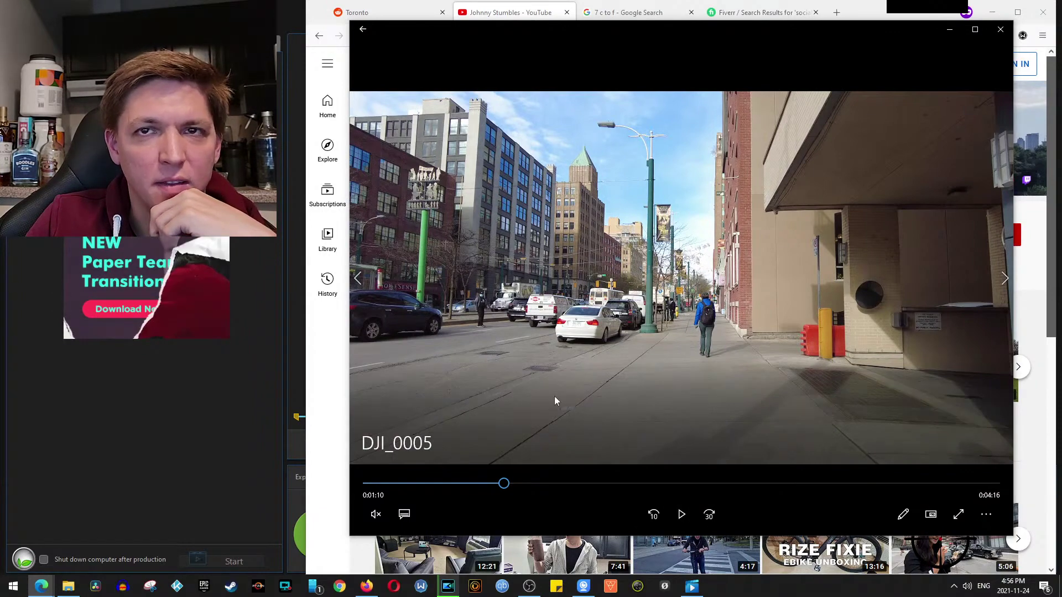
click(675, 510)
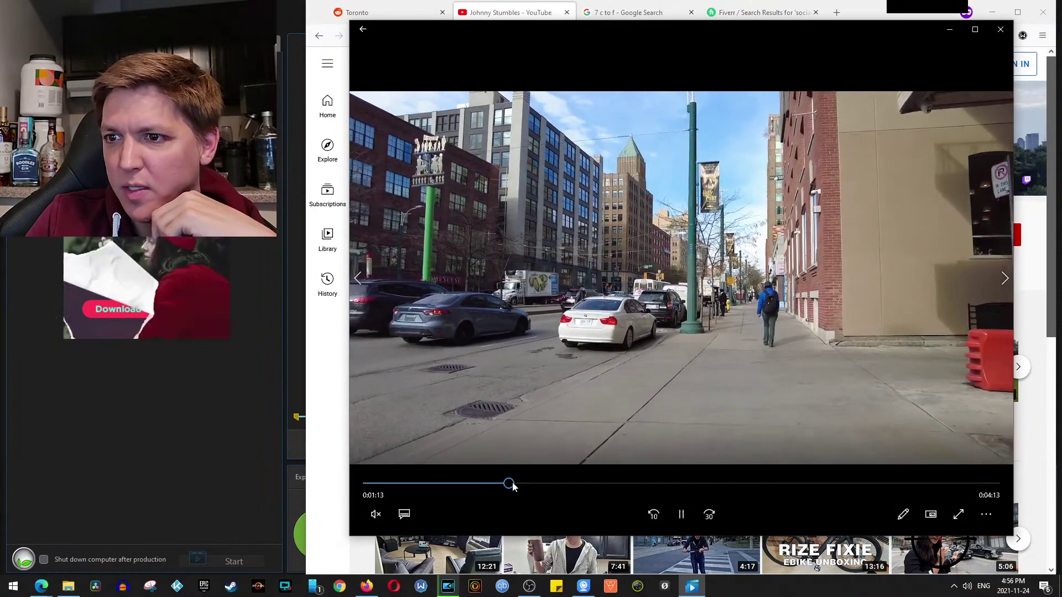
drag(510, 486, 446, 490)
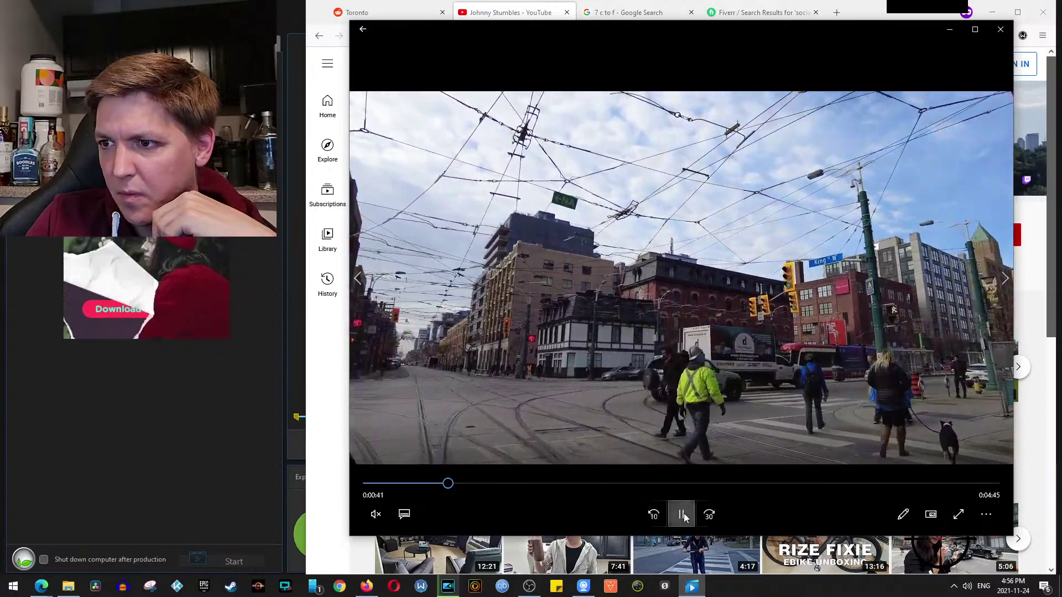
click(682, 515)
click(683, 516)
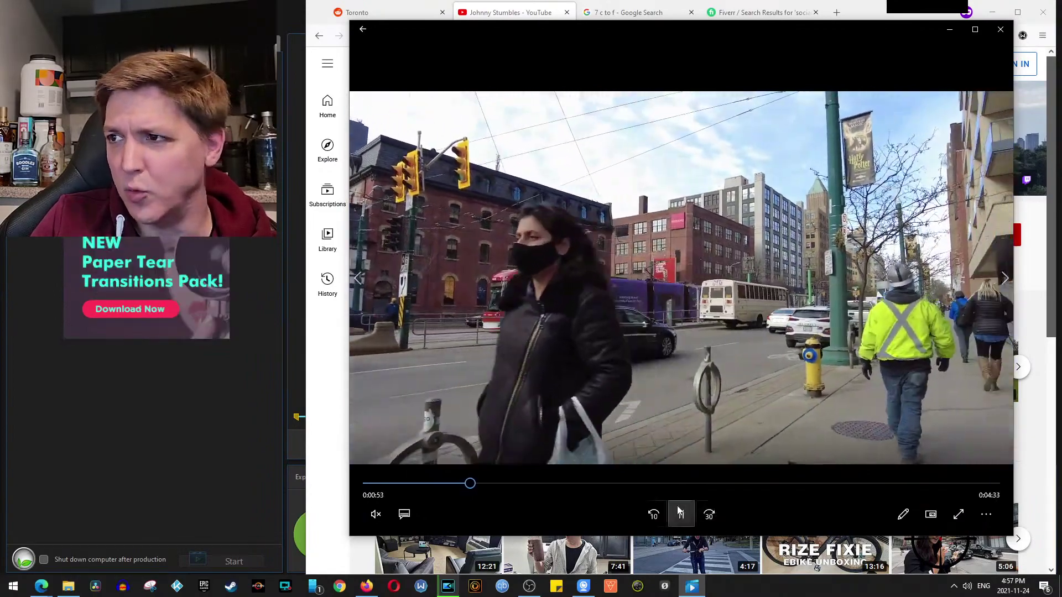
Skim DJI_0005 forward to the Adelaide Street crossing and pause it at about 3:20
drag(475, 483, 614, 490)
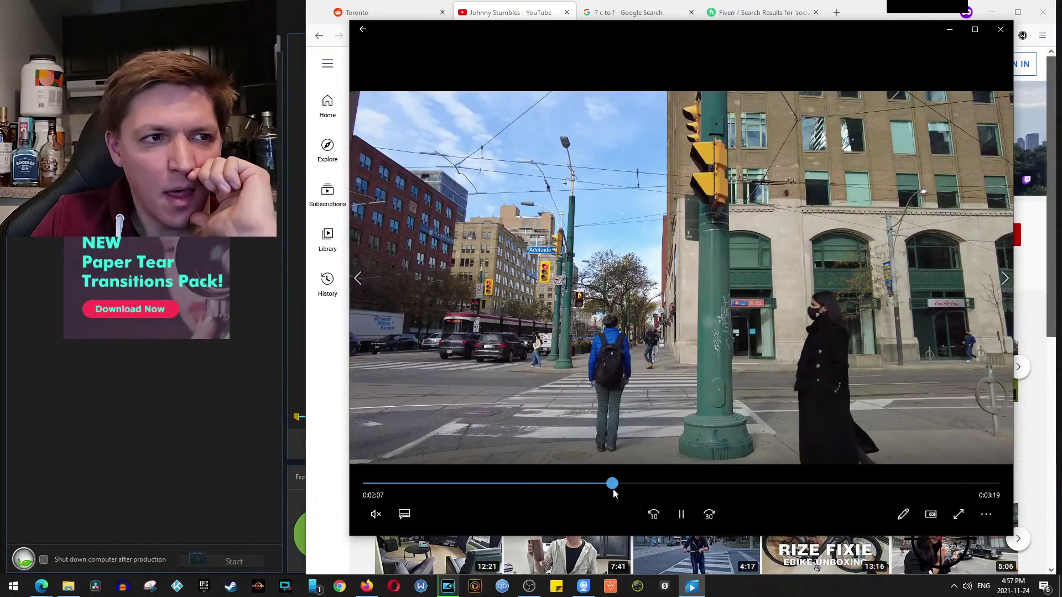
drag(613, 489, 761, 482)
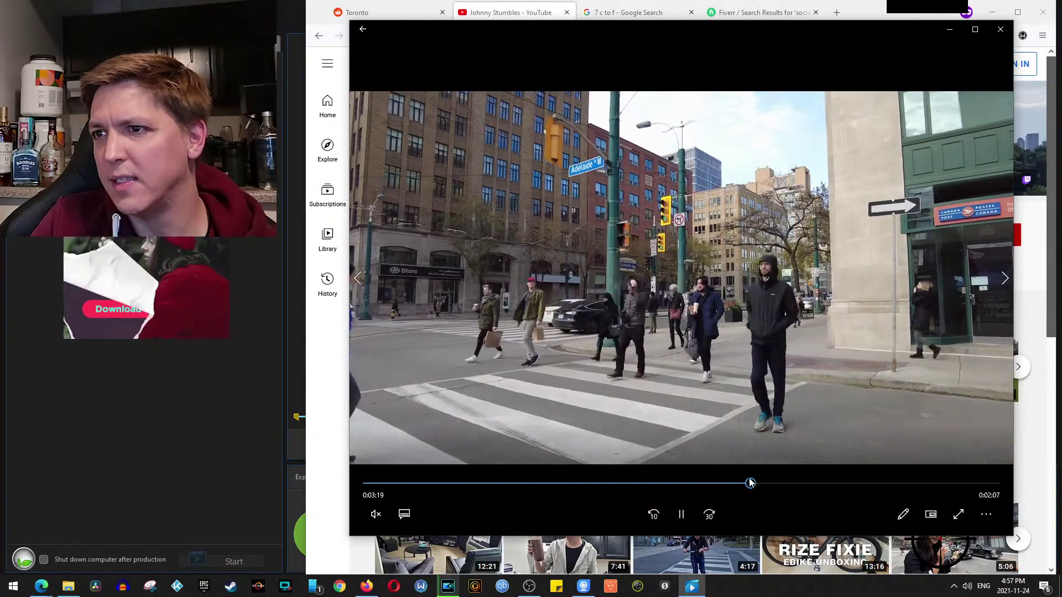
key(space)
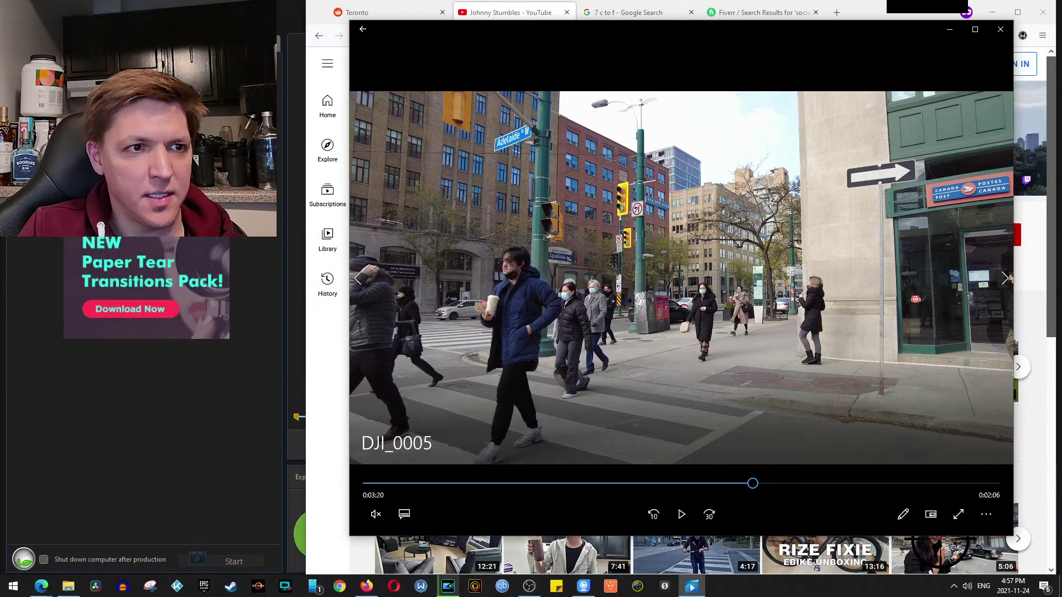
Launch HitFilm Express, skip its update, and create a new project with the 1080p Full HD @ 25 fps template
click(615, 594)
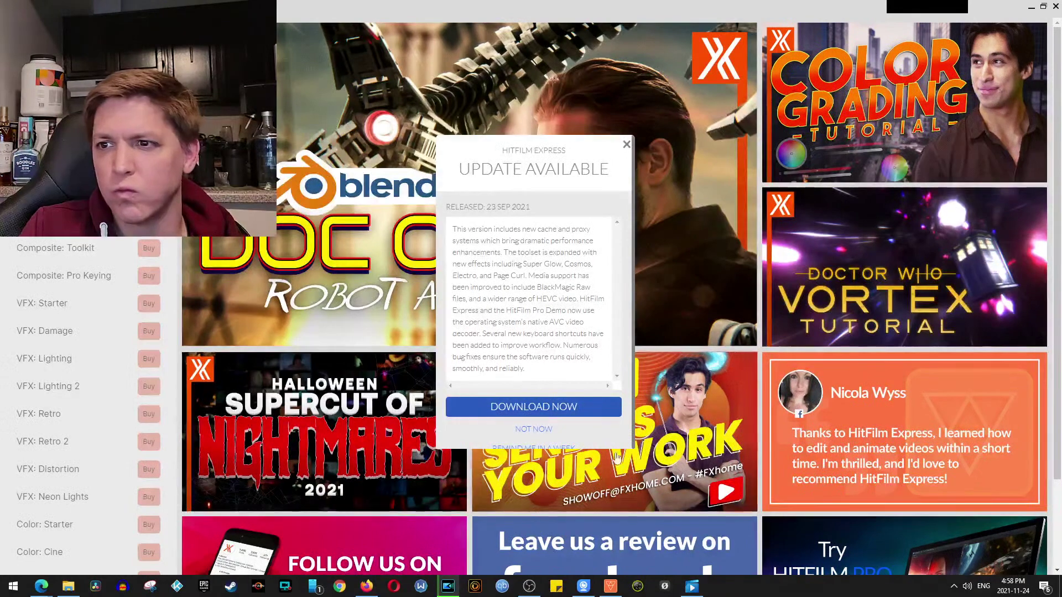
click(534, 430)
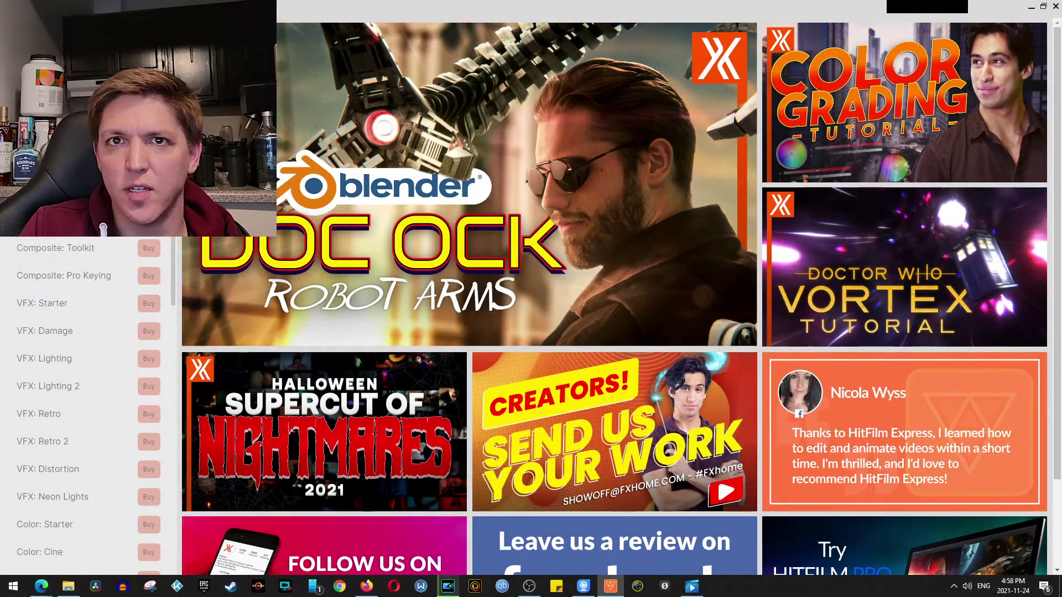
key(ctrl+n)
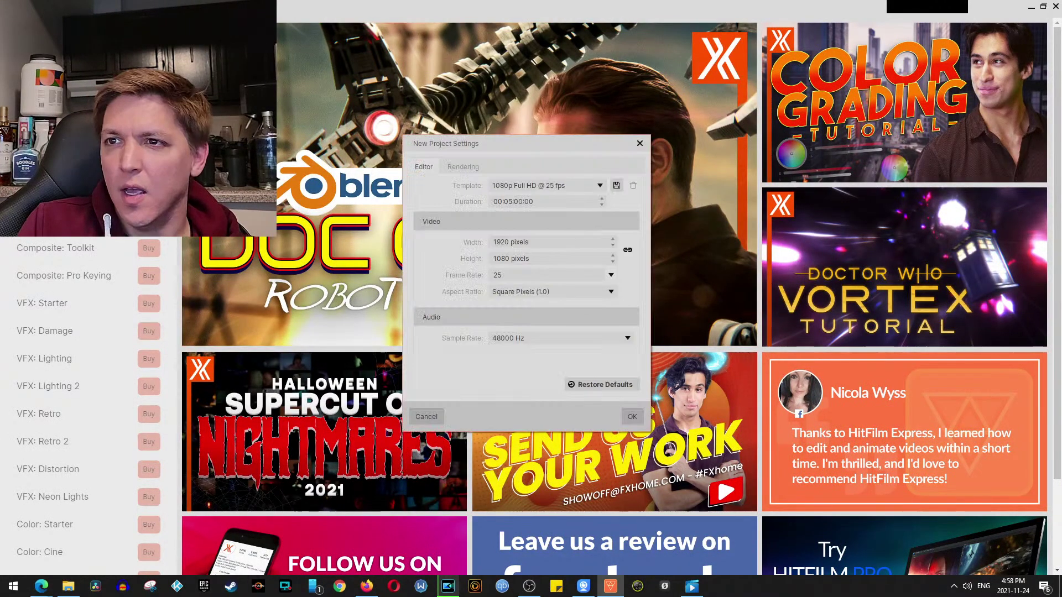
click(626, 416)
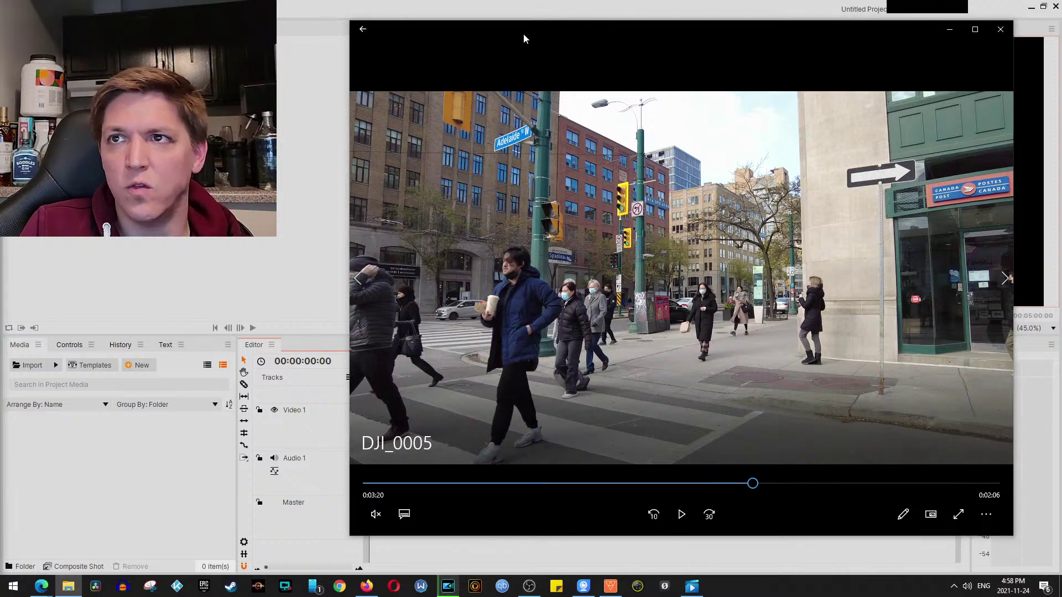
Import the DJI_0004.MP4 clip from the Videos folder into the project media
click(284, 55)
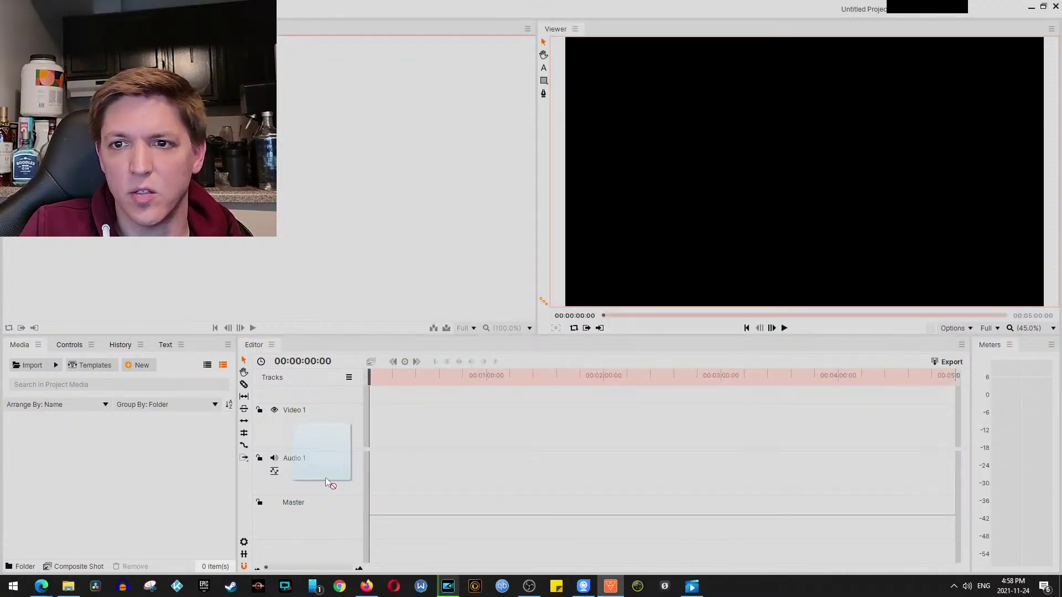
drag(325, 479, 414, 441)
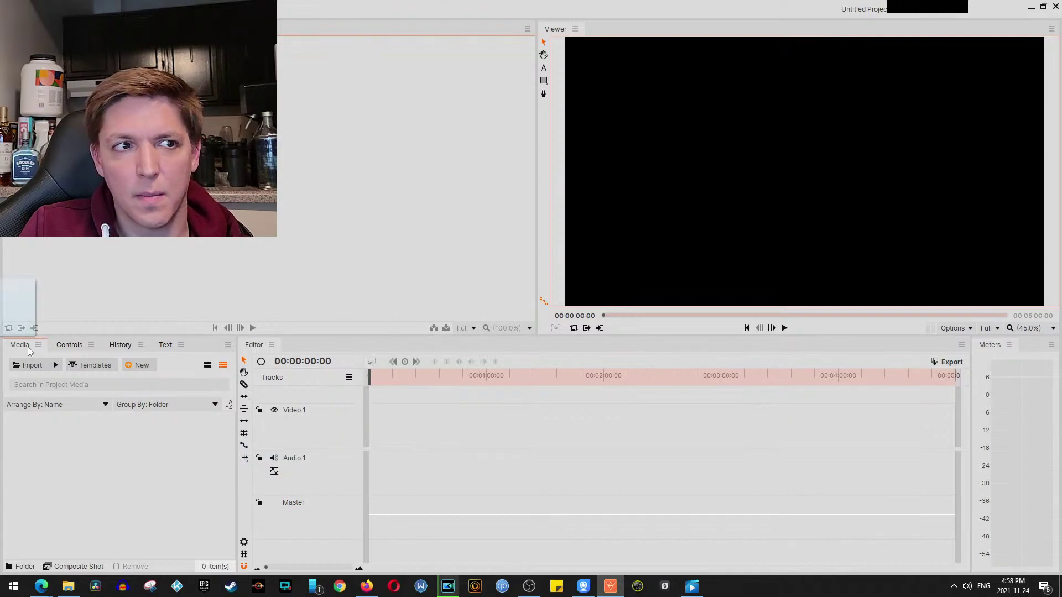
drag(28, 347, 176, 510)
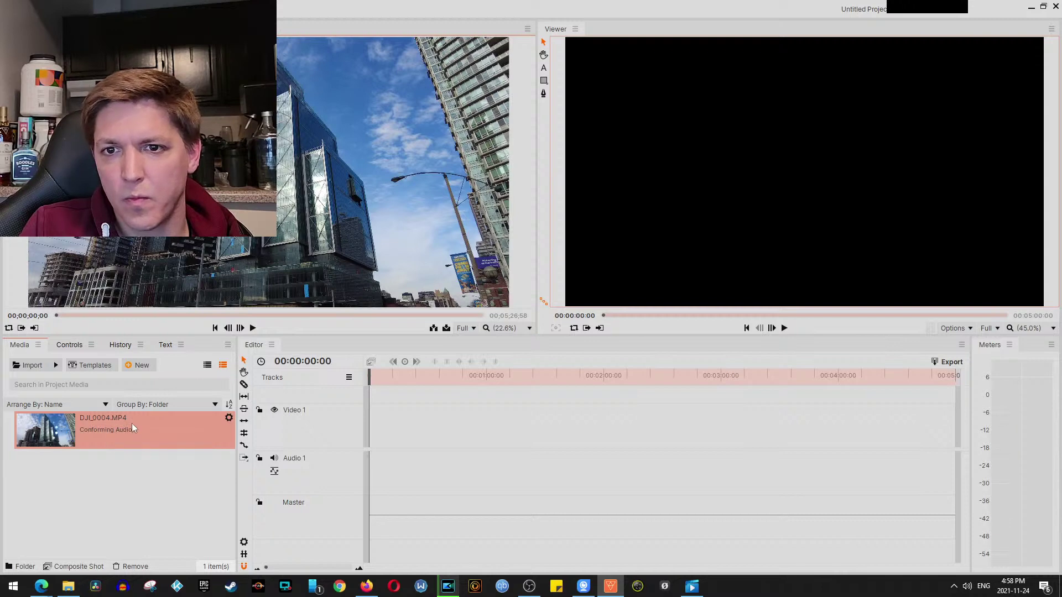
Place DJI_0004.MP4 at the start of the Video 1 track, changing the sequence settings to match the clip
drag(132, 423, 542, 440)
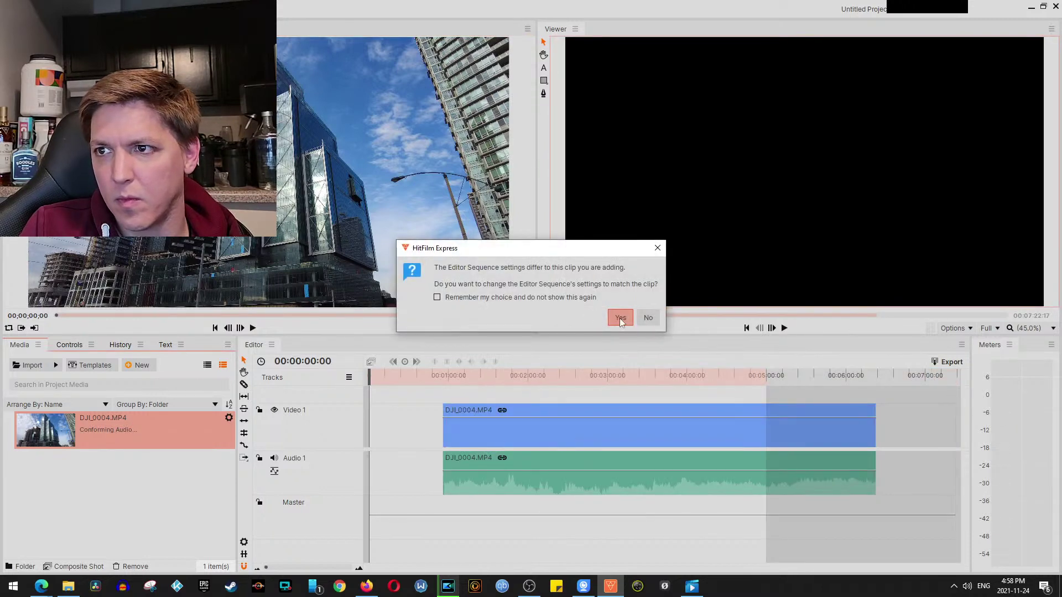
click(620, 318)
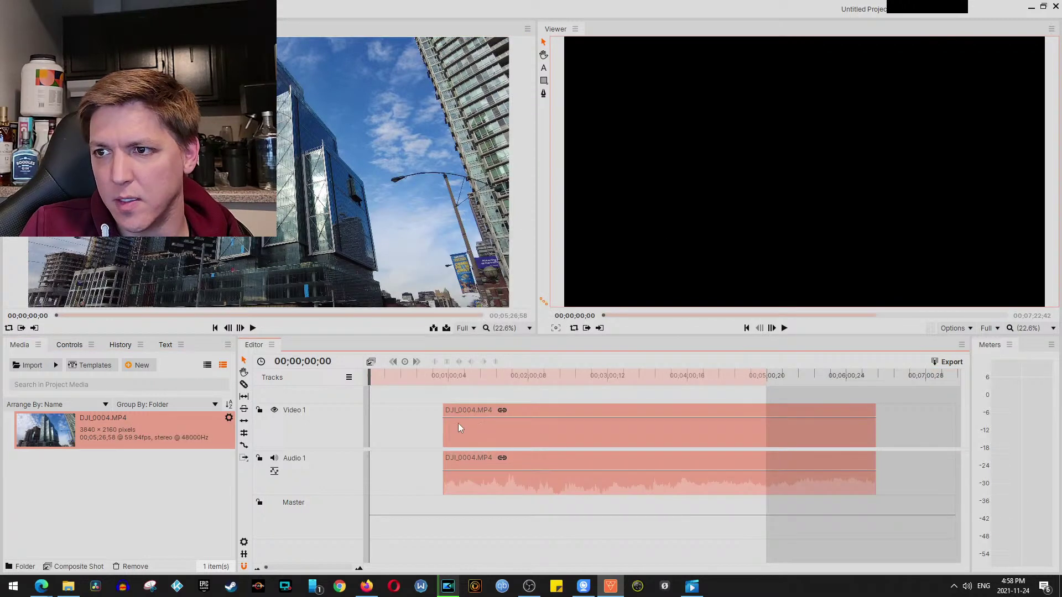
drag(457, 423, 142, 427)
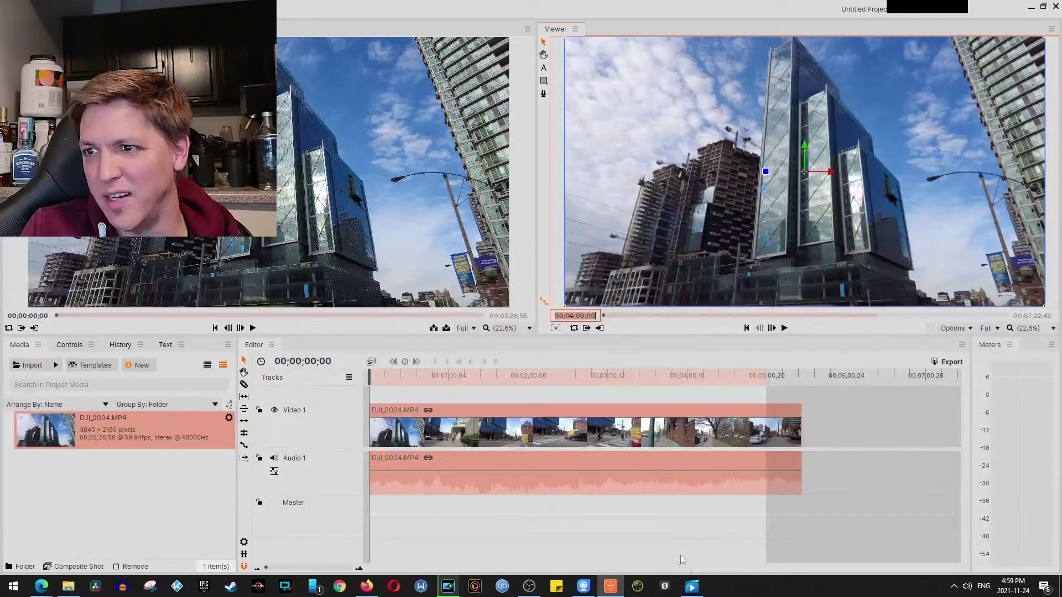
click(691, 586)
click(691, 587)
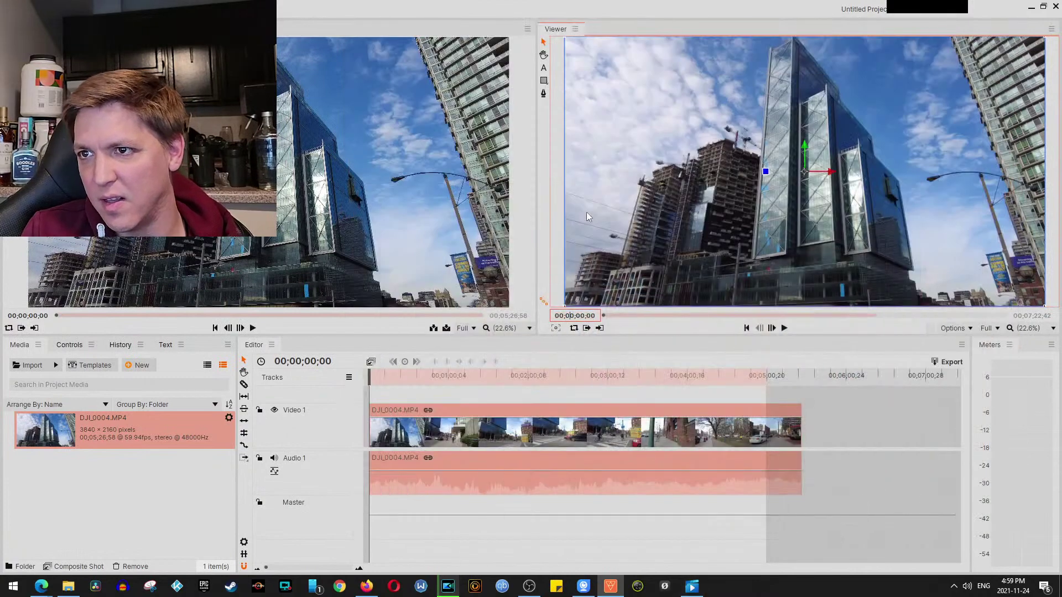
Move the playhead to 00;03;20;00 and delete the DJI_0004.MP4 clip from the timeline
text(3;)
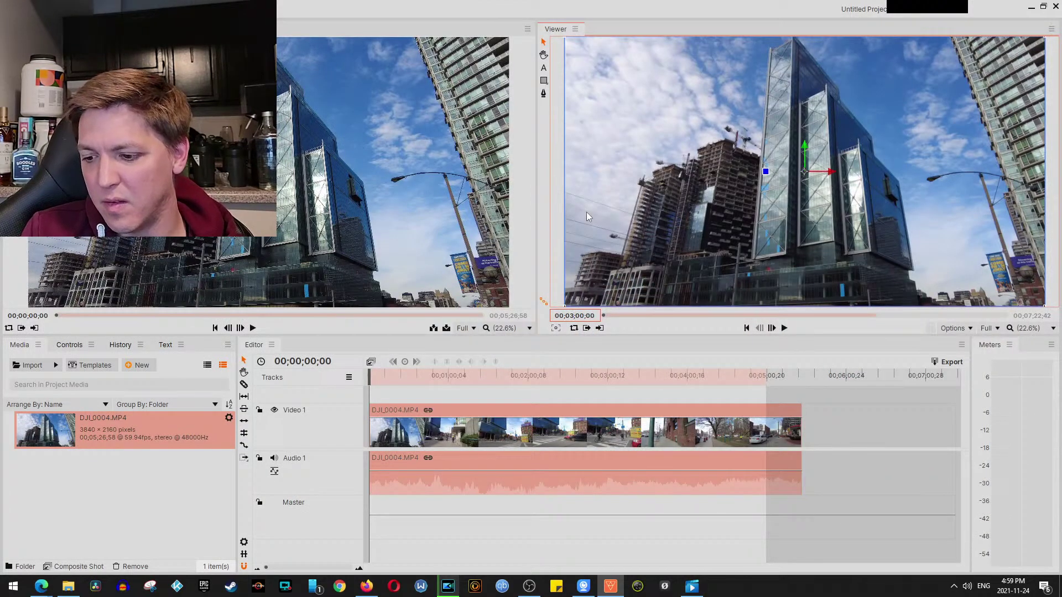
text(20)
key(Return)
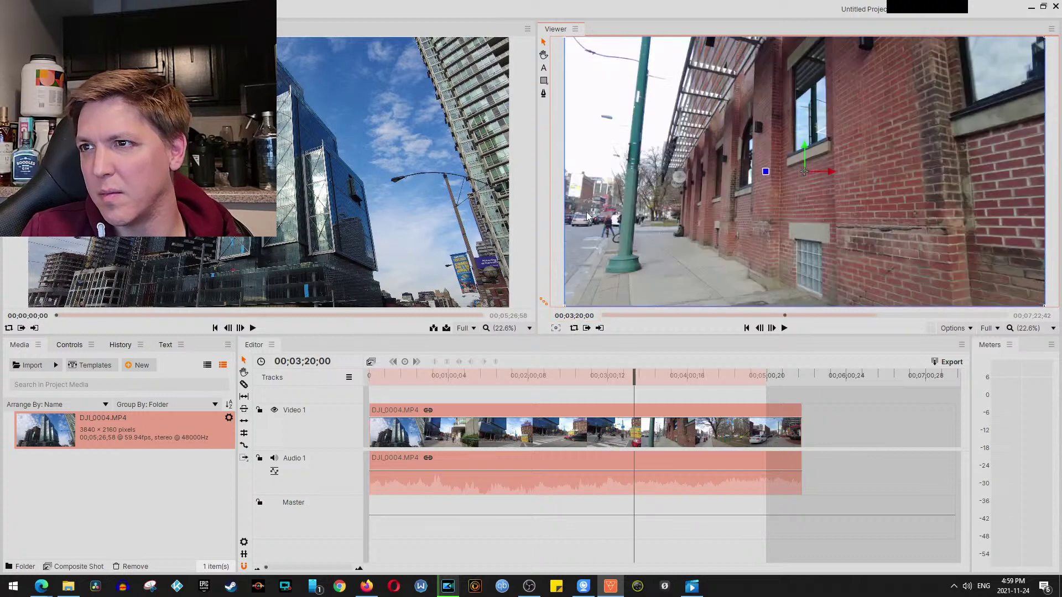
click(442, 440)
key(Delete)
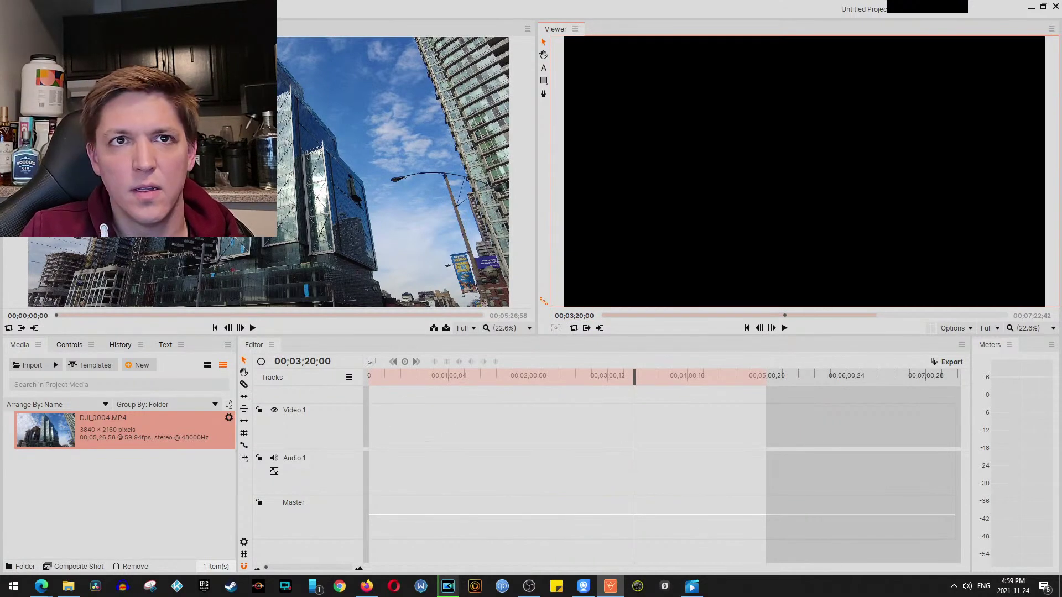
Import DJI_0005.MP4 into the project media and place it at the very start of the Video 1 track
drag(146, 401, 194, 512)
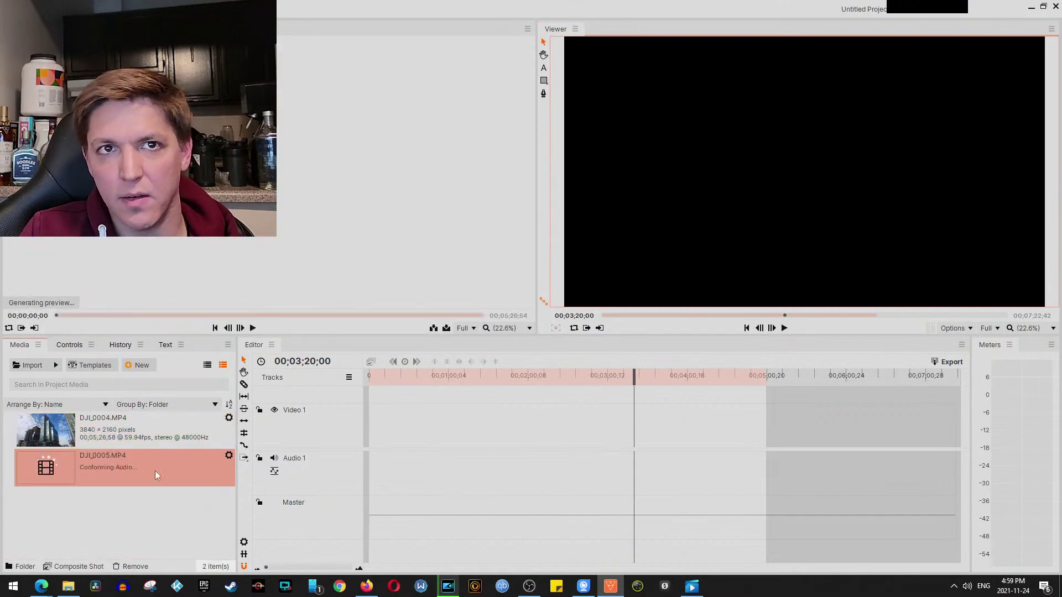
drag(154, 470, 526, 443)
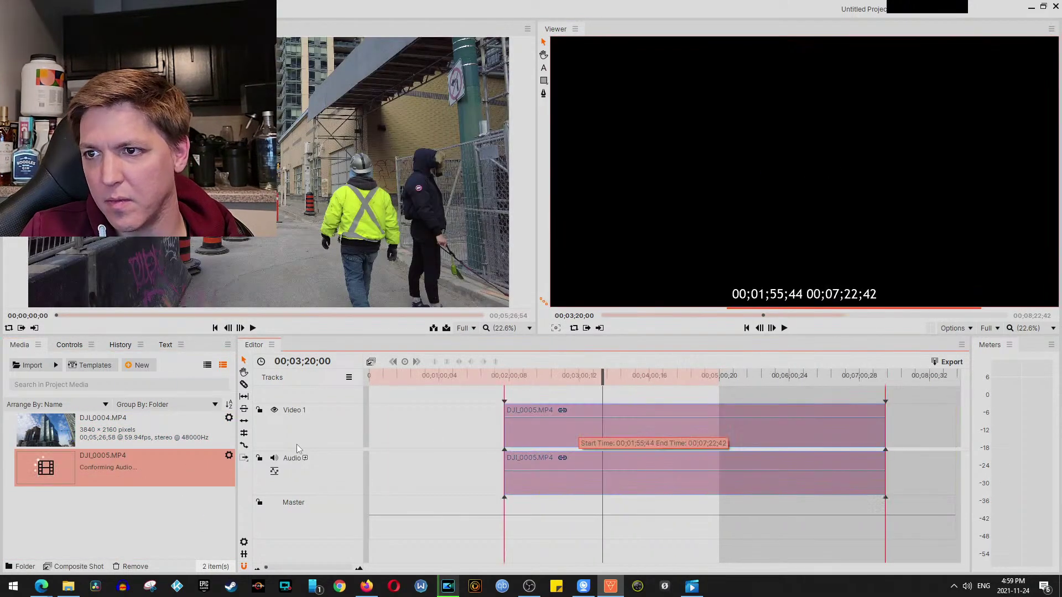
drag(217, 455, 252, 457)
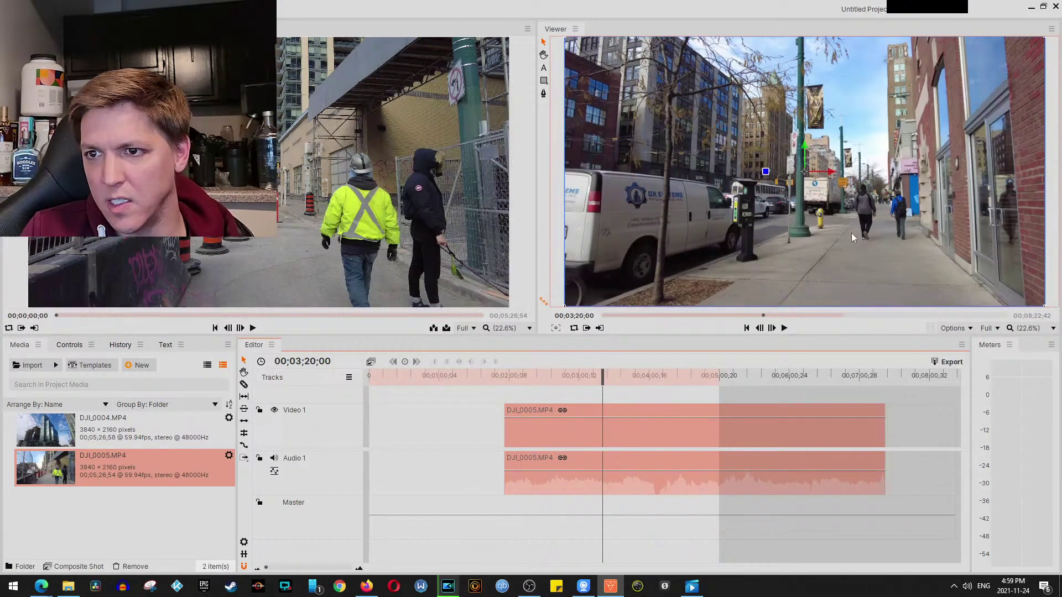
drag(679, 427, 380, 403)
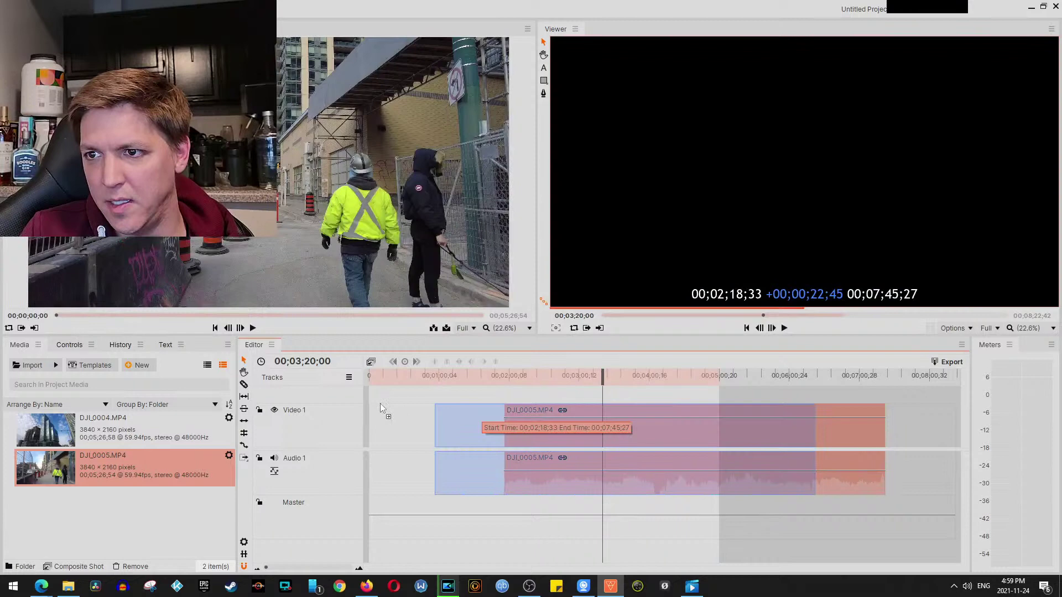
drag(380, 403, 380, 403)
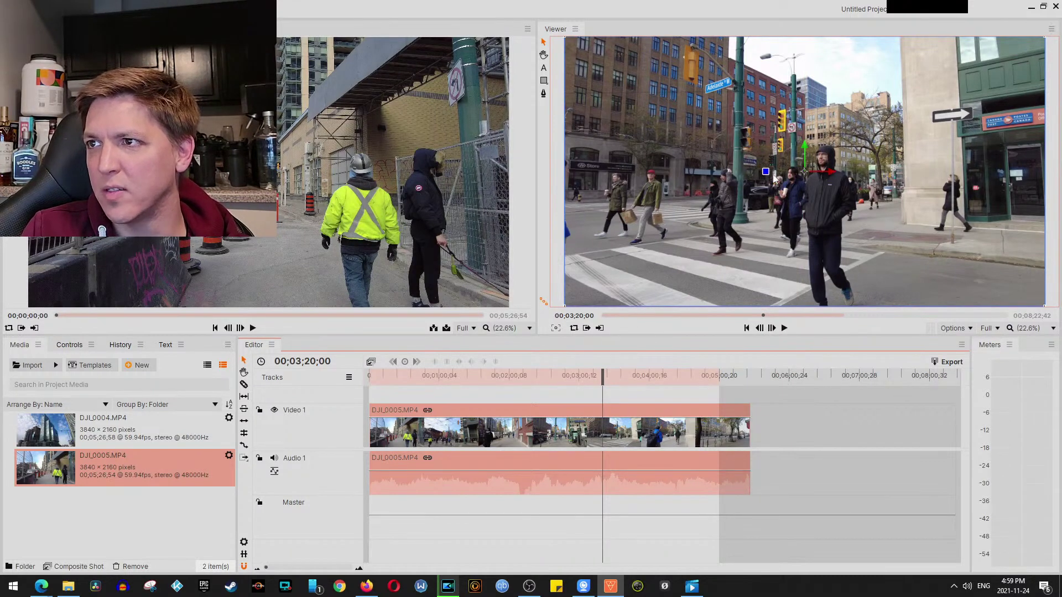
Try frames 30, 40 and 45 of the Adelaide crossing at 3:20 and settle the playhead on 00;03;20;43
click(575, 315)
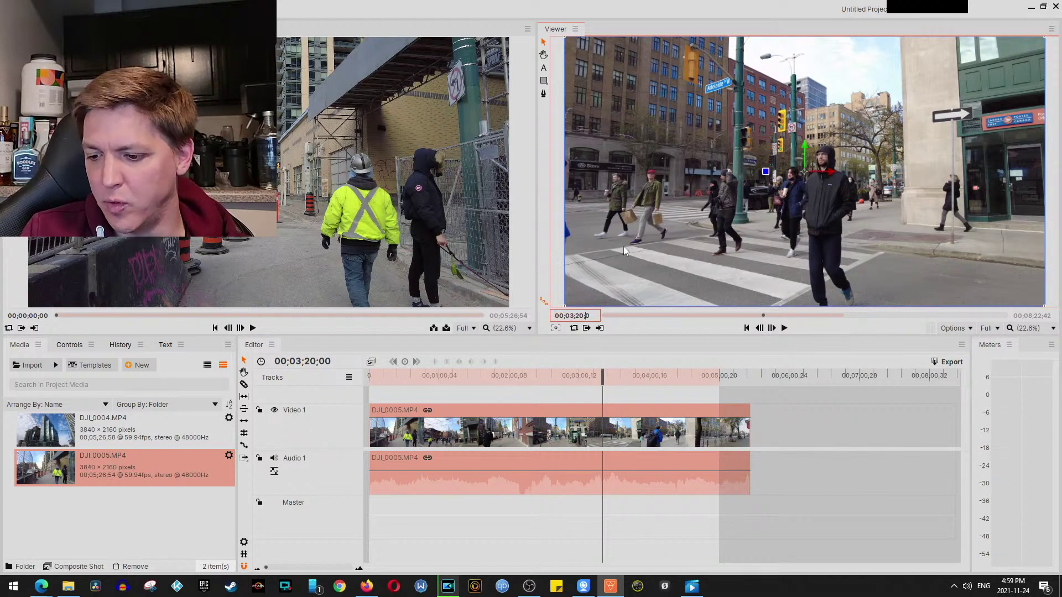
text(30)
key(Return)
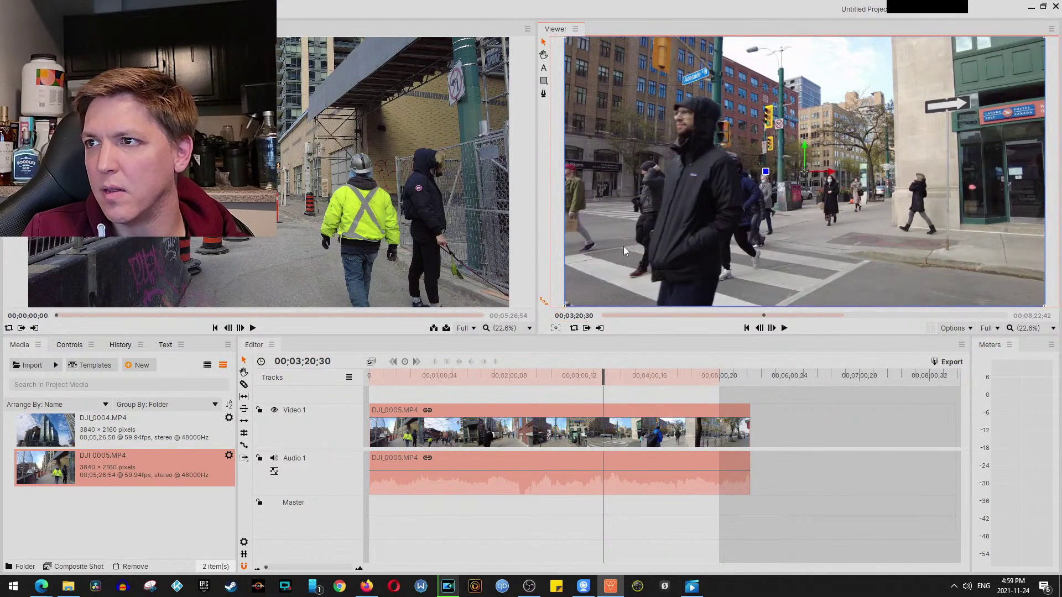
click(589, 316)
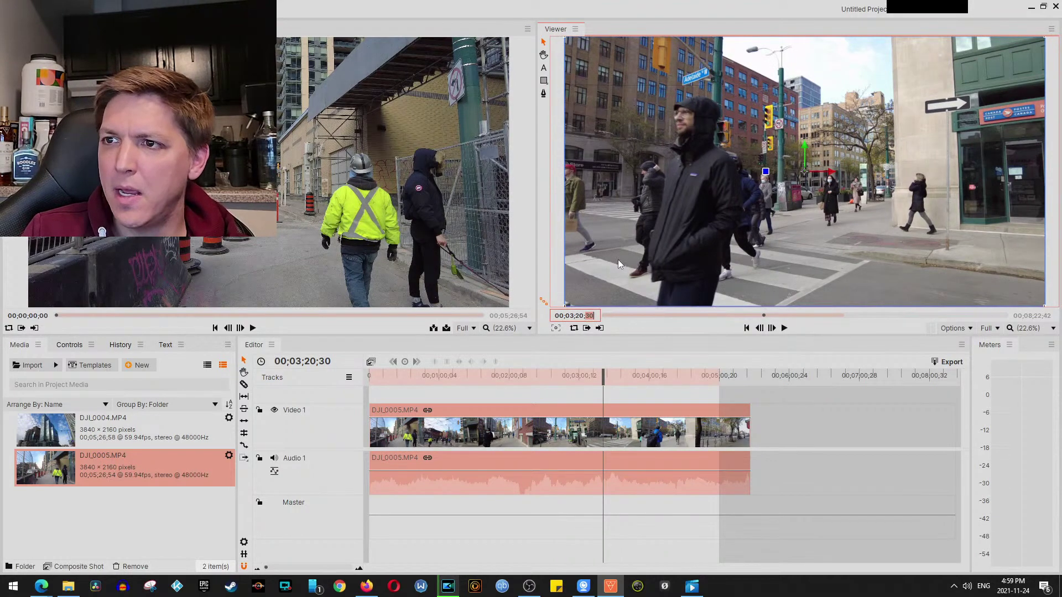
text(40)
key(Return)
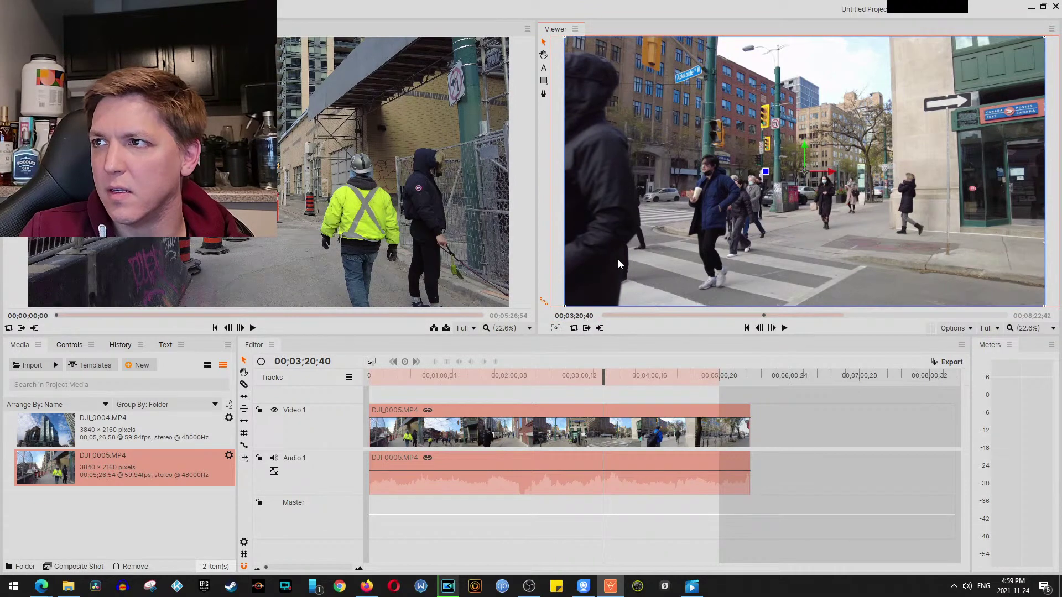
click(589, 316)
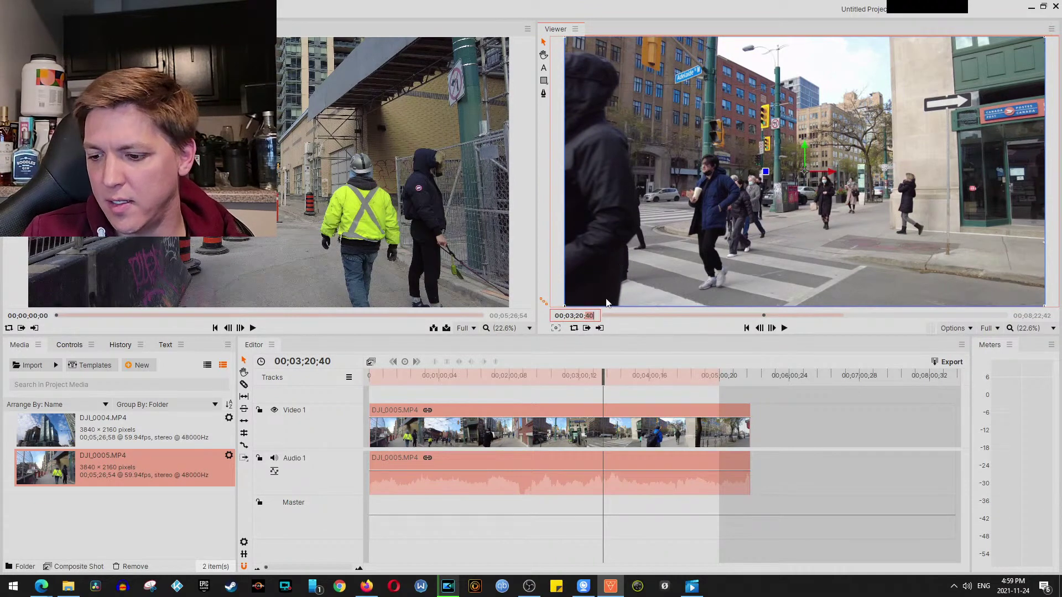
text(45)
key(Return)
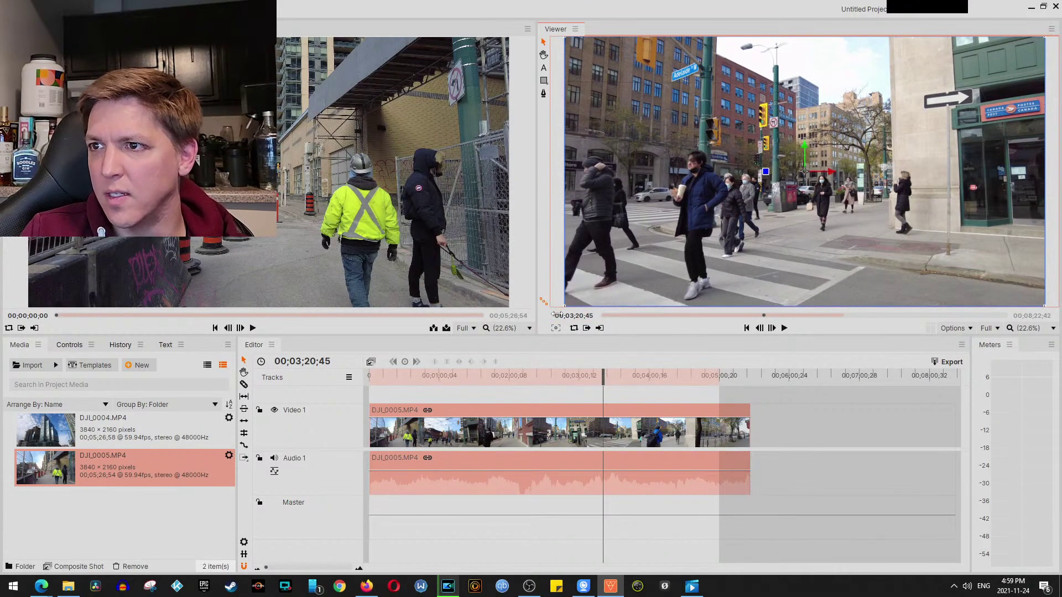
click(589, 317)
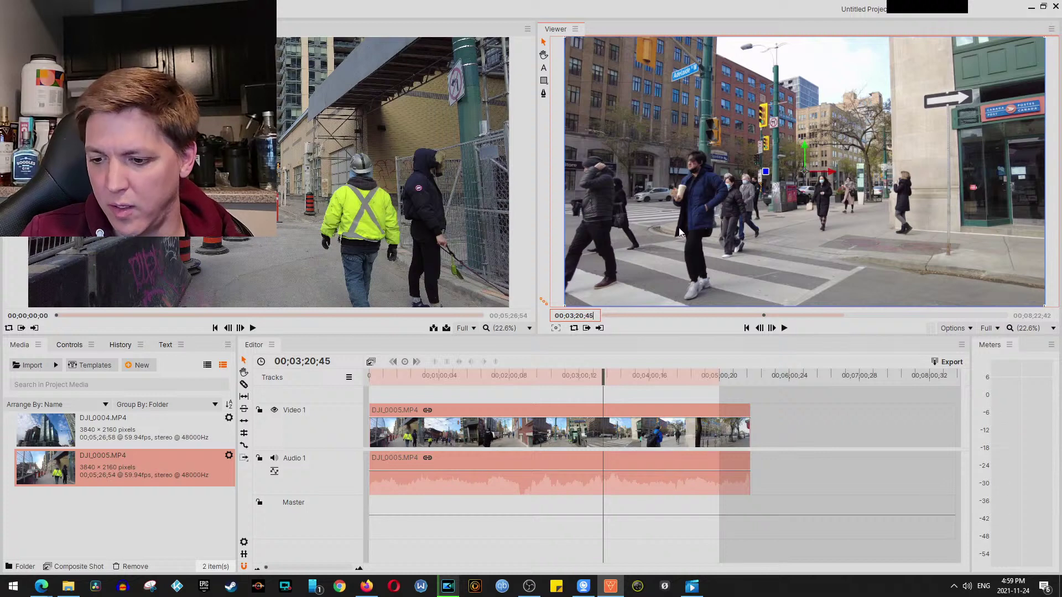
text(43)
key(Return)
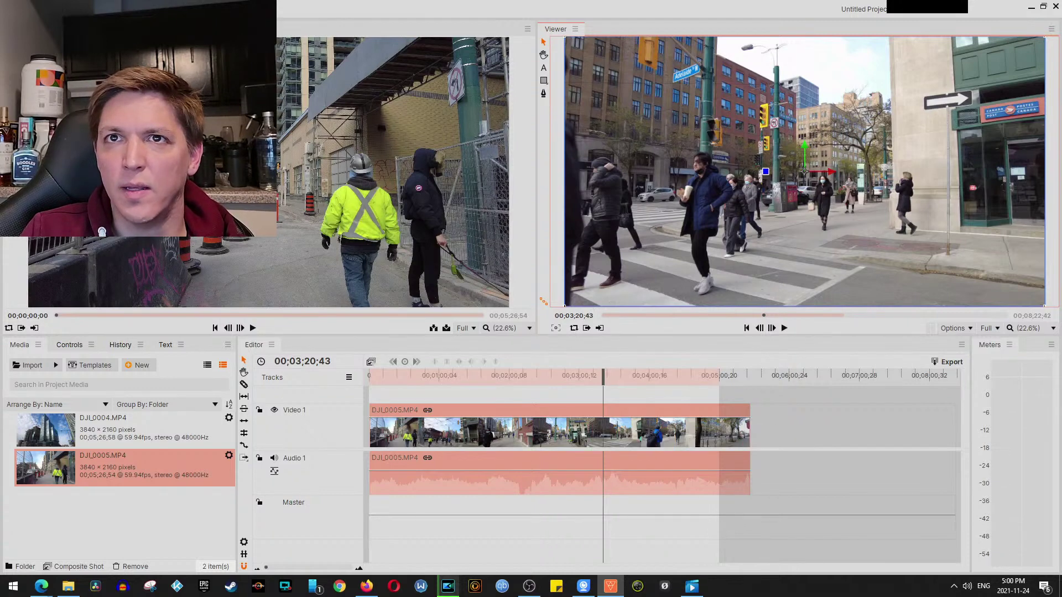
Export the current frame as JPG to the Thumbnails folder inside D:\Walks\1065 - Spadina & College, reimporting it as a single frame
click(222, 72)
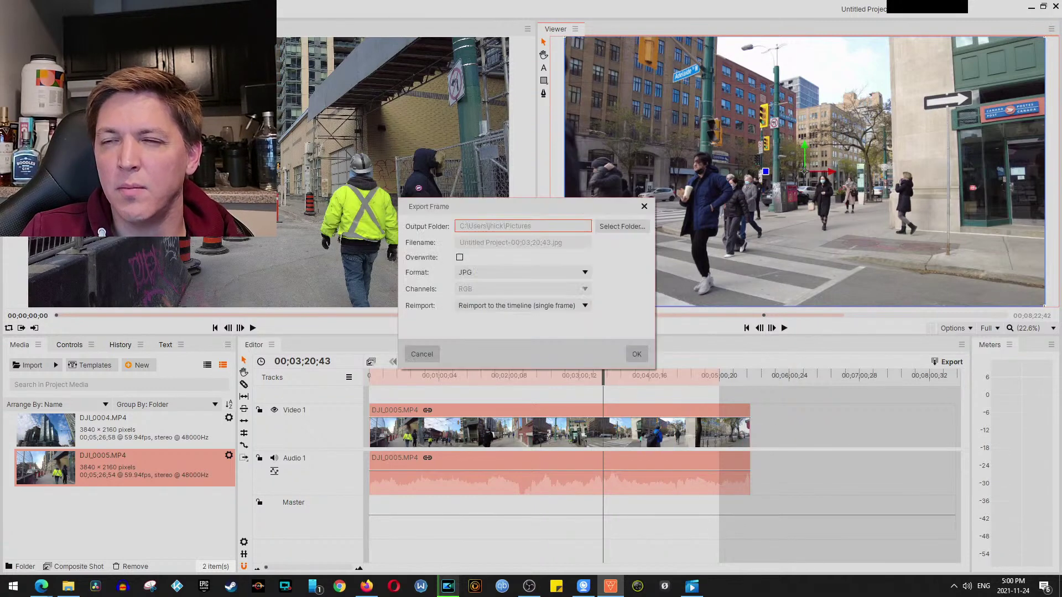
click(609, 227)
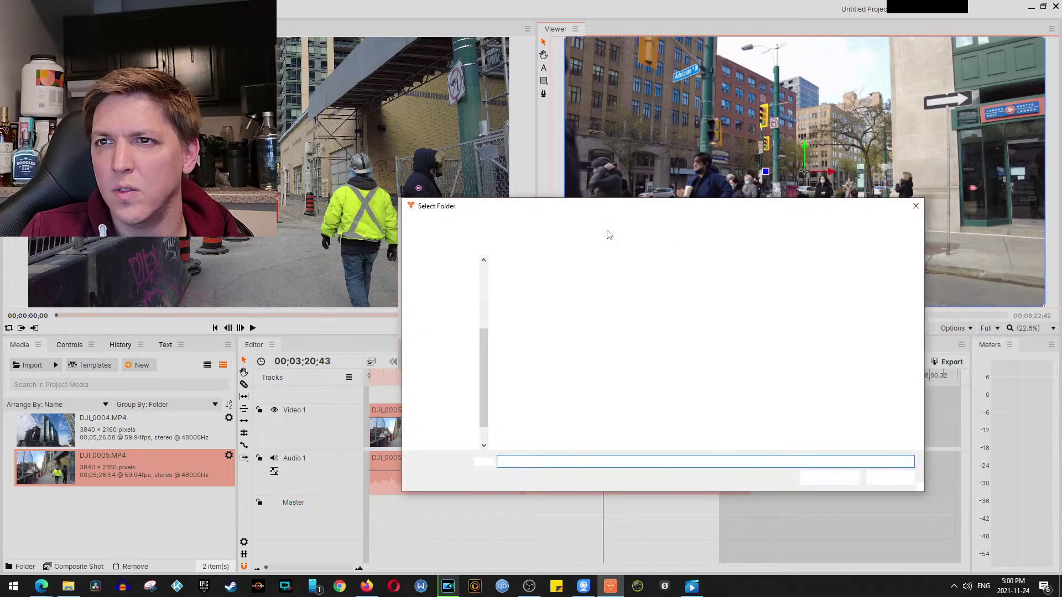
click(443, 403)
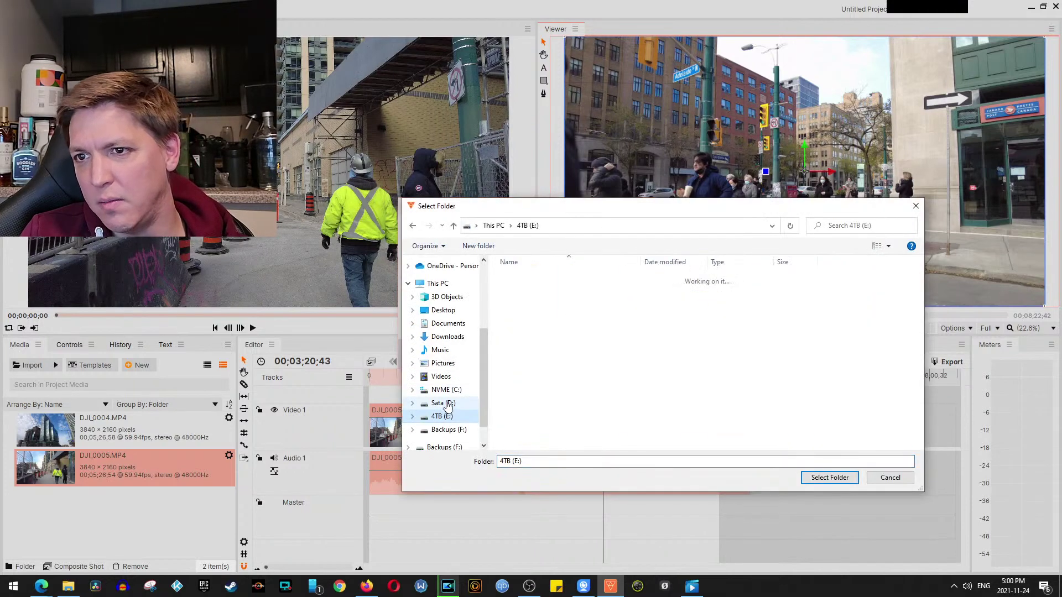
double_click(522, 359)
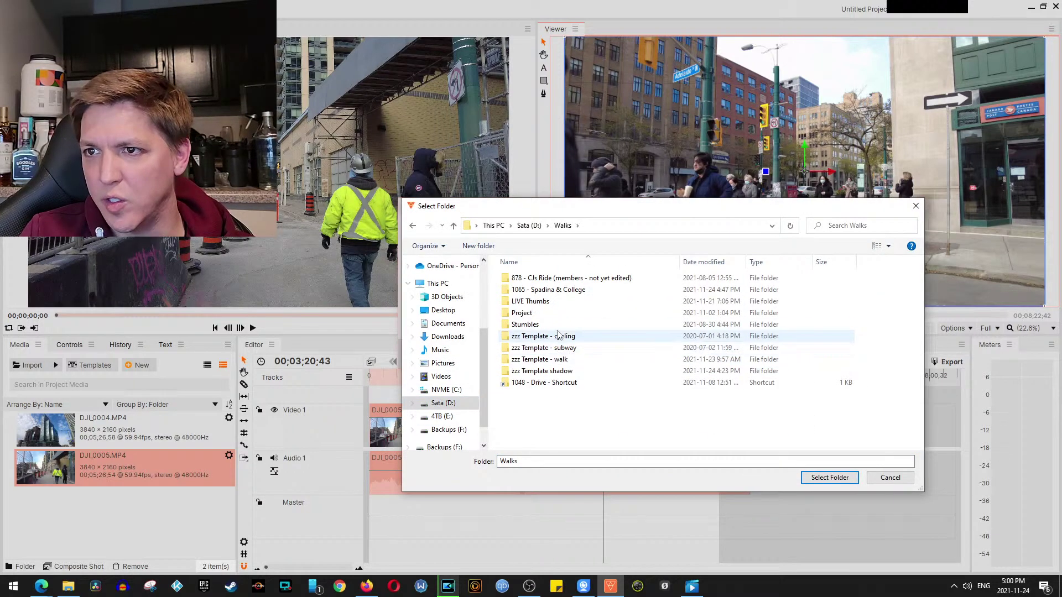
double_click(556, 290)
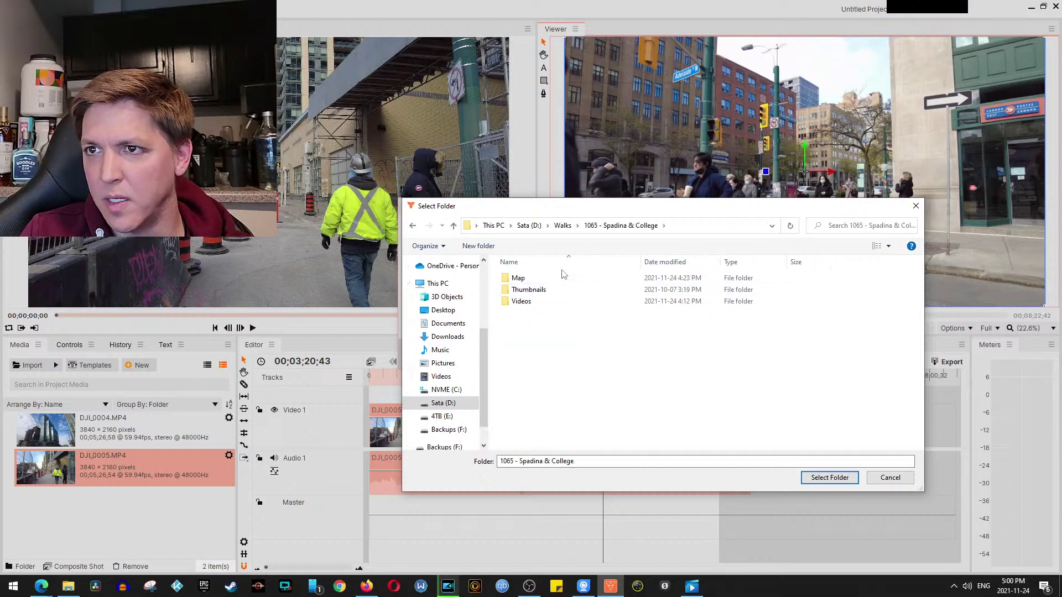
double_click(556, 290)
click(829, 477)
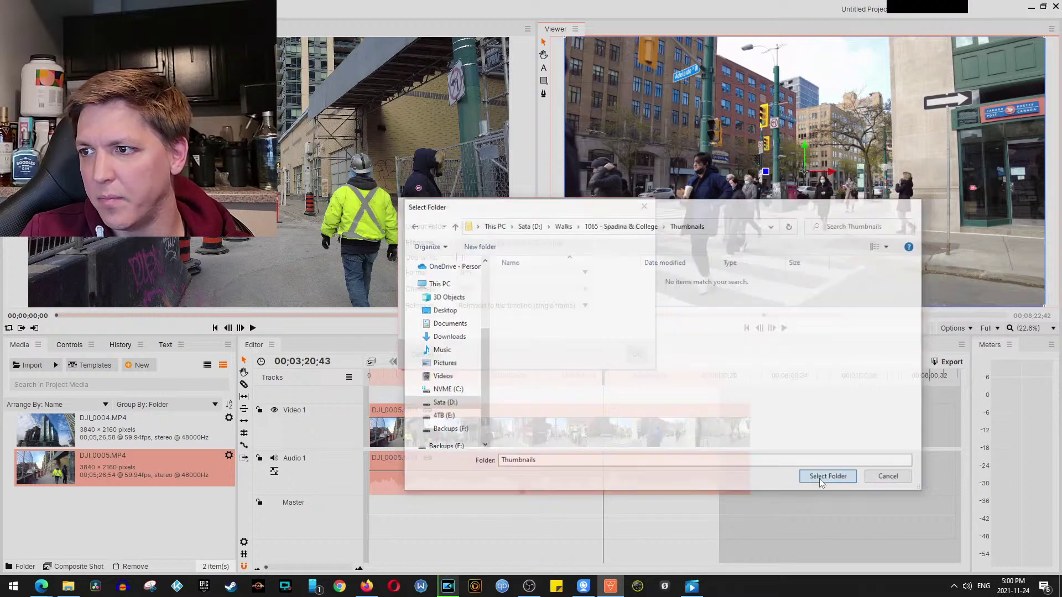
click(635, 354)
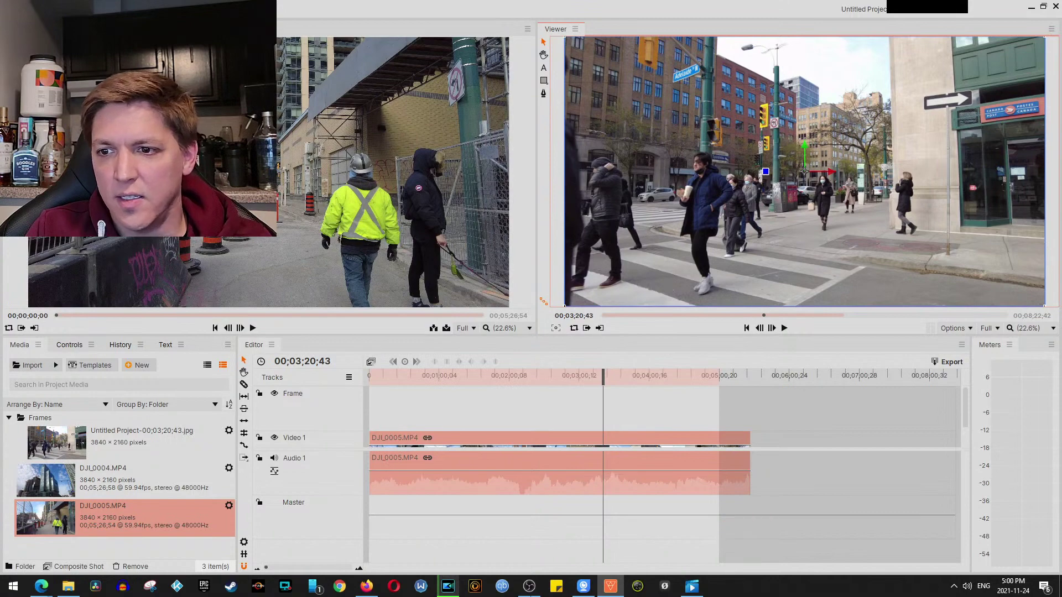
Check the video render running in the other editor, return to HitFilm Express, and delete the DJI_0005.MP4 clip from the timeline
click(444, 594)
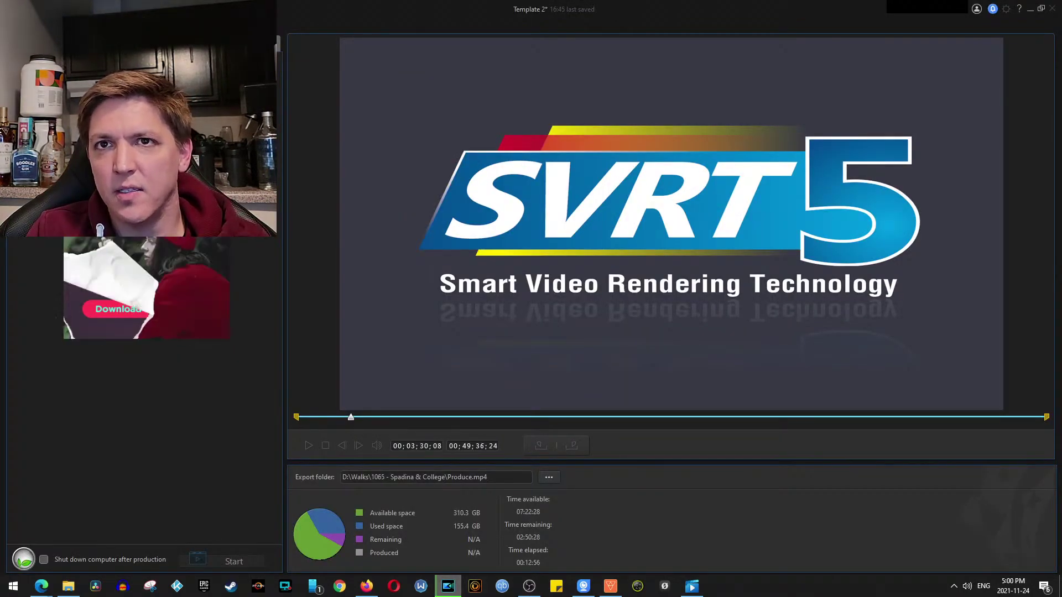
click(1030, 9)
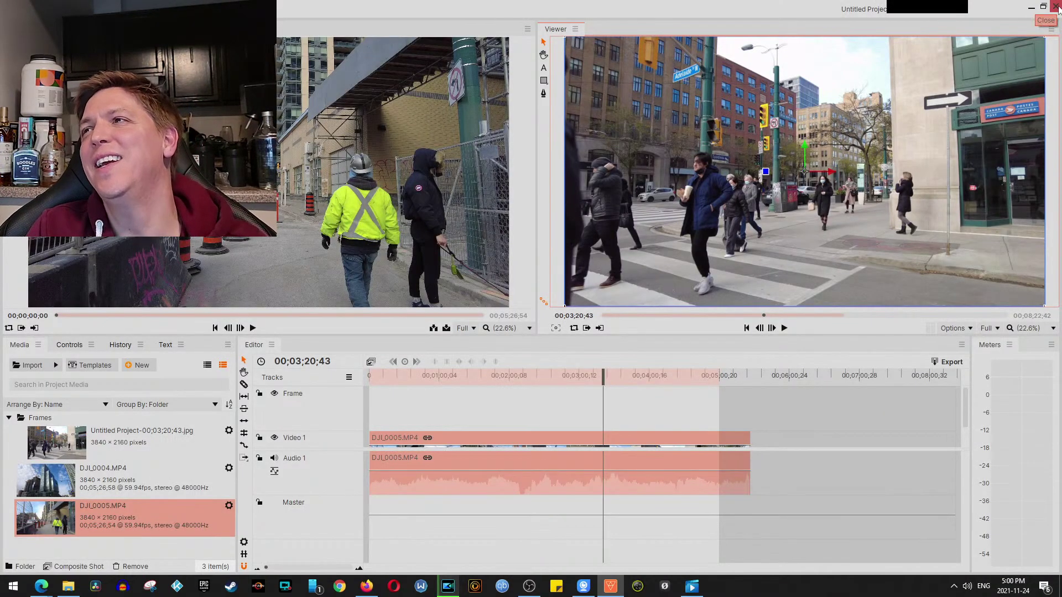
click(502, 456)
key(Delete)
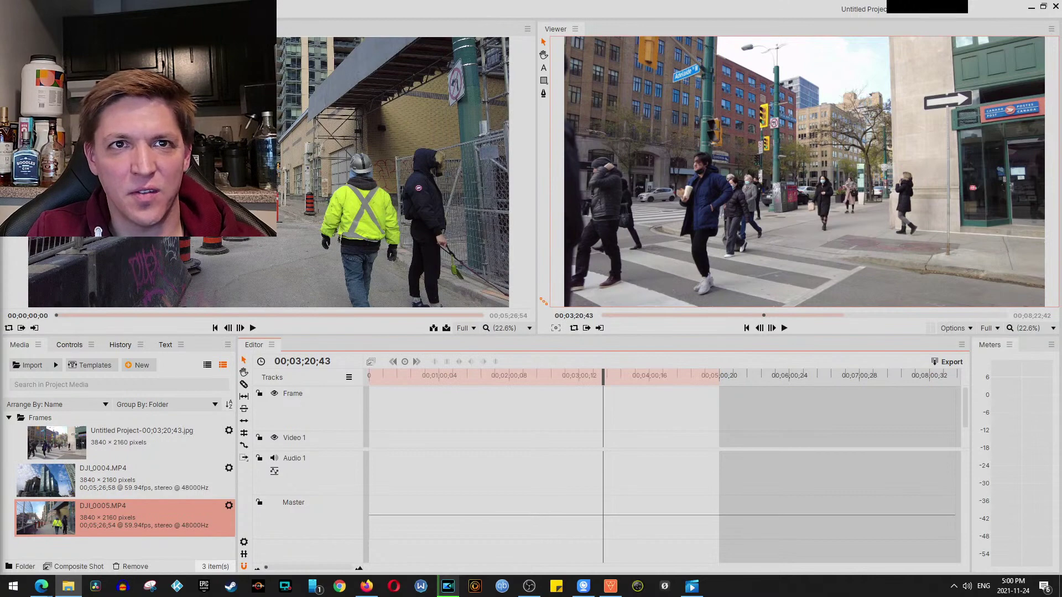
Switch to the video player and skim the rest of DJI_0005 from about 3:20 to its end
click(692, 586)
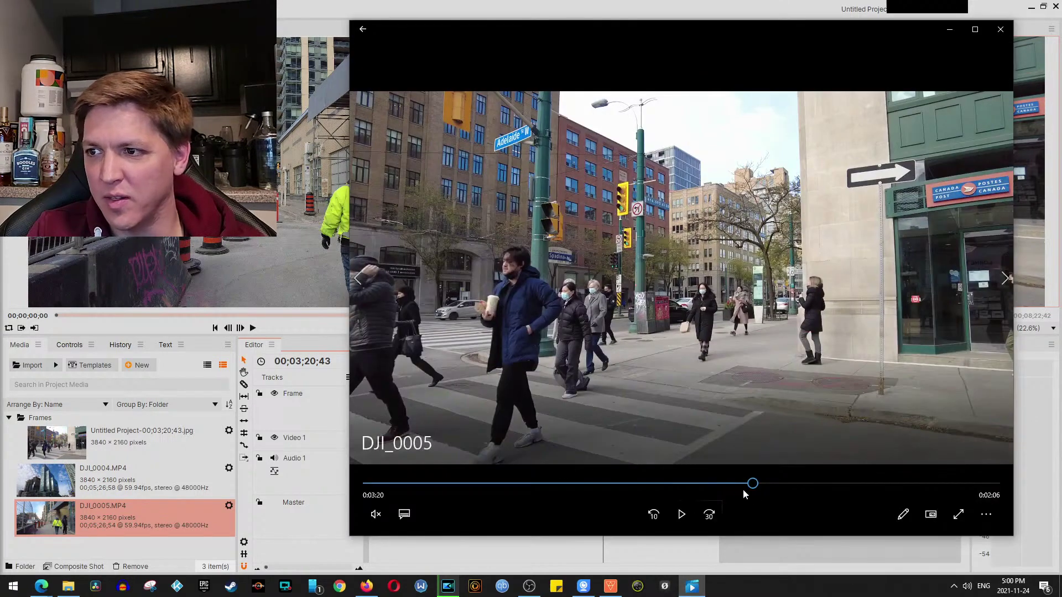
drag(752, 490, 749, 490)
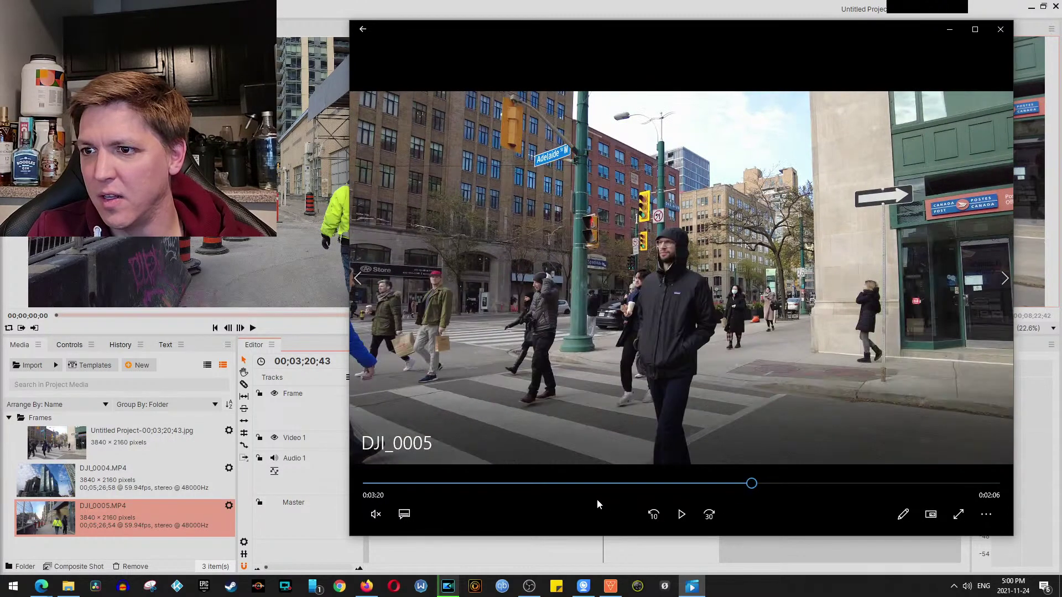
click(682, 515)
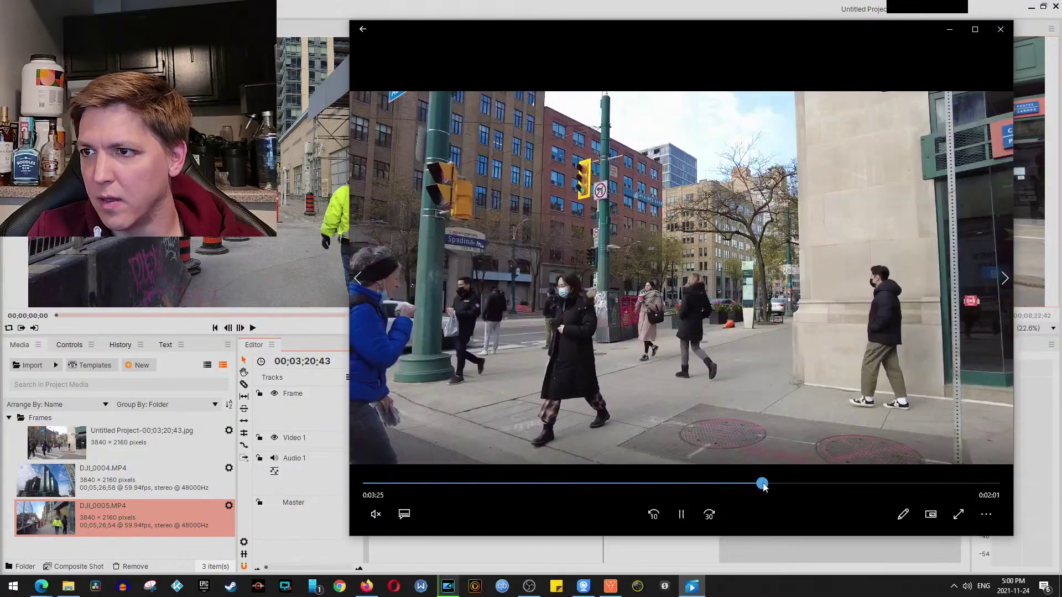
drag(762, 486, 821, 490)
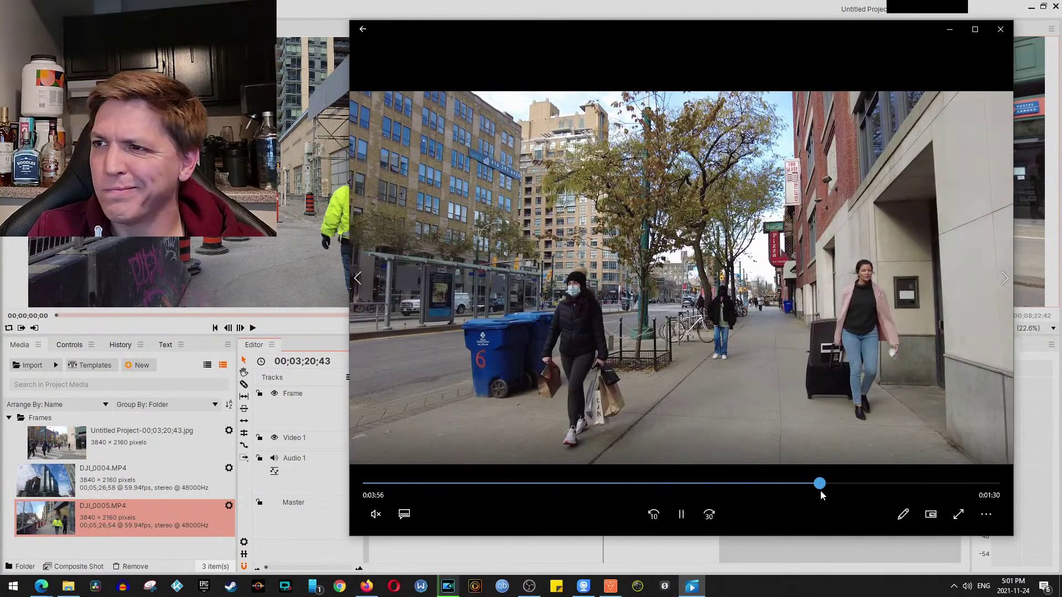
drag(821, 490, 1000, 512)
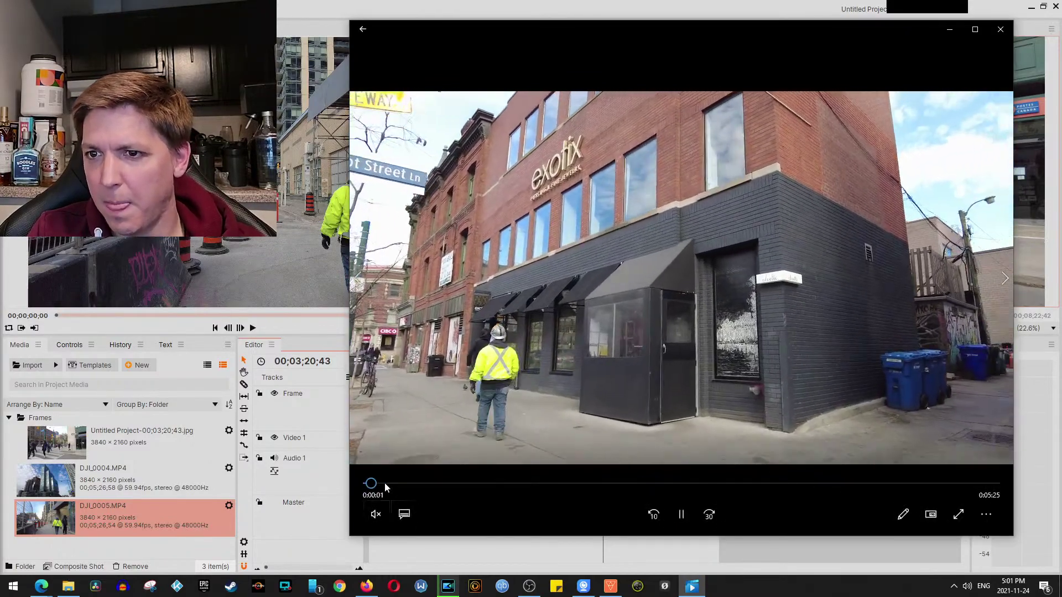
Skim DJI_0006 forward to the streetcar crossing, pause it at about 1:45, and switch back to HitFilm Express
drag(384, 483, 416, 483)
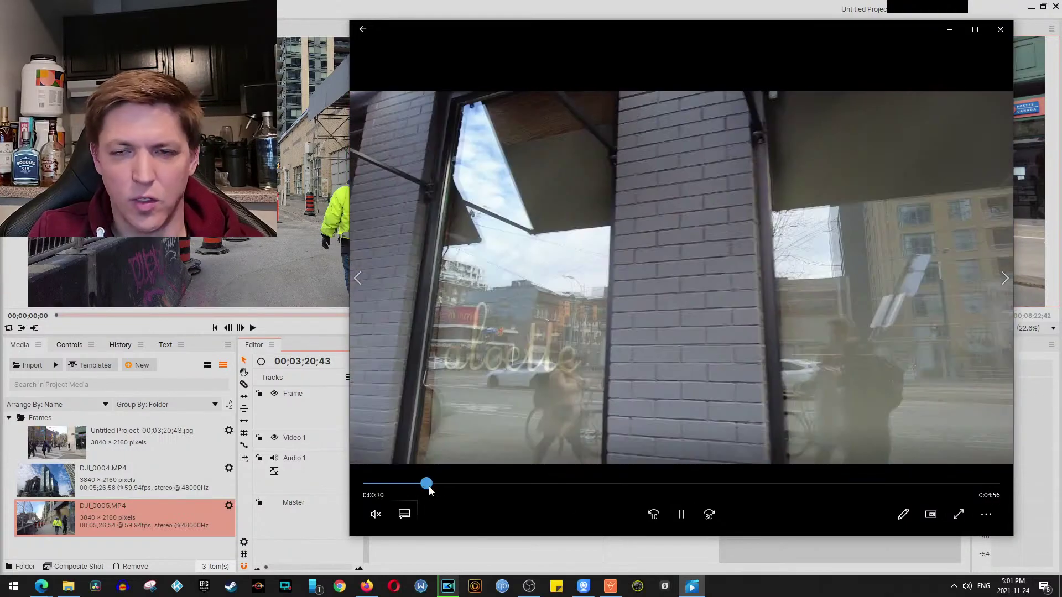
click(439, 486)
drag(442, 489, 544, 469)
drag(549, 468, 572, 469)
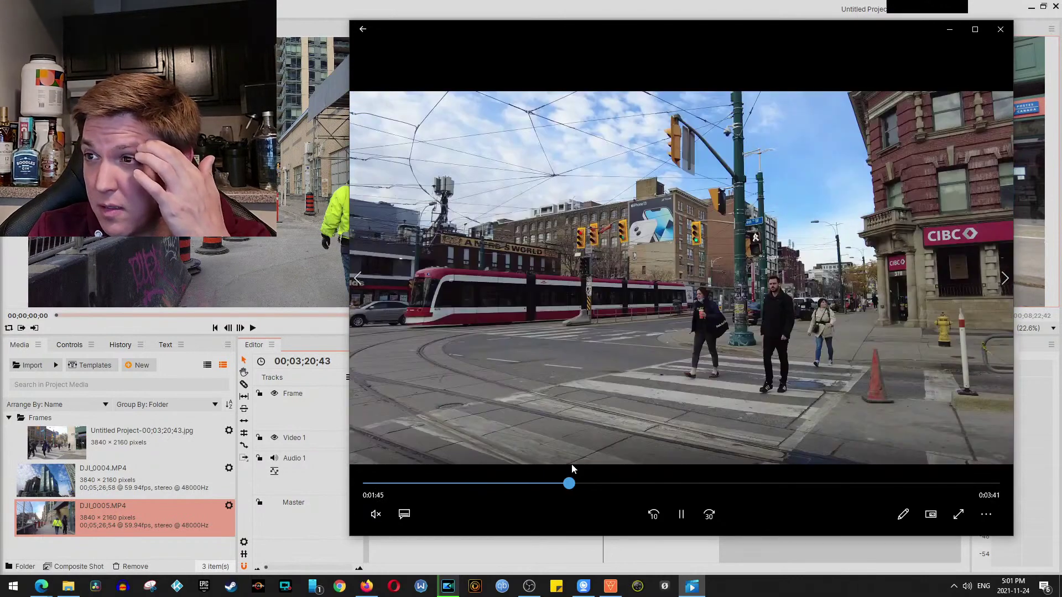
key(space)
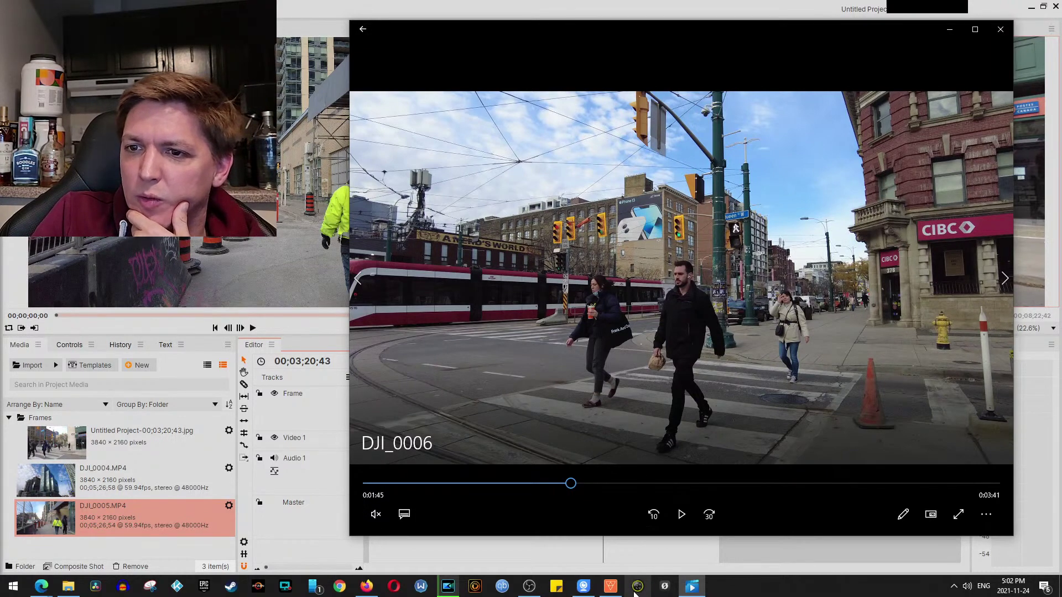
click(610, 586)
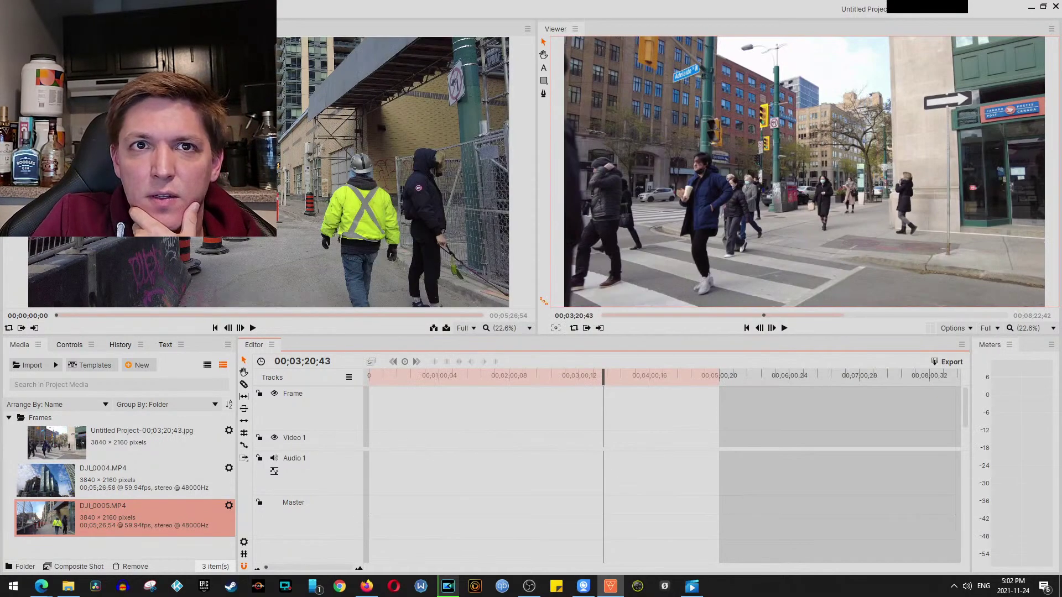
Import DJI_0007.MP4 into the project media and place it at the start of the timeline
drag(243, 327, 165, 543)
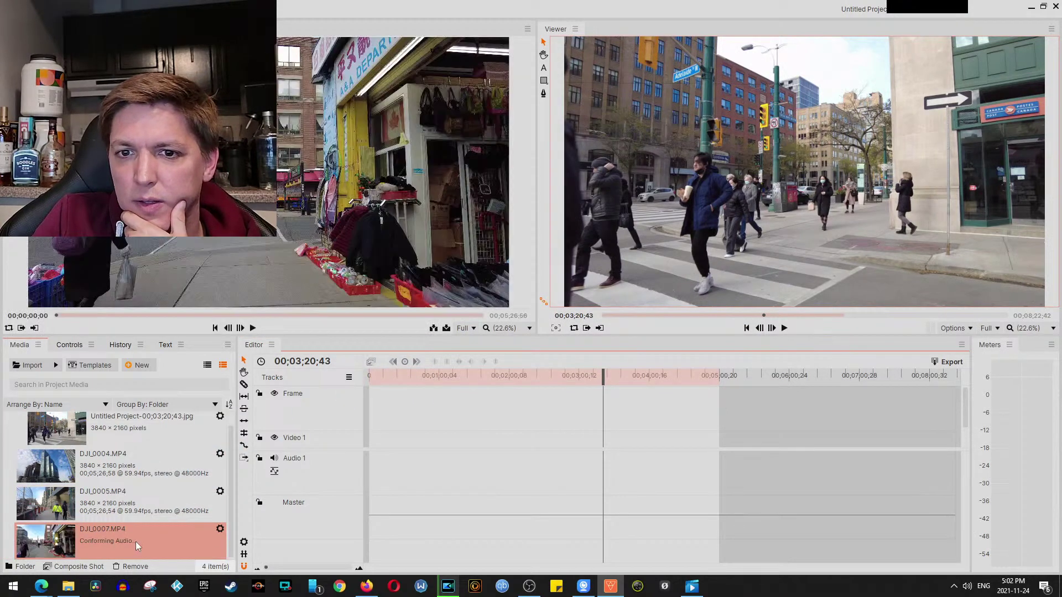
drag(135, 542, 294, 434)
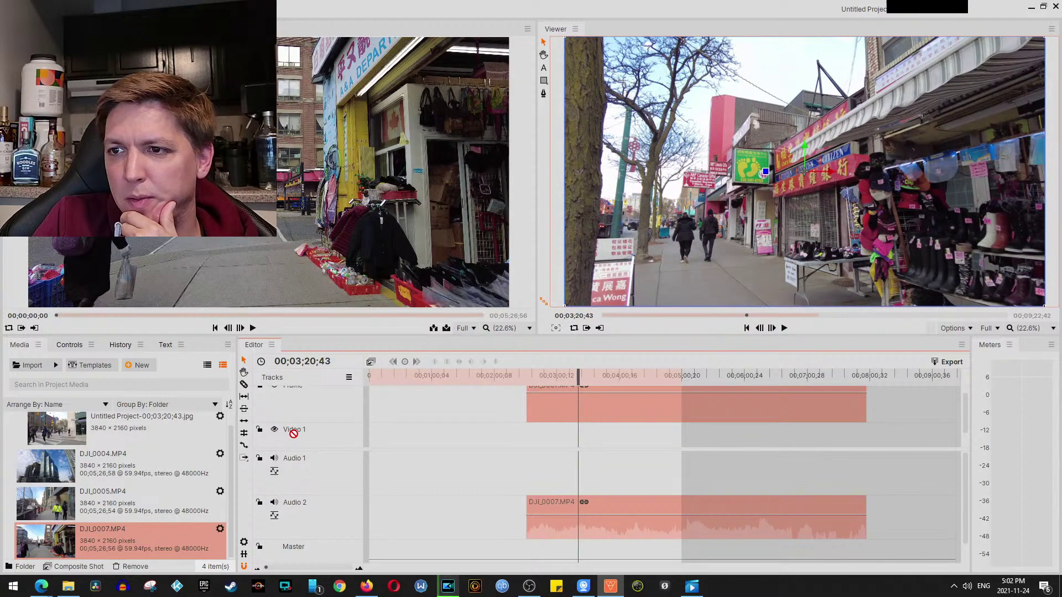
drag(294, 434, 578, 228)
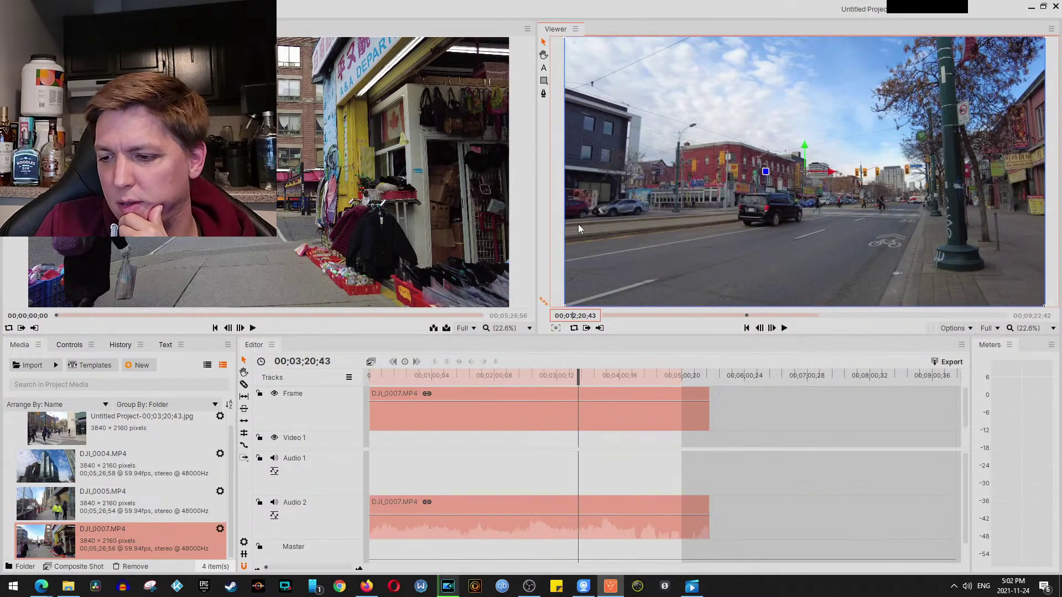
Set the timeline playhead to 00;01;45;43
text(0)
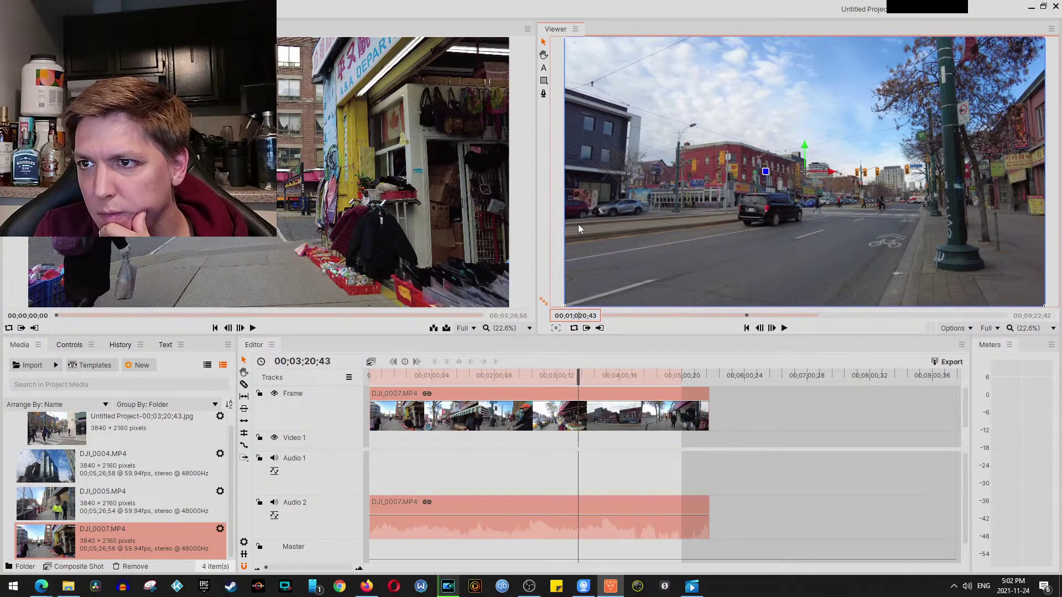
key(Delete)
key(Delete)
key(Delete)
key(BackSpace)
text(45)
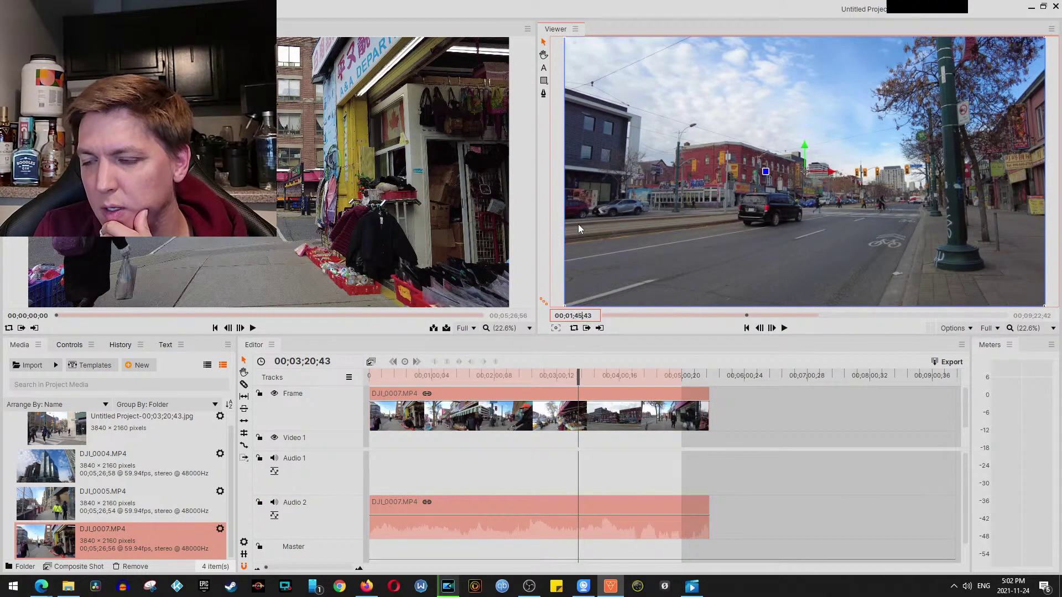
key(Return)
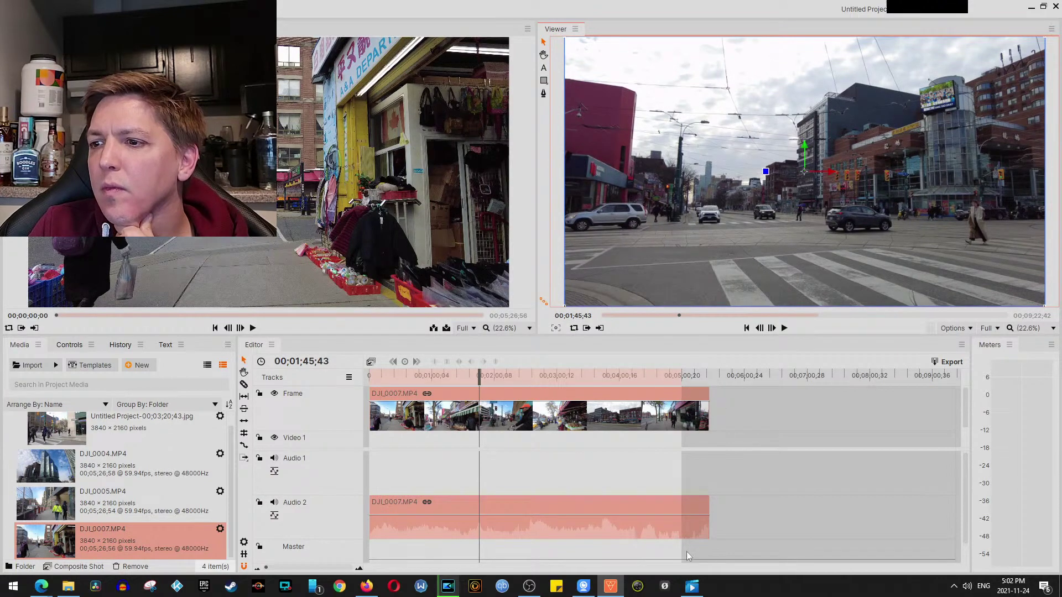
Check the DJI_0006 frame in the video player, return to HitFilm Express, and set the playhead to 00;01;45;00
click(691, 586)
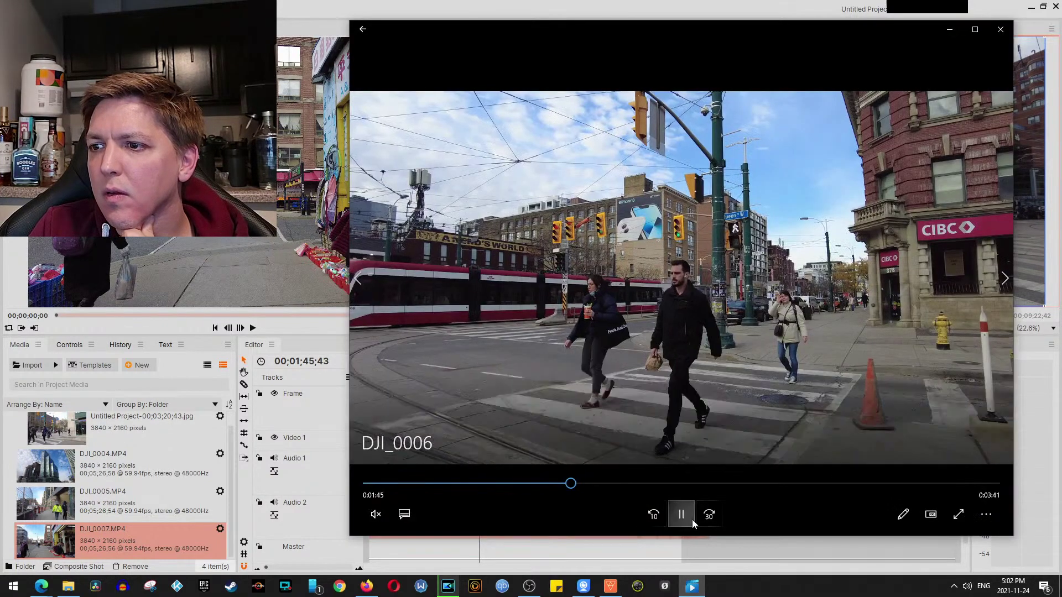
key(alt+Tab)
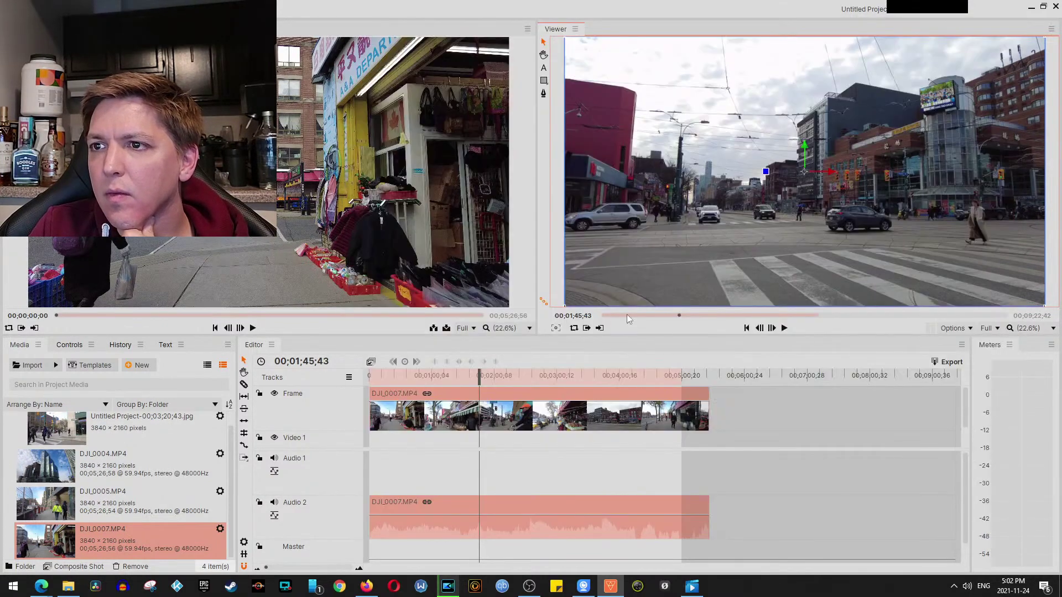
click(569, 316)
key(BackSpace)
key(BackSpace)
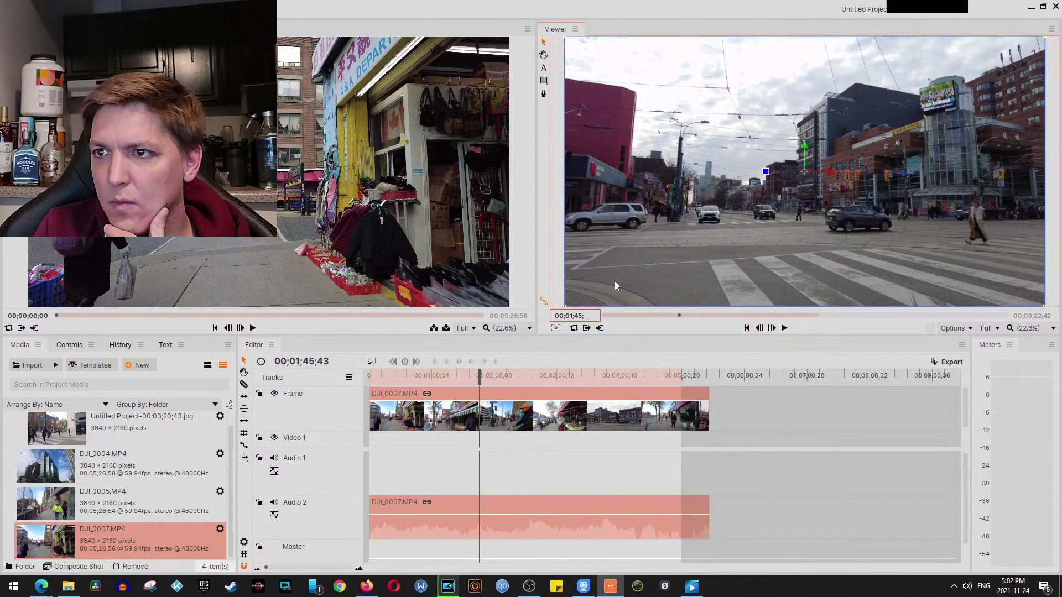
text(00)
key(Return)
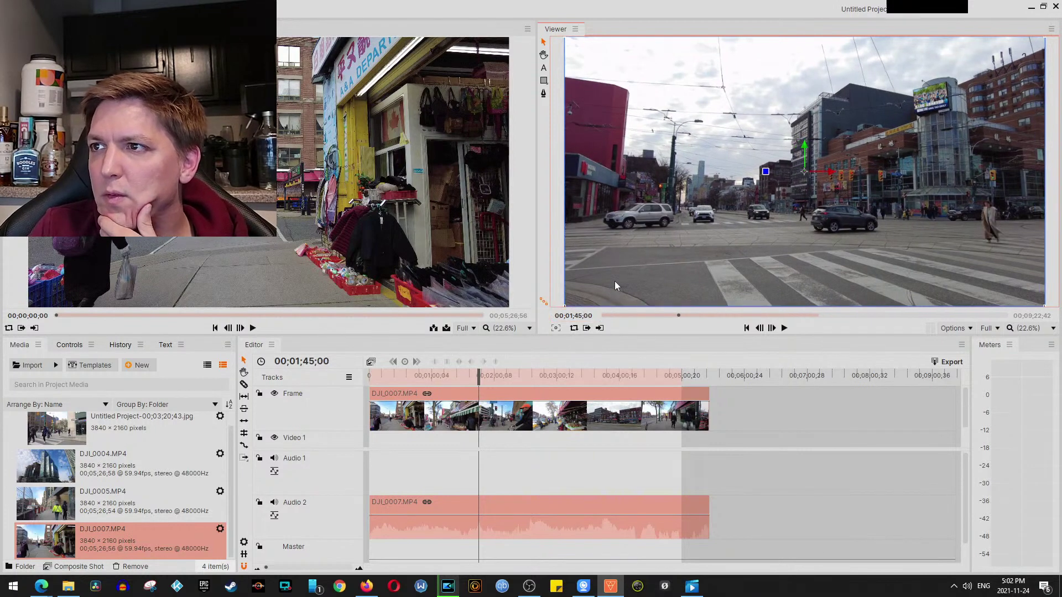
Compare the paused DJI_0006 frame in the video player with the HitFilm Express viewer, and close the RØDE Central window
click(701, 591)
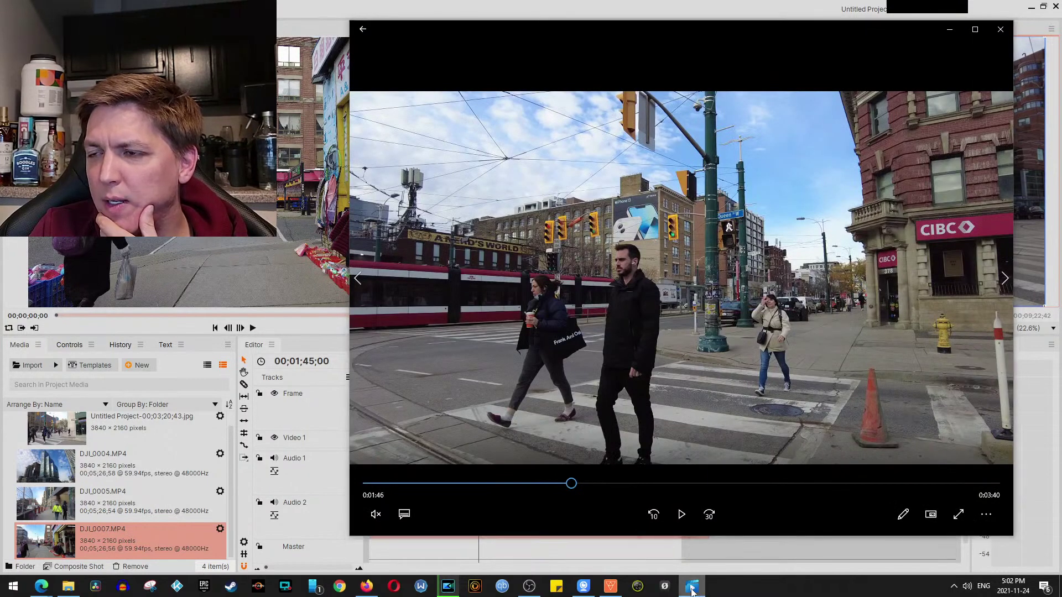
click(691, 591)
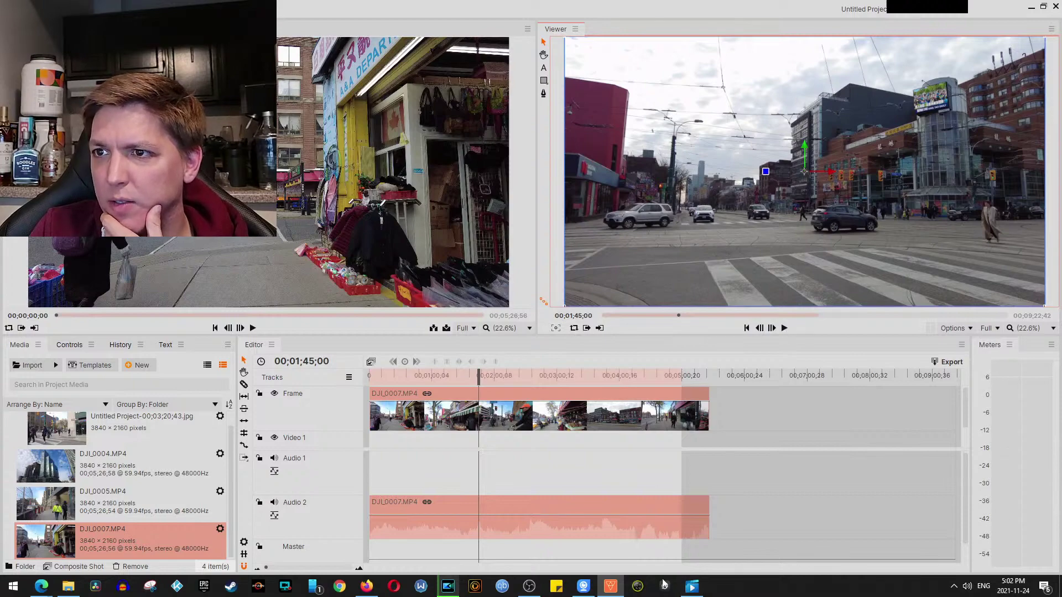
click(694, 588)
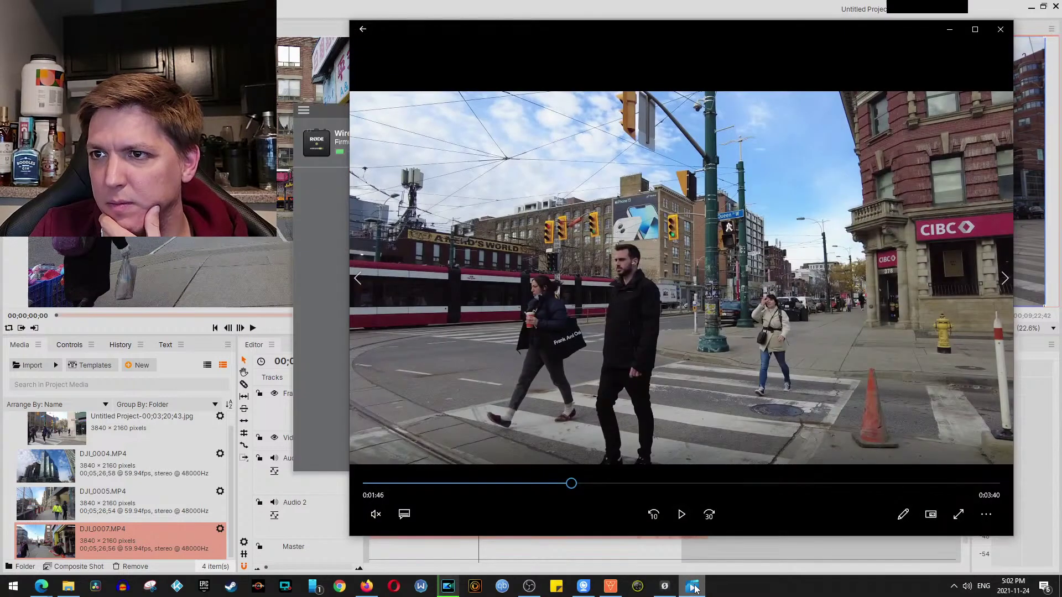
click(694, 589)
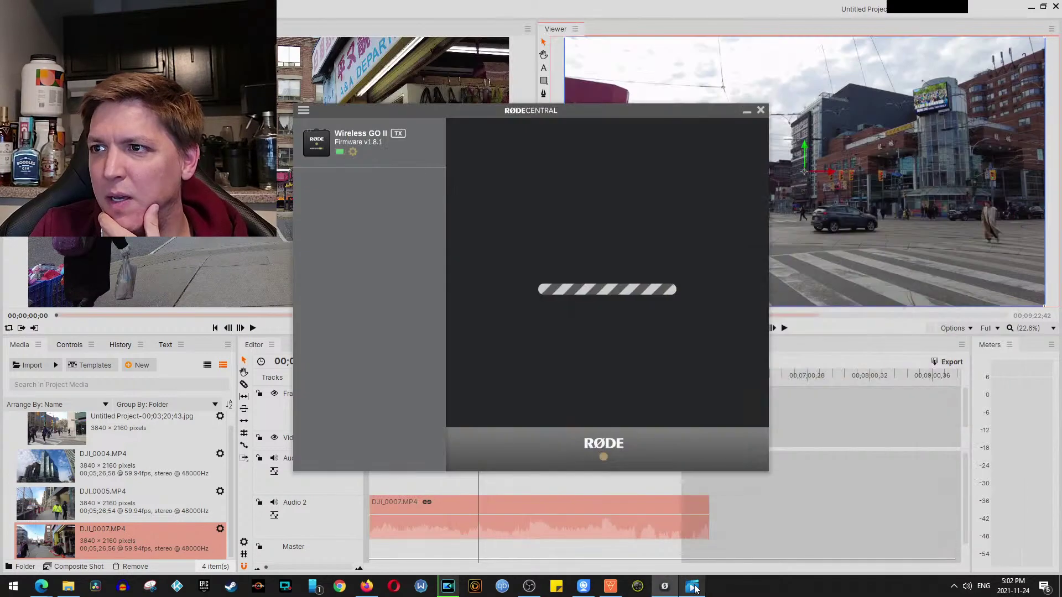
click(761, 115)
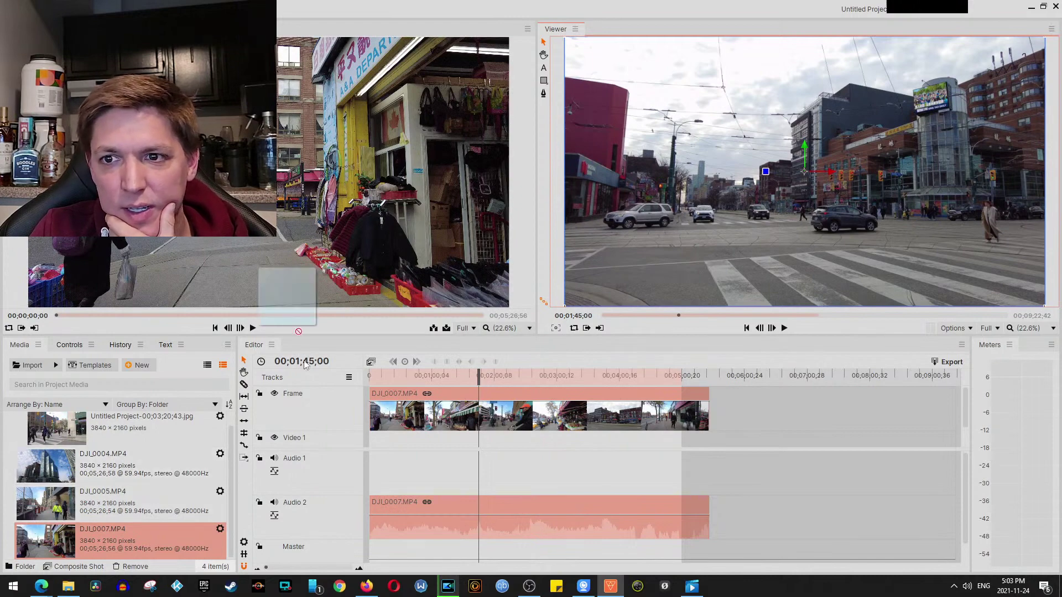
Import DJI_0006.MP4 and use it on the timeline in place of the DJI_0007.MP4 clip
drag(303, 360, 163, 491)
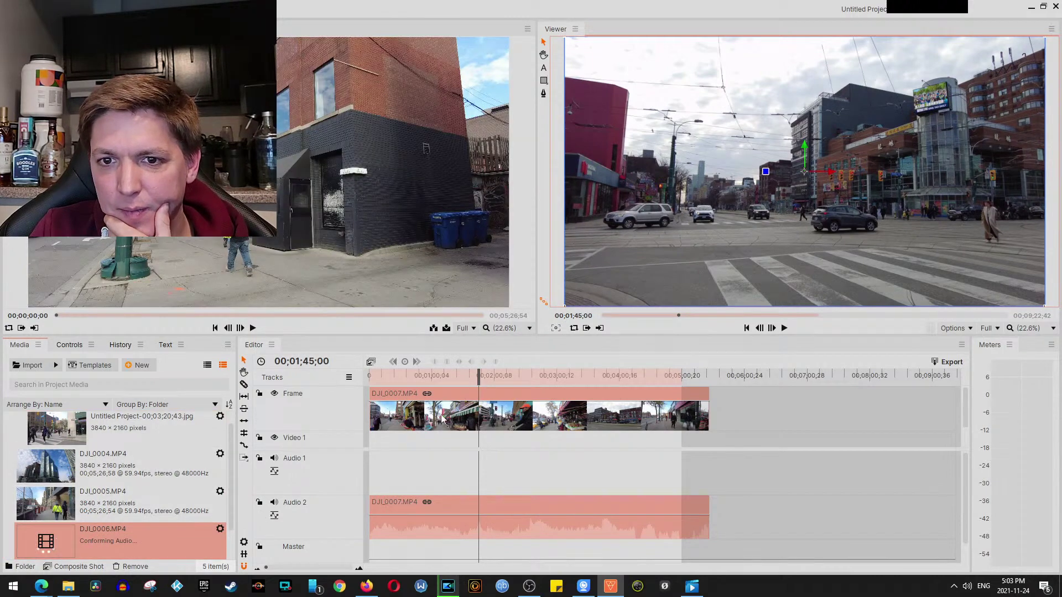
key(Delete)
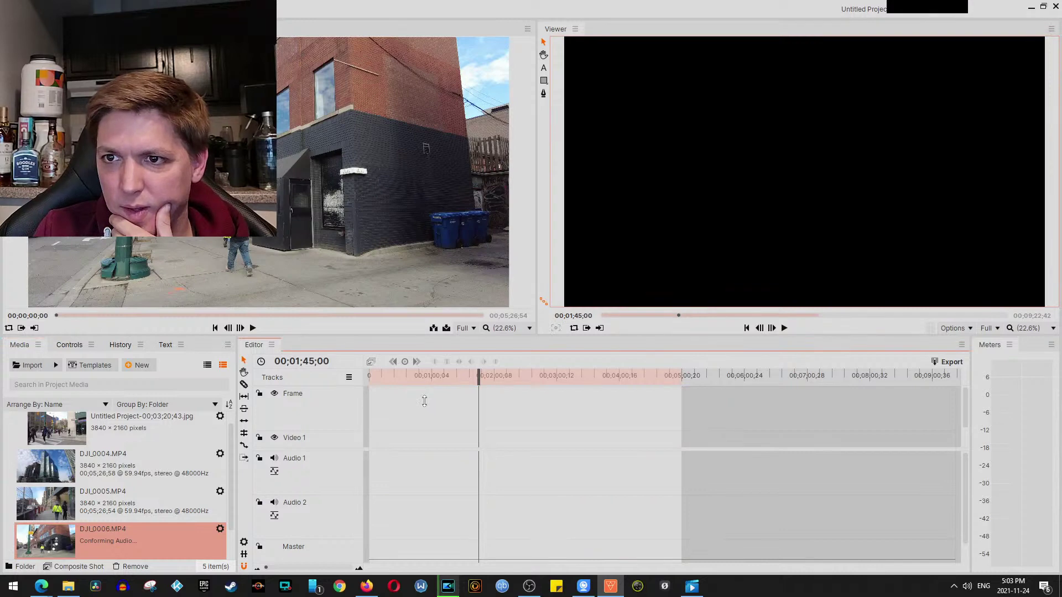
drag(109, 545, 489, 413)
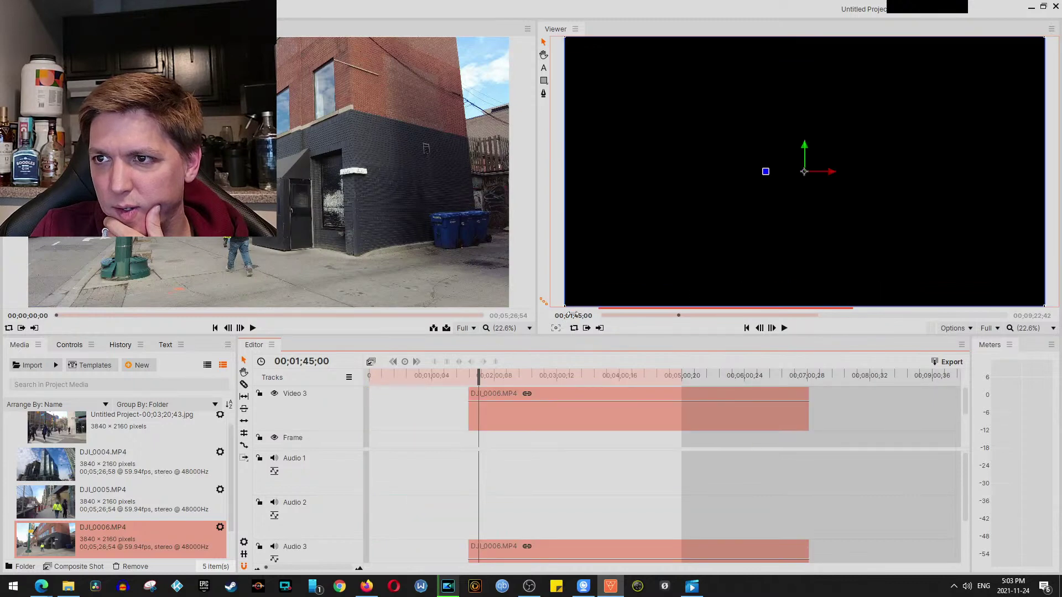
click(573, 315)
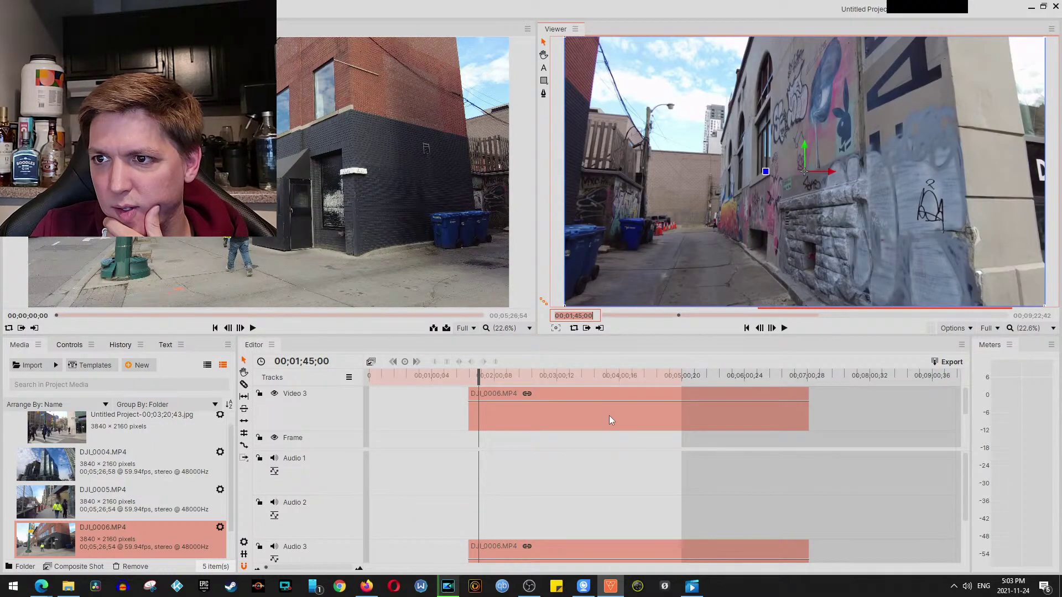
key(Return)
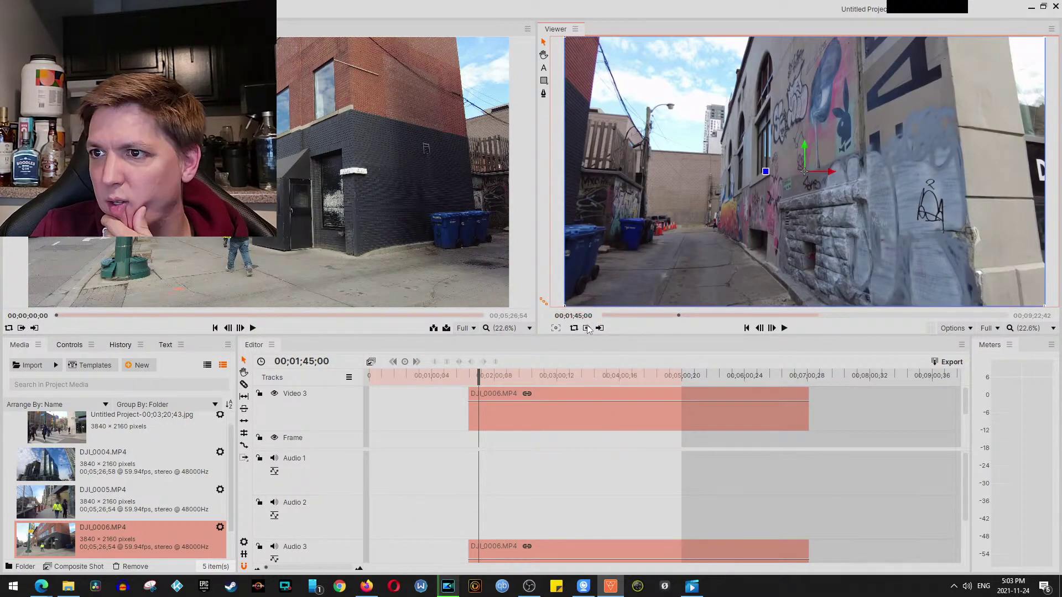
Switch to the video player, play DJI_0006 briefly at the streetcar crossing, pause it, and return to HitFilm Express
key(alt+Tab)
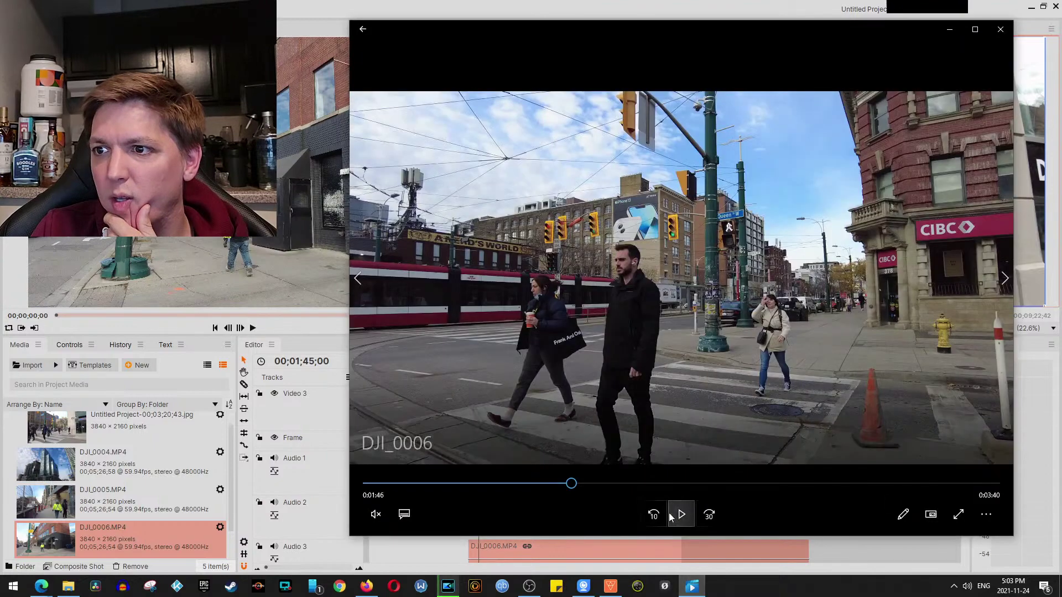
click(681, 514)
click(889, 266)
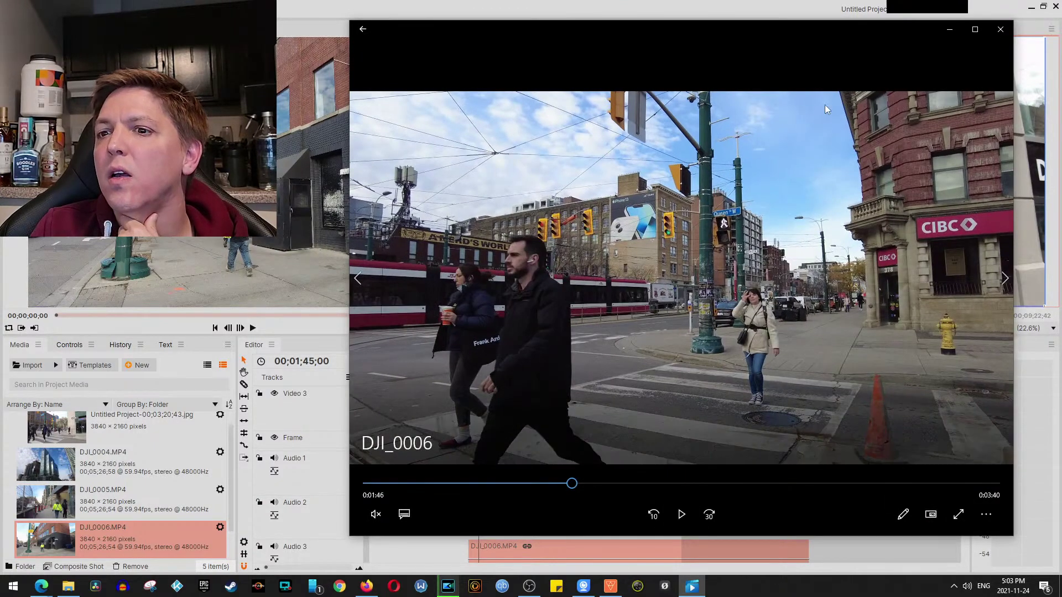
click(940, 31)
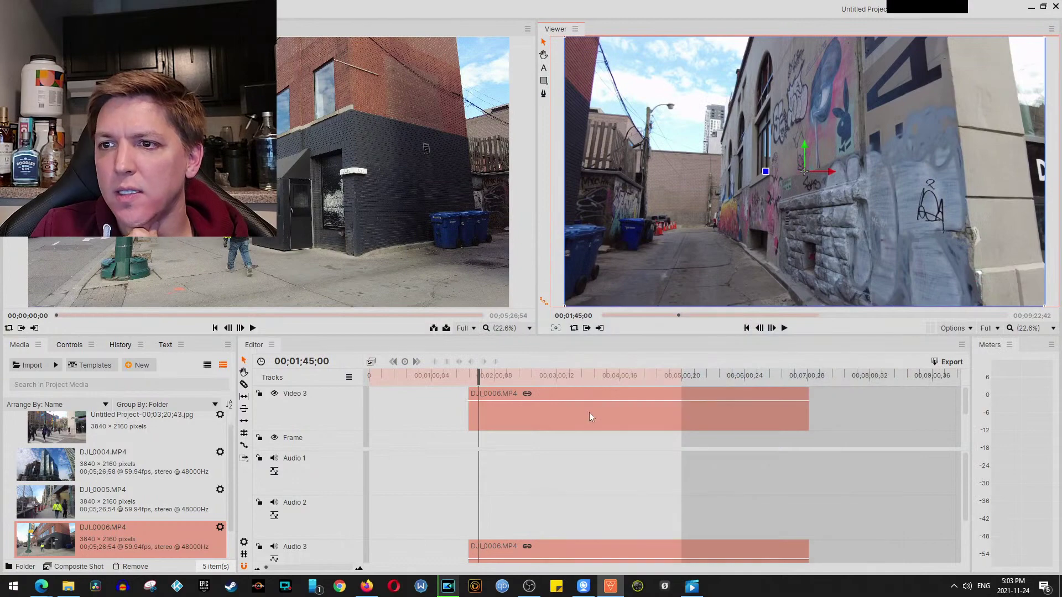
Move the DJI_0006.MP4 clip to the start of the timeline and set the playhead to 00;01;45;15
drag(578, 424, 371, 415)
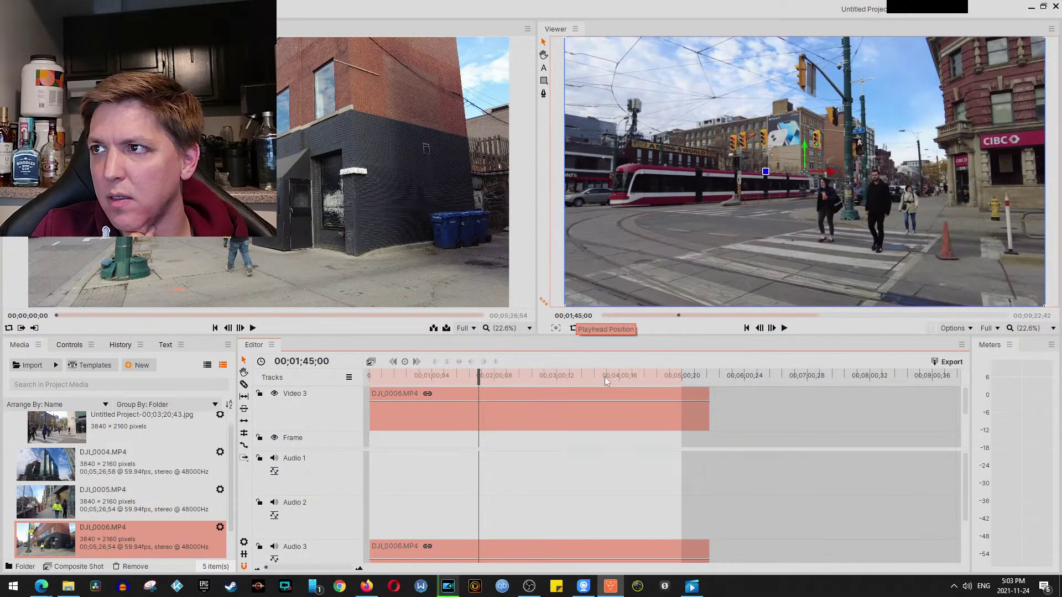
click(596, 315)
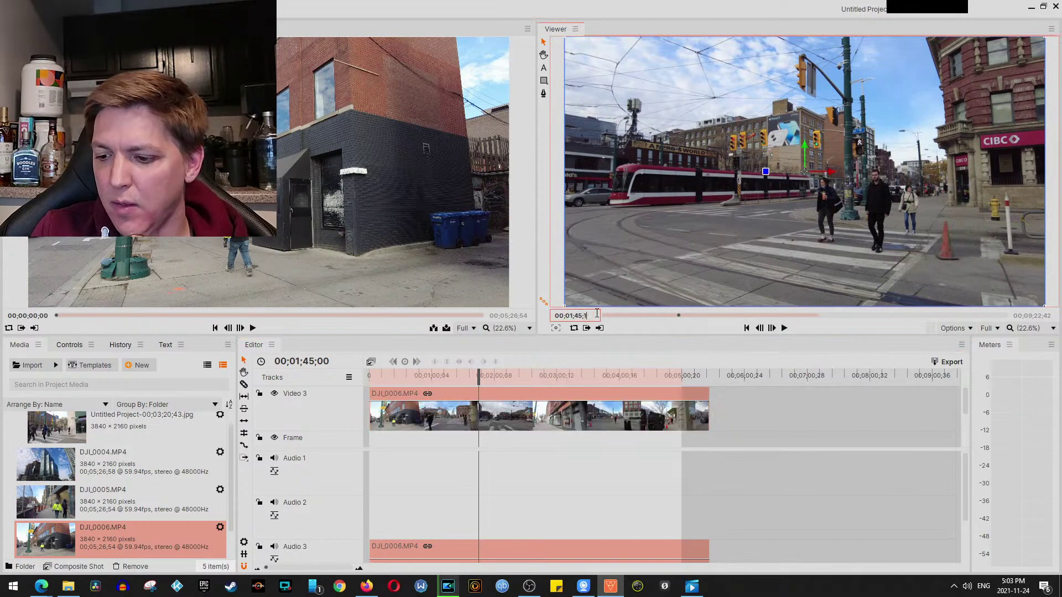
text(5)
key(Return)
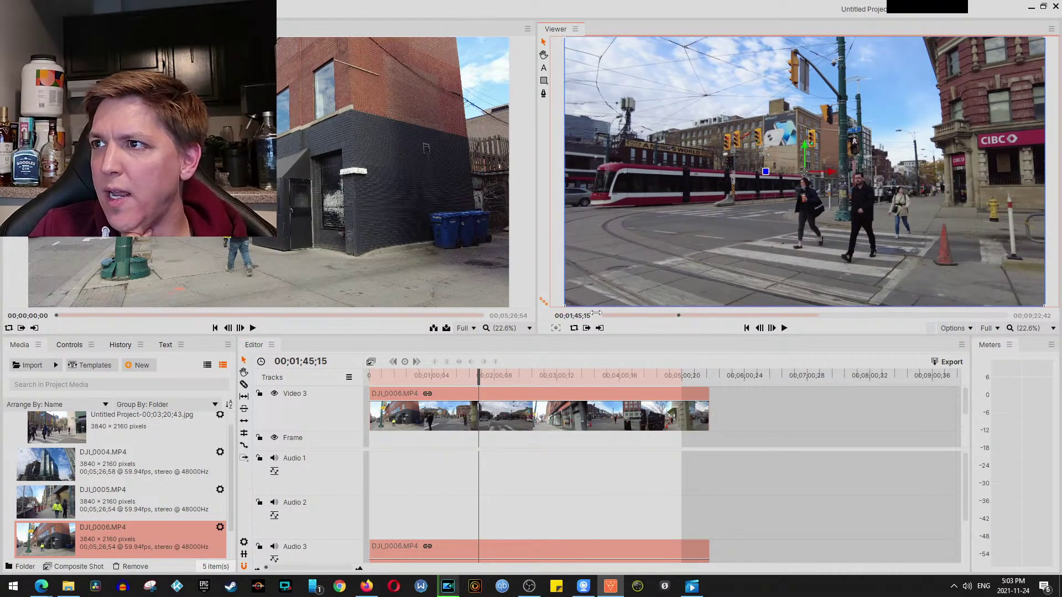
Compare the shot with the paused video player frame, return to HitFilm Express, and set the playhead to 00;01;45;10
click(694, 588)
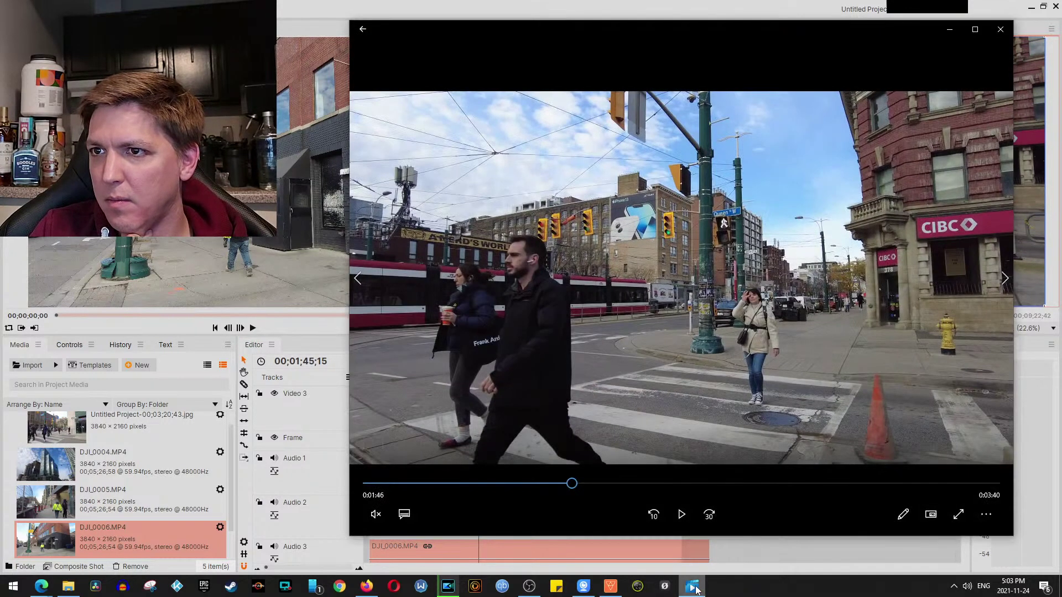
click(693, 588)
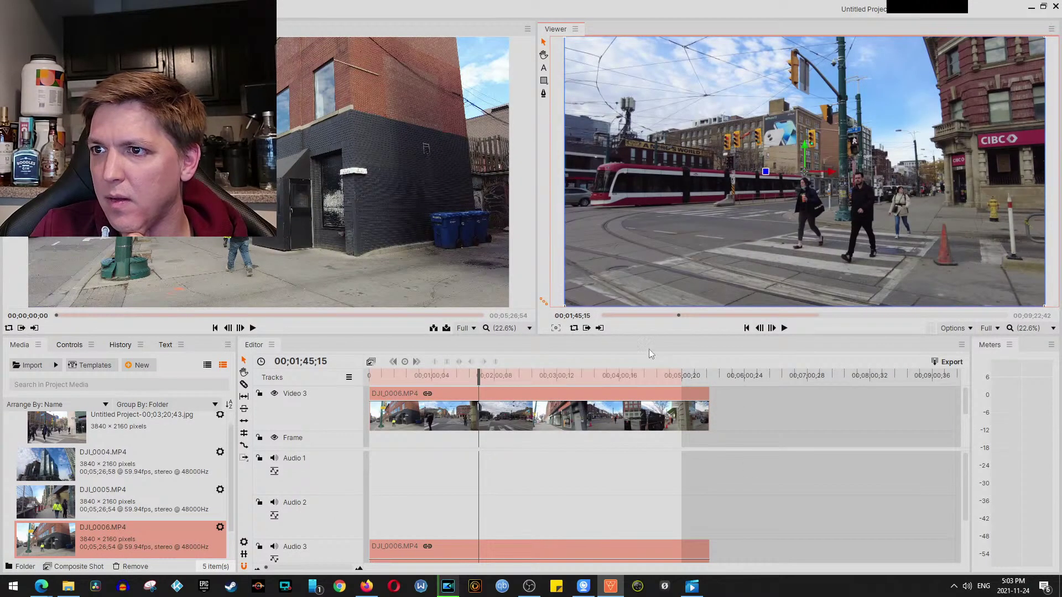
double_click(588, 316)
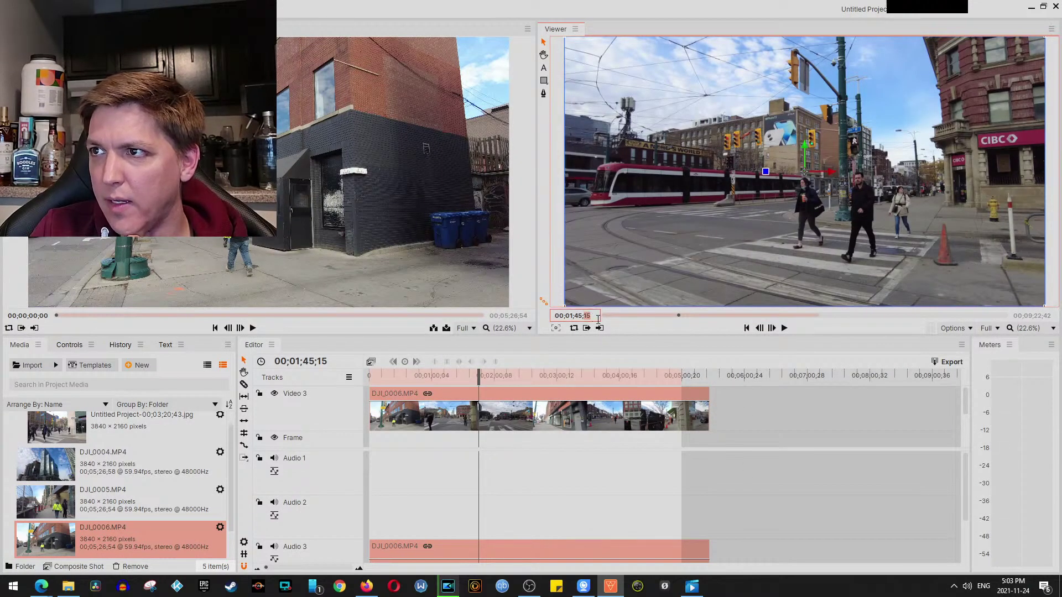
text(10)
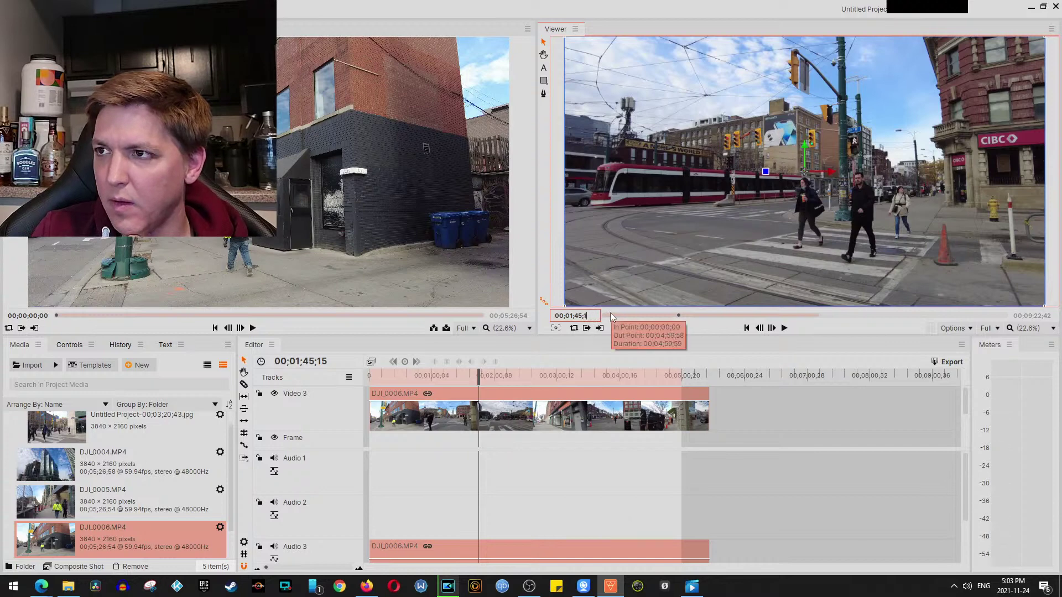
key(Return)
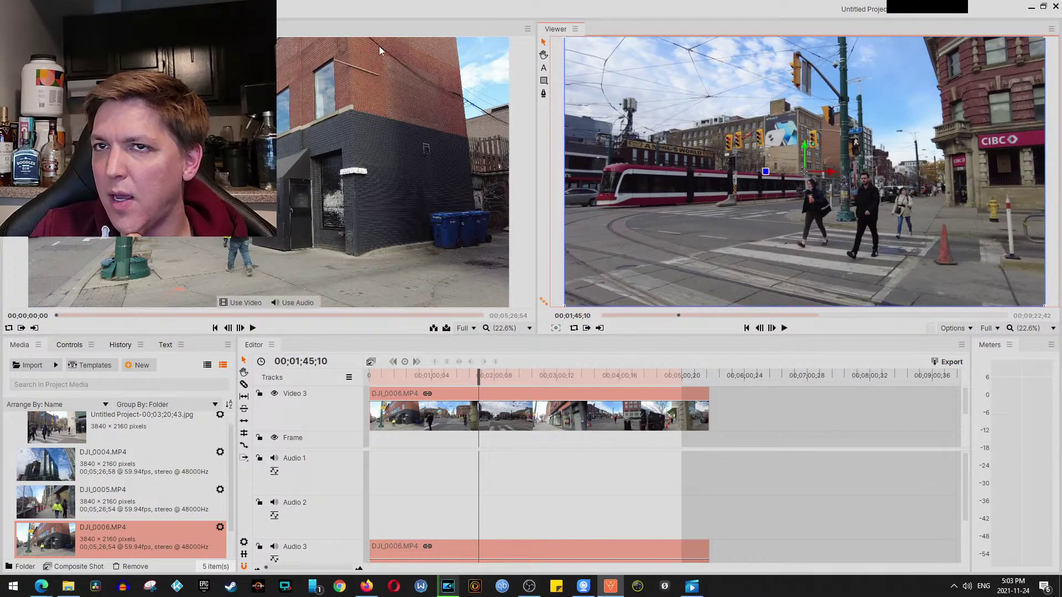
Export the current frame at 00;01;45;10 as a JPG into the Thumbnails folder of 1065 - Spadina & College
click(197, 8)
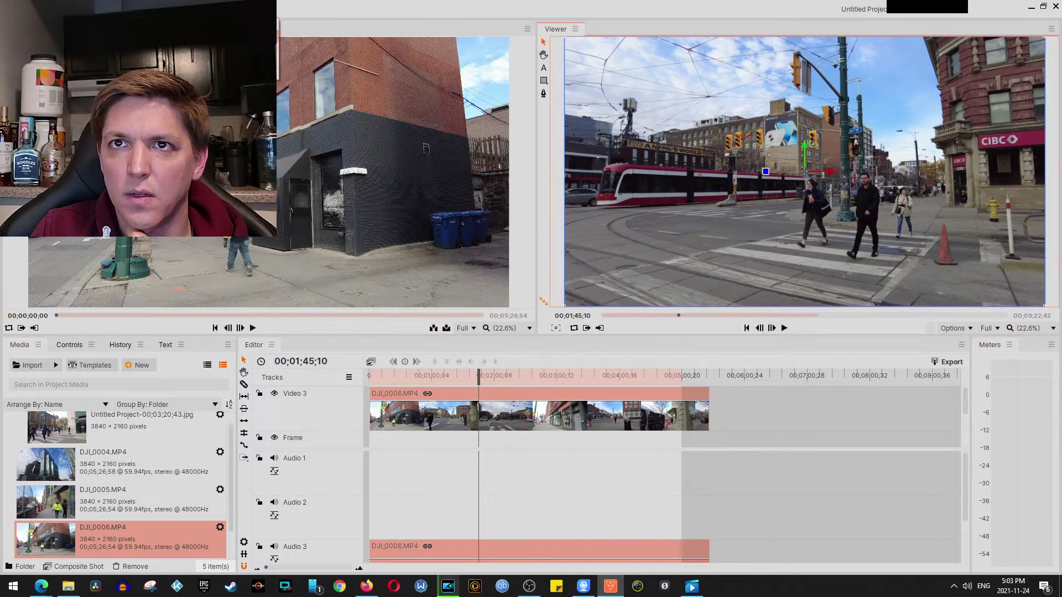
click(226, 60)
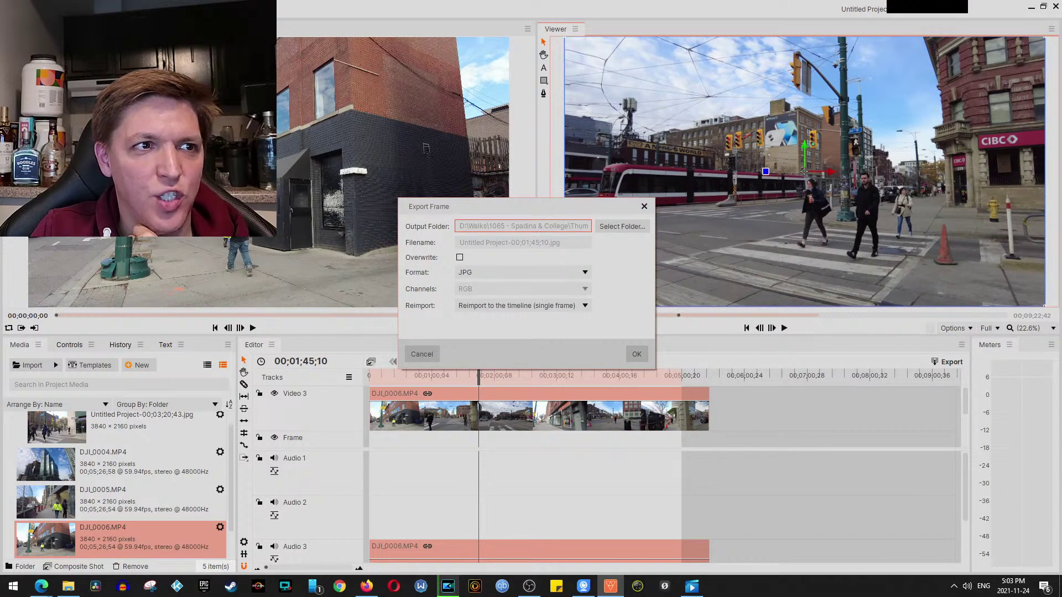
click(608, 221)
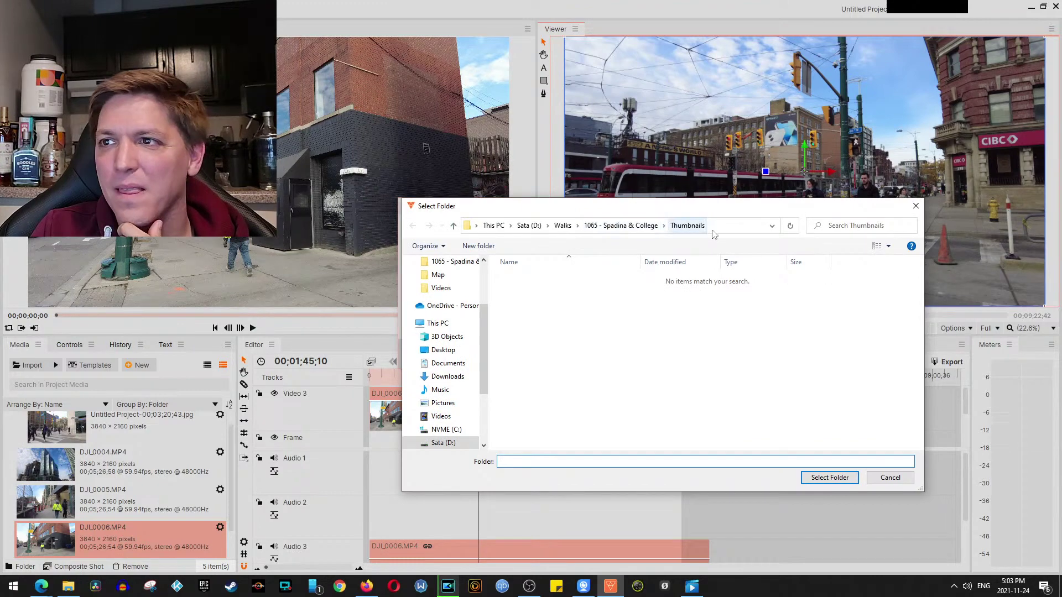
click(829, 477)
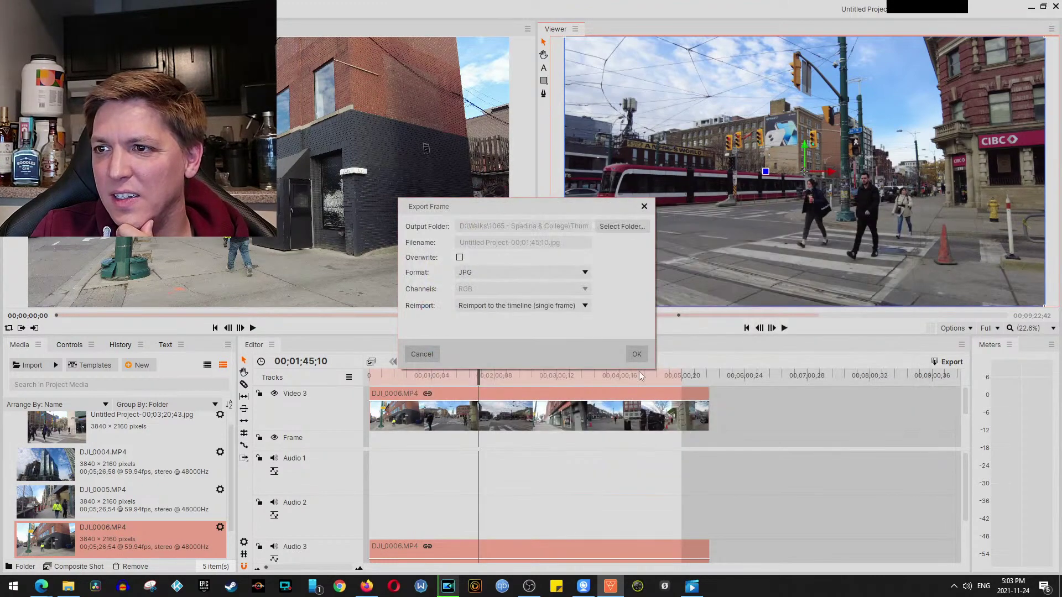
click(634, 353)
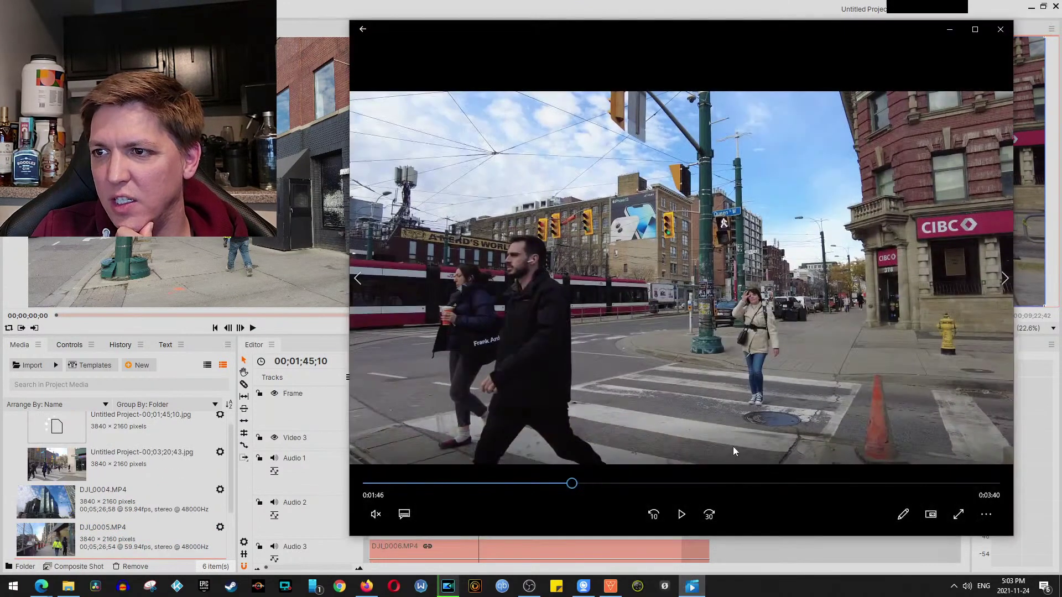
In the video player, skim the rest of DJI_0006, then review the opening of DJI_0007 and pause it at 0:16
drag(571, 484, 1004, 559)
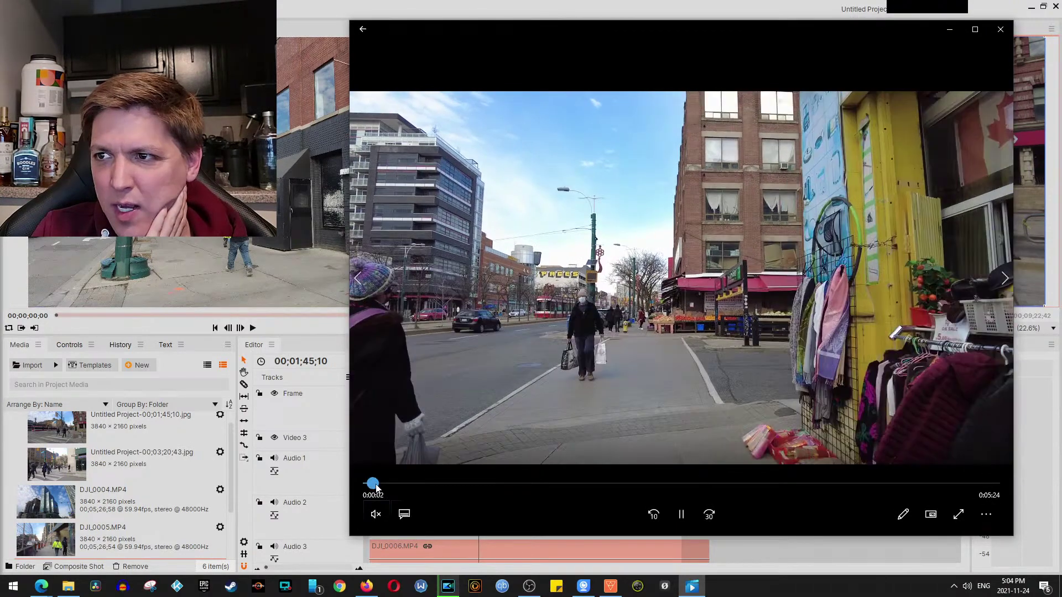
mouse_move(378, 487)
mouse_down()
mouse_move(443, 493)
mouse_move(396, 484)
mouse_up()
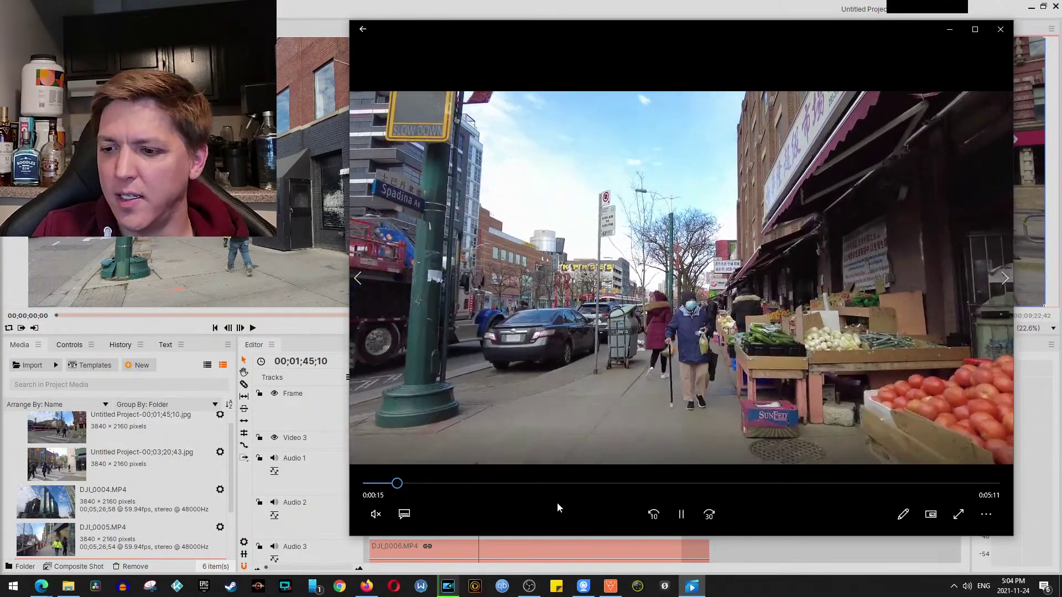
key(space)
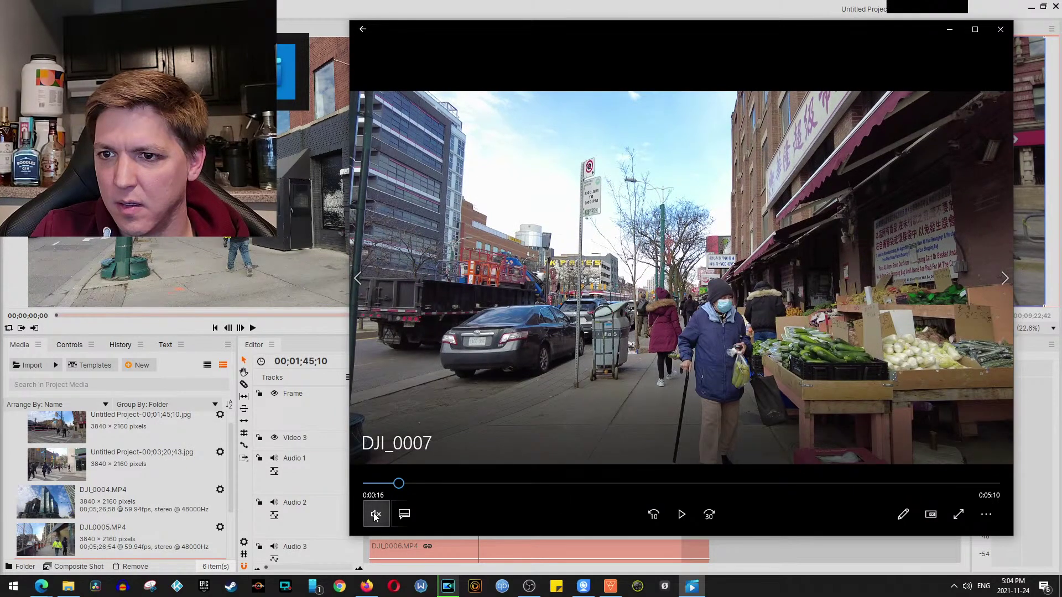
Unmute DJI_0007, play the fruit market stretch to 0:31, and replay it from ten seconds earlier
click(376, 514)
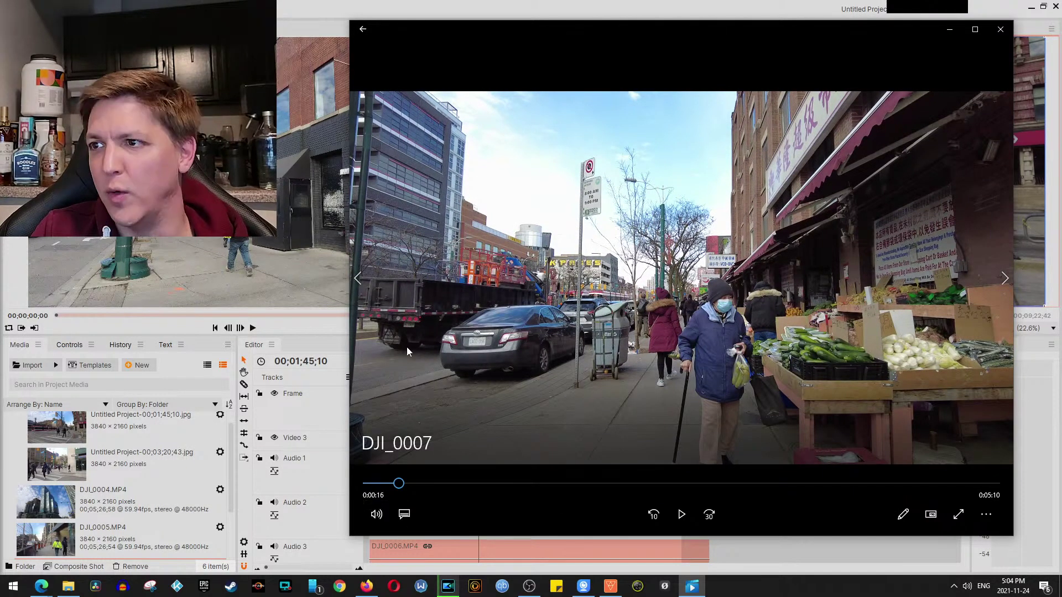
click(490, 379)
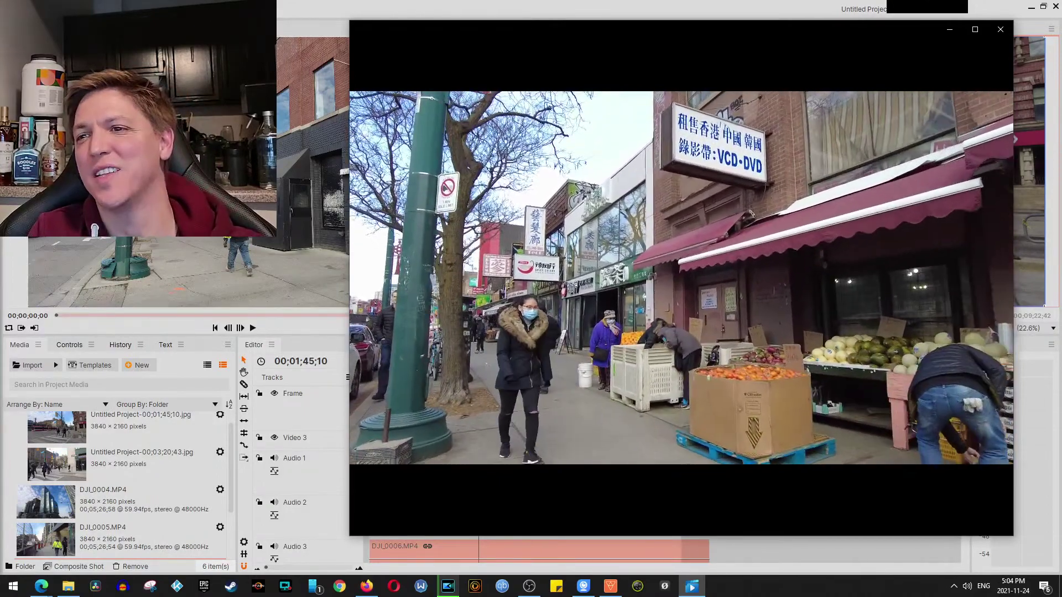
click(407, 409)
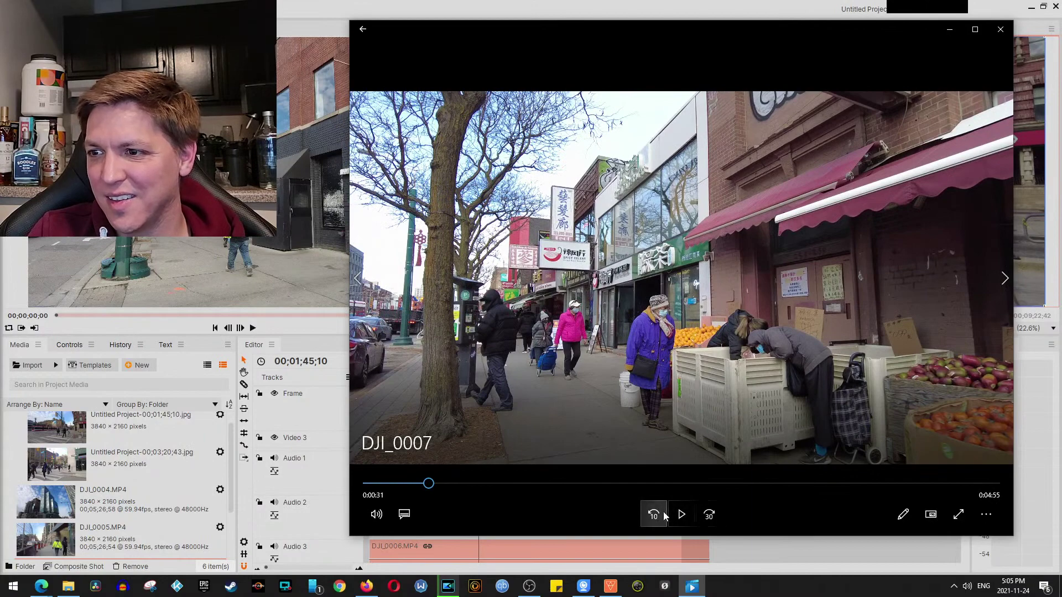
click(653, 514)
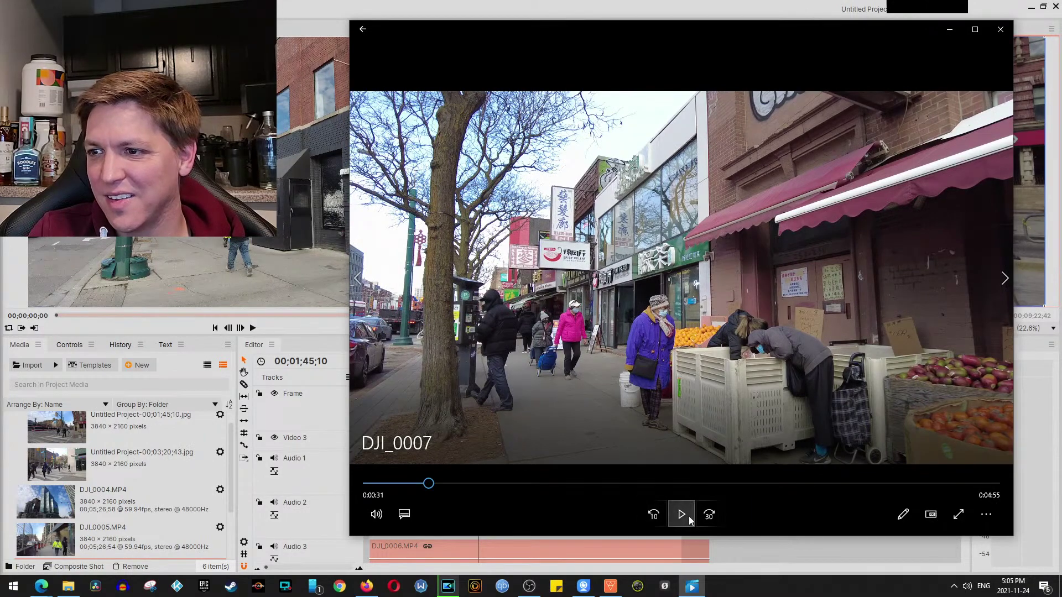
click(678, 514)
Turn the video player's volume down to zero
click(377, 514)
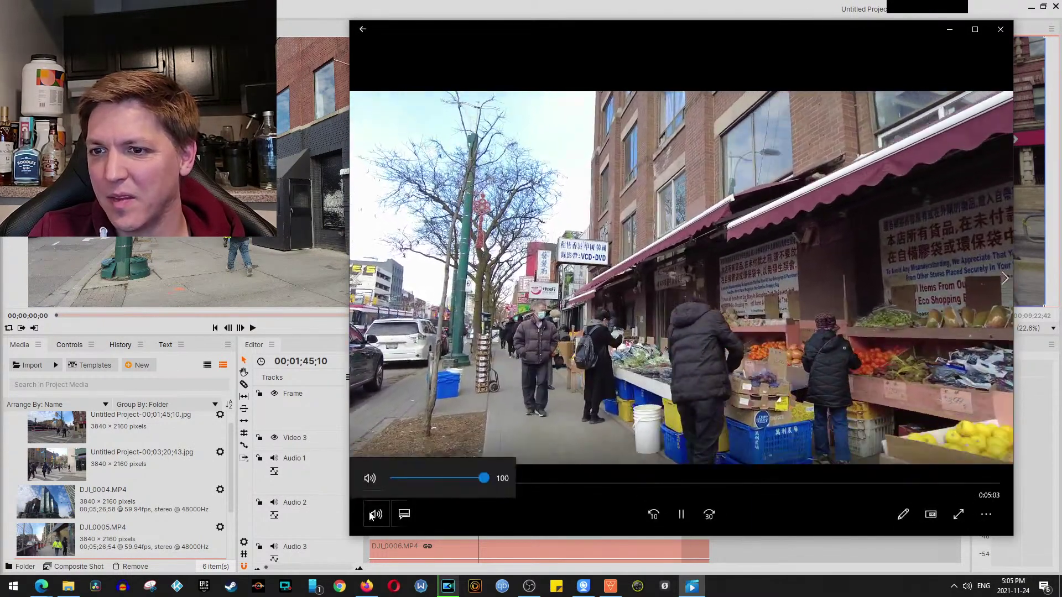
click(382, 516)
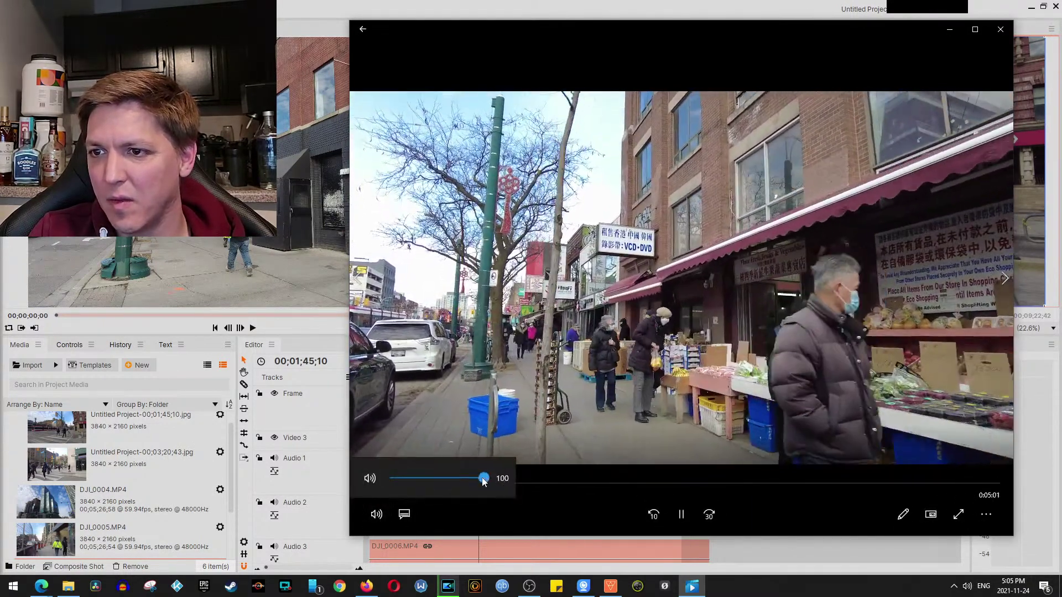
drag(486, 478, 326, 470)
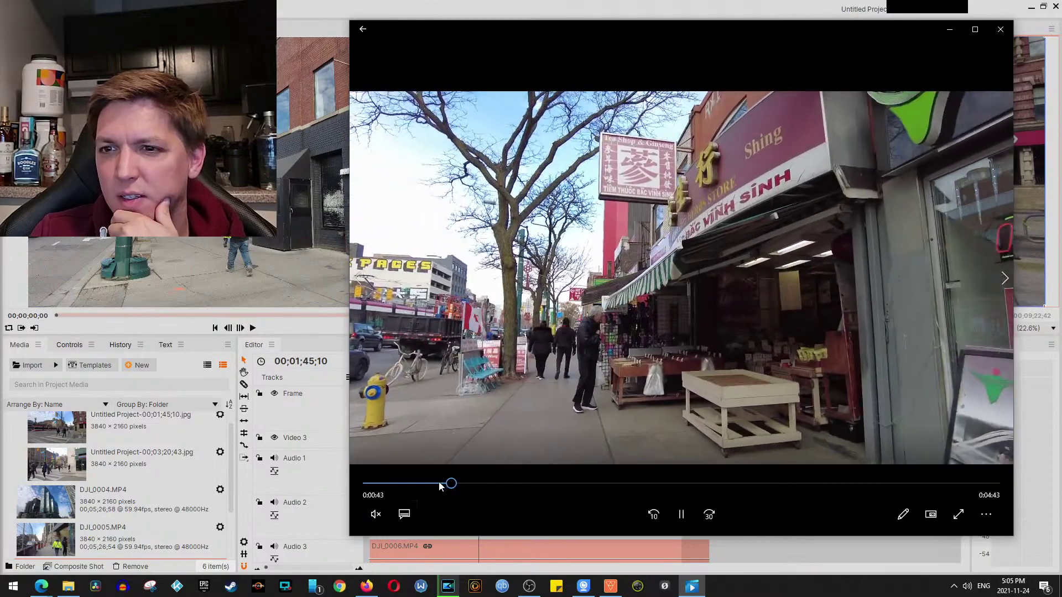
Skim DJI_0007 along Spadina Avenue from about 0:43 to 3:52, looking for good thumbnail frames
drag(458, 485, 566, 495)
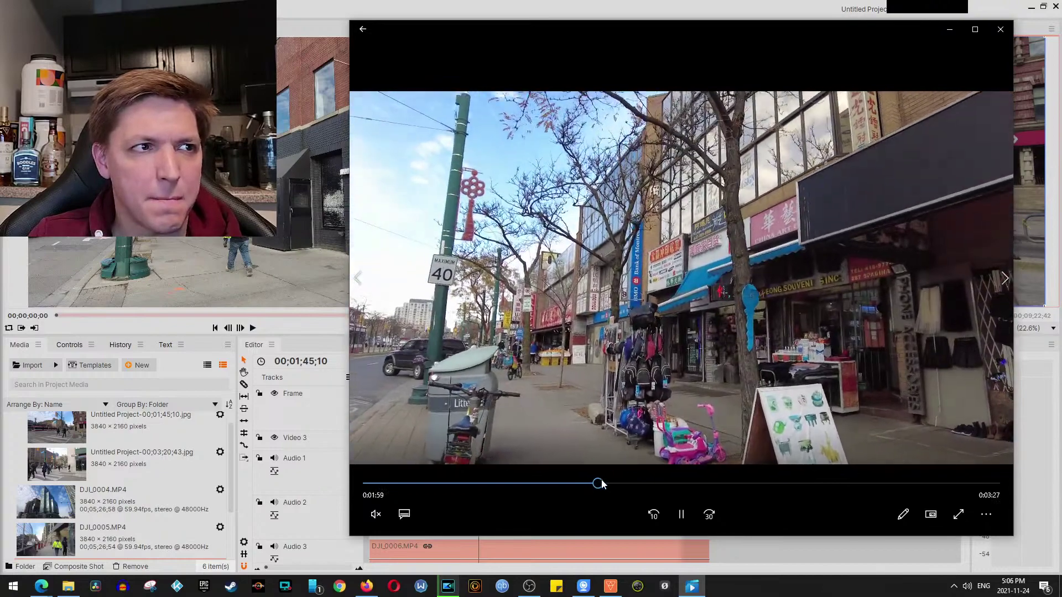
drag(610, 484, 618, 485)
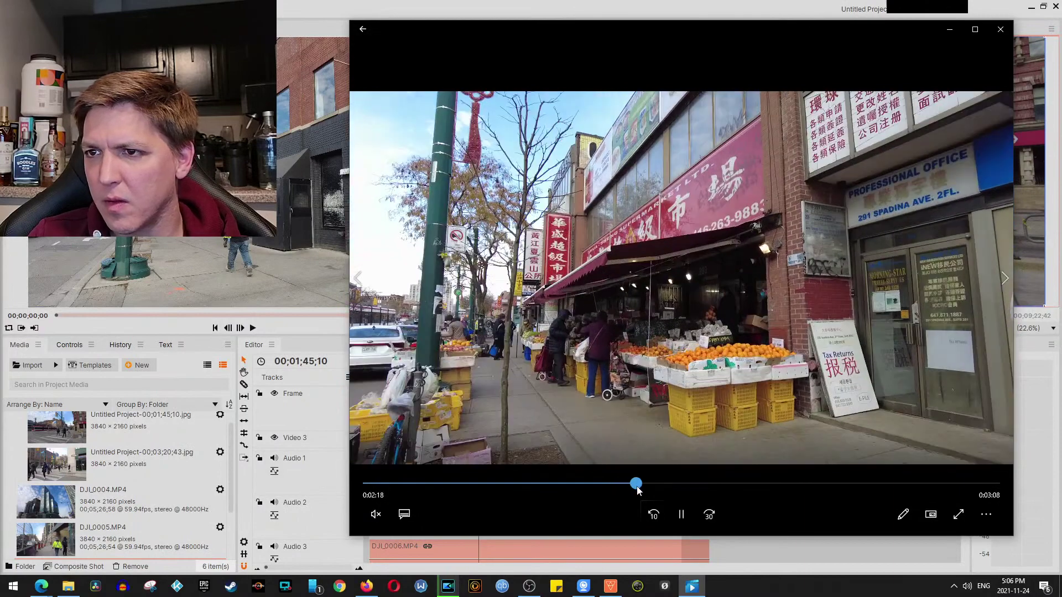
drag(637, 488, 673, 491)
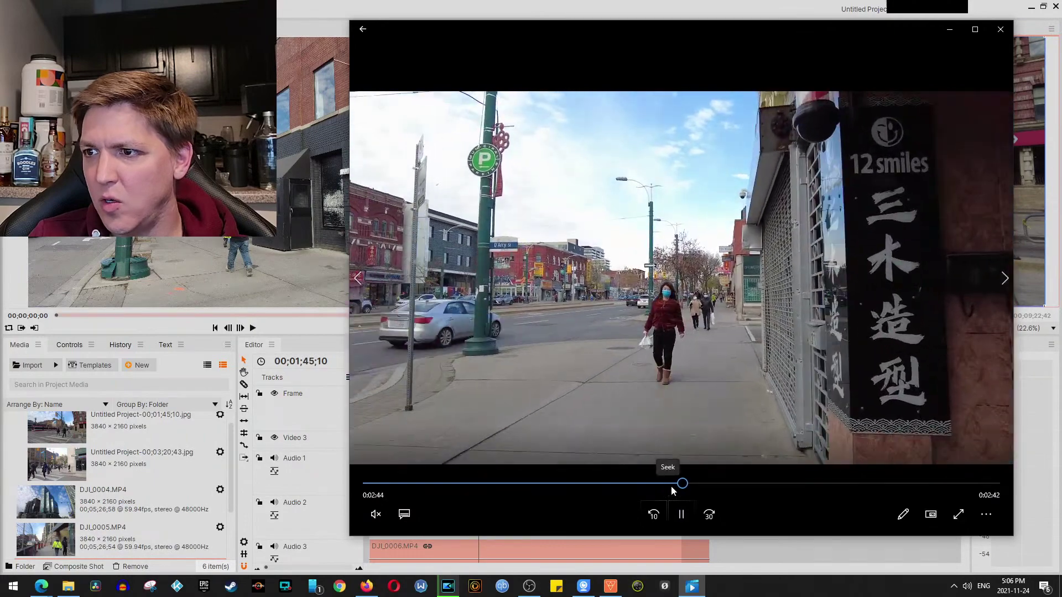
click(691, 485)
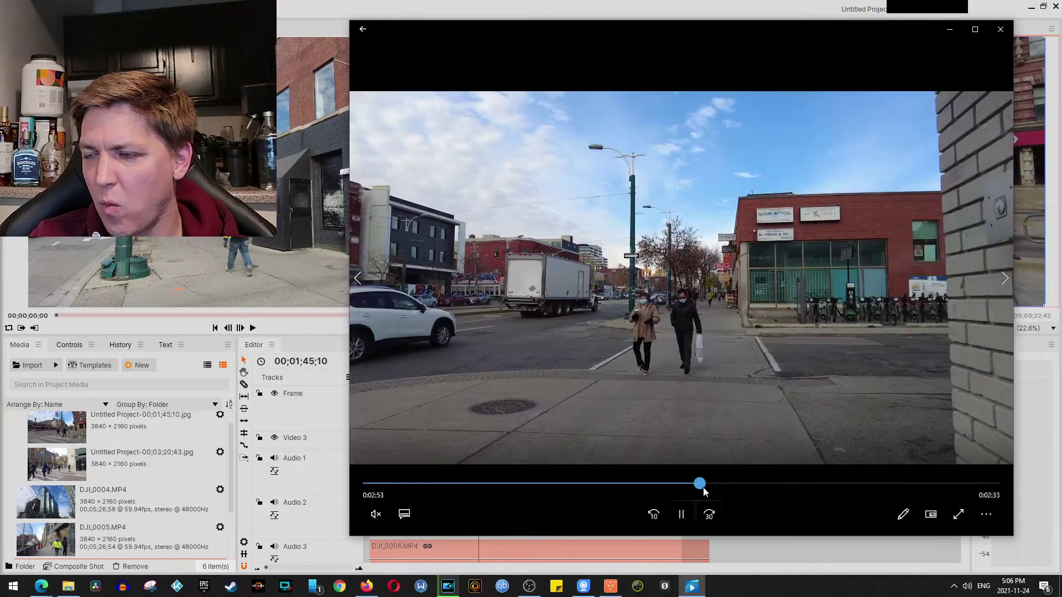
click(714, 492)
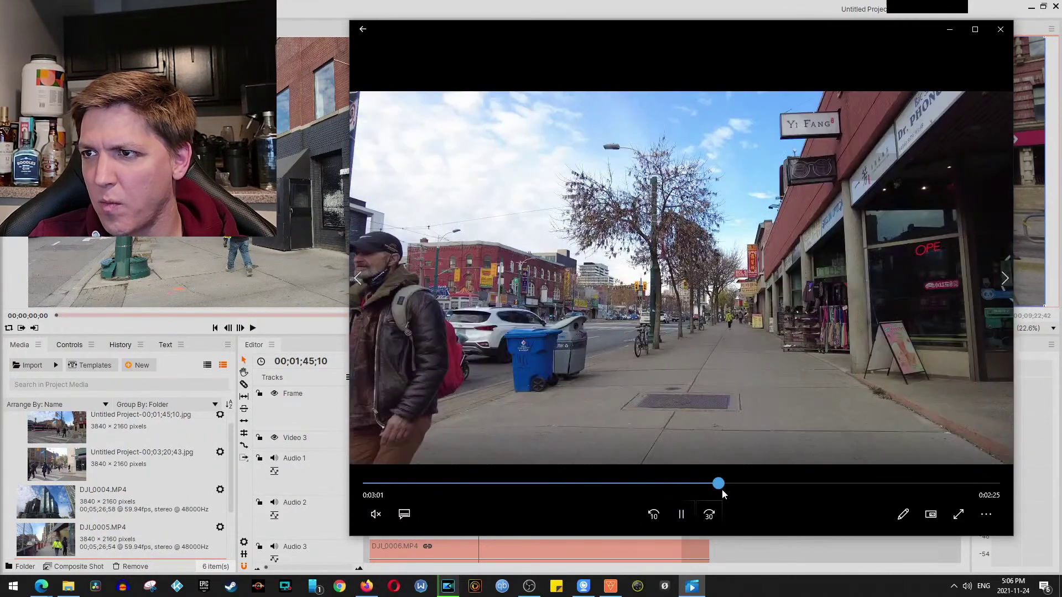
click(725, 489)
click(733, 489)
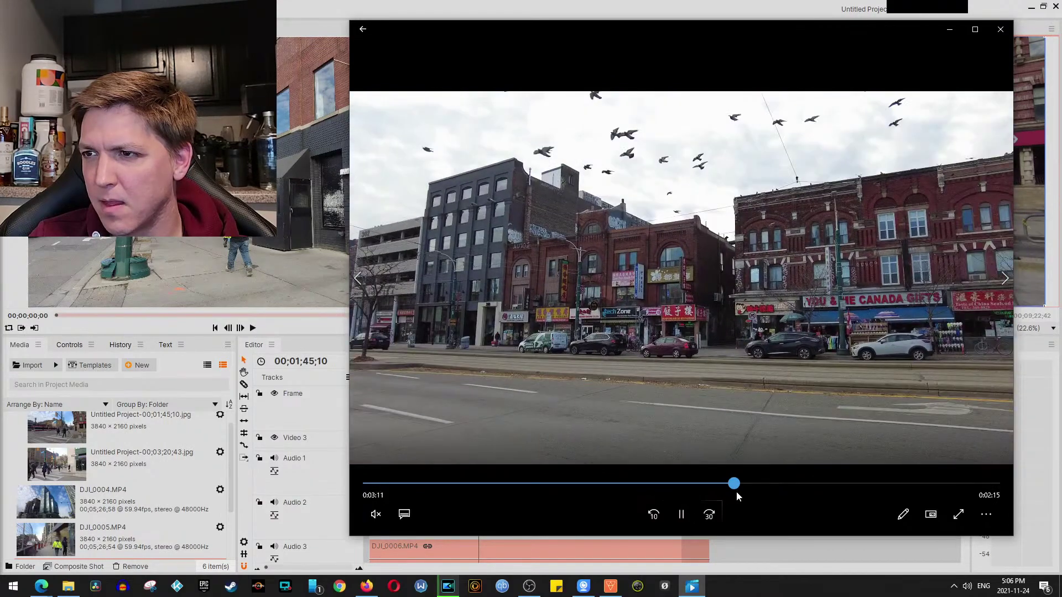
click(746, 490)
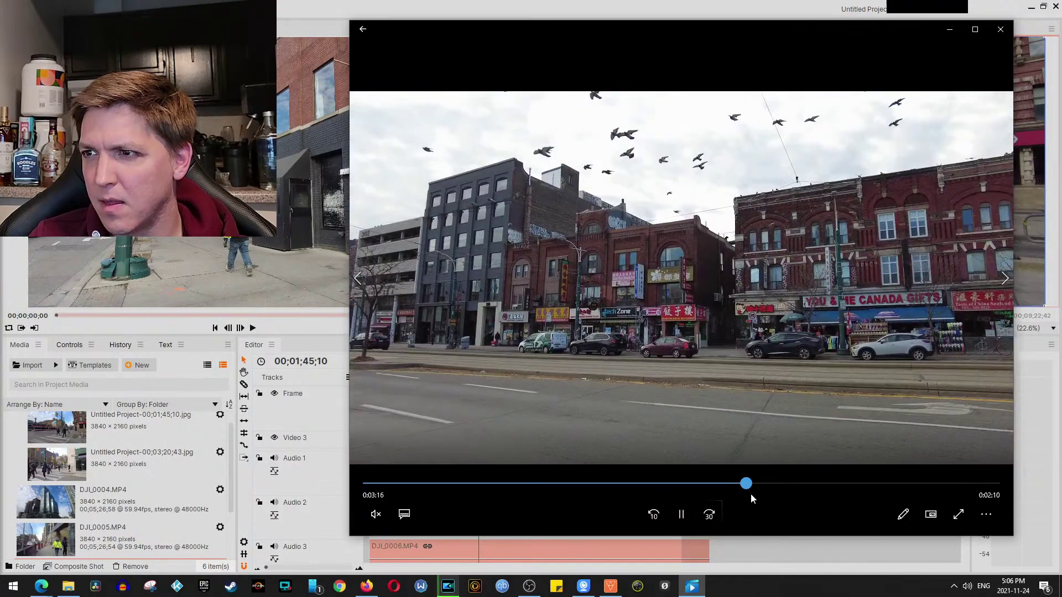
click(755, 495)
click(770, 499)
click(777, 500)
click(785, 502)
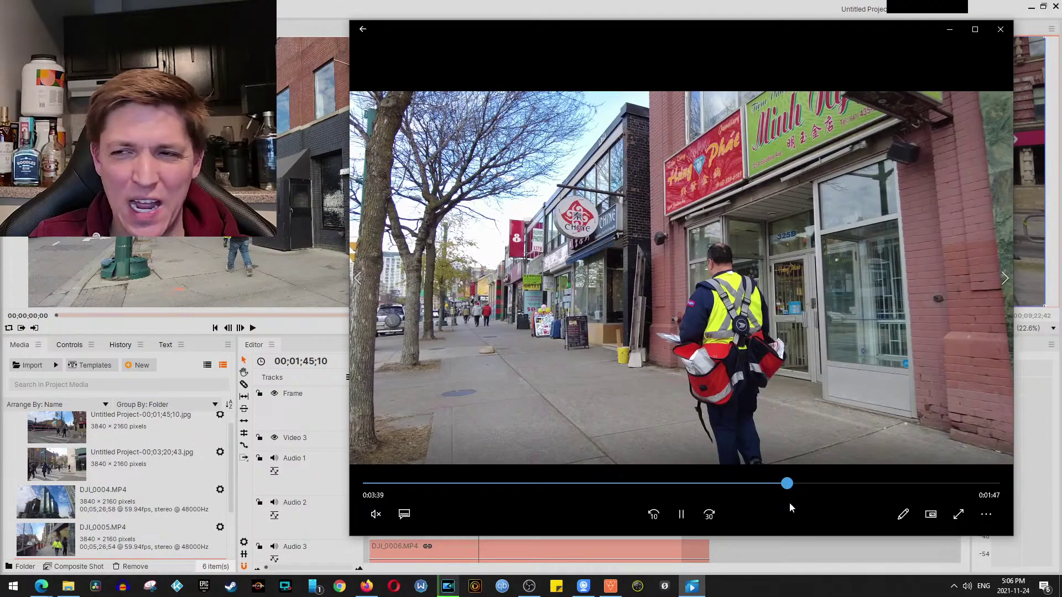
click(796, 504)
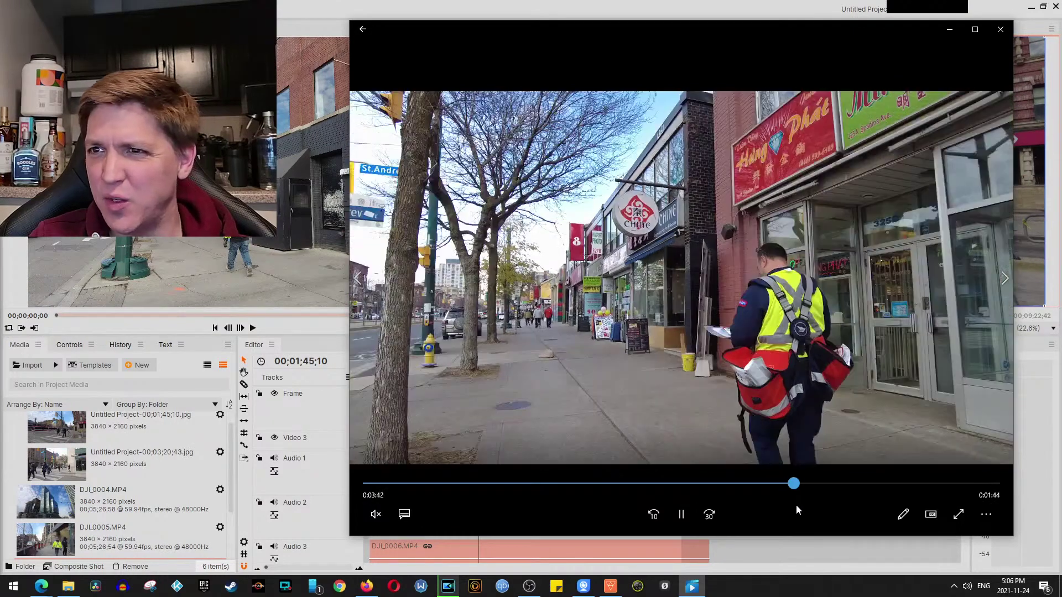
click(808, 508)
click(812, 508)
click(818, 509)
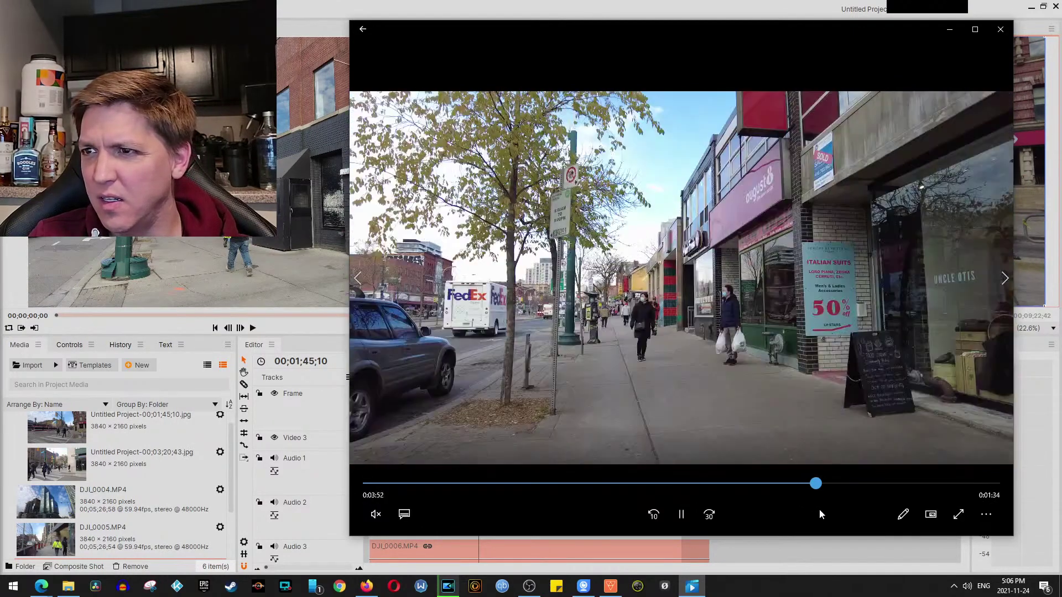
Examine the pedestrian scene in DJI_0007 around 4:36, pausing briefly, and skim through to the clip's end
drag(819, 509, 897, 530)
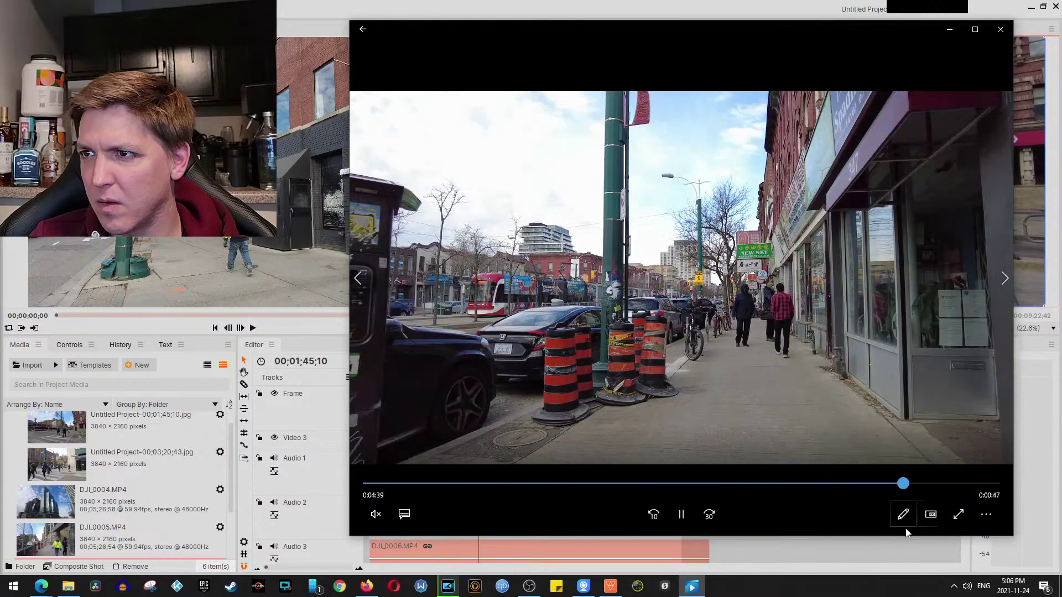
drag(899, 529, 897, 530)
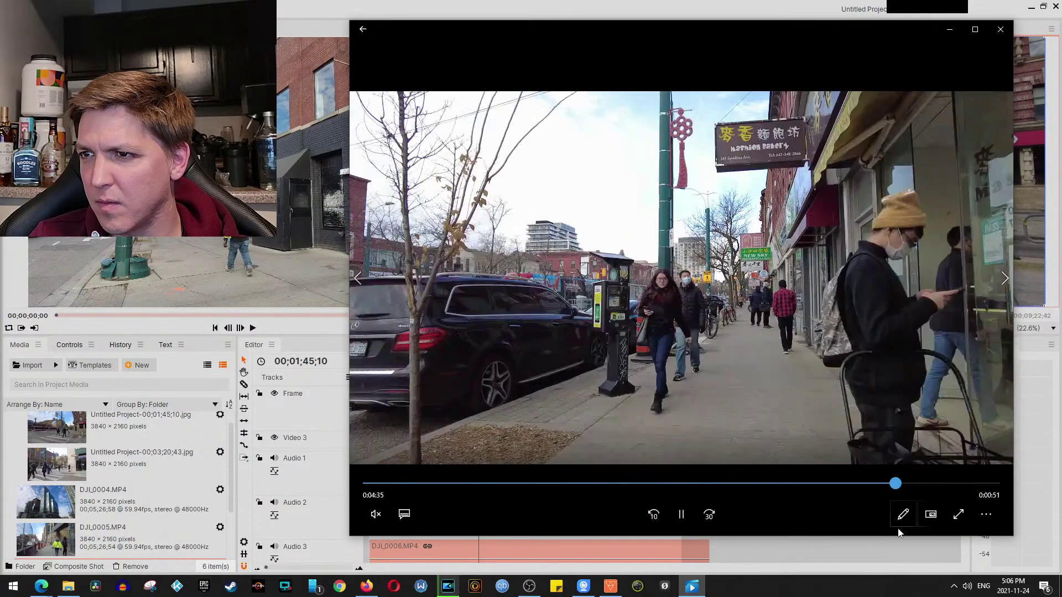
click(681, 515)
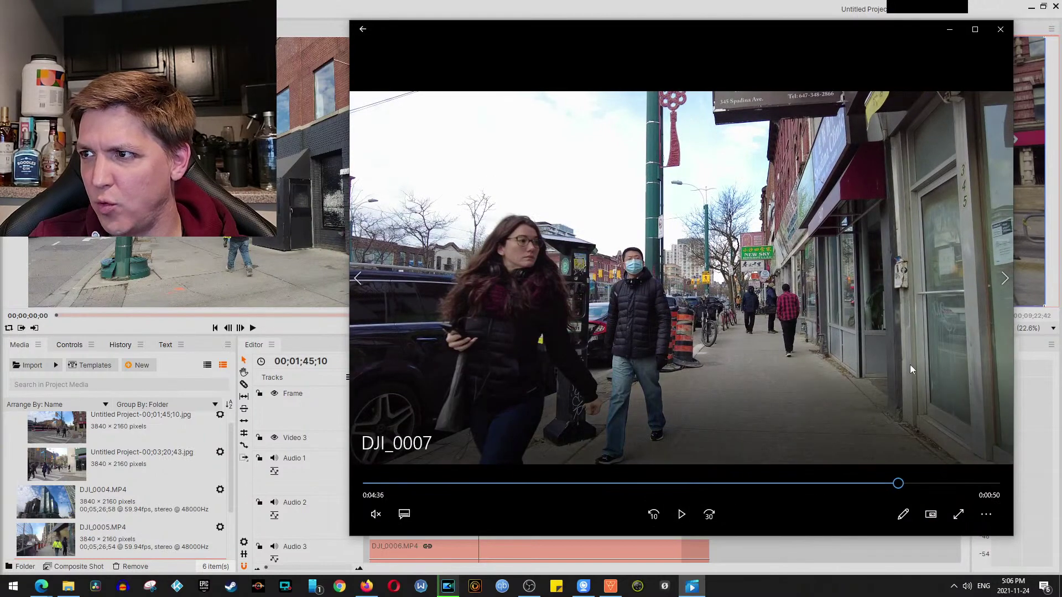
click(681, 515)
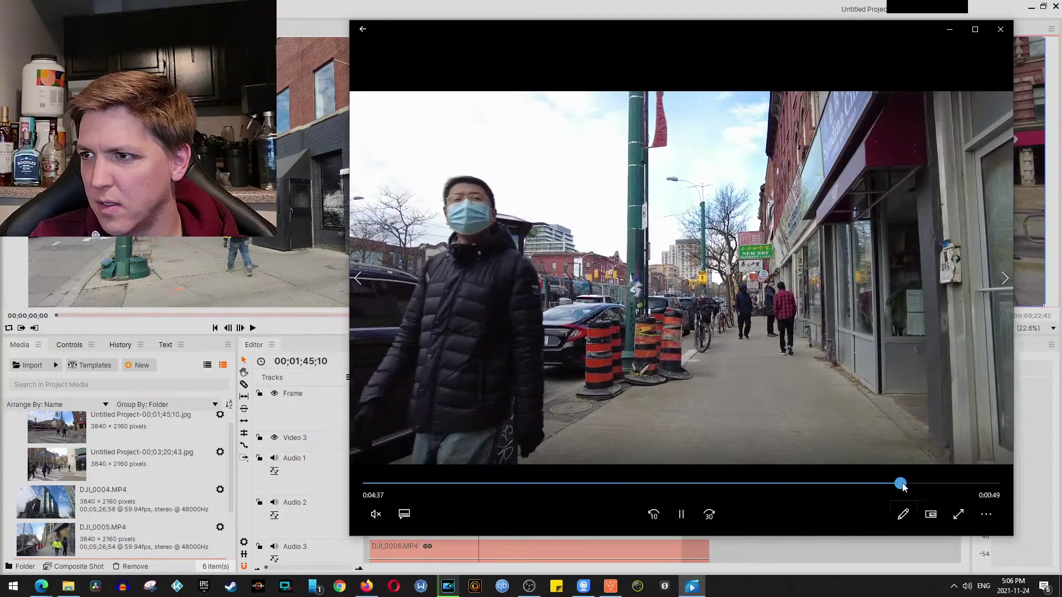
click(908, 485)
drag(907, 486, 994, 500)
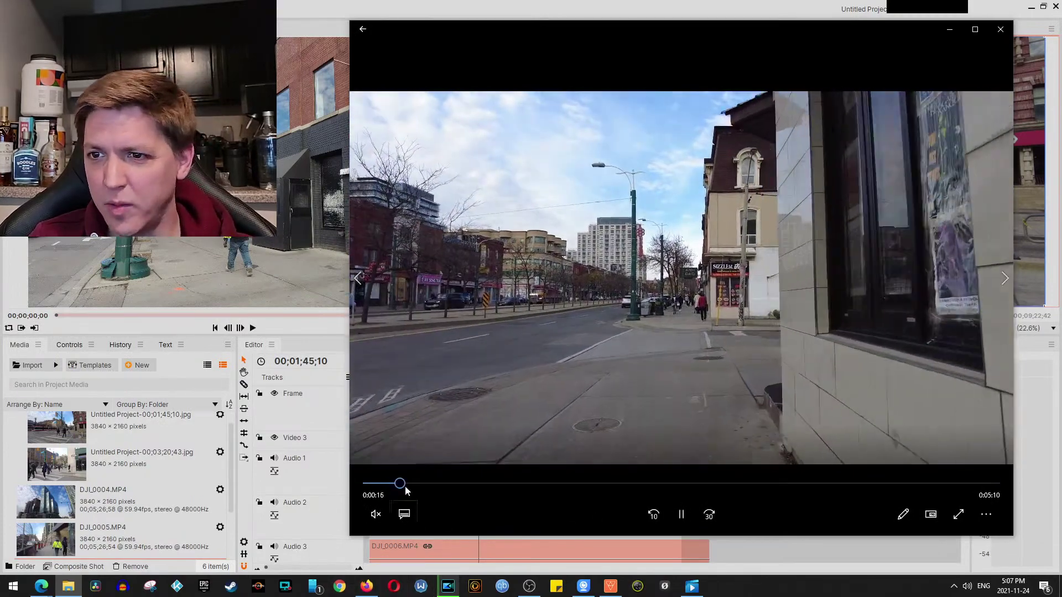
Skim the next clip and then DJI_0009 through to their ends, looking for good thumbnail frames
drag(410, 489, 982, 579)
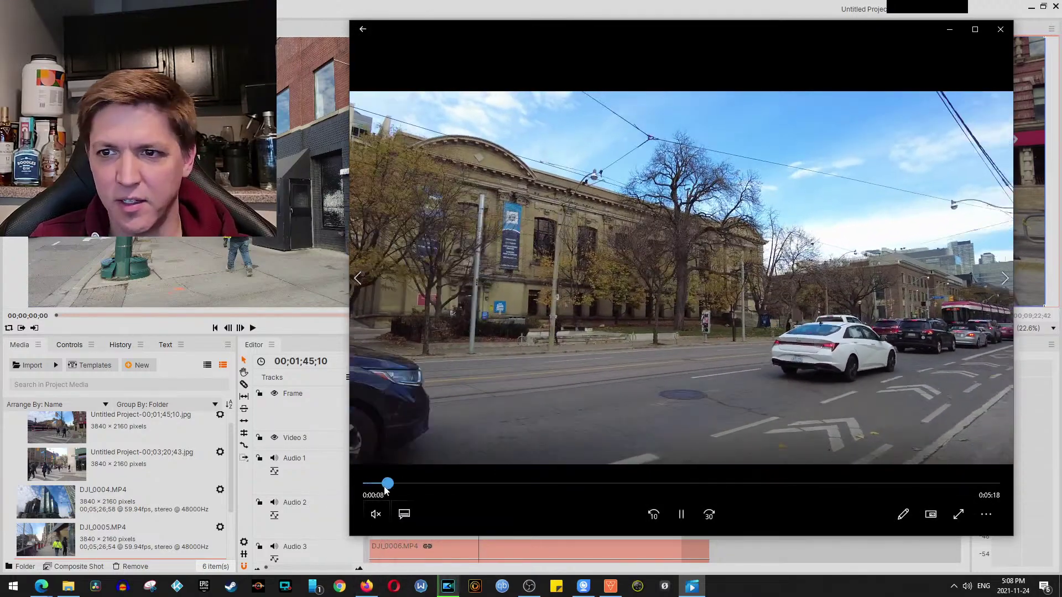
drag(386, 491, 822, 534)
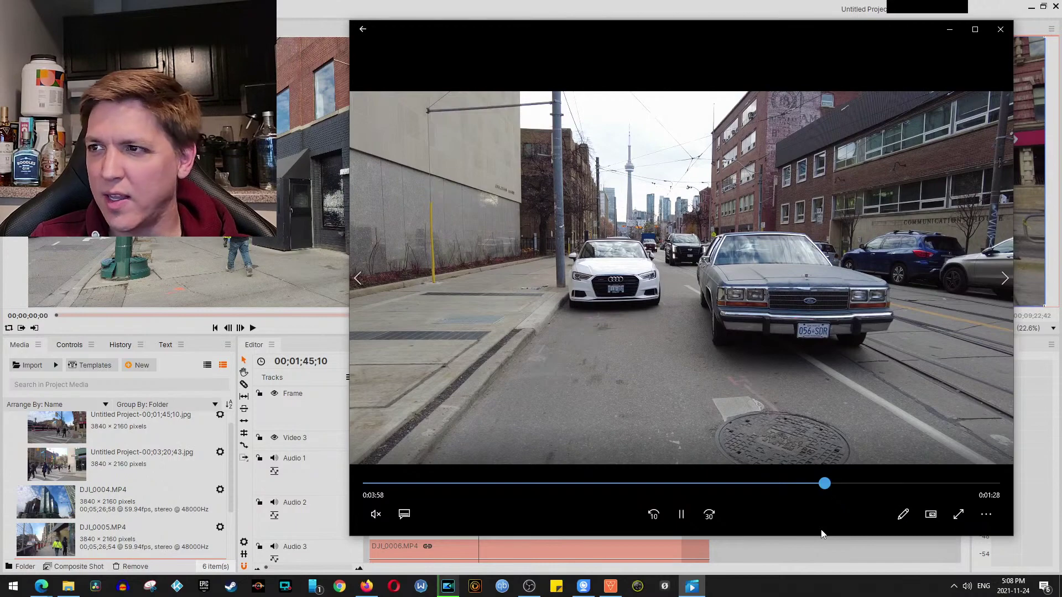
drag(822, 535, 995, 543)
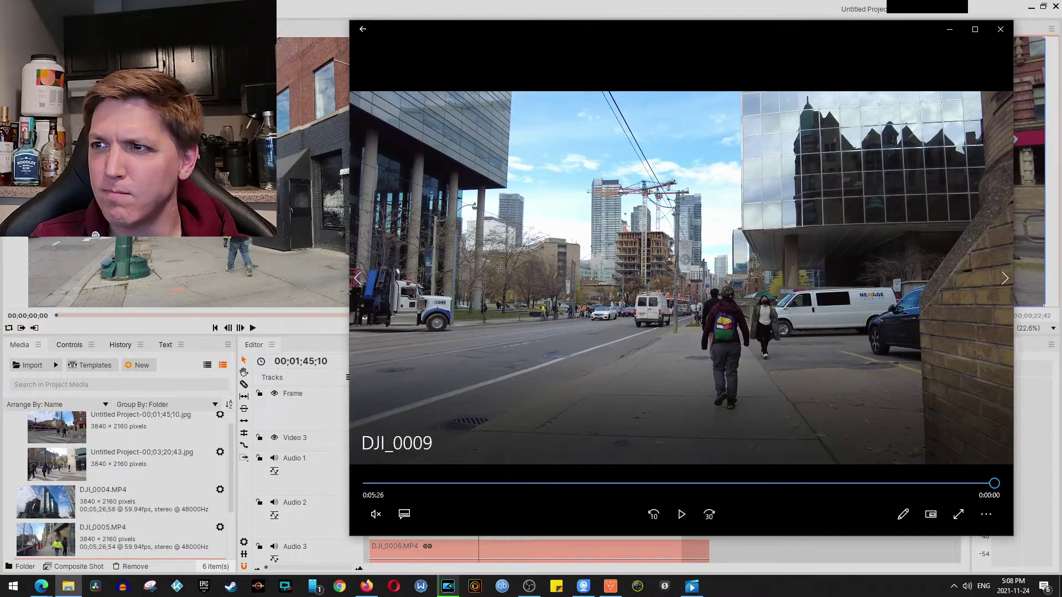
Open the clip following DJI_0009 and skim it up to the stairway scene at about 2:35
key(Right)
drag(370, 488, 409, 488)
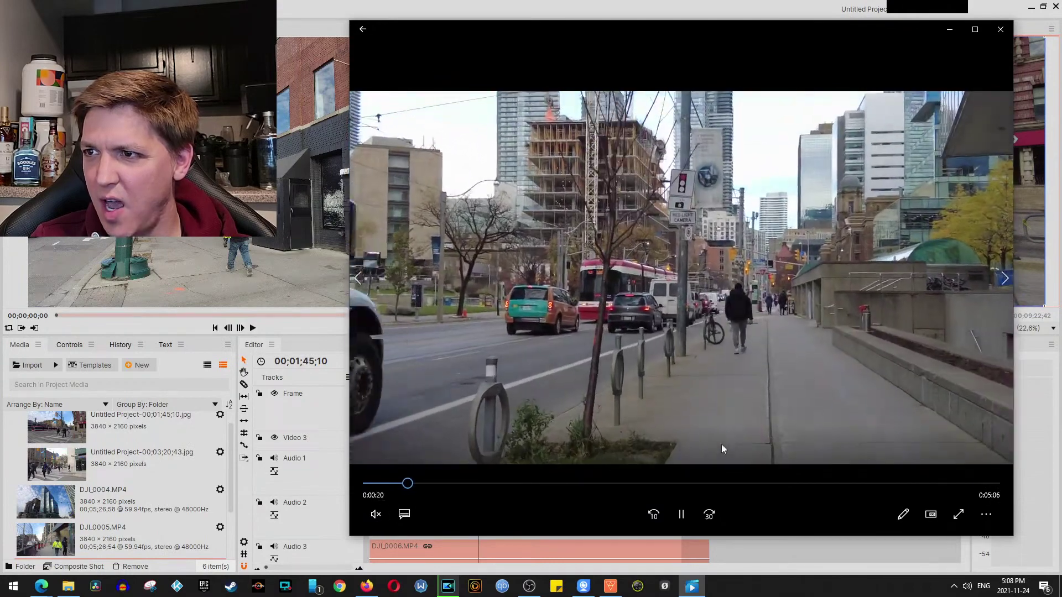
click(421, 484)
drag(421, 486, 661, 495)
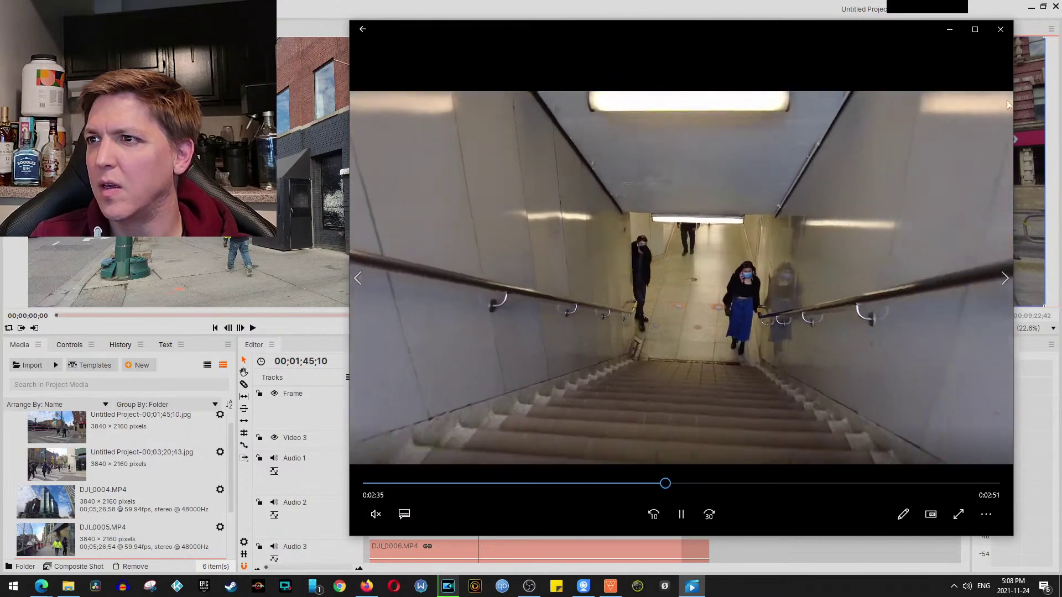
Close the stairway clip and exit HitFilm Express, discarding the project changes
key(alt+F4)
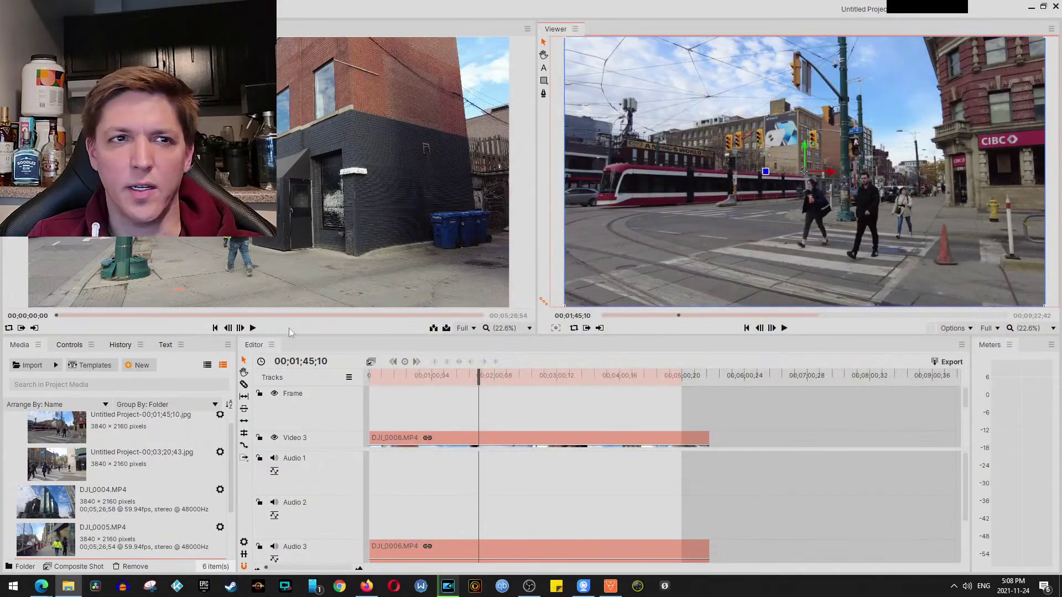
click(1057, 6)
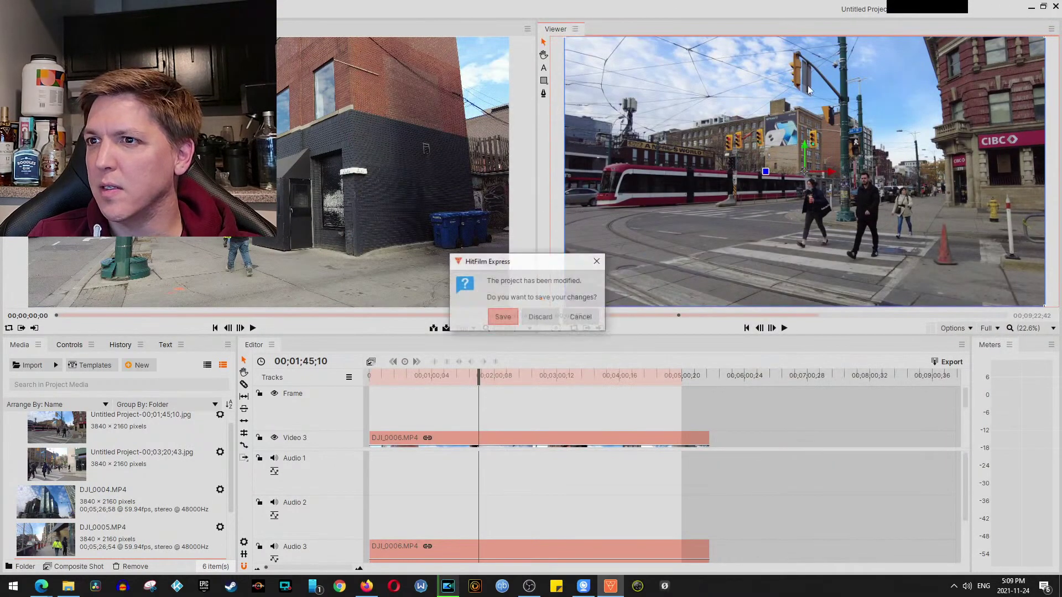
click(547, 319)
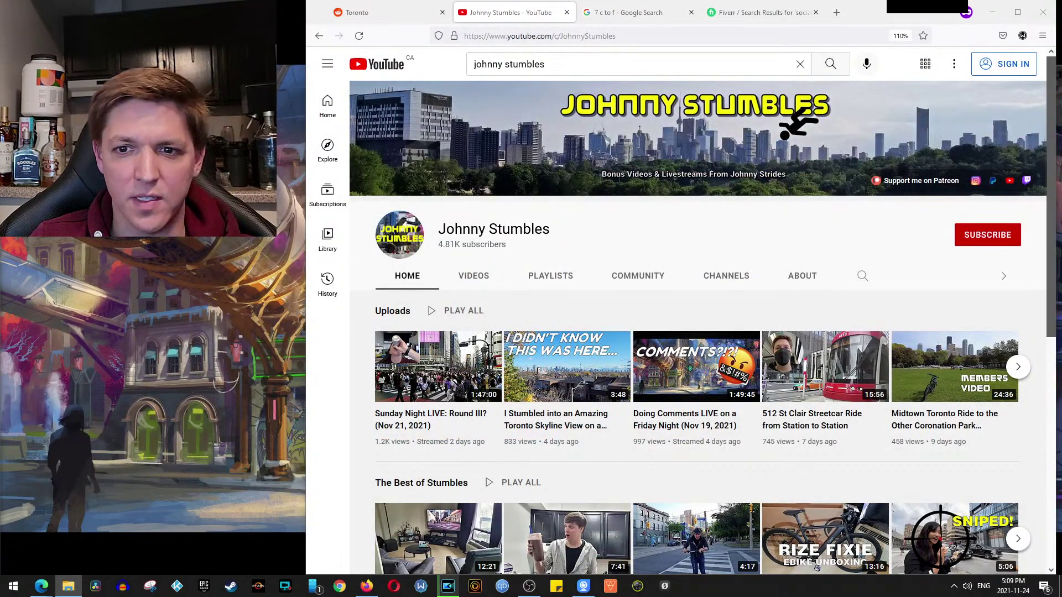
In PhotoDirector, crop the intersection still tighter around the crossing pedestrians at the original aspect ratio and save it as a virtual copy
click(448, 586)
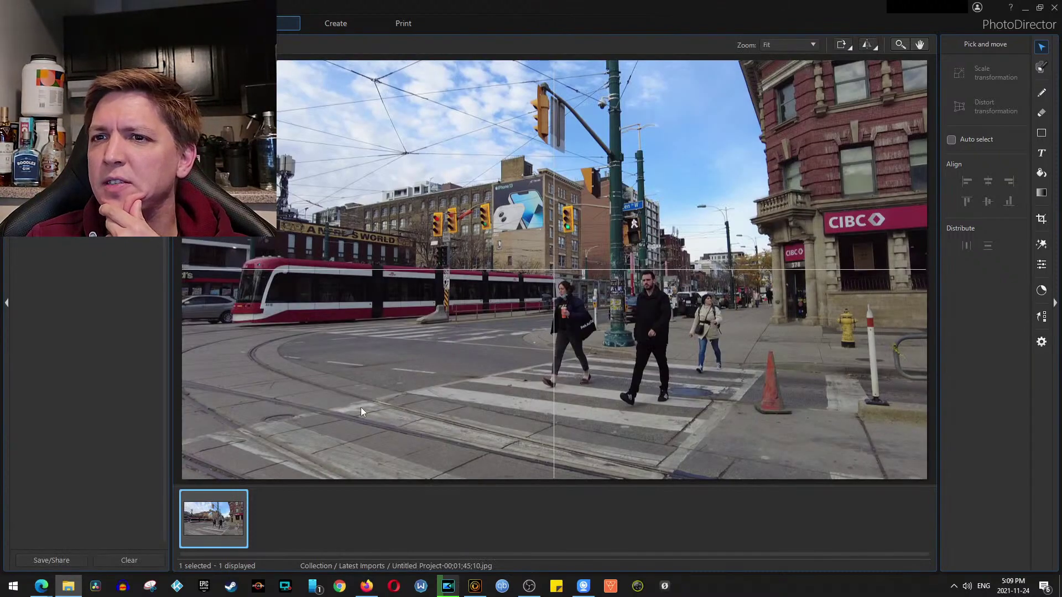
click(1041, 219)
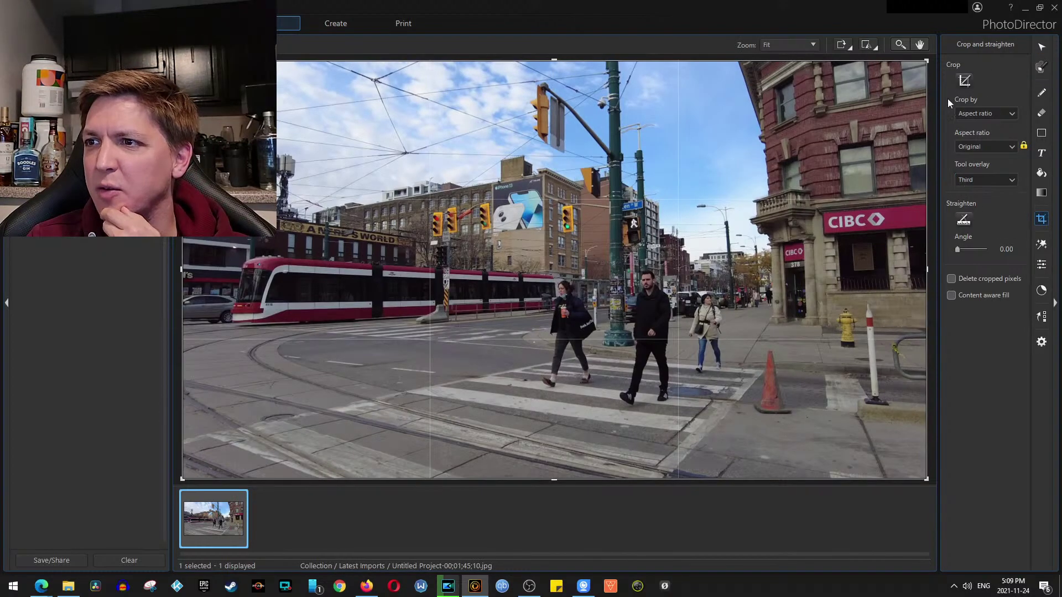
drag(924, 60, 652, 217)
drag(488, 322, 670, 271)
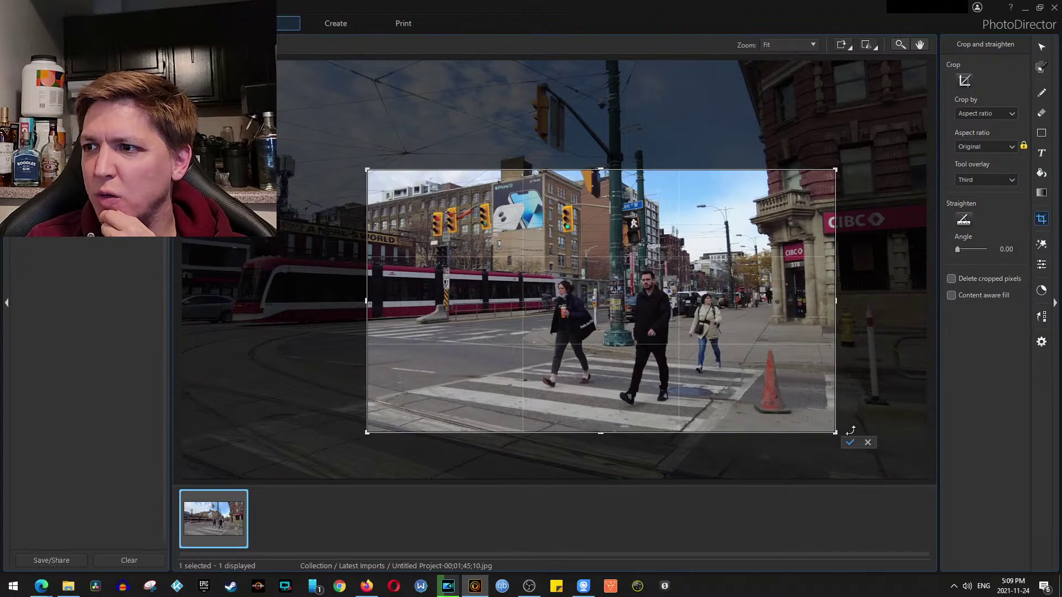
click(849, 442)
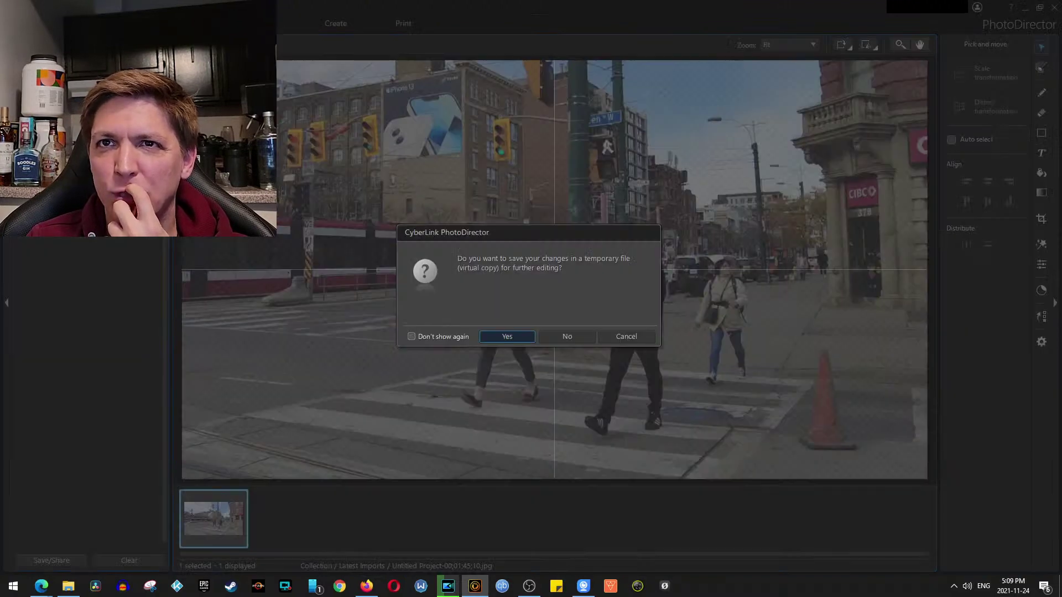
click(524, 336)
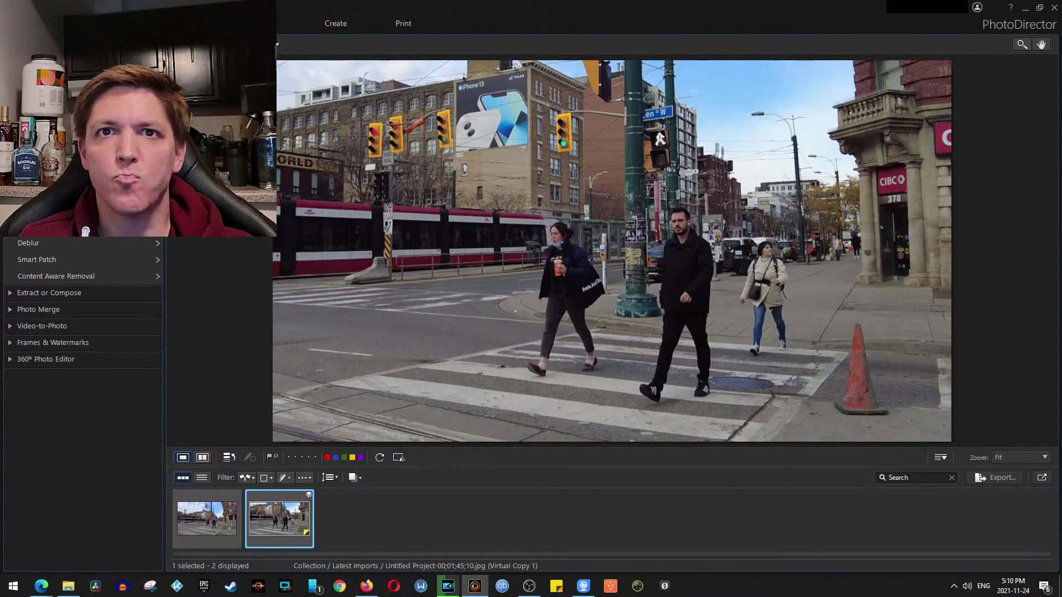
Try Sky Replacement on the cropped photo with sunset preset 06, preset 05, and the deep-blue and grey cloudy skies
scroll(83, 365, up, 3)
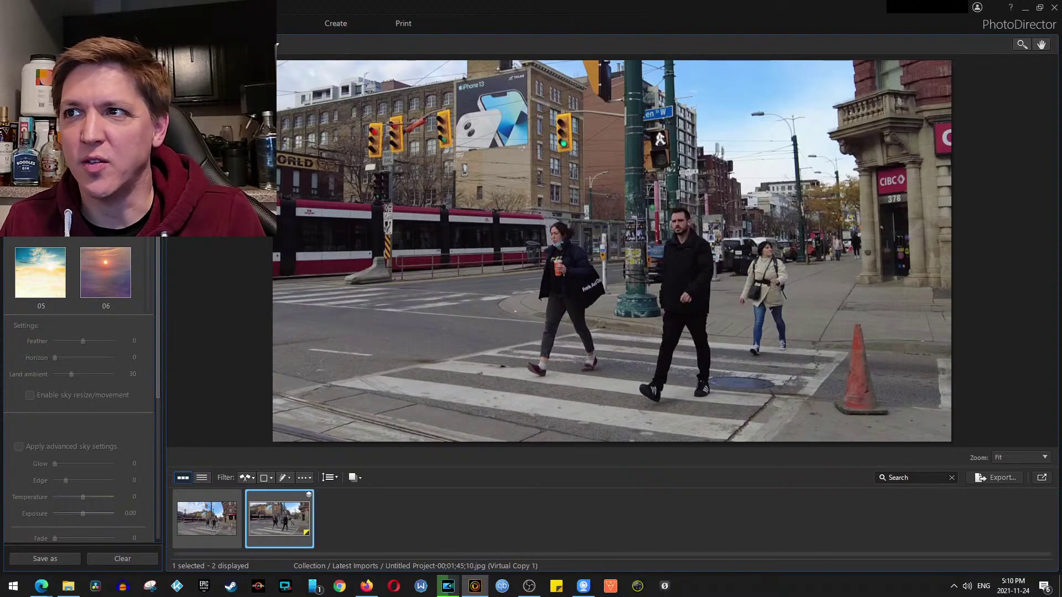
click(115, 268)
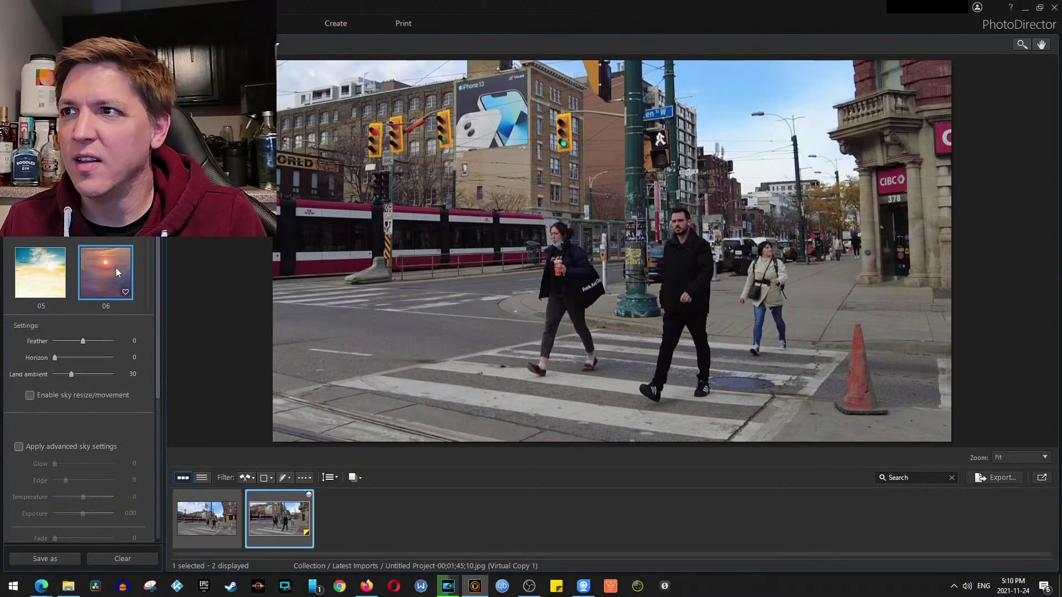
click(41, 265)
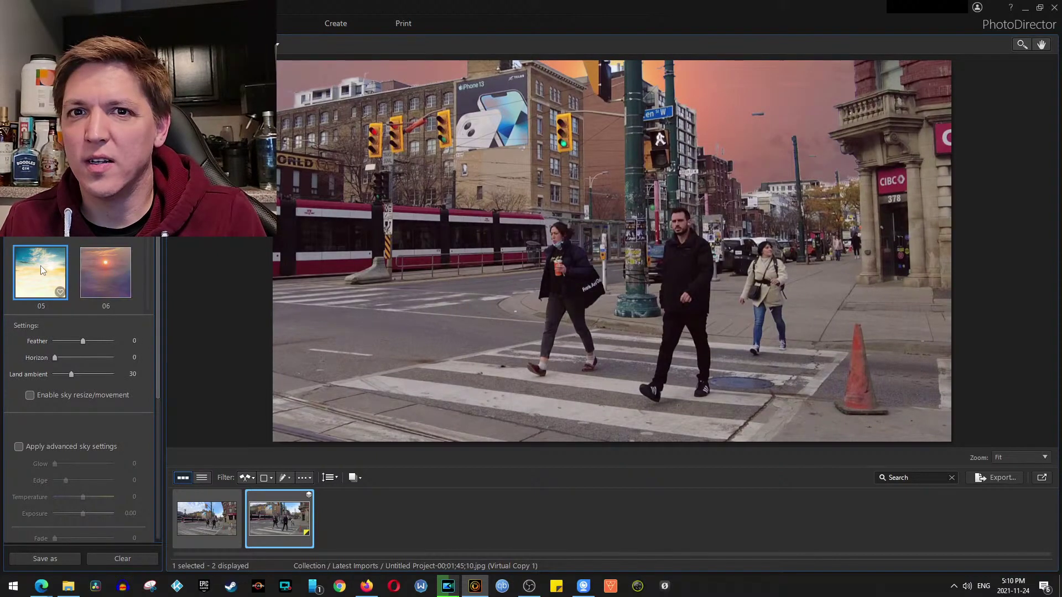
click(42, 199)
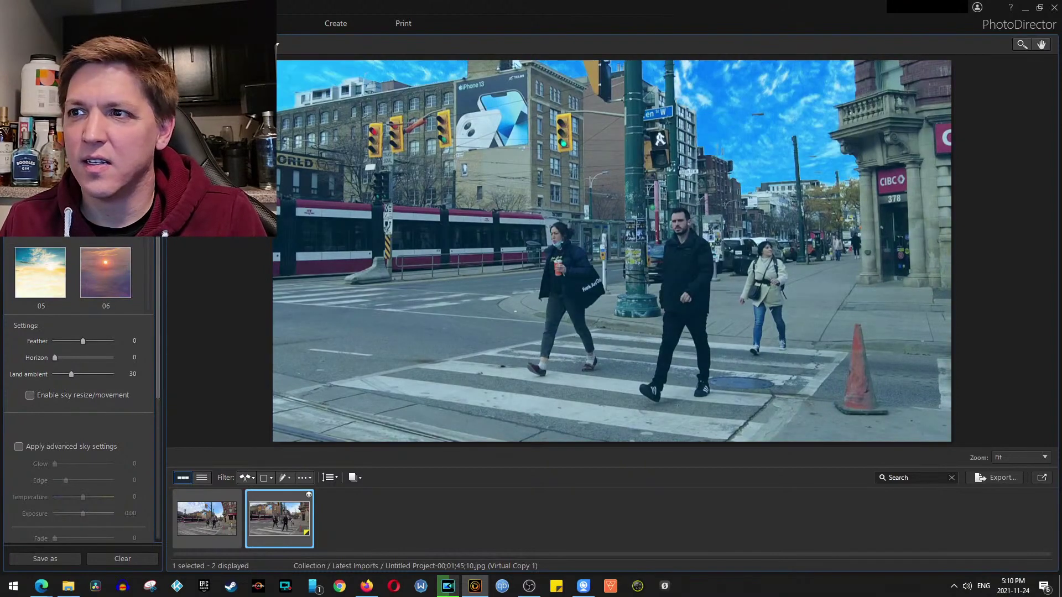
click(105, 201)
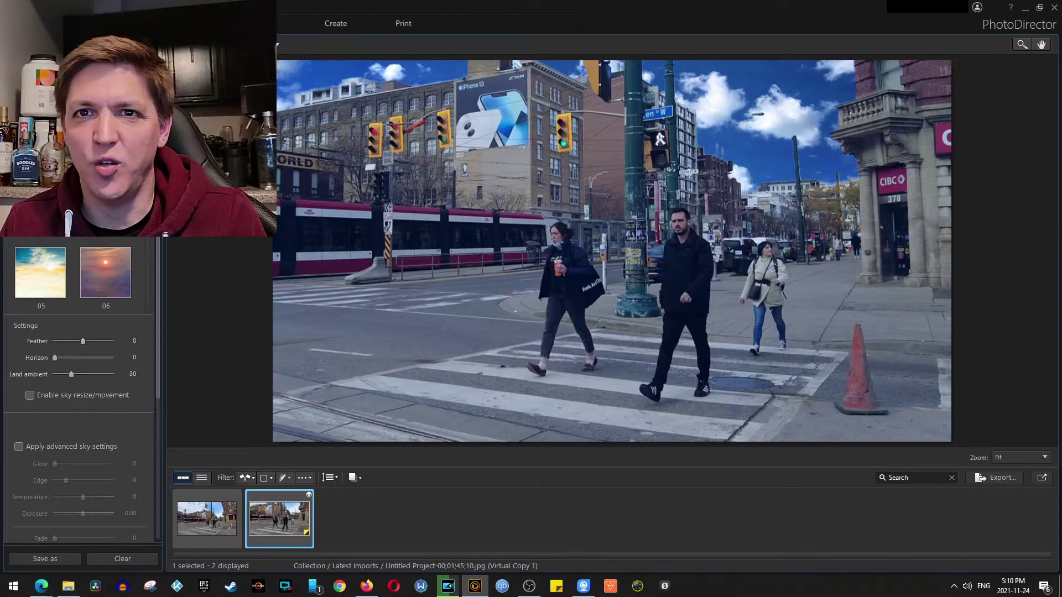
click(42, 200)
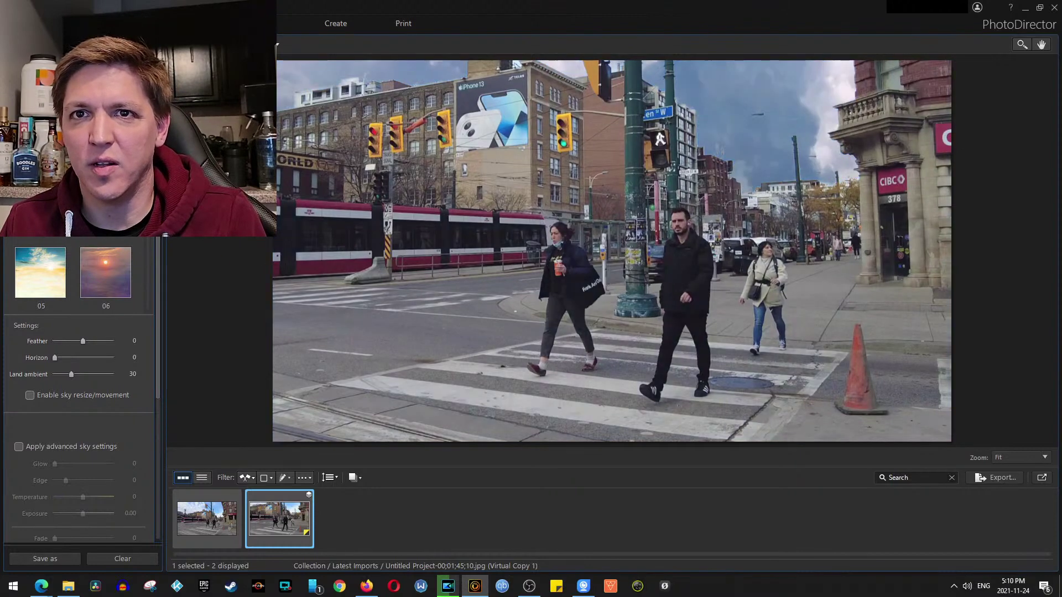
Try starry sky 10, aurora sky 09, sunset sky 12 and blue sky 11 on the photo
scroll(72, 210, down, 3)
click(105, 180)
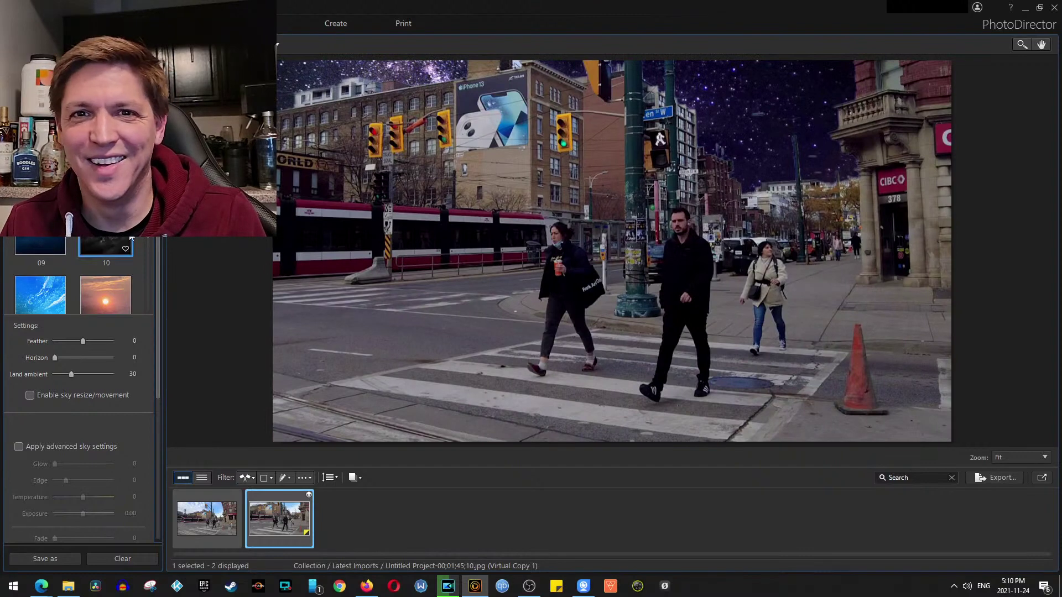
click(105, 243)
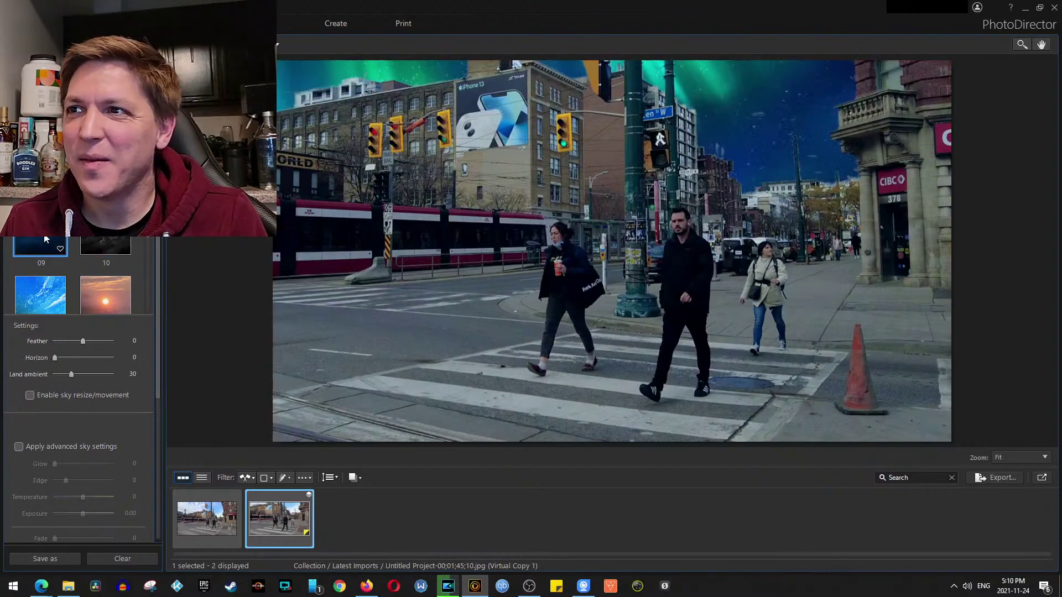
scroll(83, 266, down, 1)
click(111, 259)
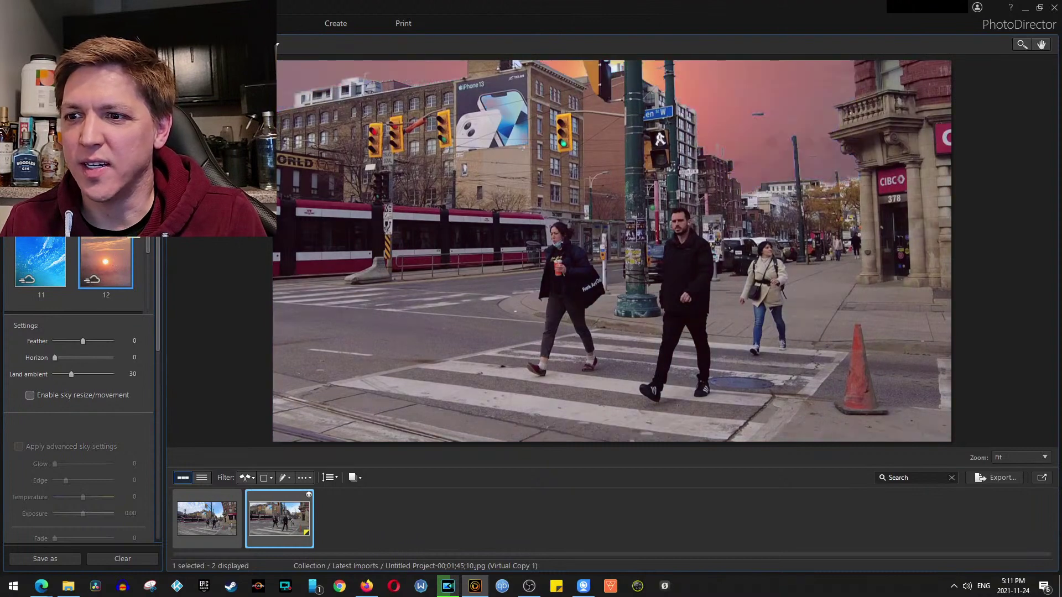
click(56, 254)
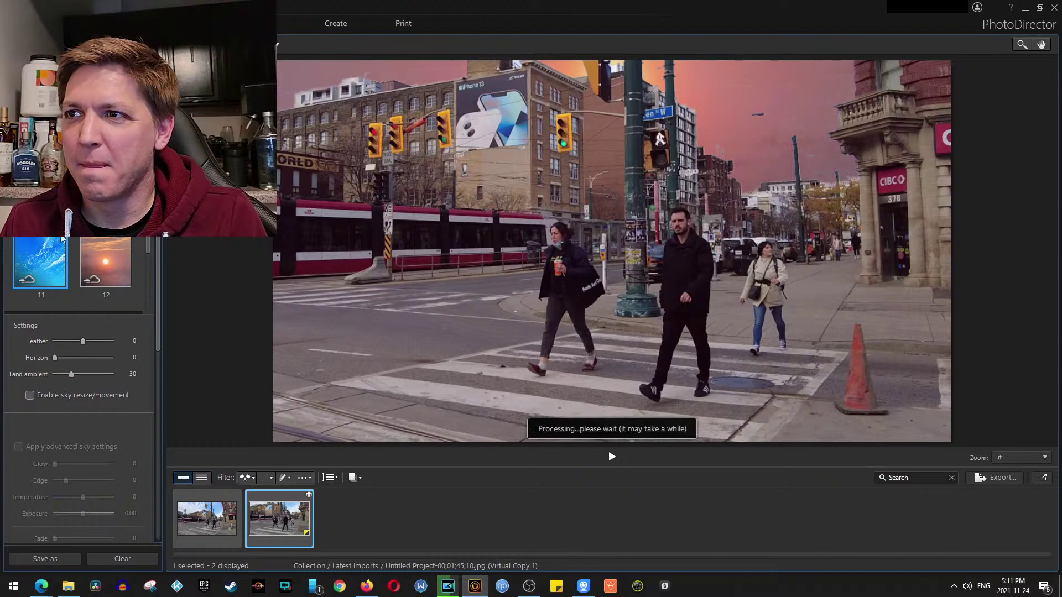
Try the animated cloudy and pink romantic skies on the photo, and leave Sky Replacement without saving the edits
scroll(63, 239, down, 3)
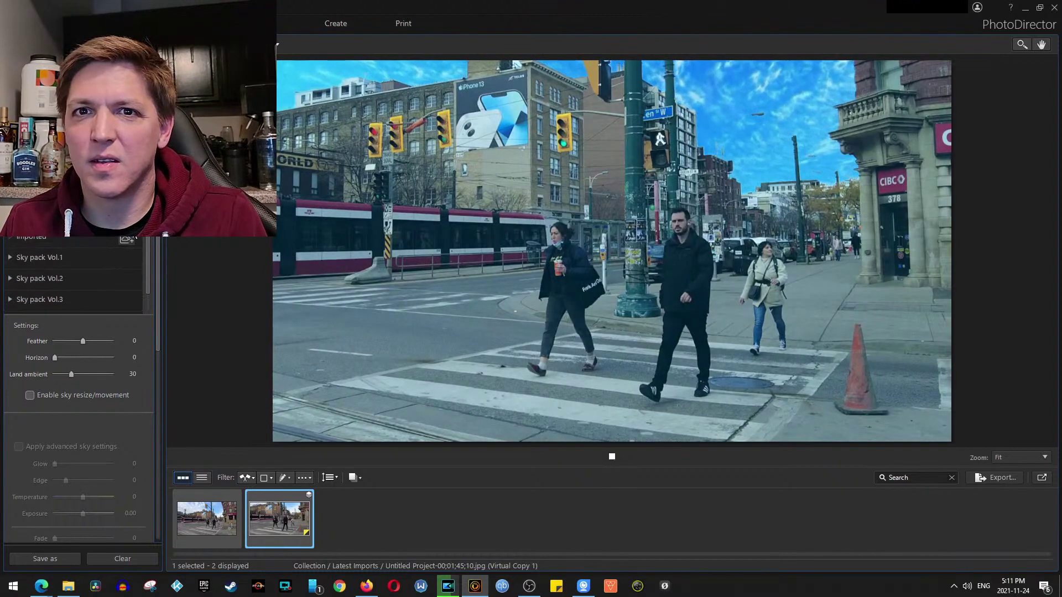
scroll(114, 236, down, 2)
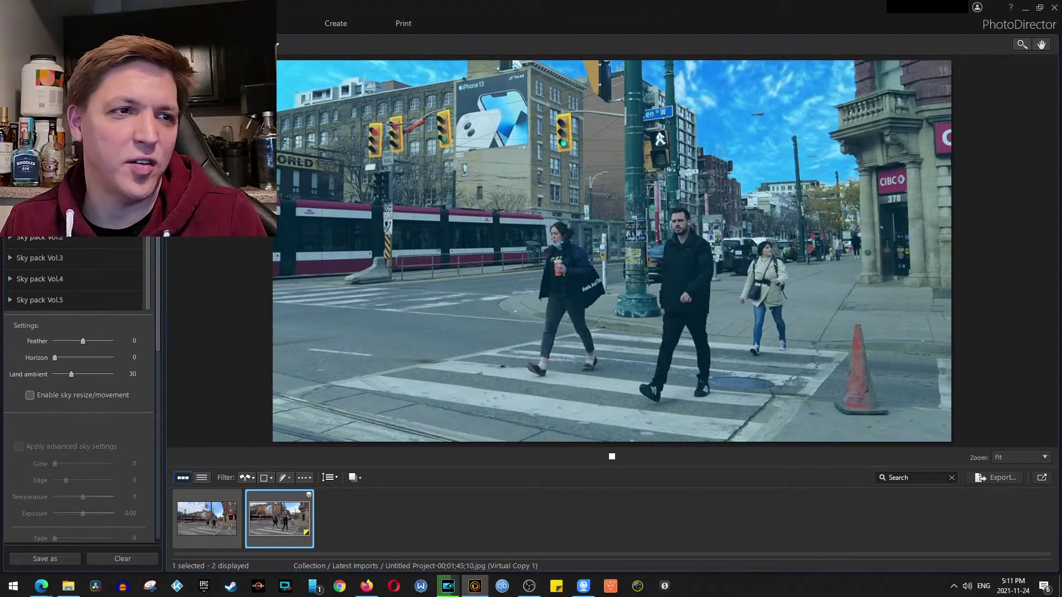
click(39, 216)
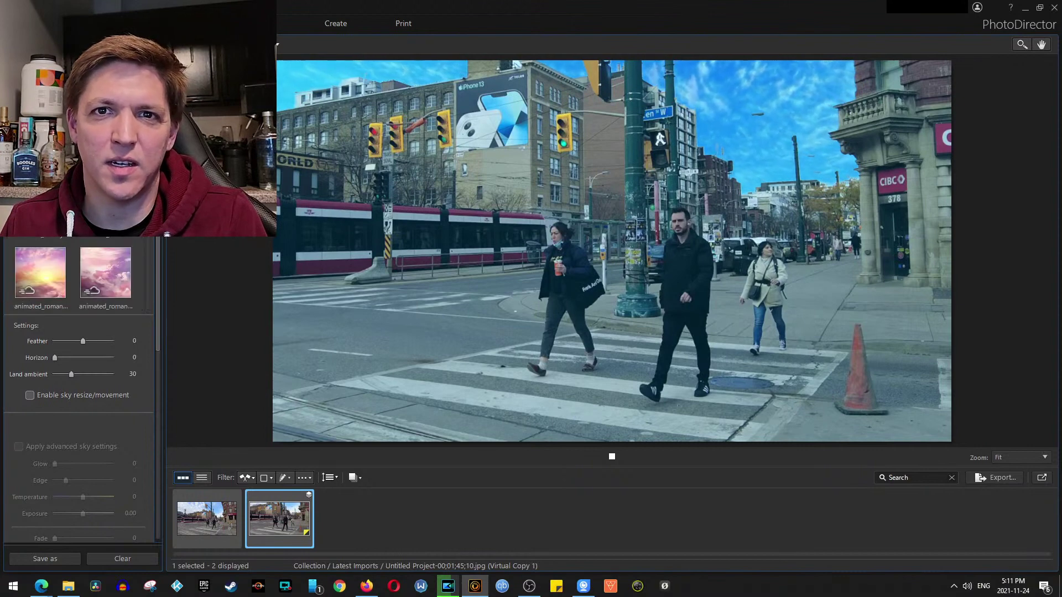
scroll(71, 216, down, 1)
click(40, 166)
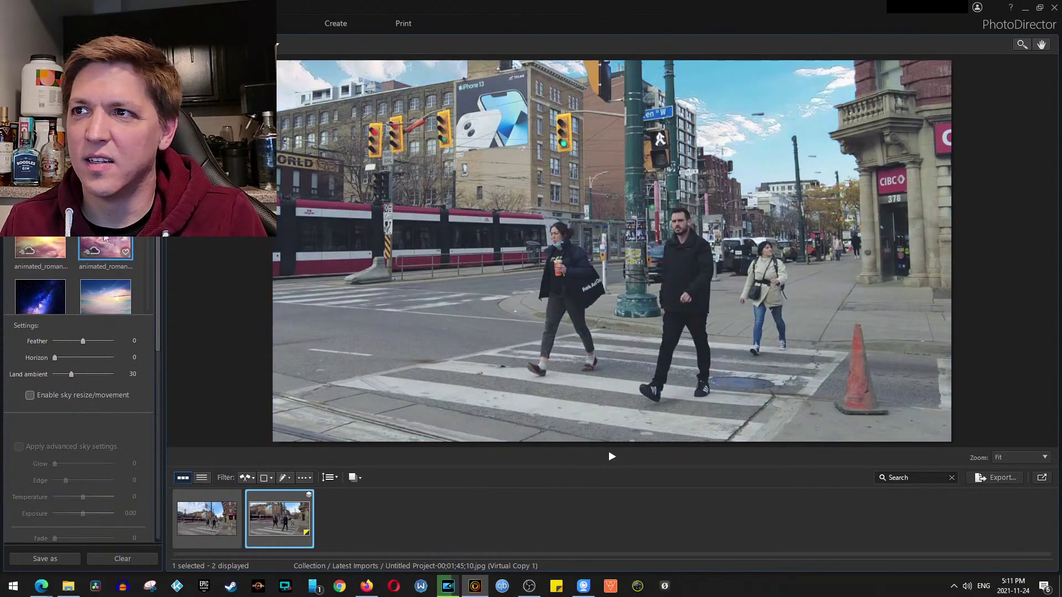
click(105, 239)
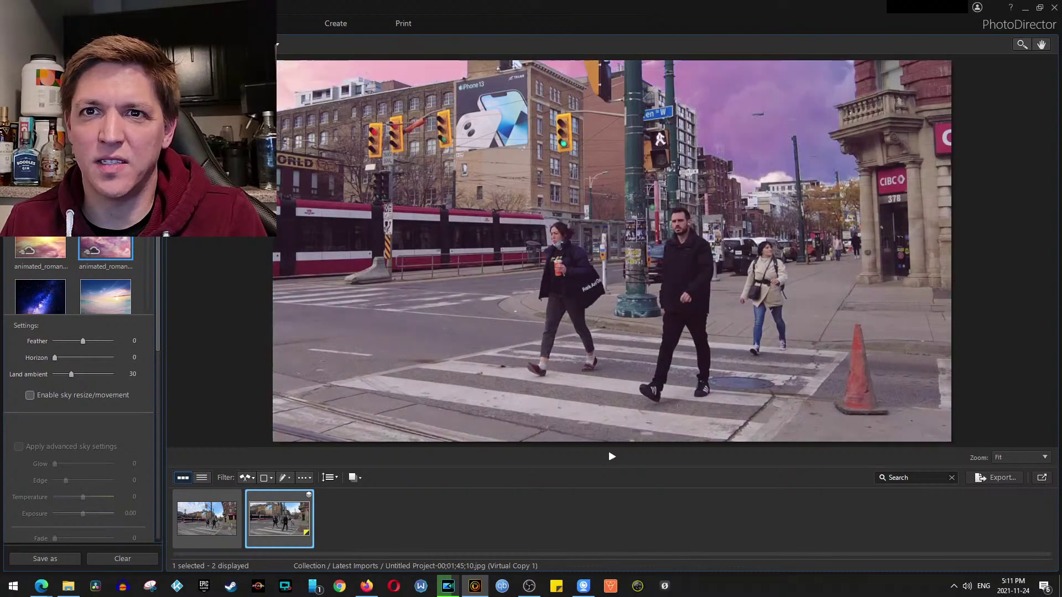
scroll(73, 277, down, 5)
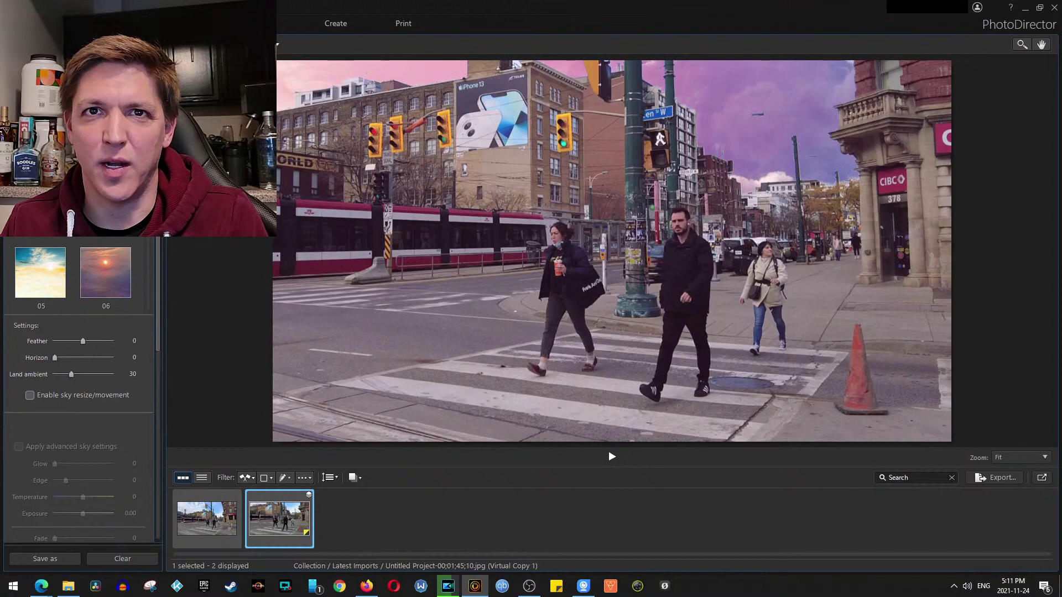
scroll(73, 273, up, 3)
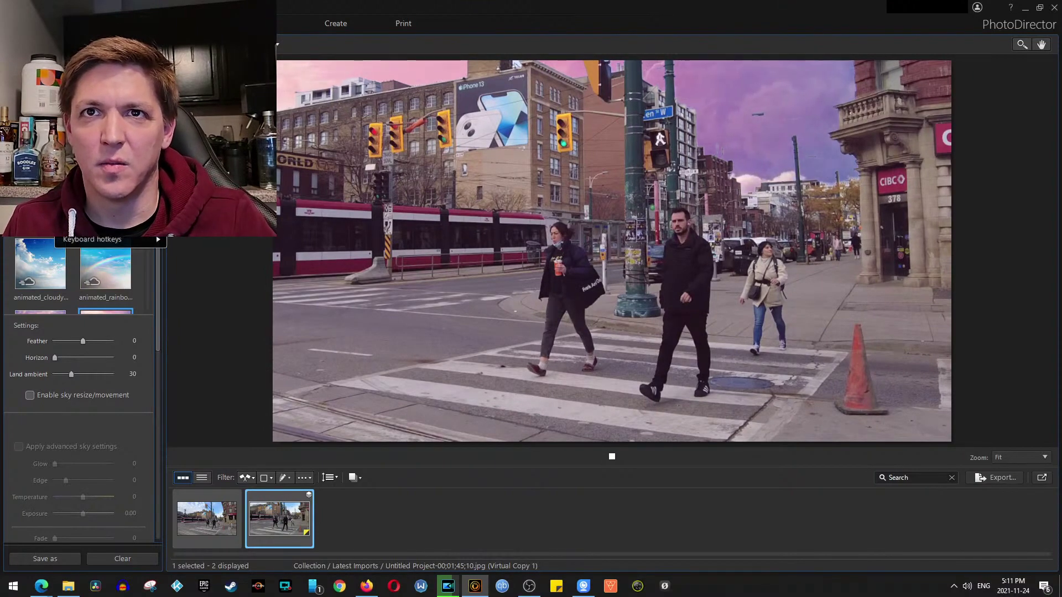
click(44, 259)
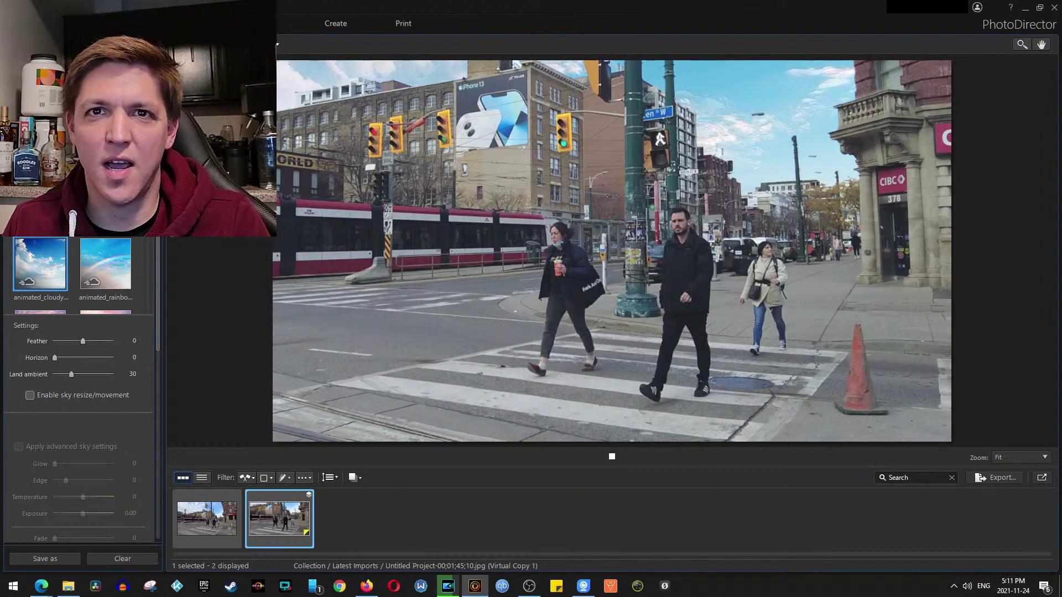
scroll(73, 274, down, 3)
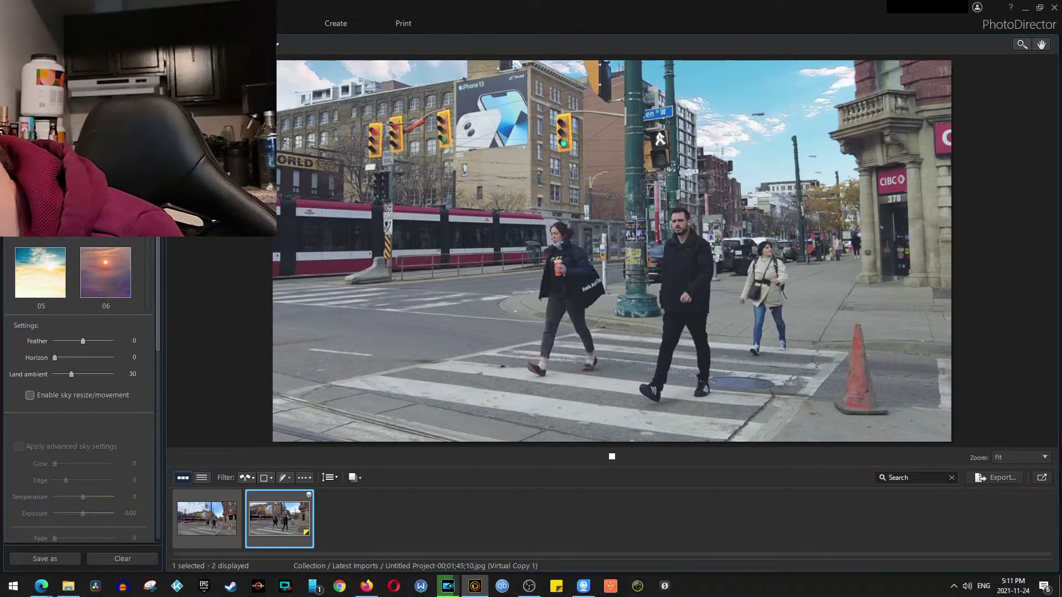
scroll(73, 273, up, 3)
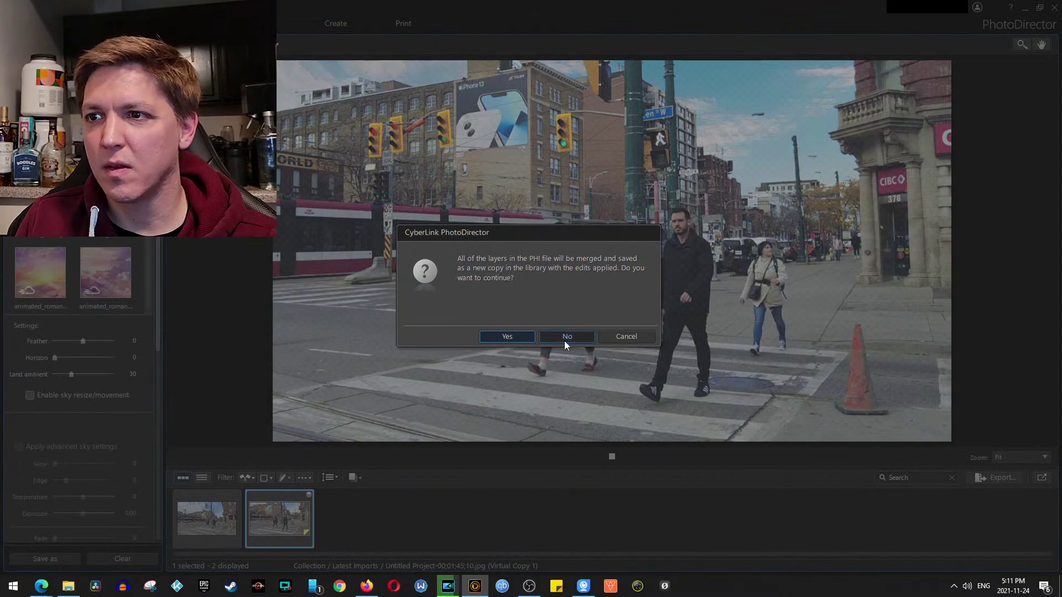
click(565, 339)
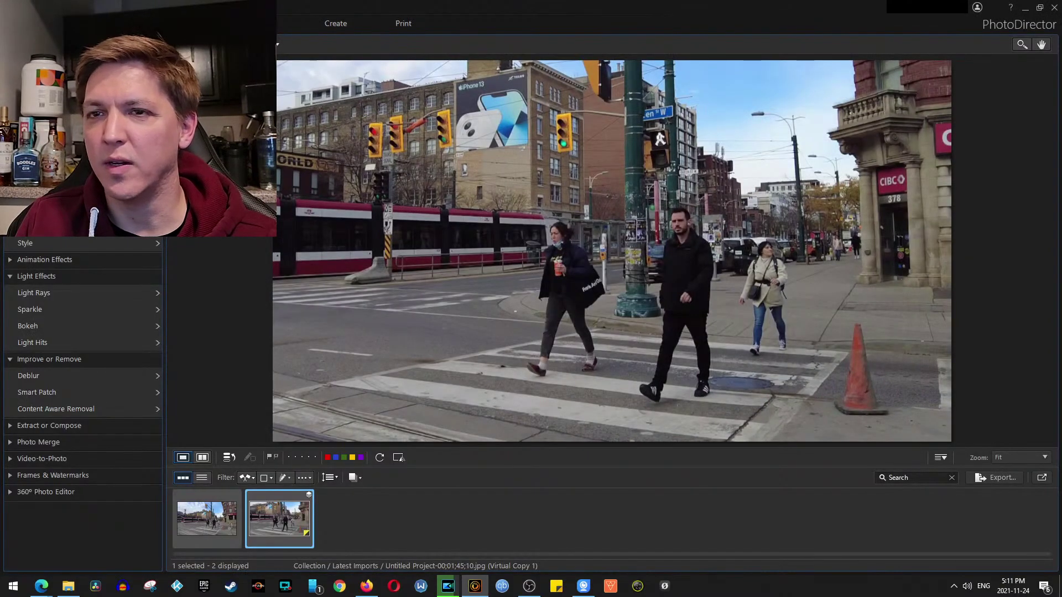
Restore the window to a smaller size and brush over the orange traffic cone with Content Aware Removal to mark it for removal
double_click(377, 6)
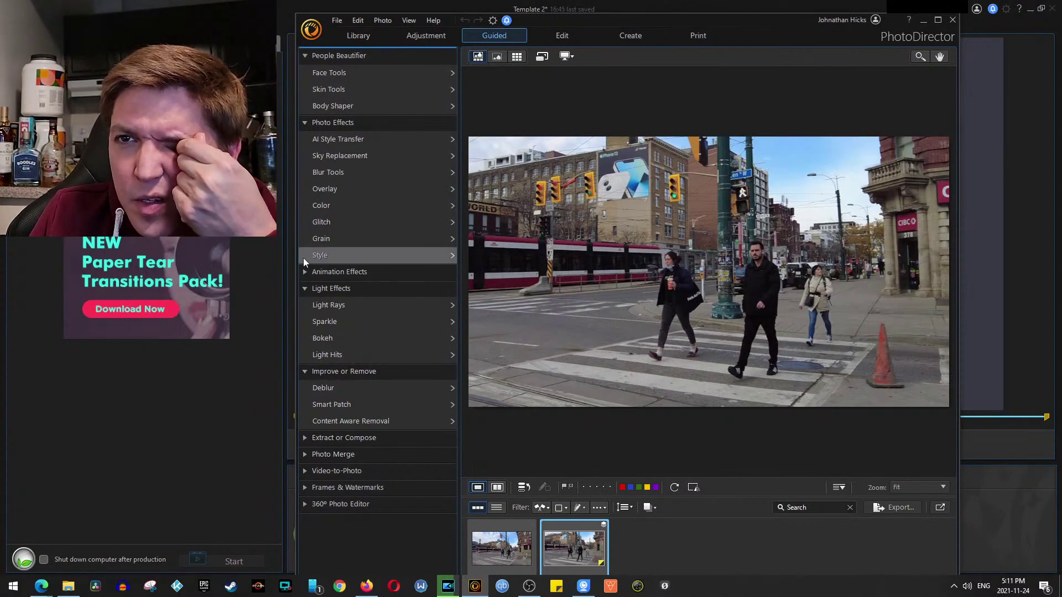
click(304, 123)
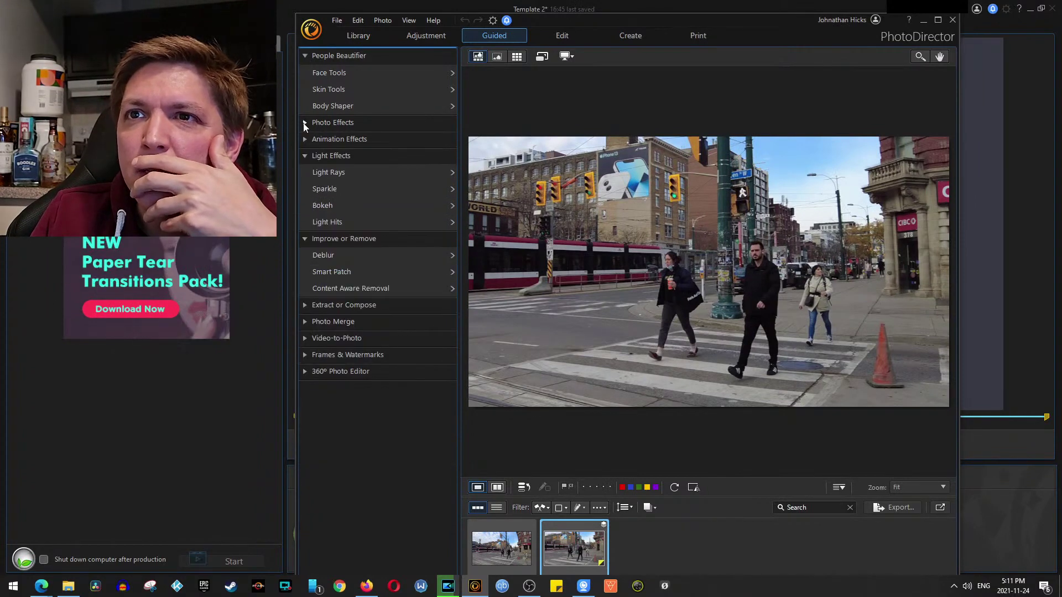
click(308, 54)
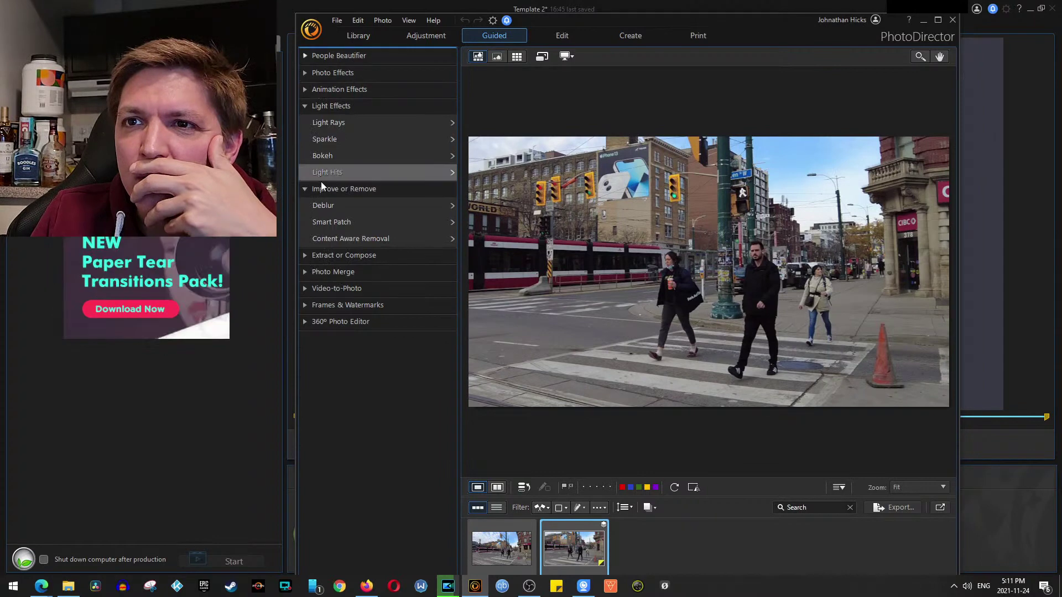
click(342, 238)
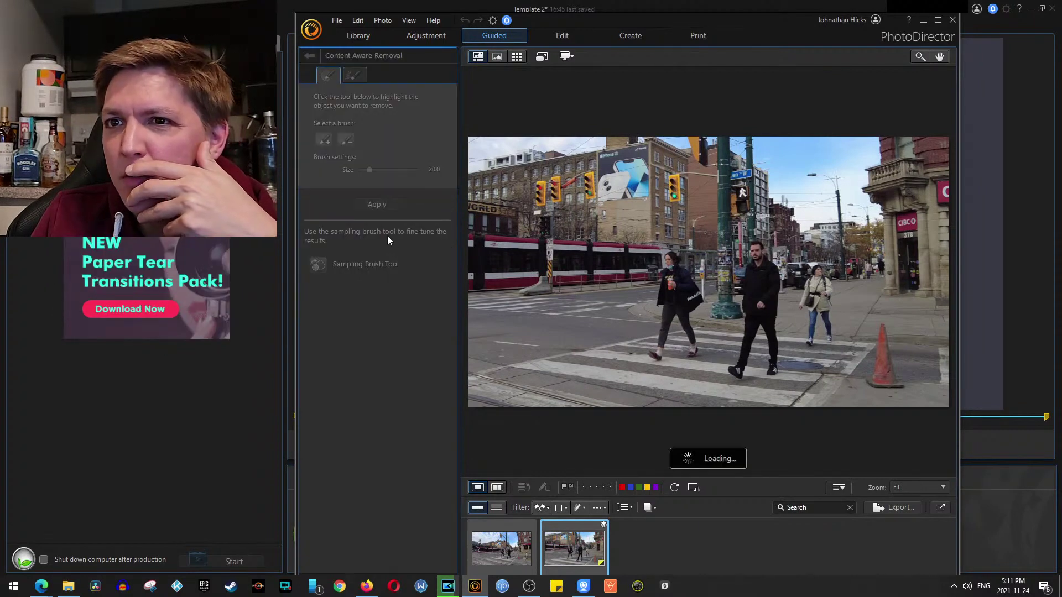
click(725, 358)
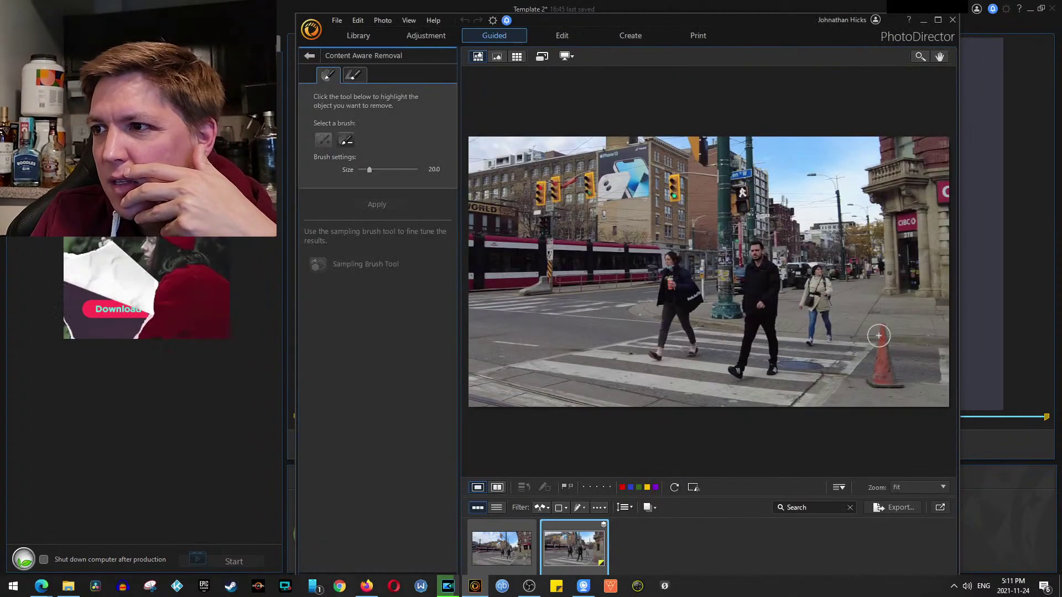
mouse_move(879, 329)
mouse_down()
mouse_move(876, 382)
mouse_move(901, 387)
mouse_move(885, 340)
mouse_up()
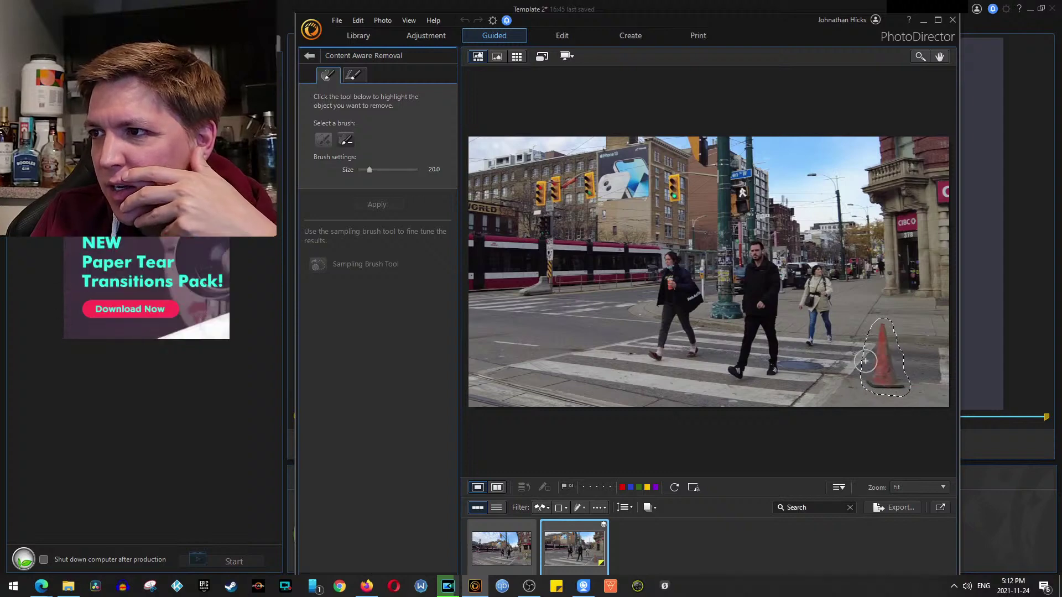
Maximize the window, leave Content Aware Removal without saving the traffic cone removal, and close the cropped photo
click(938, 21)
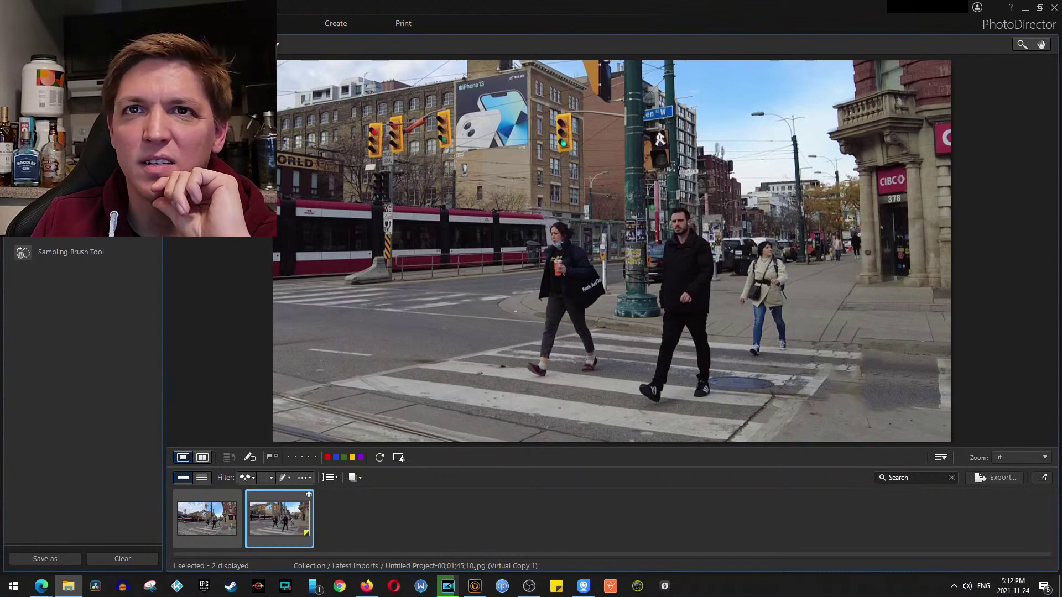
click(278, 25)
click(572, 331)
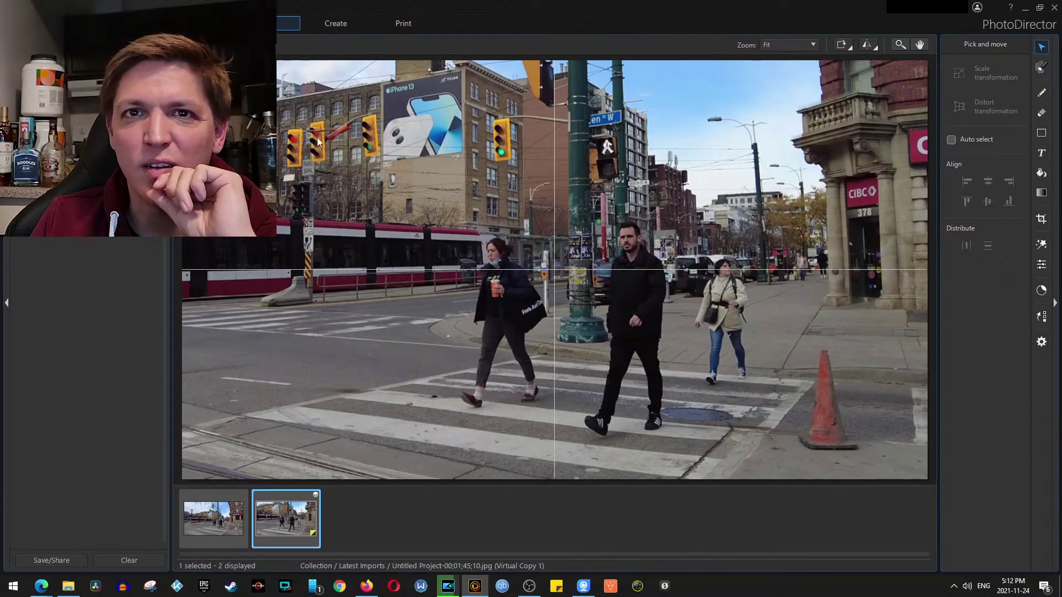
click(1054, 7)
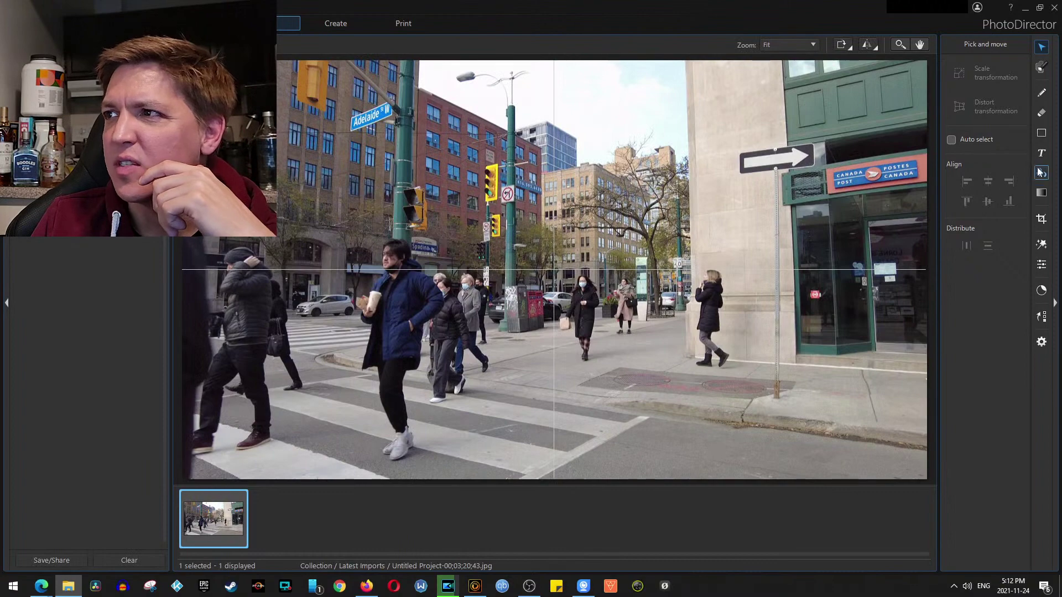
Crop the Adelaide St W crossing photo at its original aspect ratio, framing the pedestrians and cutting off the Canada Post storefront
click(1041, 219)
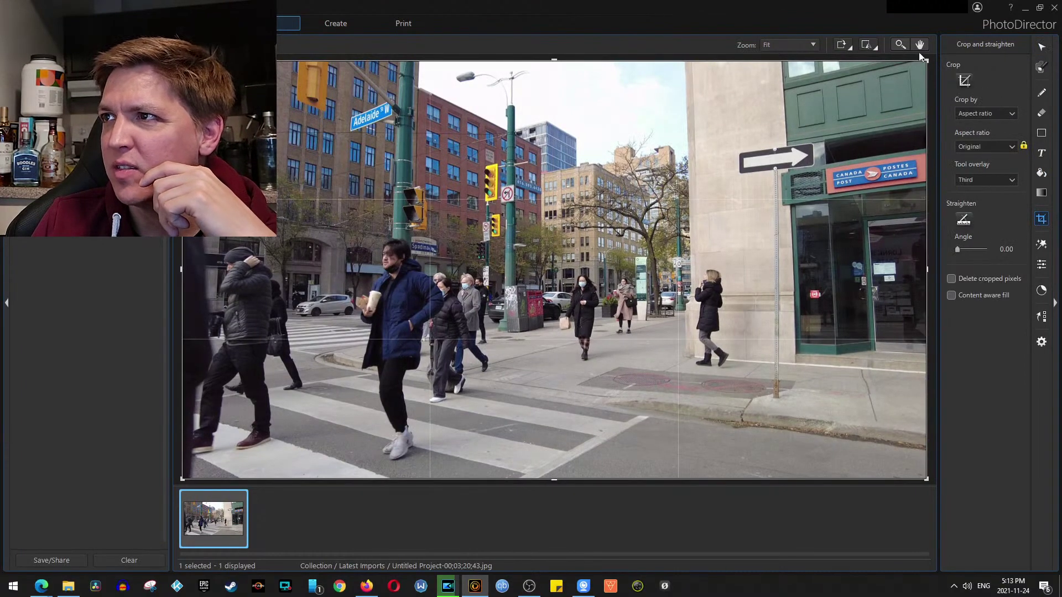
drag(927, 59, 454, 222)
drag(366, 275, 392, 269)
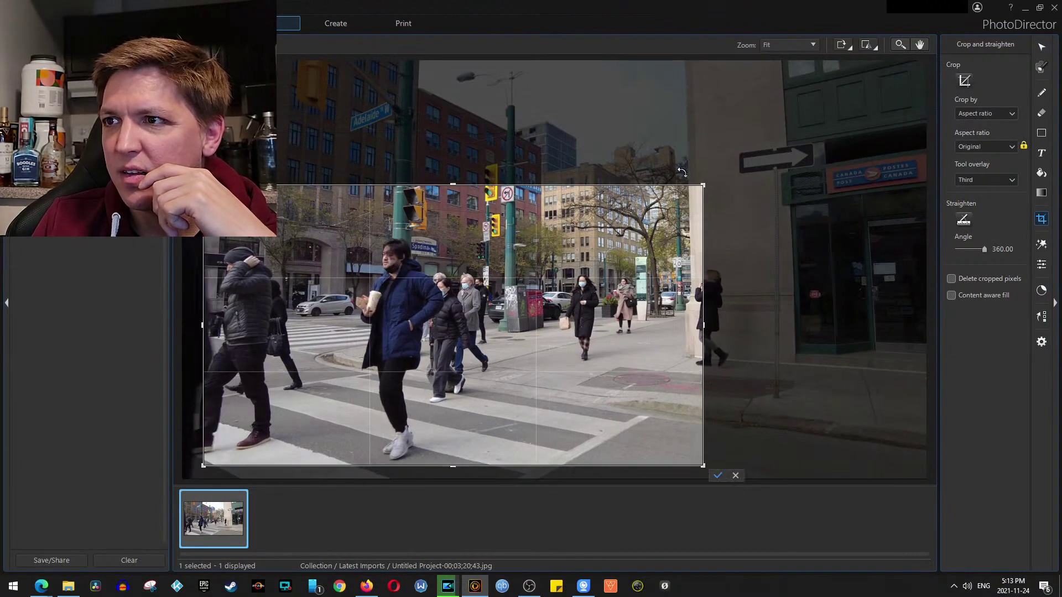
drag(704, 184, 799, 145)
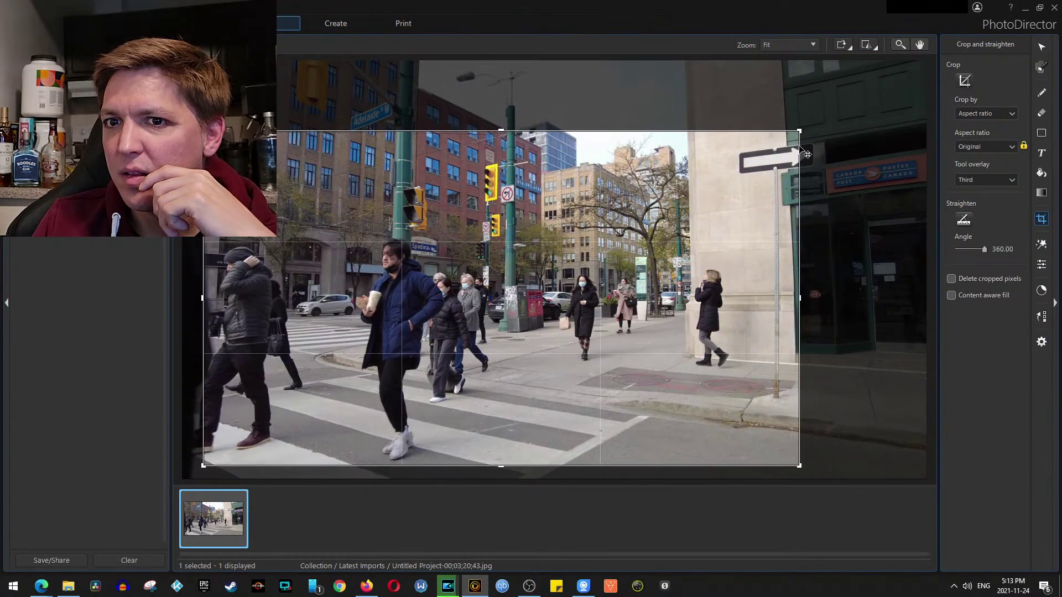
drag(606, 242, 599, 245)
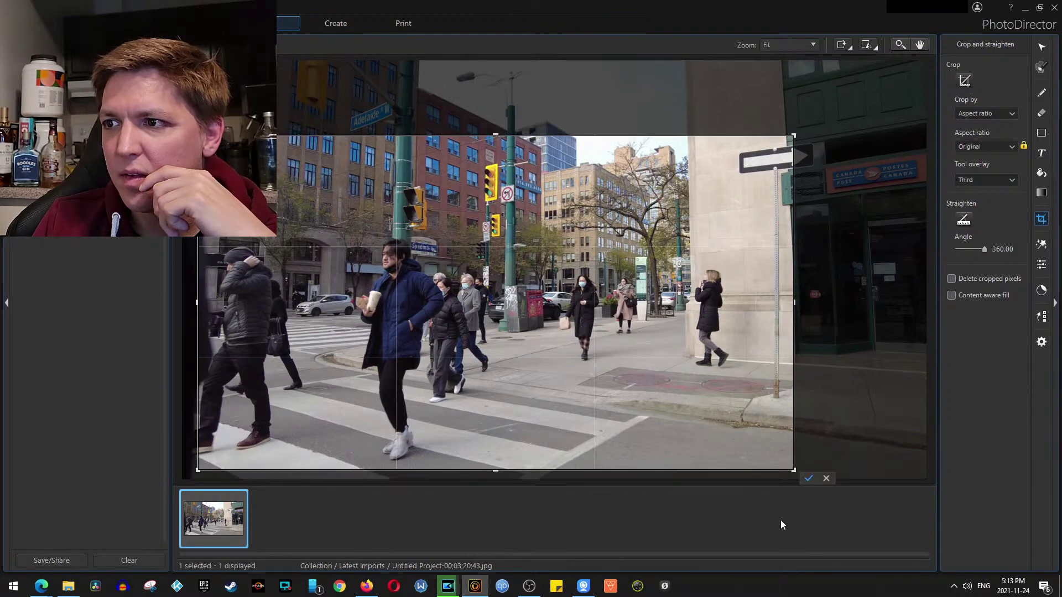
click(807, 477)
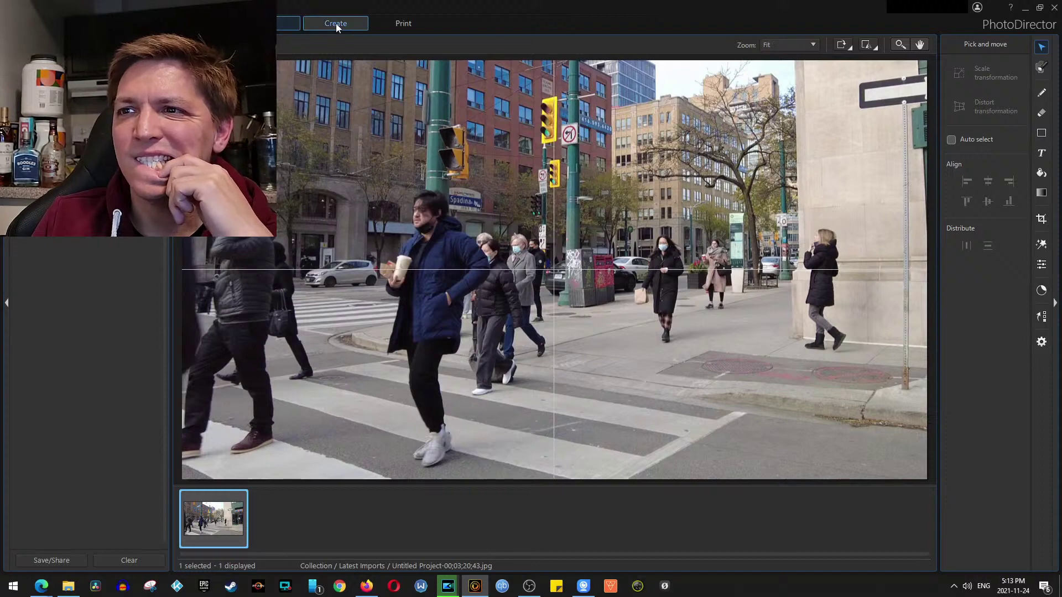
Save the cropped Adelaide St W photo as a virtual copy and apply the adjustment preset "Preset 1" to it
click(201, 23)
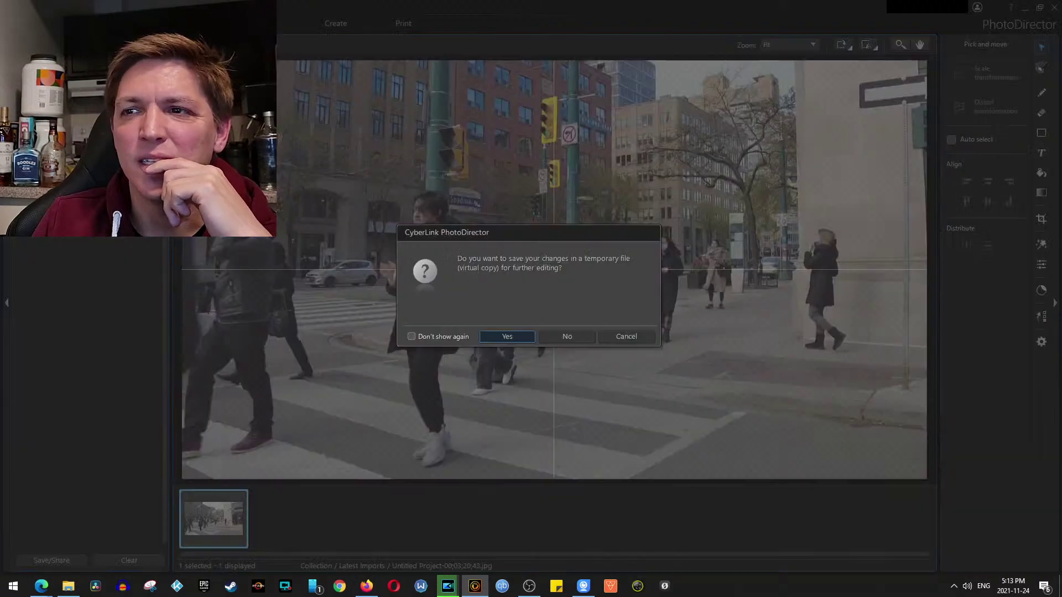
click(507, 336)
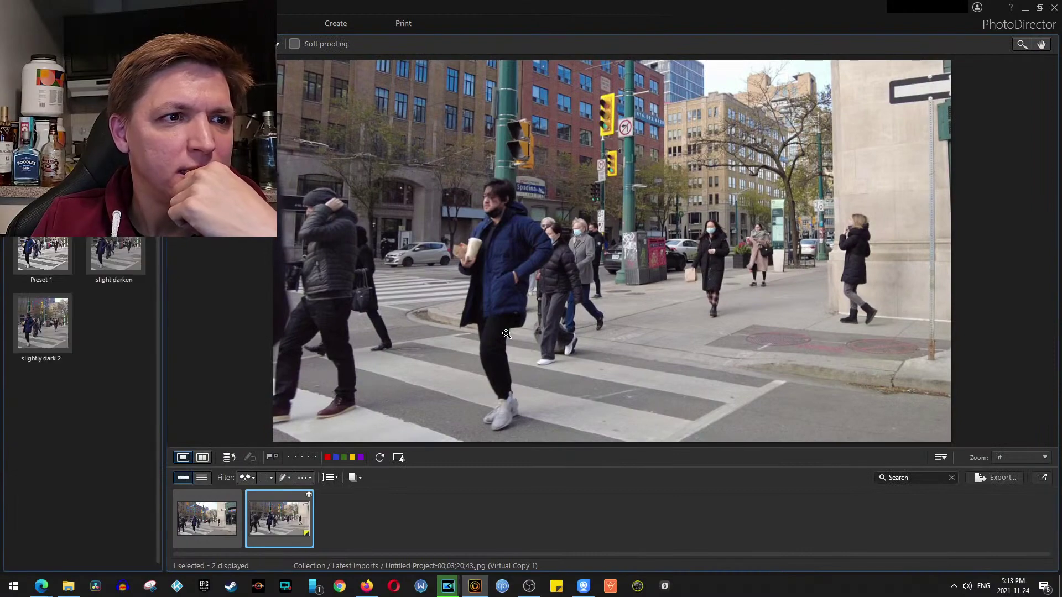
click(45, 239)
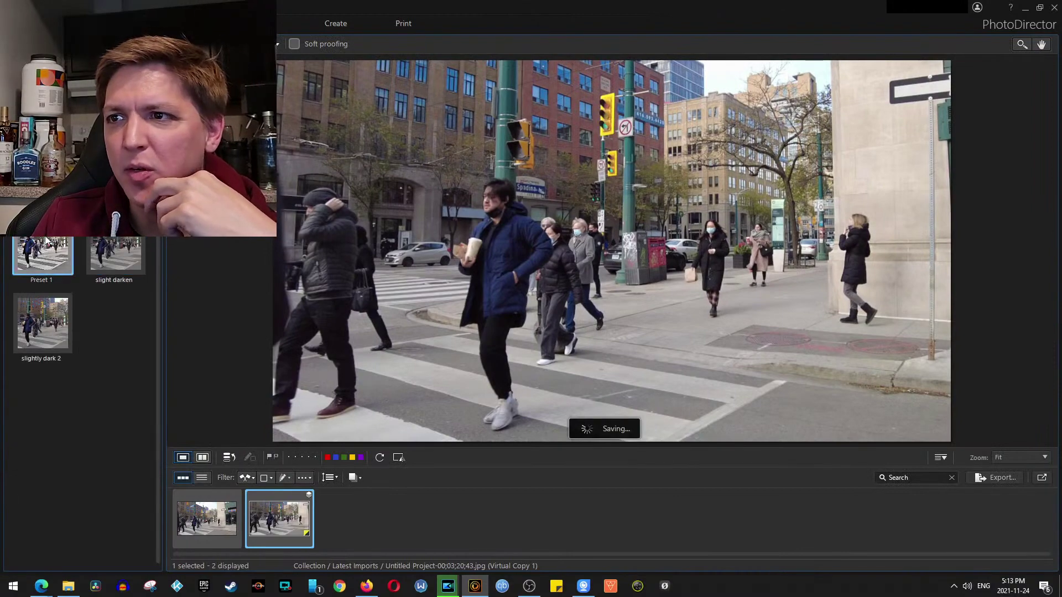
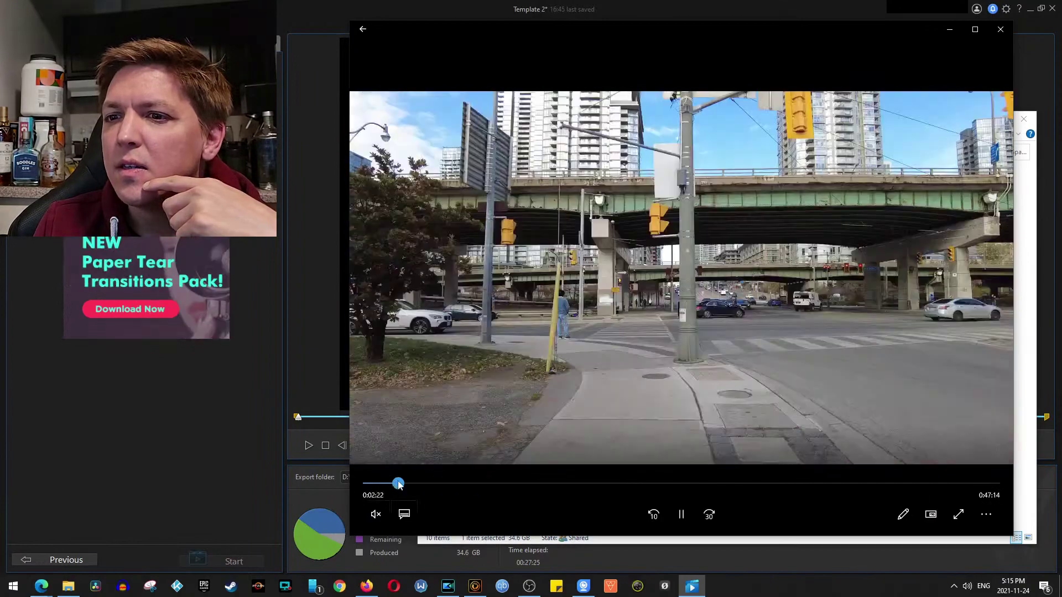
In the video player, scan the Produce video from about 0:02:22 onward and examine the King St W crossing around 0:16:40 to 0:16:52
drag(399, 485, 403, 485)
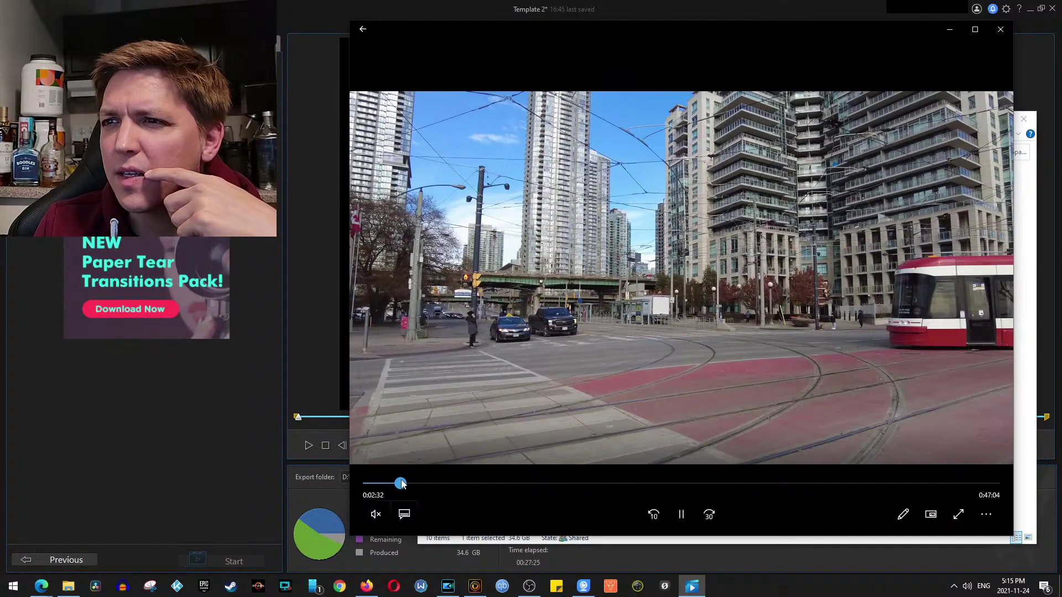
drag(401, 484, 491, 484)
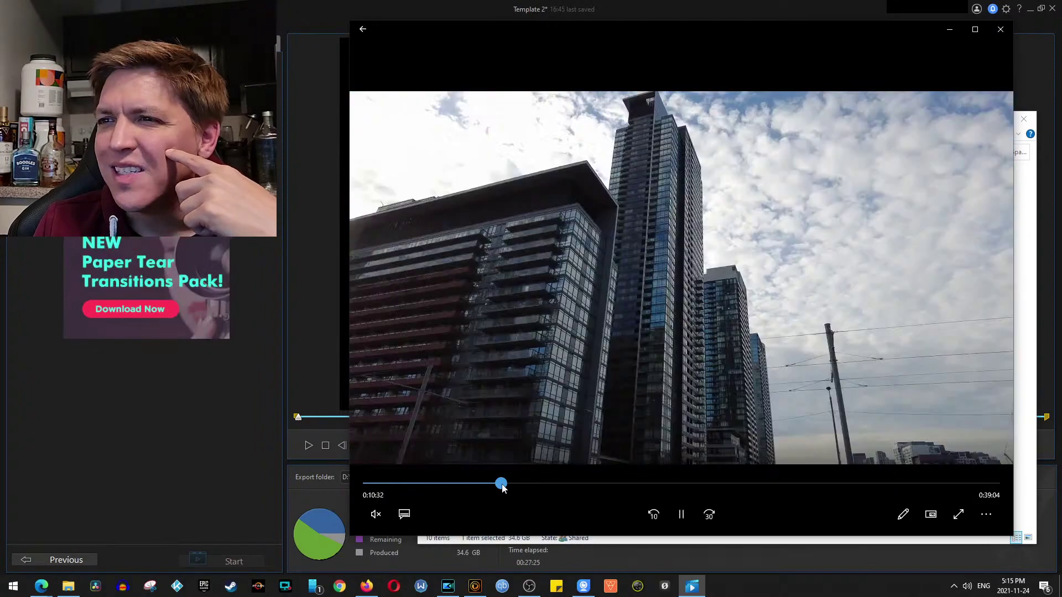
drag(503, 487, 580, 485)
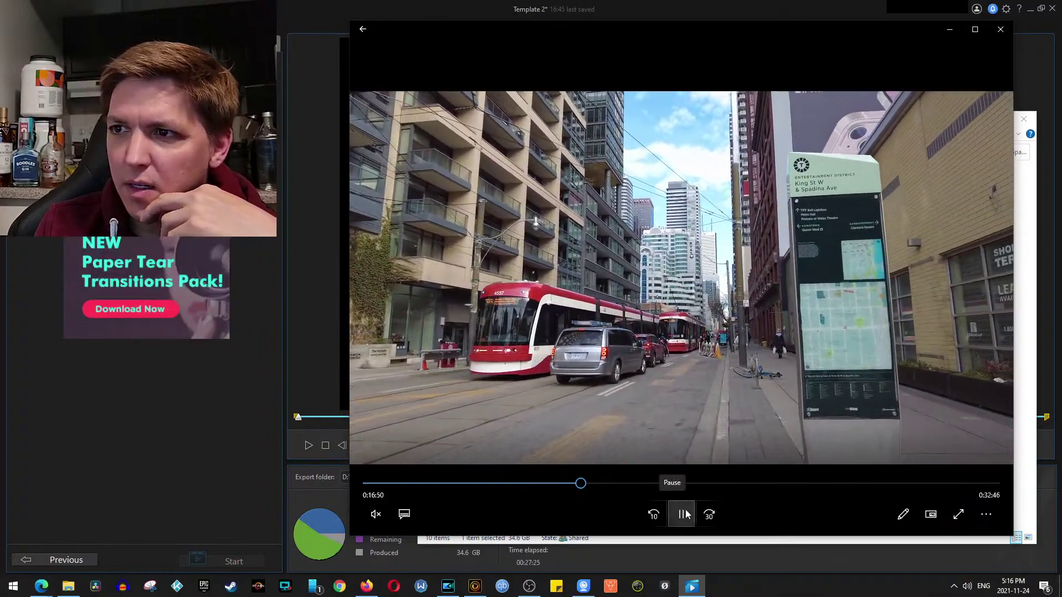
click(683, 514)
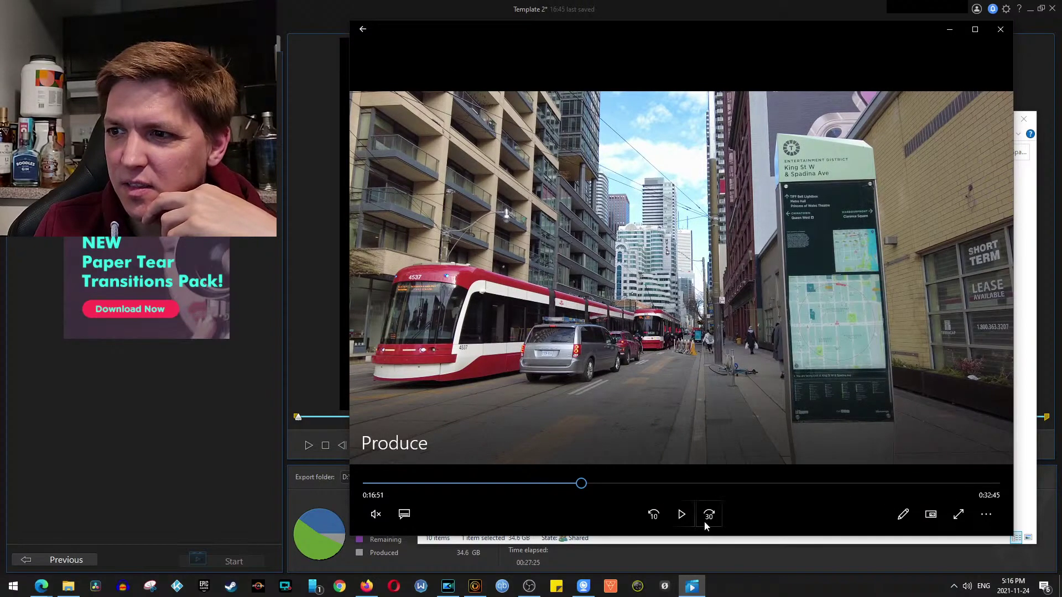
click(682, 514)
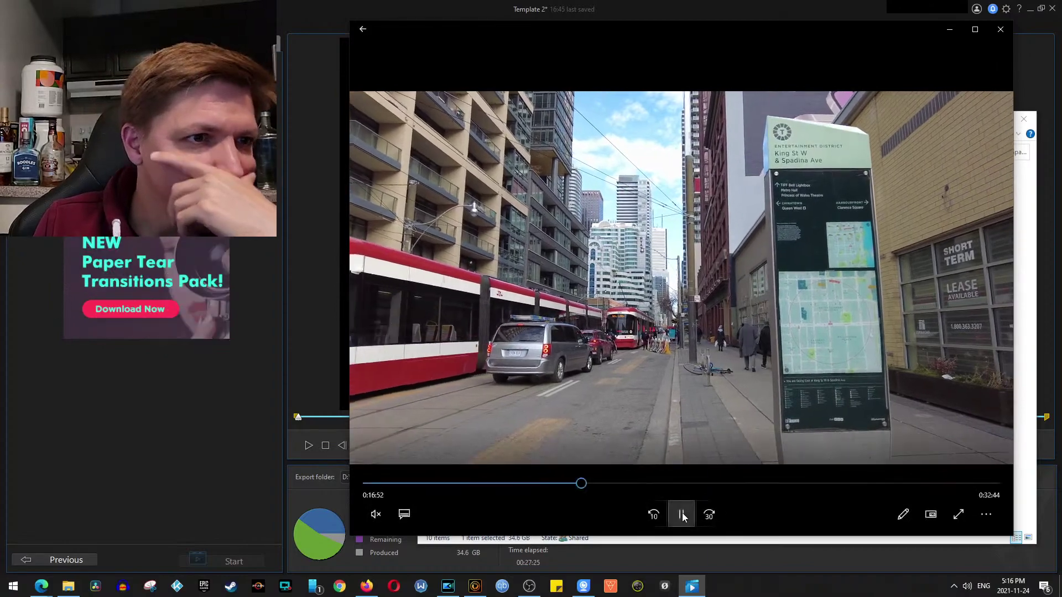
click(653, 514)
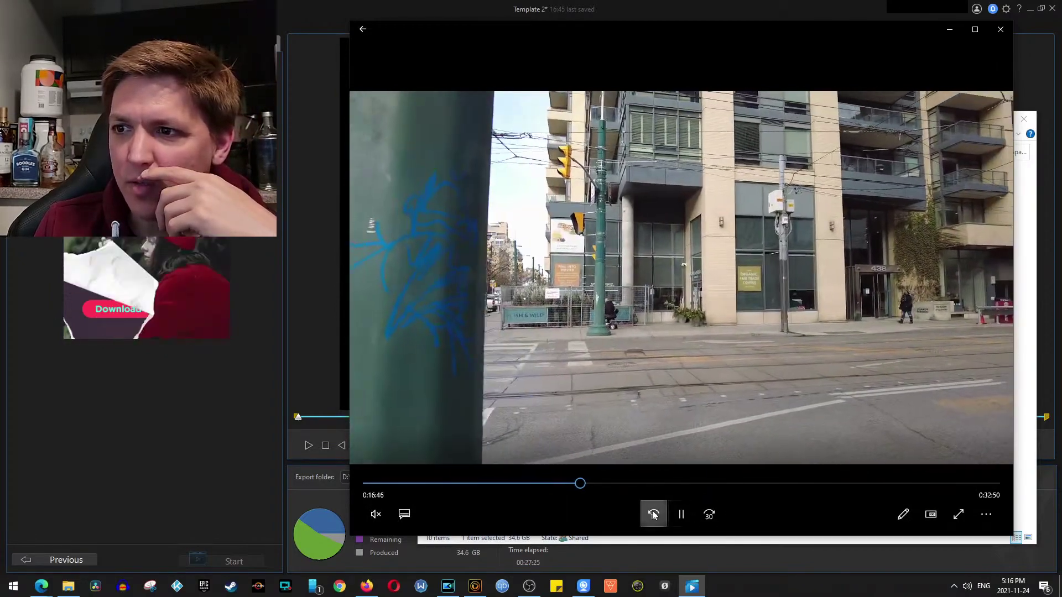
click(653, 514)
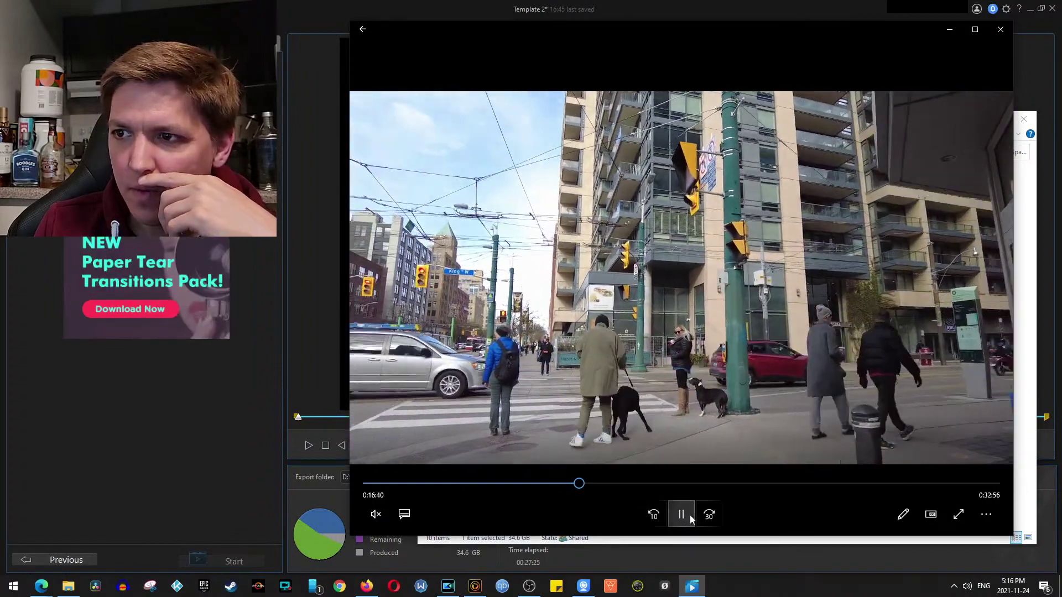
click(689, 515)
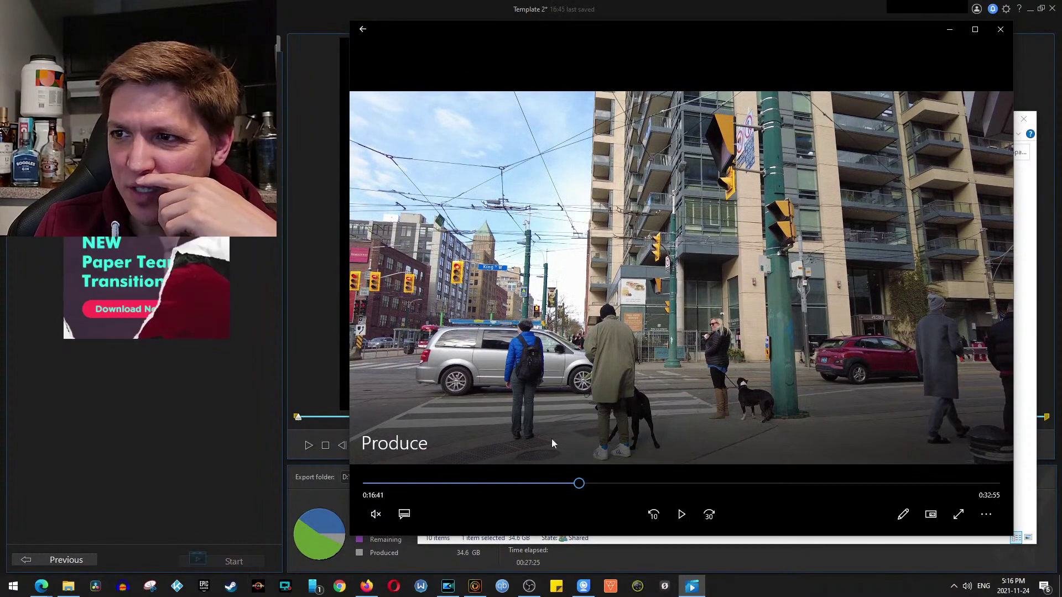
click(681, 514)
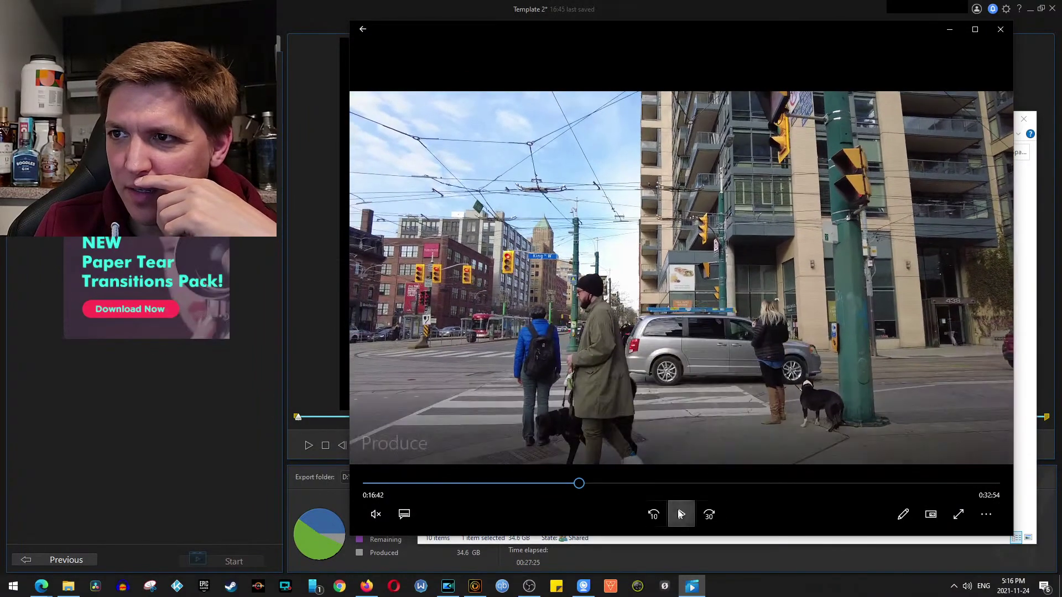
click(681, 514)
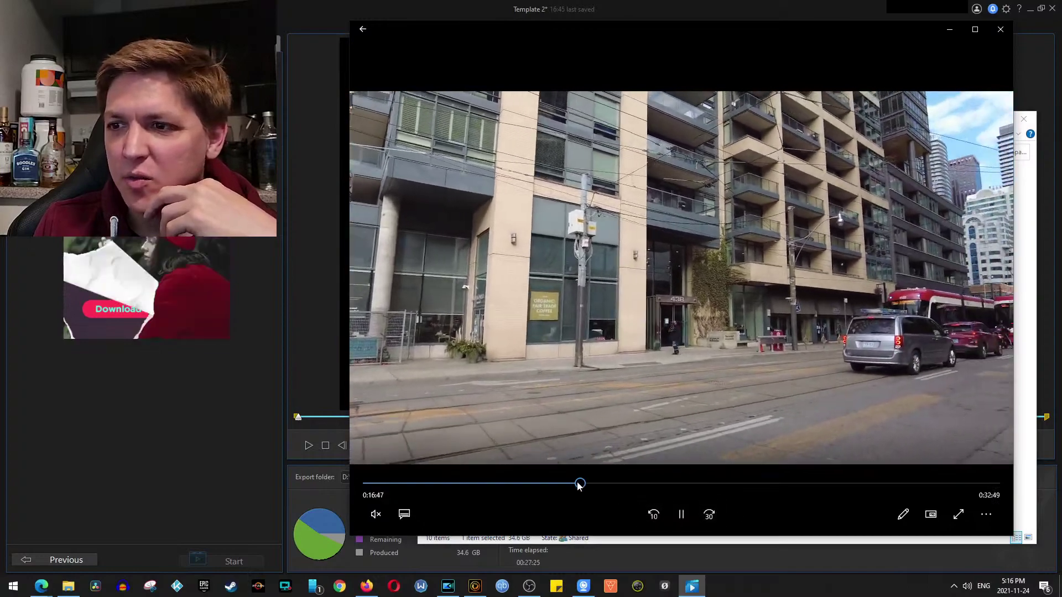
Skip ahead to about 0:18:30 and review the Adelaide St W crossing from about ten seconds earlier
drag(578, 485, 601, 485)
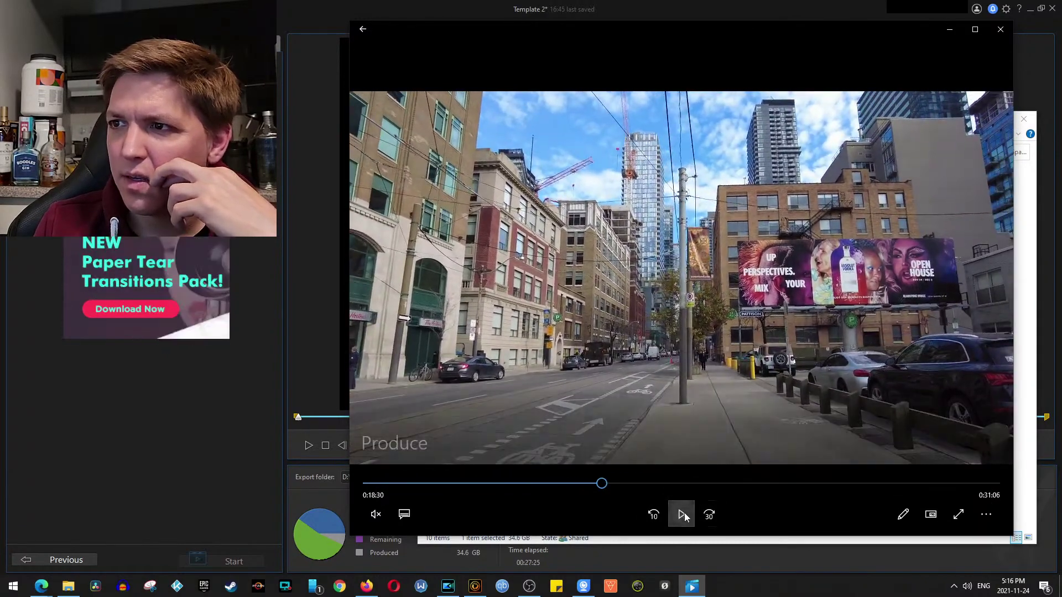
click(682, 516)
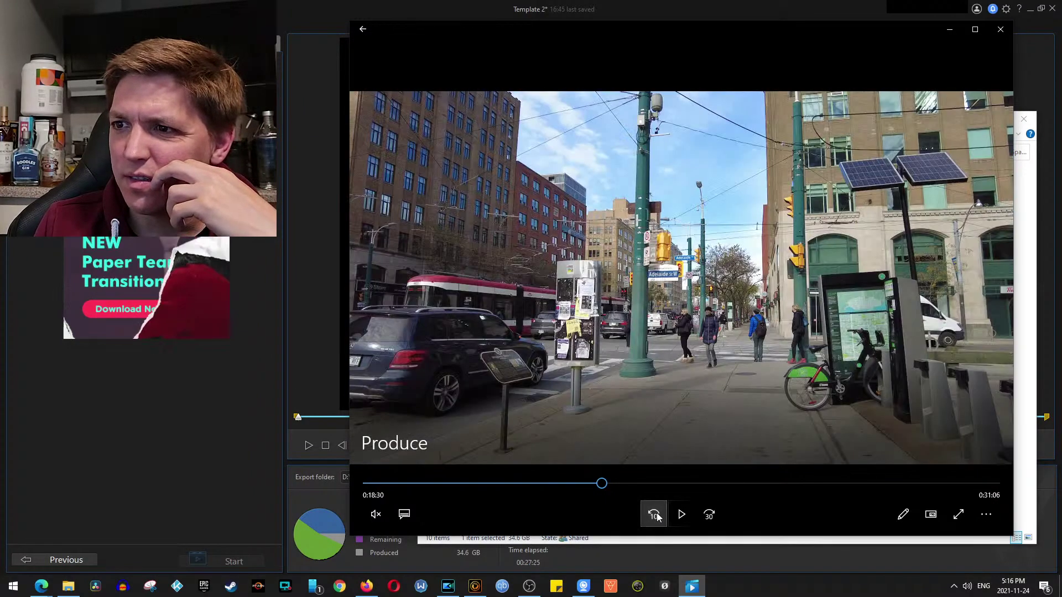
click(683, 517)
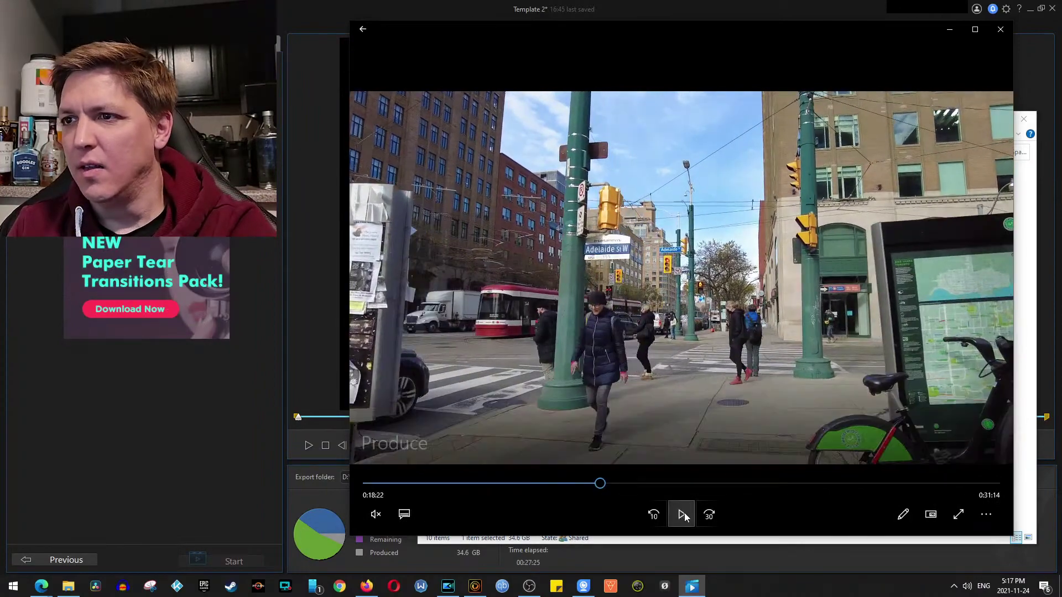
mouse_move(684, 516)
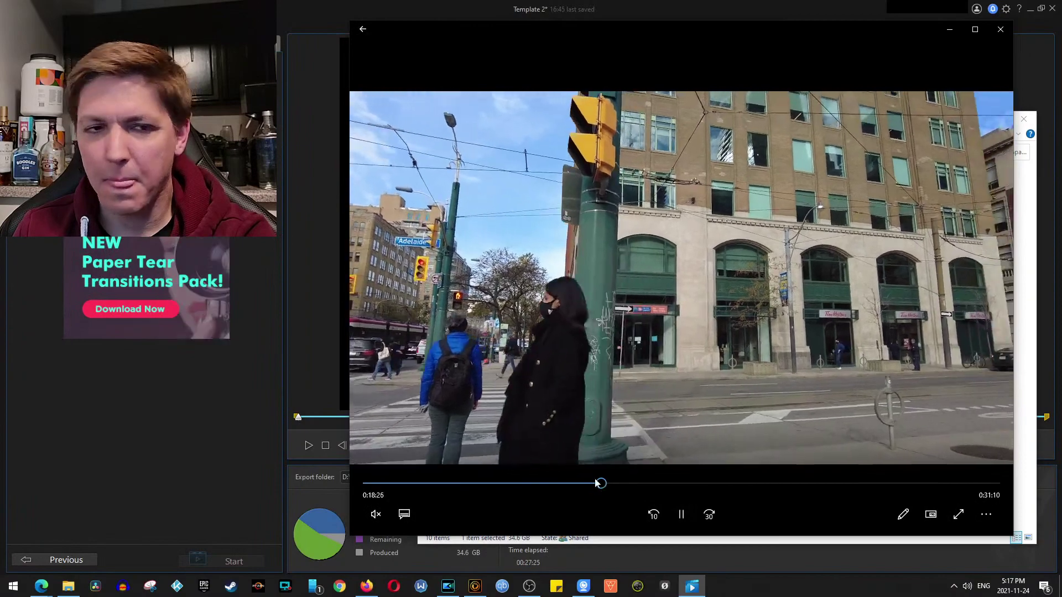
Seek to about 0:28:30, pause on the pedestrians at the Rexall drugstore crossing, and resume playback
click(593, 483)
drag(593, 484, 731, 476)
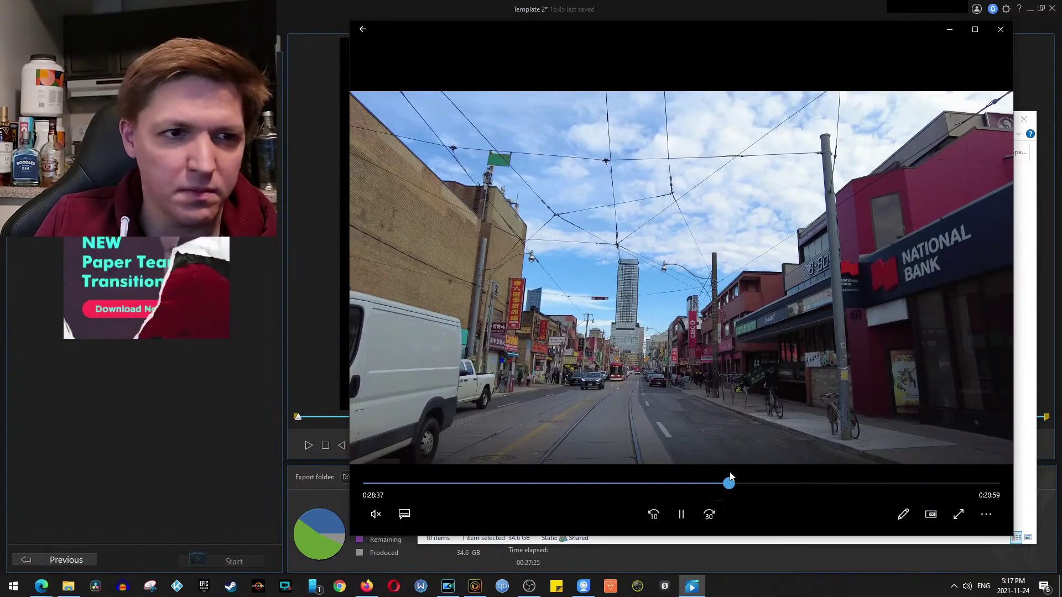
drag(731, 476, 727, 479)
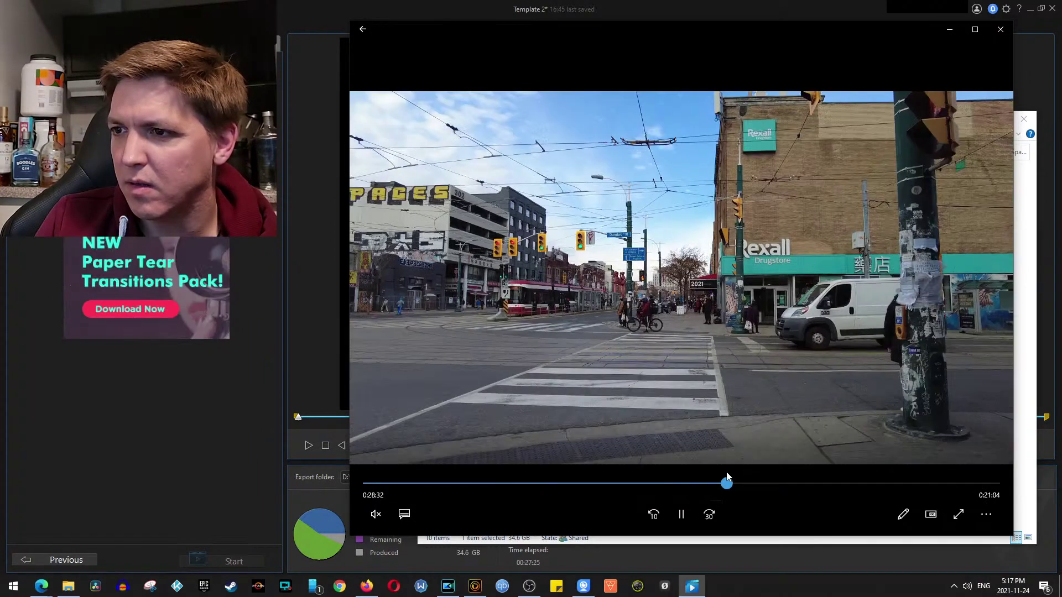
click(653, 514)
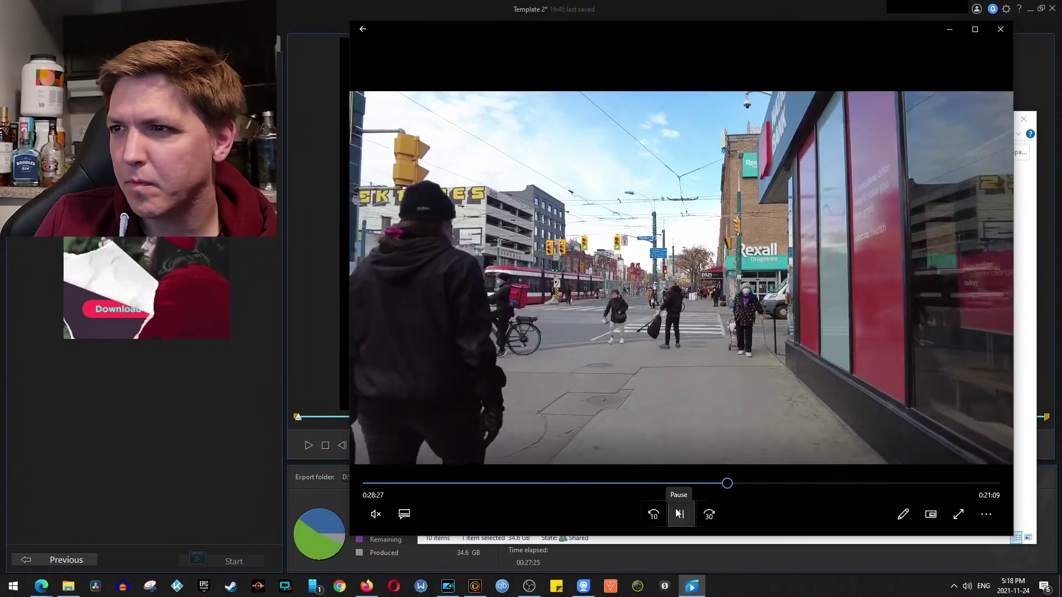
click(678, 514)
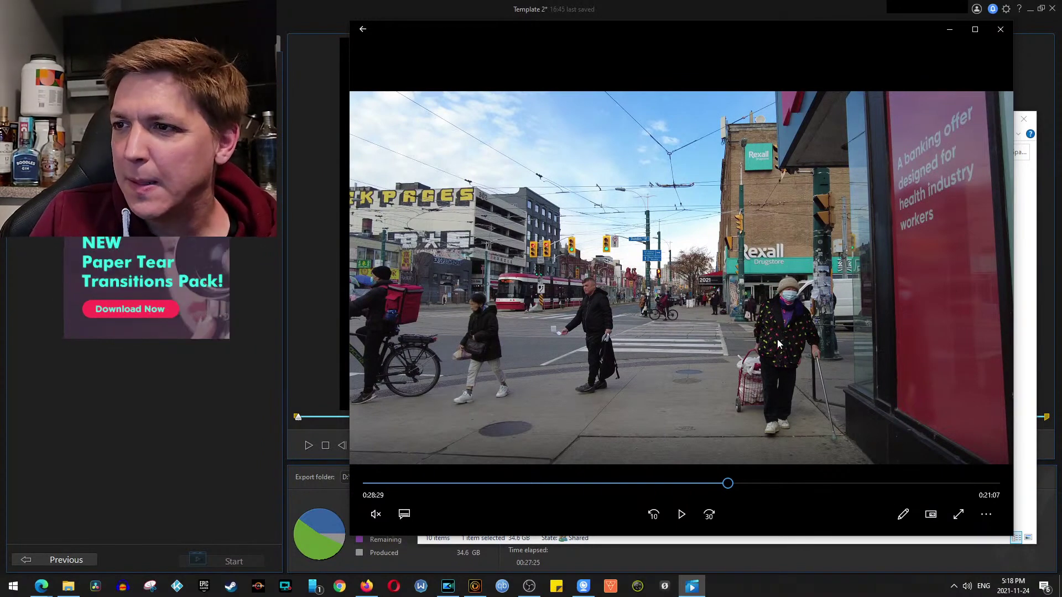
click(690, 529)
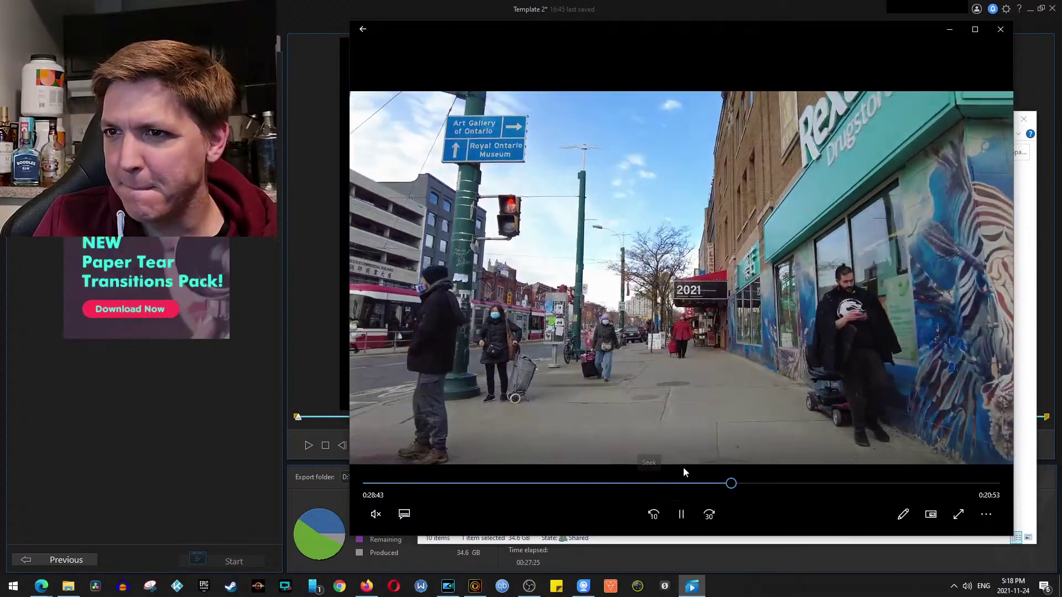
Scan past the Rexall crossing, seek back to about 0:28:36 to replay it, and pause at the Scotiabank intersection at 0:28:53
click(735, 485)
drag(734, 488, 741, 555)
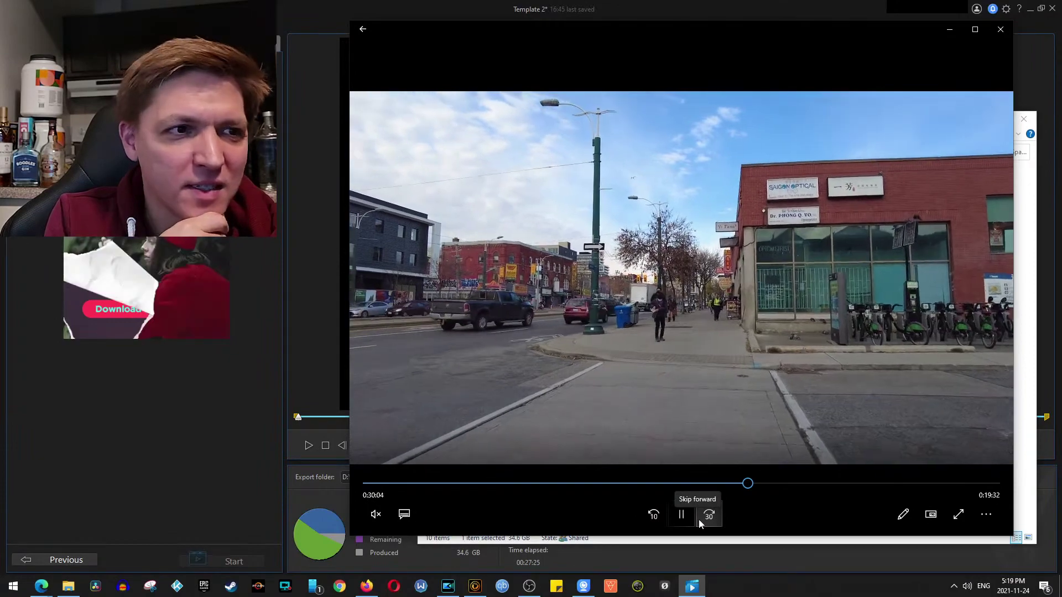
drag(748, 484, 728, 484)
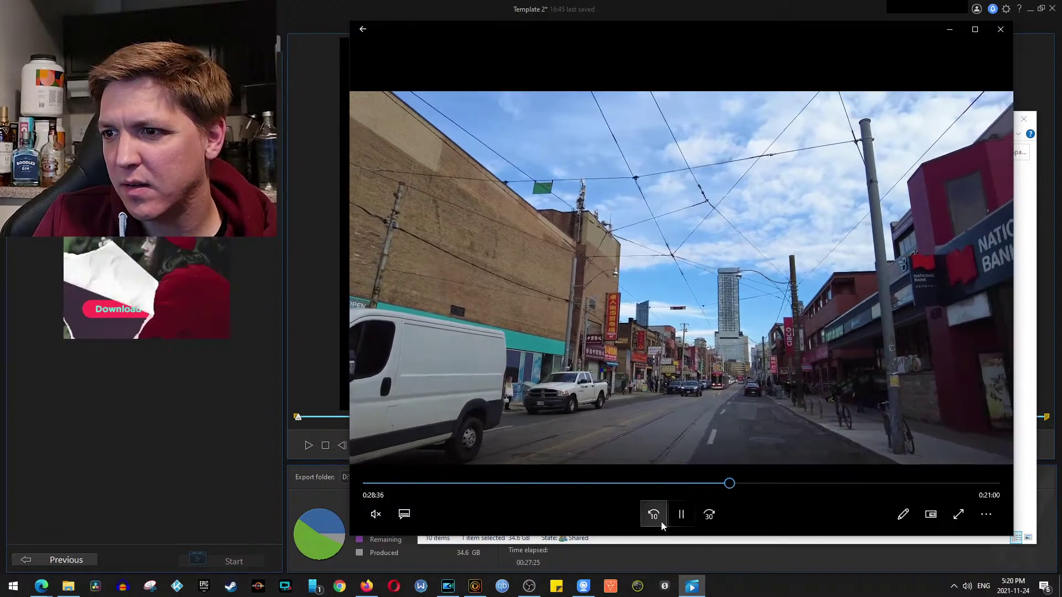
click(659, 521)
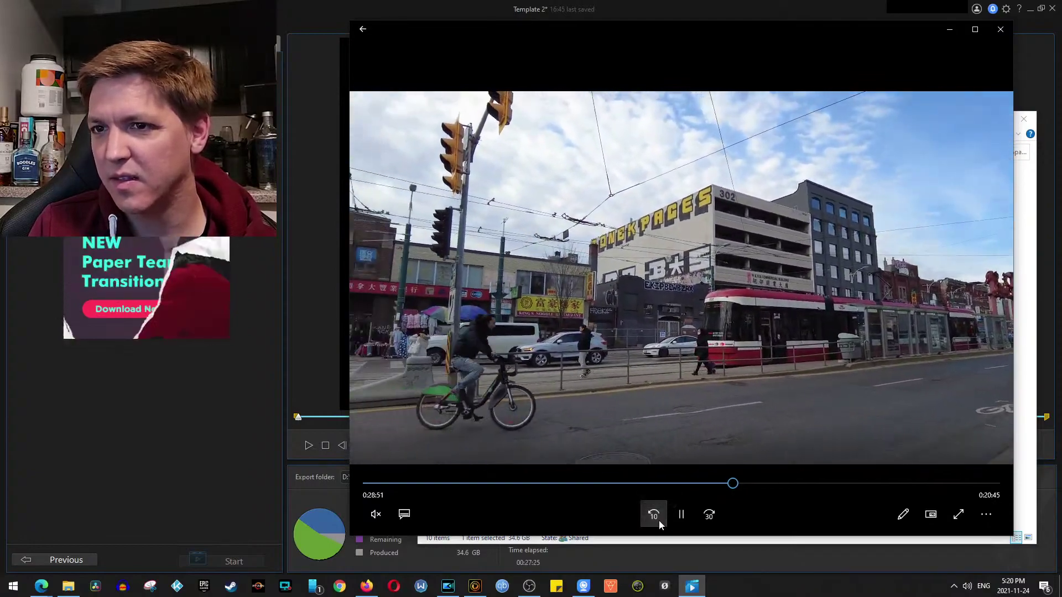
key(space)
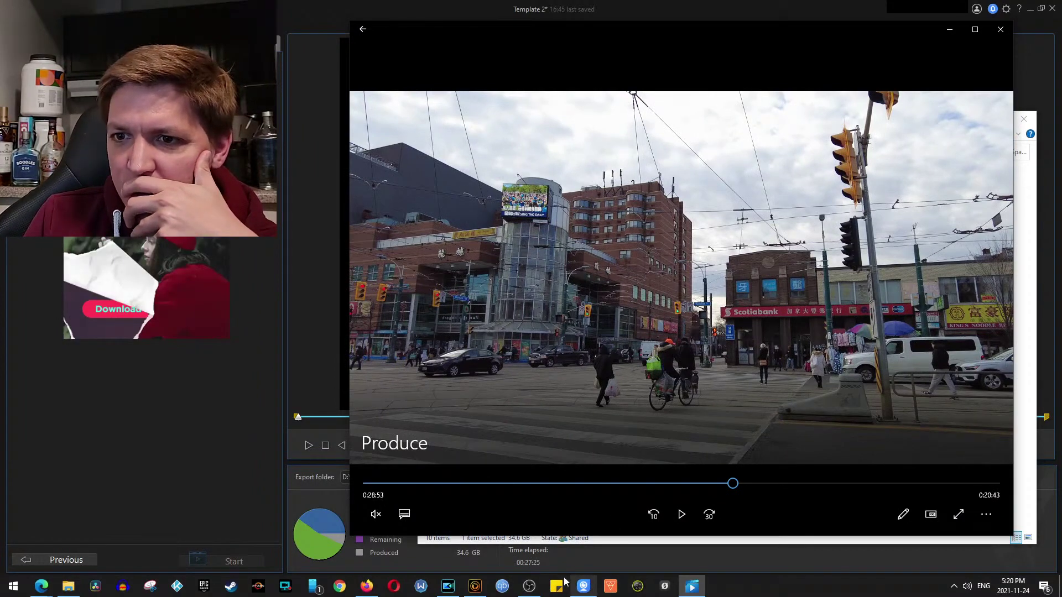
Switch to PowerDirector and compare the Produce.mp4 preview at 00;28;53;15 with the Scotiabank intersection frame paused in the video player
click(448, 586)
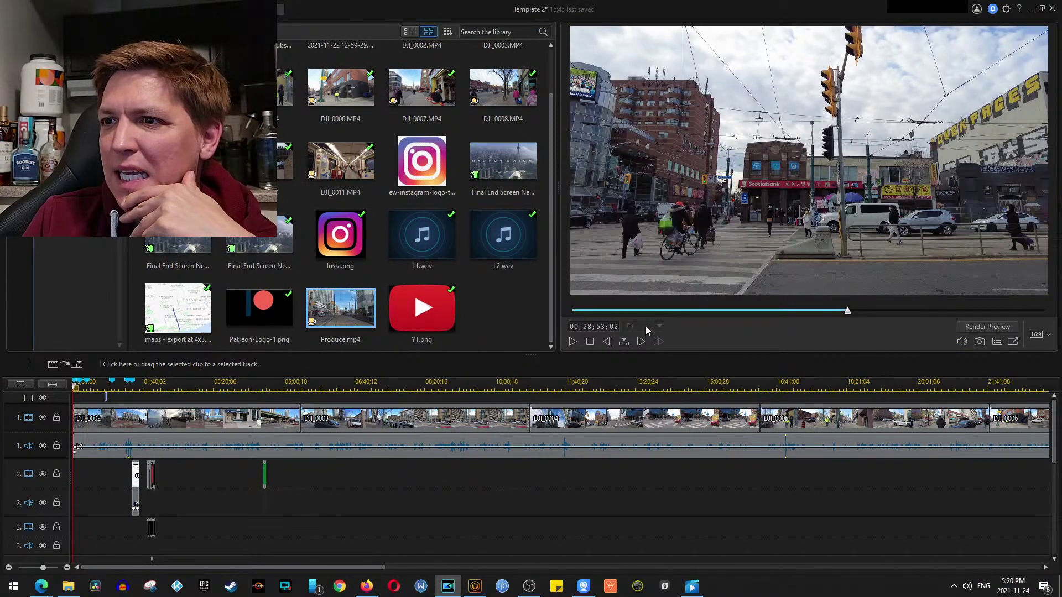
click(691, 587)
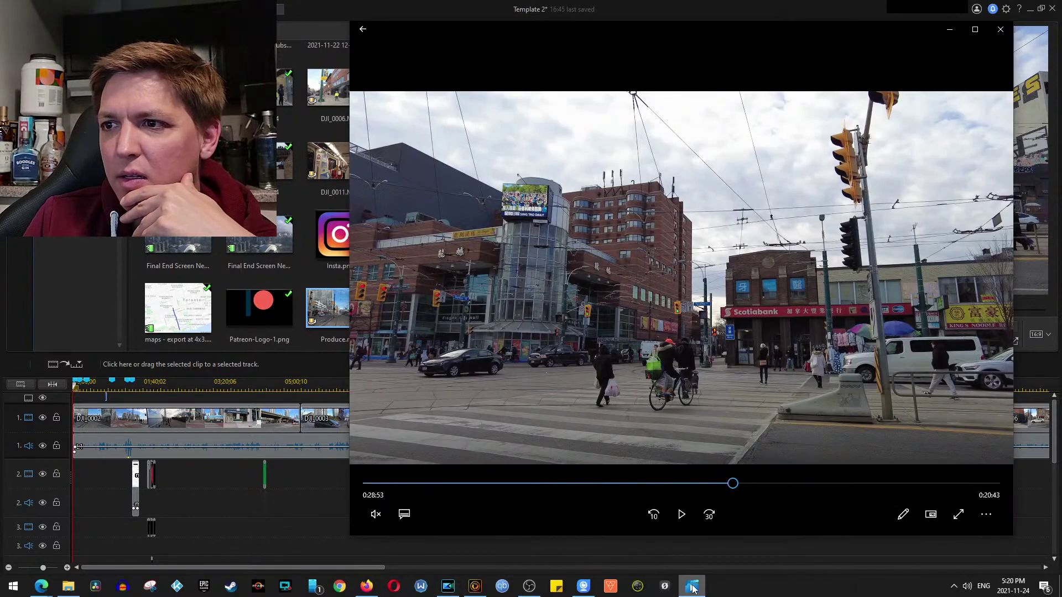
click(692, 587)
click(691, 587)
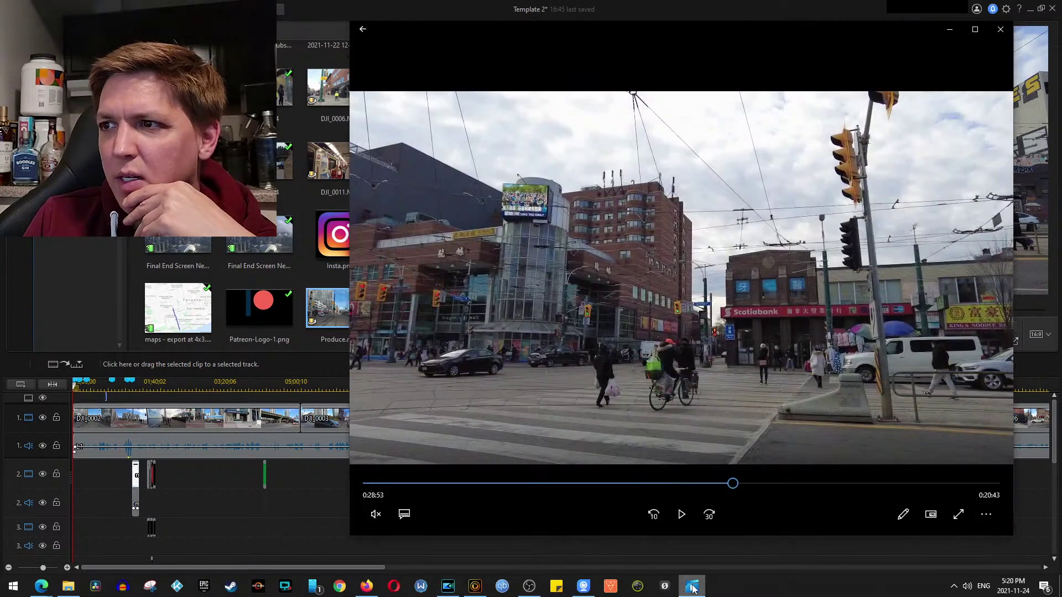
click(691, 588)
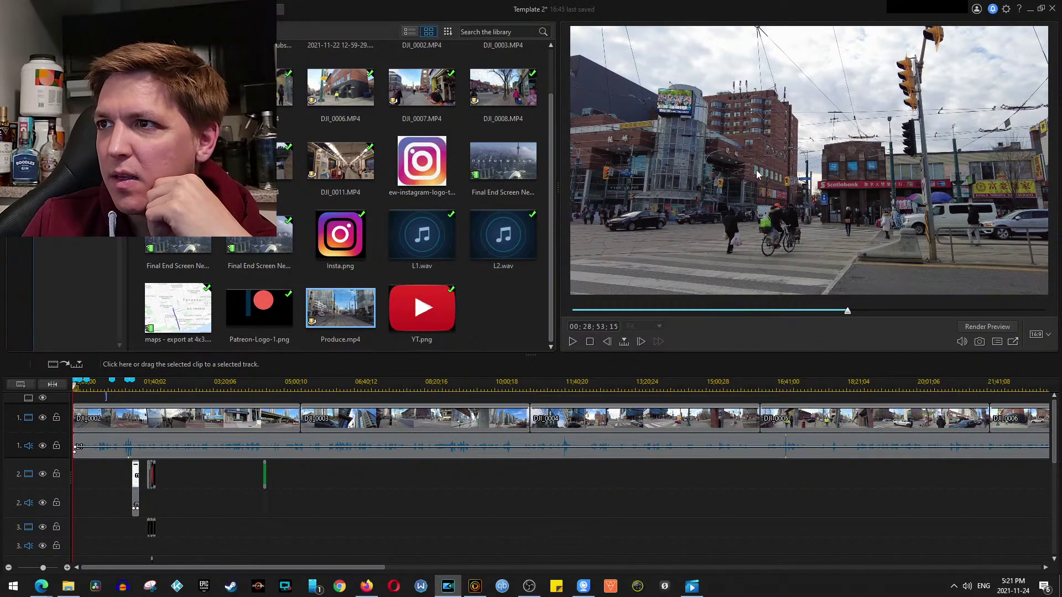
Switch the PowerDirector preview from the library clip to the timeline and choose a preview quality level
right_click(829, 166)
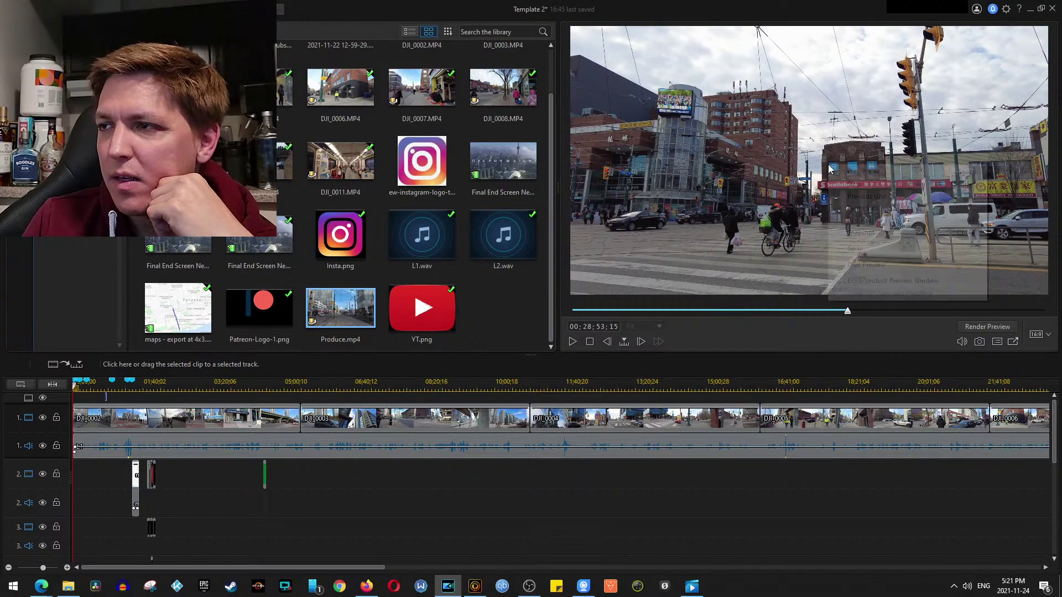
click(794, 540)
right_click(757, 196)
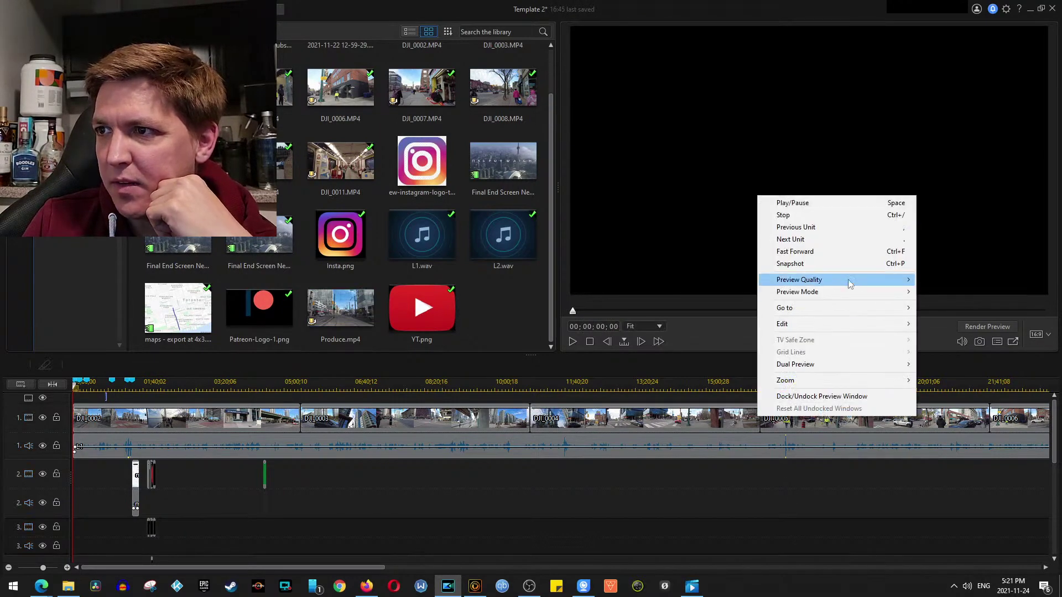
mouse_move(850, 282)
click(950, 280)
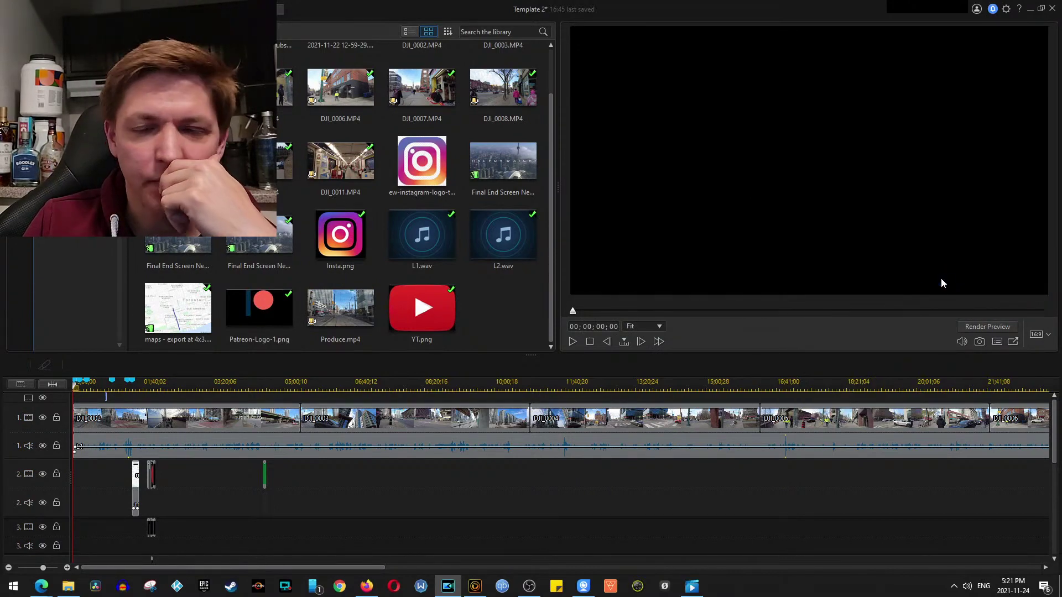
Recheck the paused frame in the video player and move the timeline position to 00;28;53;15
click(696, 589)
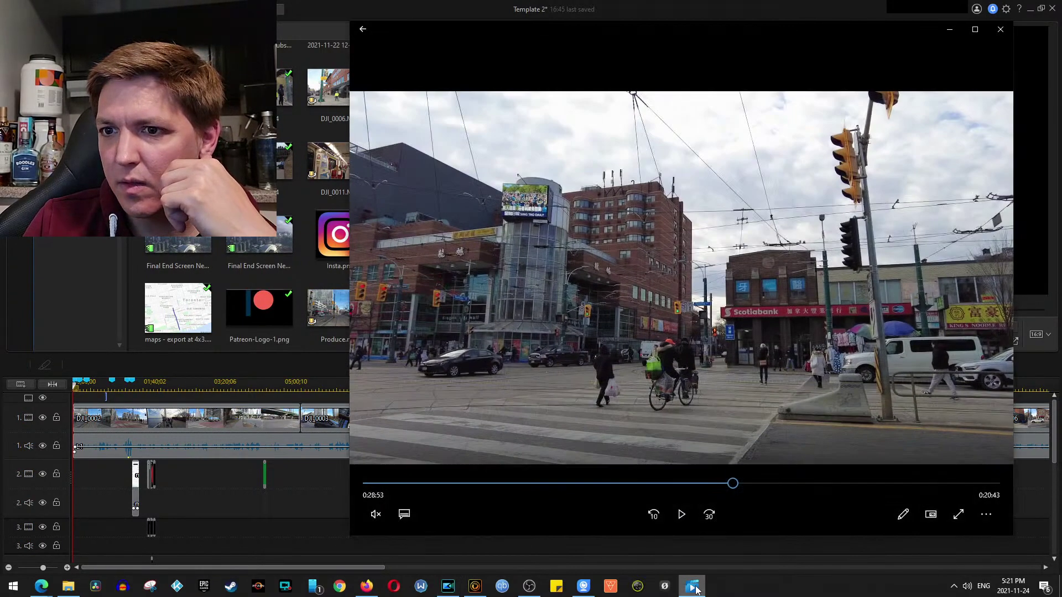
click(696, 589)
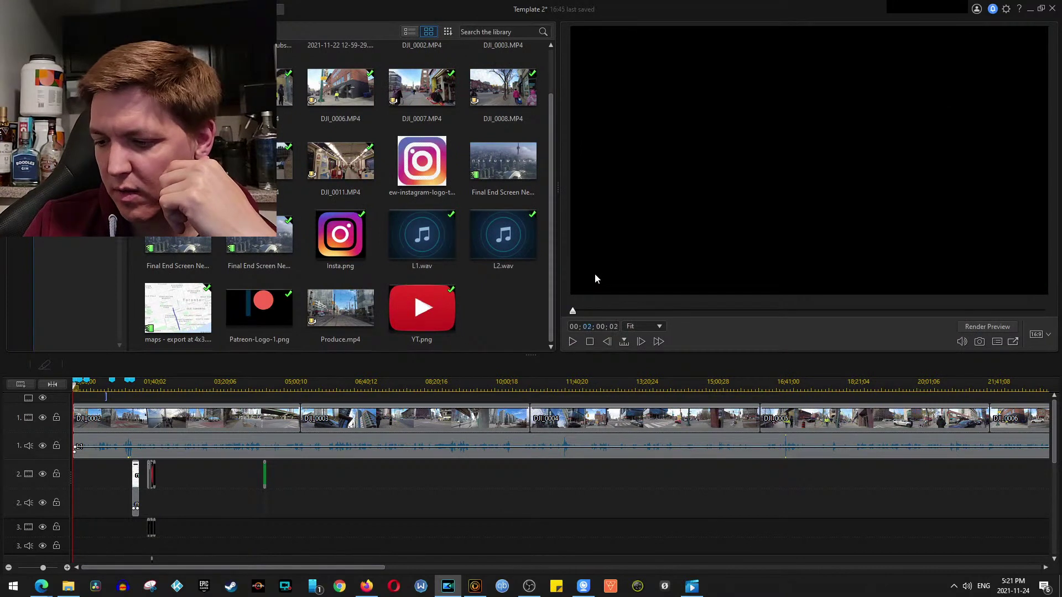
text(285315)
key(Return)
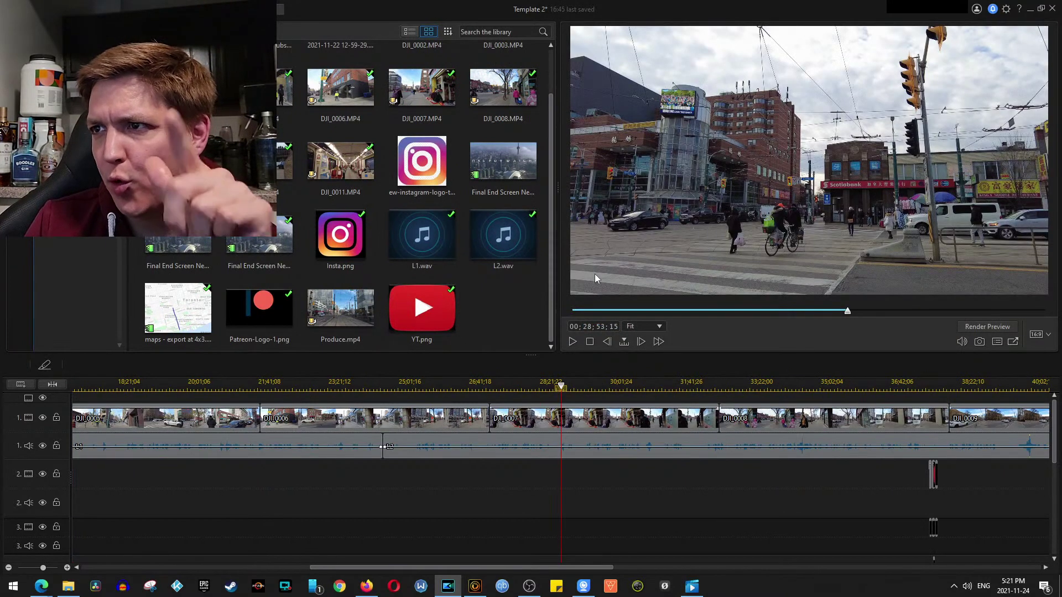
Save a snapshot of the current frame as 1 in the Thumbnails folder of 1065 - Spadina & College
click(977, 342)
click(539, 175)
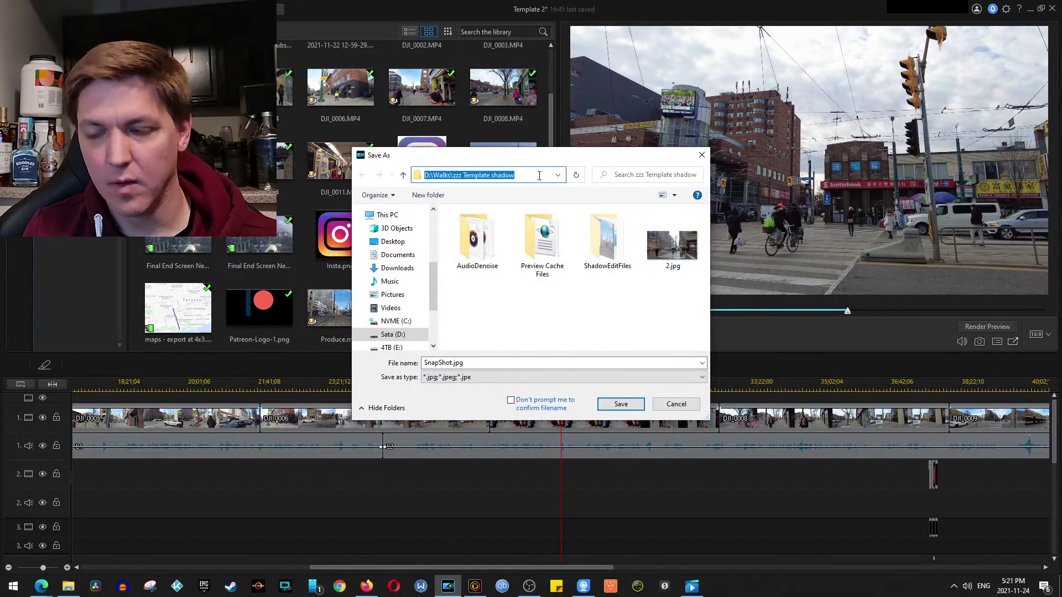
key(Return)
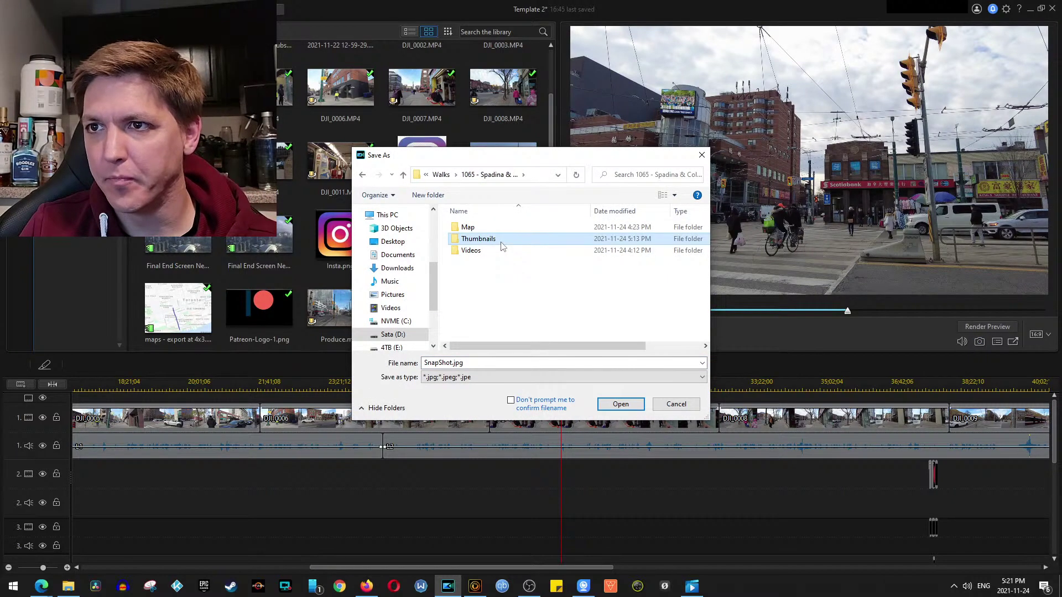
double_click(497, 240)
text(1)
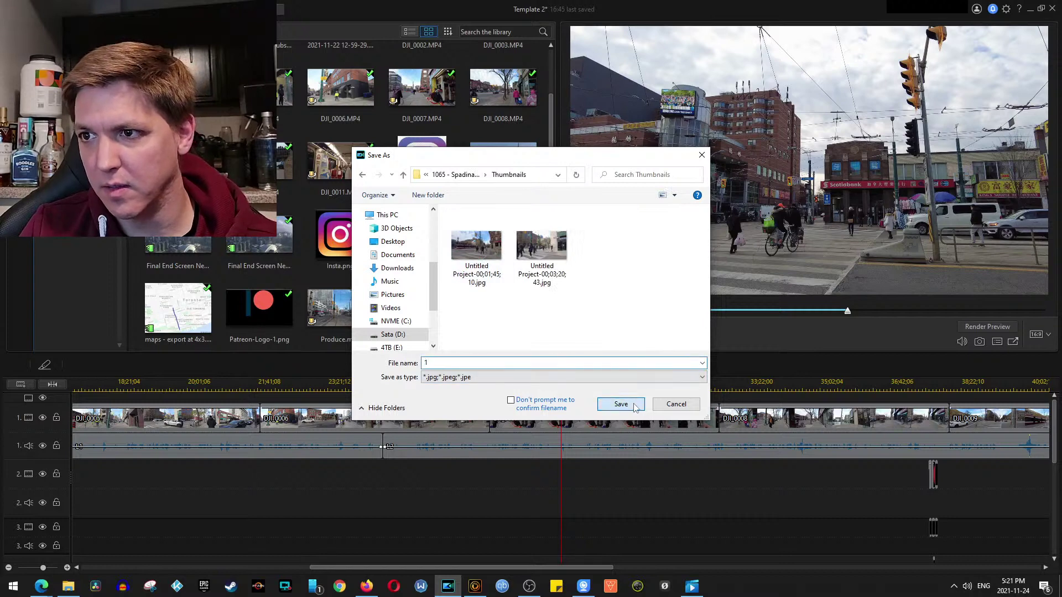
click(621, 403)
Open 1.jpg from the Thumbnails folder in Photos, inspect it at full window size, and close it
click(68, 586)
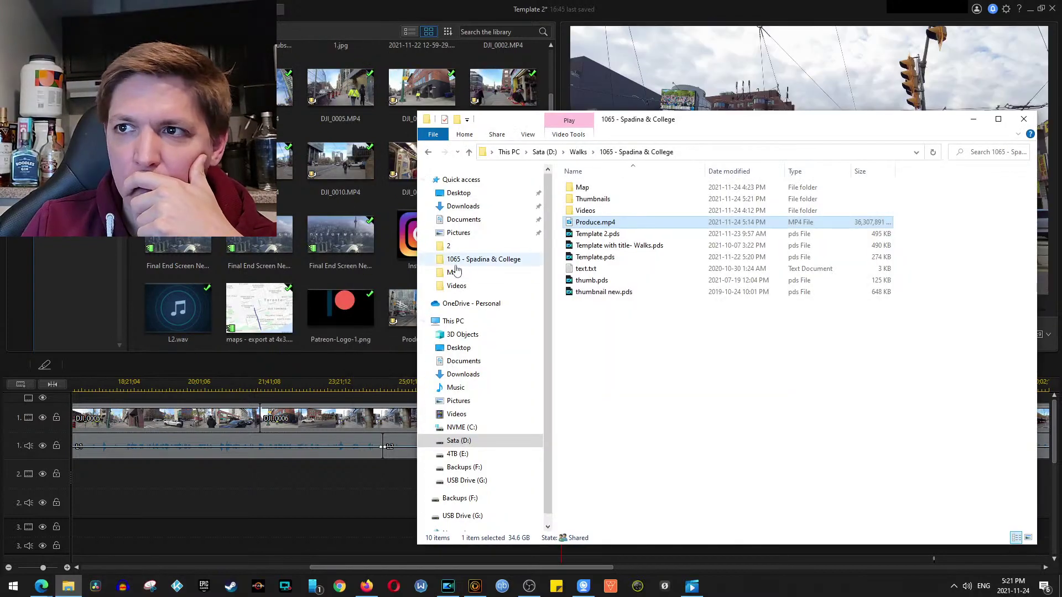
double_click(622, 199)
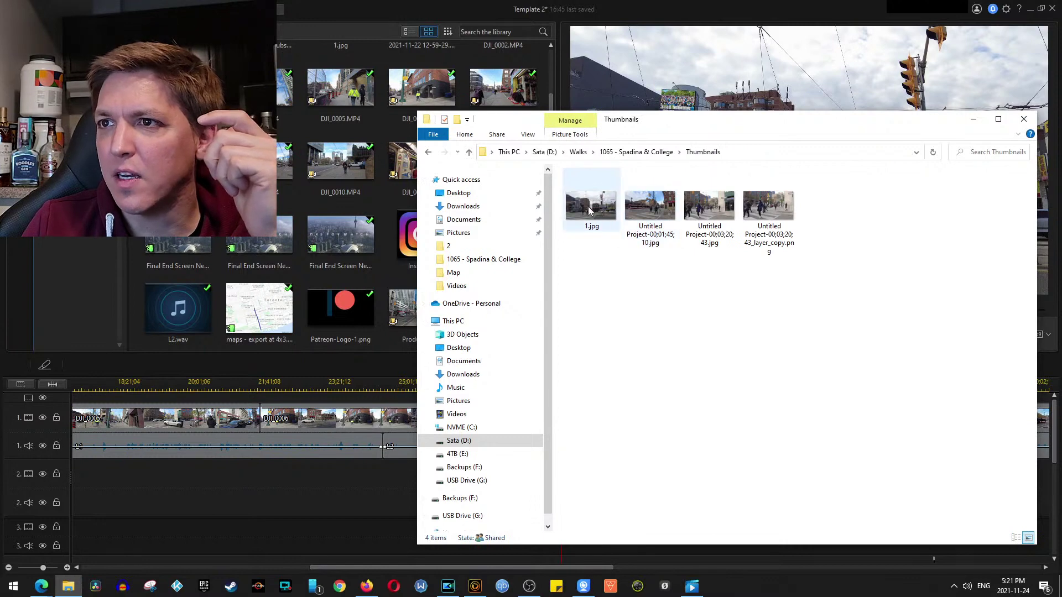
double_click(589, 209)
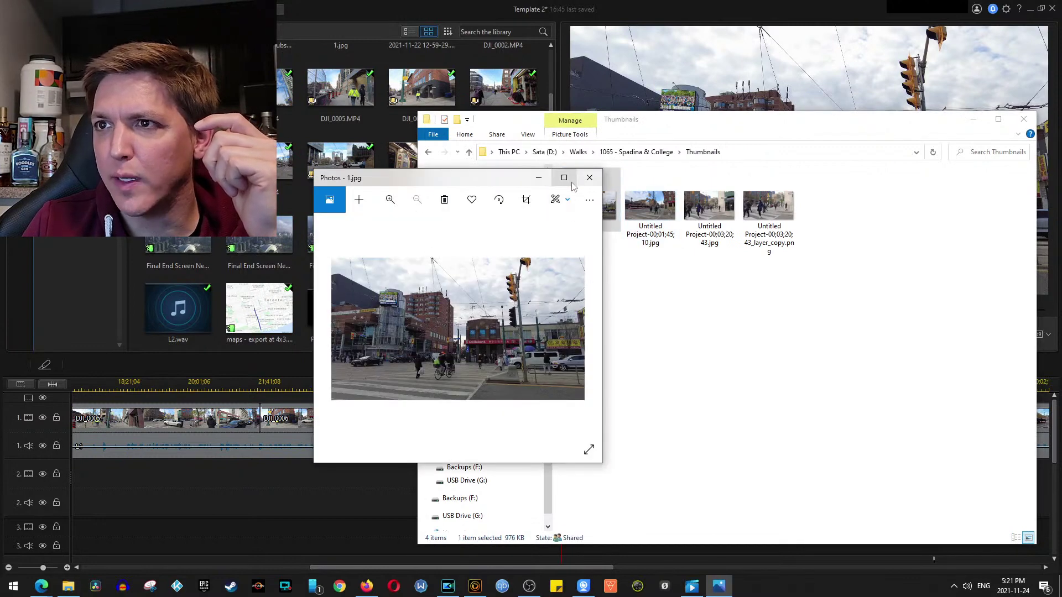
click(569, 180)
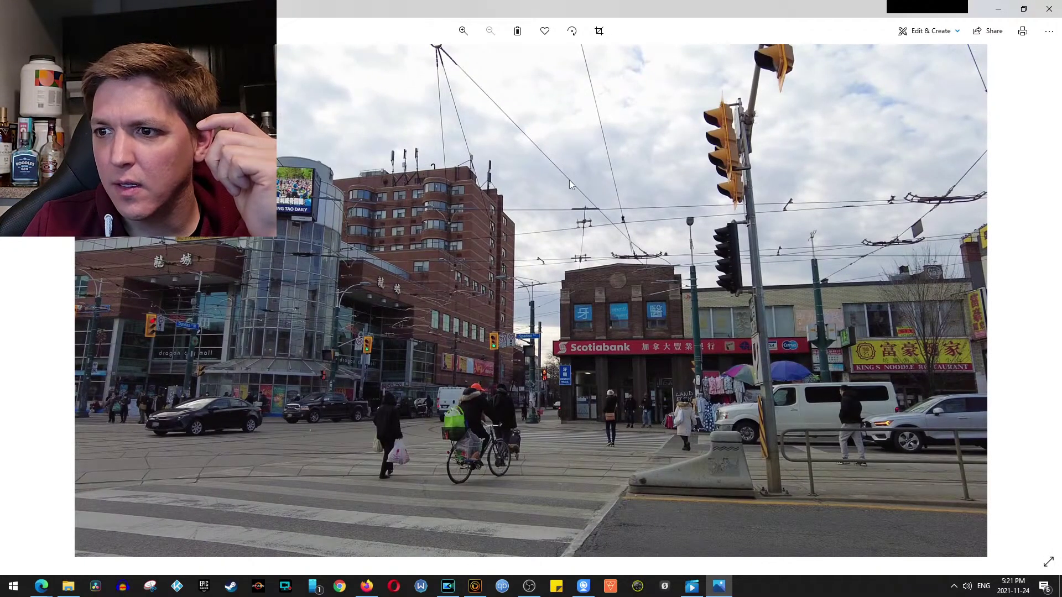
click(1049, 9)
Open 1.jpg with CyberLink PhotoDirector 365 and apply Preset 1 to it
right_click(608, 223)
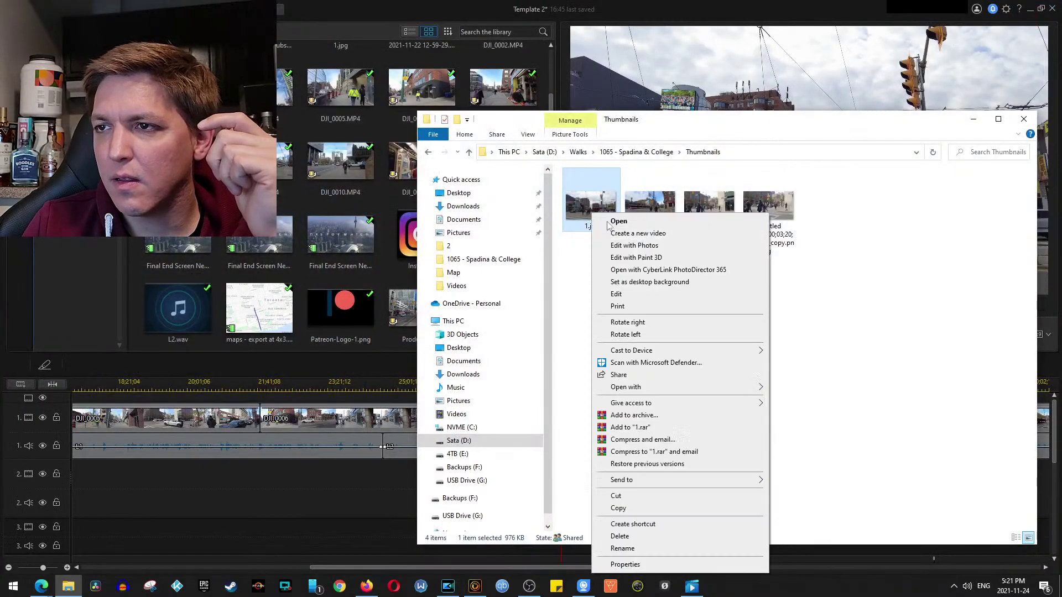
click(667, 272)
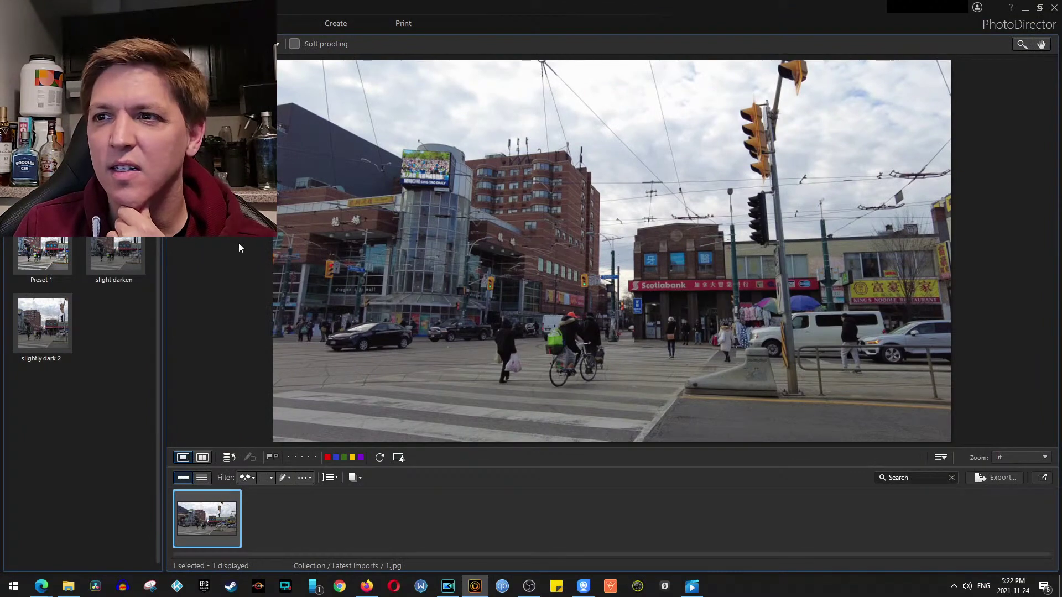
click(46, 247)
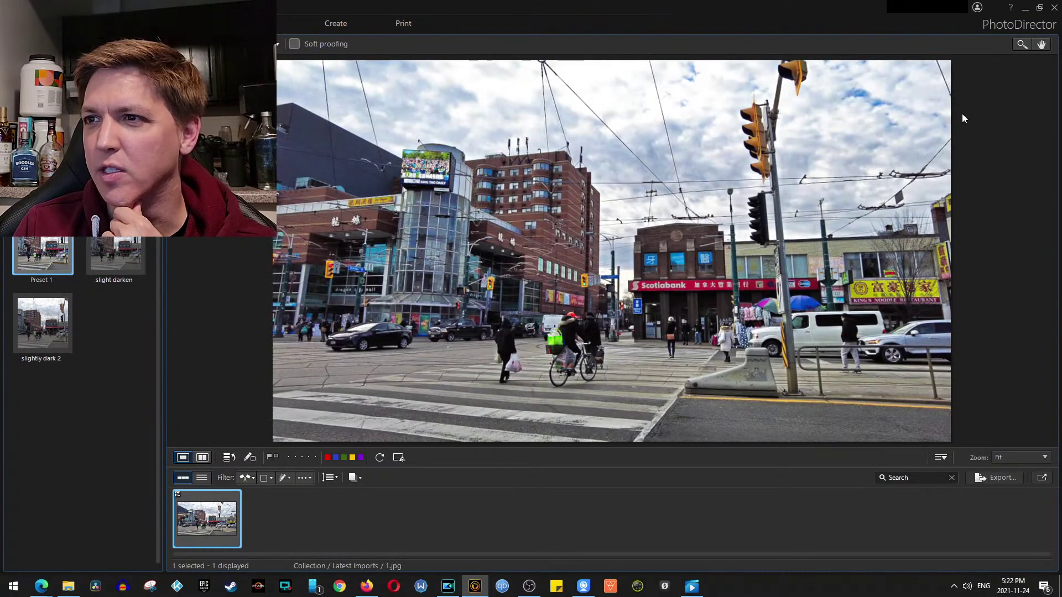
Crop 1.jpg at its original aspect ratio around the cyclists, the crosswalk and the Scotiabank building
click(271, 23)
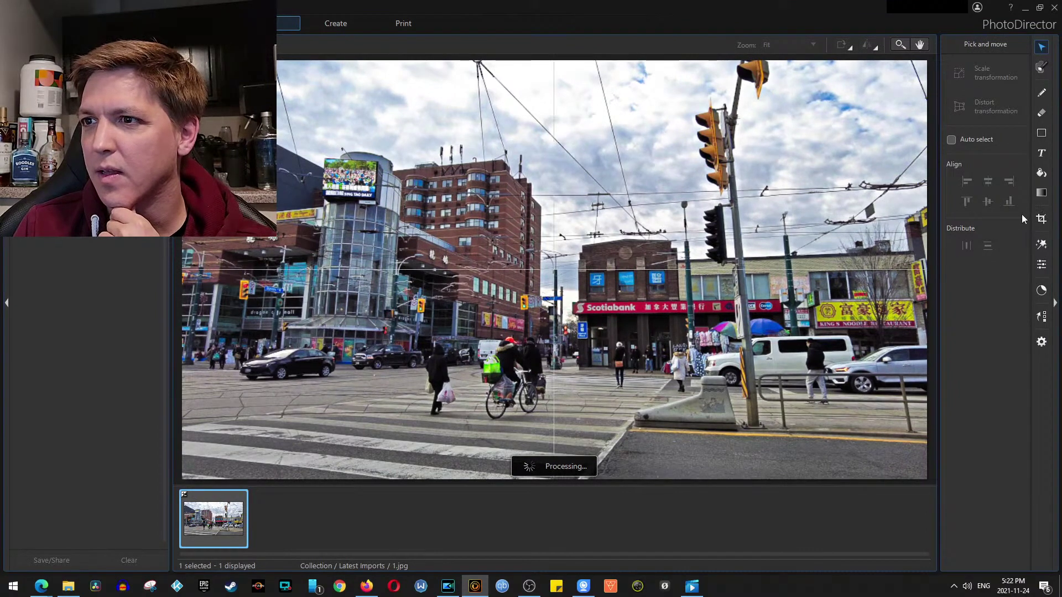
click(1041, 219)
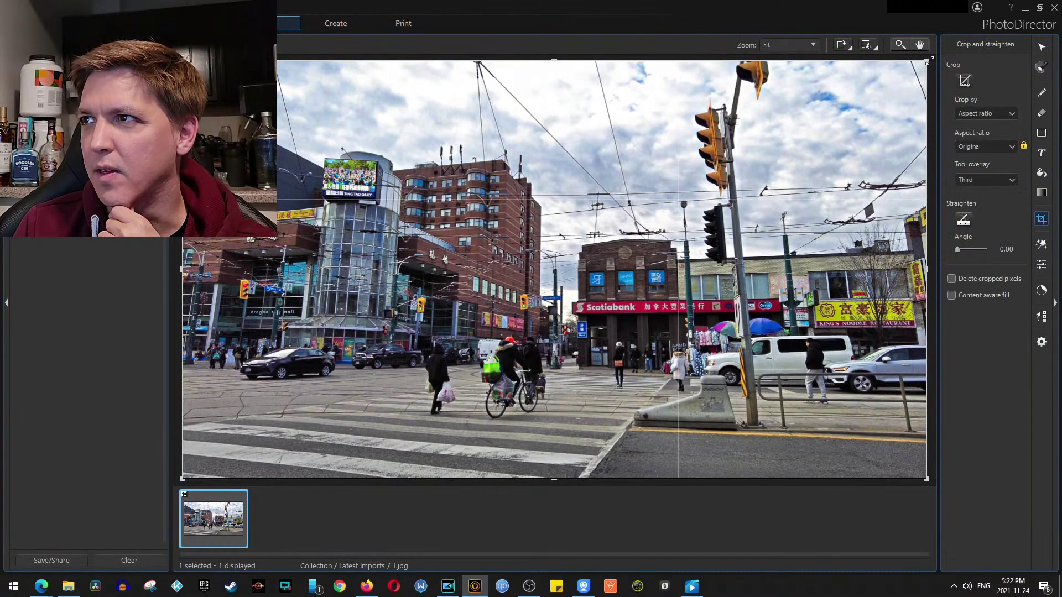
drag(927, 61, 698, 190)
drag(537, 268, 635, 242)
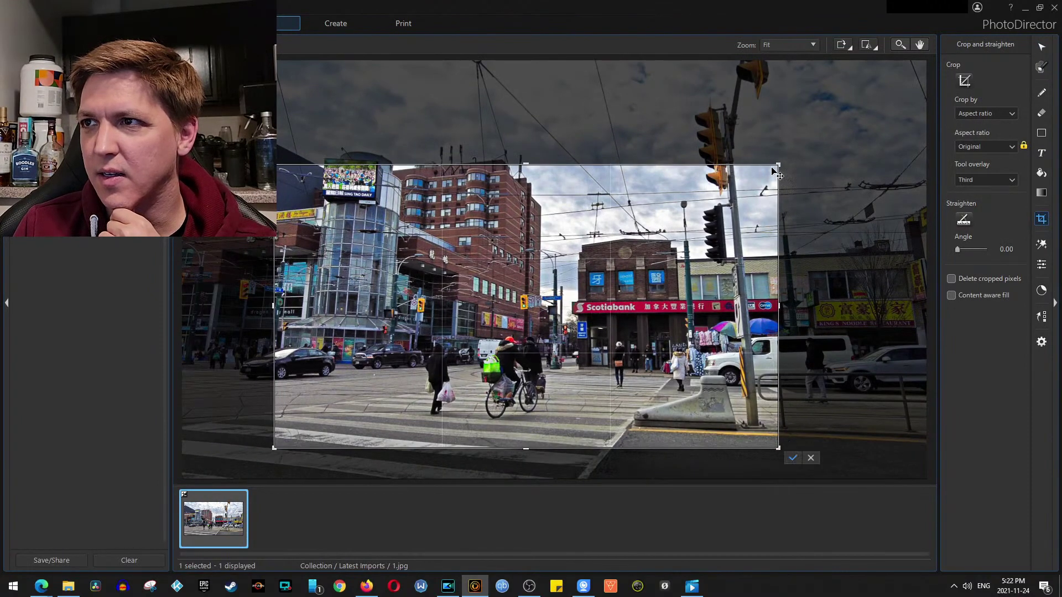
click(793, 457)
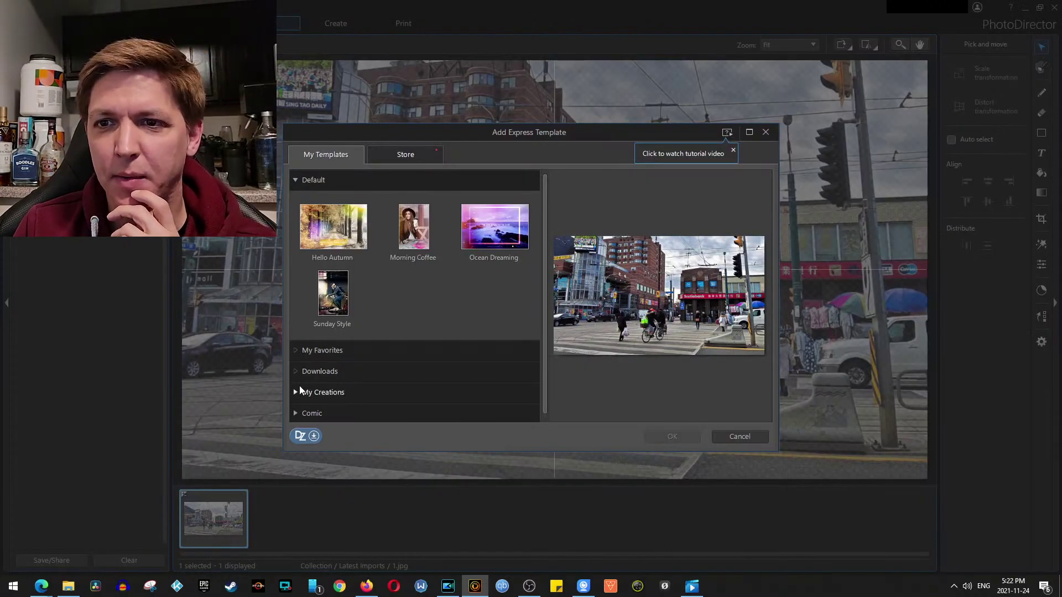
Compare the Bold title and B&W Neuve MTL express templates in My Creations and add Bold title to the photo
click(298, 390)
scroll(423, 348, up, 1)
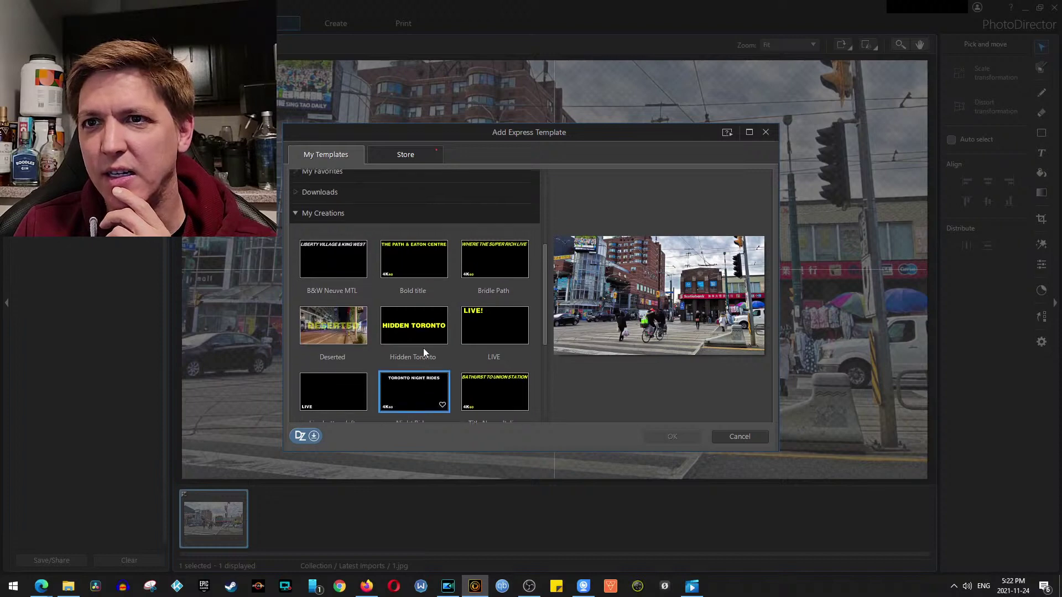
scroll(423, 348, up, 2)
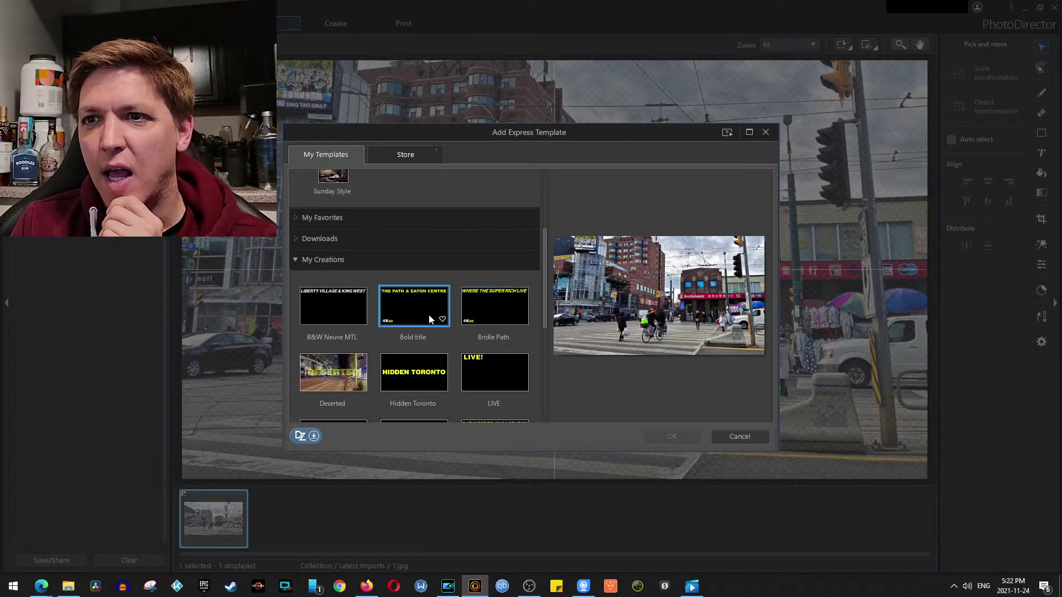
click(427, 315)
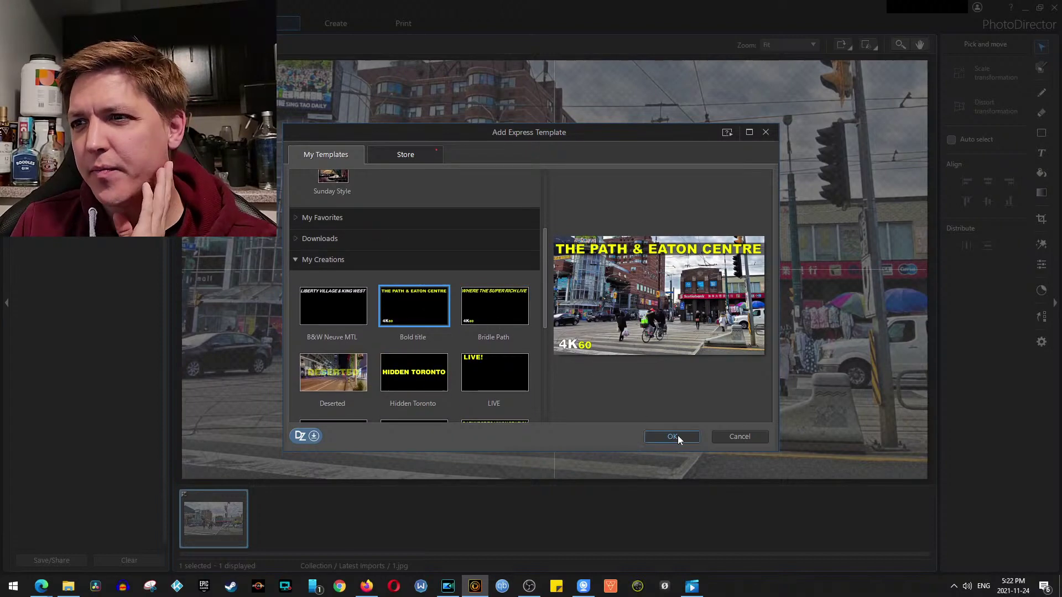
scroll(483, 334, down, 2)
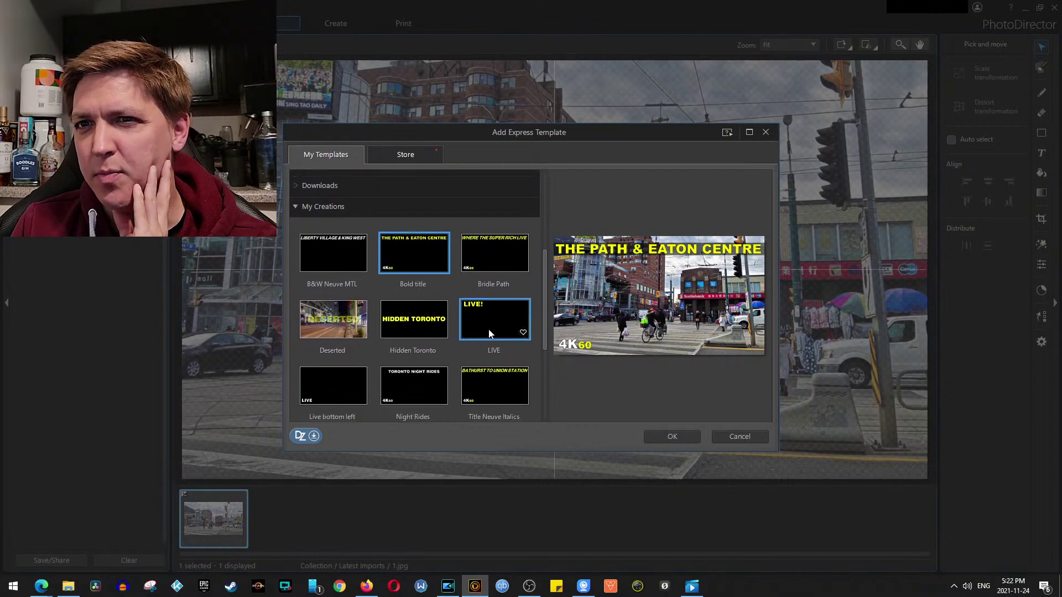
scroll(366, 290, up, 2)
click(344, 293)
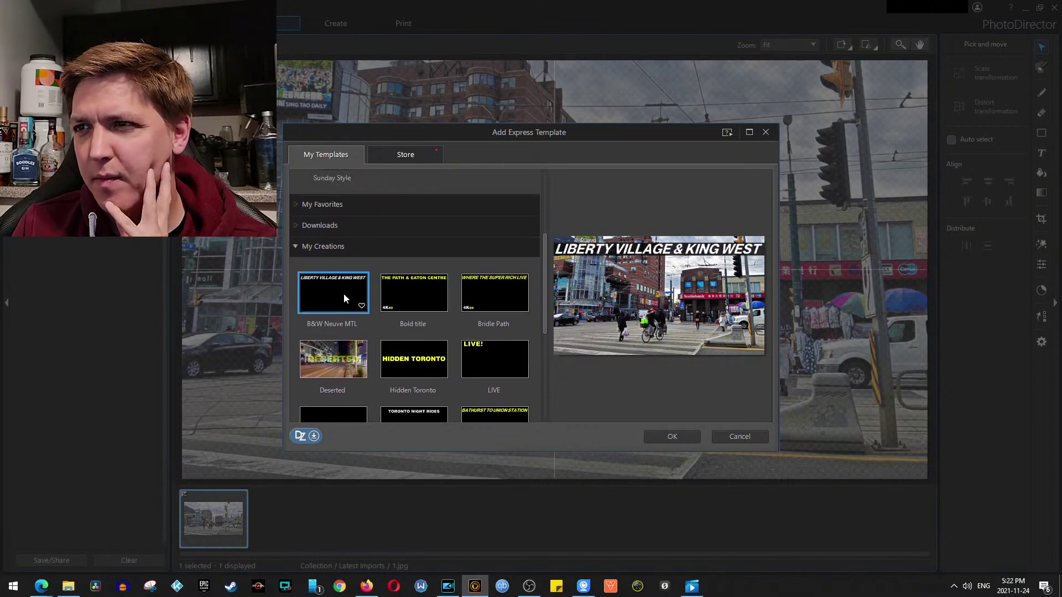
click(416, 305)
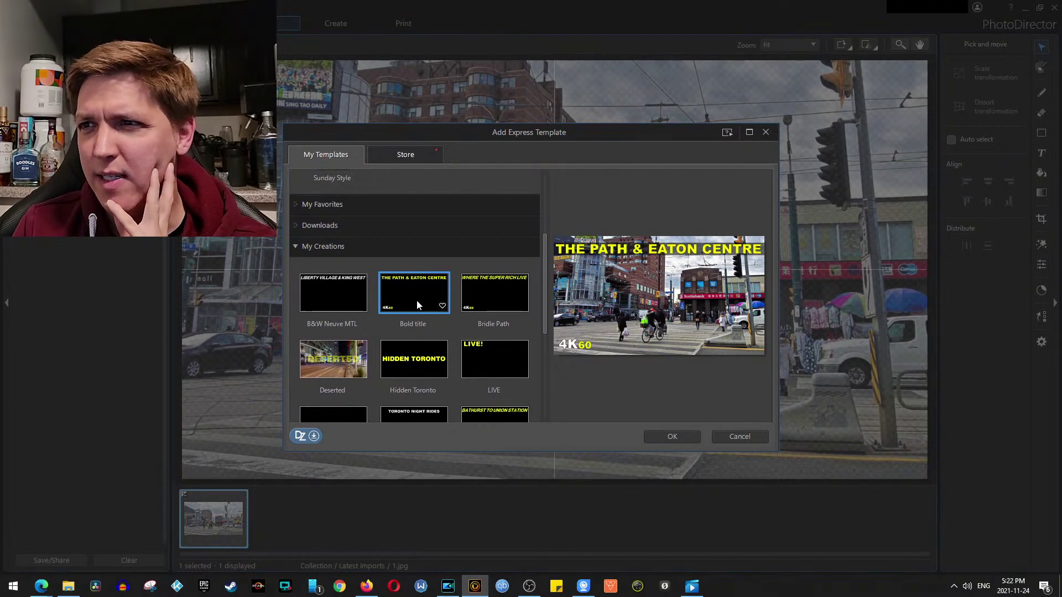
click(685, 438)
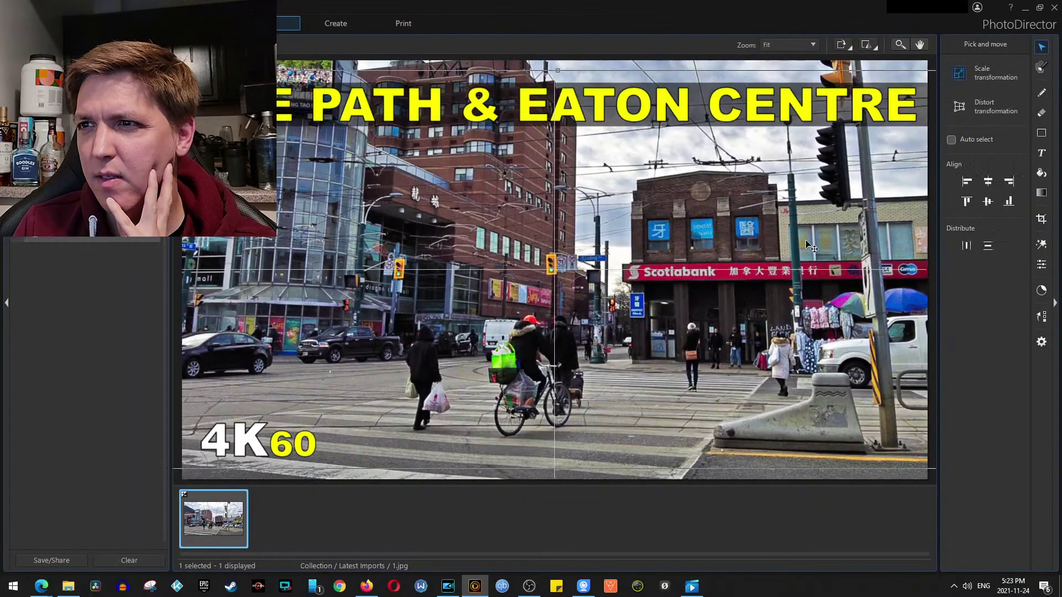
Replace the wording of the yellow template title on the photo with SPADINA & COLLEGE in capitals
click(375, 70)
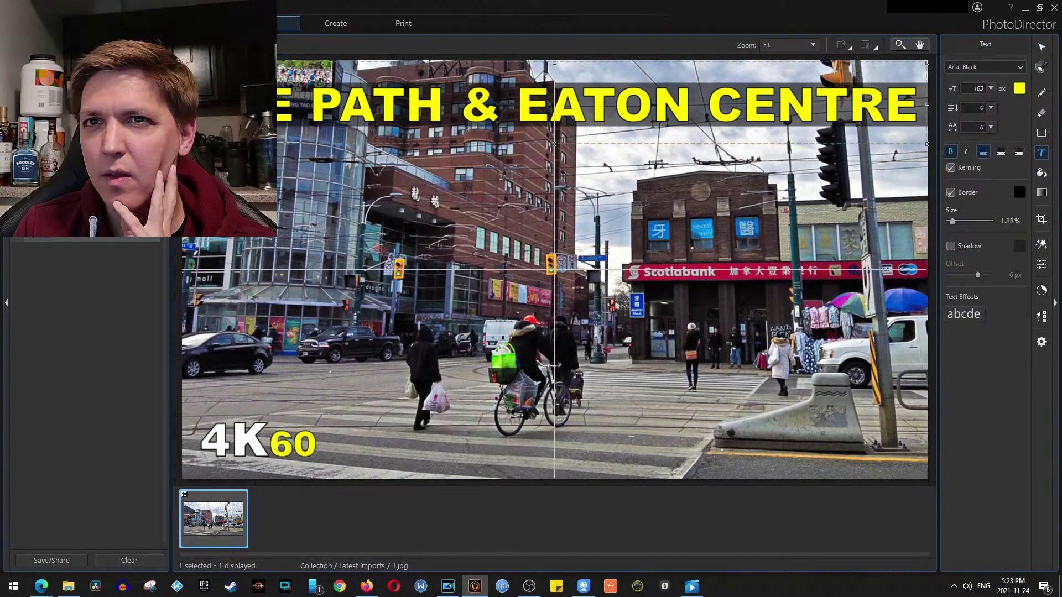
double_click(581, 126)
text(SPI)
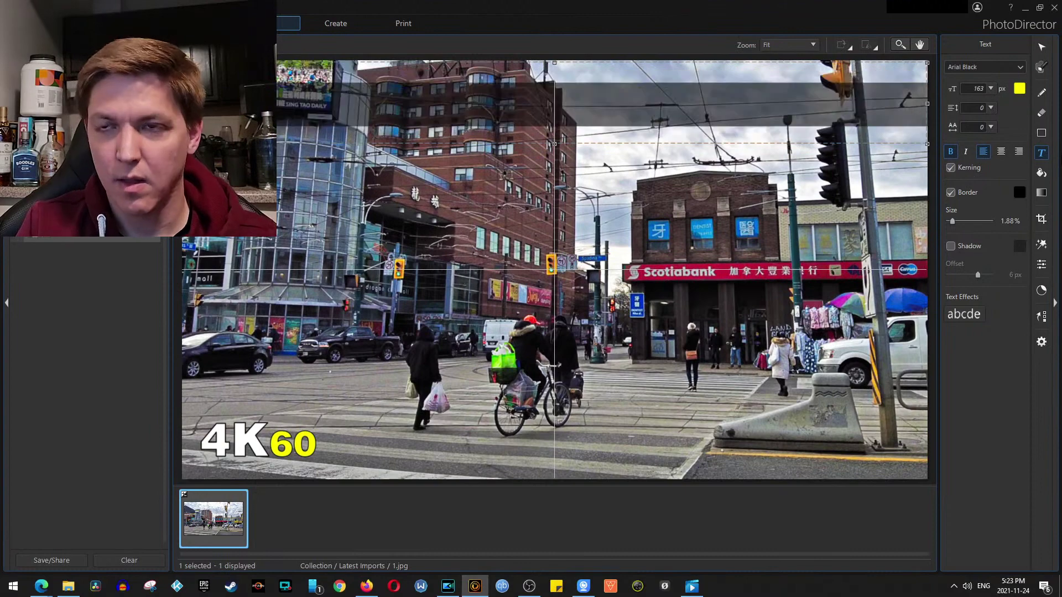
text(AdD)
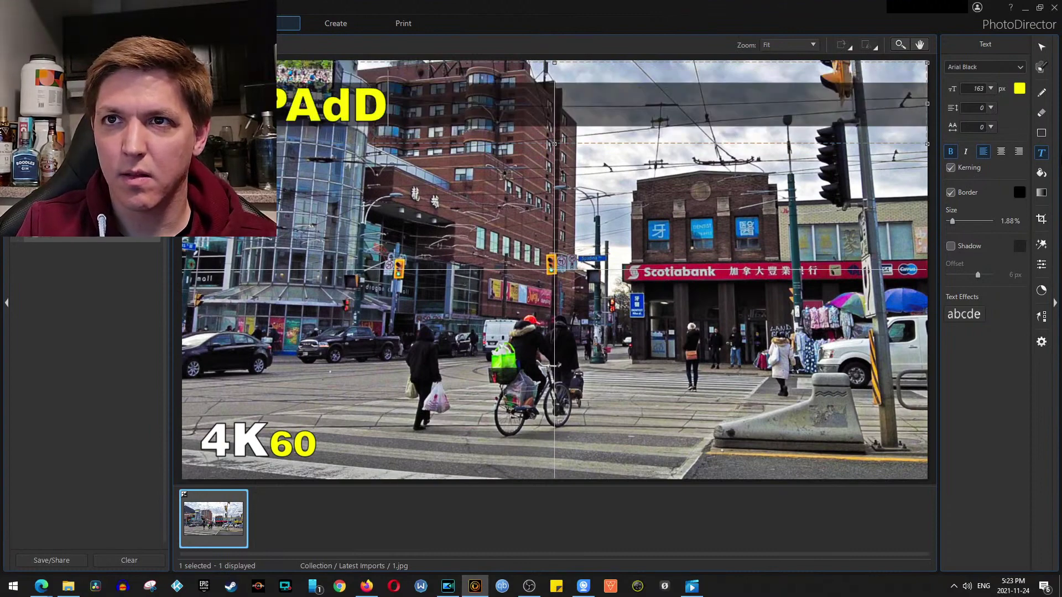
key(BackSpace)
text(in)
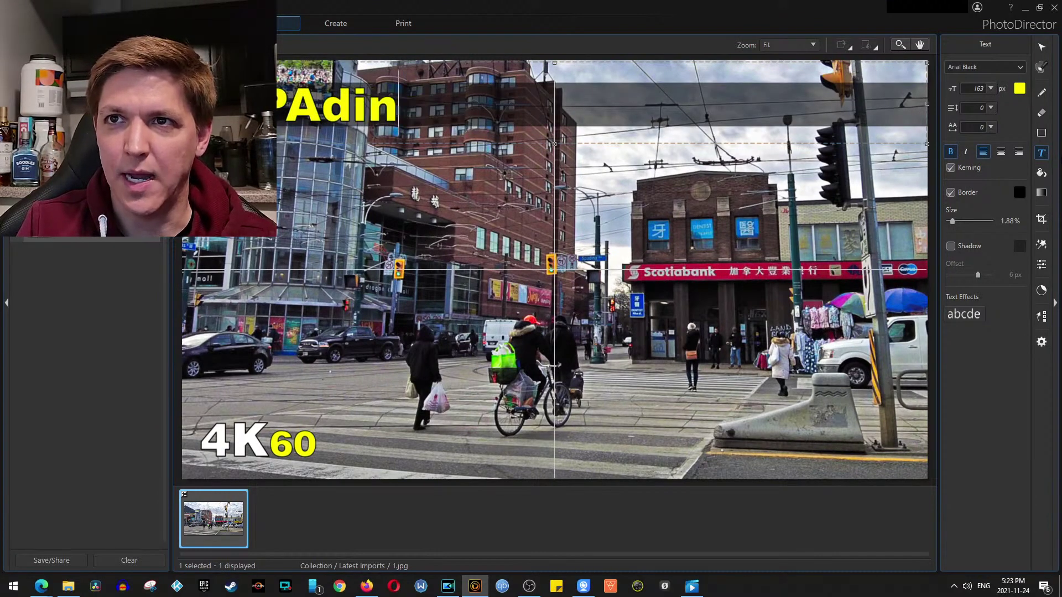
key(BackSpace)
key(BackSpace)
key(Caps_Lock)
key(BackSpace)
text(DI)
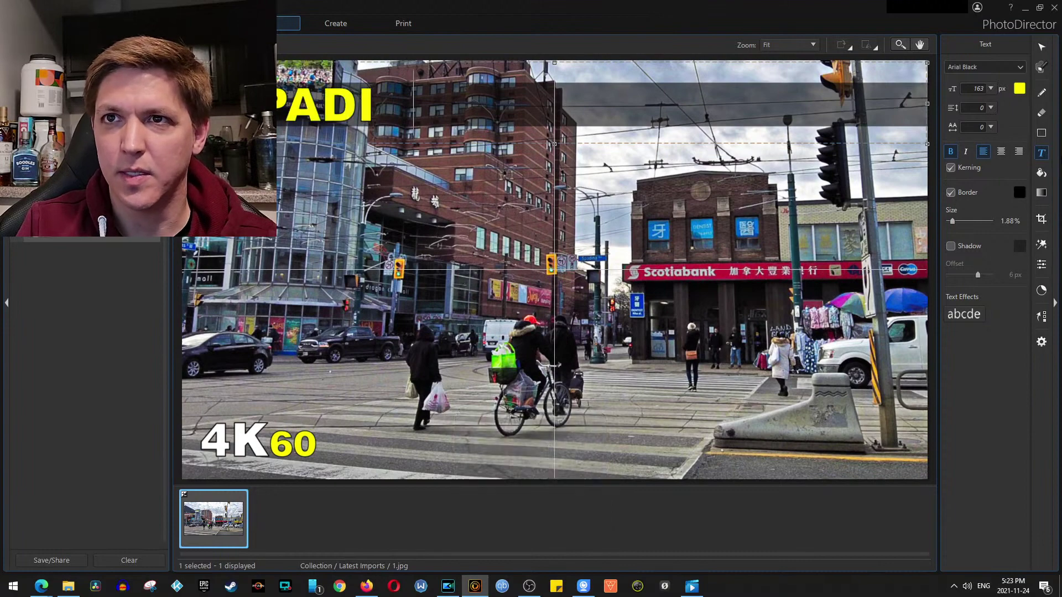
text(NA & cOLLEG)
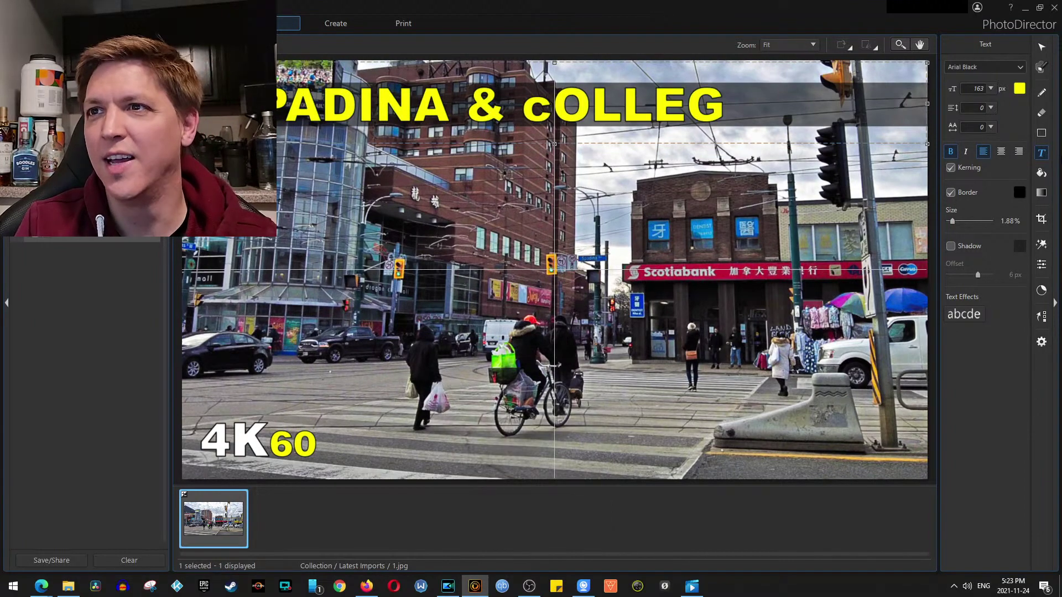
key(BackSpace)
key(BackSpace)
key(BackSpace)
key(BackSpace)
key(BackSpace)
key(BackSpace)
text(COLLEGE)
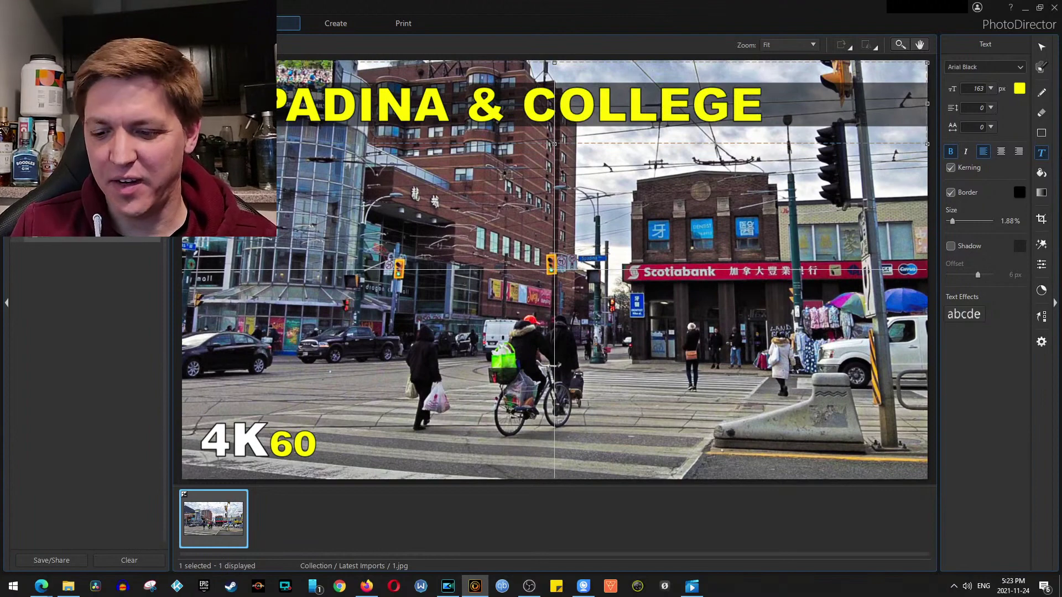
key(BackSpace)
Recolour the whole SPADINA & COLLEGE title white
drag(771, 102, 237, 102)
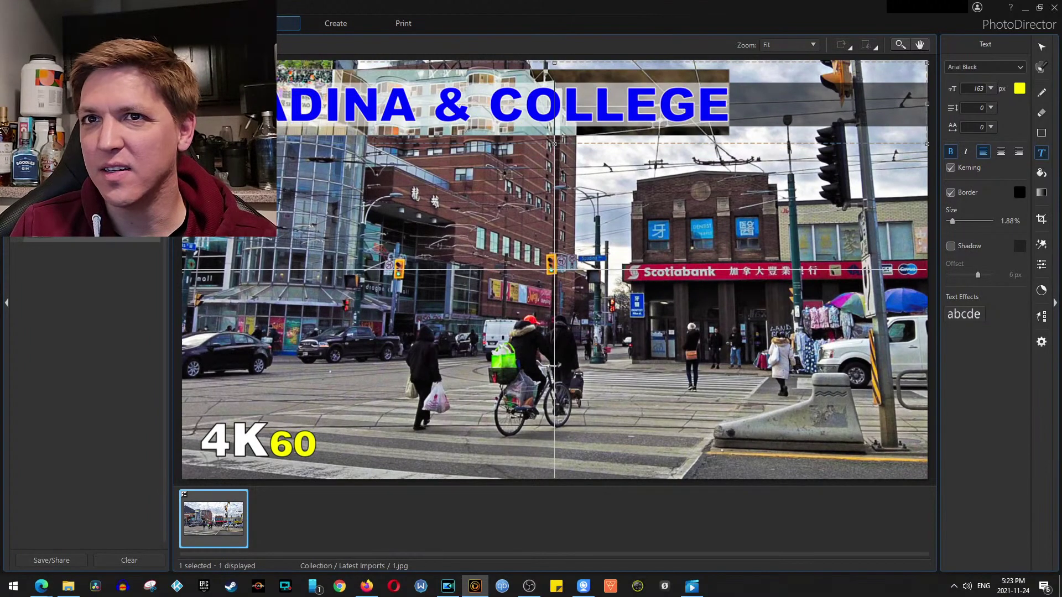
click(1019, 89)
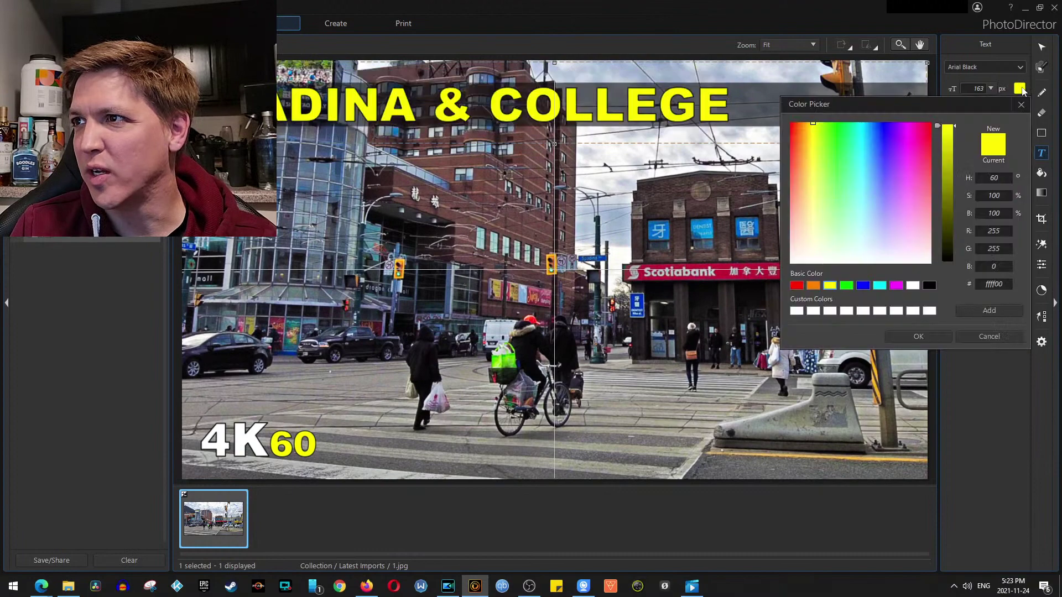
click(930, 311)
click(927, 336)
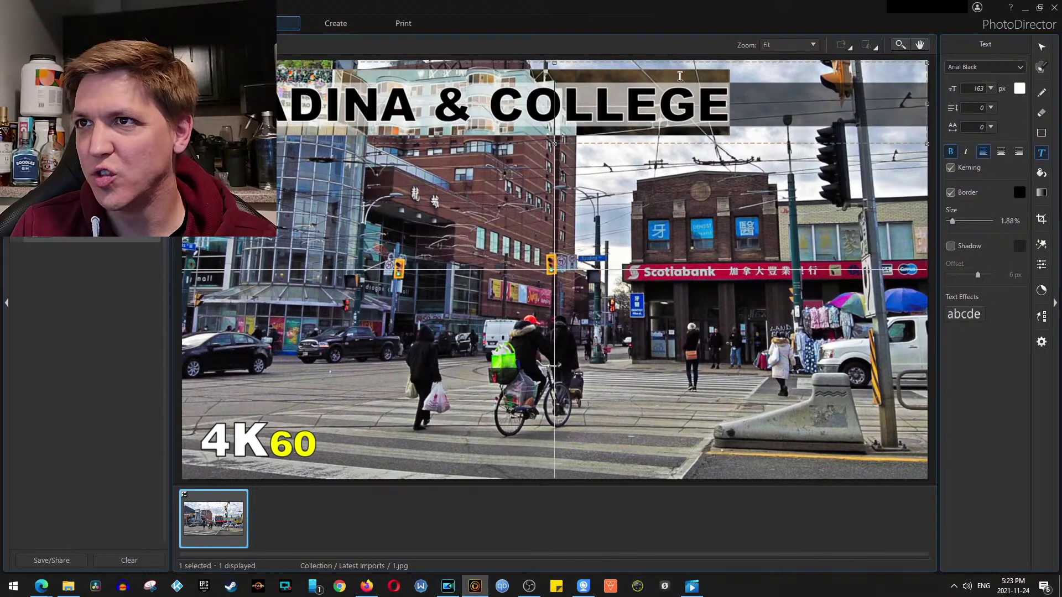
Set the title's font size to 190 px and widen its text box so SPADINA & COLLEGE fits on one line
mouse_move(651, 61)
mouse_down()
mouse_move(658, 69)
mouse_move(641, 77)
mouse_up()
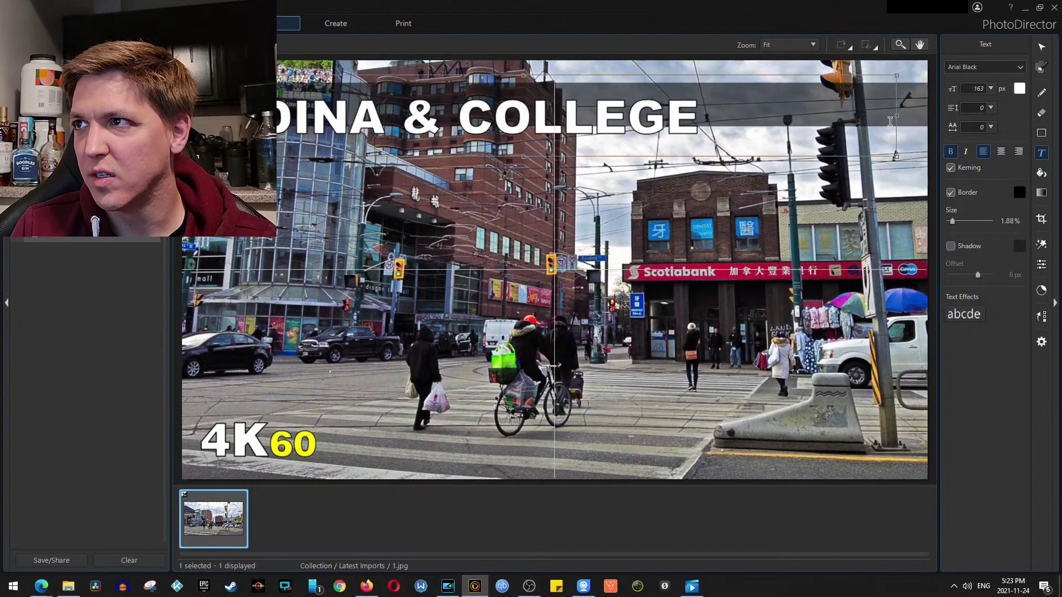
drag(897, 114, 221, 119)
double_click(976, 88)
text(19)
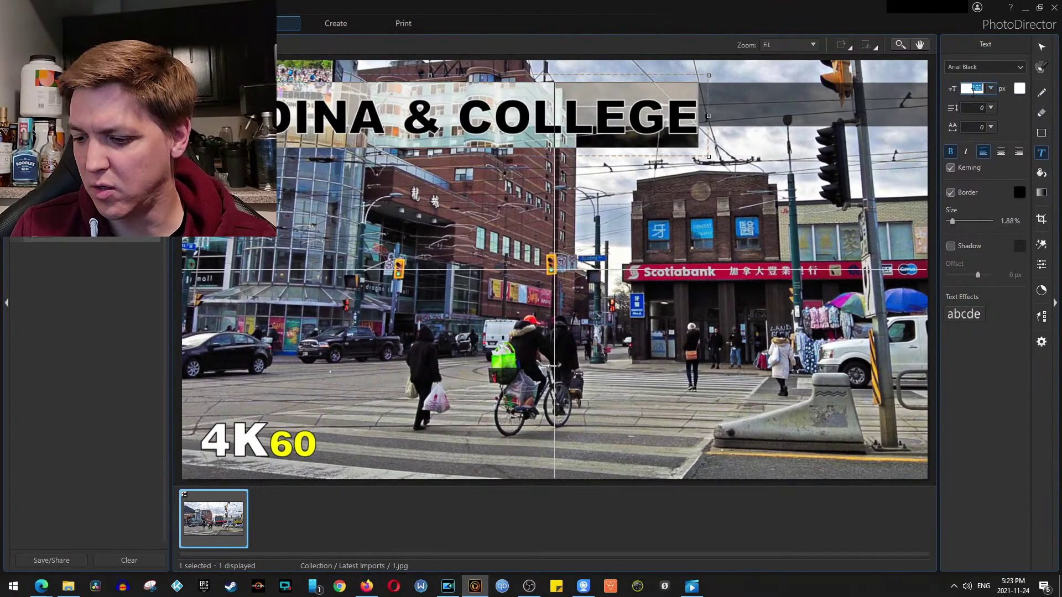
text(0)
key(Return)
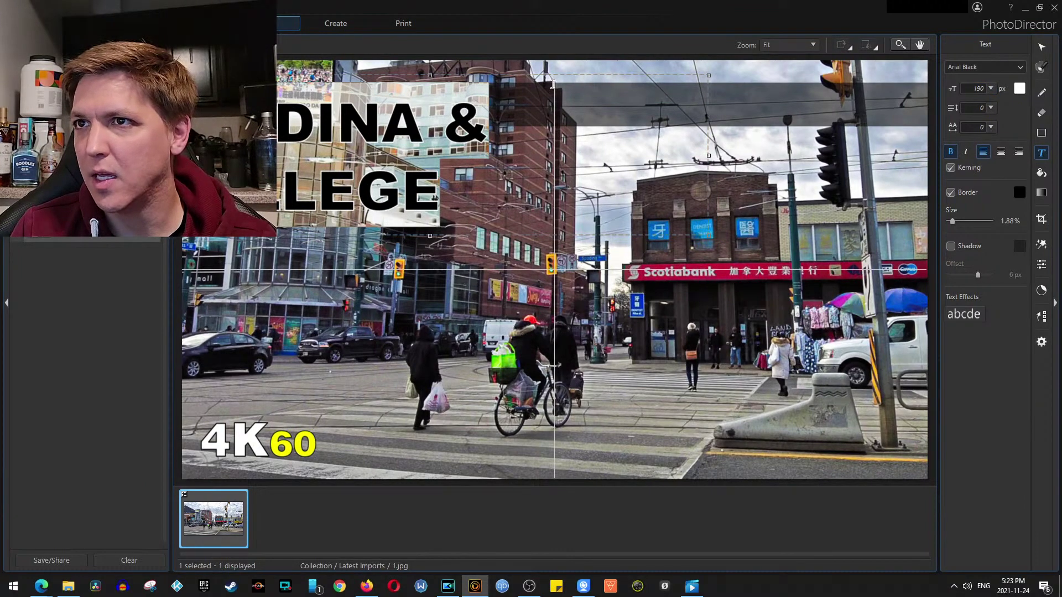
drag(494, 74, 610, 115)
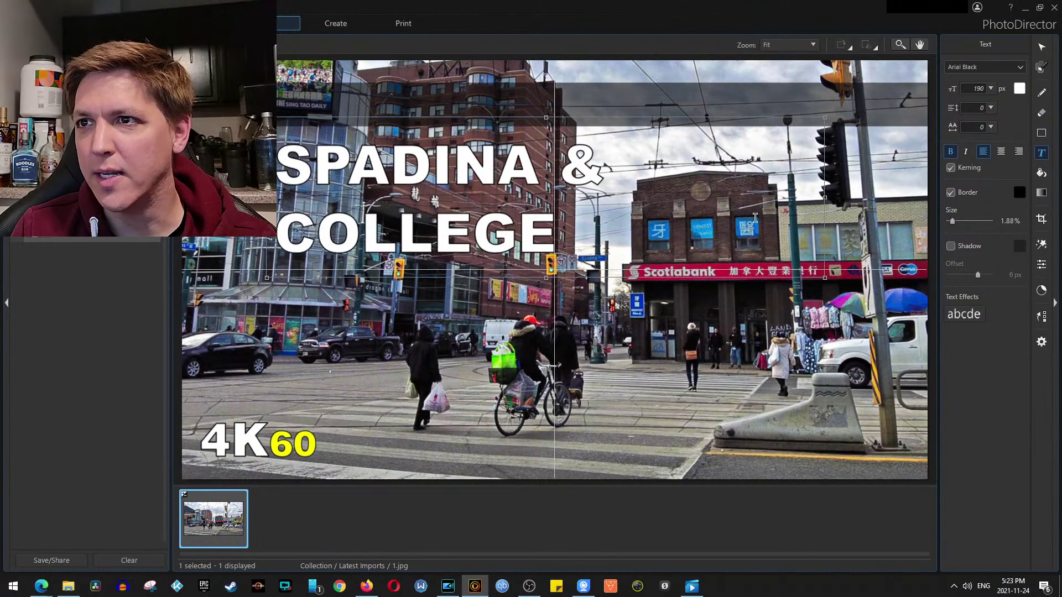
drag(823, 198, 918, 190)
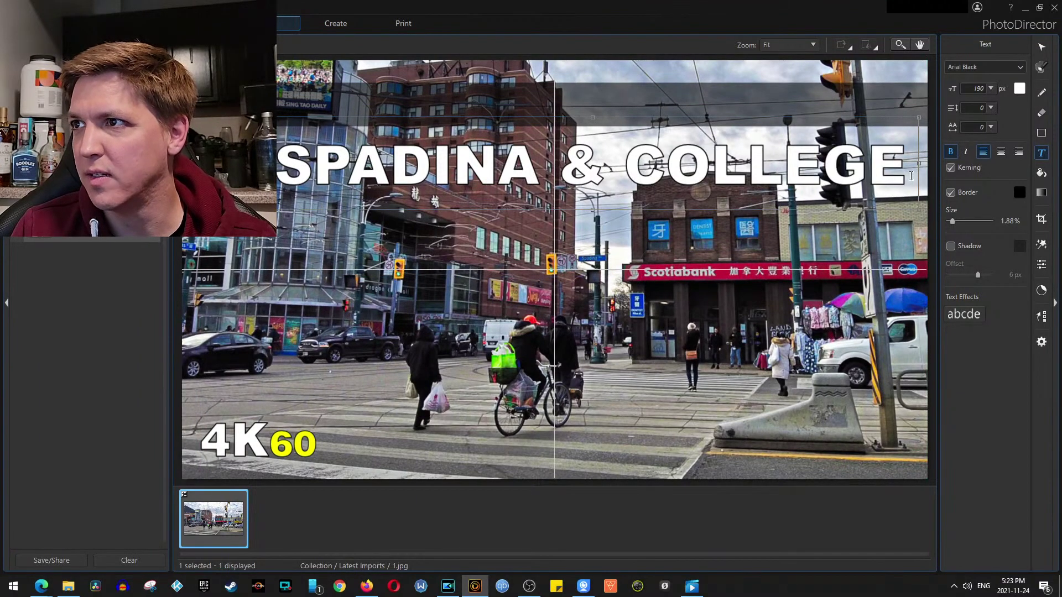
Italicize the SPADINA & COLLEGE title and move it up over the dark band along the photo's upper edge
double_click(911, 176)
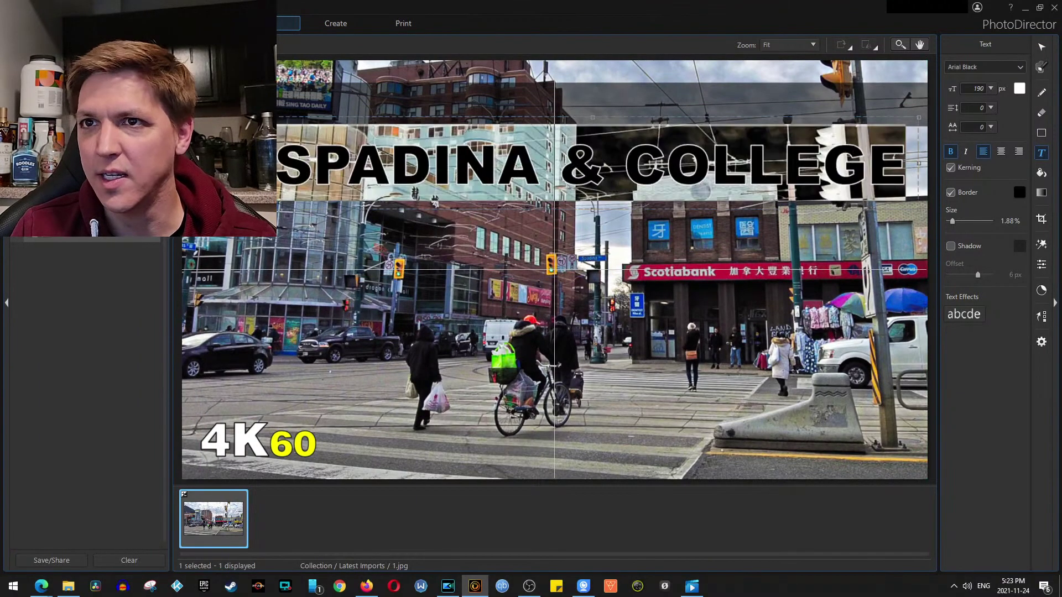
click(965, 152)
drag(767, 125, 729, 66)
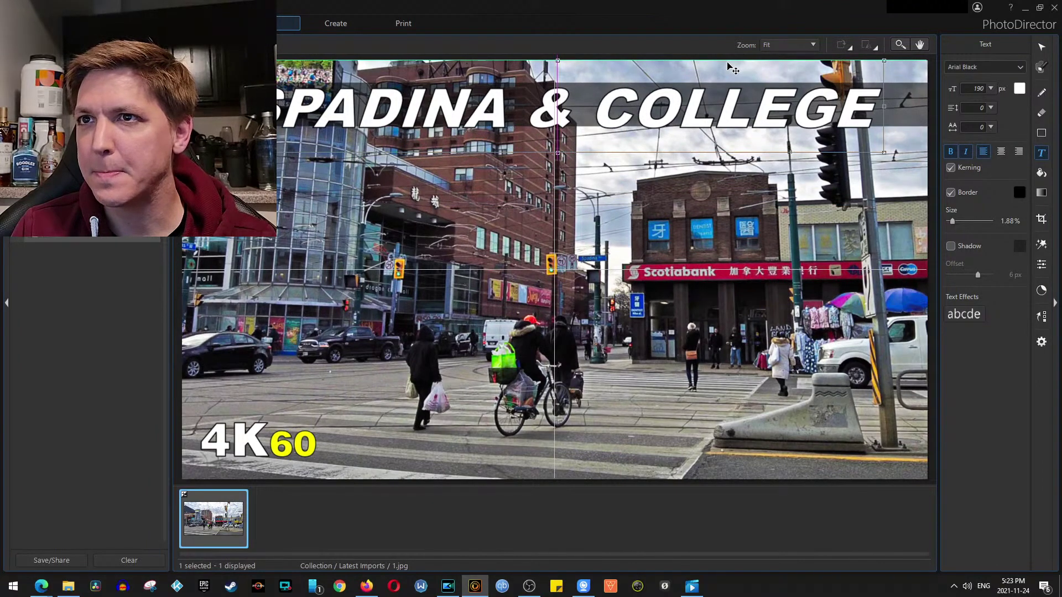
drag(733, 69, 733, 68)
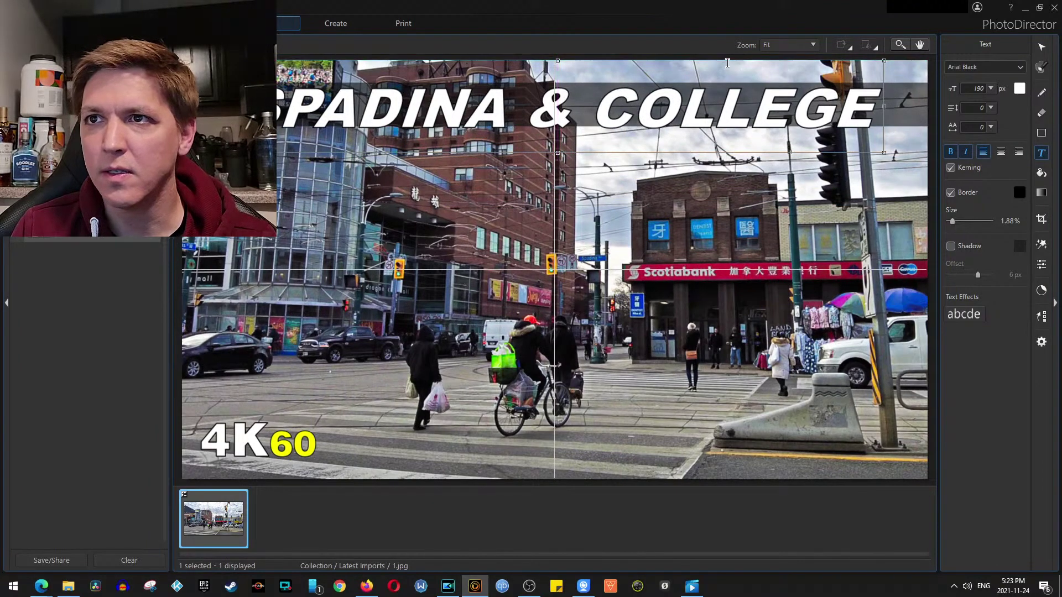
click(1061, 68)
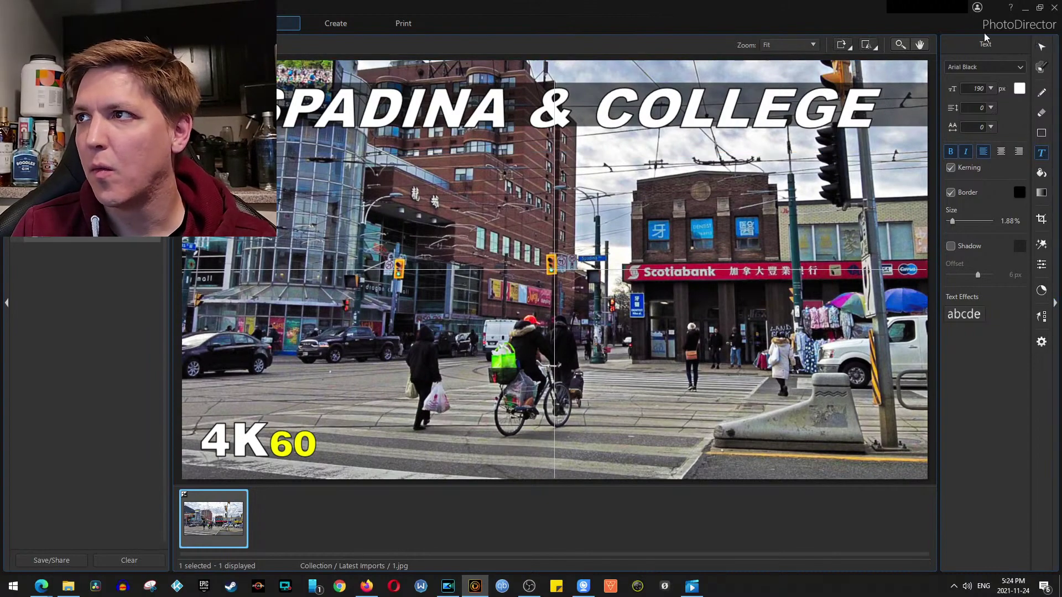
Stretch the dark band behind the title downward past the lettering and trim its upper edge slightly
click(1040, 49)
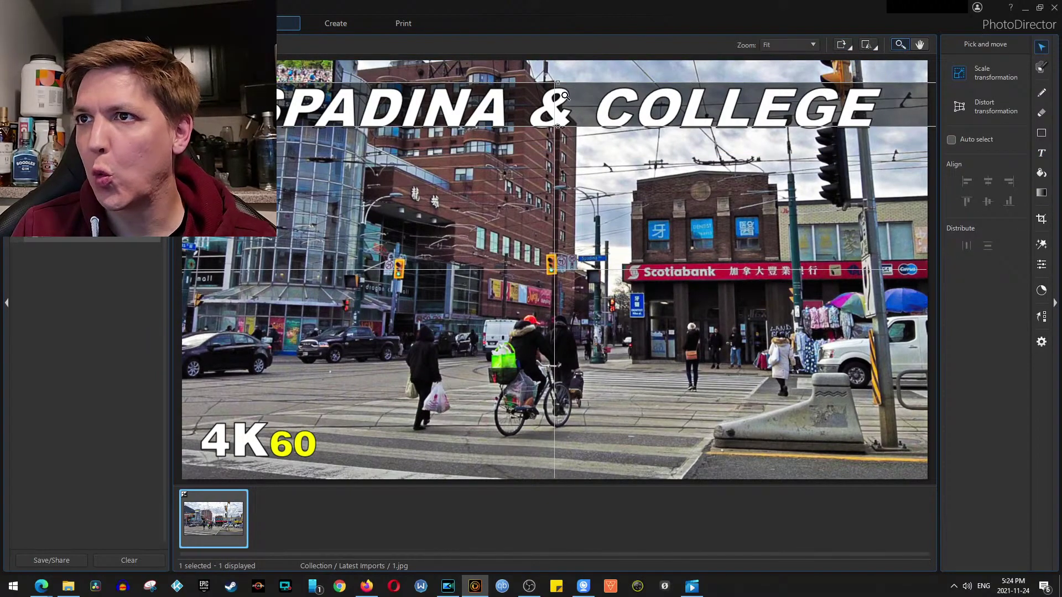
scroll(551, 107, down, 1)
scroll(551, 102, up, 3)
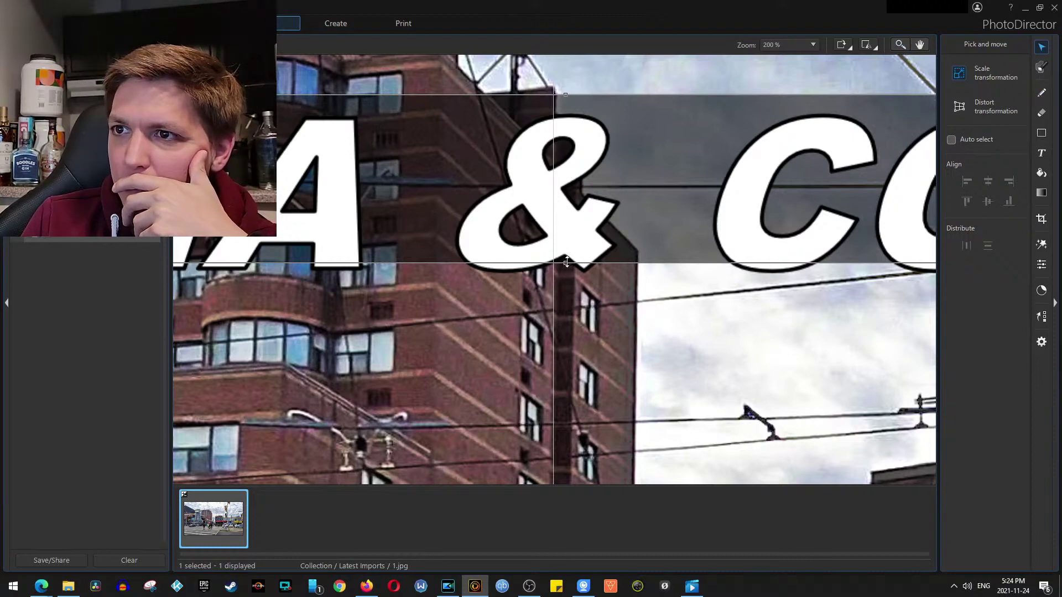
drag(566, 262, 562, 292)
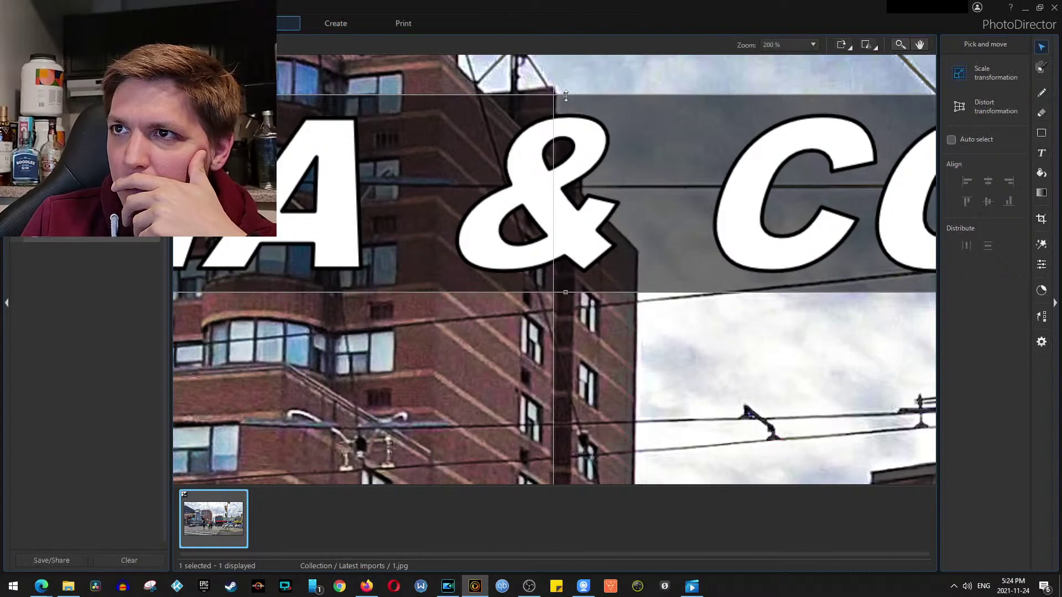
drag(566, 97, 566, 96)
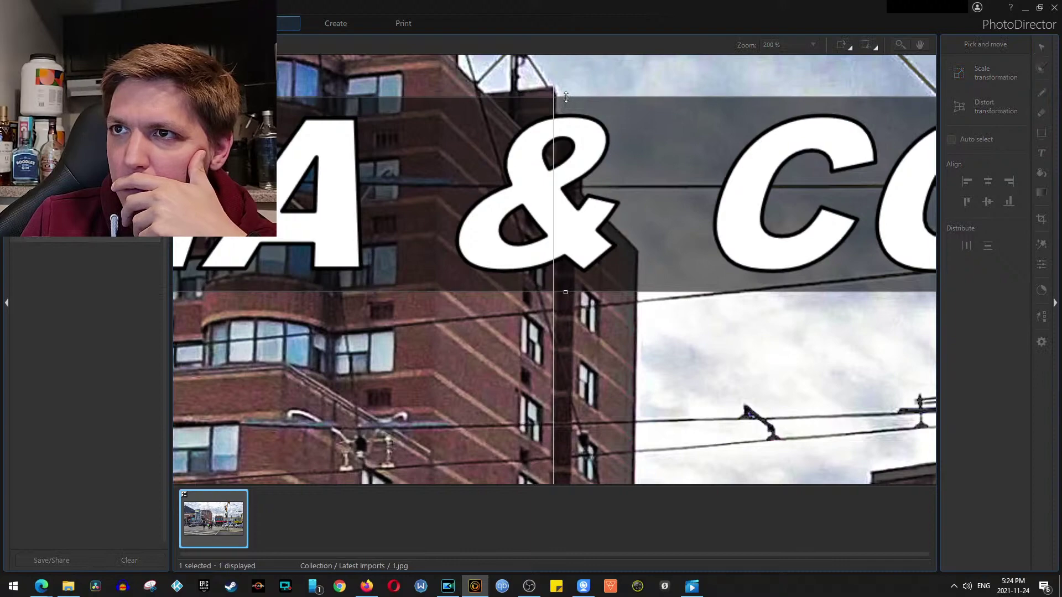
scroll(623, 253, down, 3)
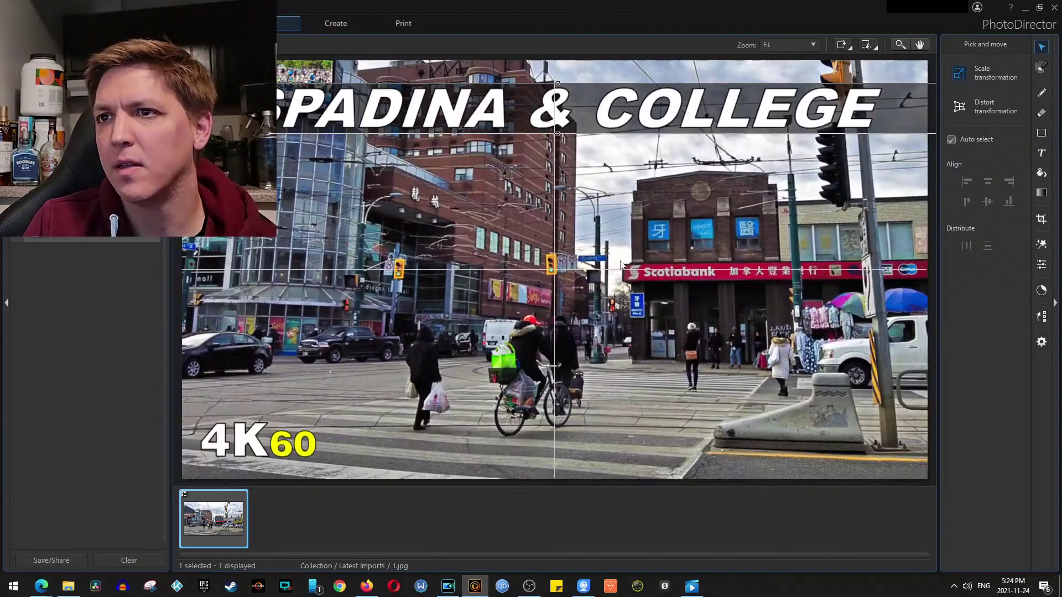
scroll(621, 260, up, 1)
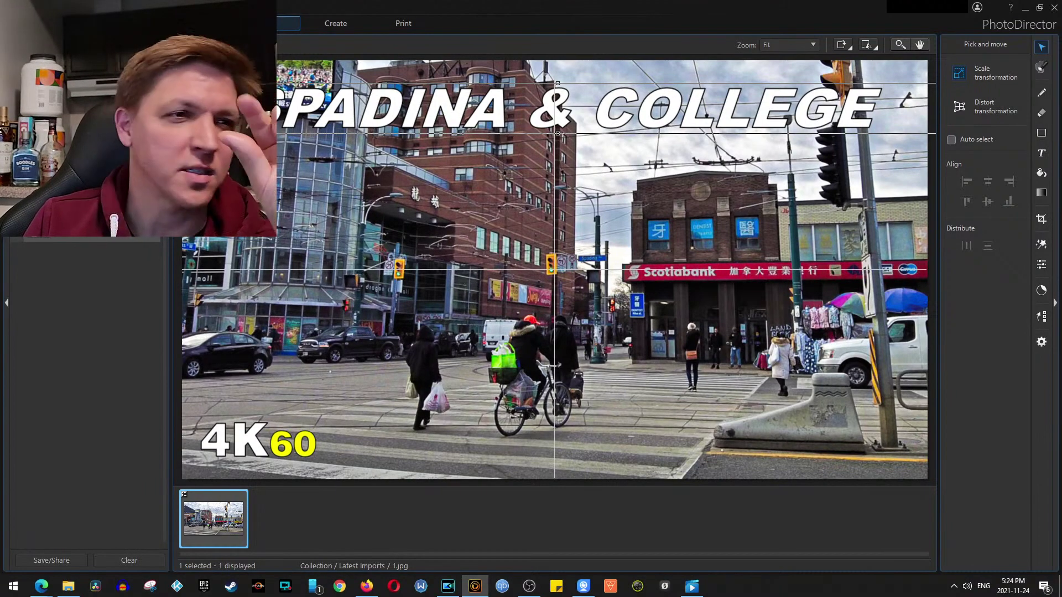
Switch to Firefox and search YouTube for JOHNNY STRIDES
click(367, 586)
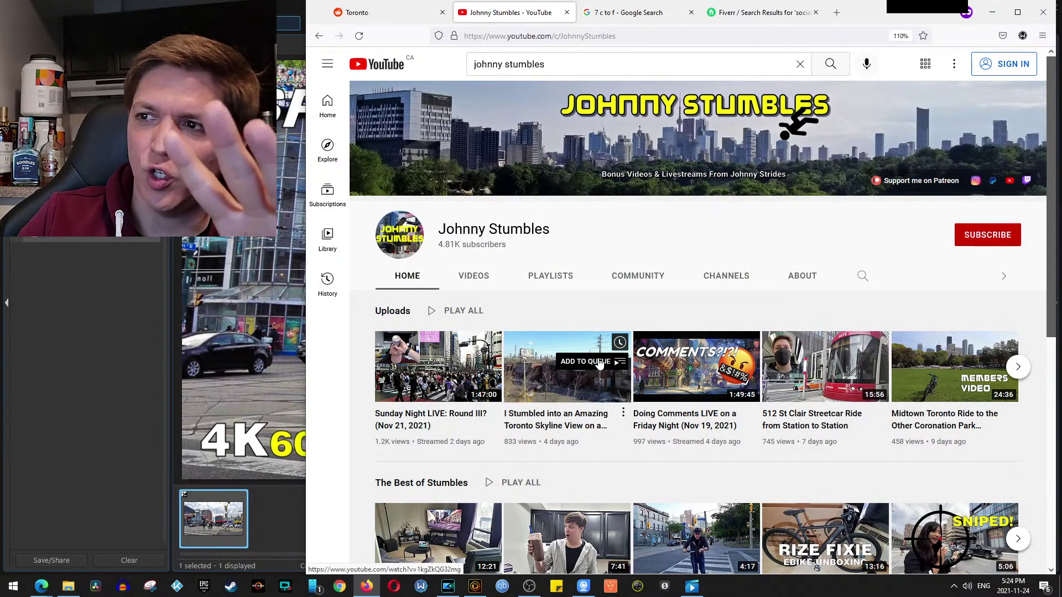
triple_click(620, 66)
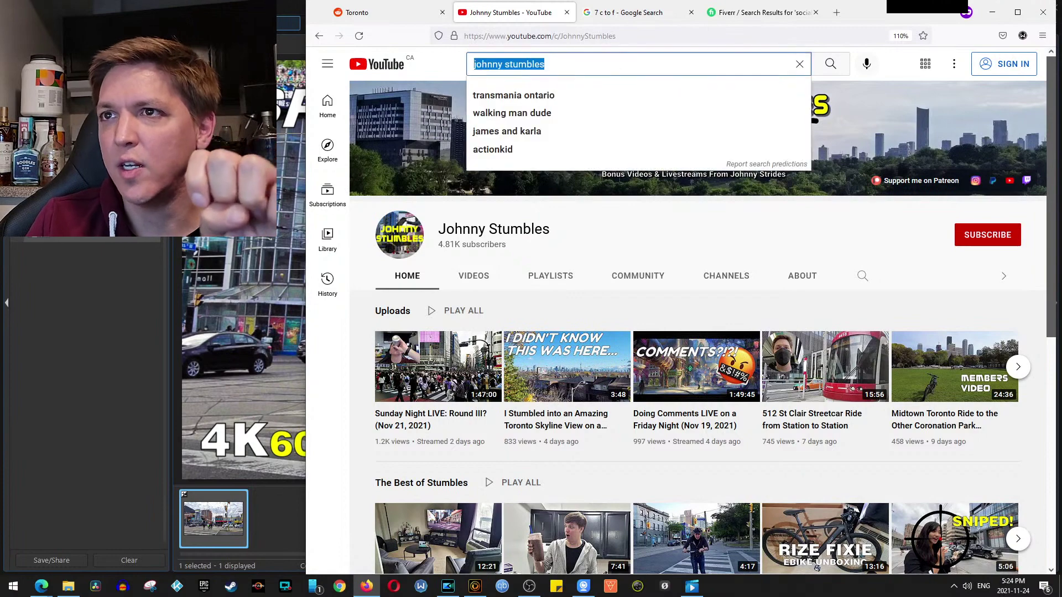
text(JOHNNY STRIDES)
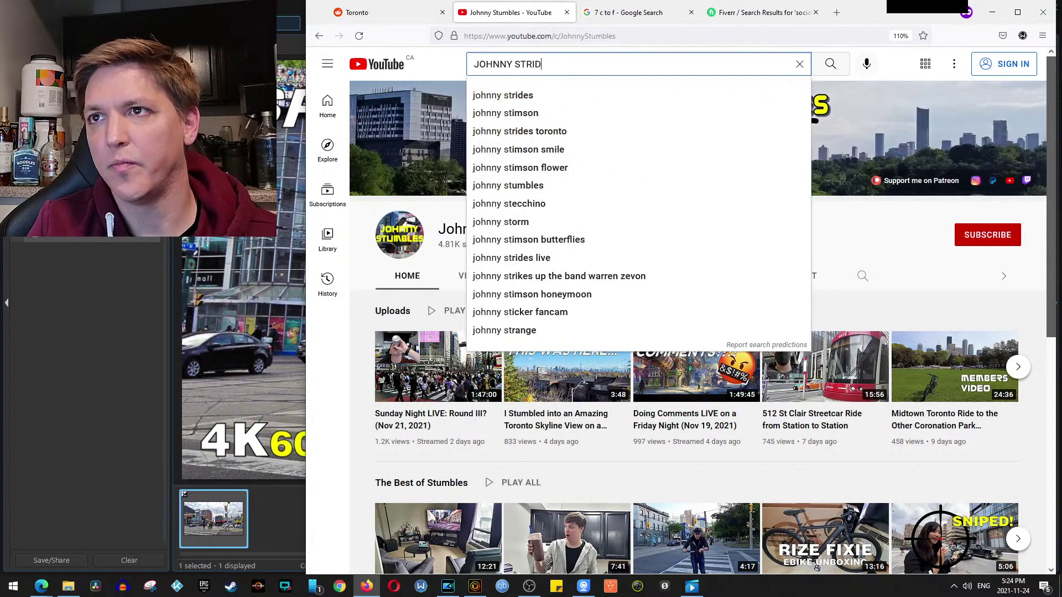
key(Return)
key(Caps_Lock)
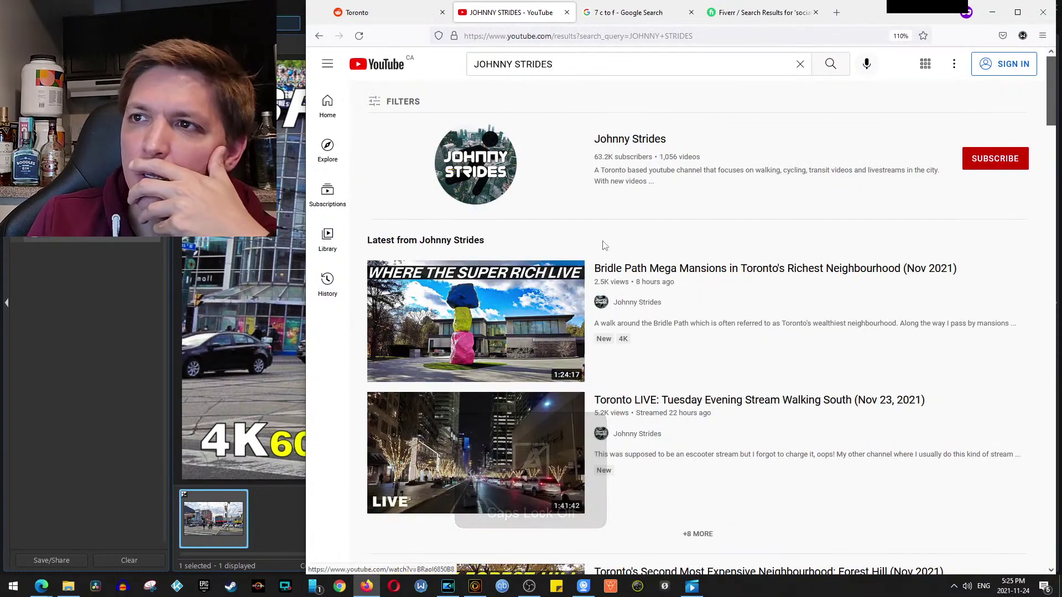
Open the Johnny Strides channel, review the title styles on its video thumbnails, and minimize the browser
click(644, 139)
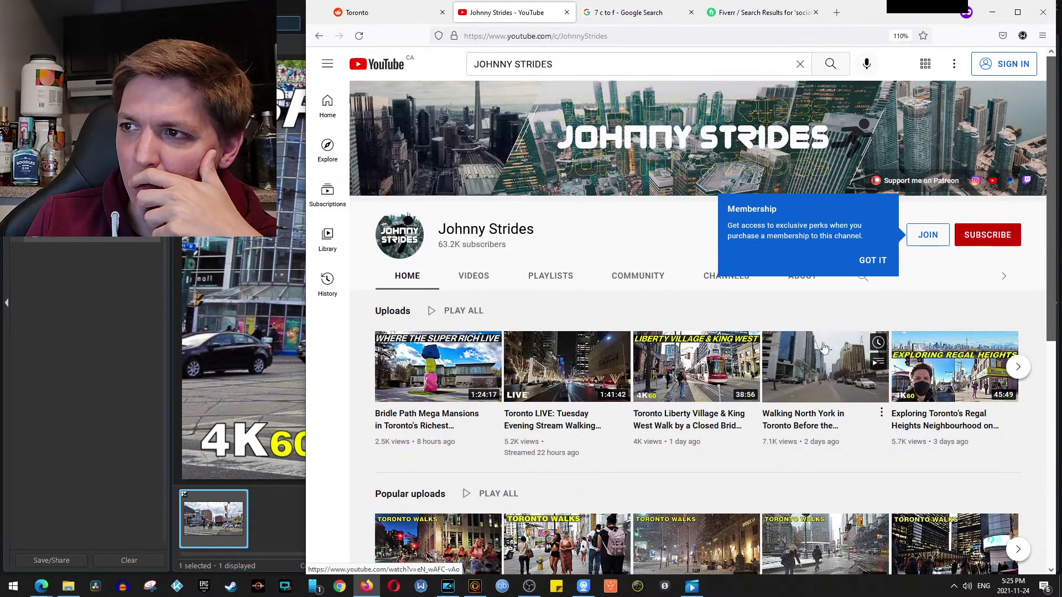
scroll(813, 387, down, 3)
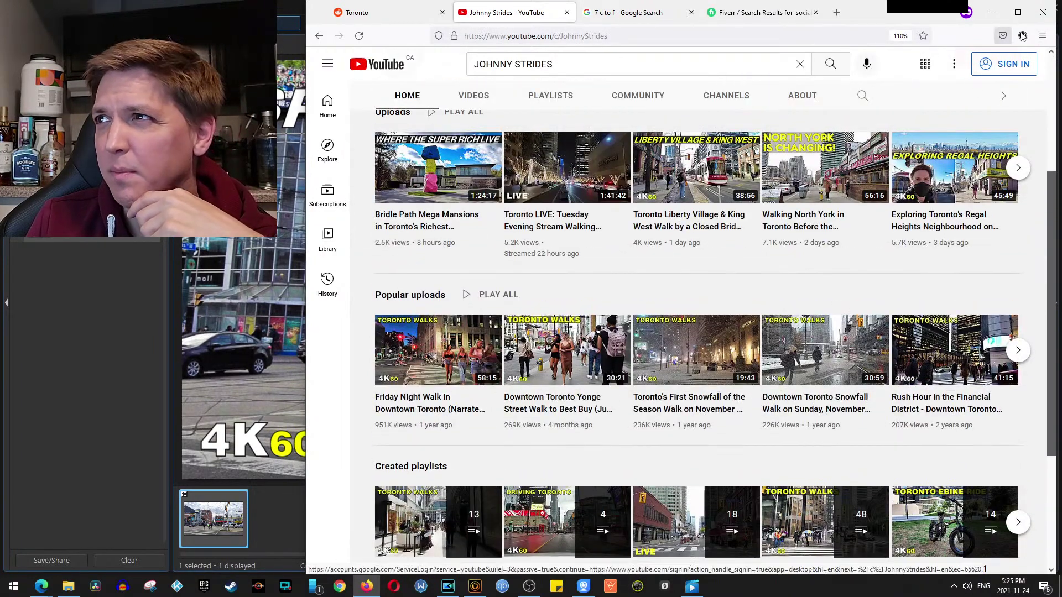
click(1018, 13)
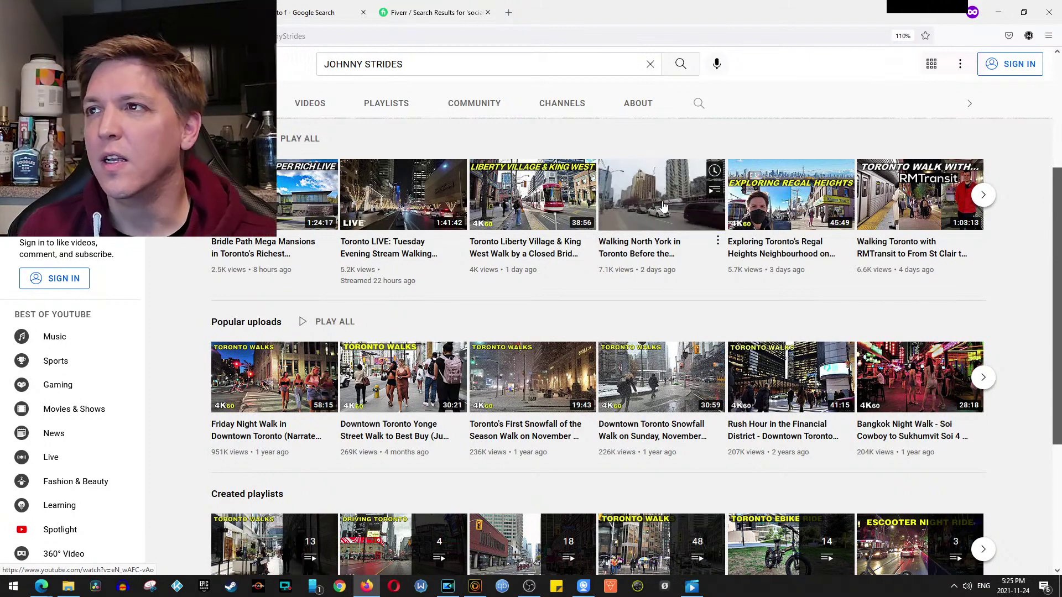
click(998, 12)
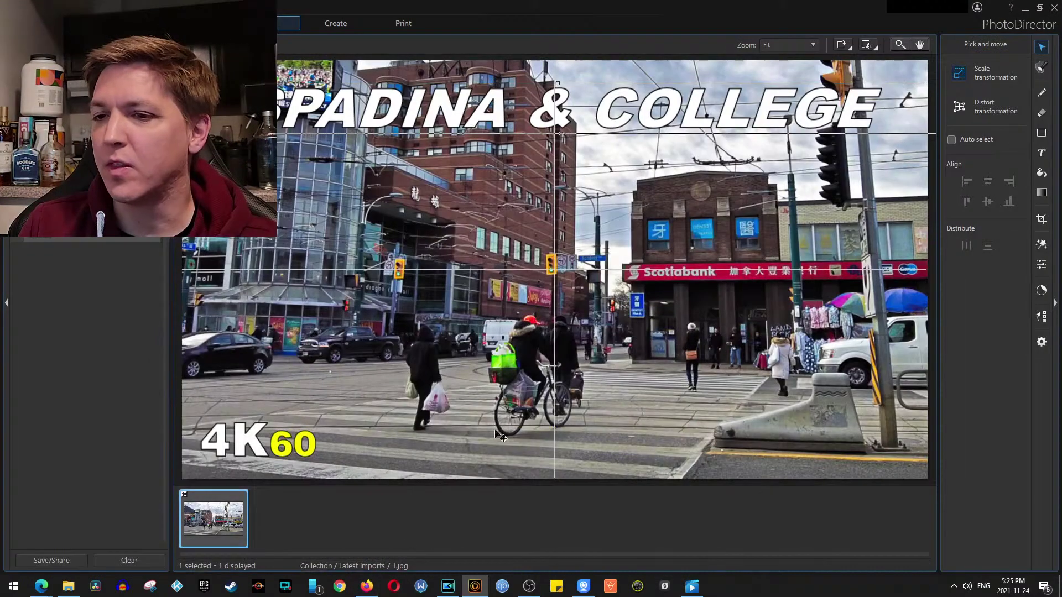
Open Chrome and move its window onto the other monitor, clear of the photo editor
click(339, 586)
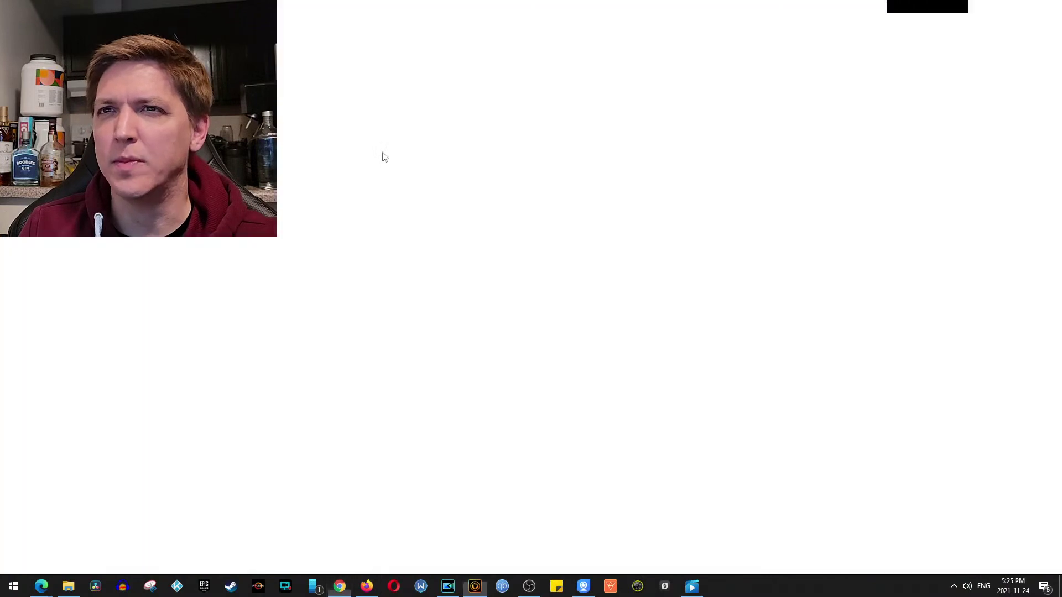
drag(421, 4, 0, 7)
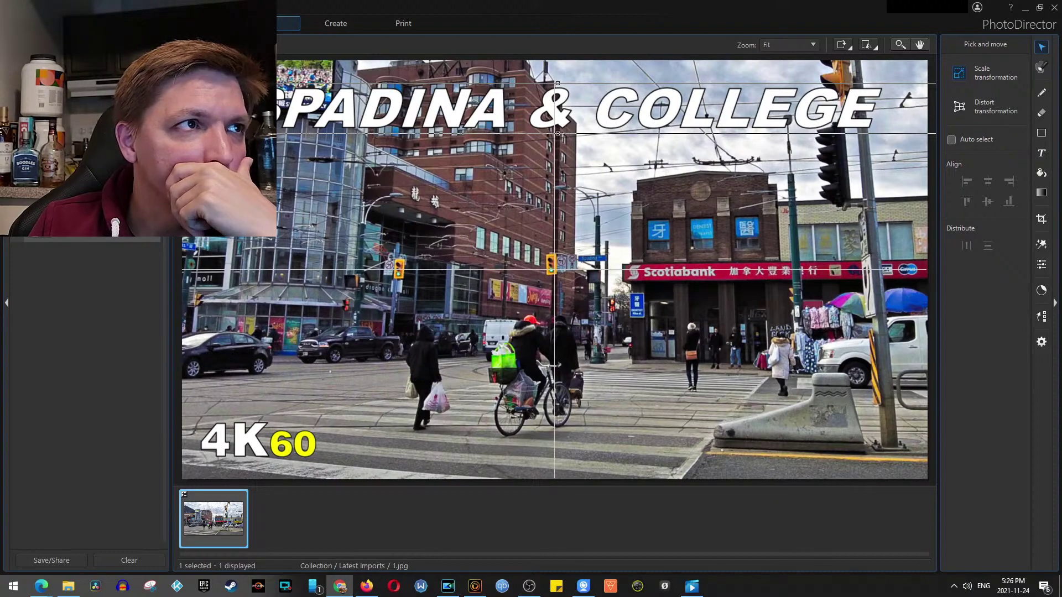
Return to PhotoDirector and start saving a new photo file, with the Thumbnails folder of 1065 - Spadina & College as export destination
key(alt+Tab)
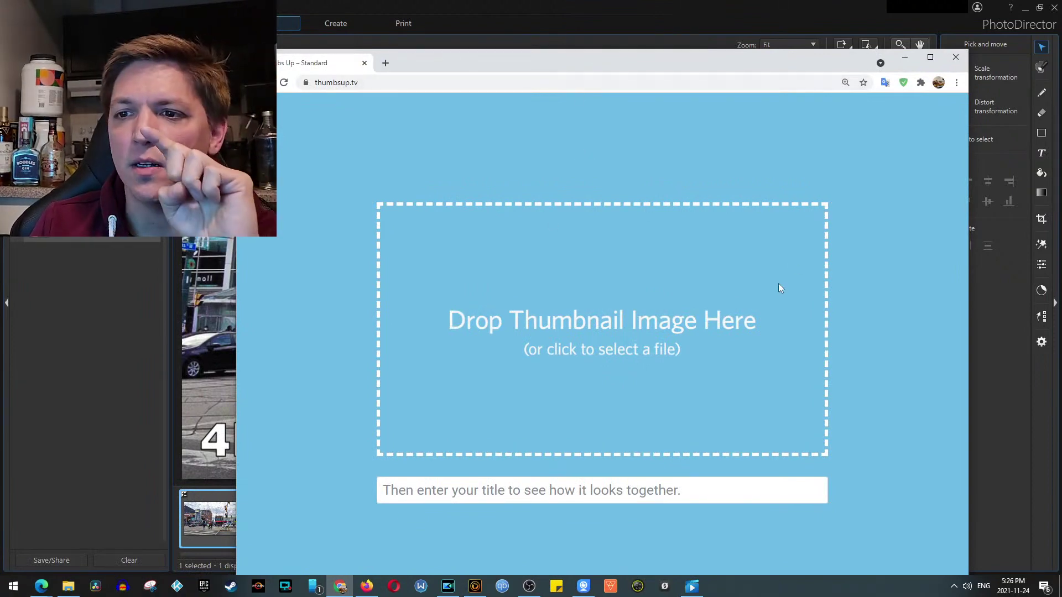
click(650, 5)
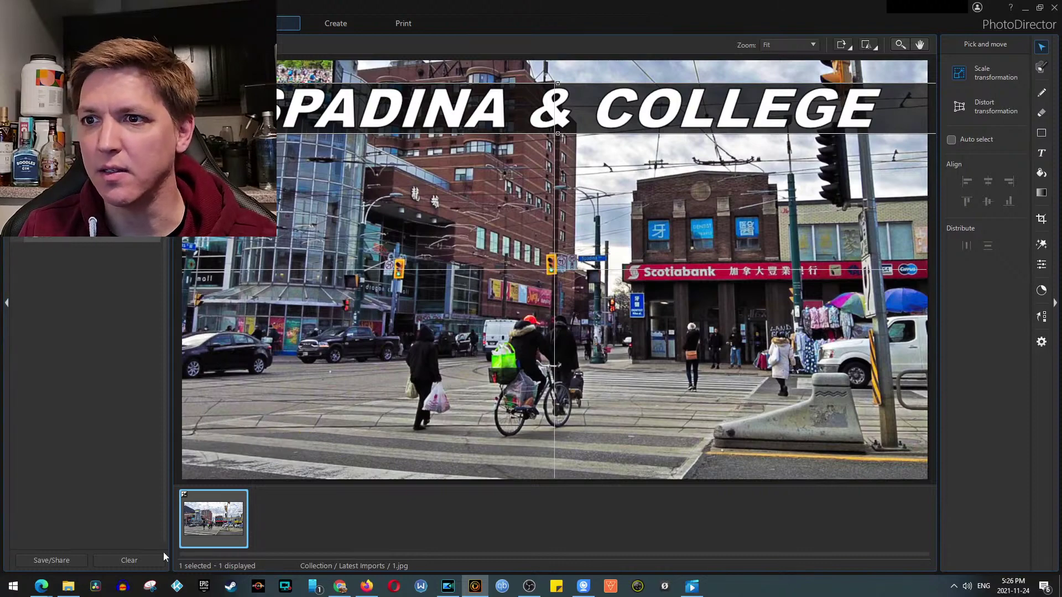
click(56, 559)
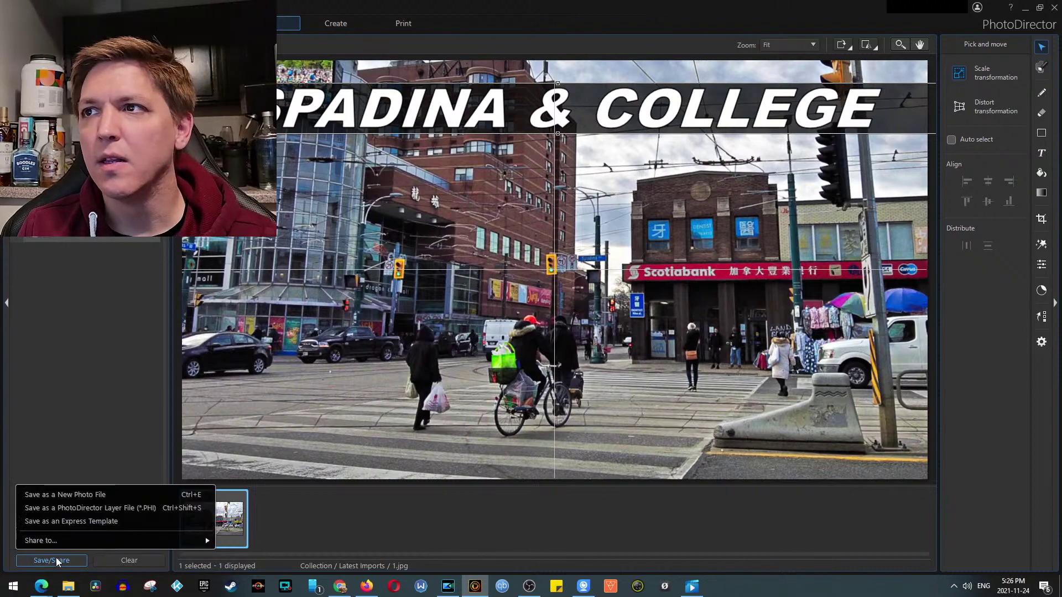
click(131, 493)
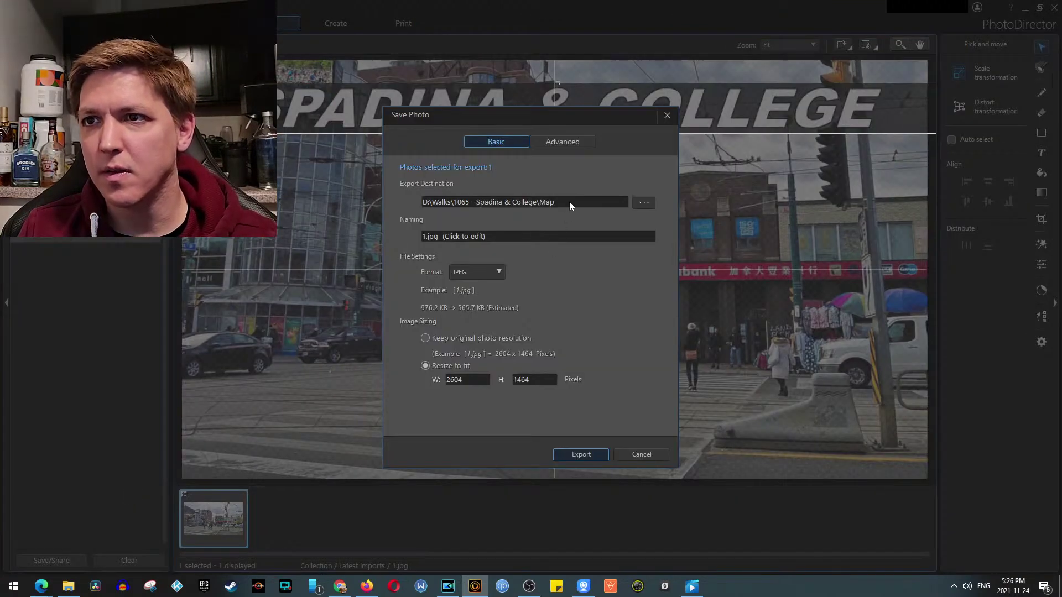
click(644, 203)
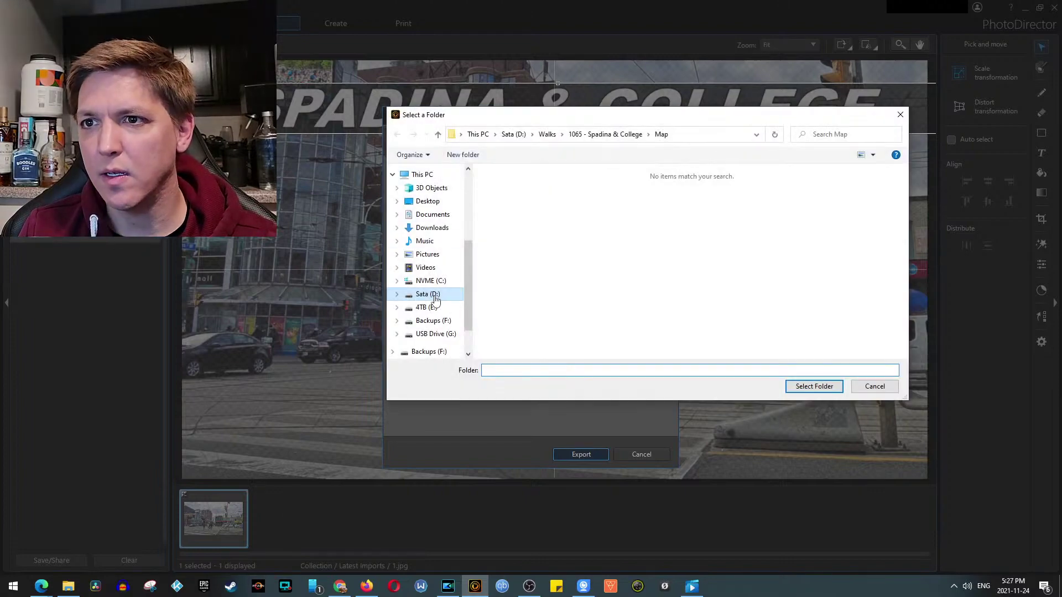
click(436, 296)
double_click(519, 270)
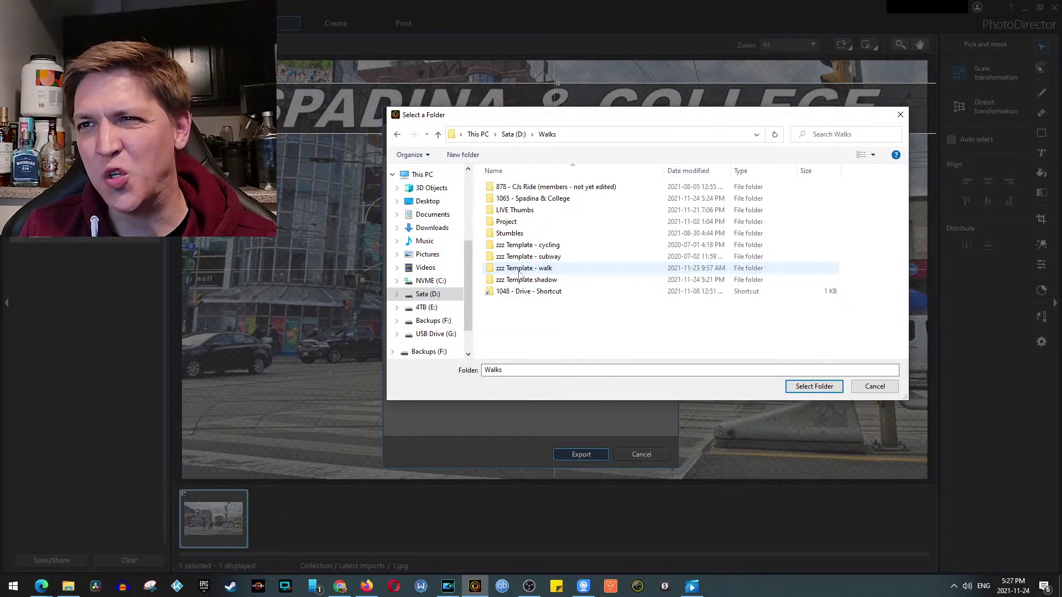
double_click(522, 199)
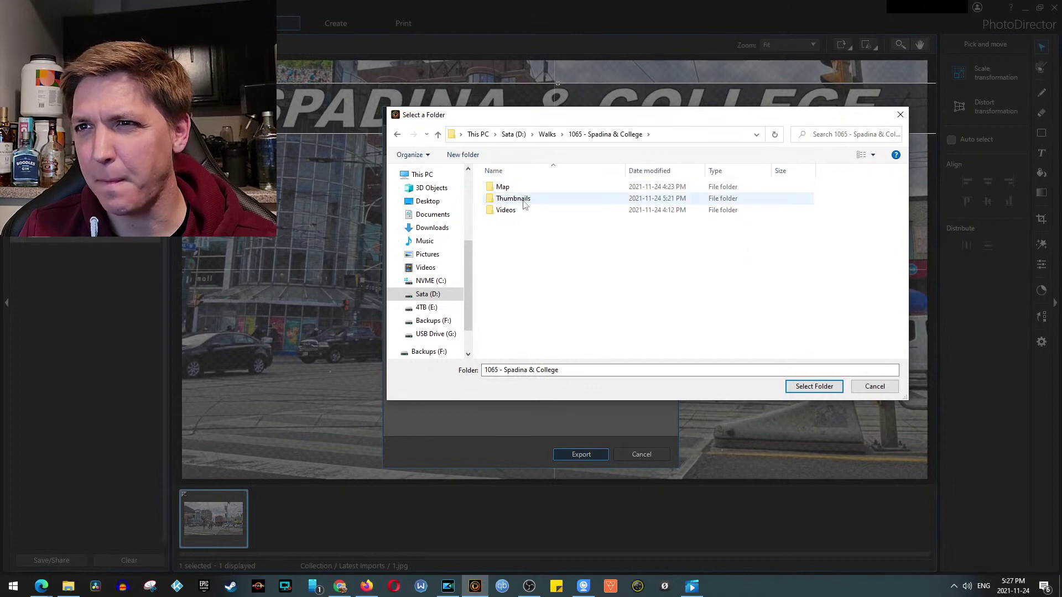
double_click(524, 202)
click(710, 138)
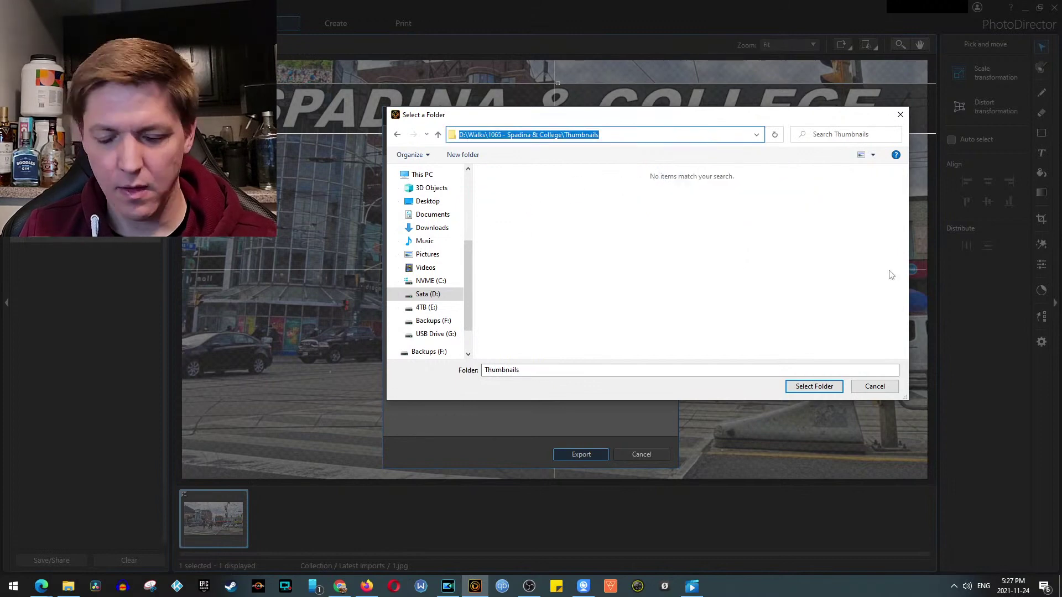
click(815, 386)
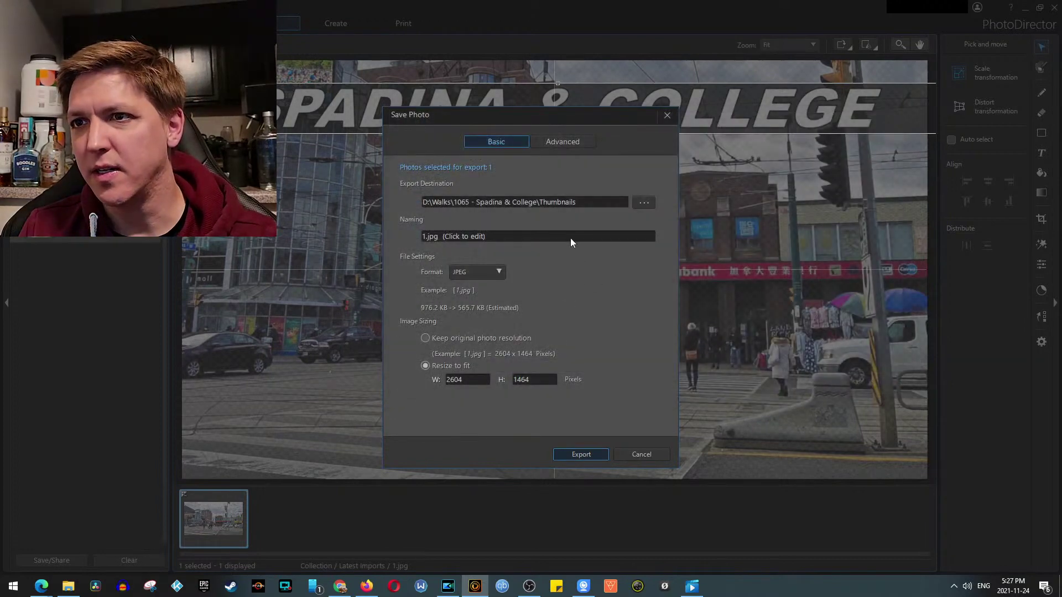
Name the photo T1 and export it as a JPEG at 2604 x 1464 pixels
click(572, 242)
text(T1)
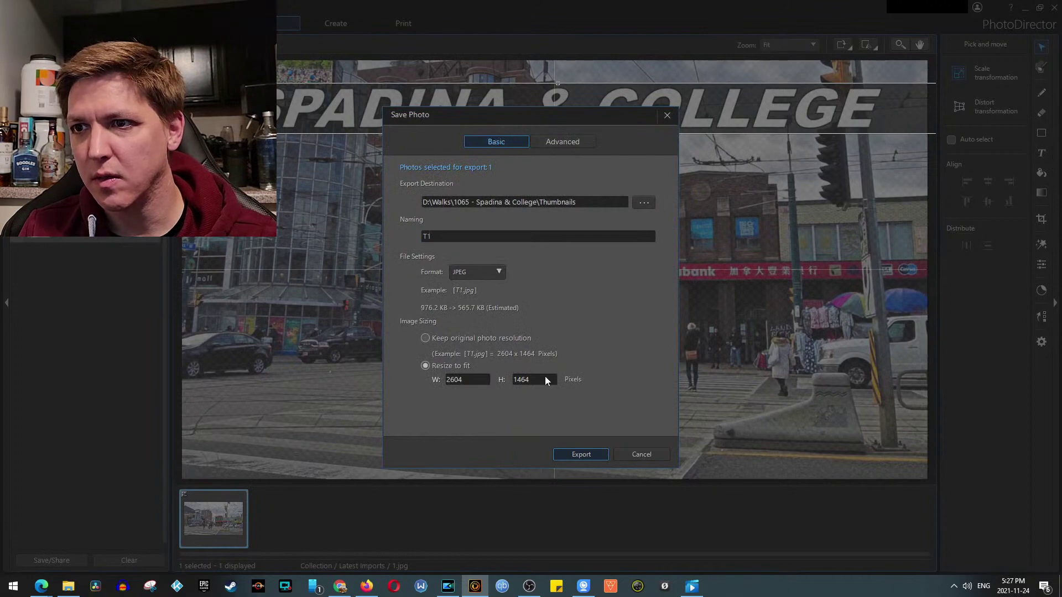
click(584, 455)
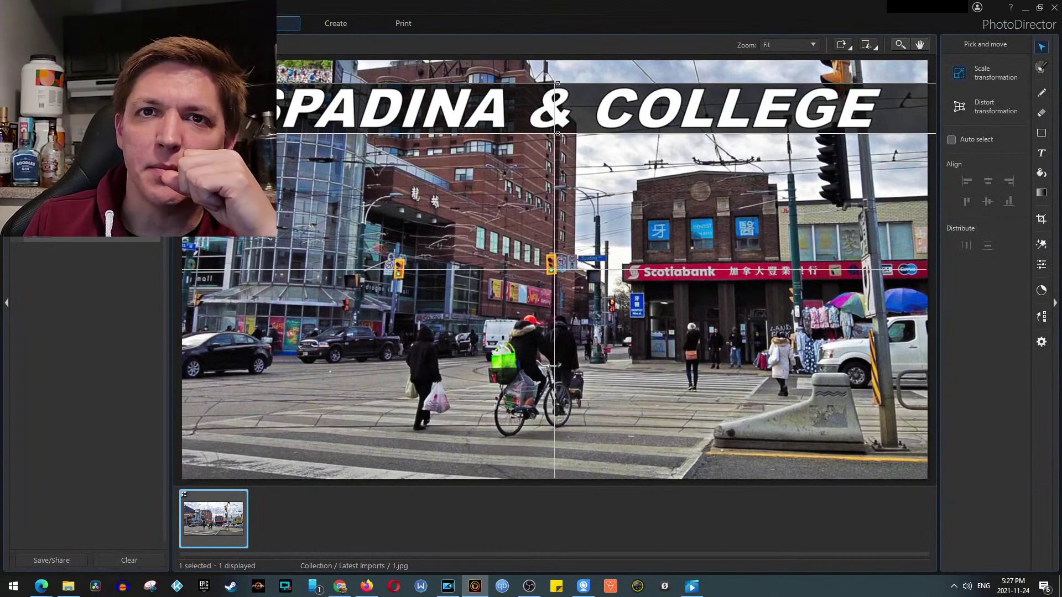
Recolour the SPADINA & COLLEGE title text yellow (#ffff00)
click(1041, 153)
drag(246, 116, 1060, 163)
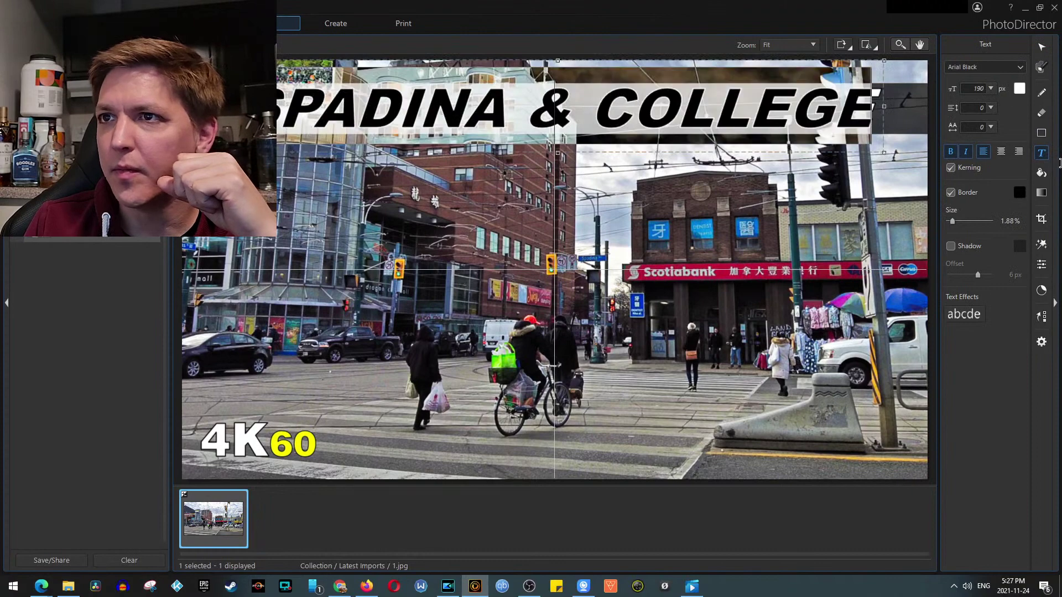
click(1019, 89)
click(830, 286)
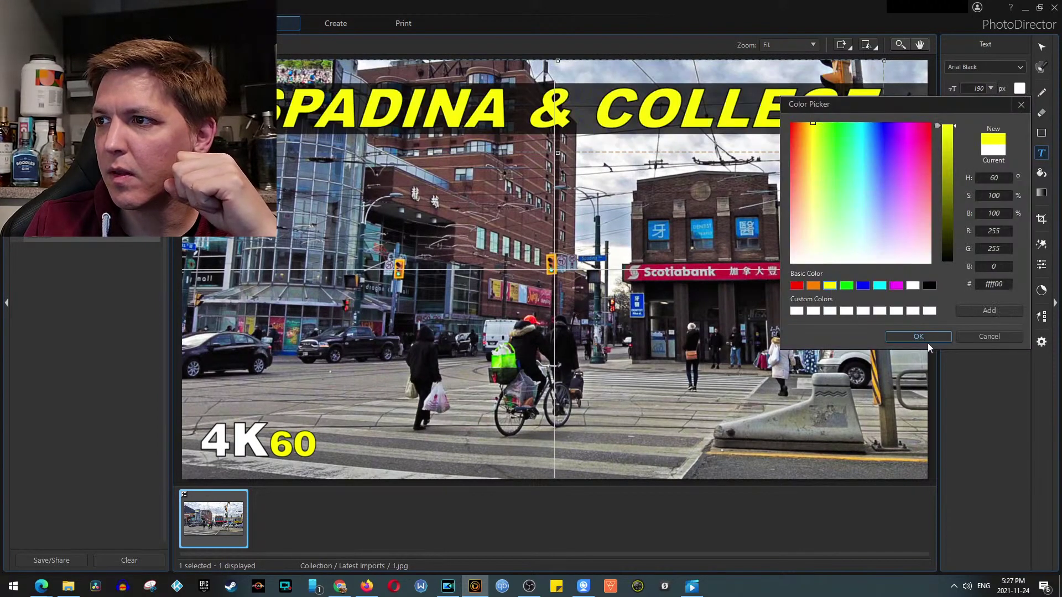
click(927, 341)
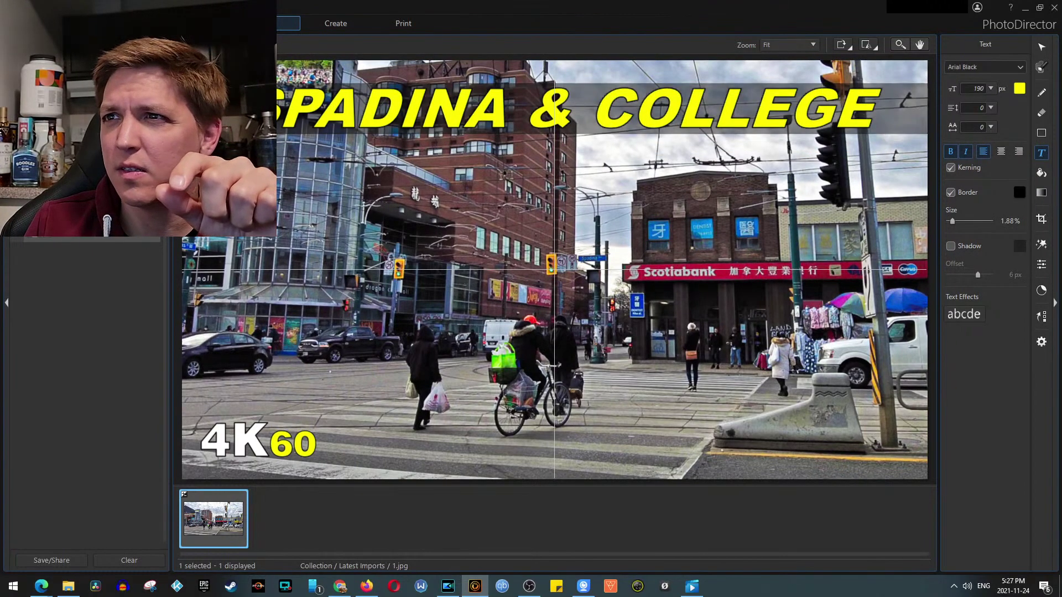
Adjust the opacity of the dark band behind the title, trying solid black and fully transparent before settling on a semi-transparent shade
key(ctrl+z)
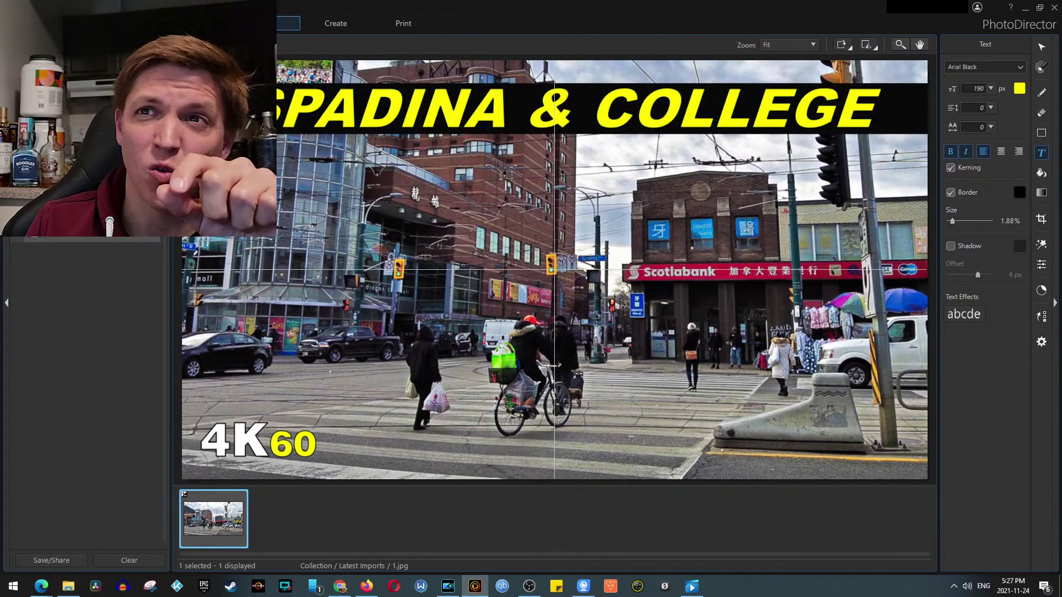
key(ctrl+y)
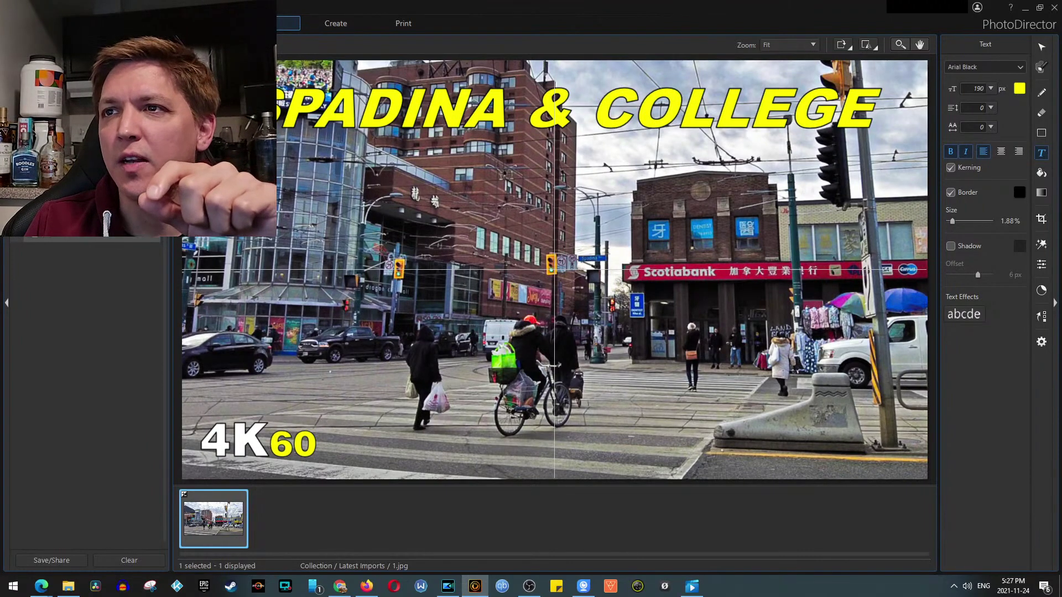
key(ctrl+z)
drag(141, 80, 111, 80)
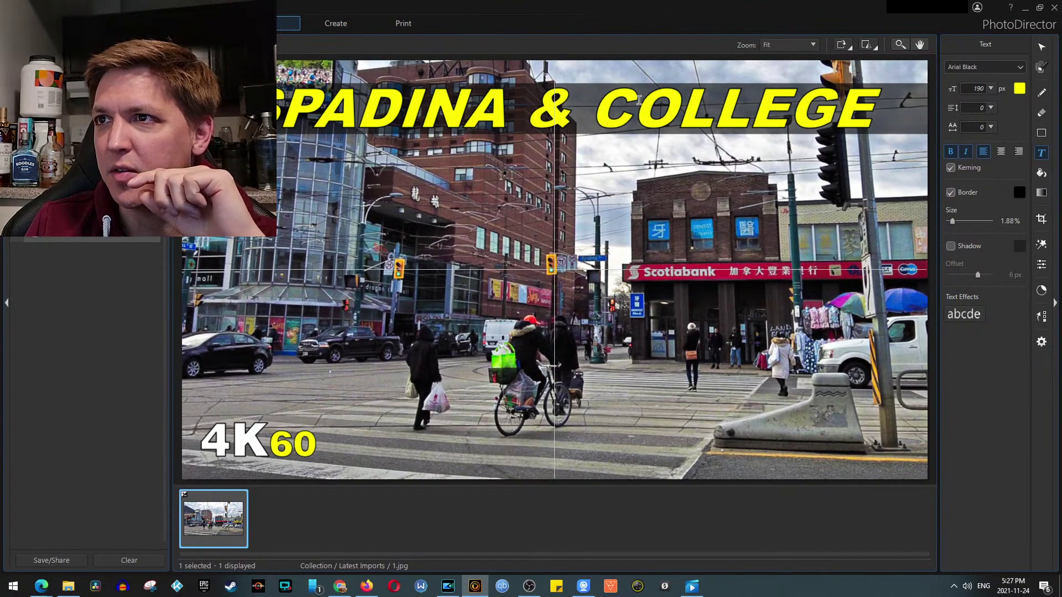
Set the border size of the SPADINA & COLLEGE title text to 1.40%
drag(239, 108, 896, 113)
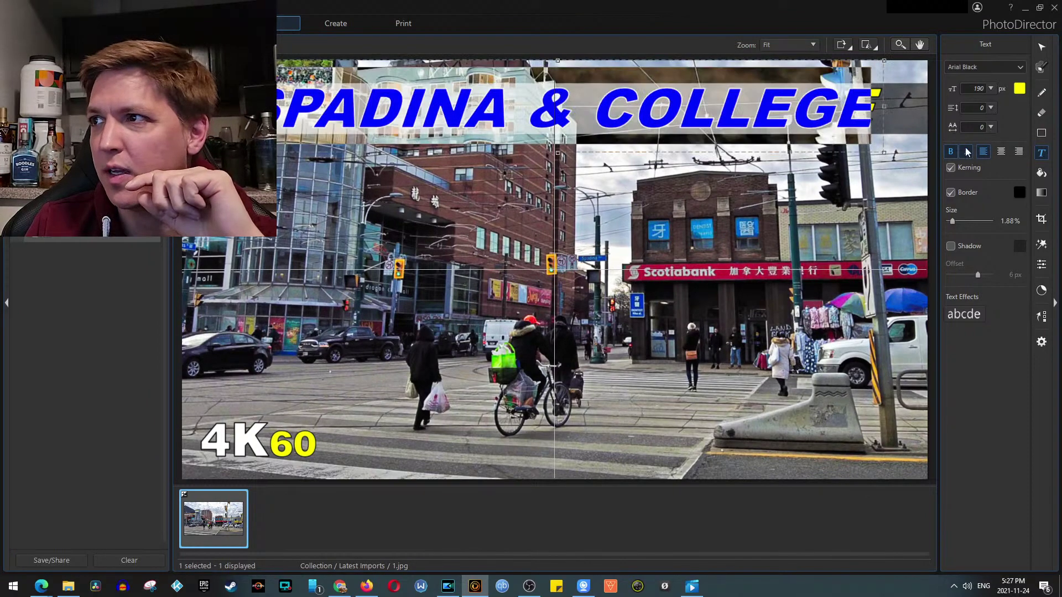
click(1004, 222)
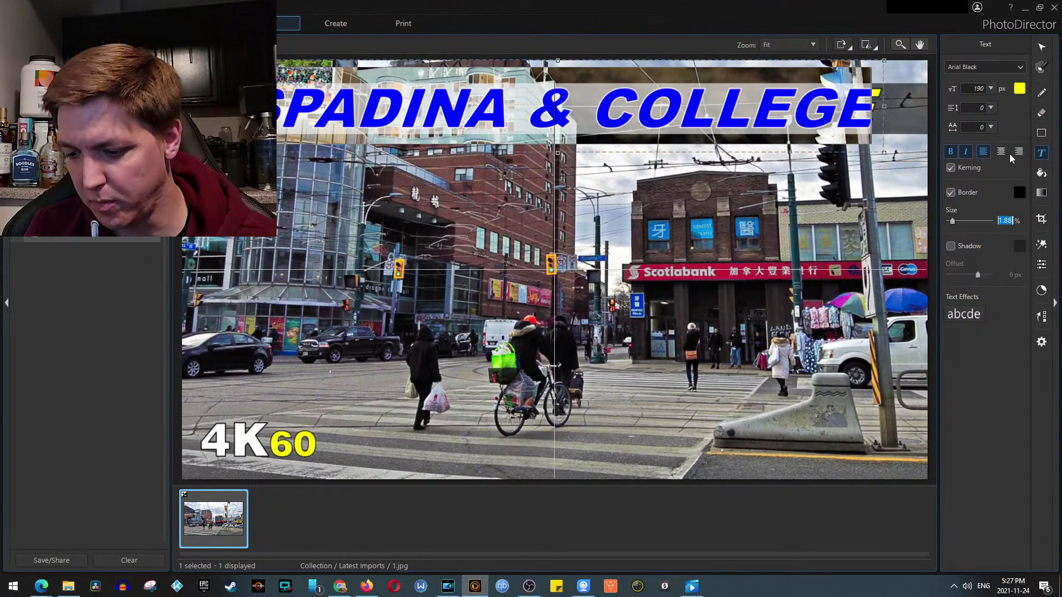
text(1.4)
key(Return)
click(727, 204)
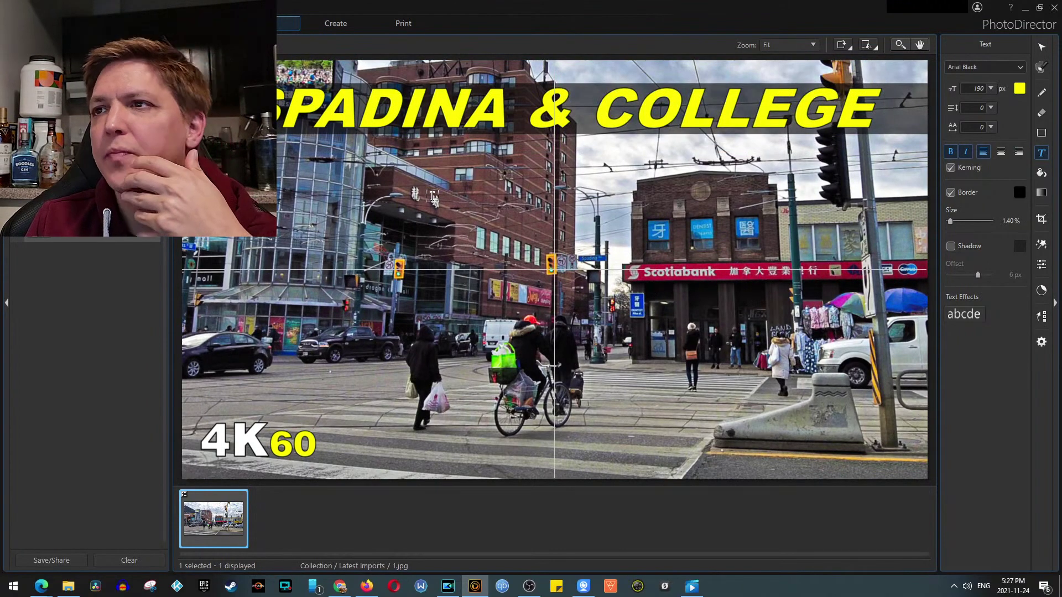
Save the yellow-title version as a new JPEG photo named T1a in the Thumbnails folder
click(61, 562)
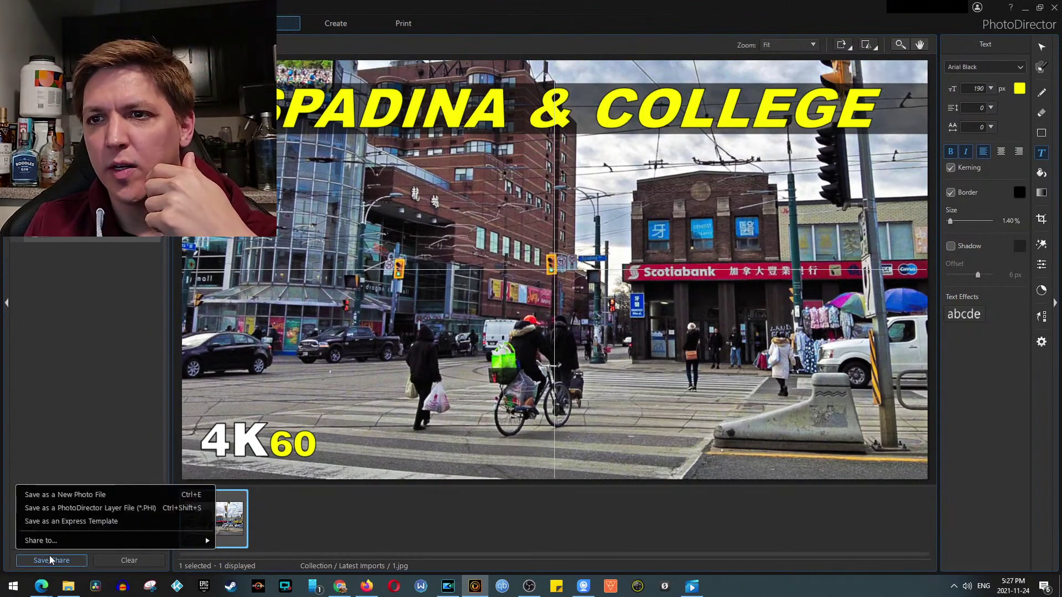
click(78, 494)
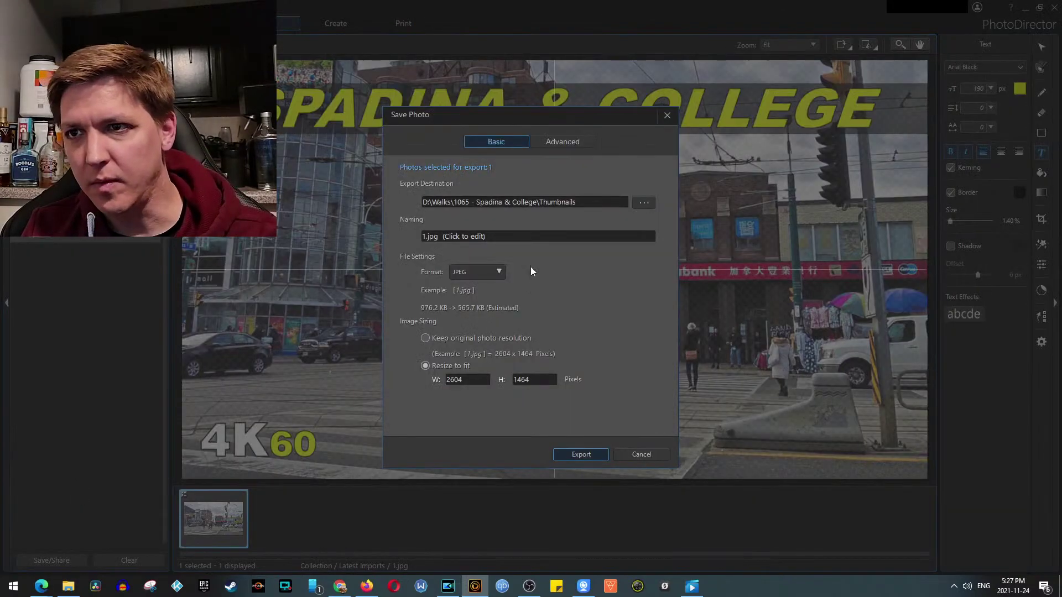
double_click(520, 234)
text(T)
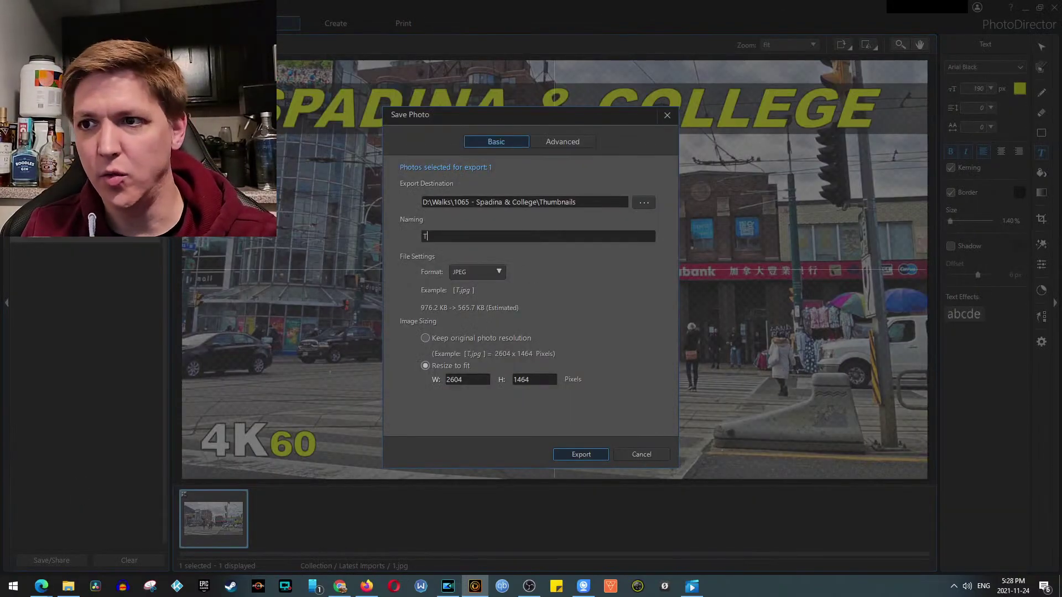
text(1a)
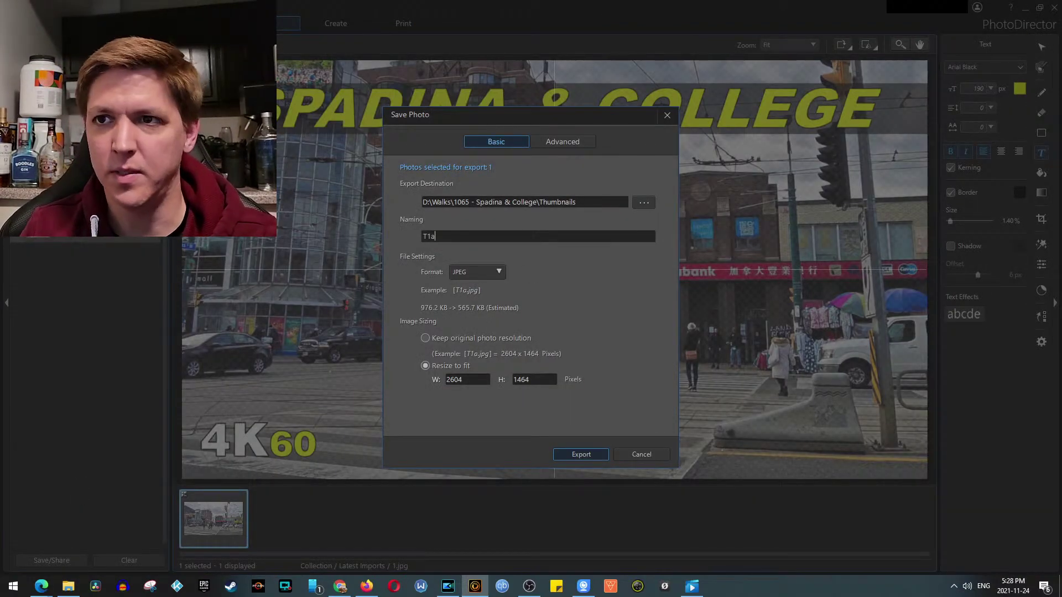
click(596, 452)
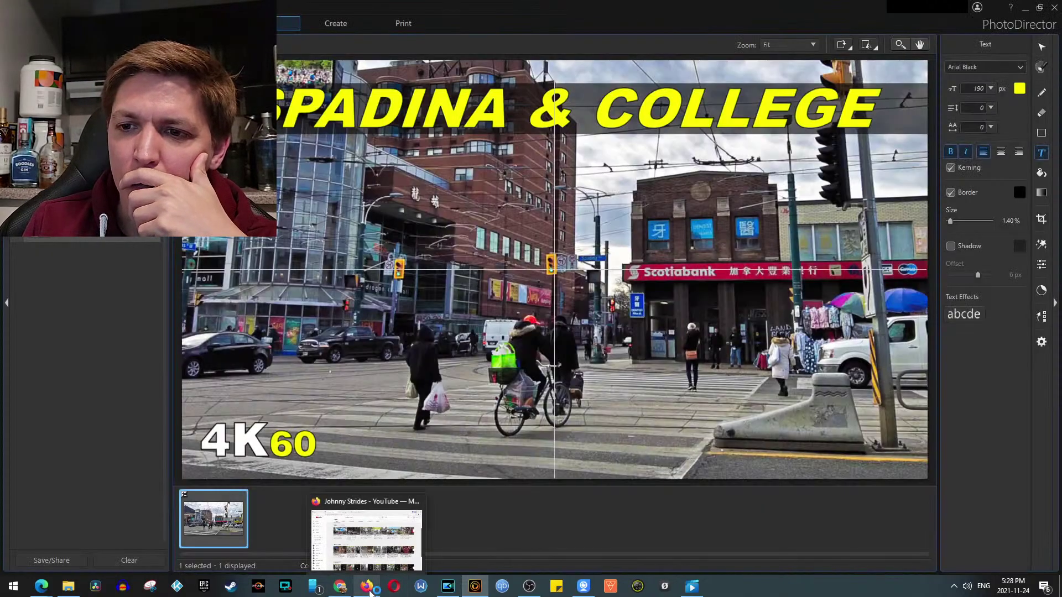
Switch to Chrome, load T1a.jpg from the Thumbnails folder into thumbsup.tv, and dismiss the aspect ratio warning
click(367, 586)
click(367, 586)
click(340, 586)
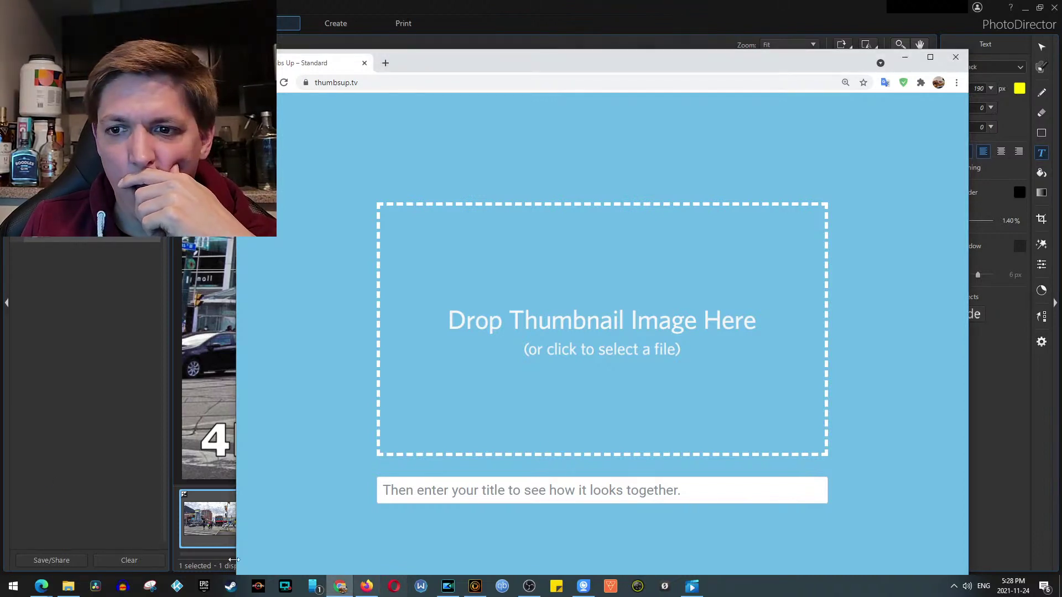
click(71, 587)
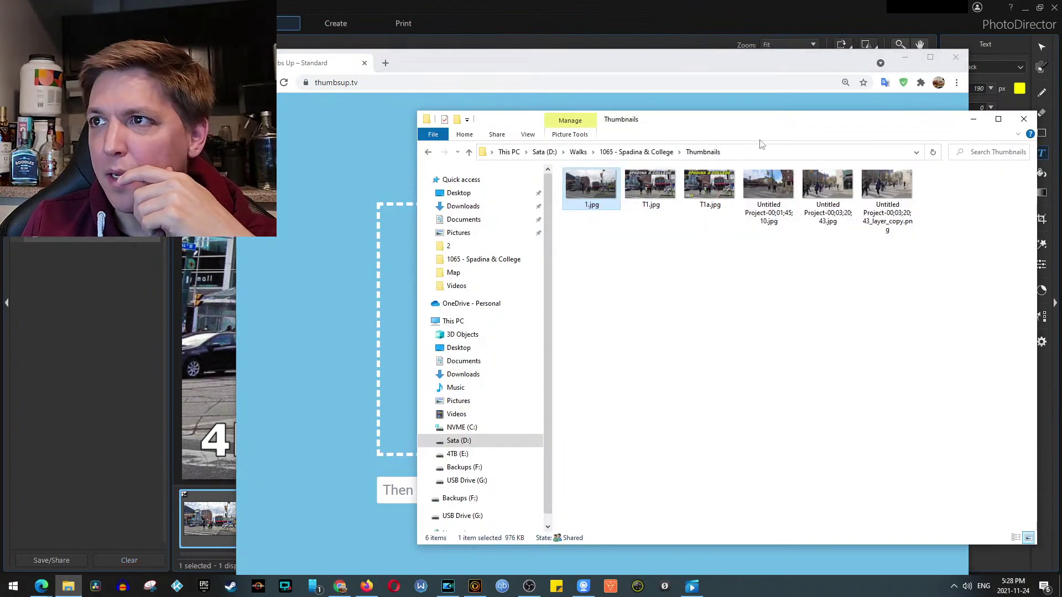
drag(764, 126, 0, 132)
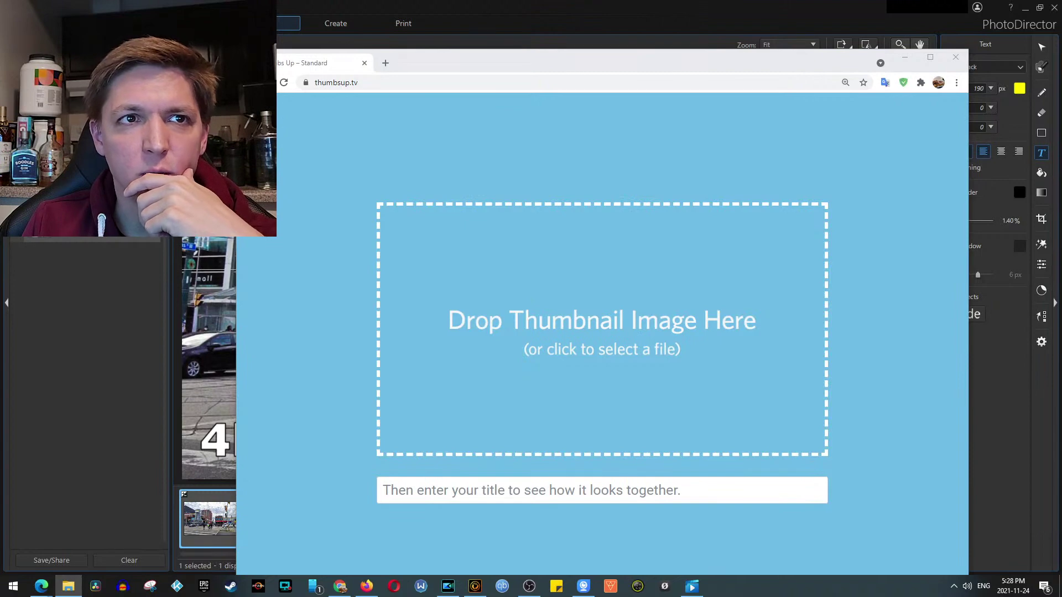
drag(0, 133, 685, 377)
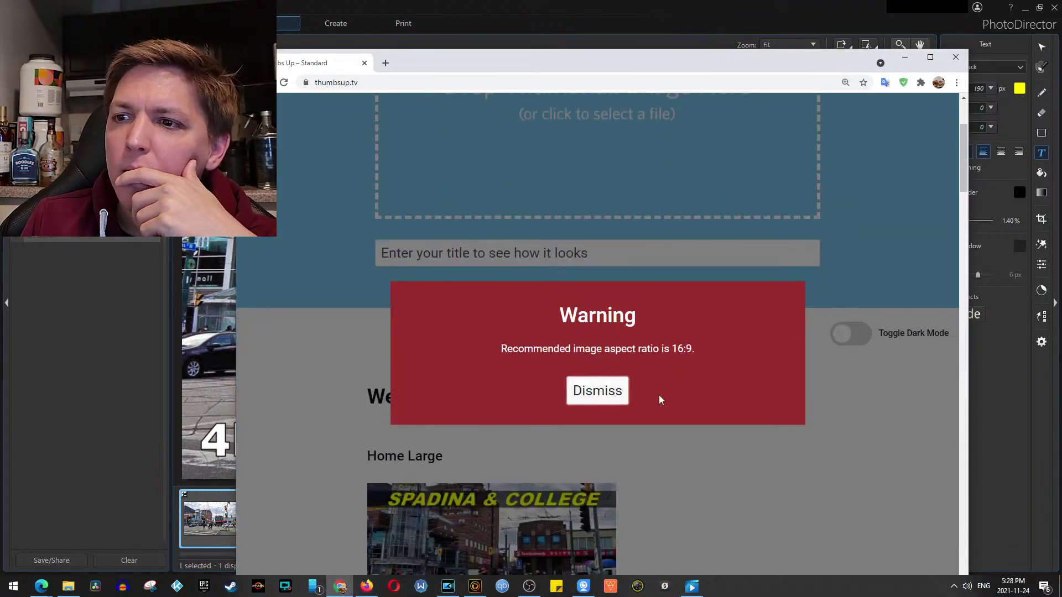
key(Return)
Examine how readable the thumbnail is in the Home, Sidebar, Channel Page and History previews
scroll(765, 398, down, 8)
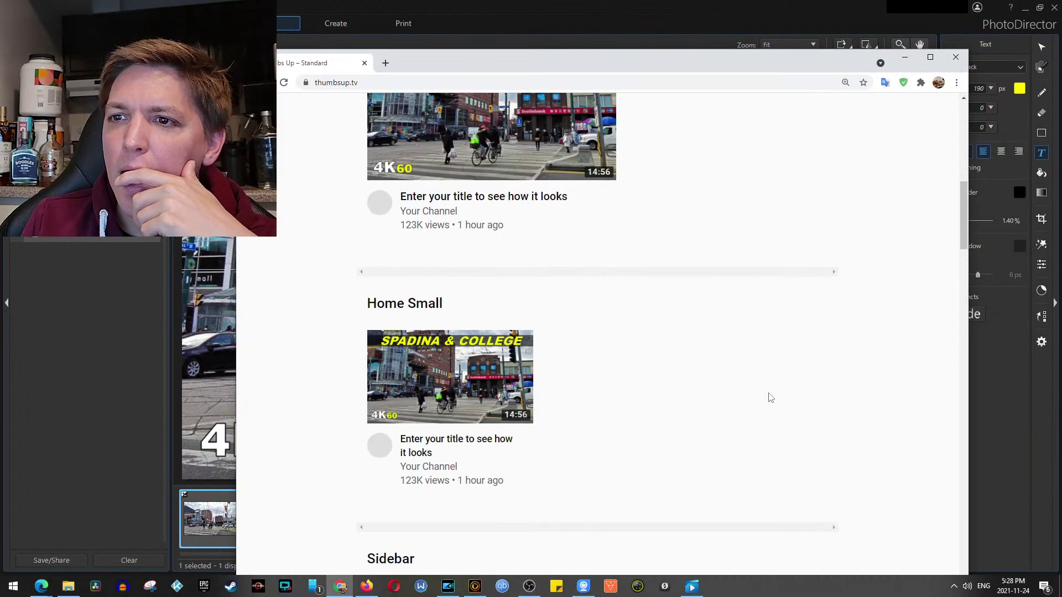
scroll(640, 314, up, 3)
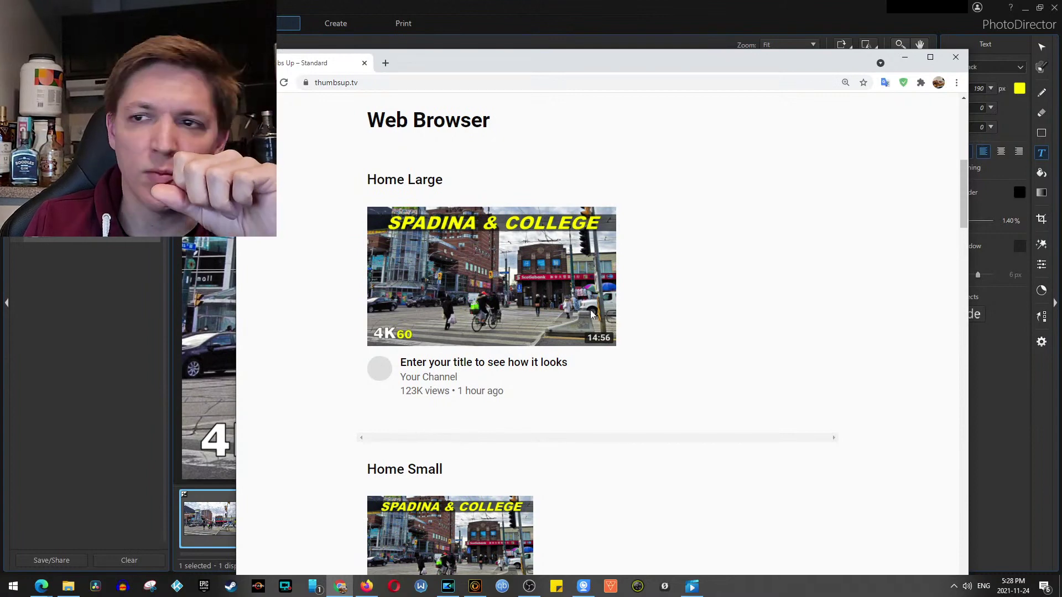
scroll(603, 316, down, 4)
scroll(412, 277, down, 3)
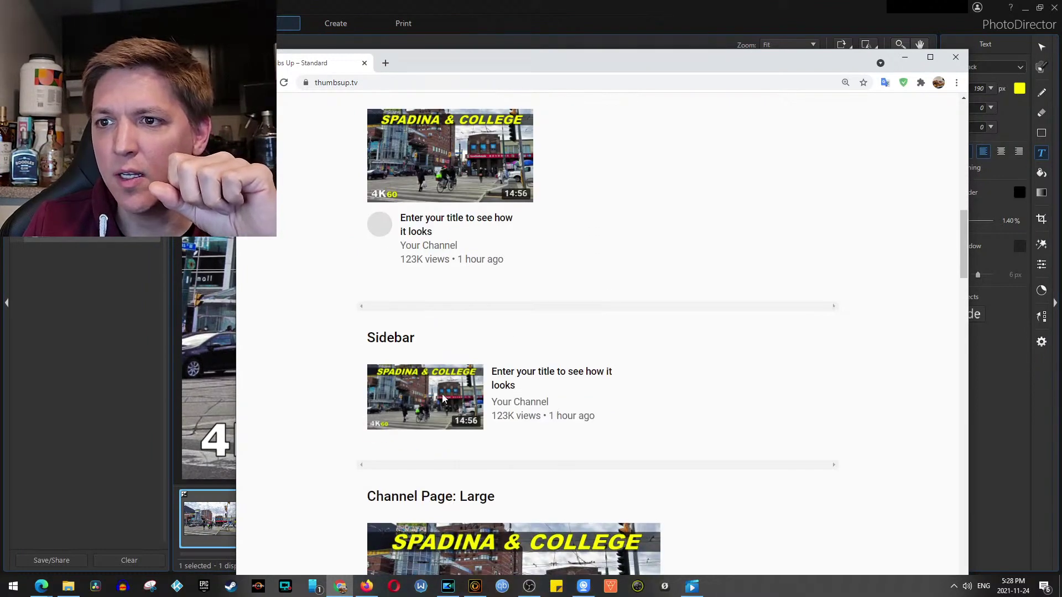
scroll(476, 380, down, 2)
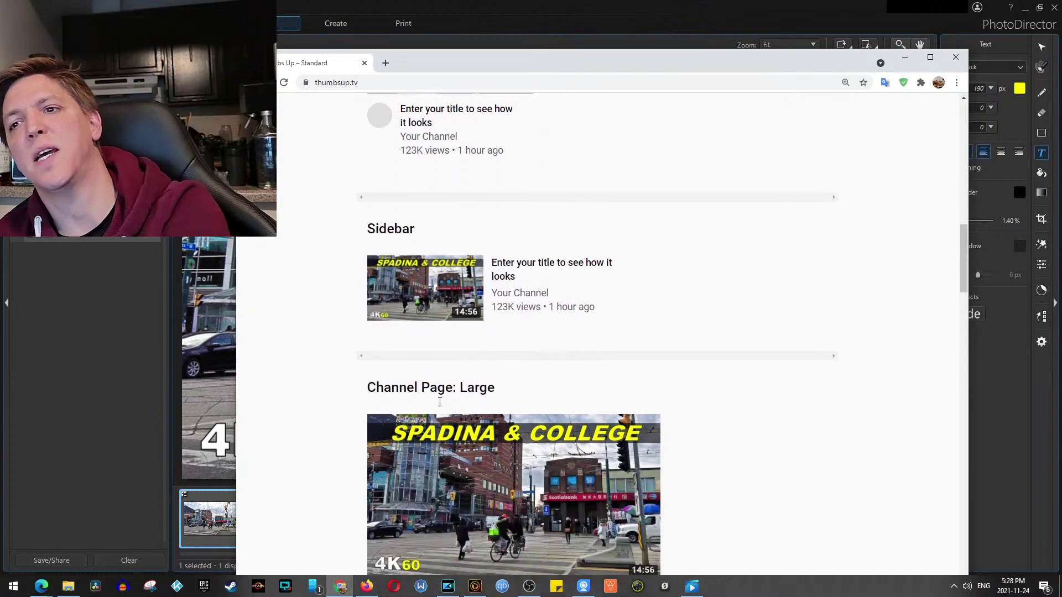
scroll(663, 387, down, 3)
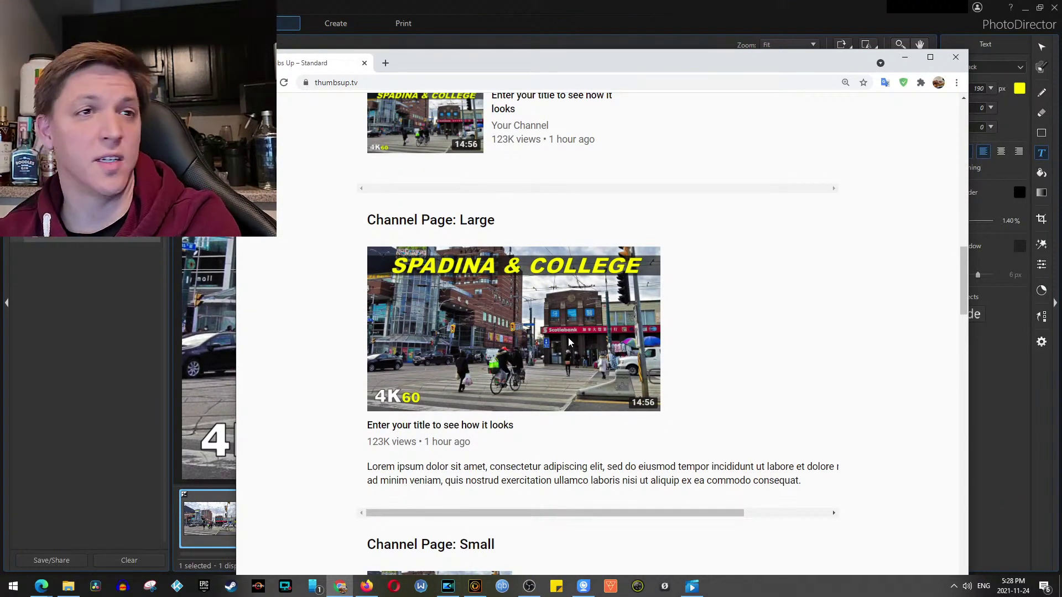
scroll(568, 341, down, 8)
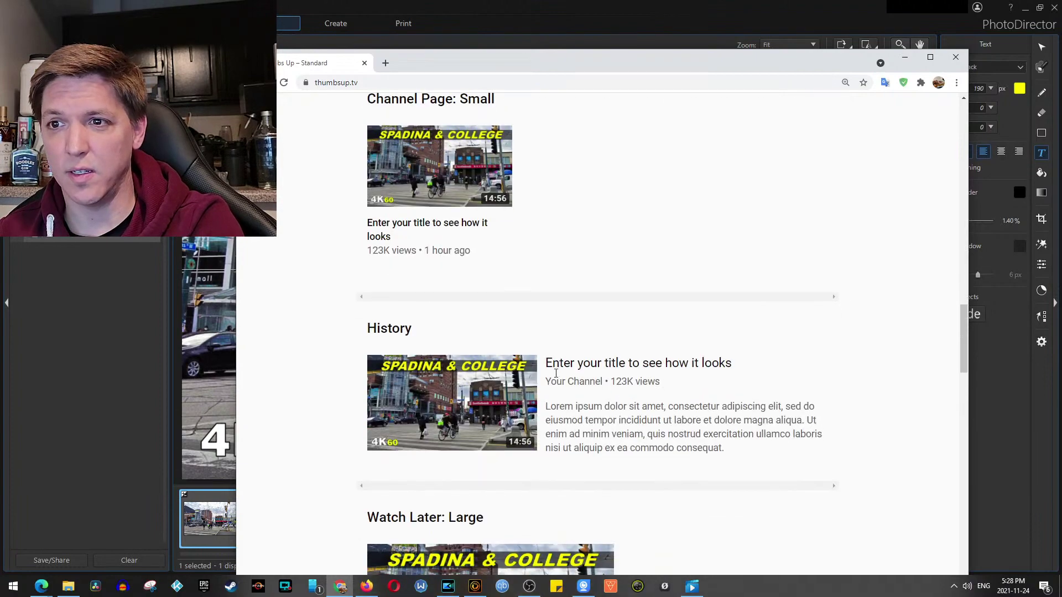
Examine the thumbnail in the Watch Later and Mobile previews, including Home: Full Width and Column
scroll(556, 373, down, 13)
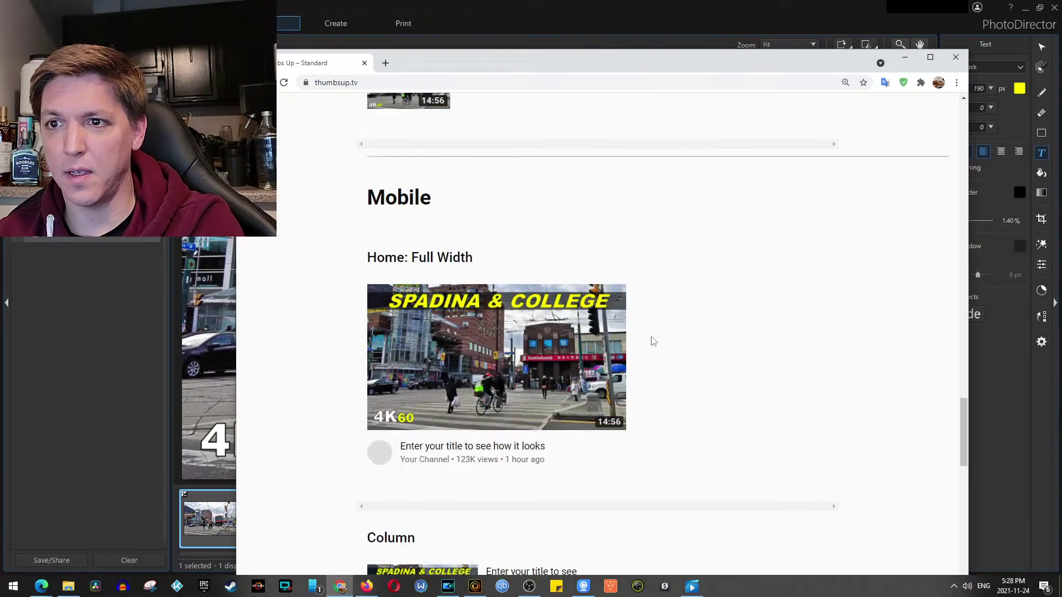
scroll(653, 341, down, 4)
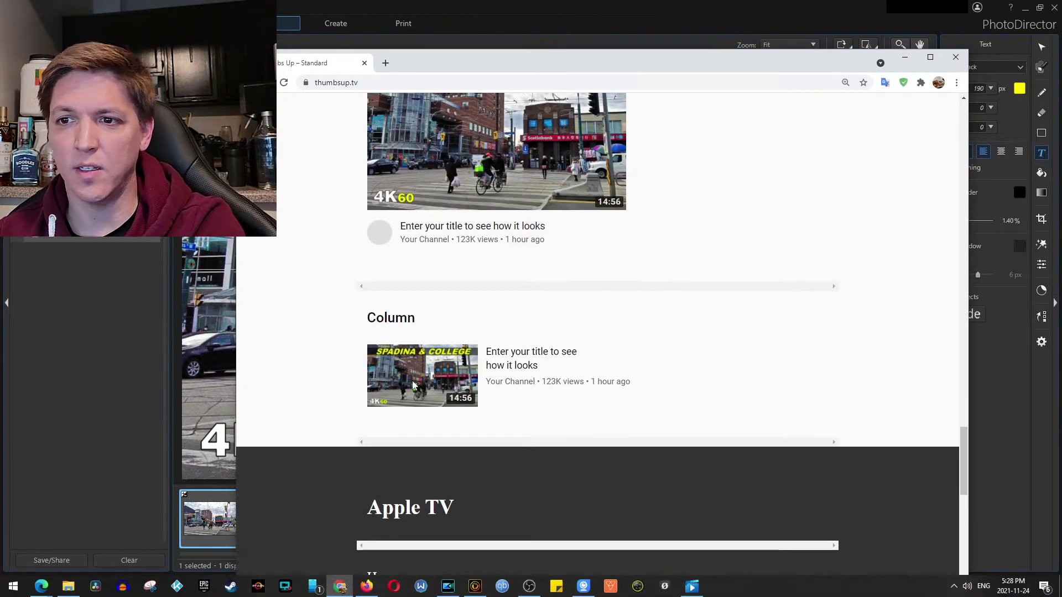
scroll(675, 326, up, 3)
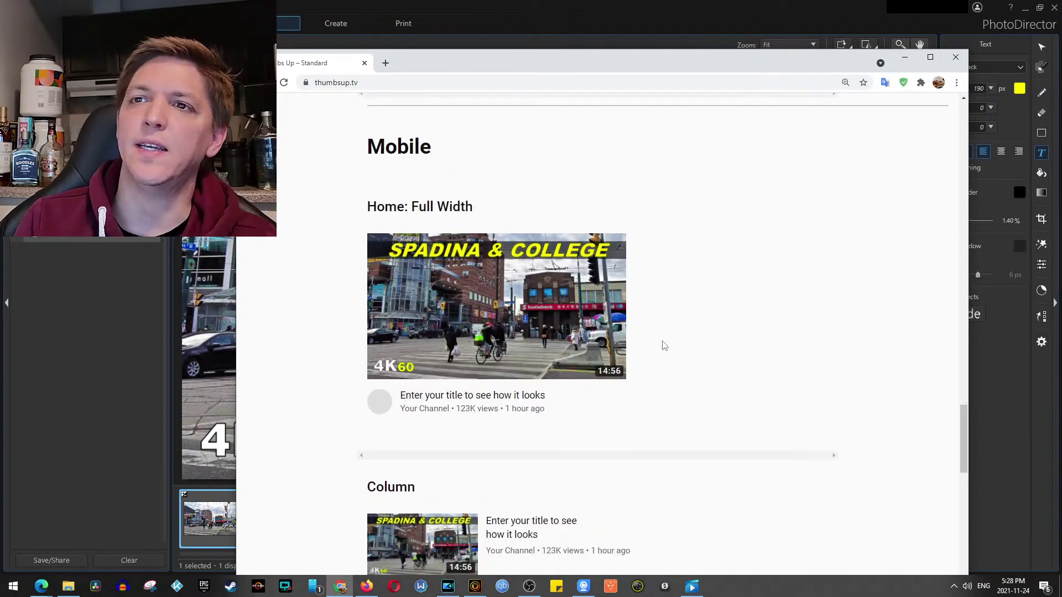
scroll(665, 346, up, 5)
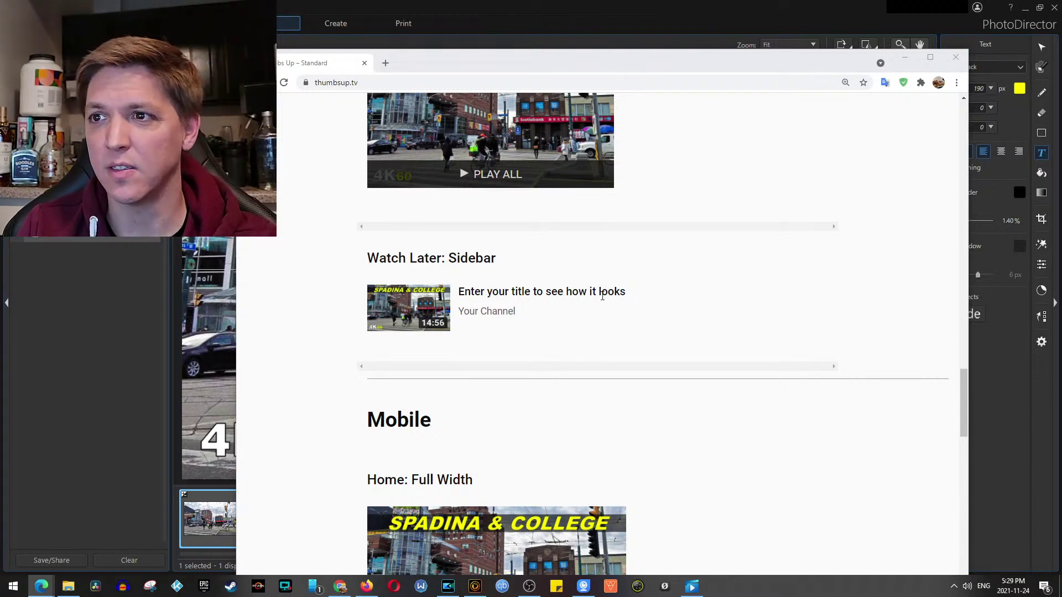
click(618, 297)
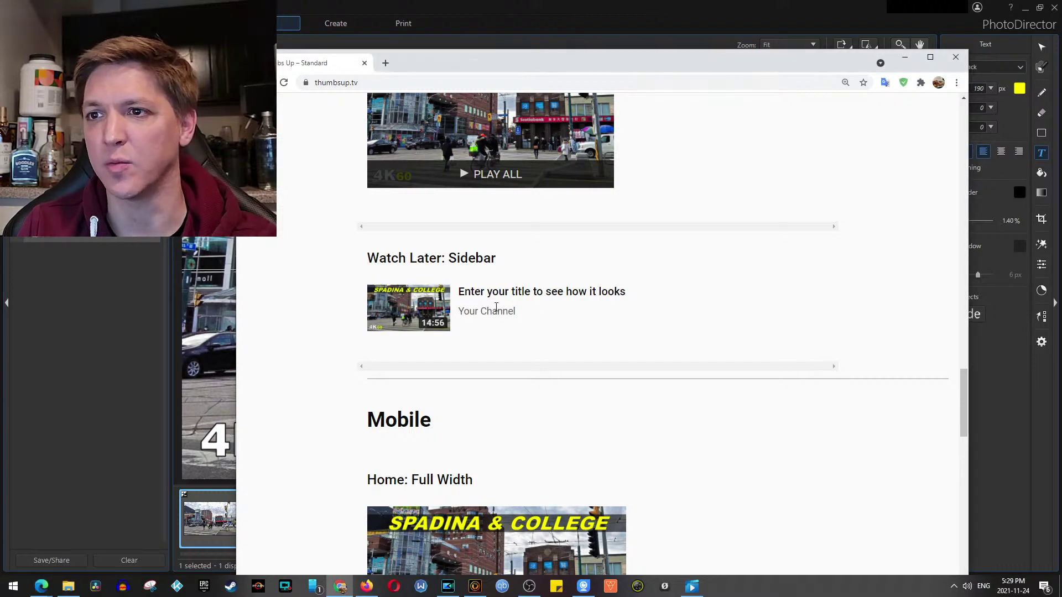
Replace the sample video title on the preview page with "You won't believe what this does to your face!"
scroll(496, 308, up, 6)
scroll(773, 180, up, 15)
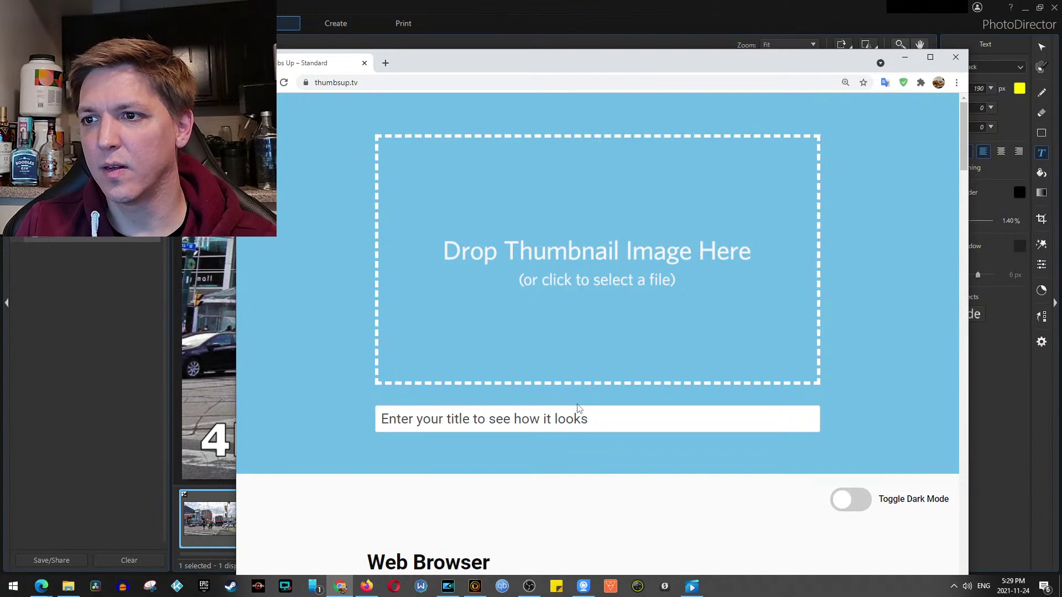
triple_click(575, 410)
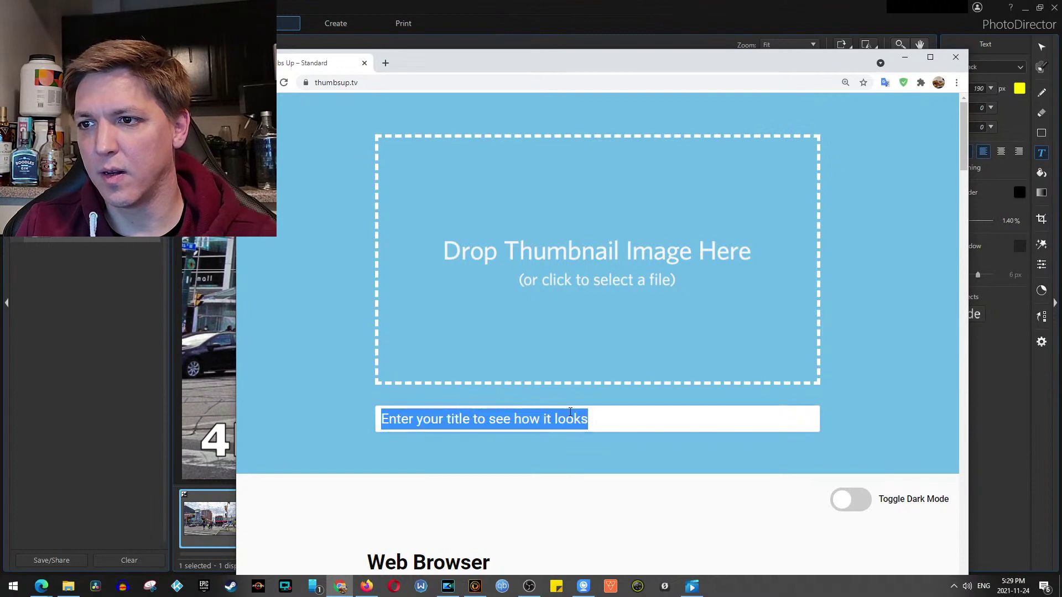
text(You won't bel)
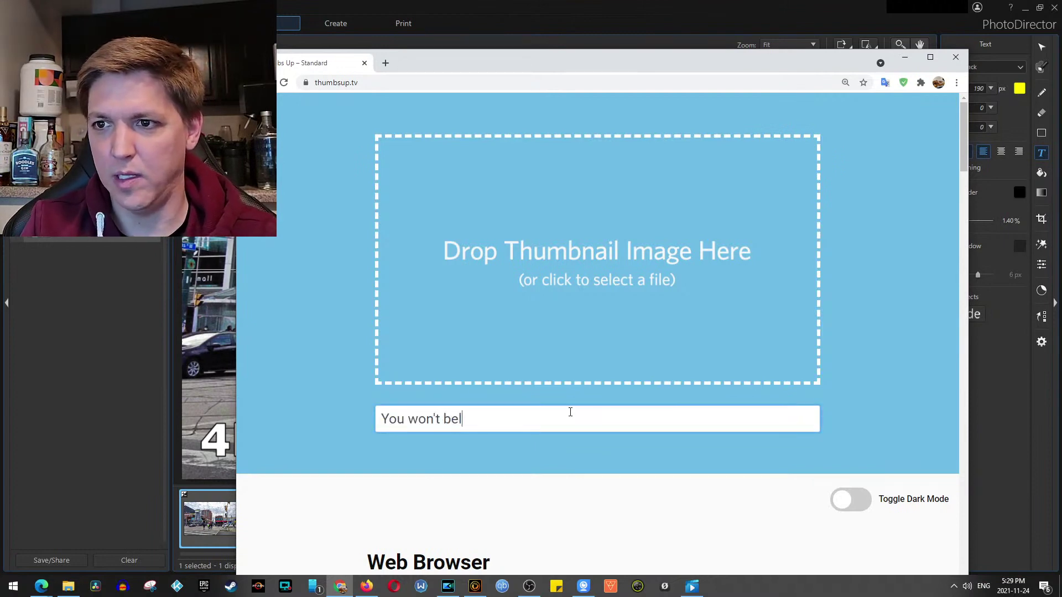
text(ieve what this does to)
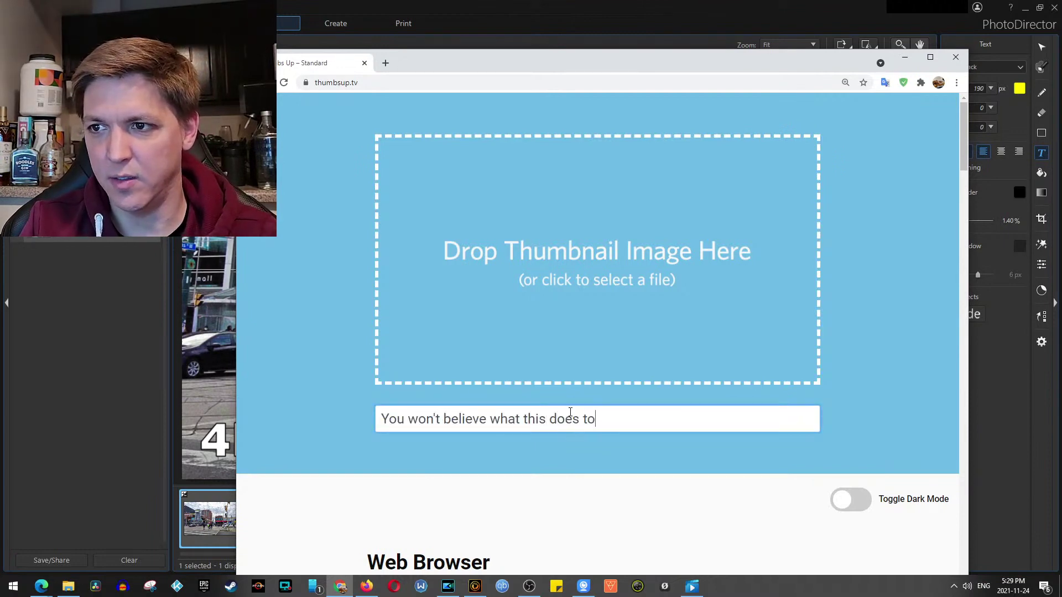
text( your face!)
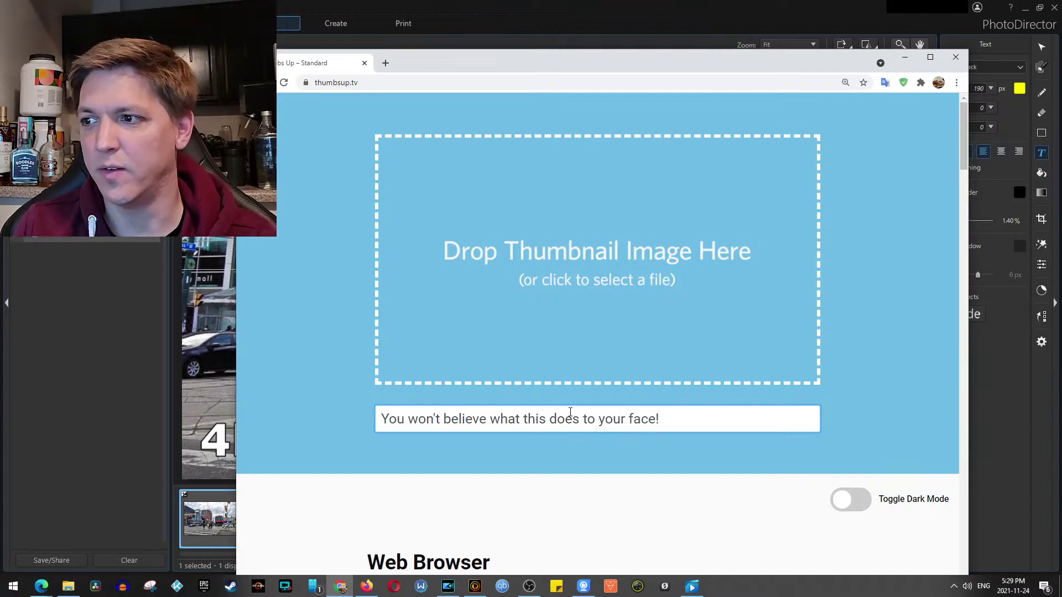
Examine how the thumbnail looks beside the new title in the Sidebar and Channel Page: Large previews
scroll(589, 238, down, 15)
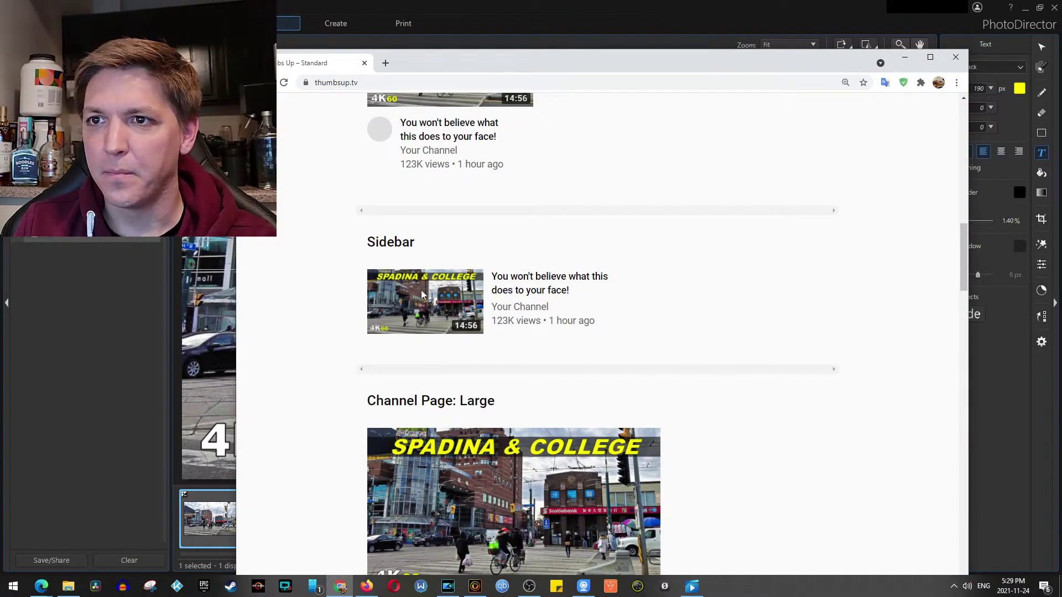
scroll(421, 293, down, 1)
scroll(527, 324, up, 2)
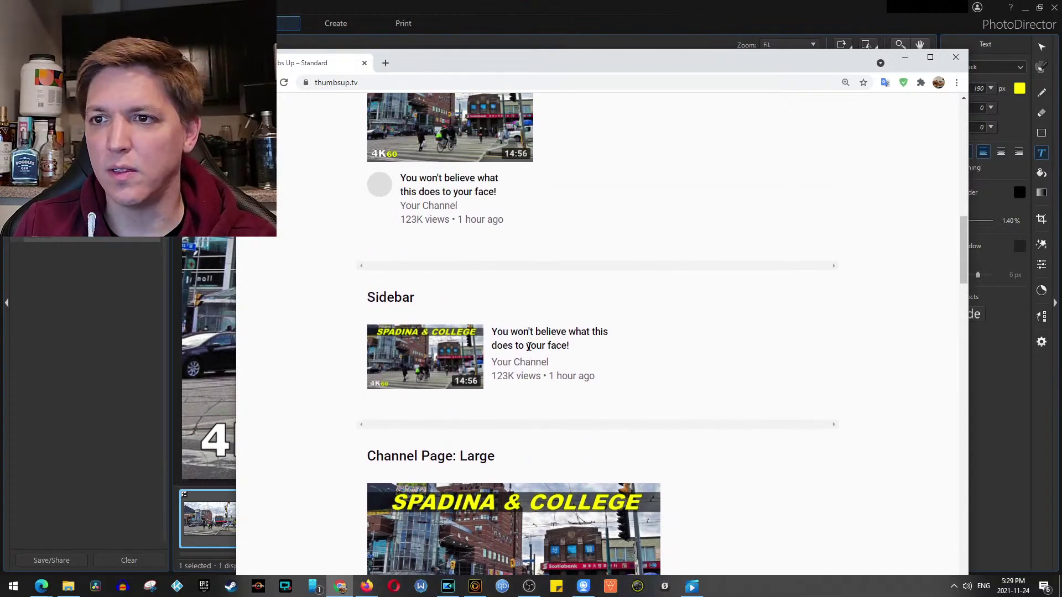
scroll(526, 354, down, 2)
scroll(643, 411, up, 1)
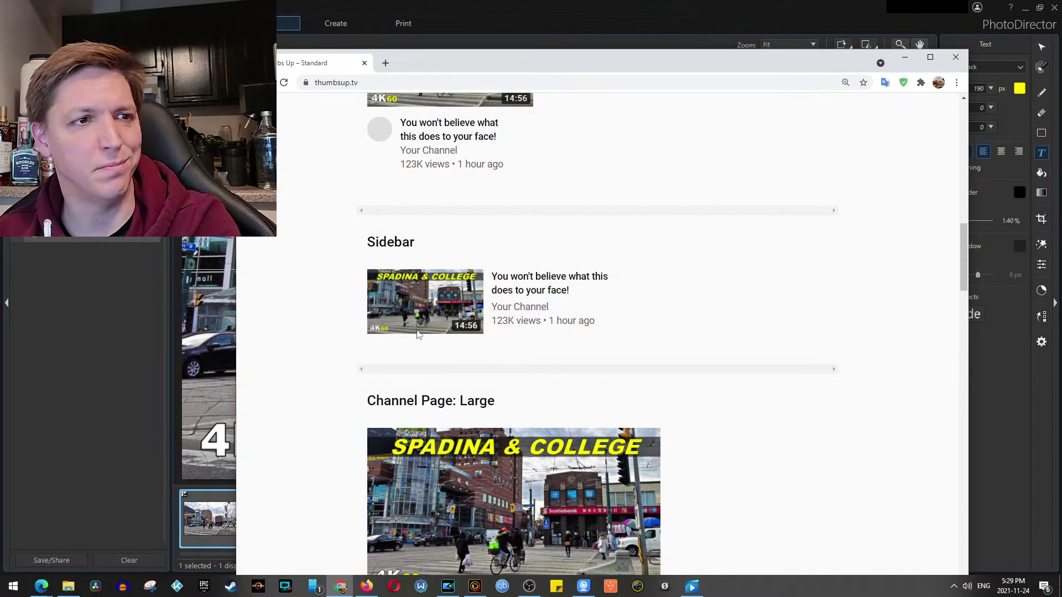
scroll(429, 320, down, 3)
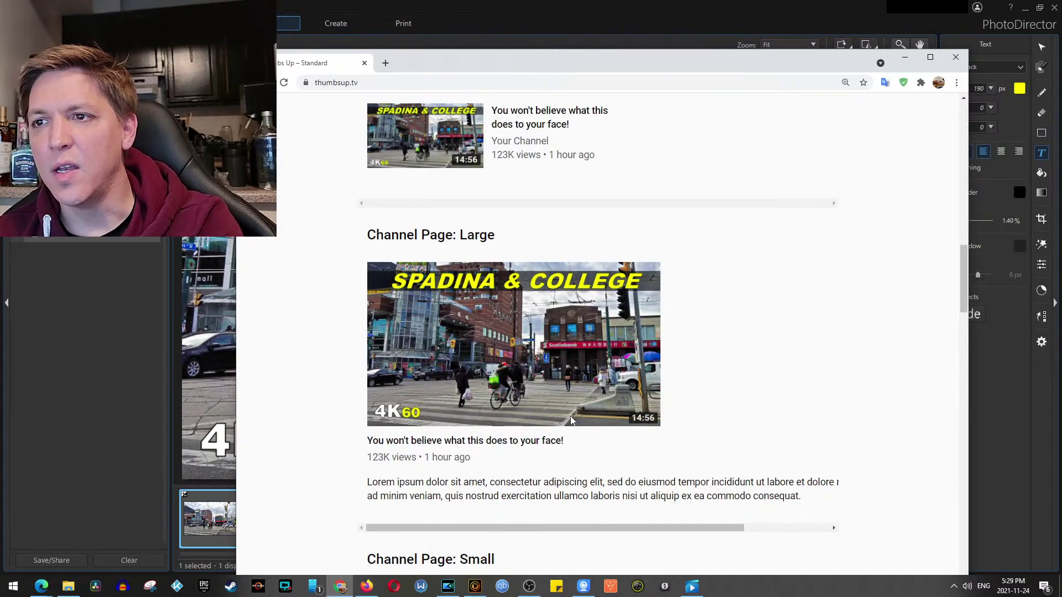
Switch to PhotoDirector and hide the title text, 4K60 text and dark band layers, leaving only the photo visible
click(475, 586)
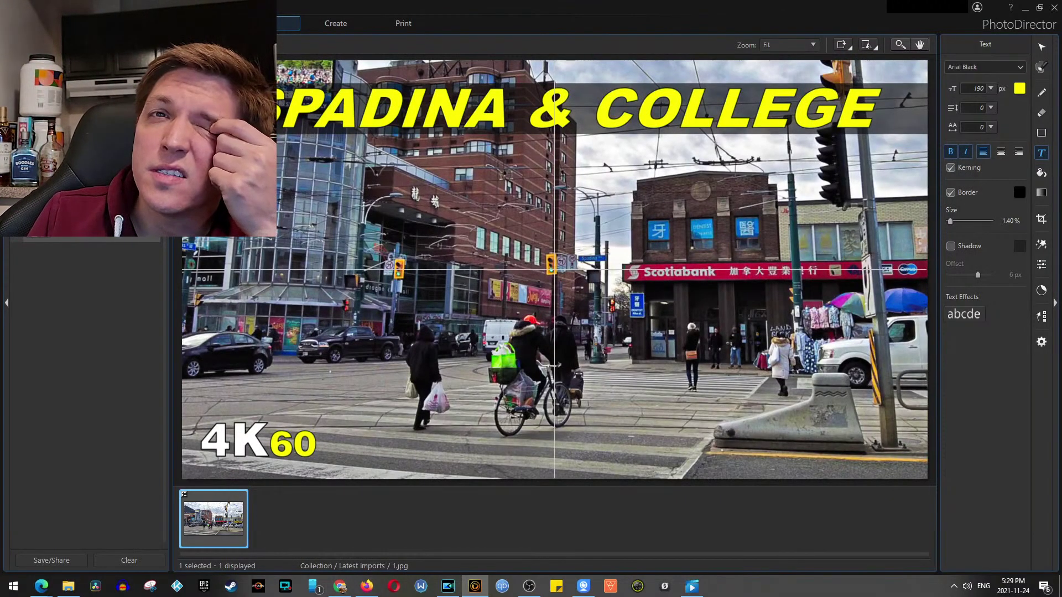
click(19, 191)
click(19, 213)
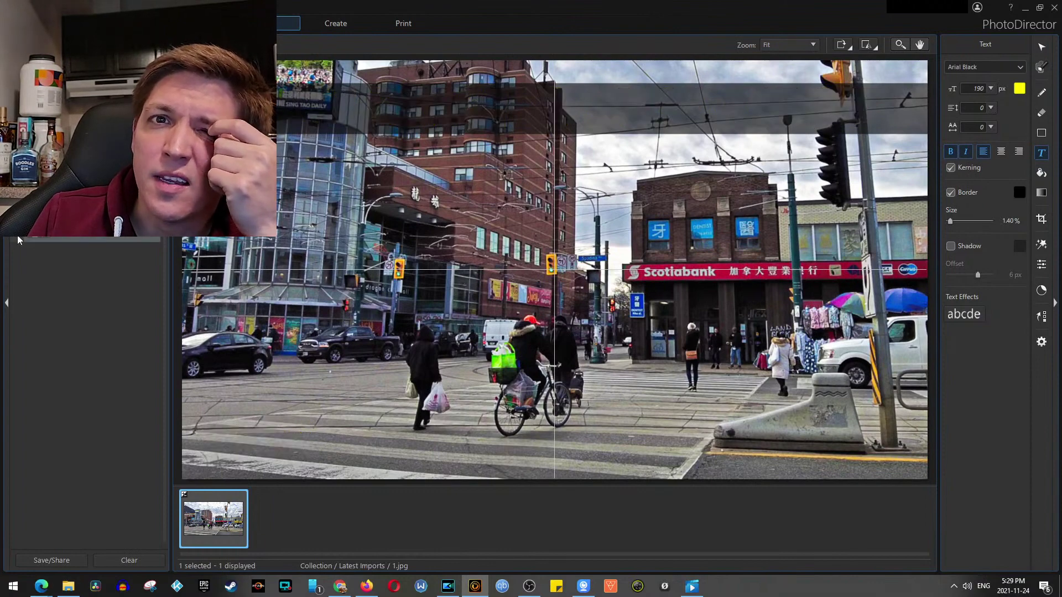
click(19, 237)
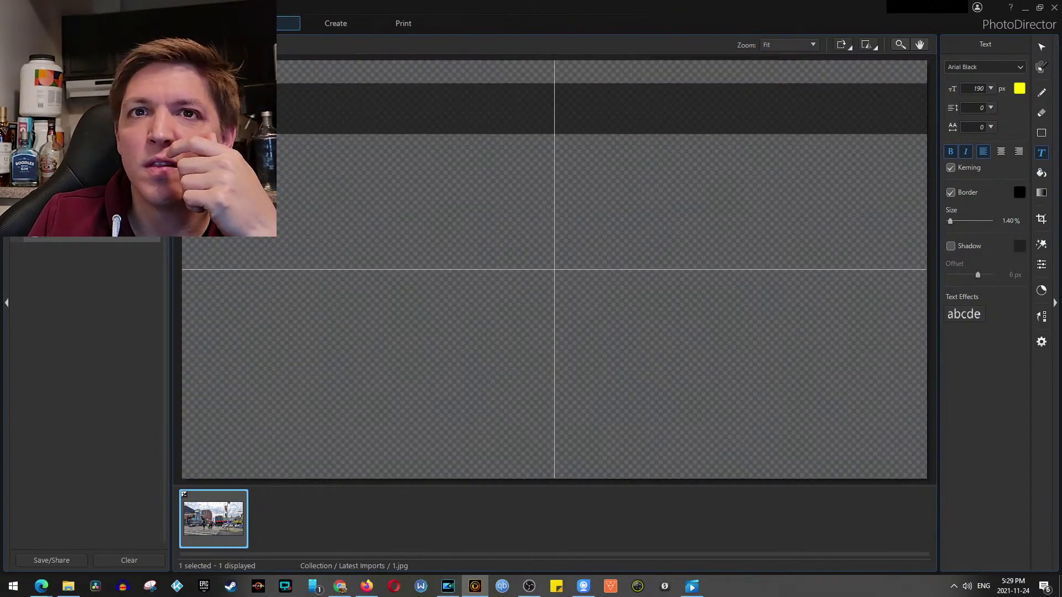
click(18, 214)
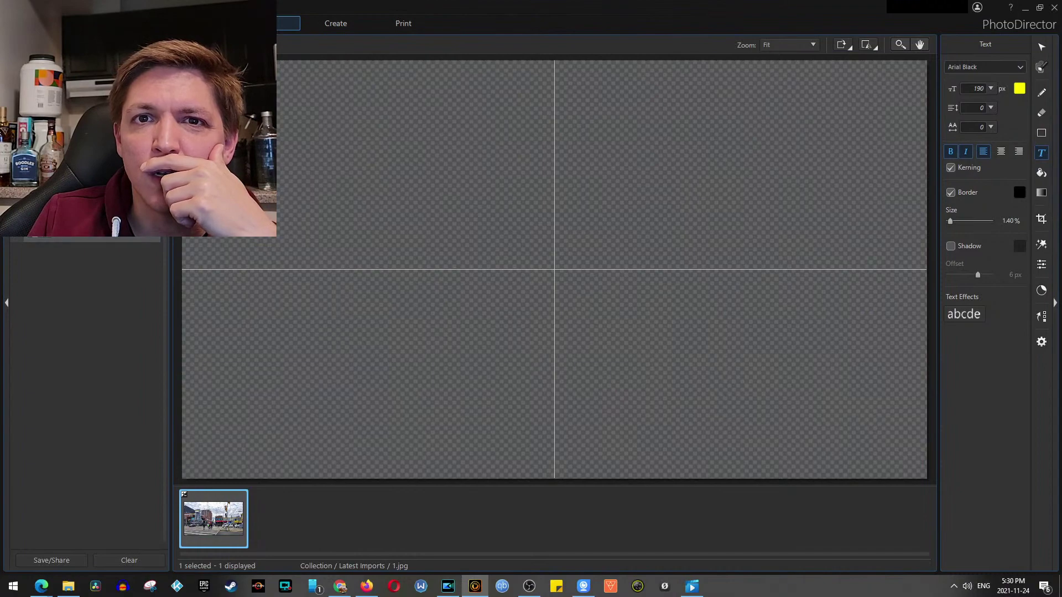
click(19, 237)
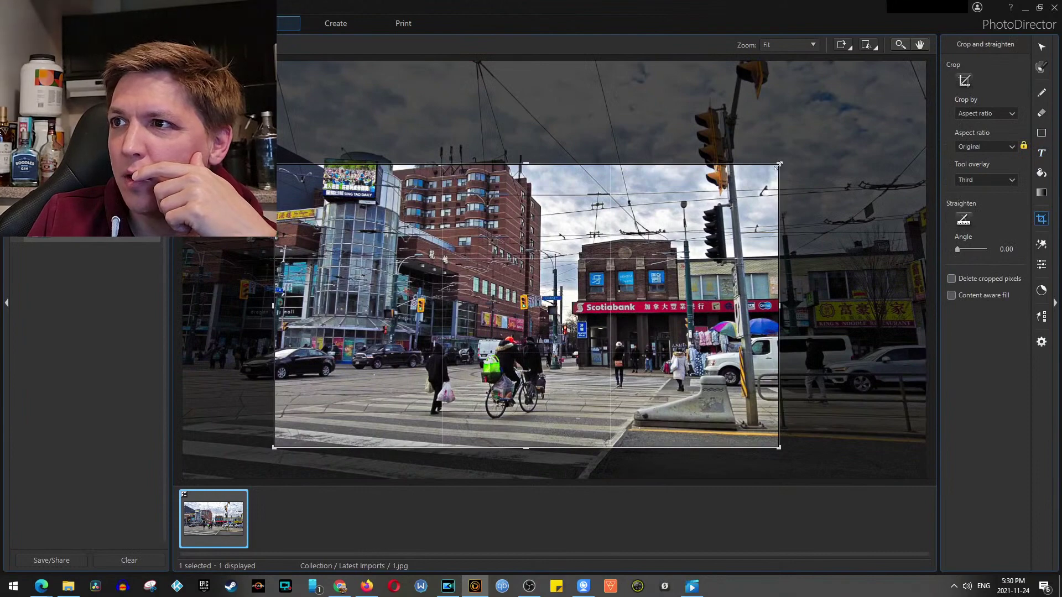
Crop the street photo tighter around the cyclist and the Scotiabank building, keeping the original aspect ratio
drag(779, 164, 658, 231)
drag(613, 301, 636, 297)
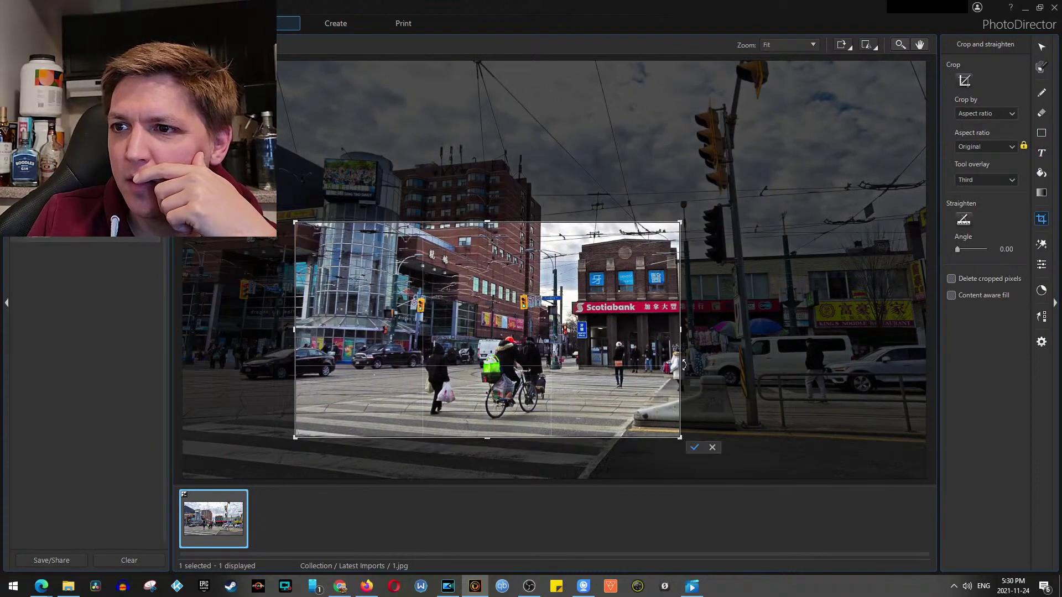
drag(516, 378, 529, 375)
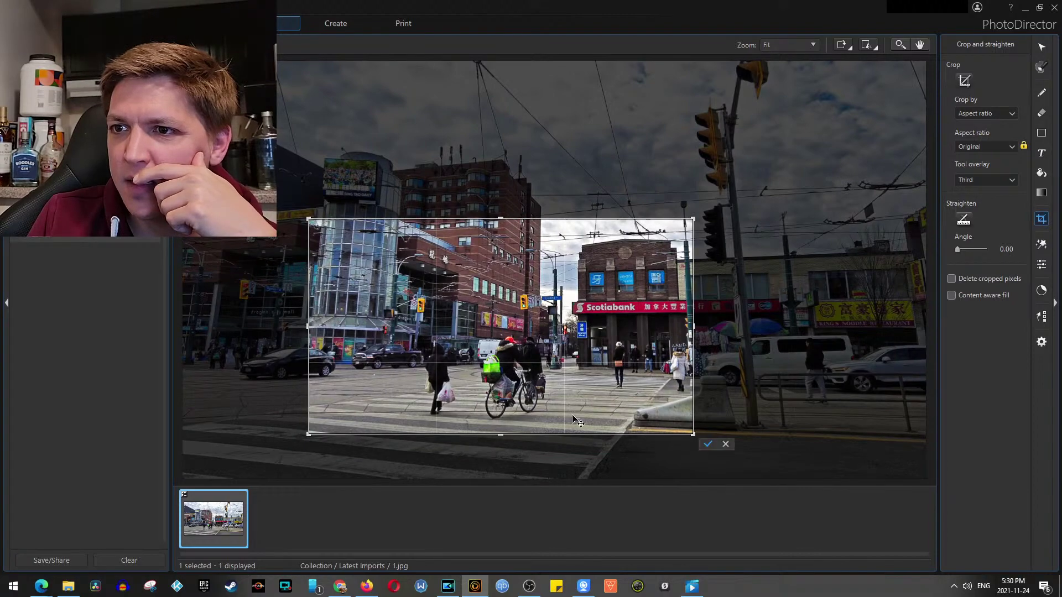
click(708, 446)
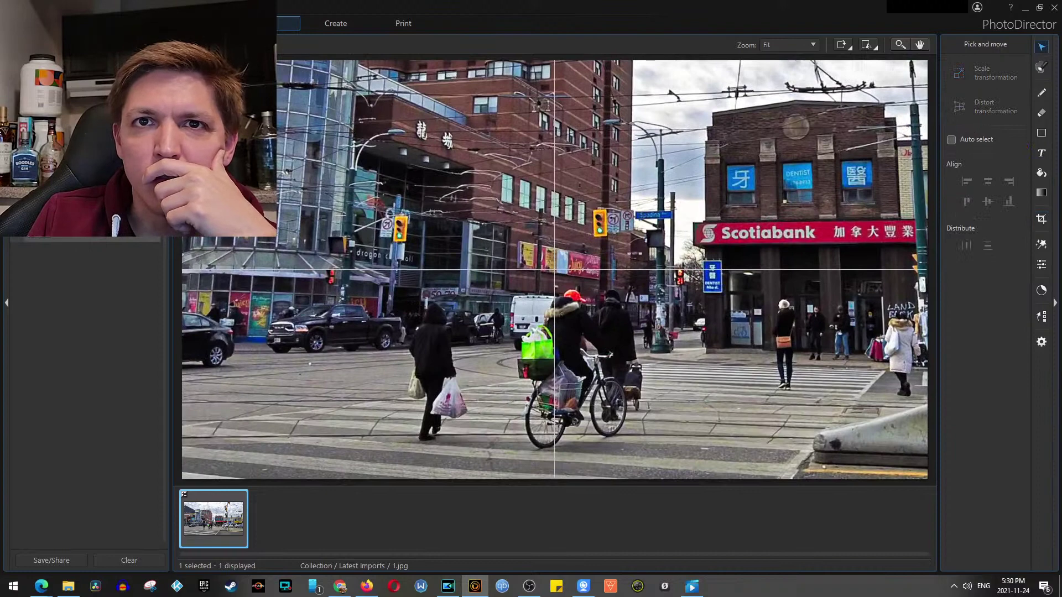
Apply the Bold title express template from My Creations to the cropped photo
click(91, 200)
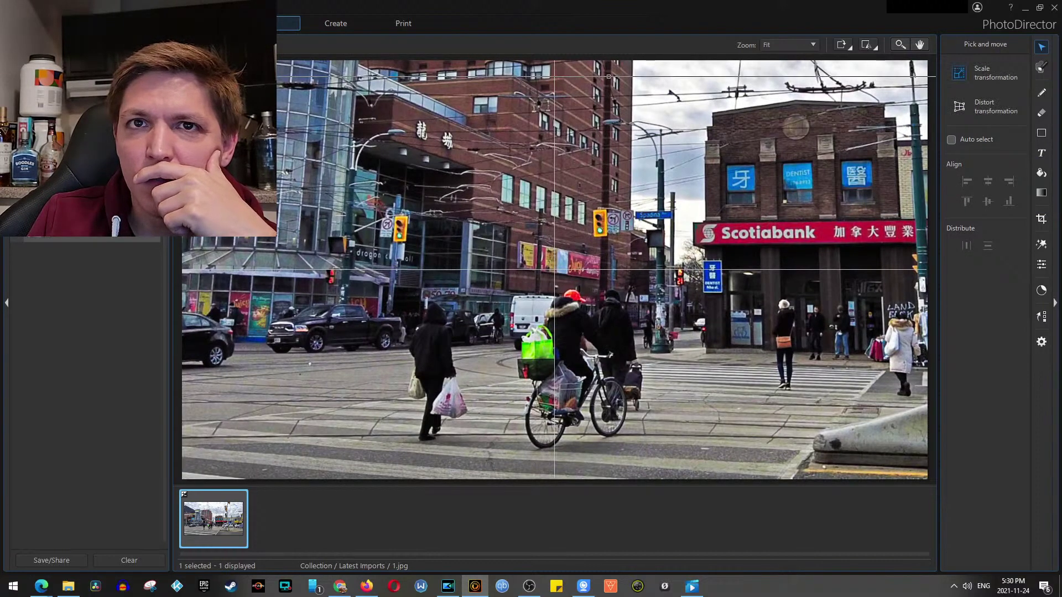
click(92, 227)
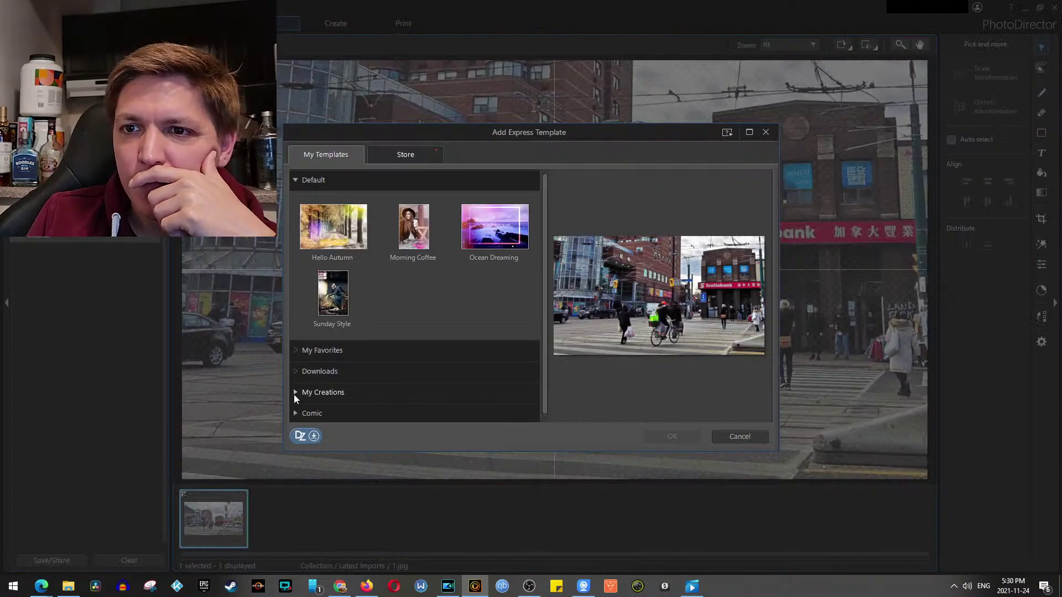
click(293, 393)
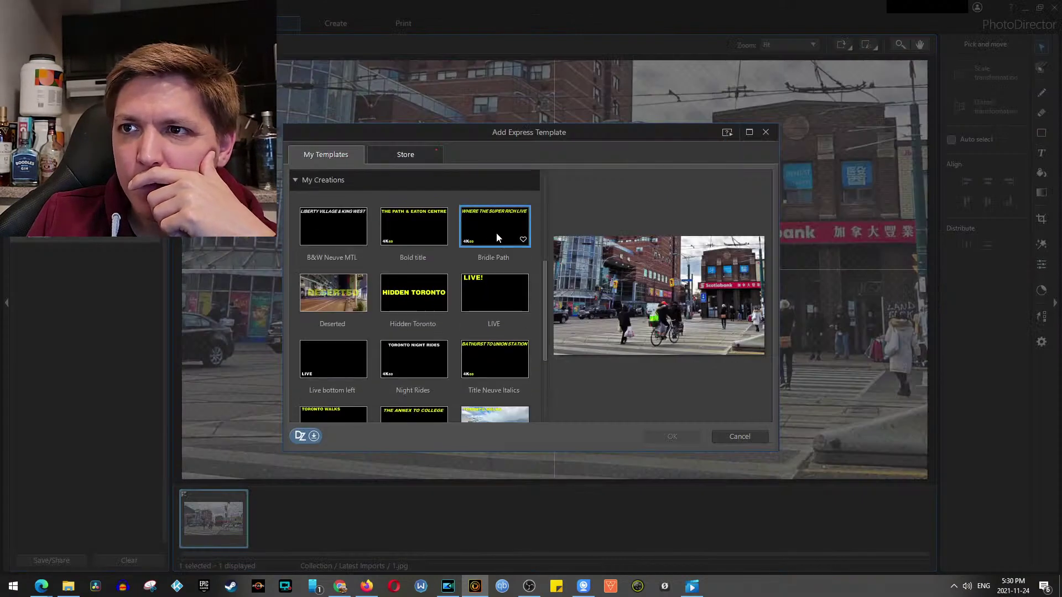
click(420, 224)
click(683, 436)
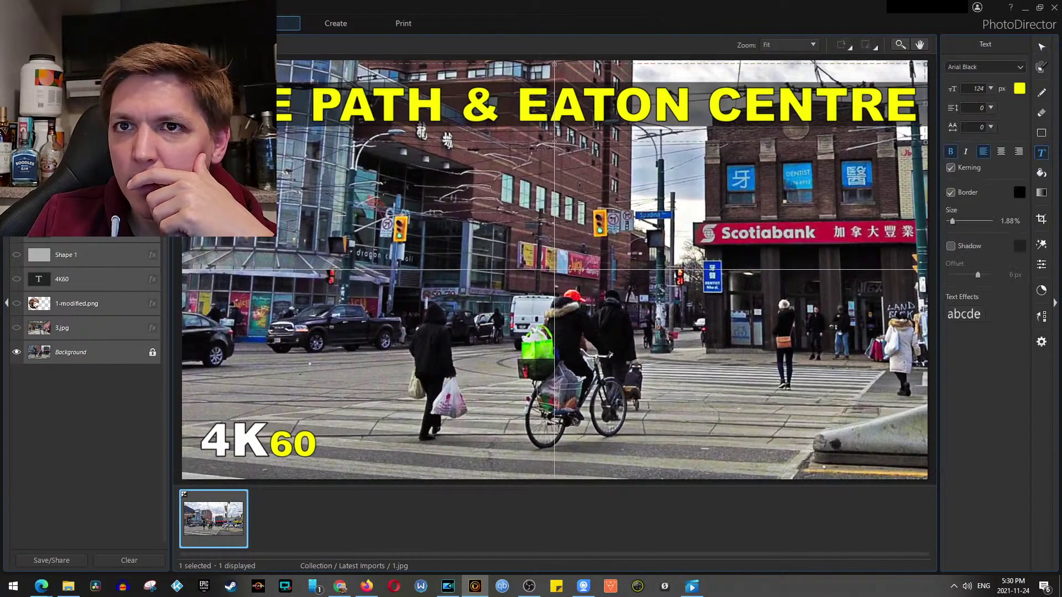
Replace the template's title text THE PATH & EATON CENTRE with SPADINA & COLLEGE
drag(191, 108, 932, 131)
key(BackSpace)
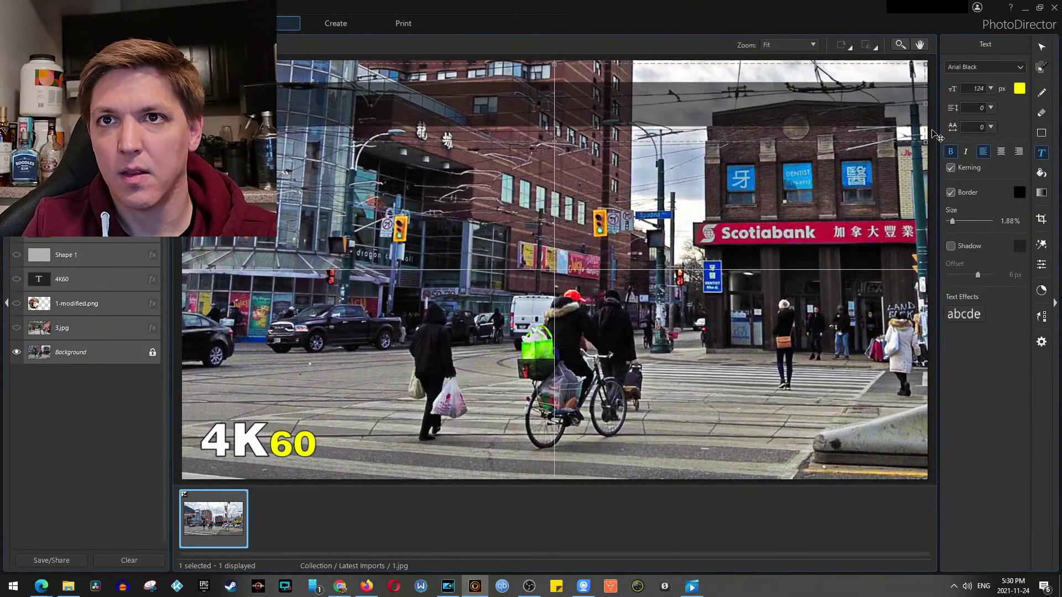
text(SPADINA & C)
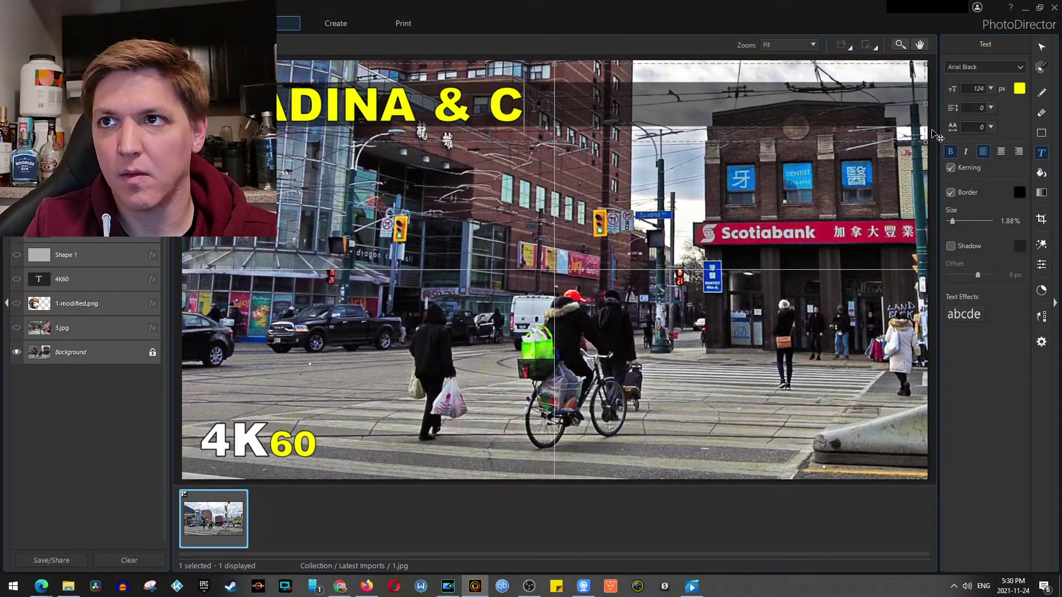
text(OLLEGE)
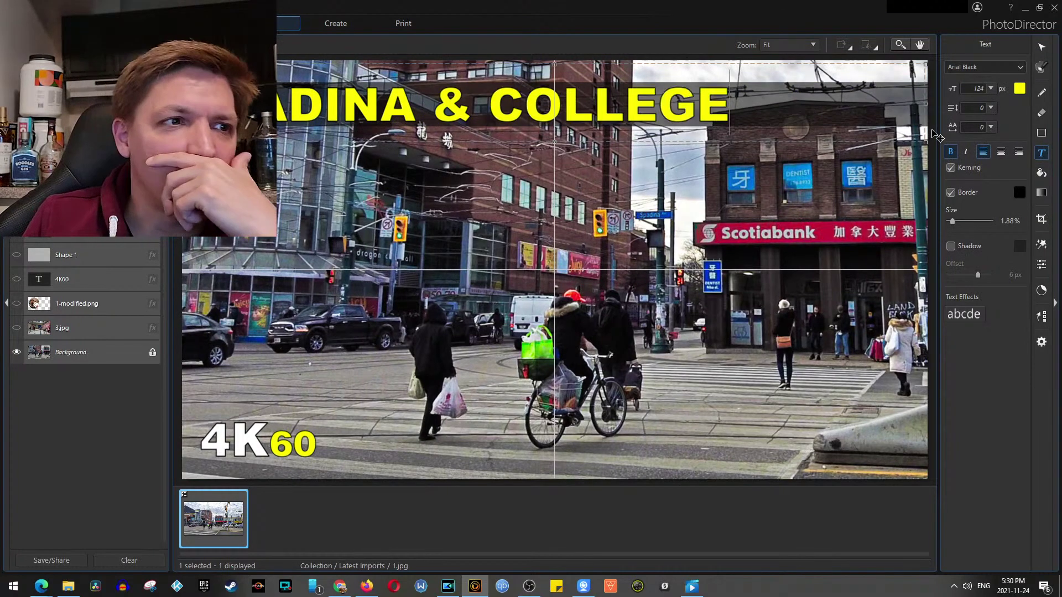
Italicize the SPADINA & COLLEGE title and set its border size to 1.44%
drag(768, 122, 266, 110)
key(ctrl+i)
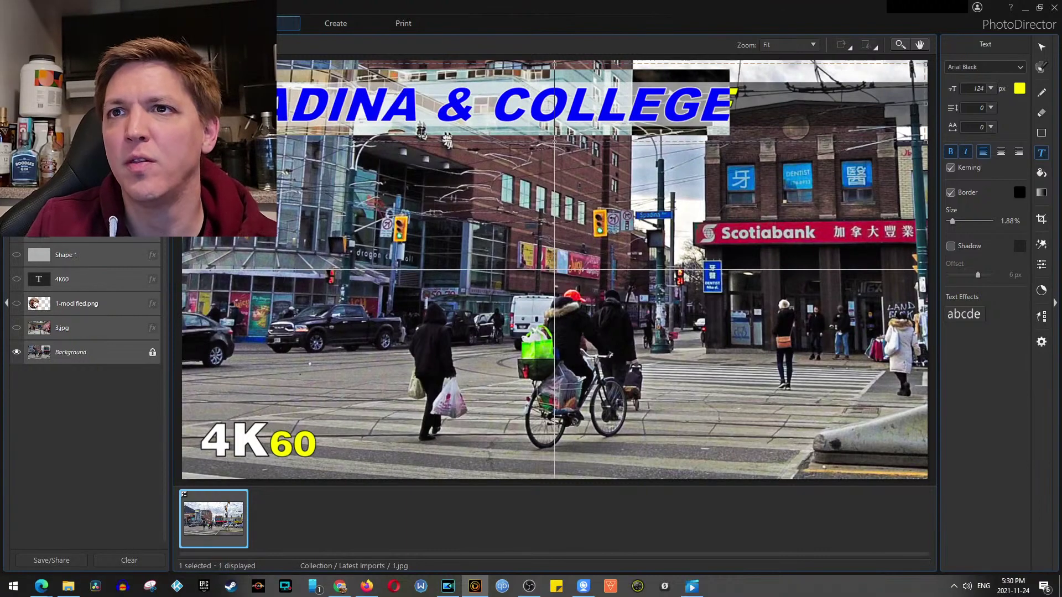
click(1005, 224)
text(1.44)
key(Return)
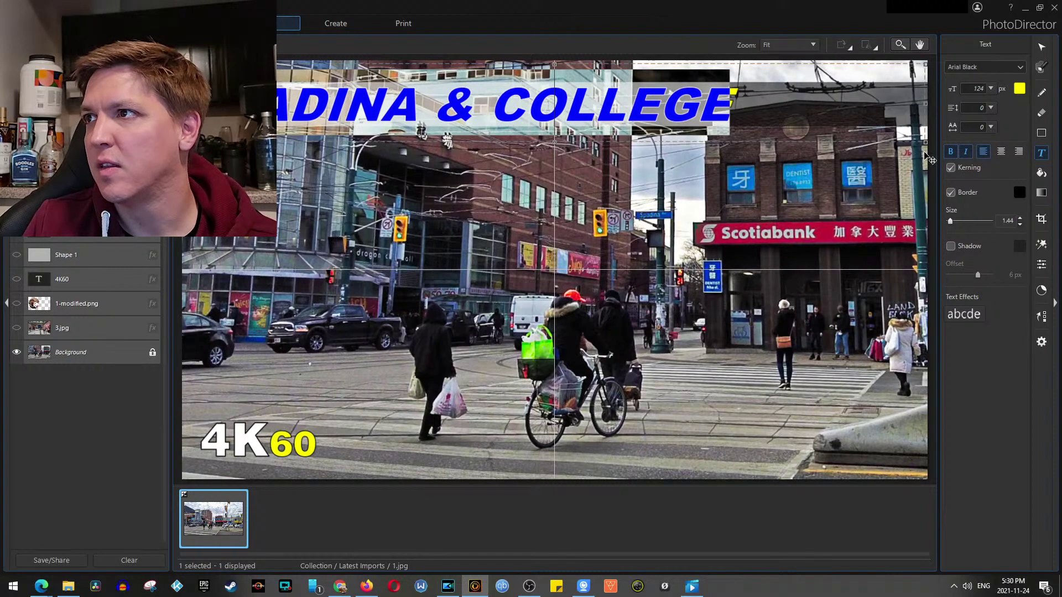
Set the SPADINA & COLLEGE title's font size to 150 px
click(978, 88)
click(969, 91)
double_click(968, 90)
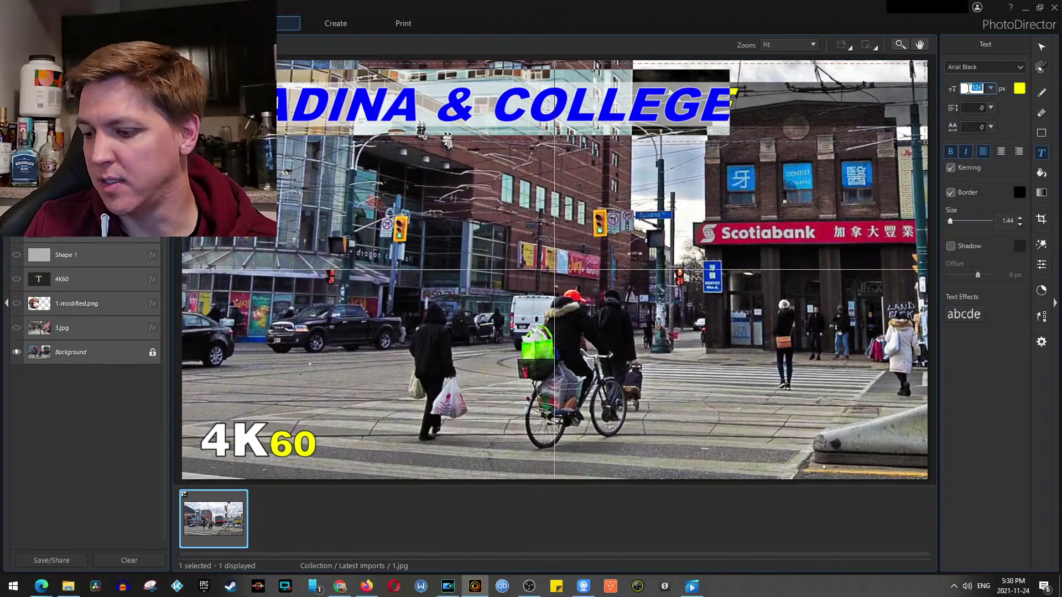
text(150)
key(Return)
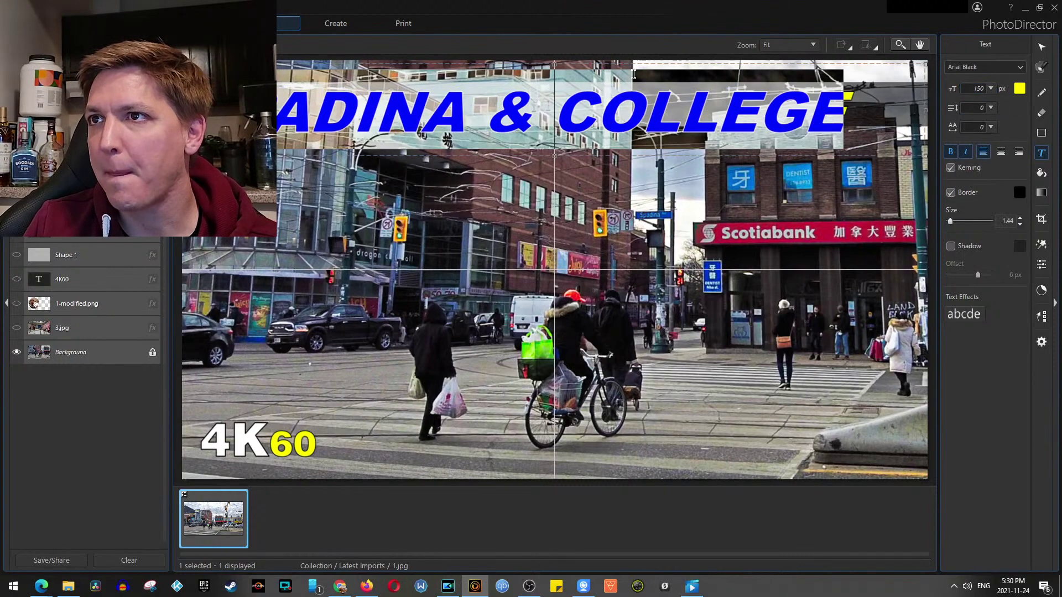
Reposition the enlarged SPADINA & COLLEGE title so it sits centred across the top of the photo, within the dark band
drag(647, 61, 665, 64)
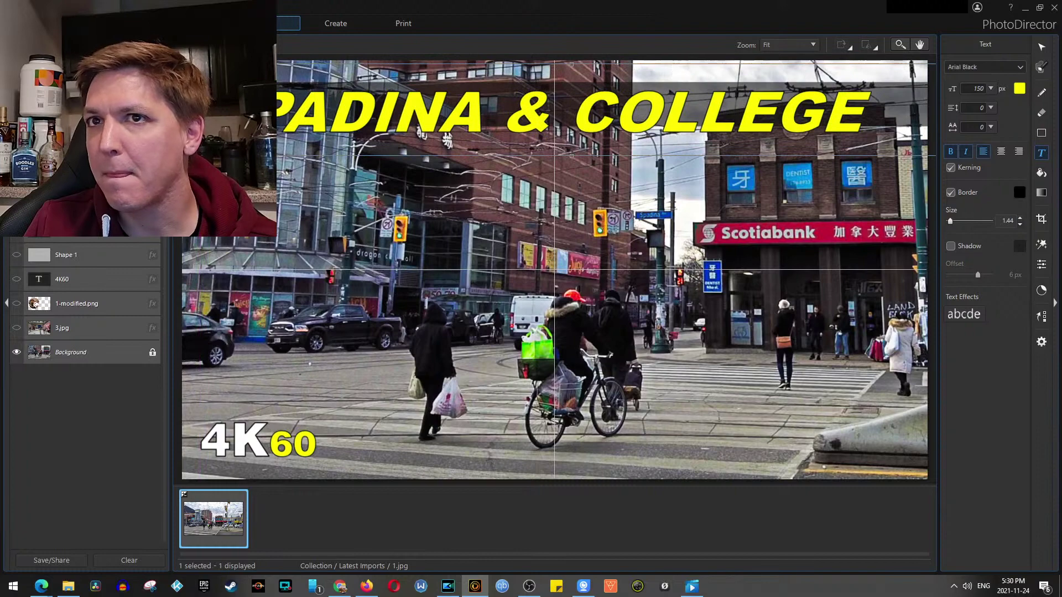
drag(309, 110, 279, 111)
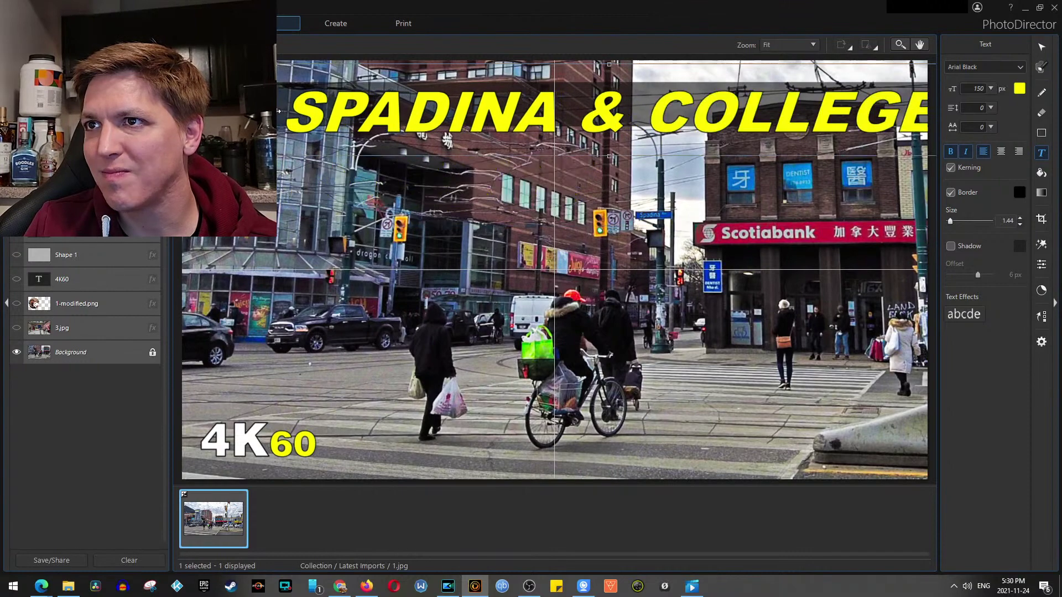
drag(625, 68, 575, 60)
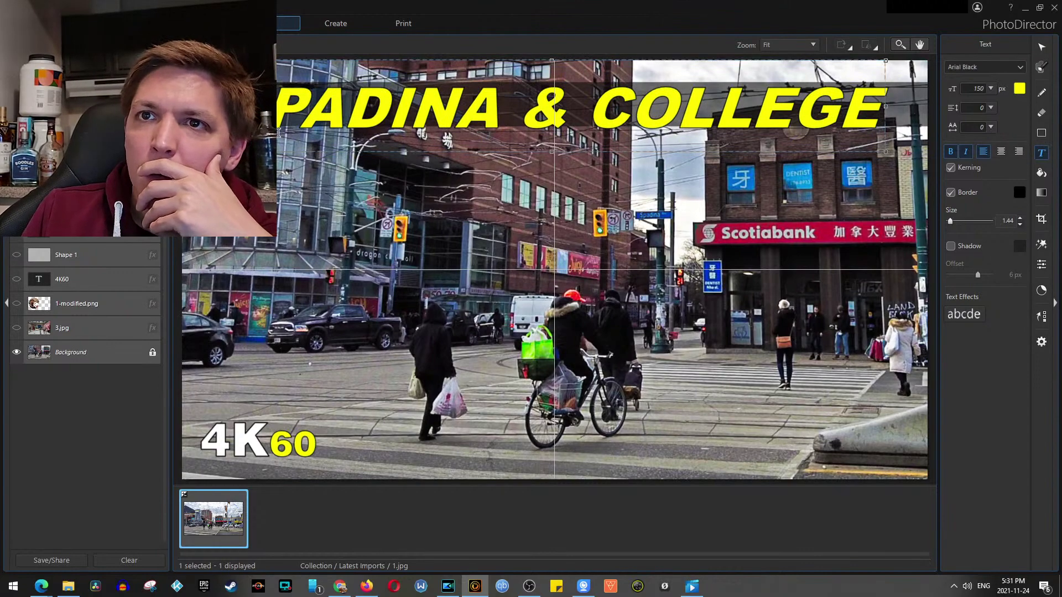
click(1042, 150)
key(Escape)
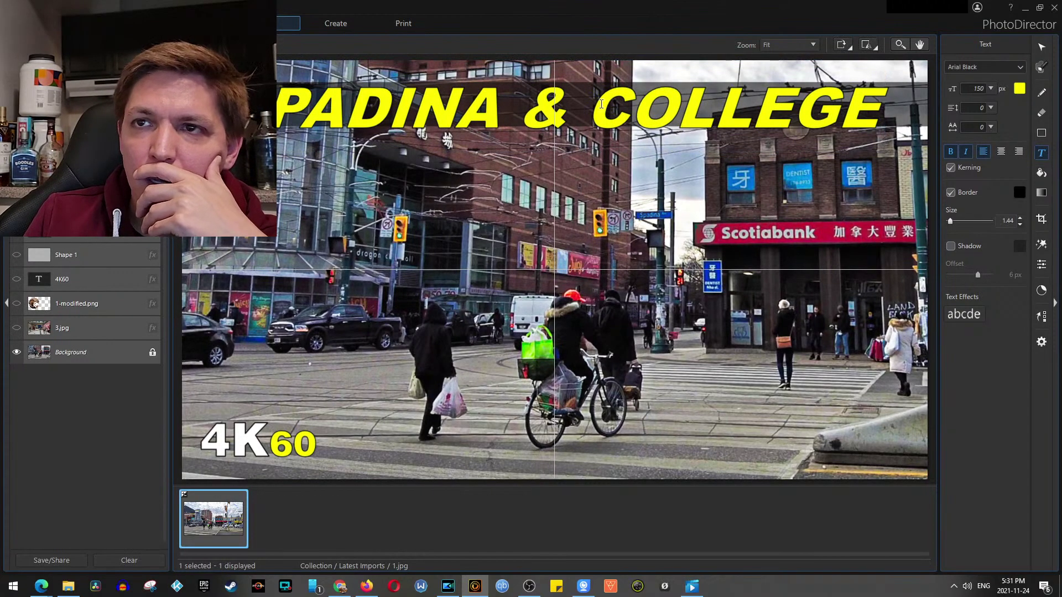
Stretch the dark band behind the title slightly downward so the margins above and below the lettering match
click(1042, 47)
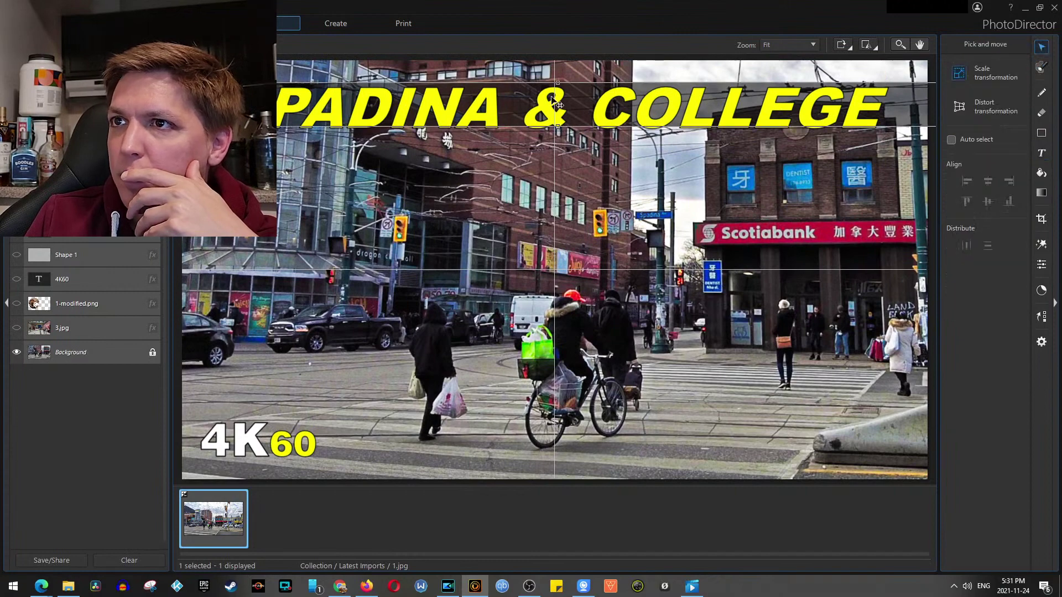
drag(558, 124, 554, 136)
click(900, 46)
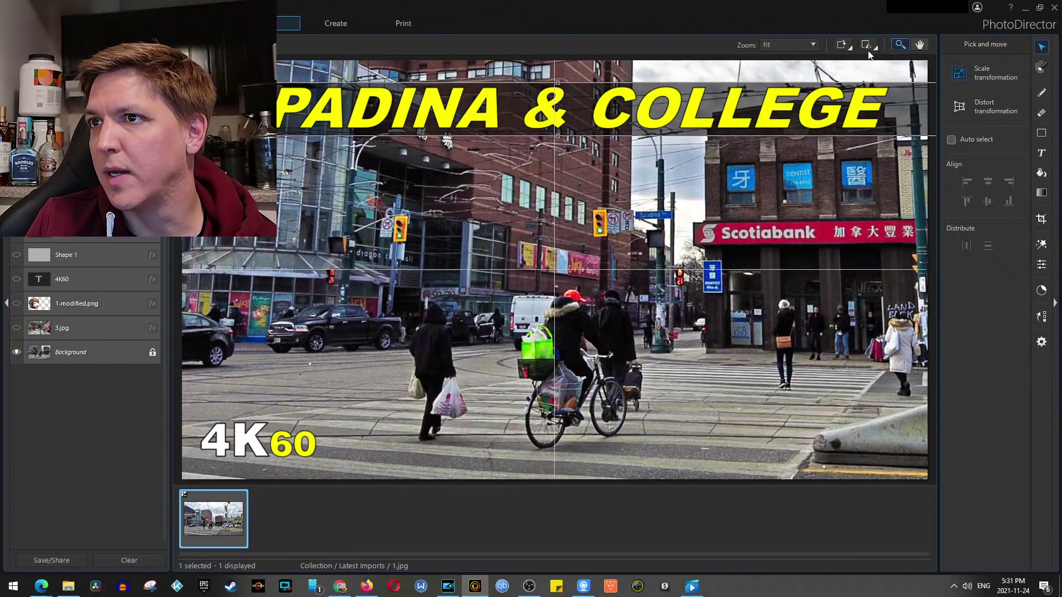
scroll(620, 84, down, 1)
scroll(620, 84, down, 1)
scroll(586, 94, up, 3)
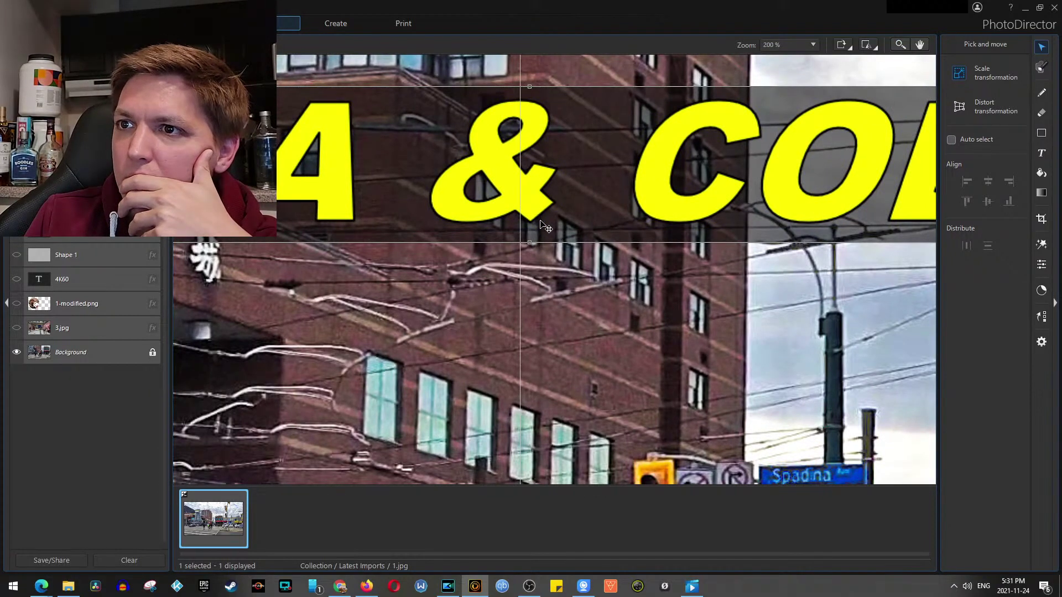
drag(529, 241, 530, 241)
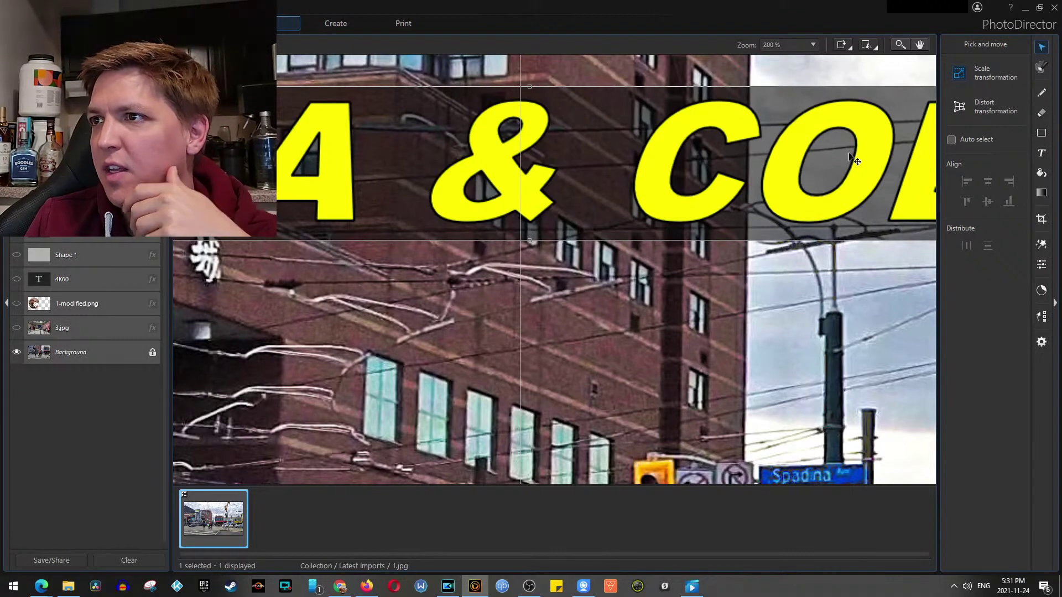
scroll(643, 281, down, 4)
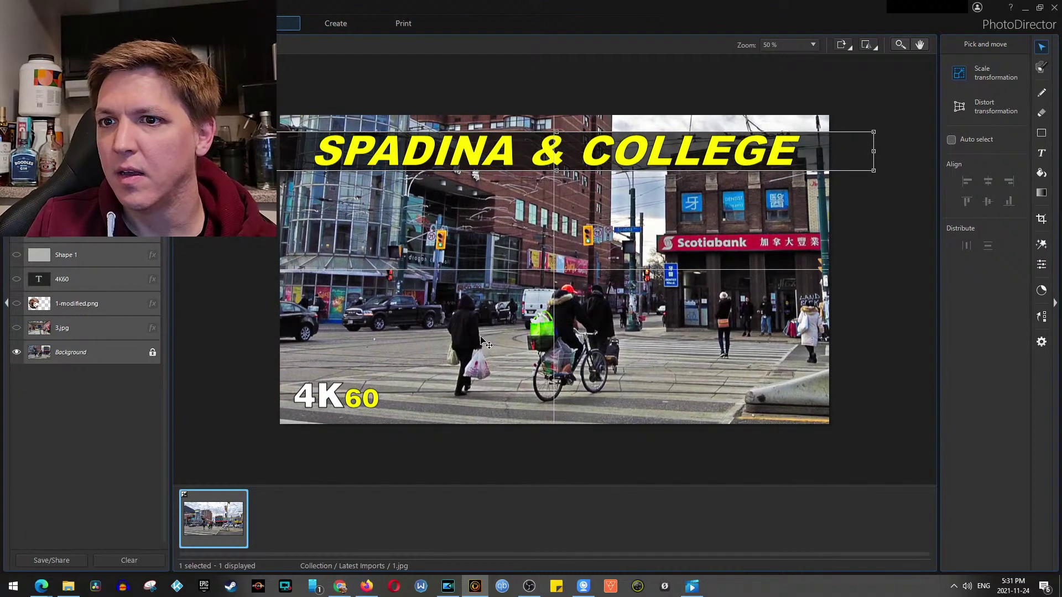
Export the thumbnail as a new JPEG photo named T2 in the Thumbnails folder
click(52, 560)
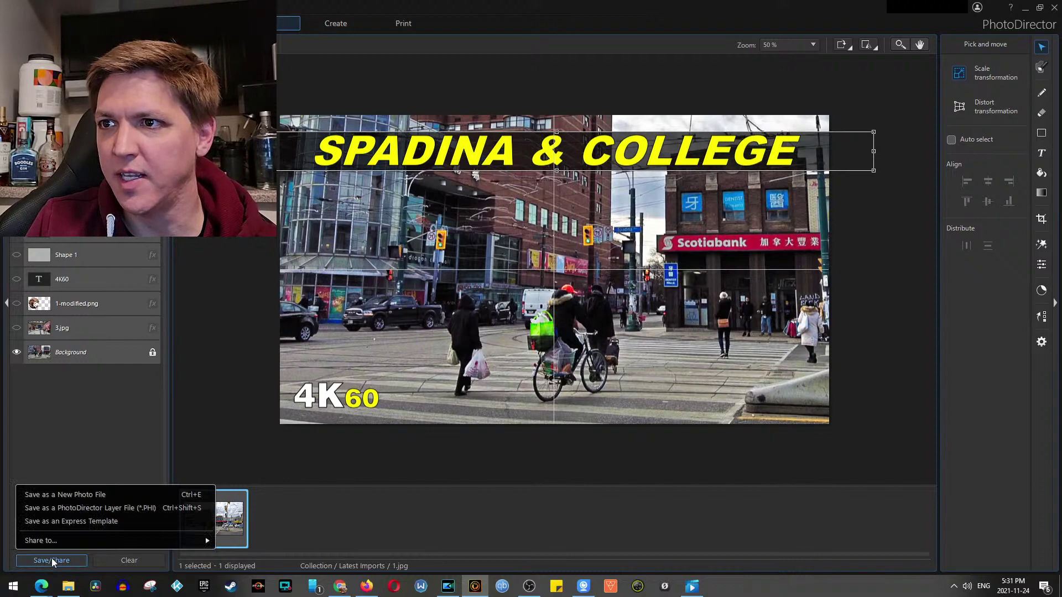
click(82, 496)
click(543, 238)
text(T2)
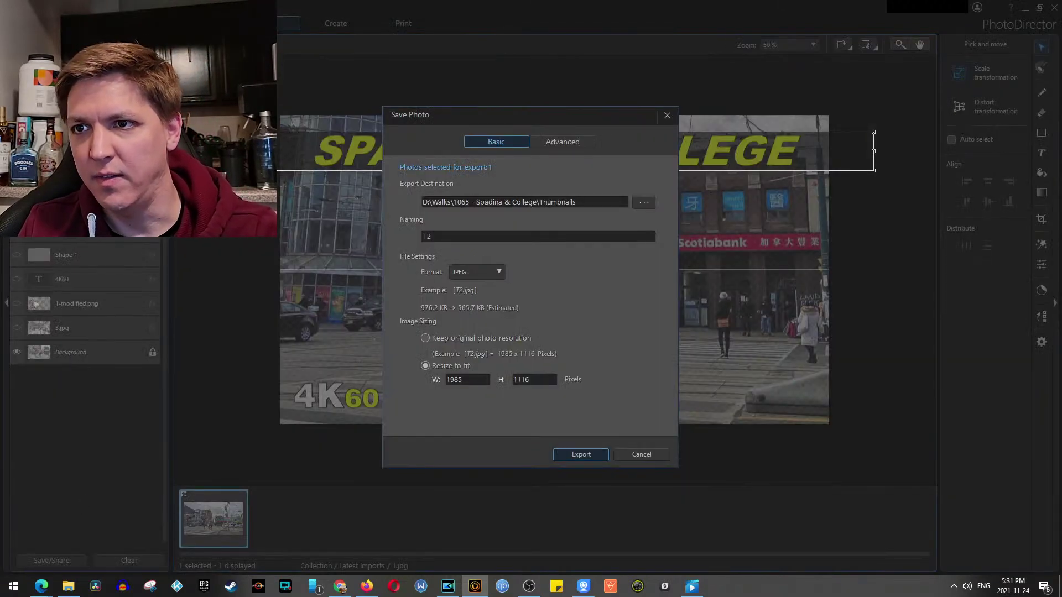
click(574, 456)
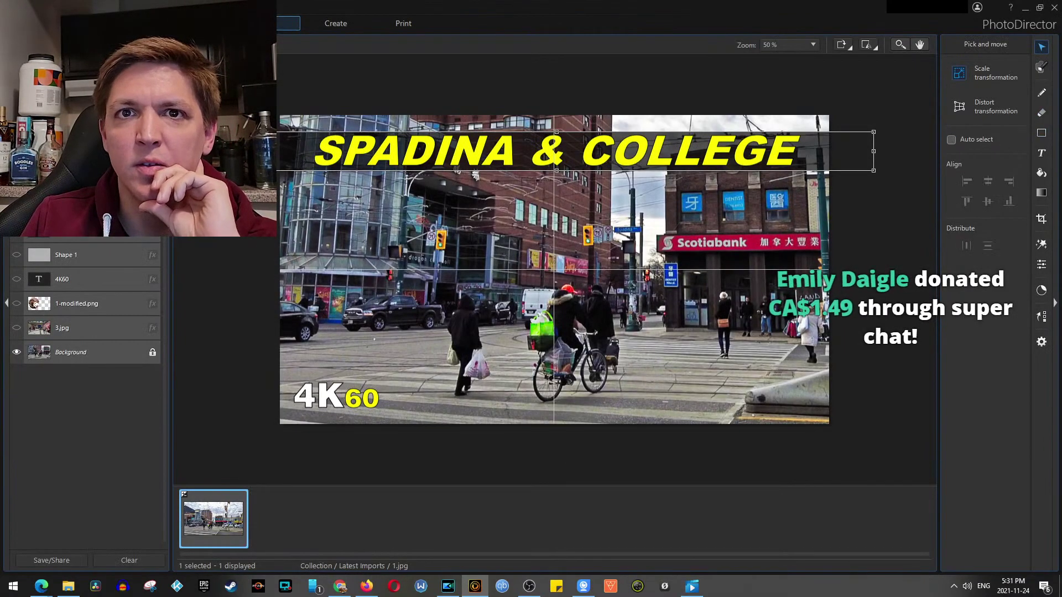
Hide the 4K60 label and change the SPADINA & COLLEGE title's colour to white
click(16, 206)
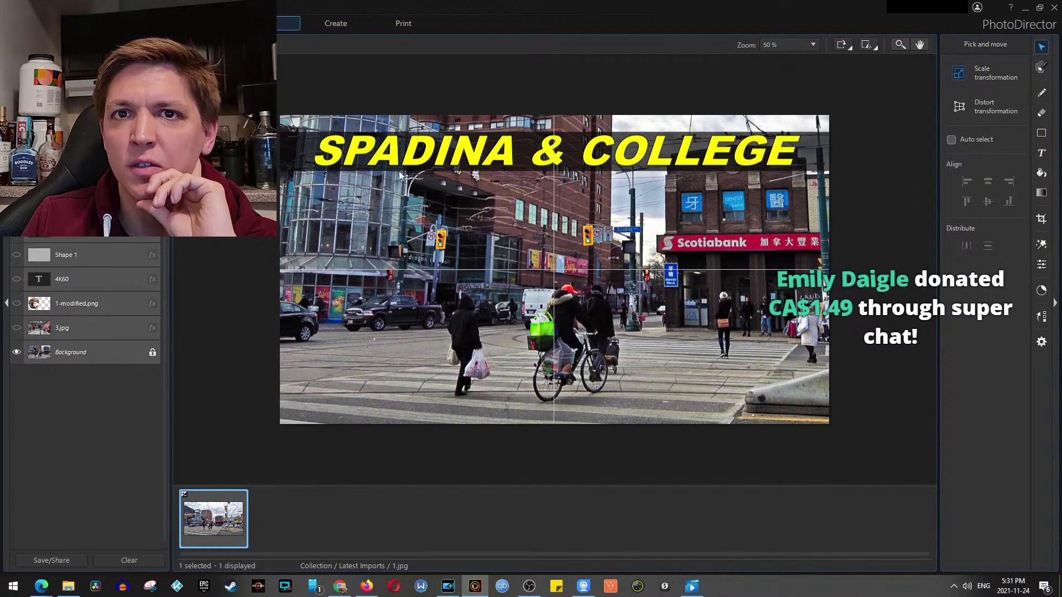
click(1041, 152)
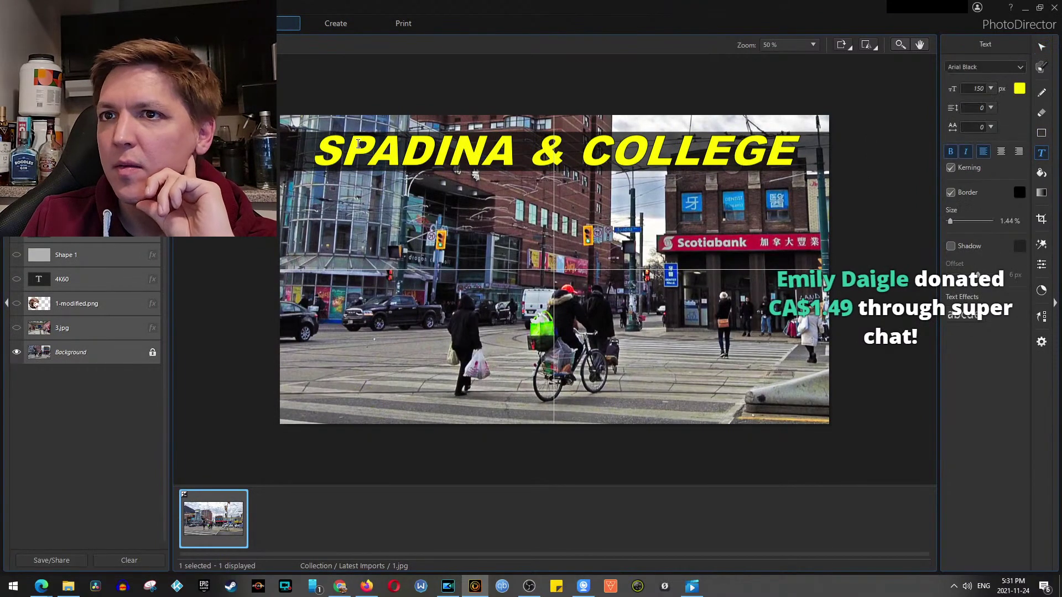
click(1019, 88)
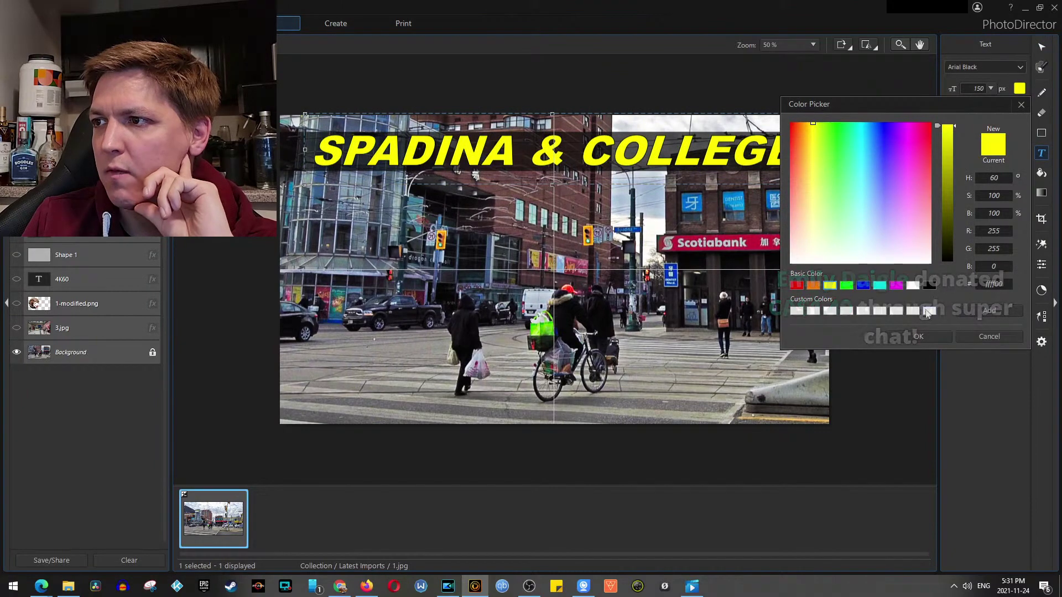
click(913, 284)
click(919, 336)
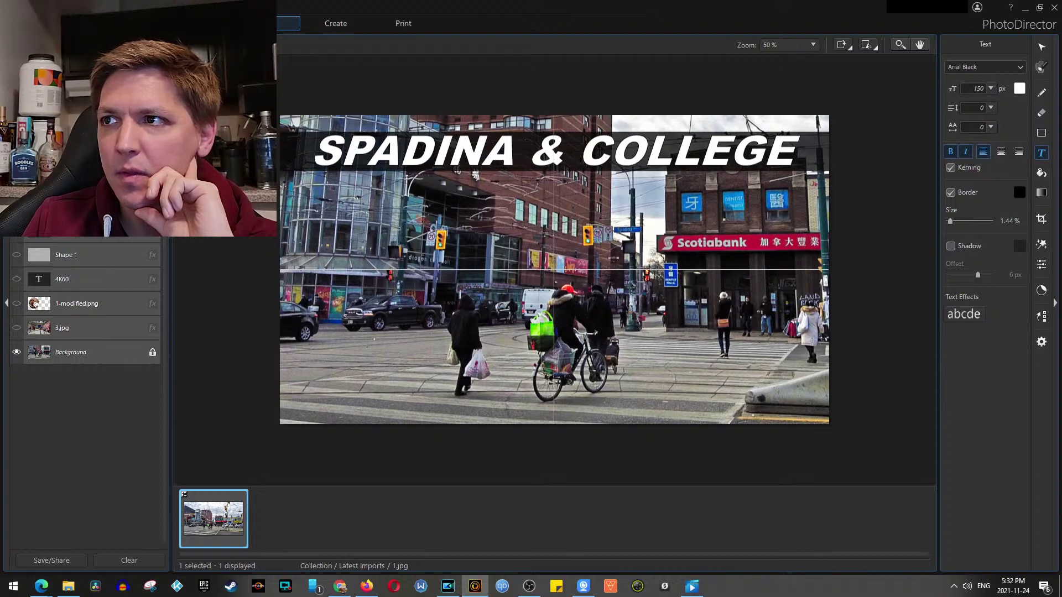
Export the white-title version as a new JPEG photo named T2a in the Thumbnails folder
click(55, 560)
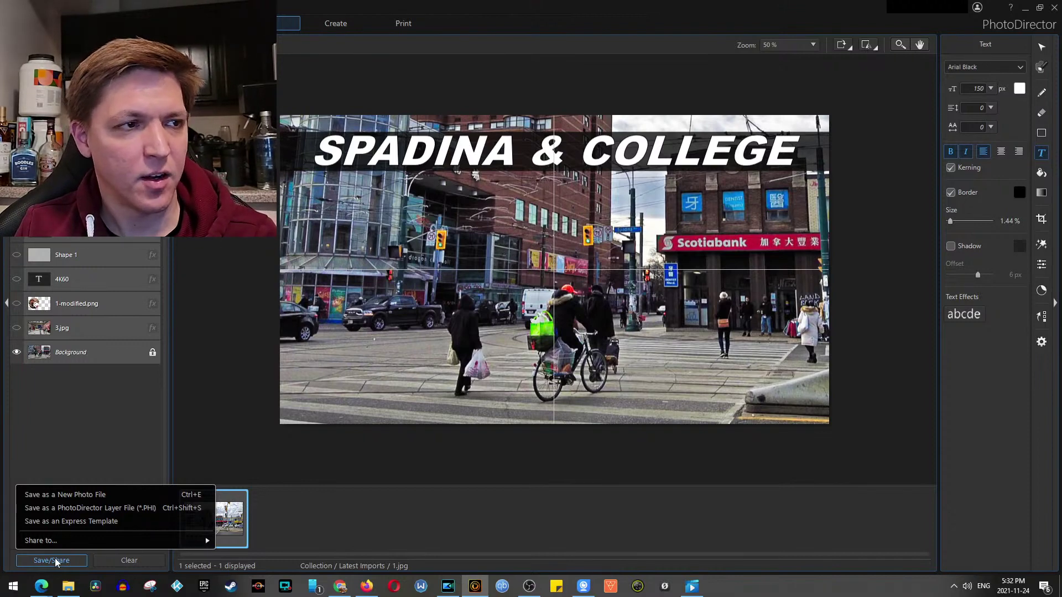
click(142, 493)
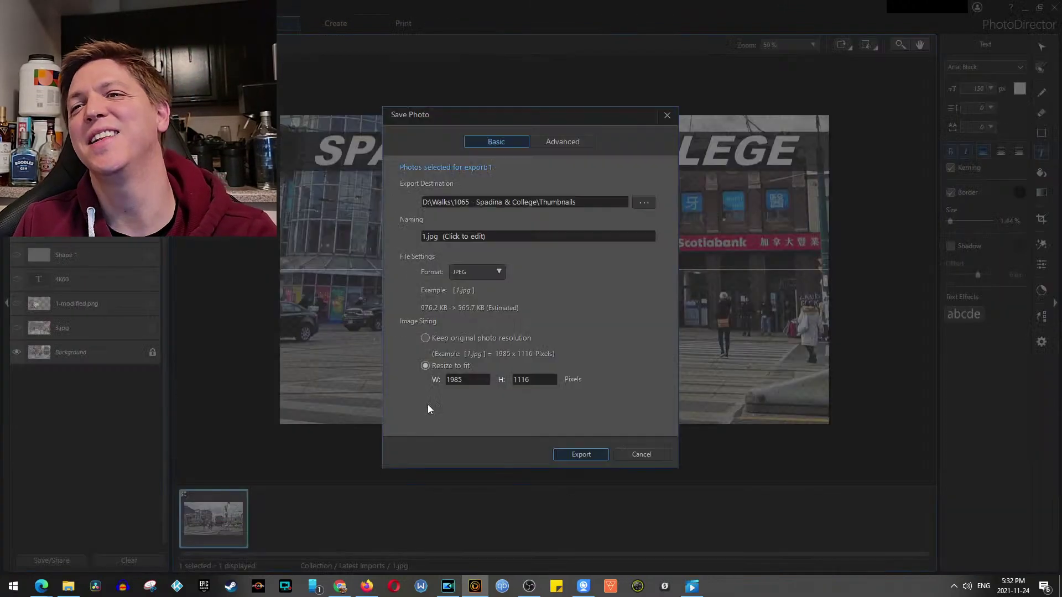
click(520, 237)
text(T2a)
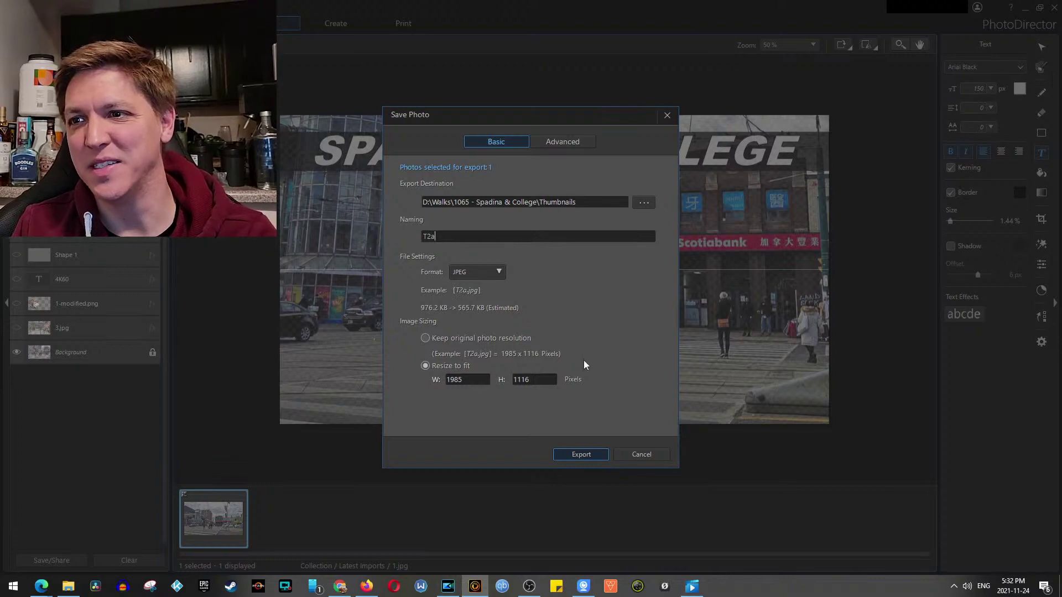
click(581, 454)
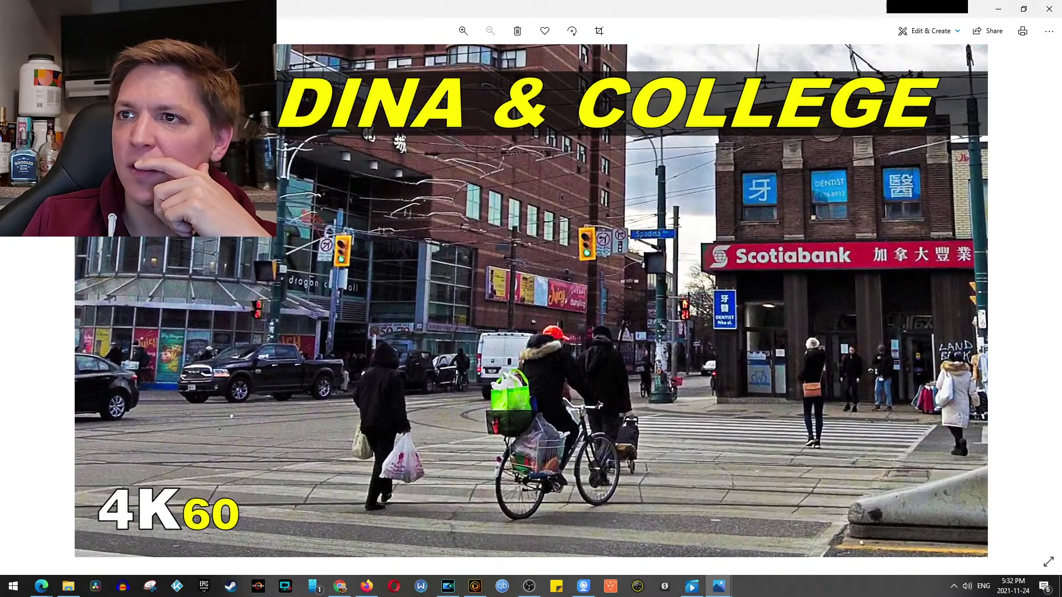
Close the earlier wide-crop thumbnail in Photos and compare T2.jpg and T2a.jpg side by side
drag(819, 9, 757, 173)
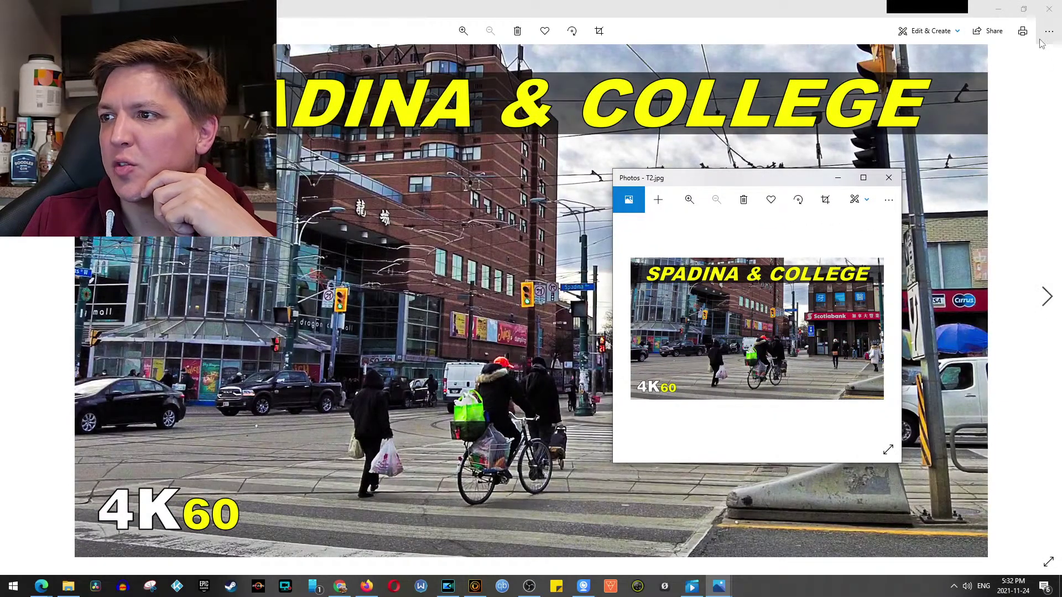
click(1047, 8)
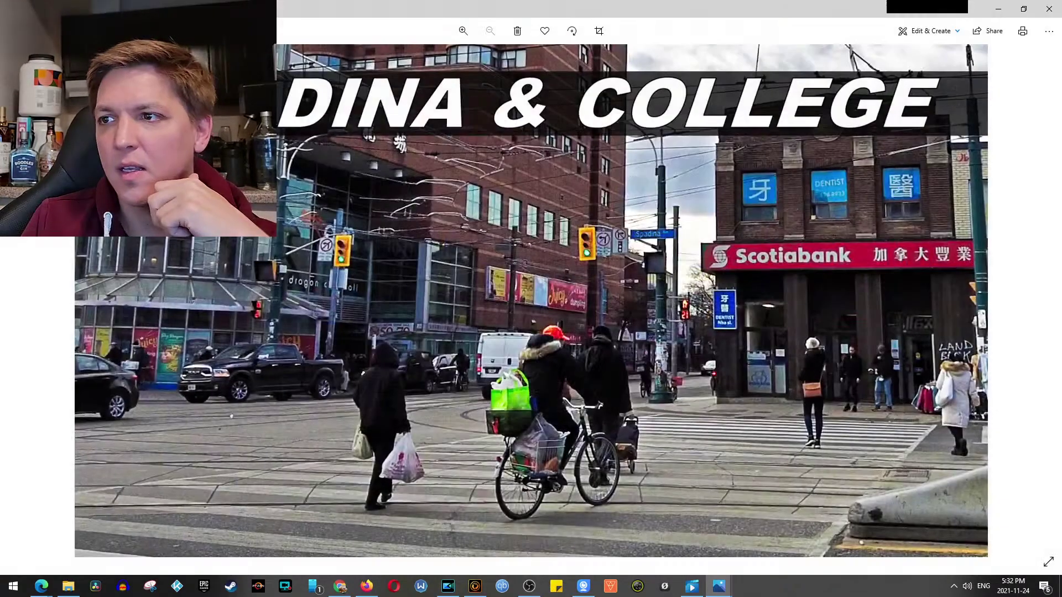
key(super+Right)
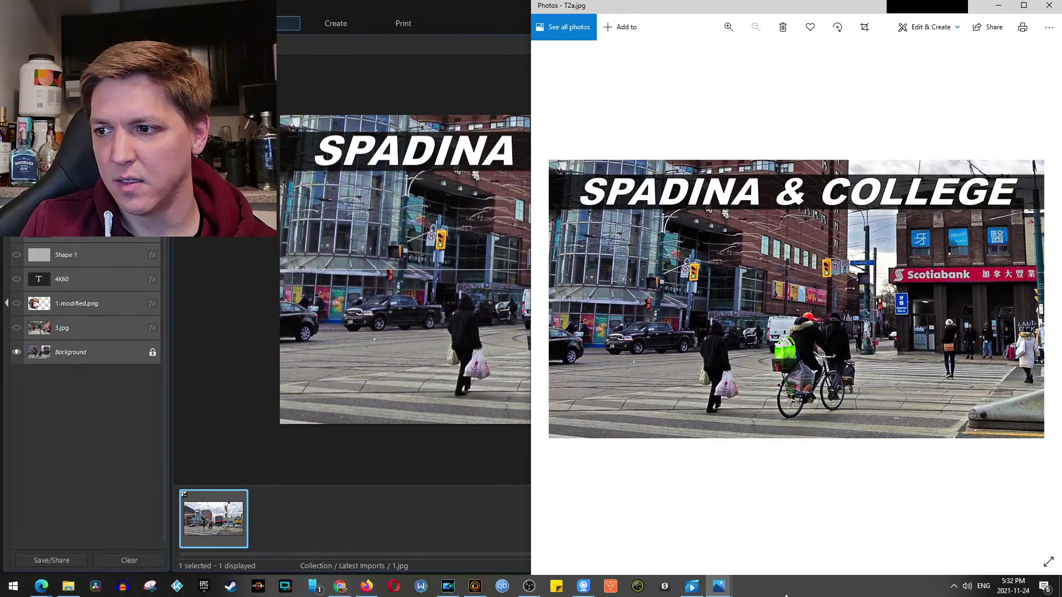
mouse_move(722, 585)
click(688, 487)
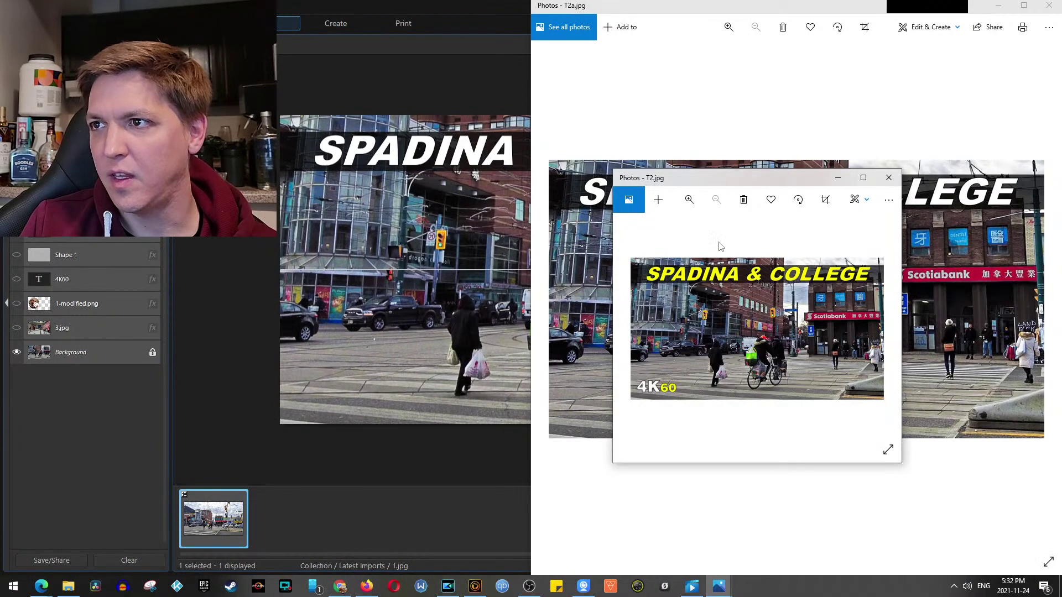
drag(749, 182, 371, 176)
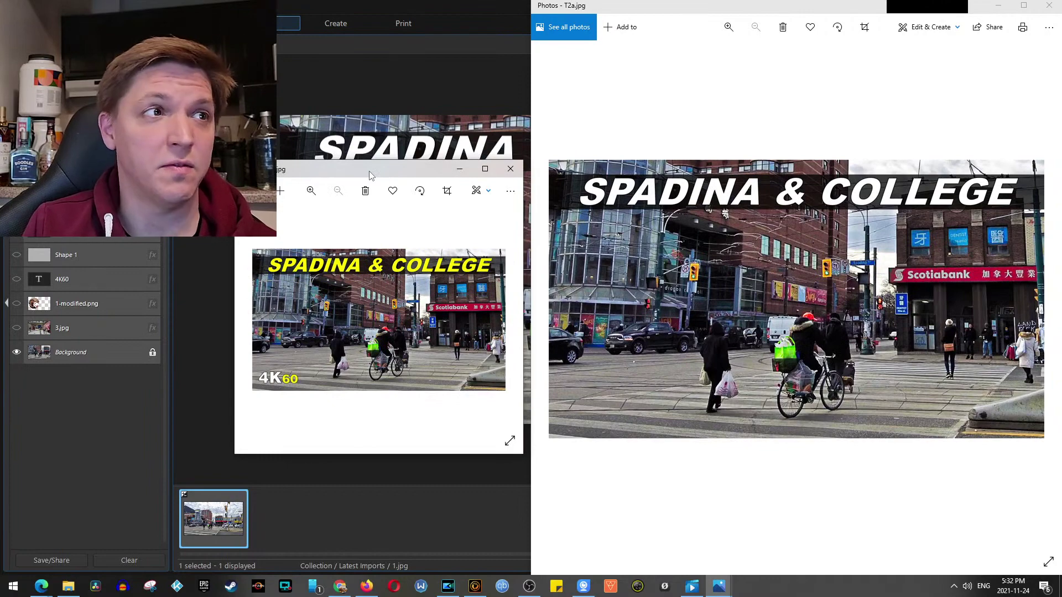
key(super+Left)
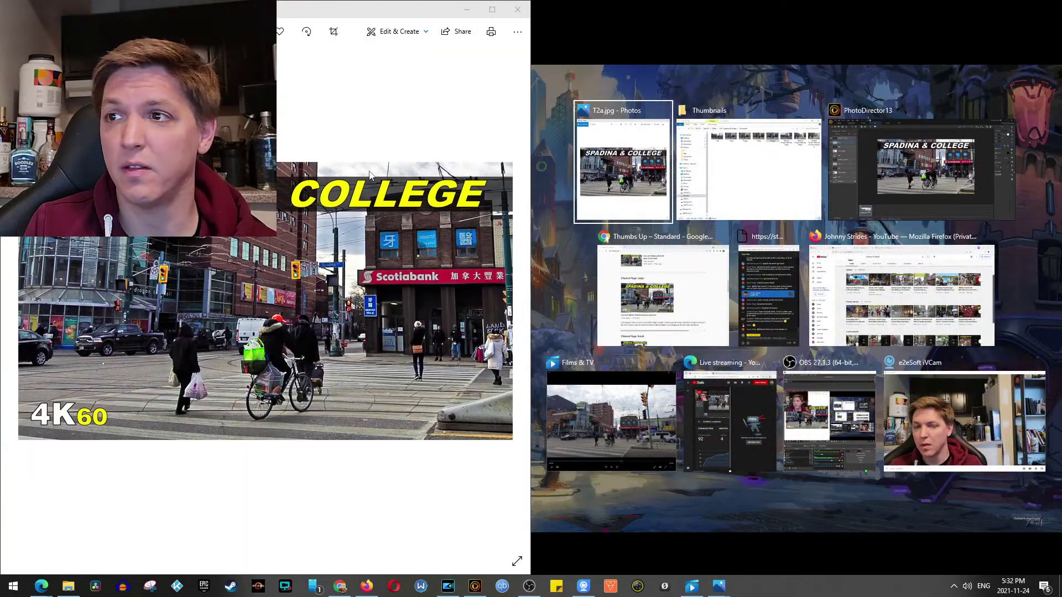
key(Return)
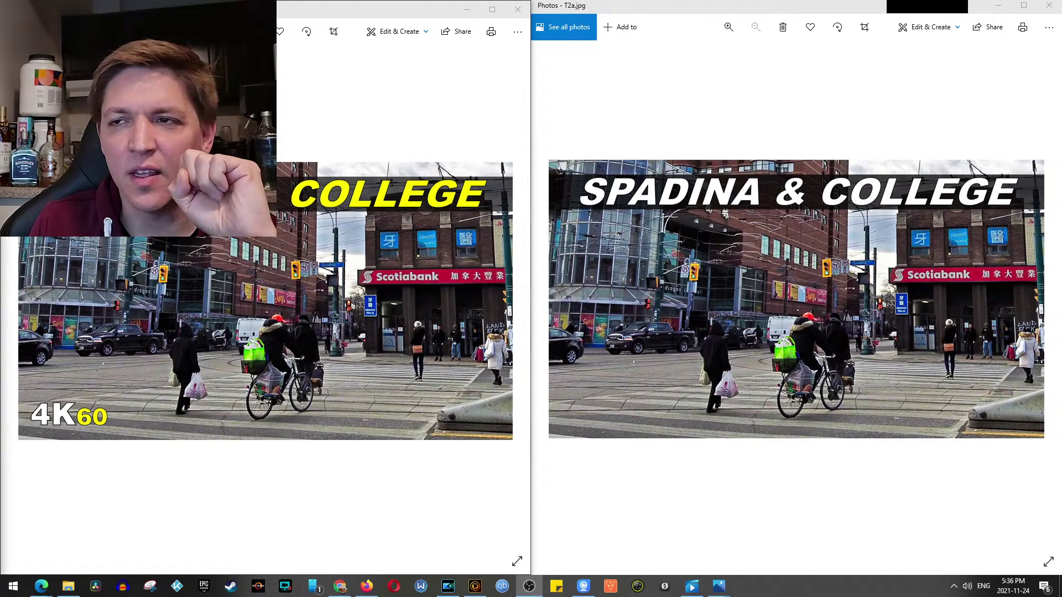
Close the T2 and T2a image previews and exit PhotoDirector
click(517, 9)
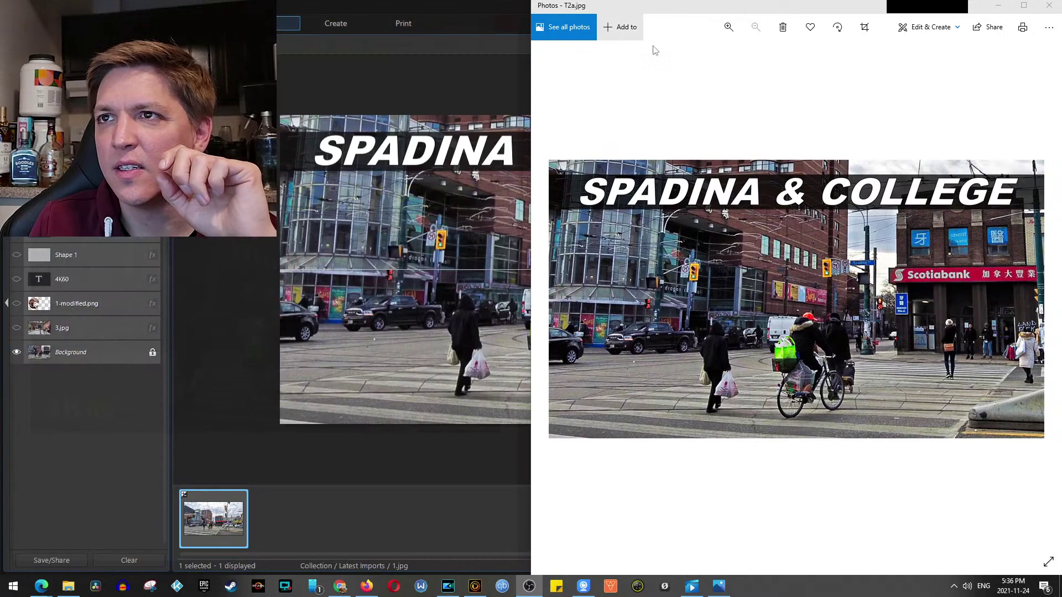
click(1048, 5)
click(340, 586)
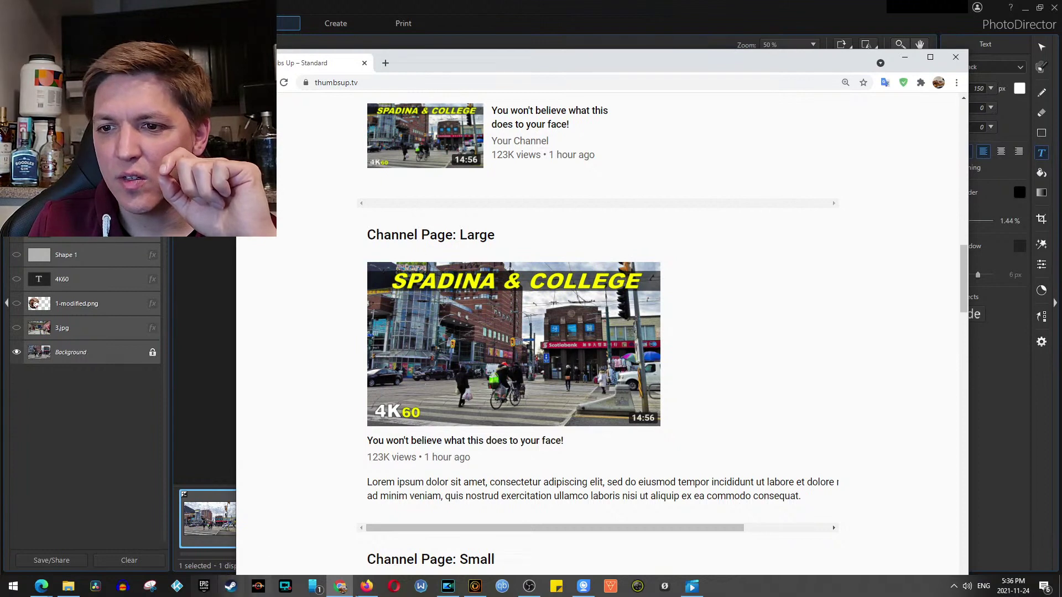
click(336, 592)
mouse_move(364, 590)
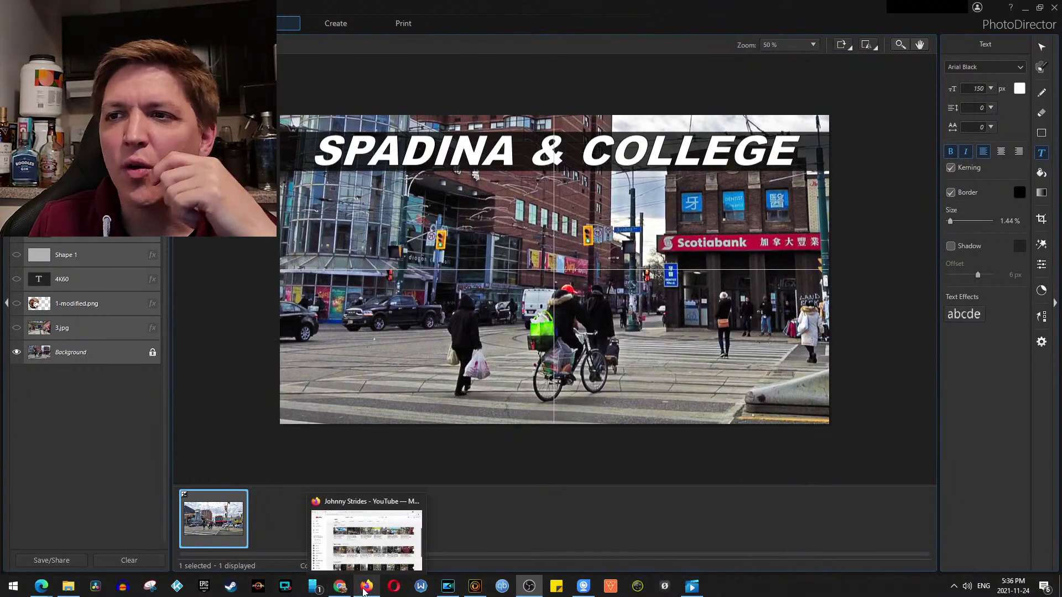
click(1054, 8)
click(569, 338)
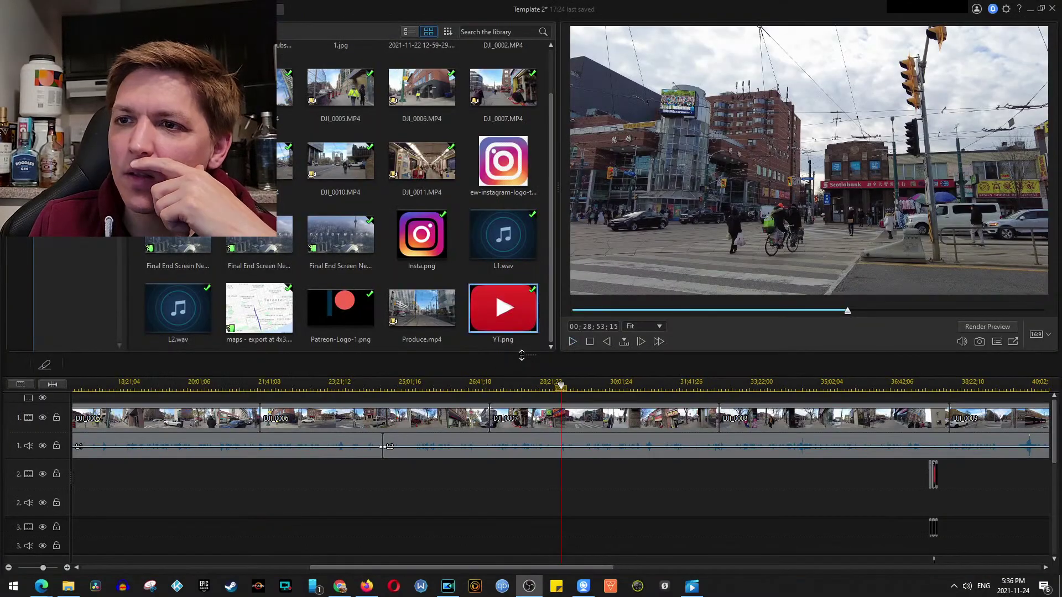
Switch to Chrome and open charactercounttool.com in a new tab
click(341, 589)
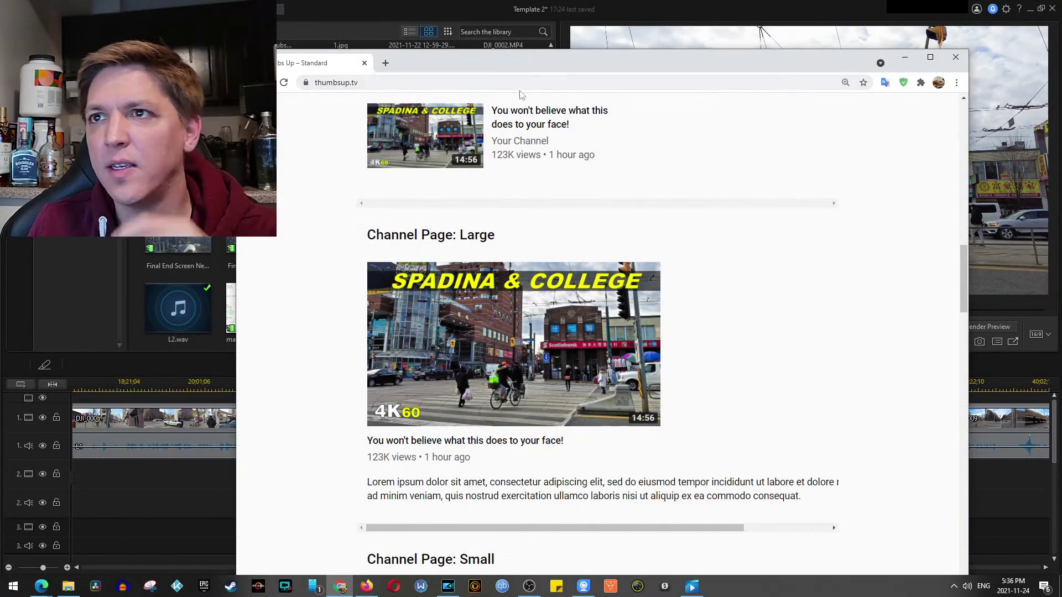
click(386, 65)
text(cahr)
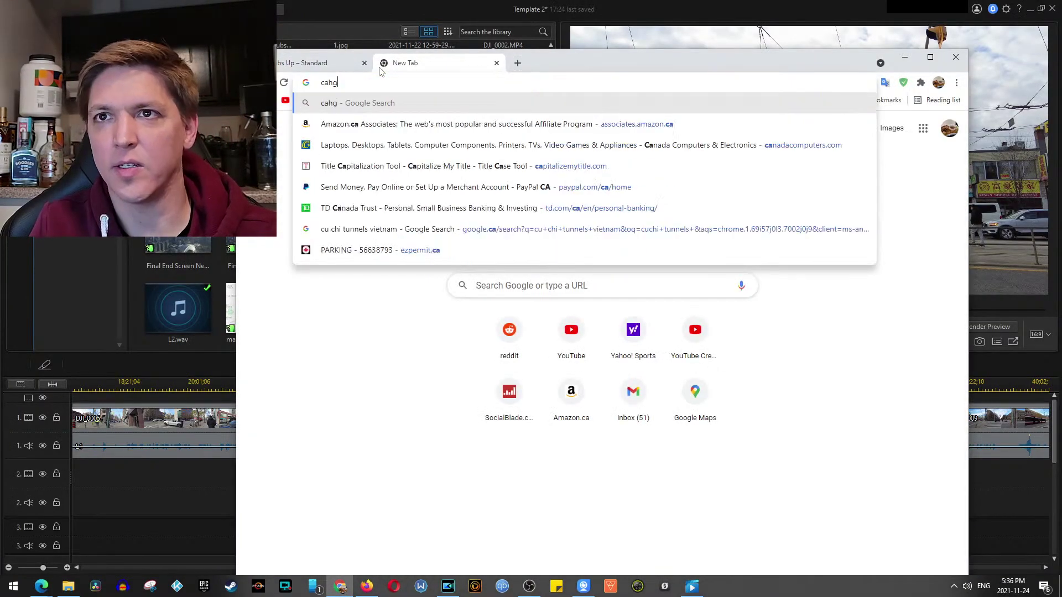
key(BackSpace)
key(BackSpace)
key(BackSpace)
text(harac)
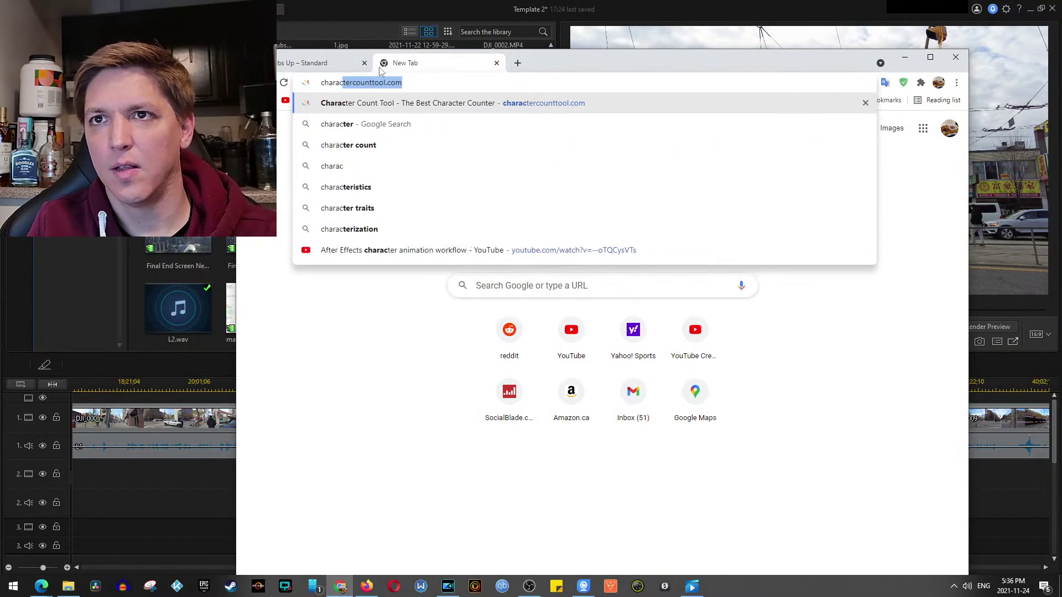
key(Return)
Clear all the previous text from the character counter's text box
click(481, 318)
key(ctrl+a)
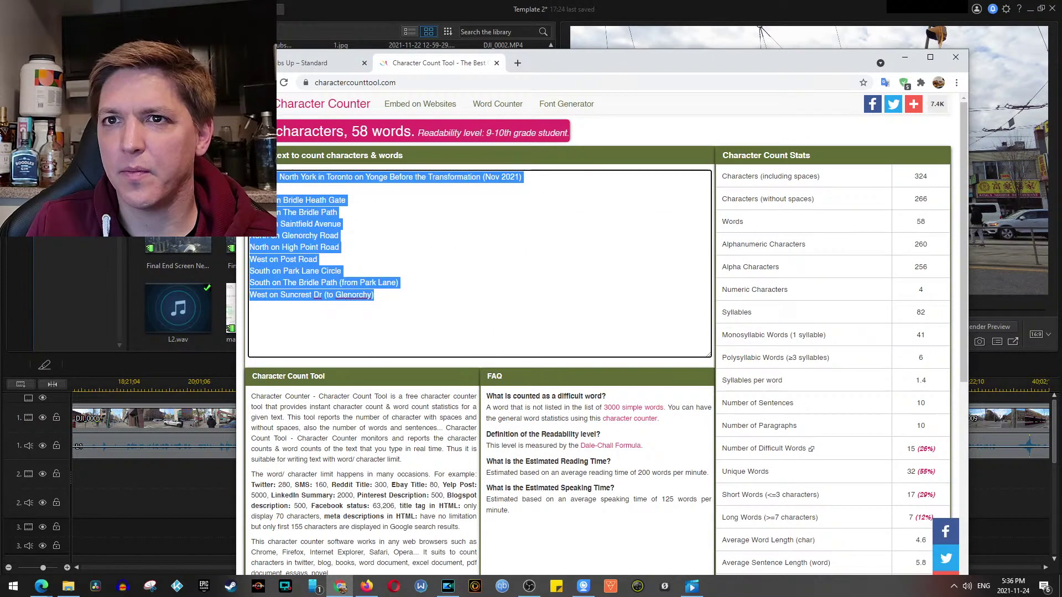
key(Delete)
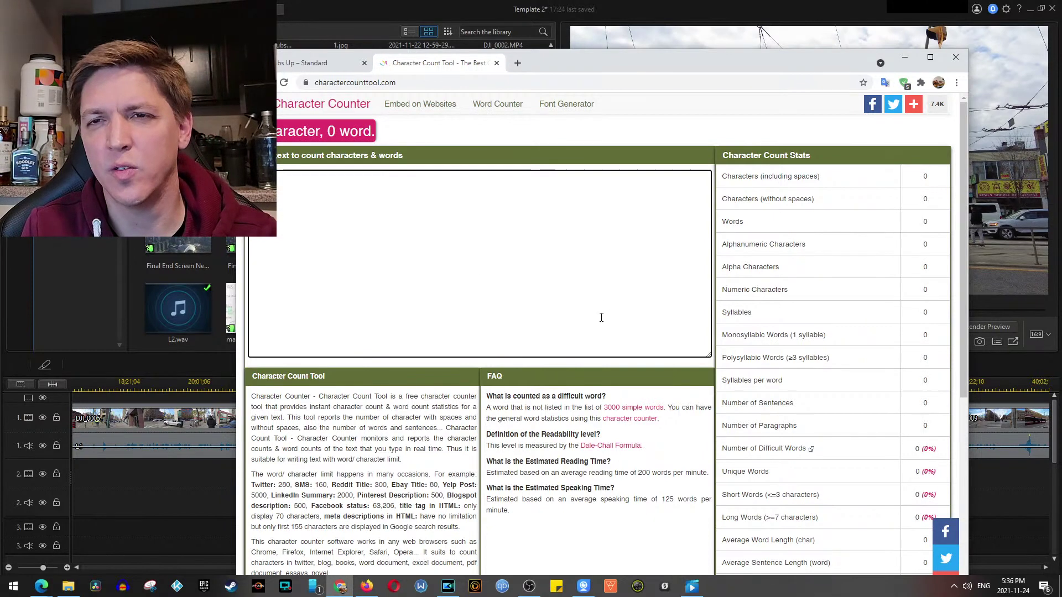
Draft the video title "Toronto Spadina, Chinatown & College Street Walk (Nov 2021)" in the character counter's text box
text(Toronto COllege)
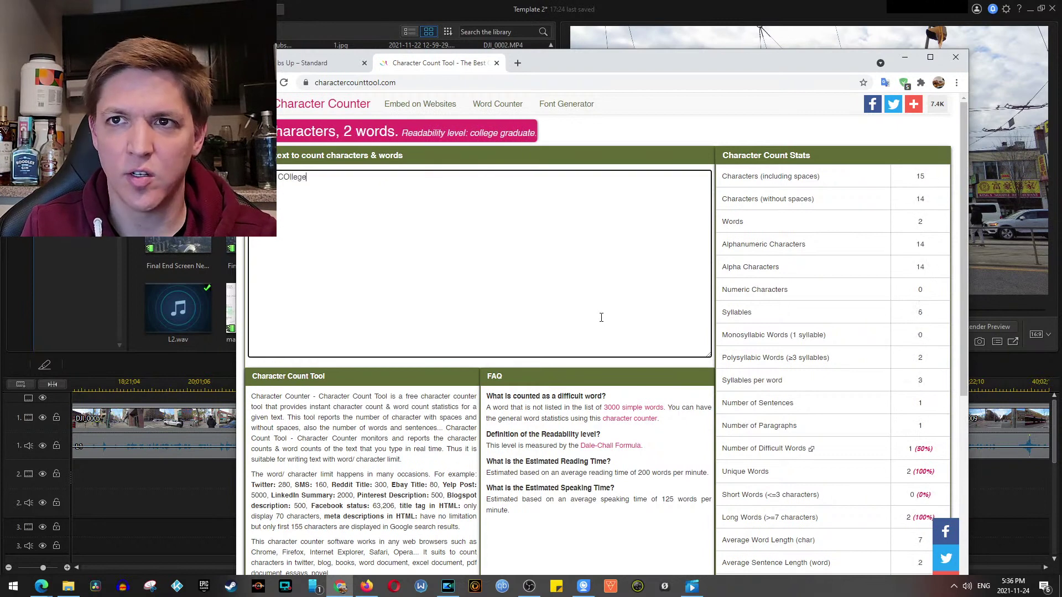
key(BackSpace)
key(BackSpace)
text(Spad)
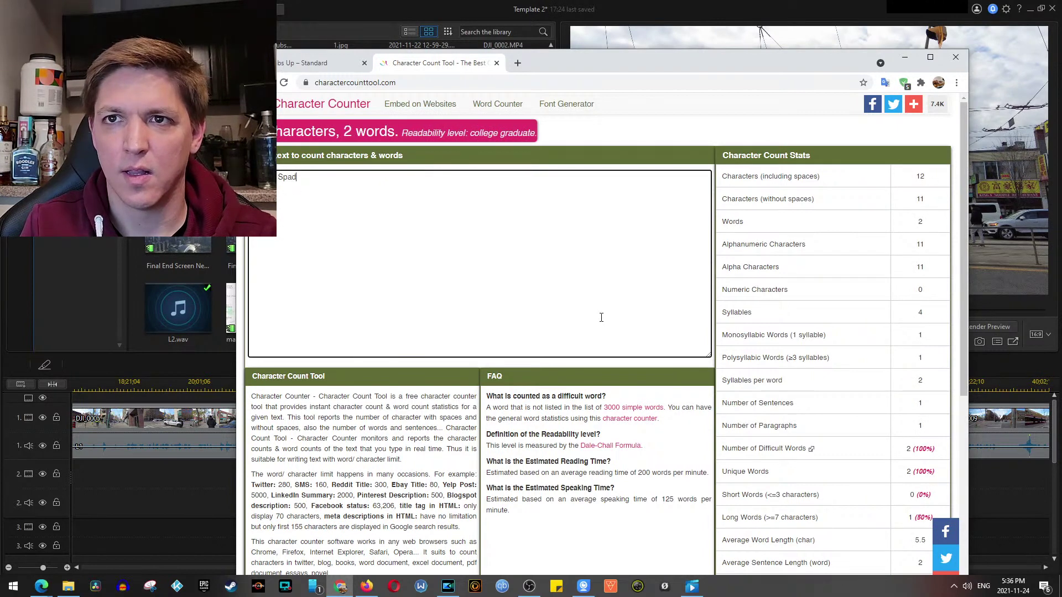
text(ina Ch)
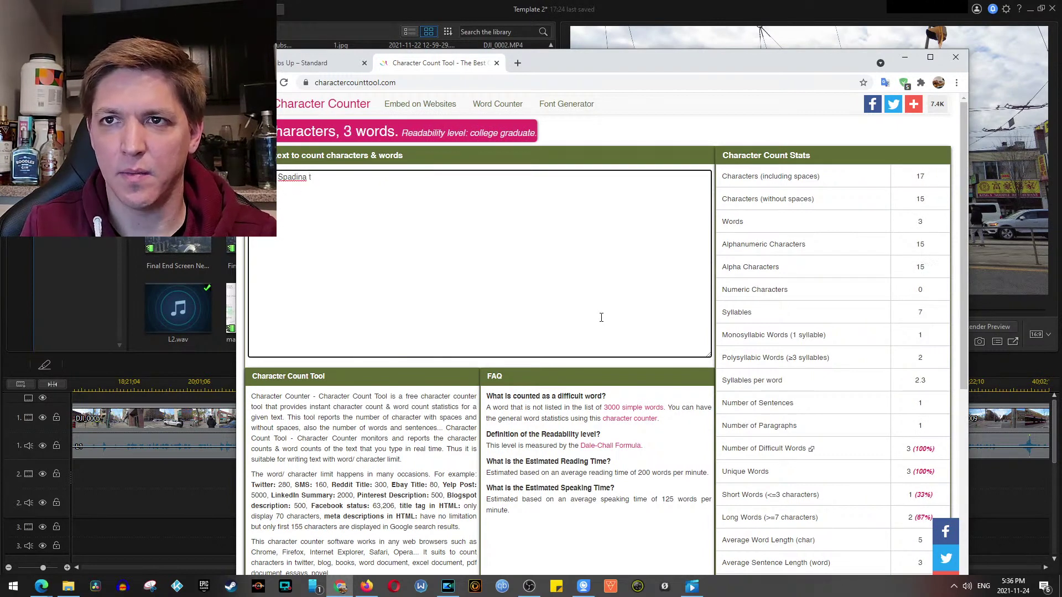
key(BackSpace)
key(BackSpace)
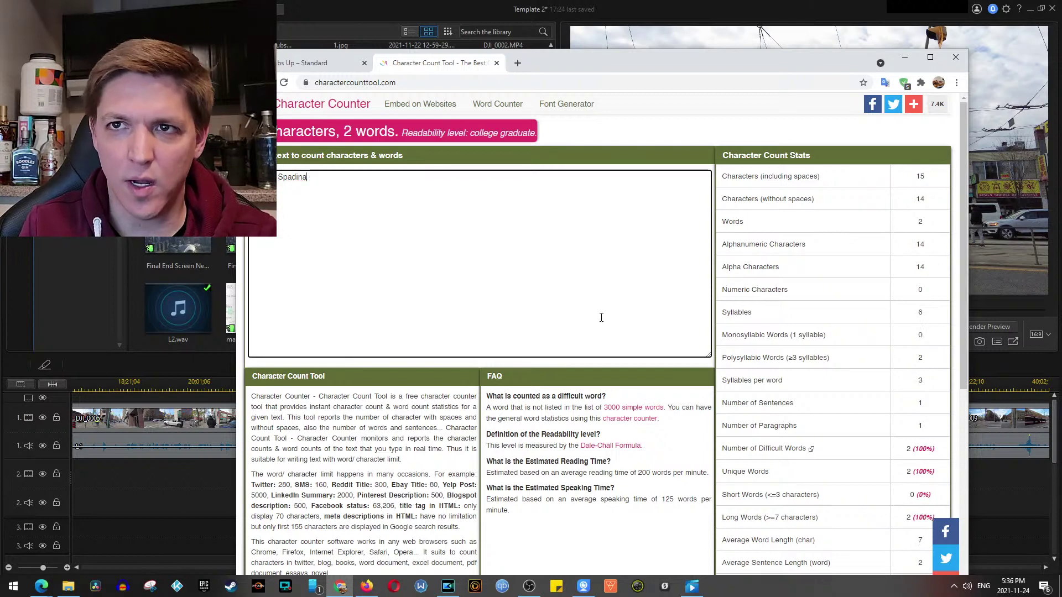
key(BackSpace)
text(, Chinat)
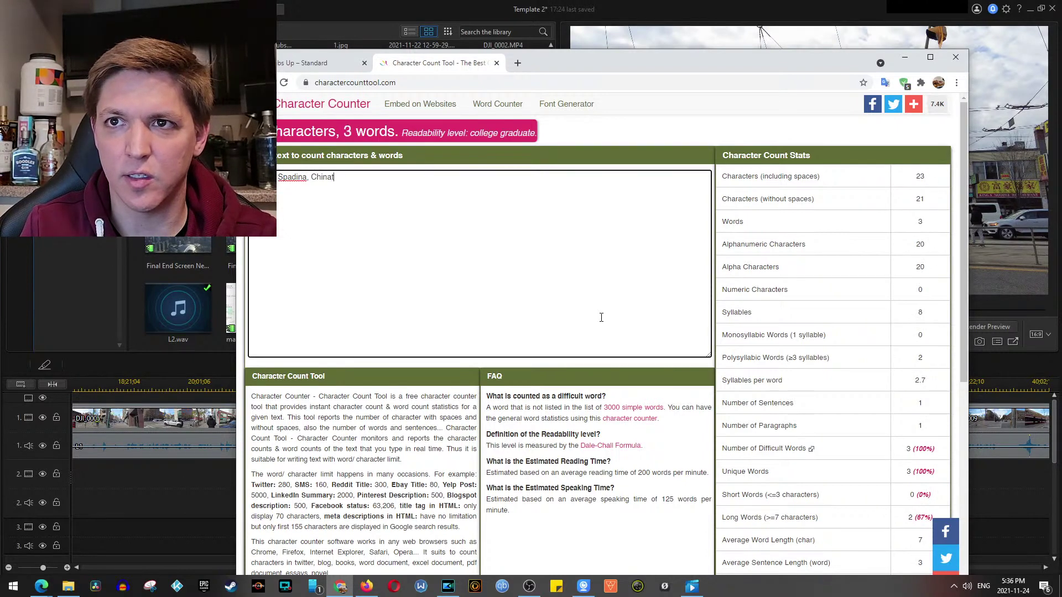
text(own & Col)
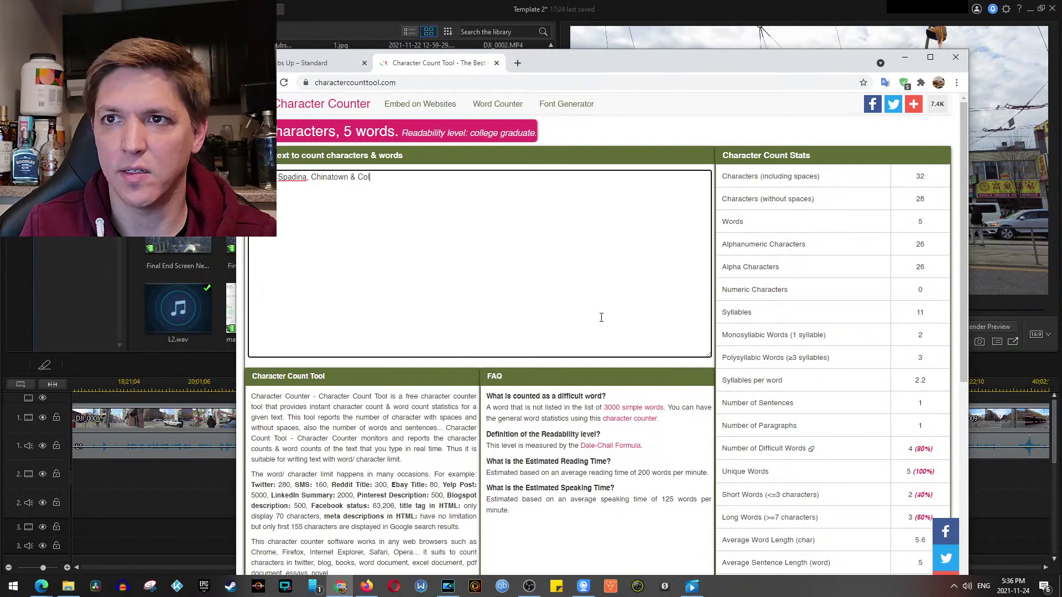
text(lege Stre)
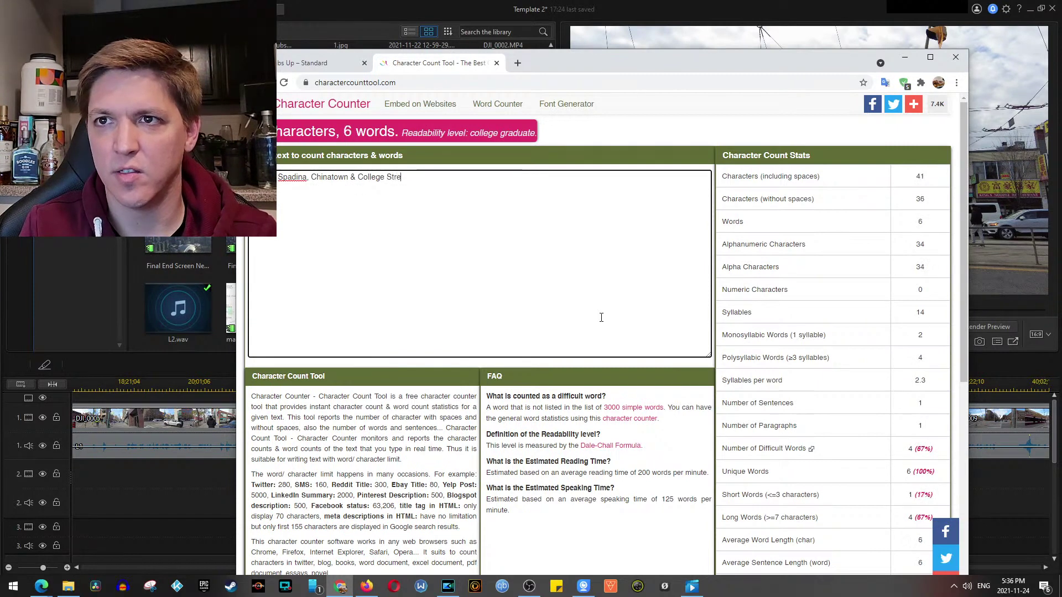
text(et Walk (Nov)
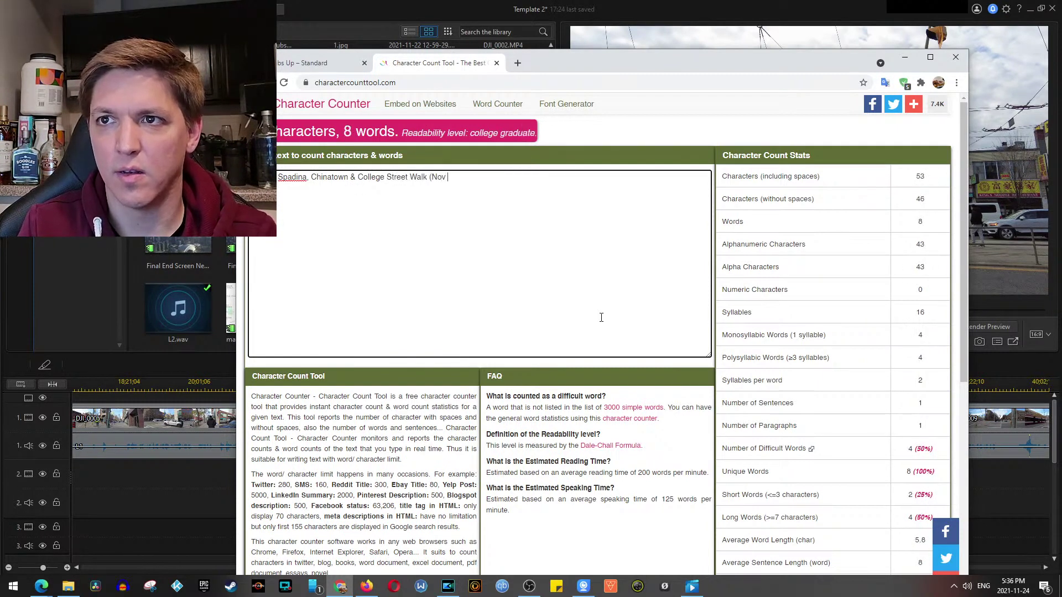
text( 2021))
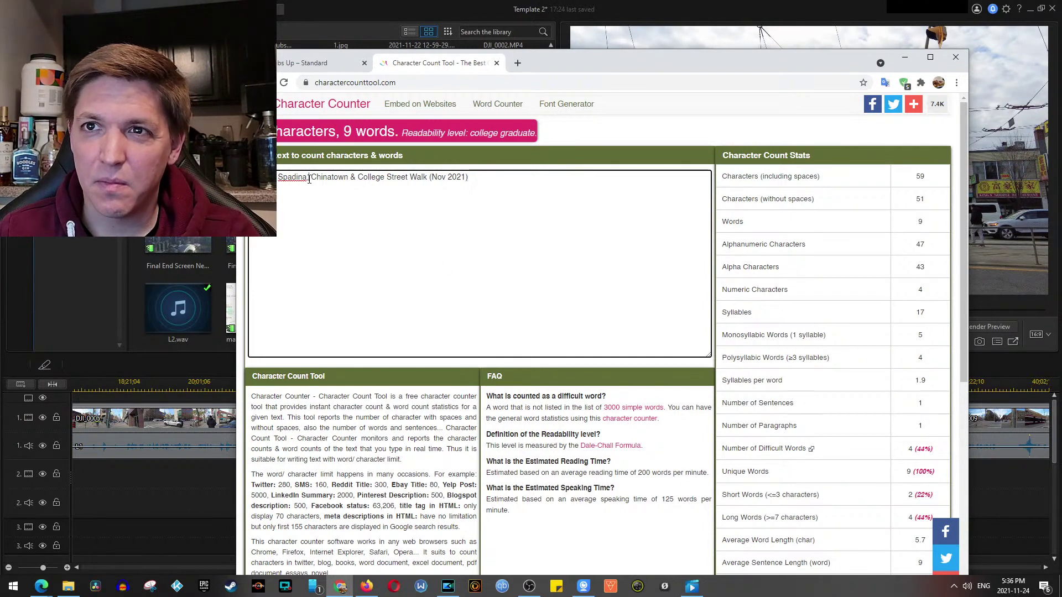
Replace the comma after Spadina with "Through" in the title draft, review it, and minimize Chrome to return to the video project
key(BackSpace)
text(Through)
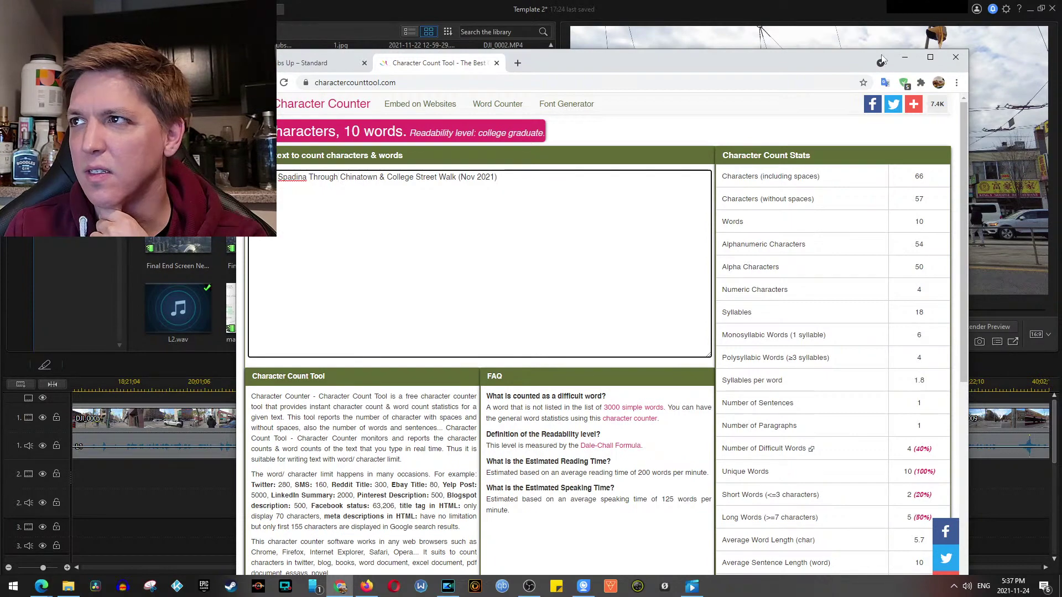
click(909, 59)
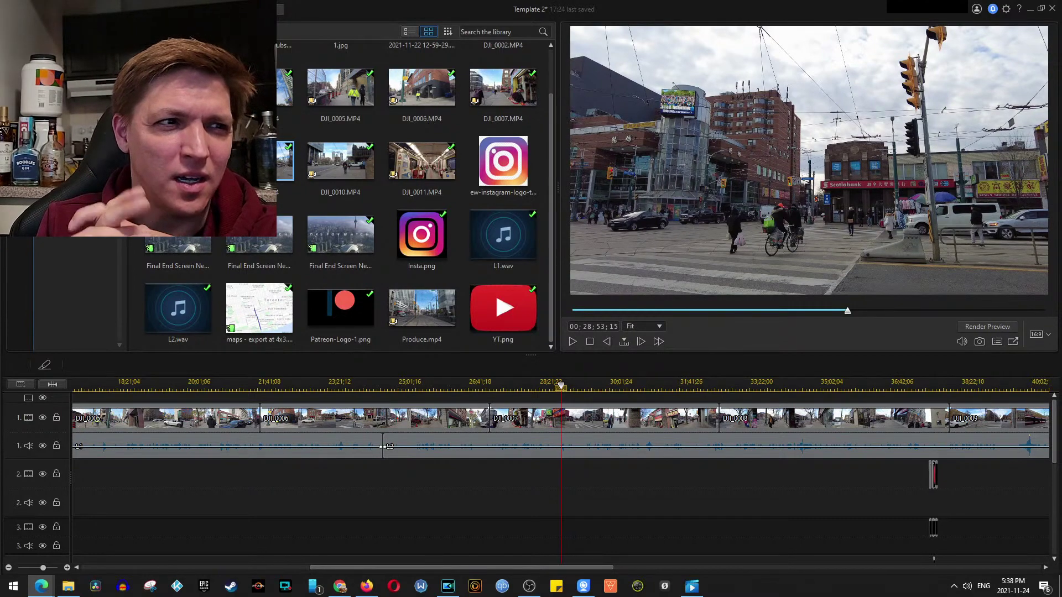
click(339, 585)
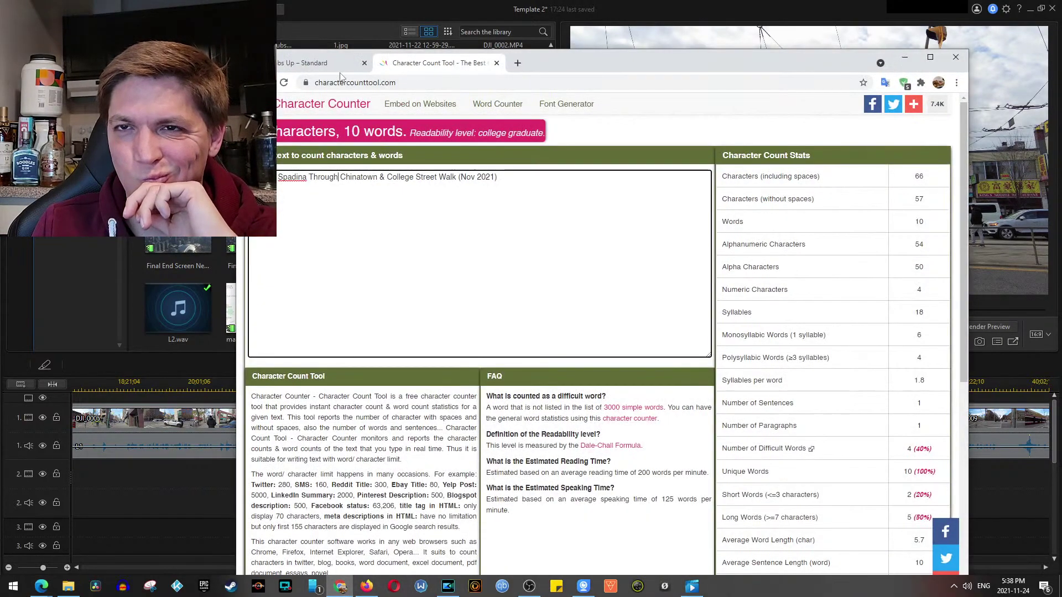
click(904, 57)
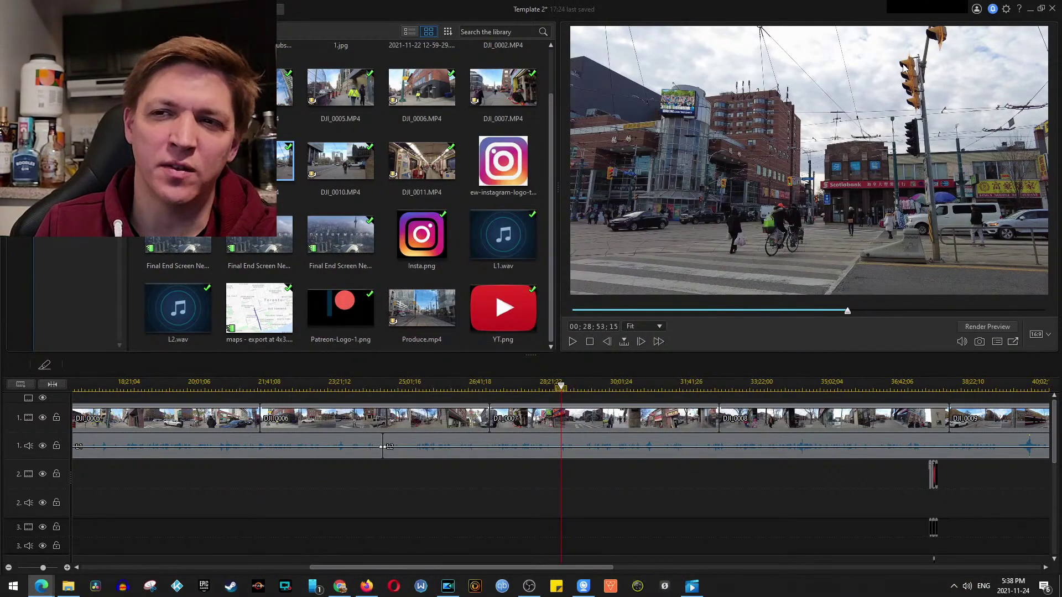